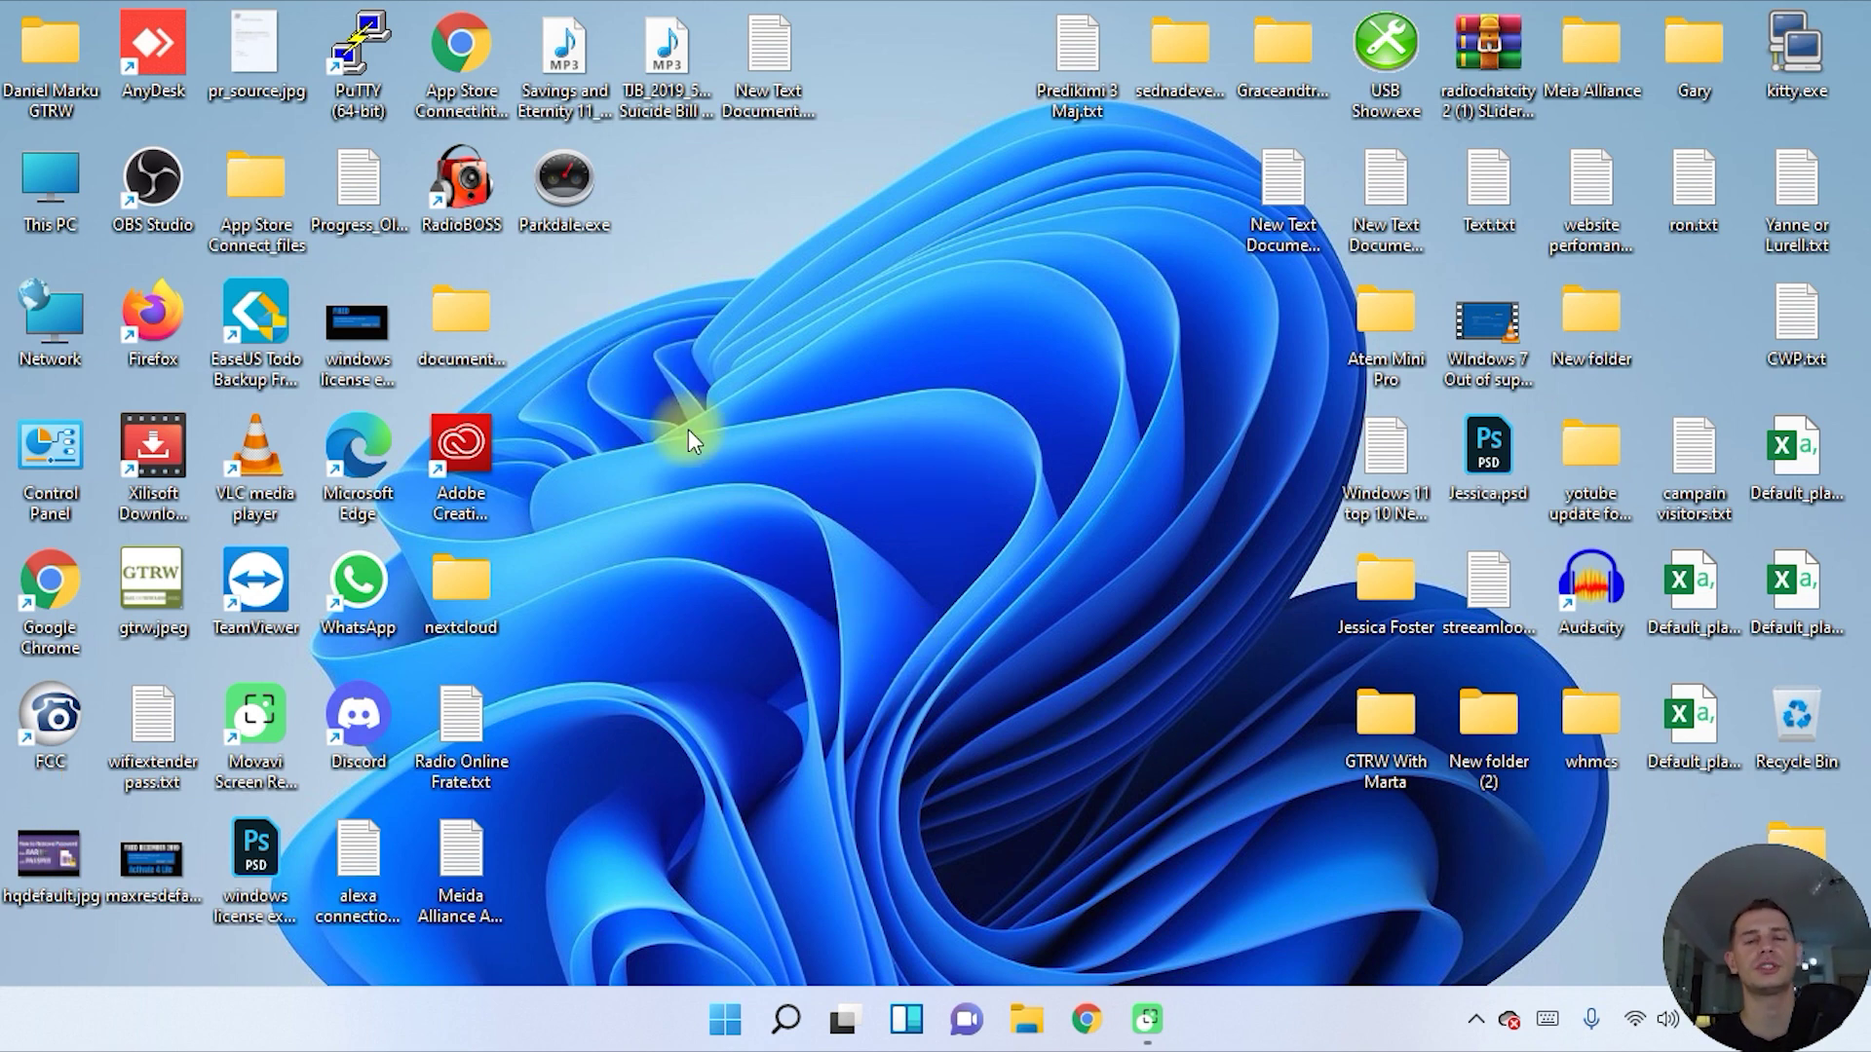
right_click(776, 328)
left_click(680, 598)
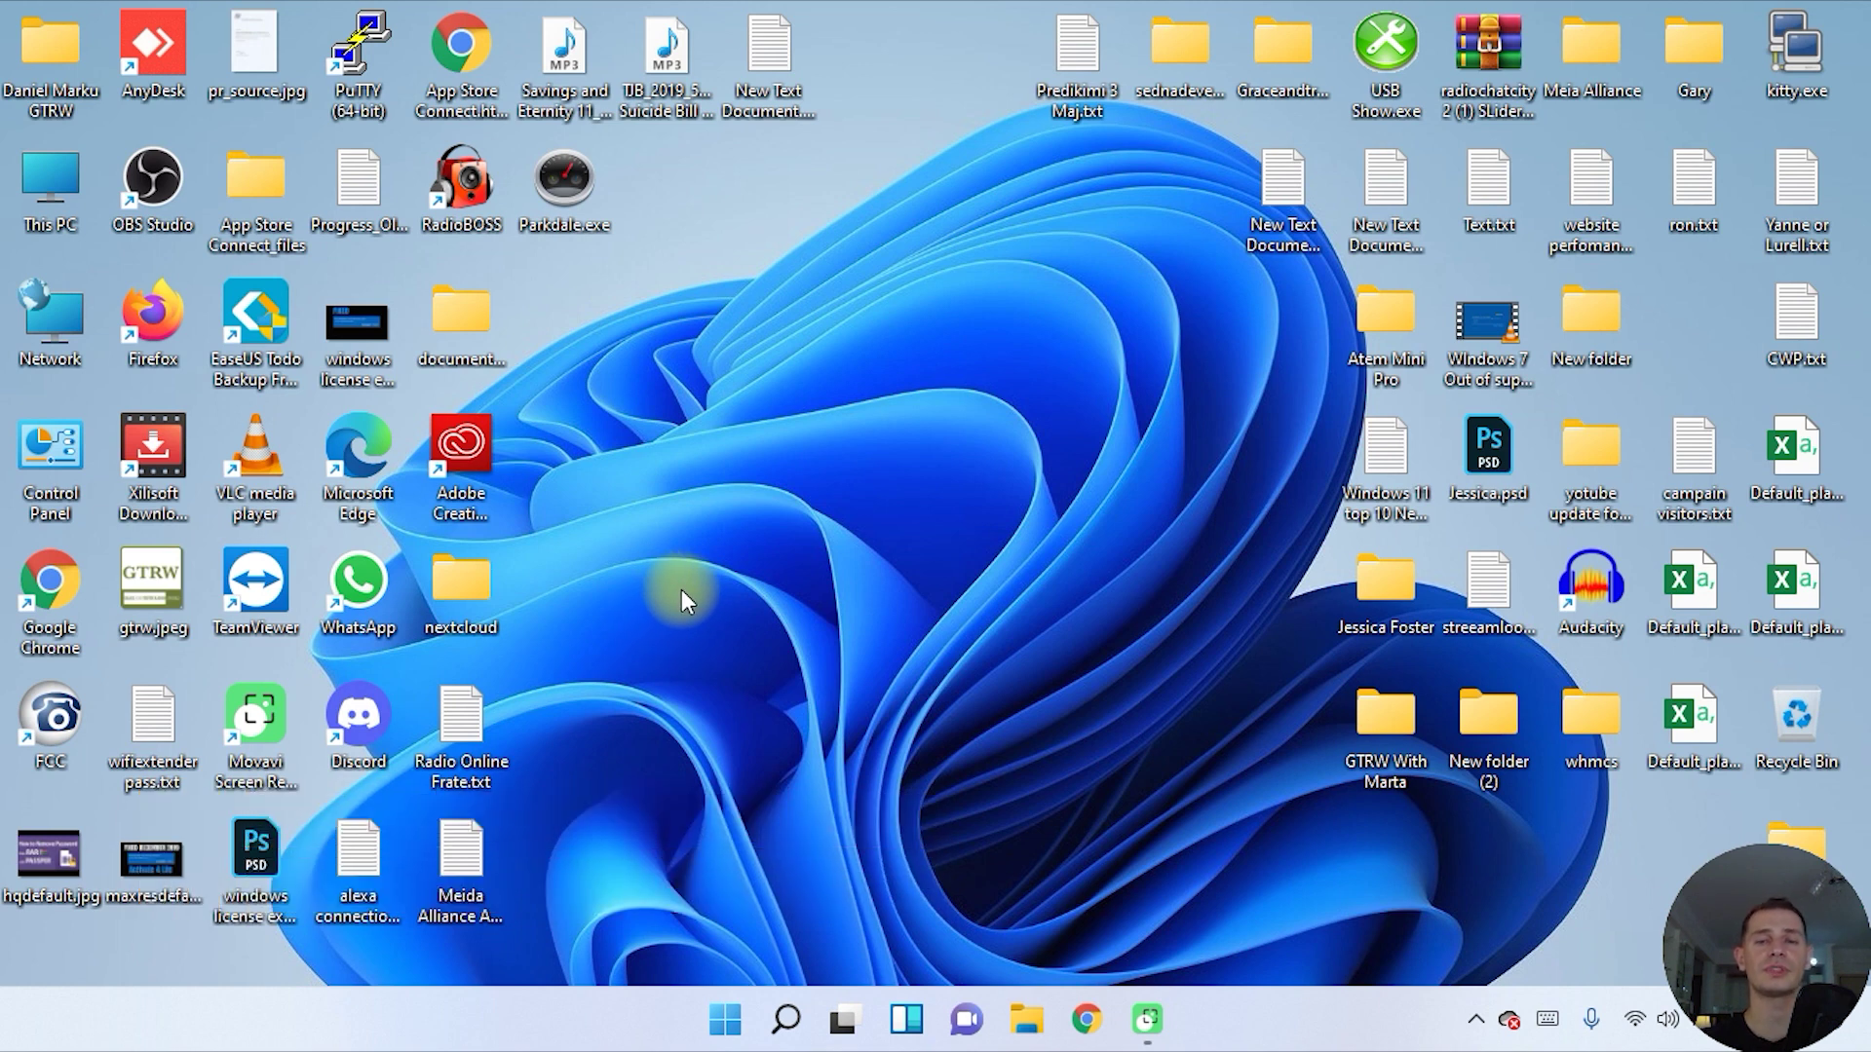
right_click(839, 559)
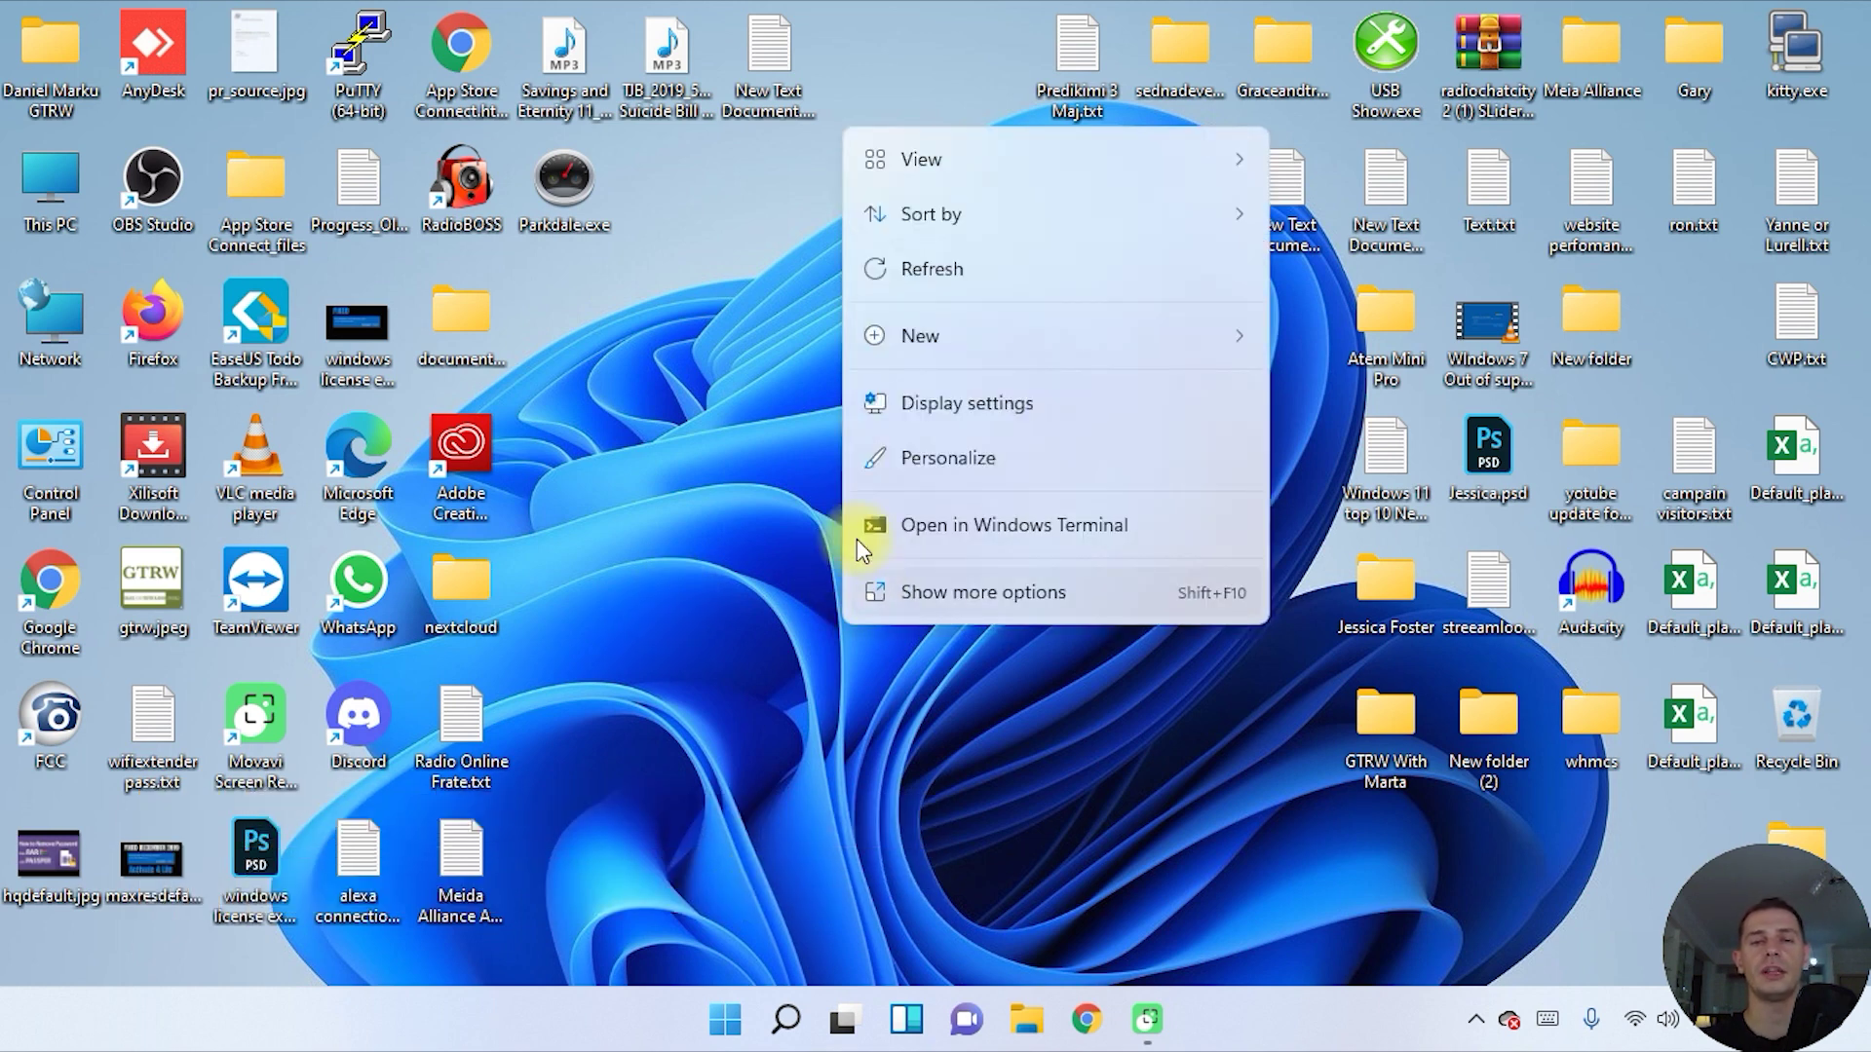
left_click(738, 458)
right_click(738, 459)
key("Escape")
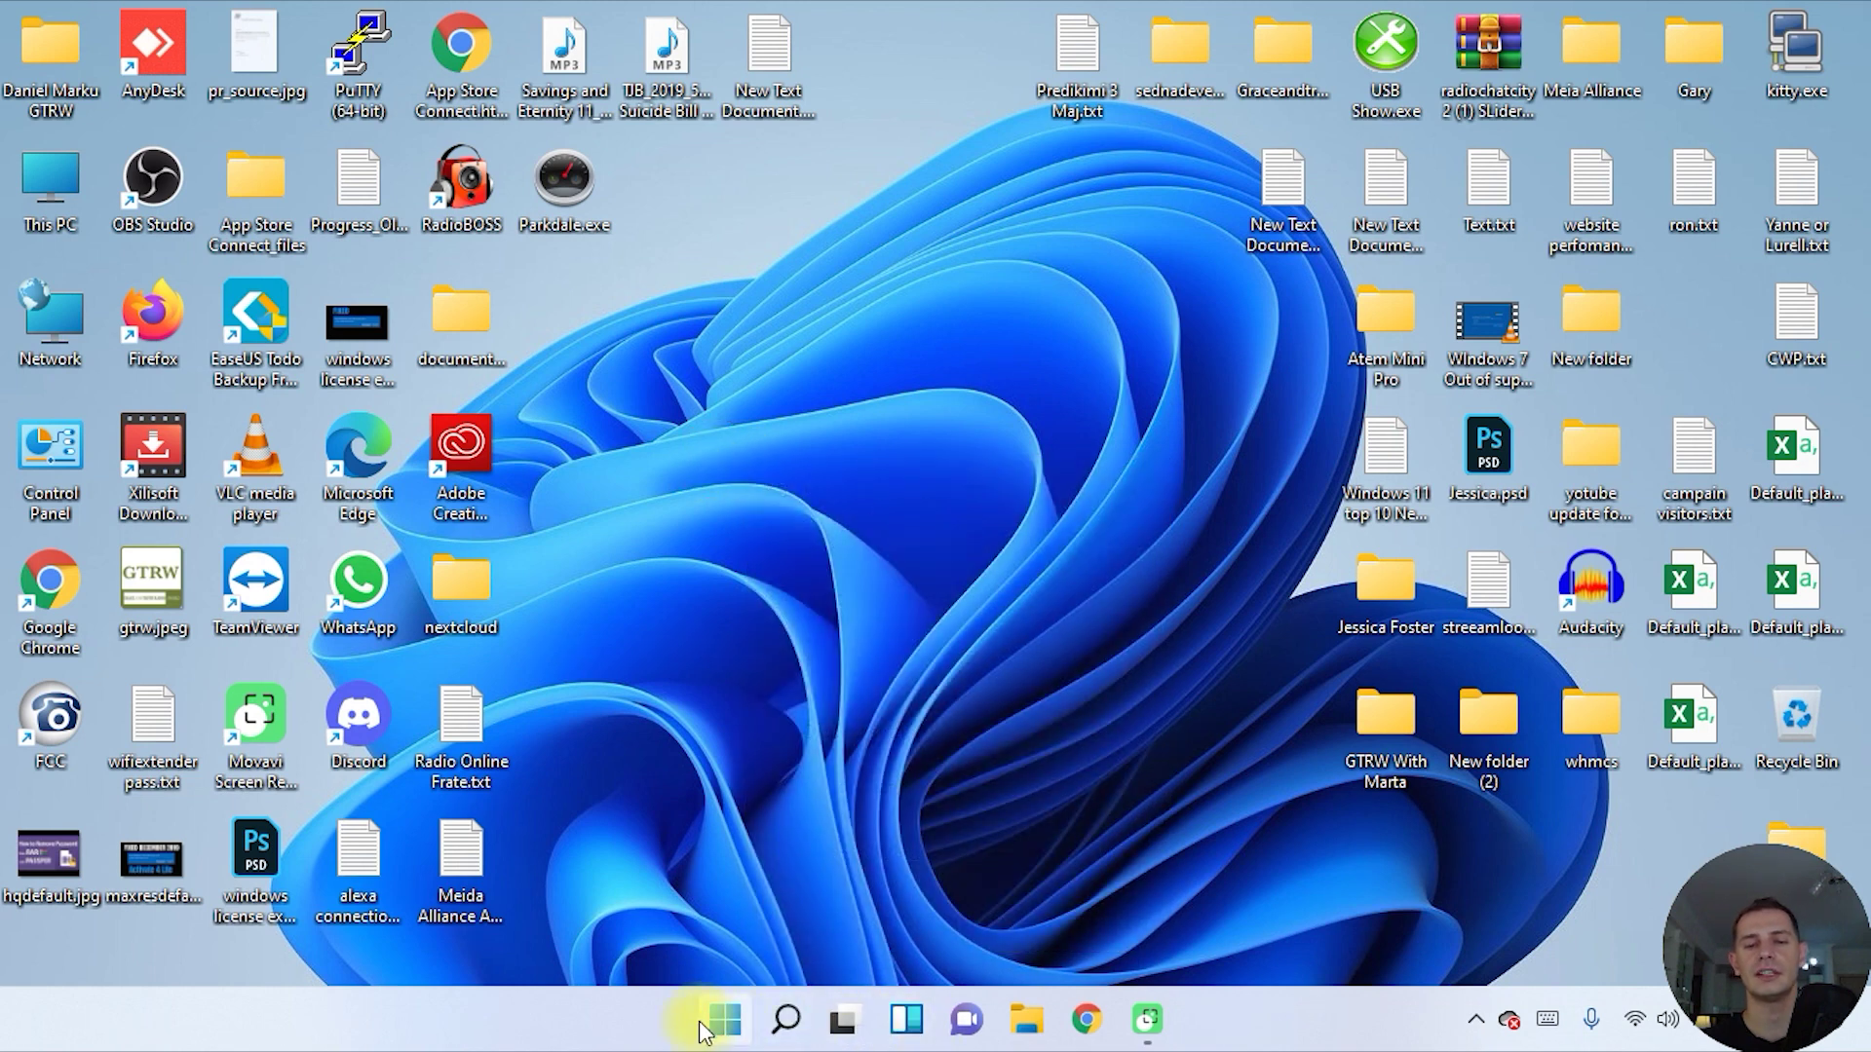
- Open the Personalization page in Windows Settings
left_click(729, 1031)
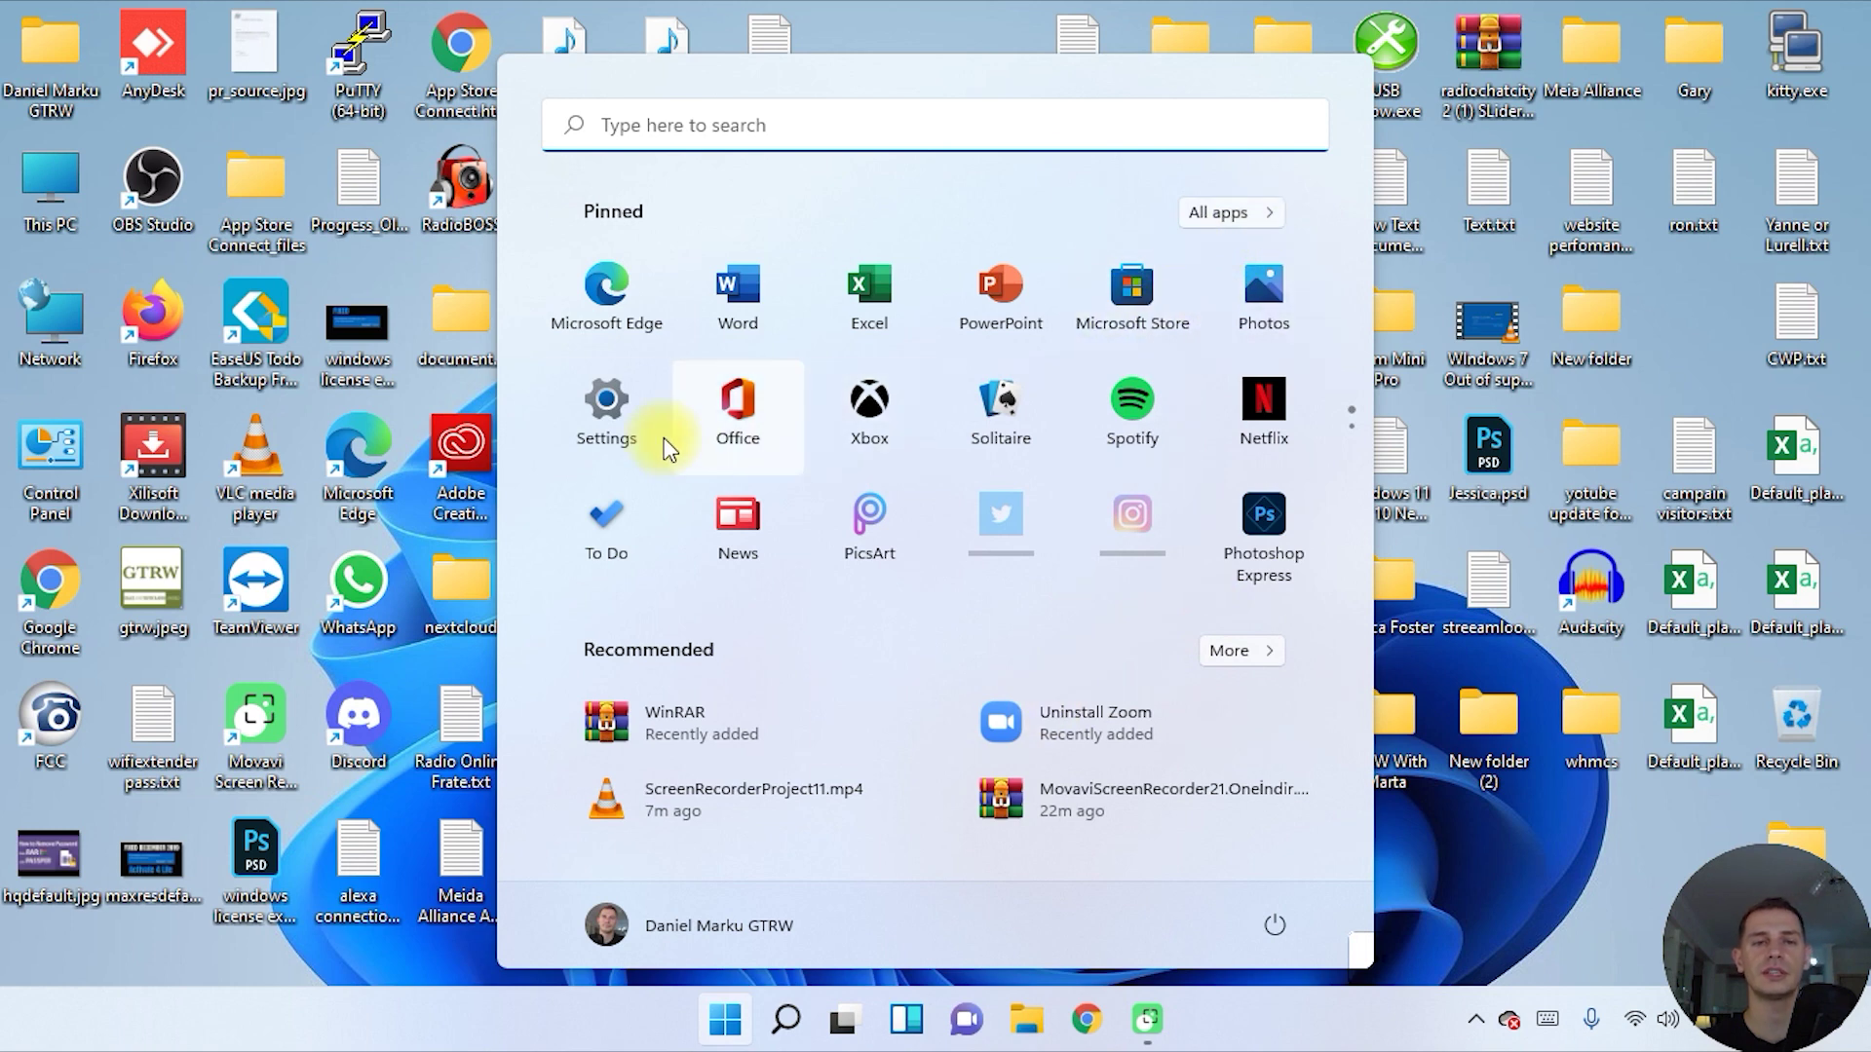
left_click(622, 433)
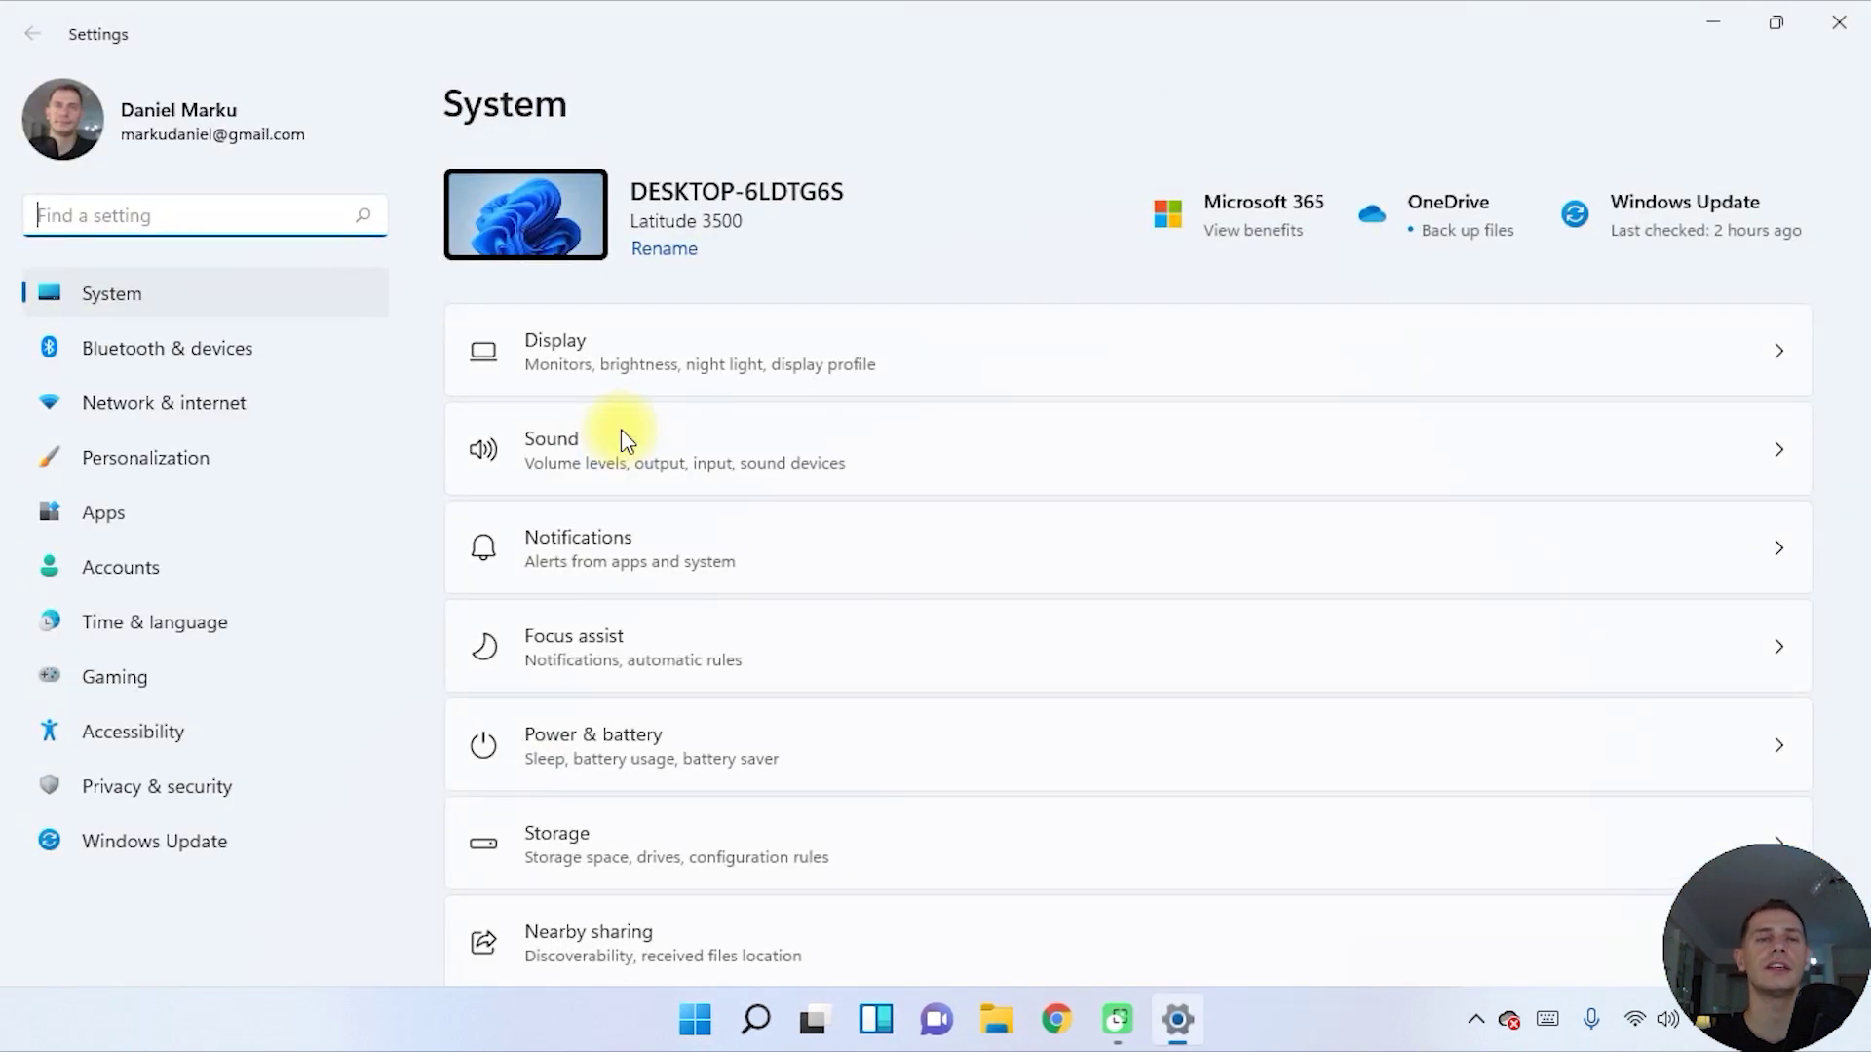
left_click(127, 458)
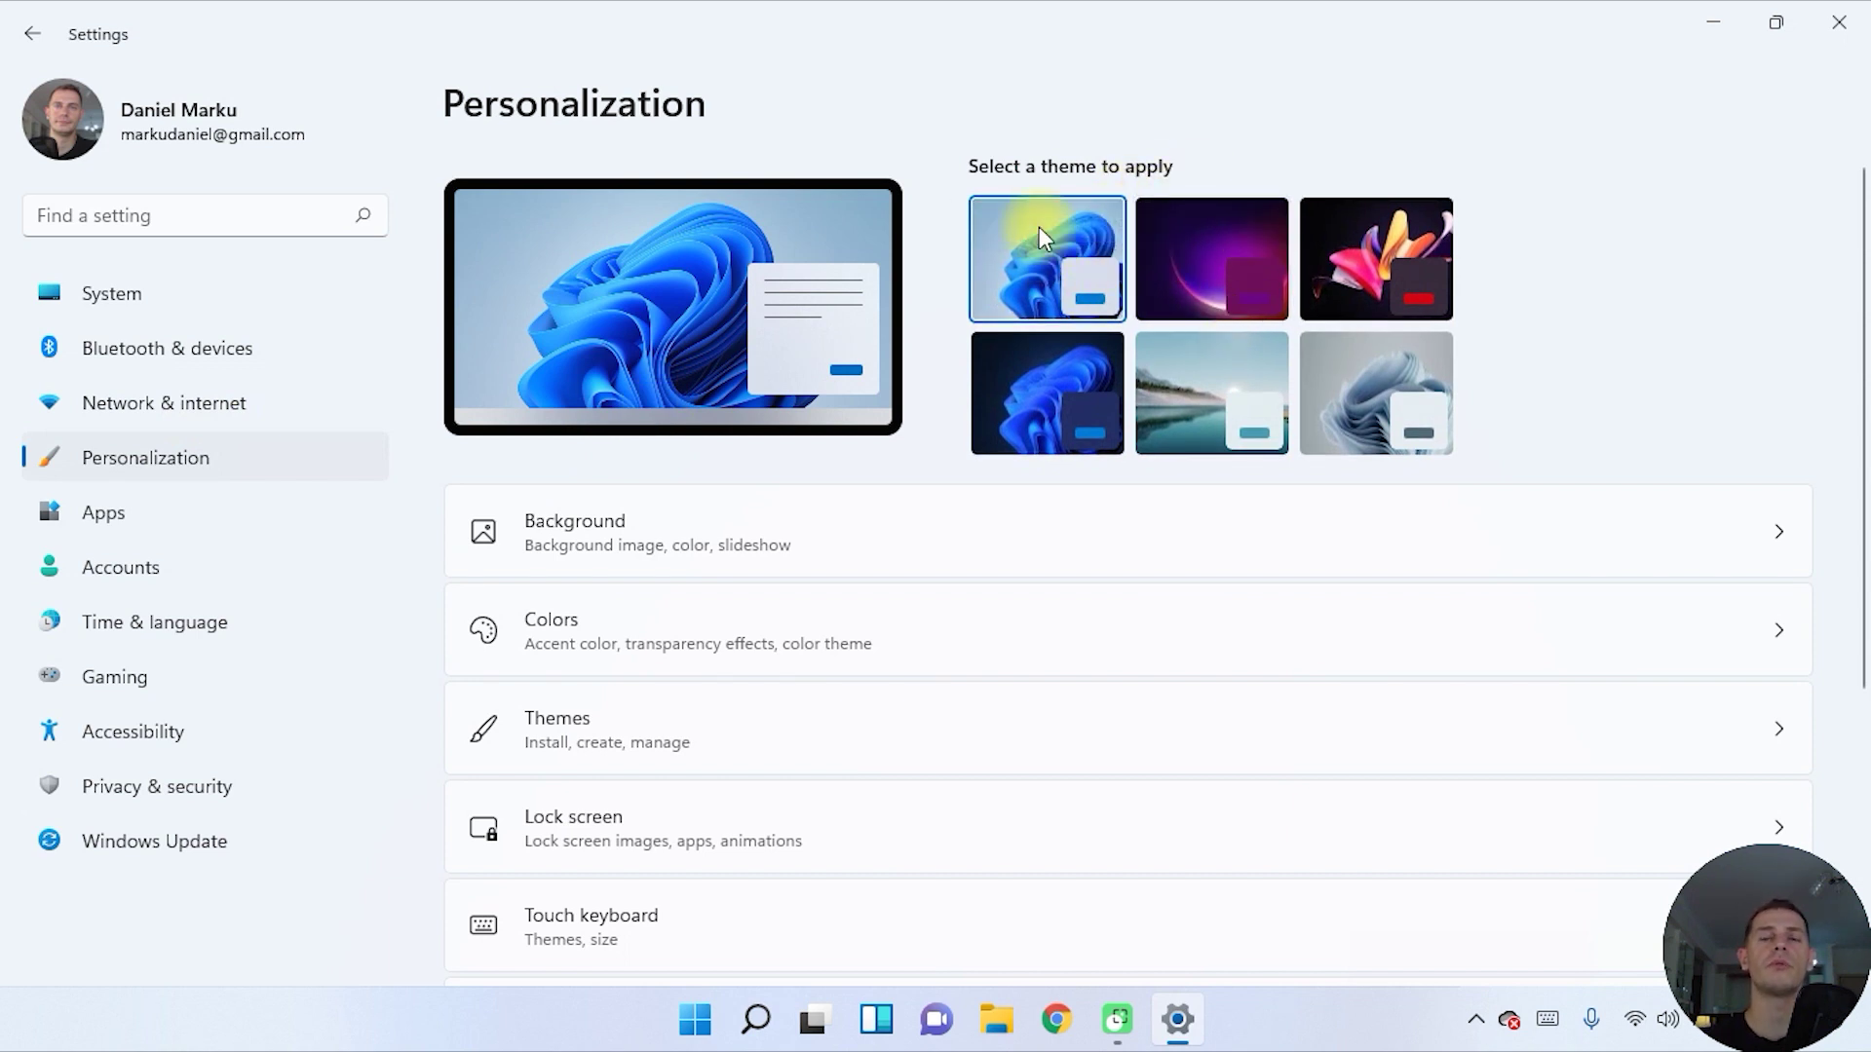
- Try the dark purple theme and switch back to the Windows (light) theme
left_click(1208, 252)
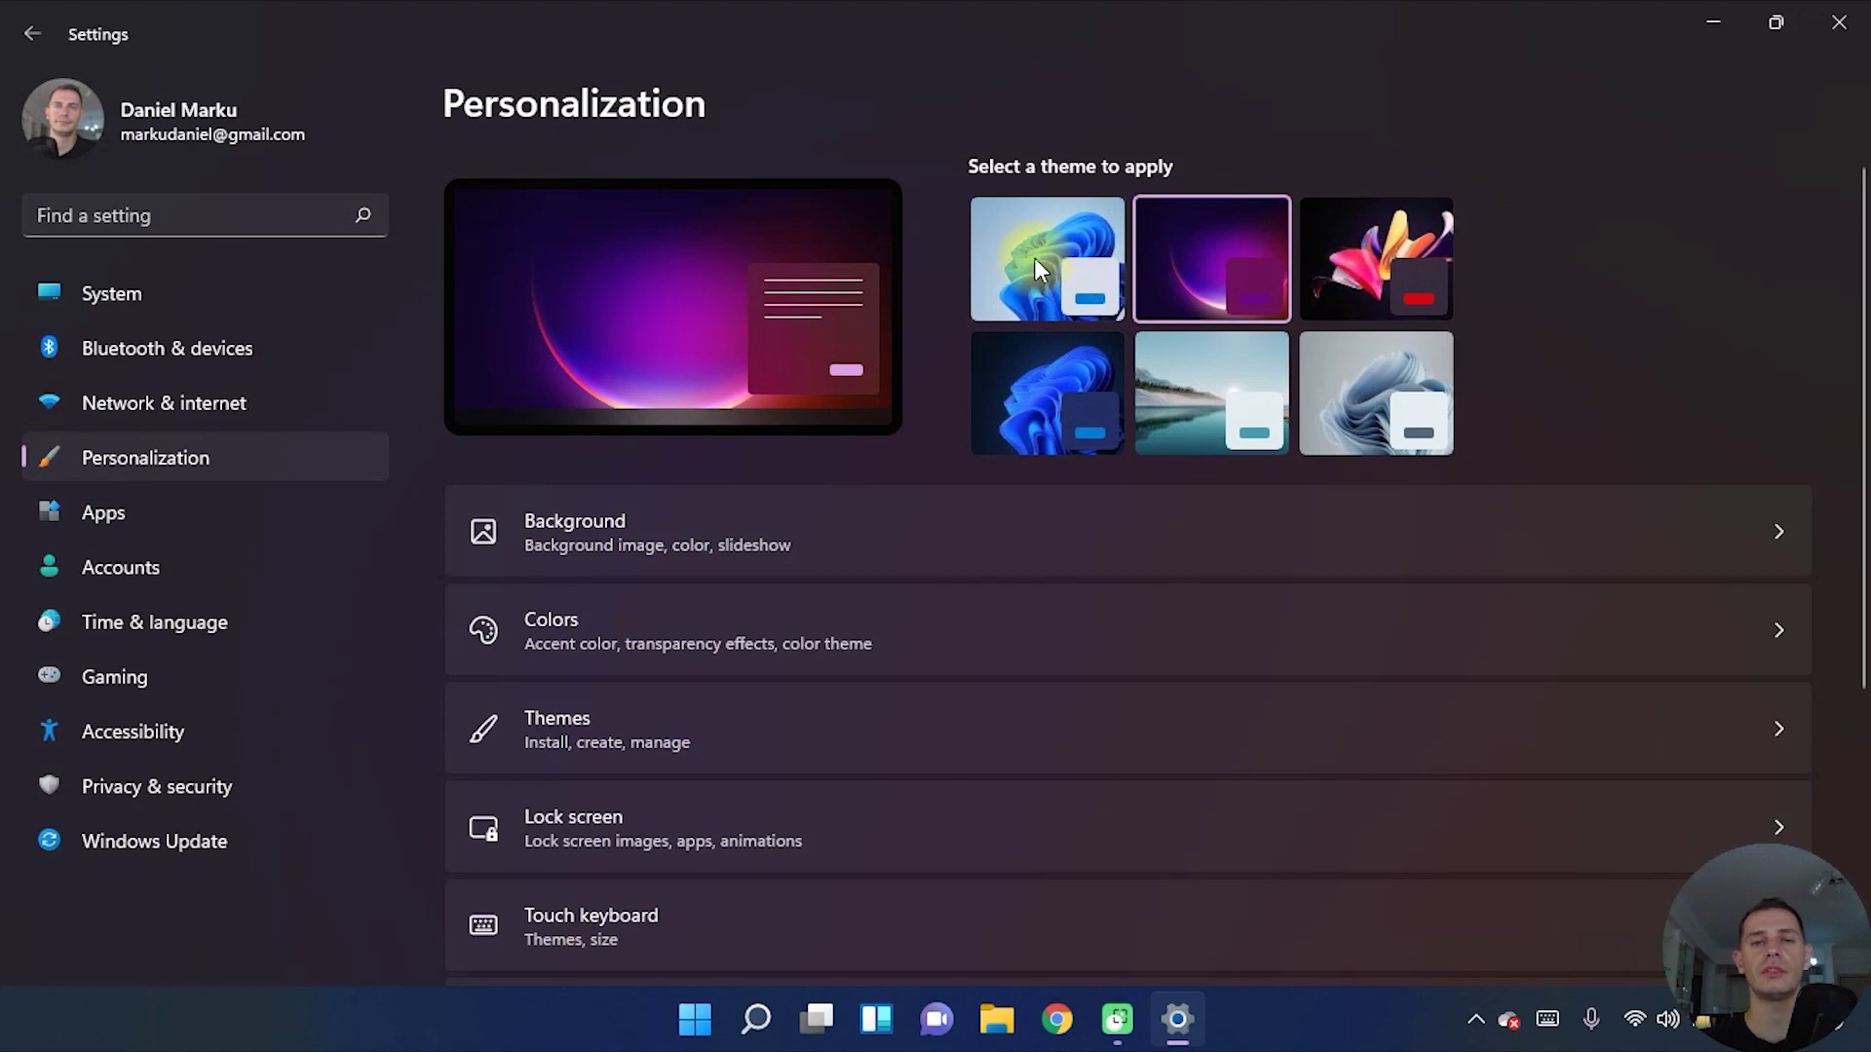
left_click(1035, 261)
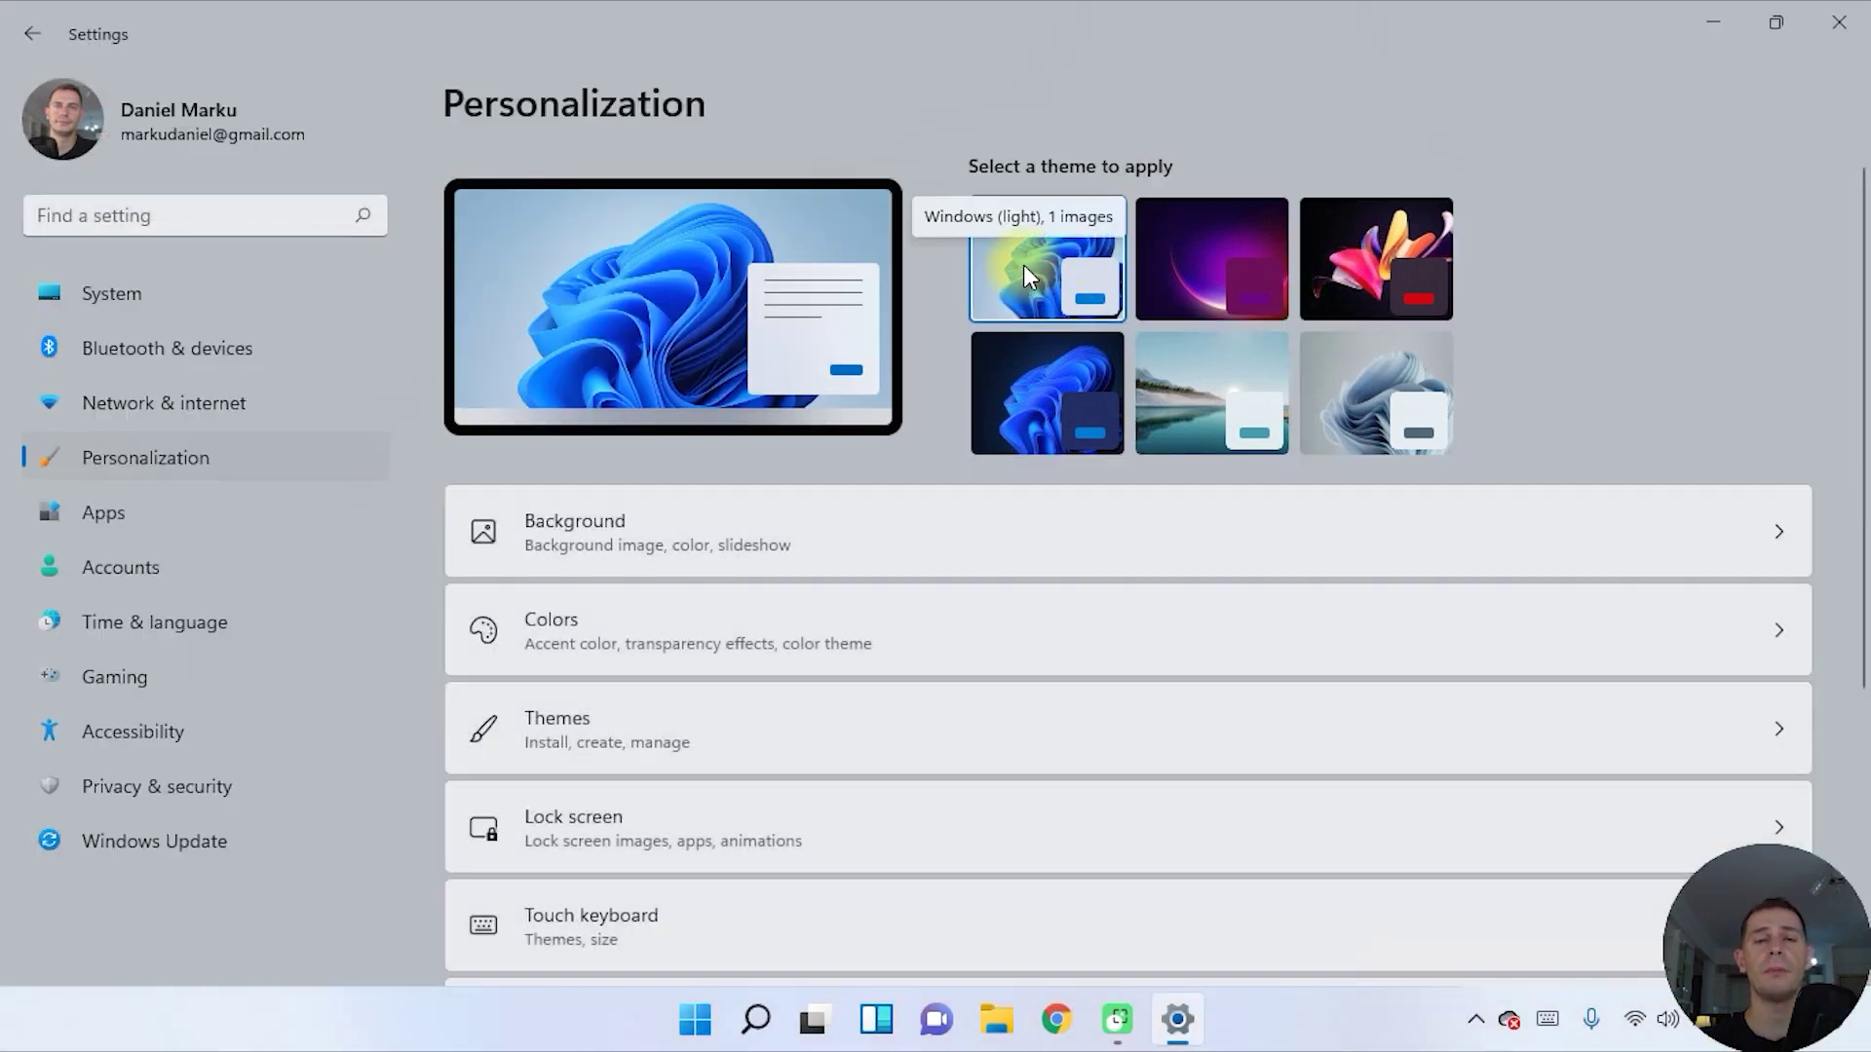
- Go to the Themes settings under Personalization and browse more themes in the Microsoft Store
scroll(1398, 256, "down", 4)
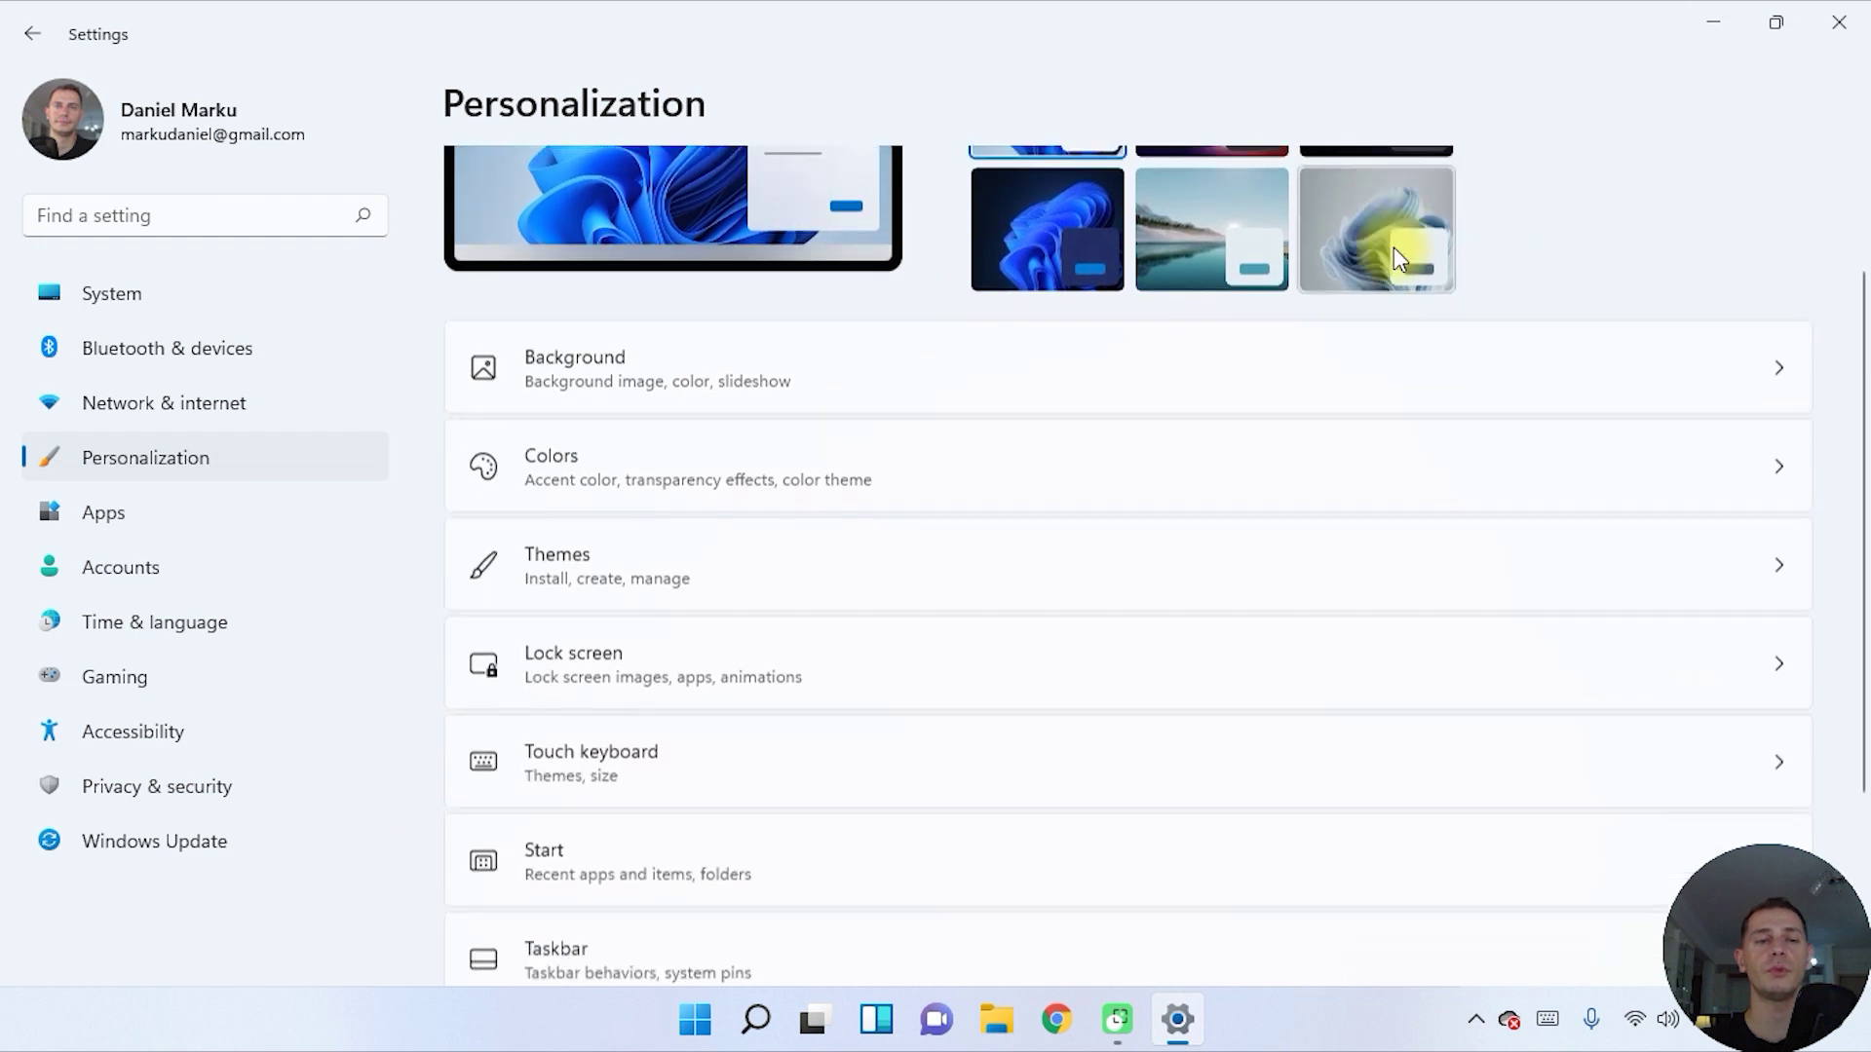
scroll(1399, 256, "down", 1)
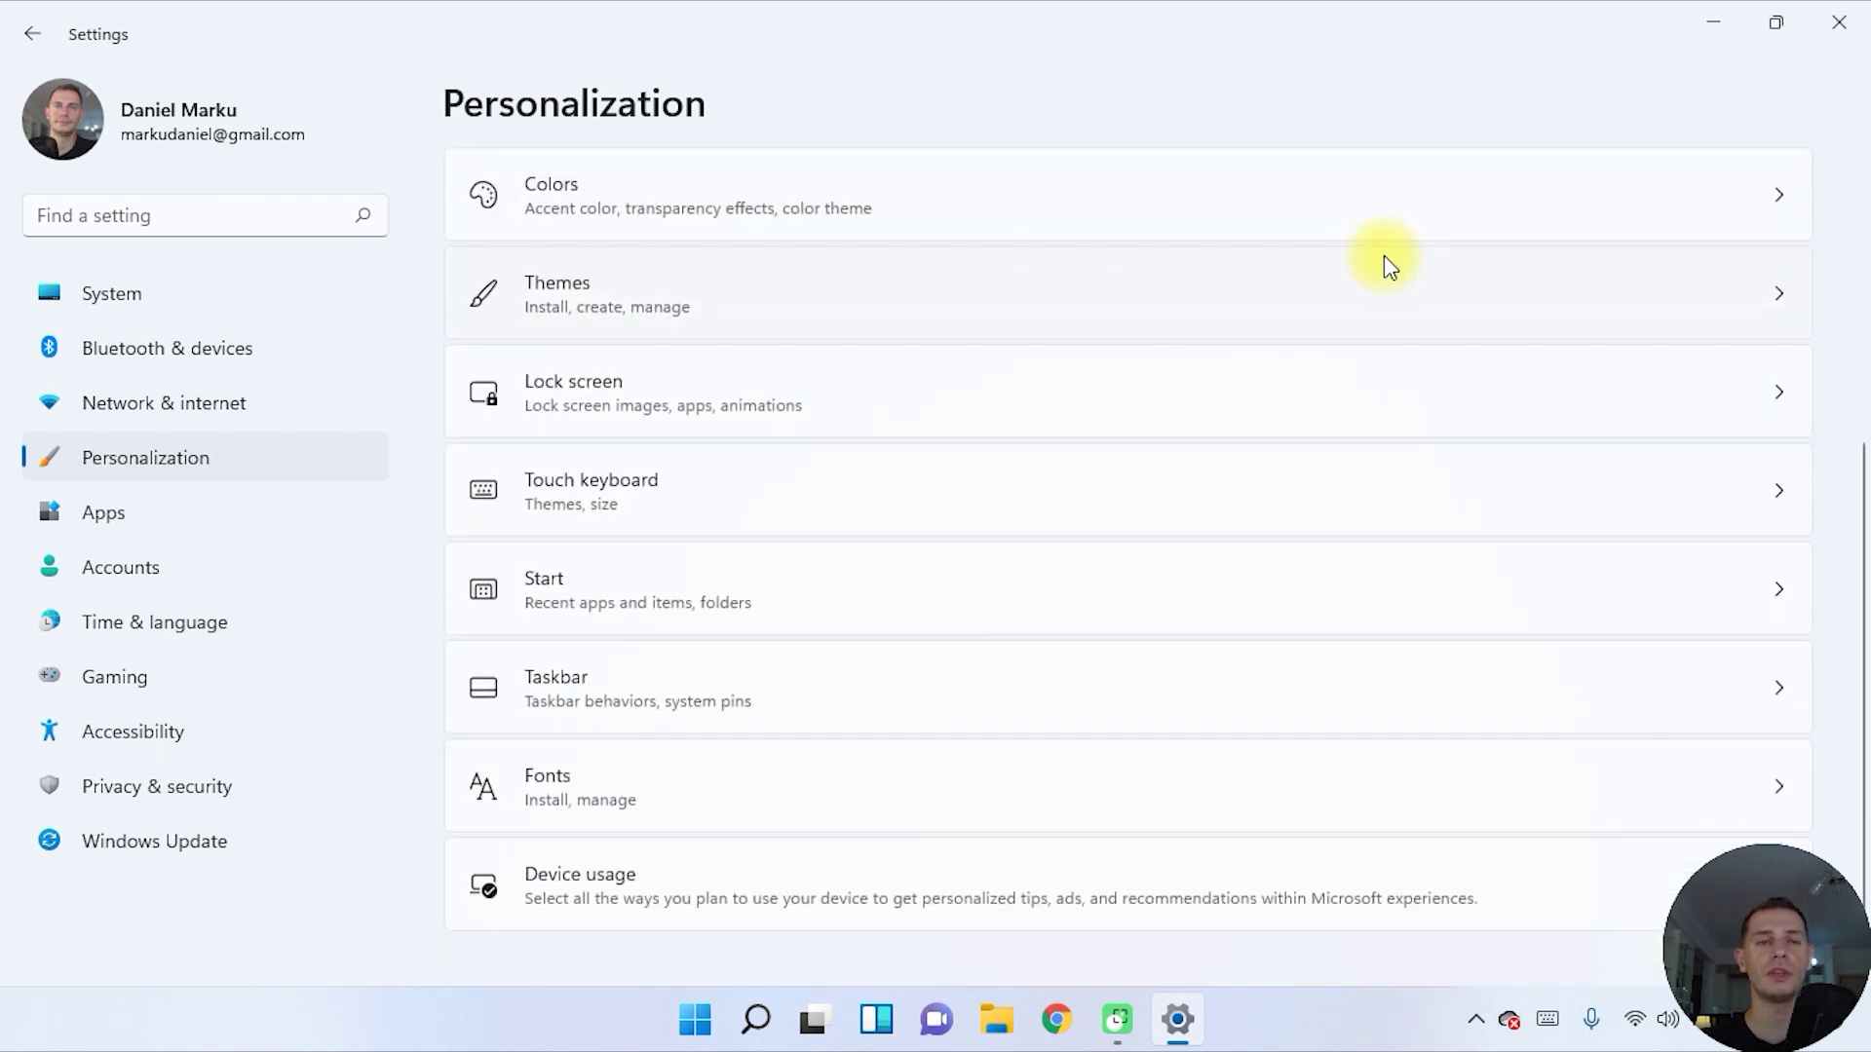
scroll(1384, 255, "up", 5)
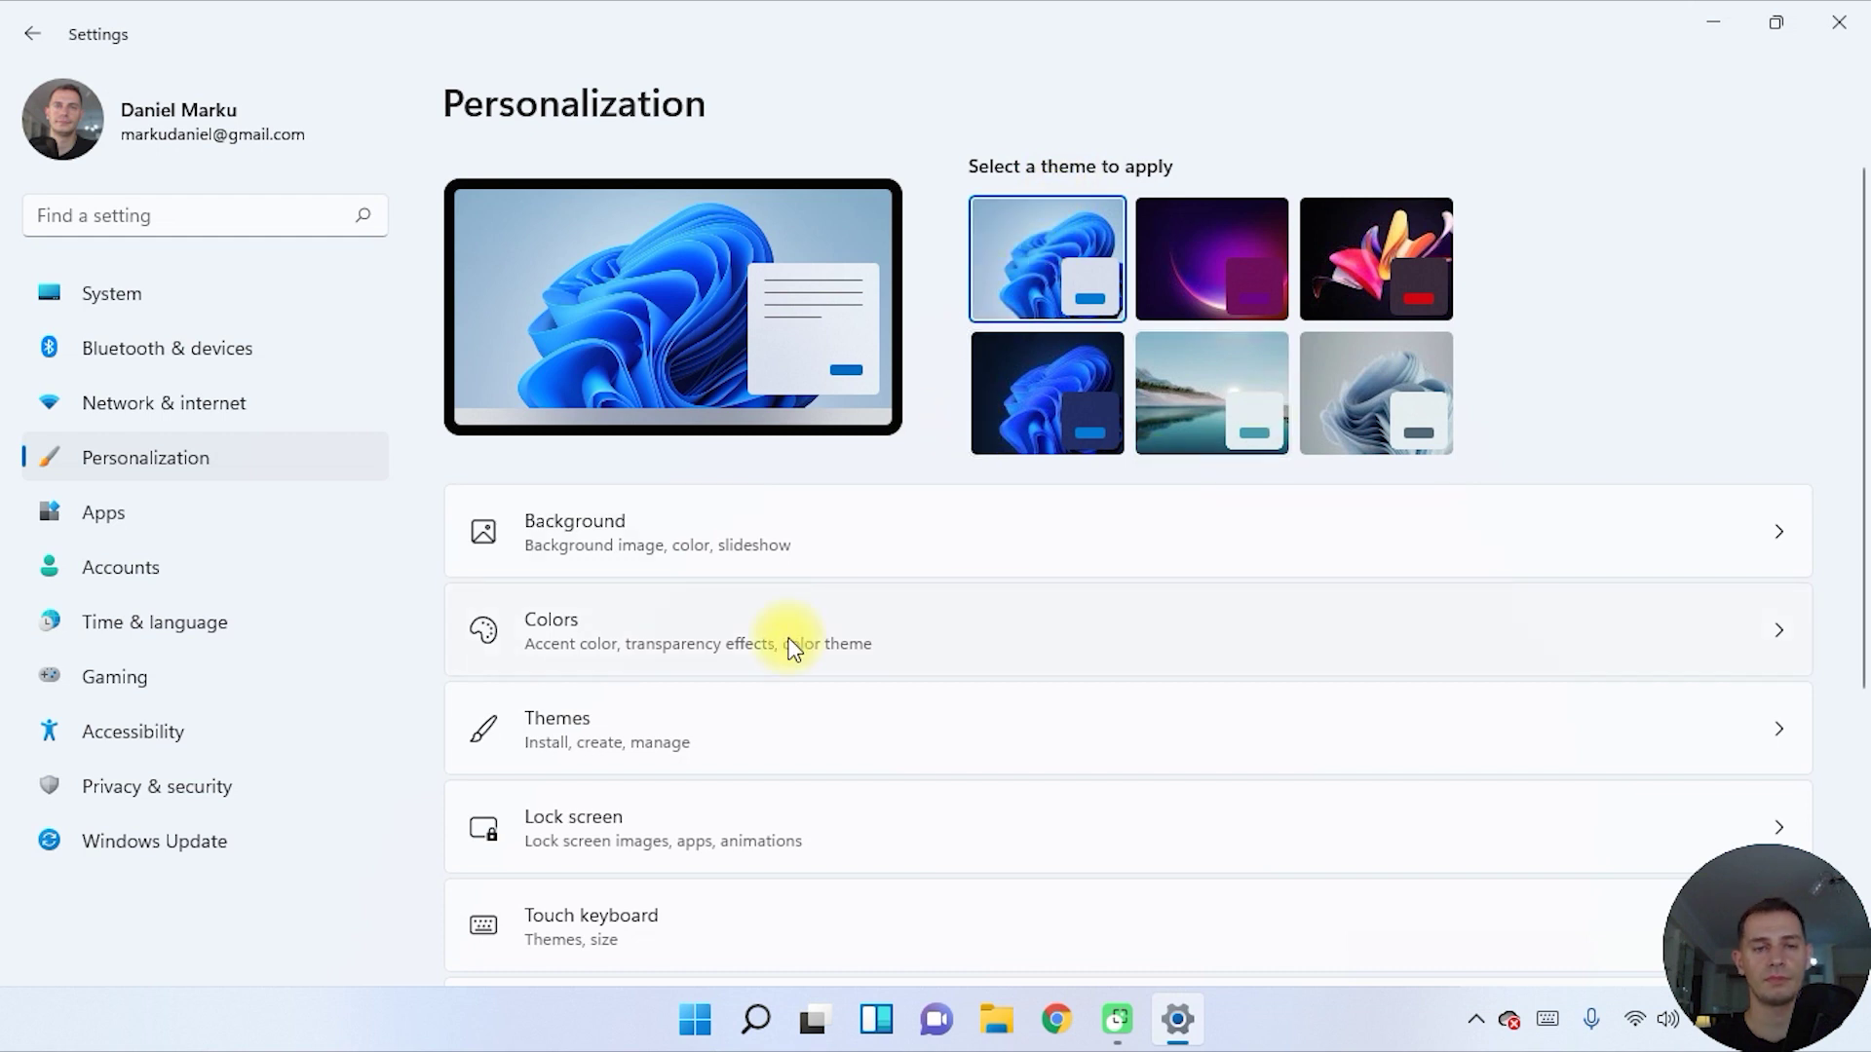
scroll(898, 513, "down", 3)
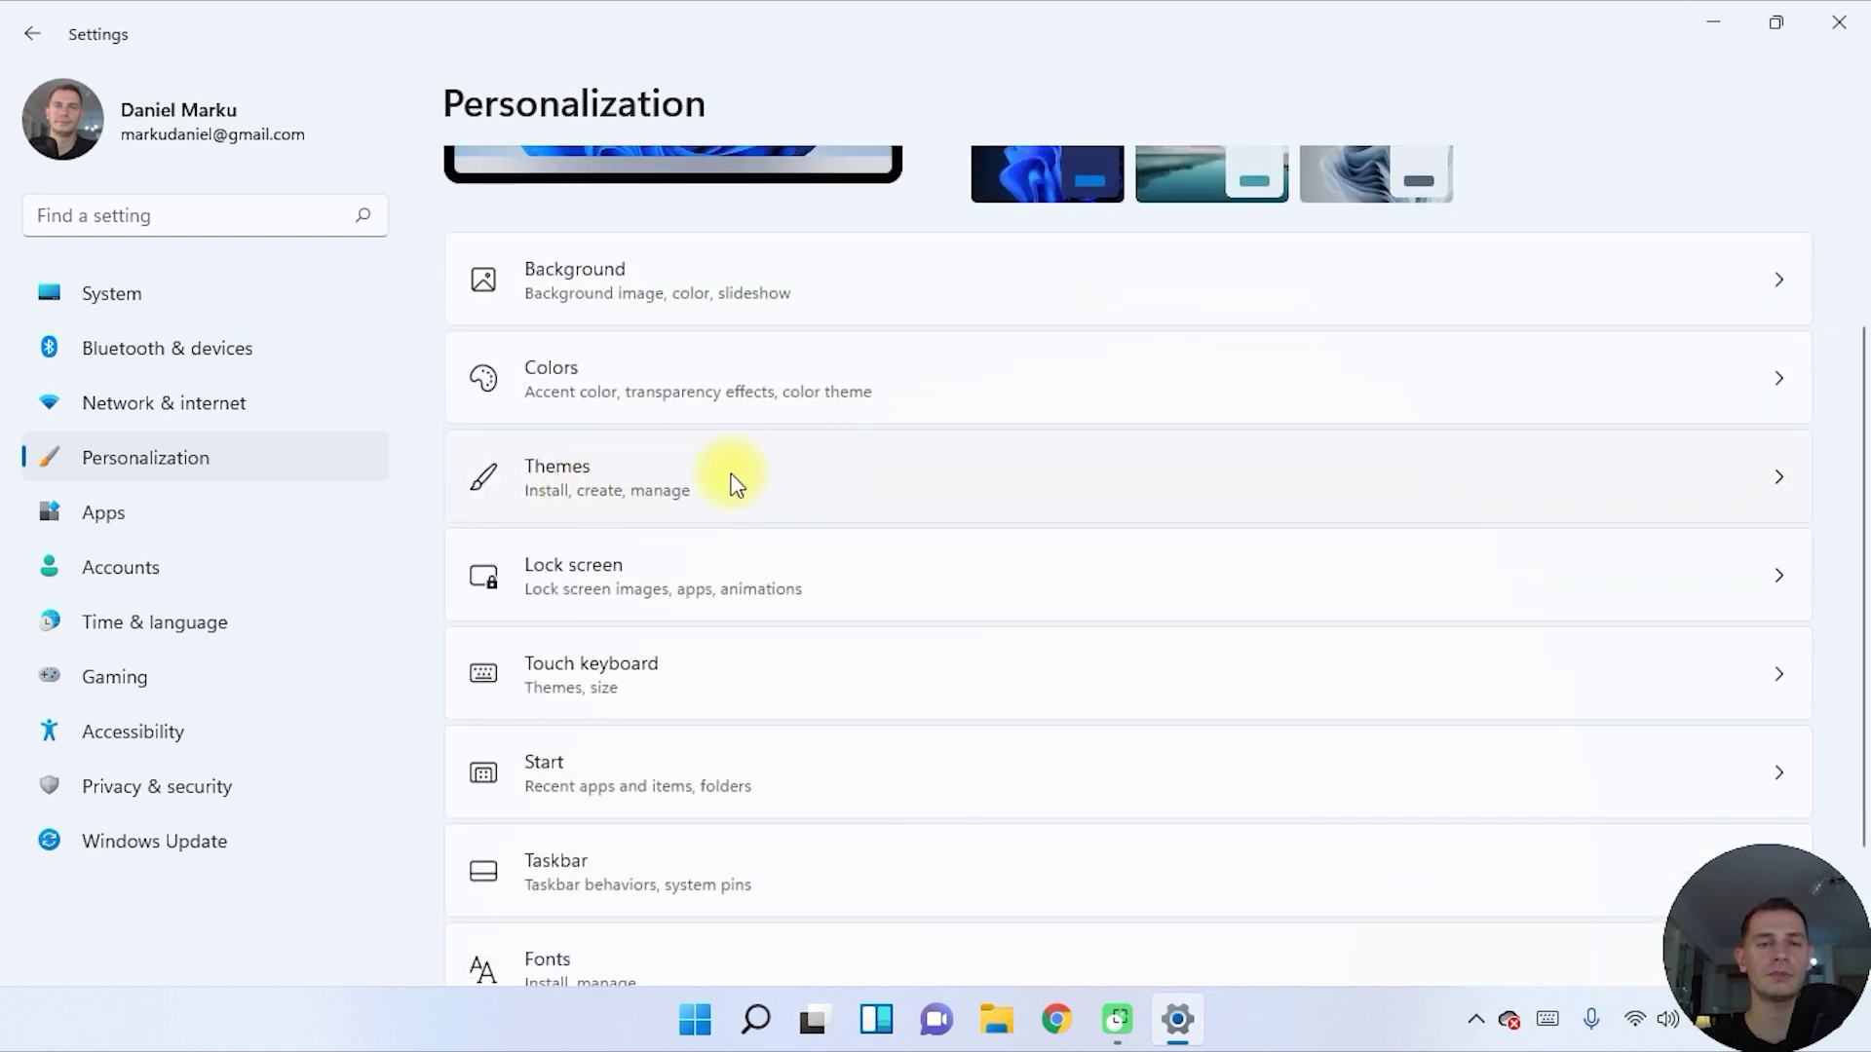
left_click(755, 484)
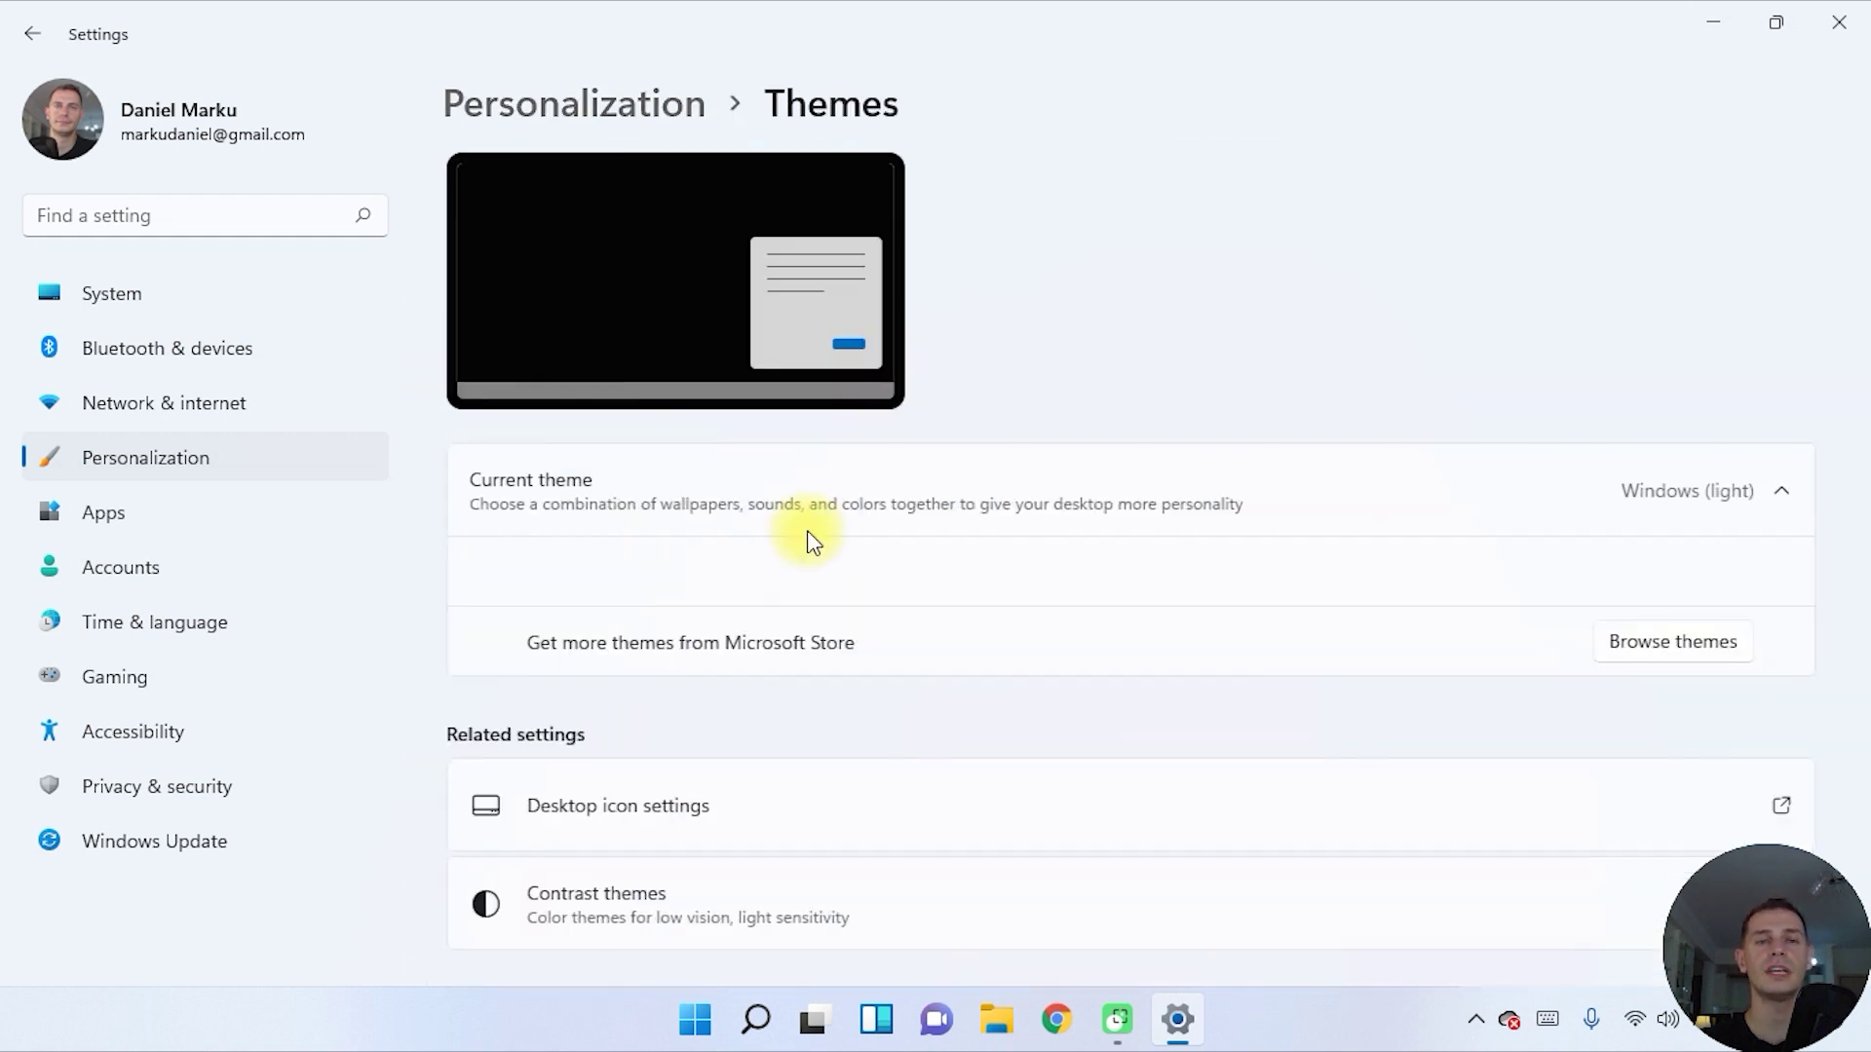
scroll(990, 366, "down", 3)
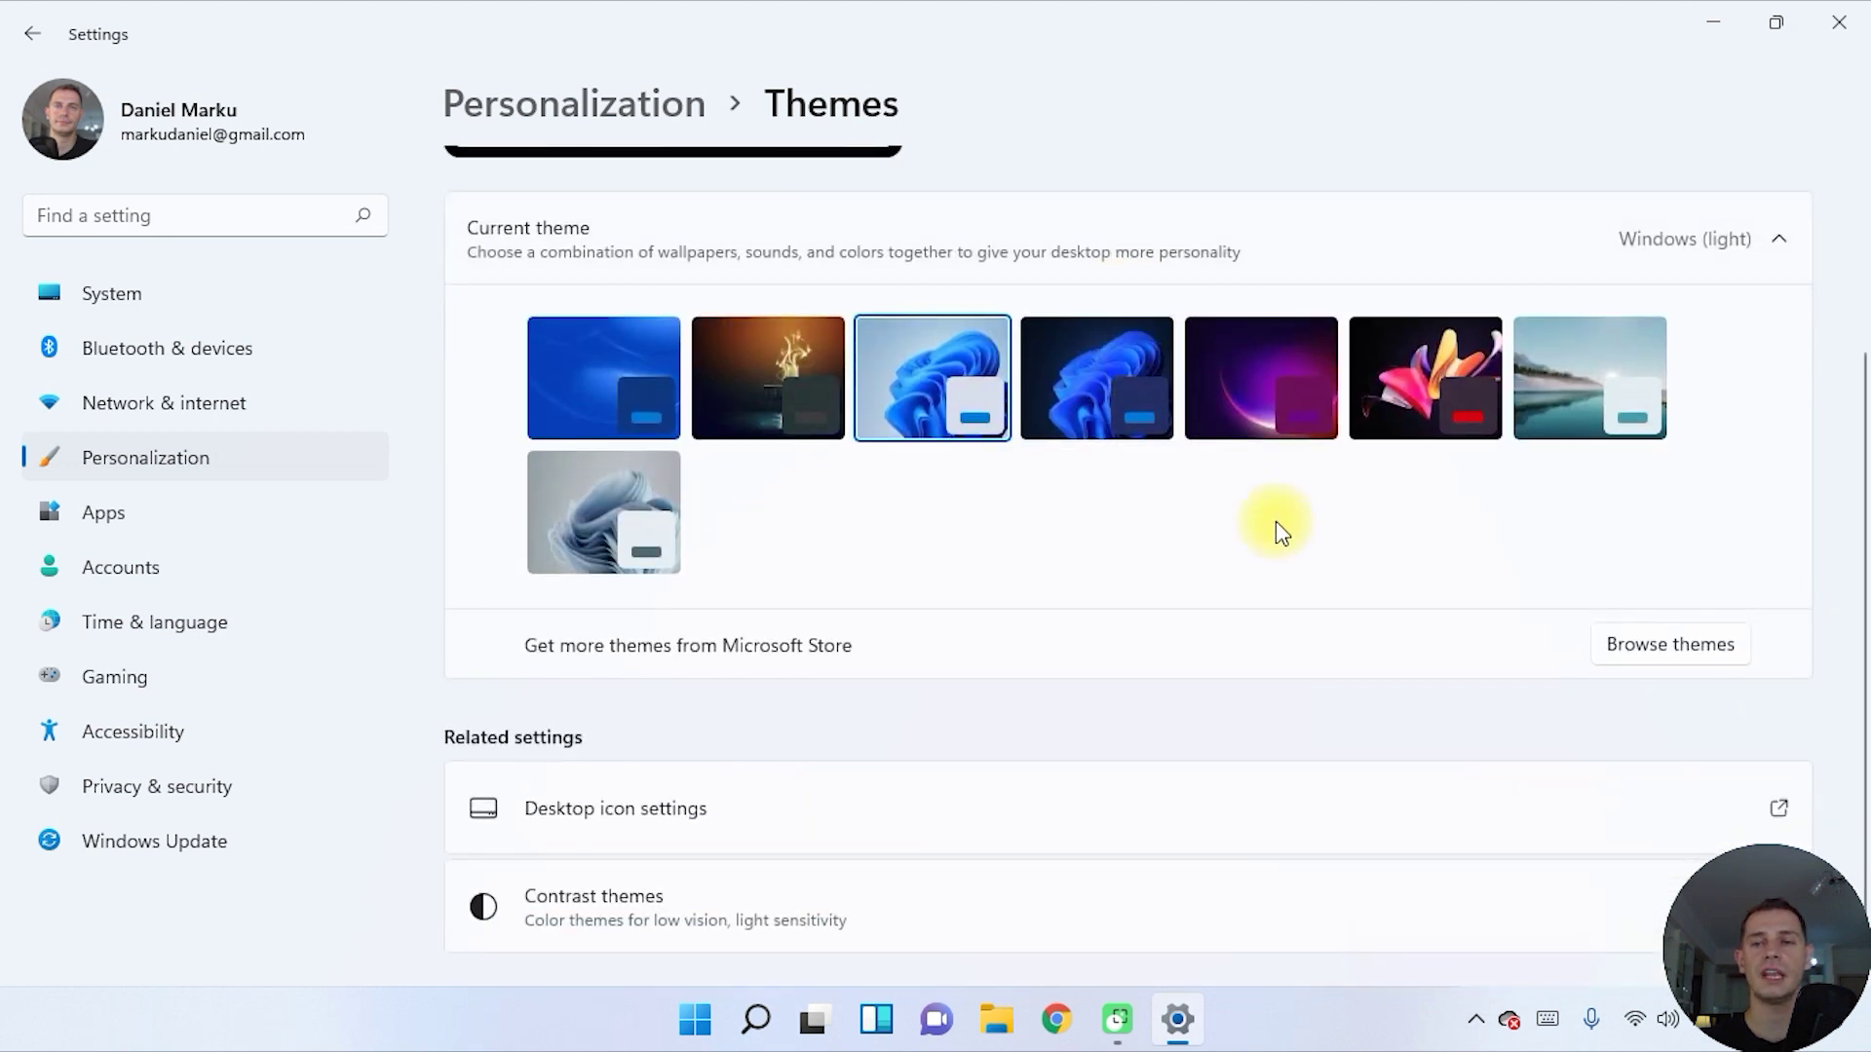
left_click(1659, 646)
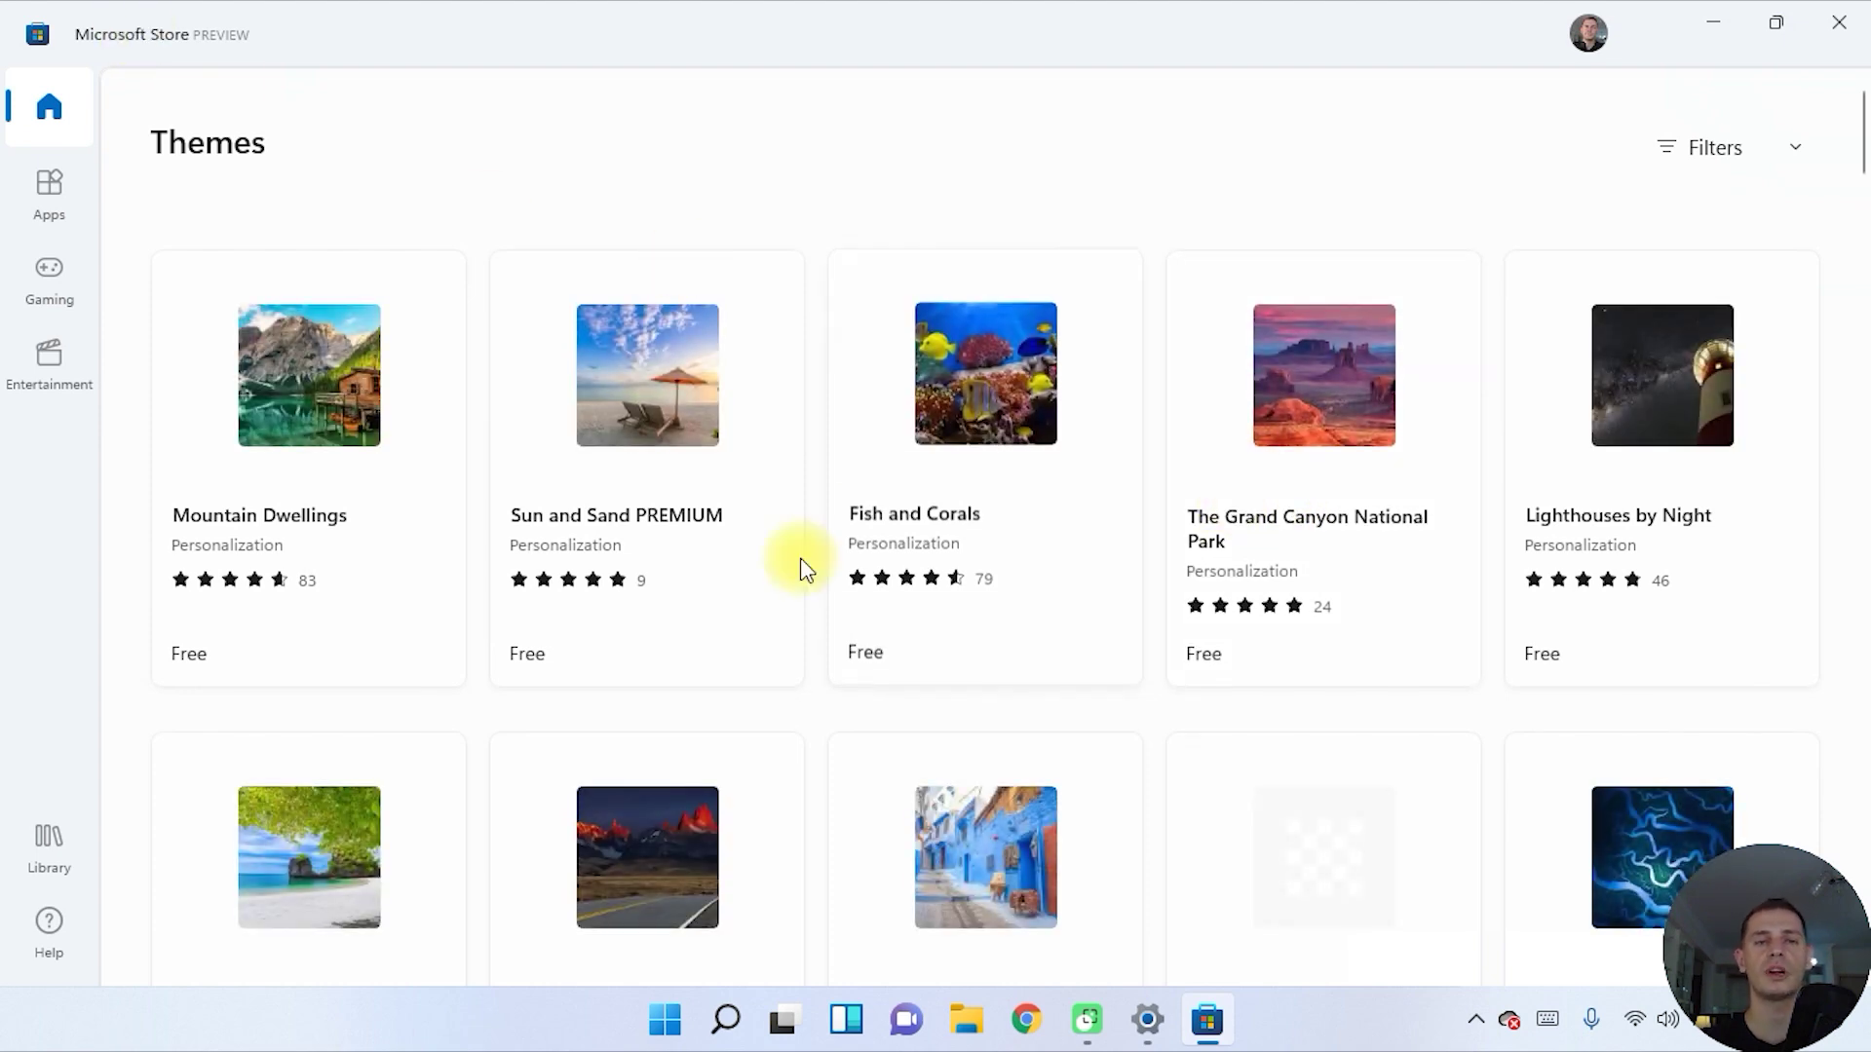
- Look through the store's themes and get the free Sun and Sand PREMIUM theme
scroll(780, 507, "down", 4)
scroll(1047, 521, "down", 3)
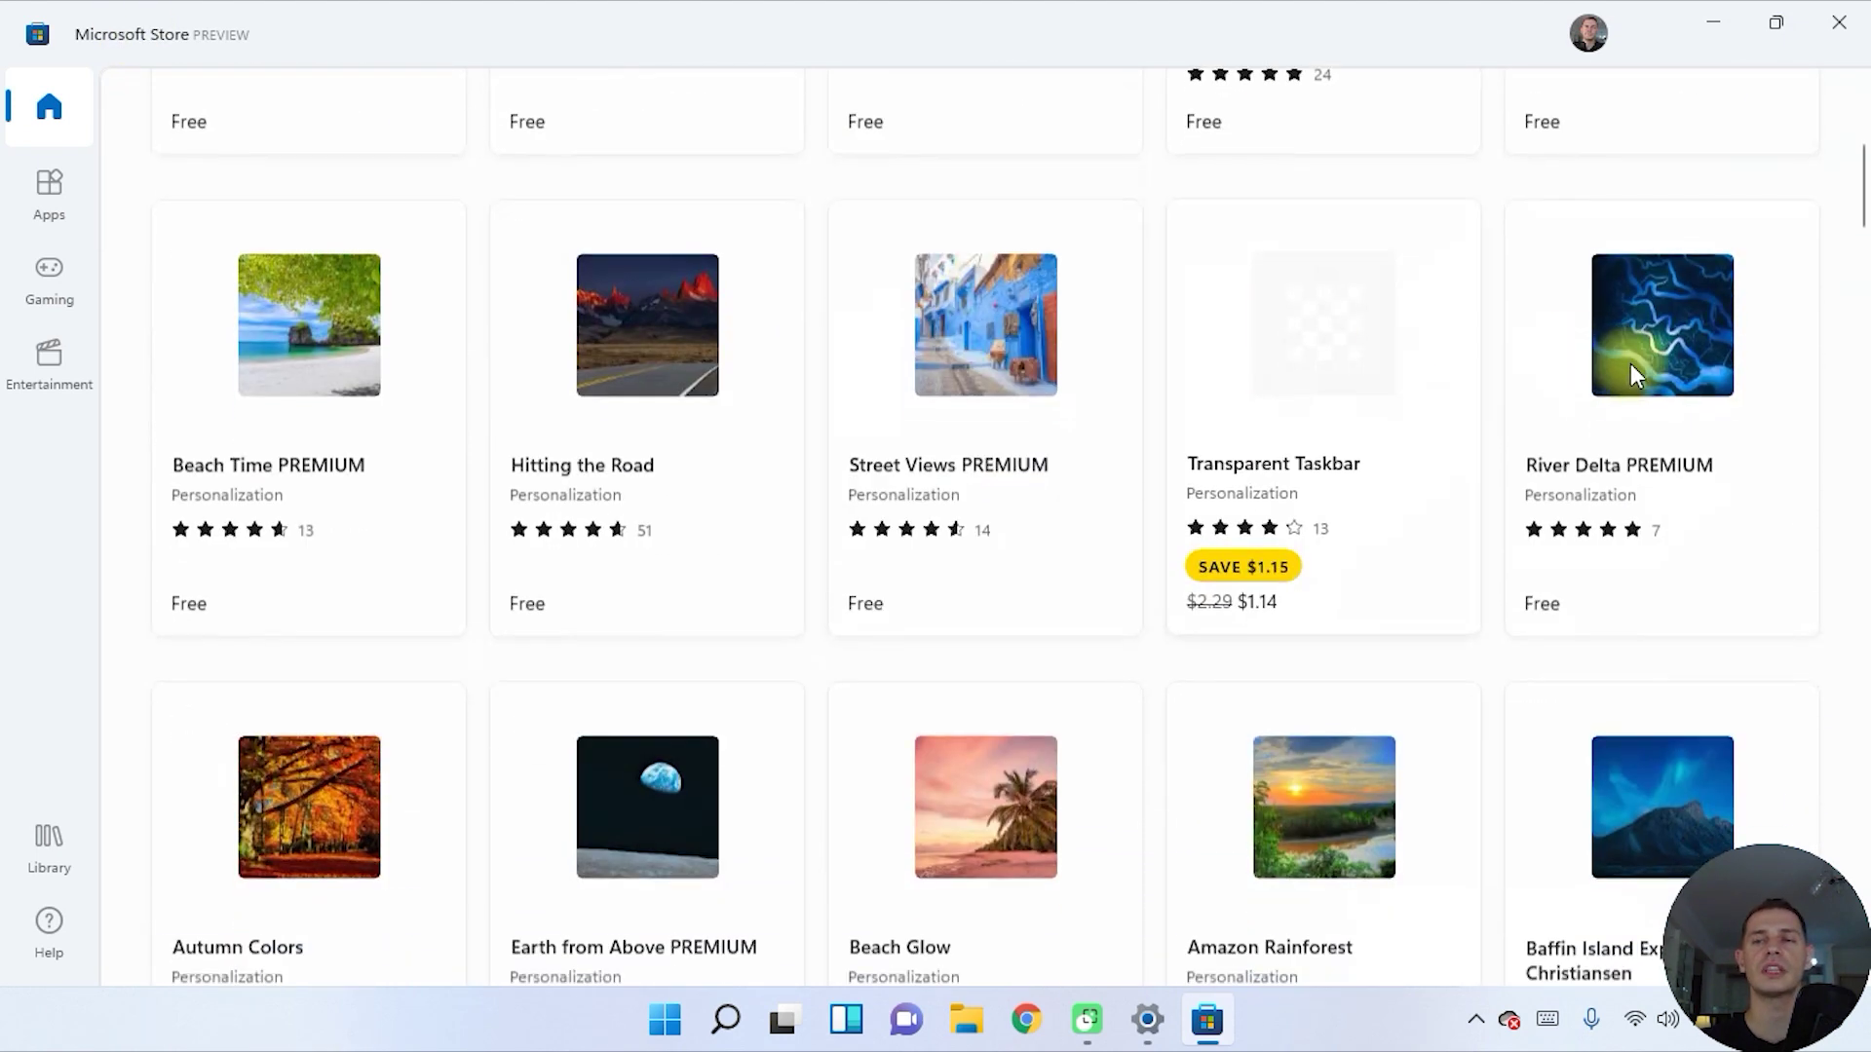
scroll(632, 414, "up", 7)
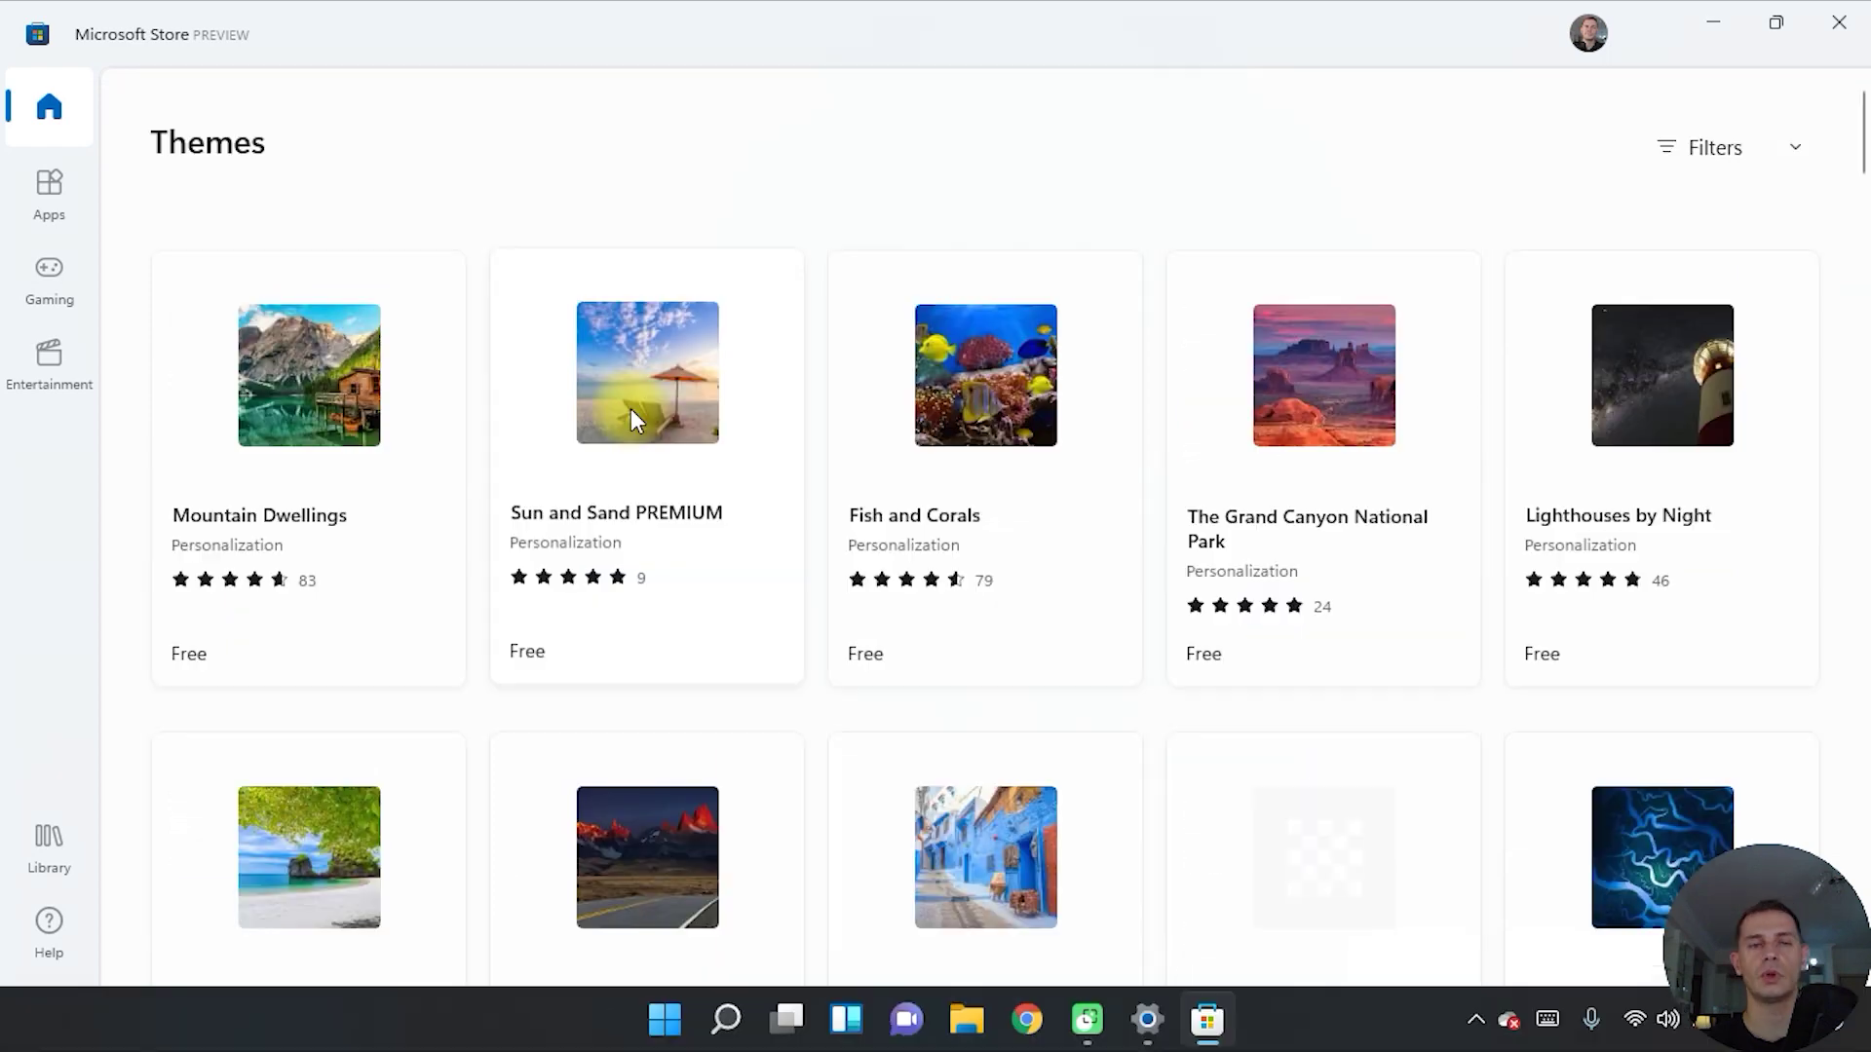
left_click(635, 390)
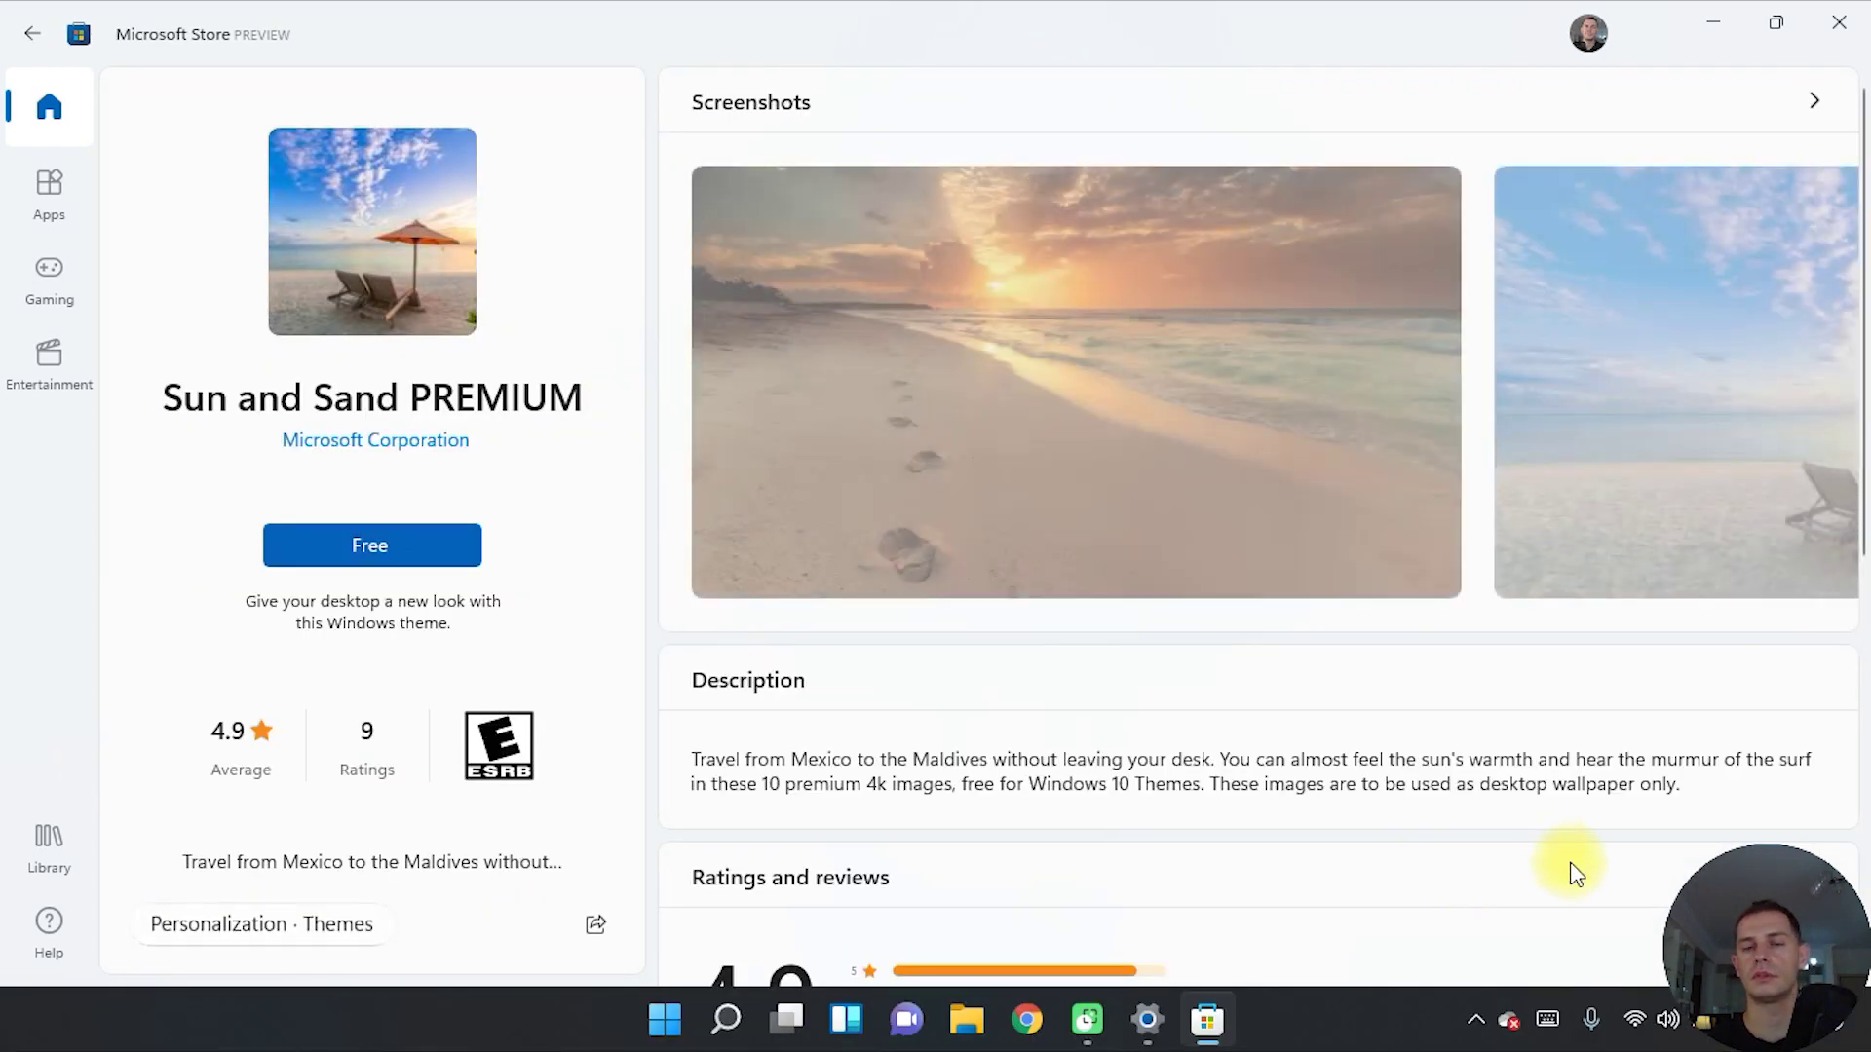
left_click(370, 550)
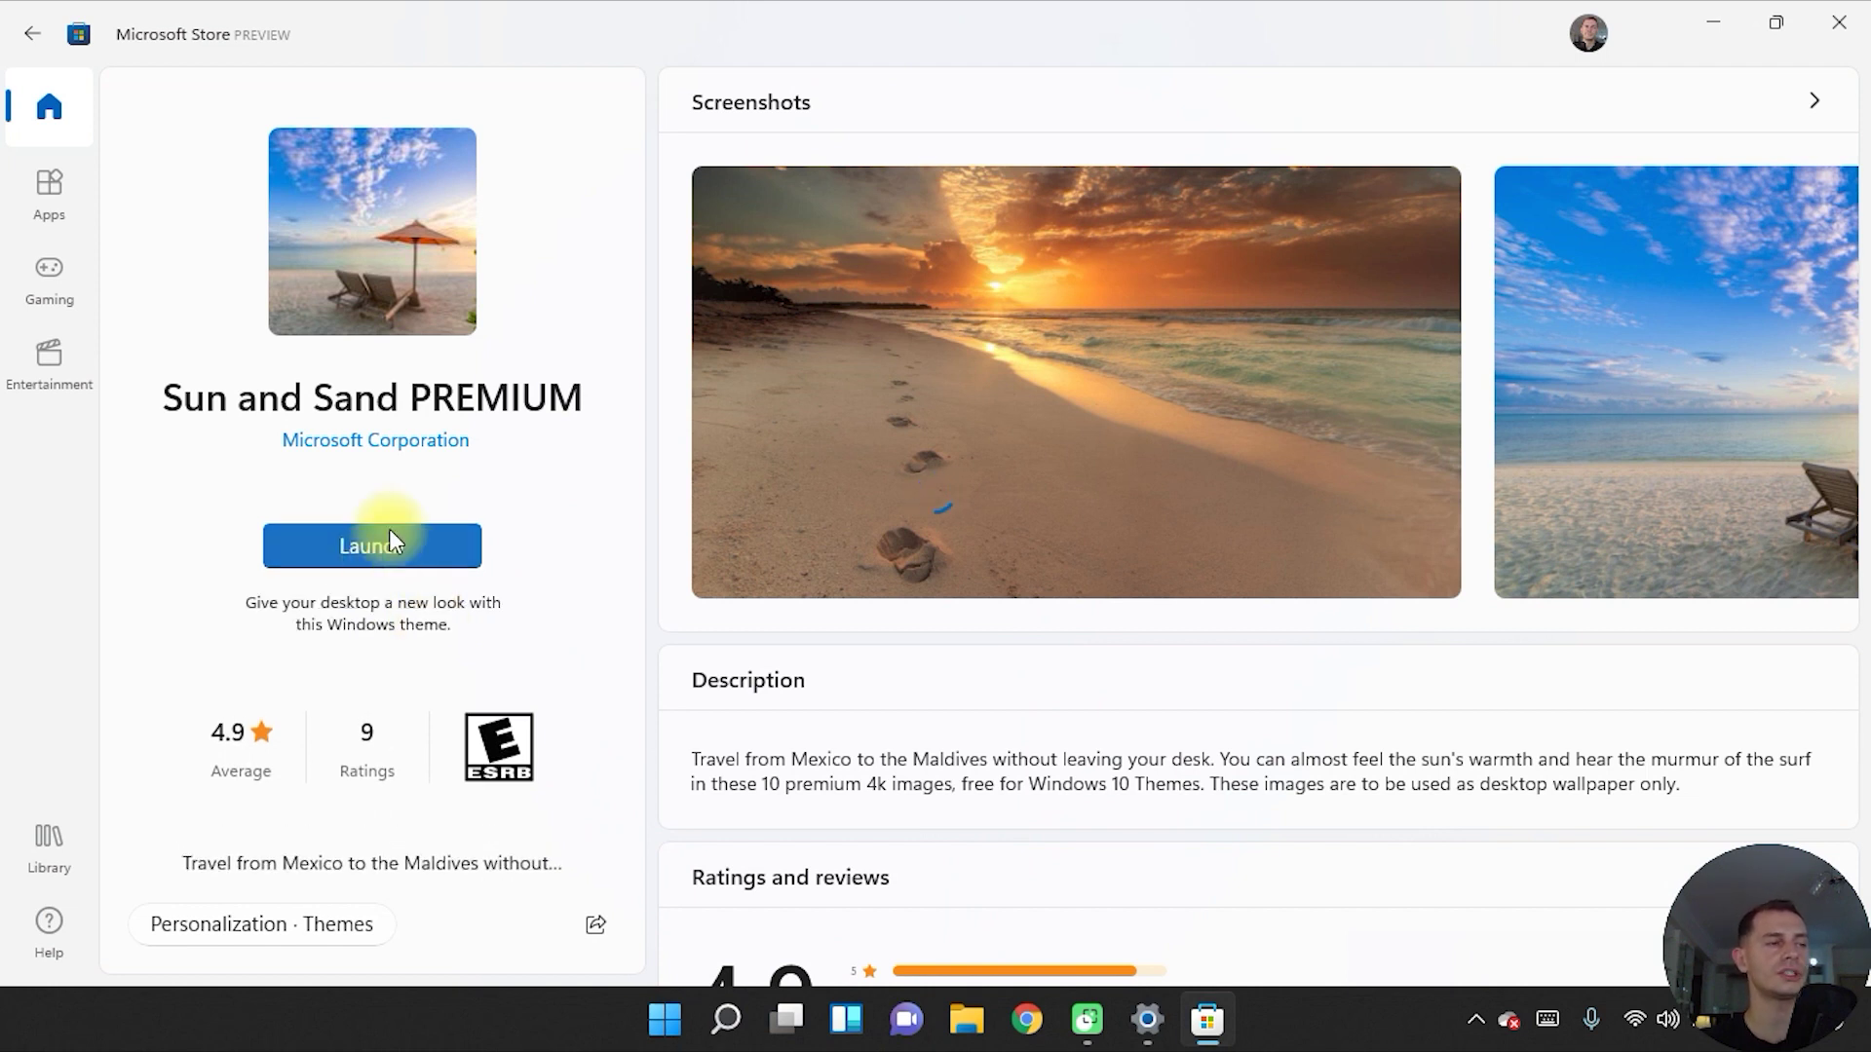
- Launch the downloaded theme's settings, apply Sun and Sand PREMIUM as the current theme, and close the window
left_click(376, 544)
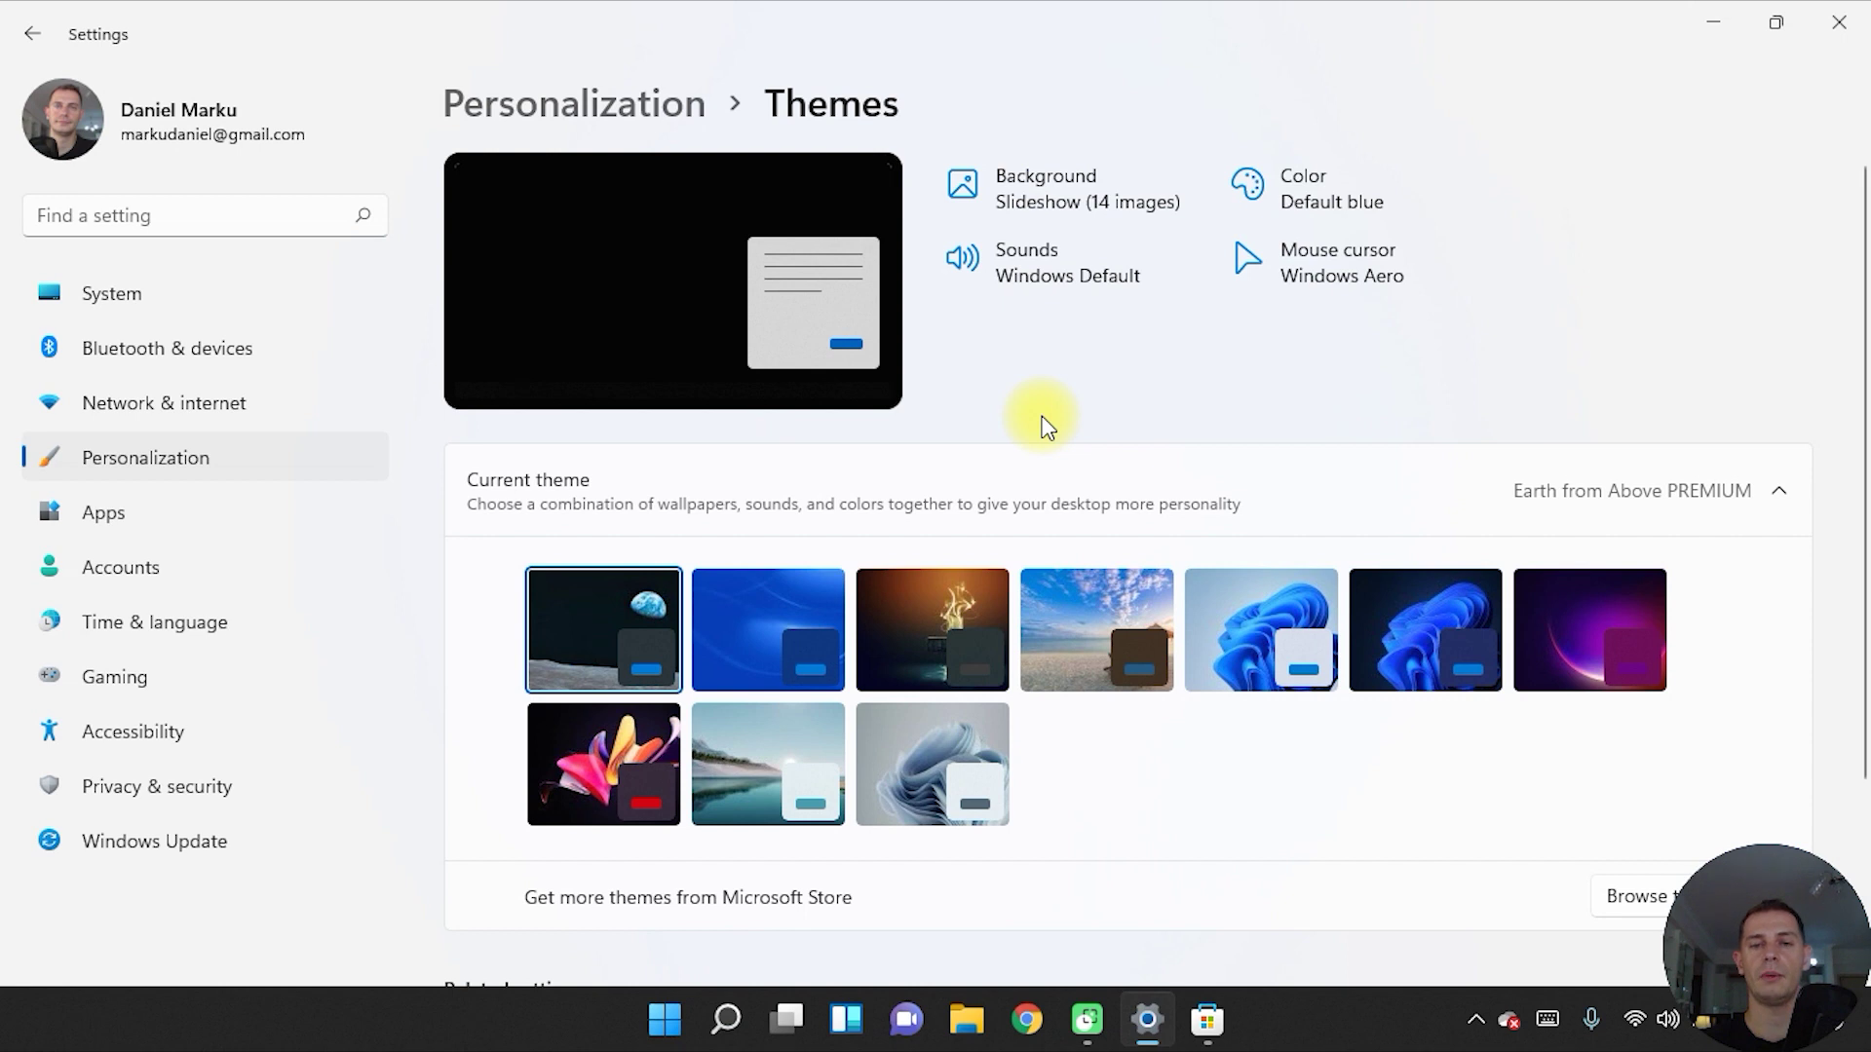
left_click(1089, 606)
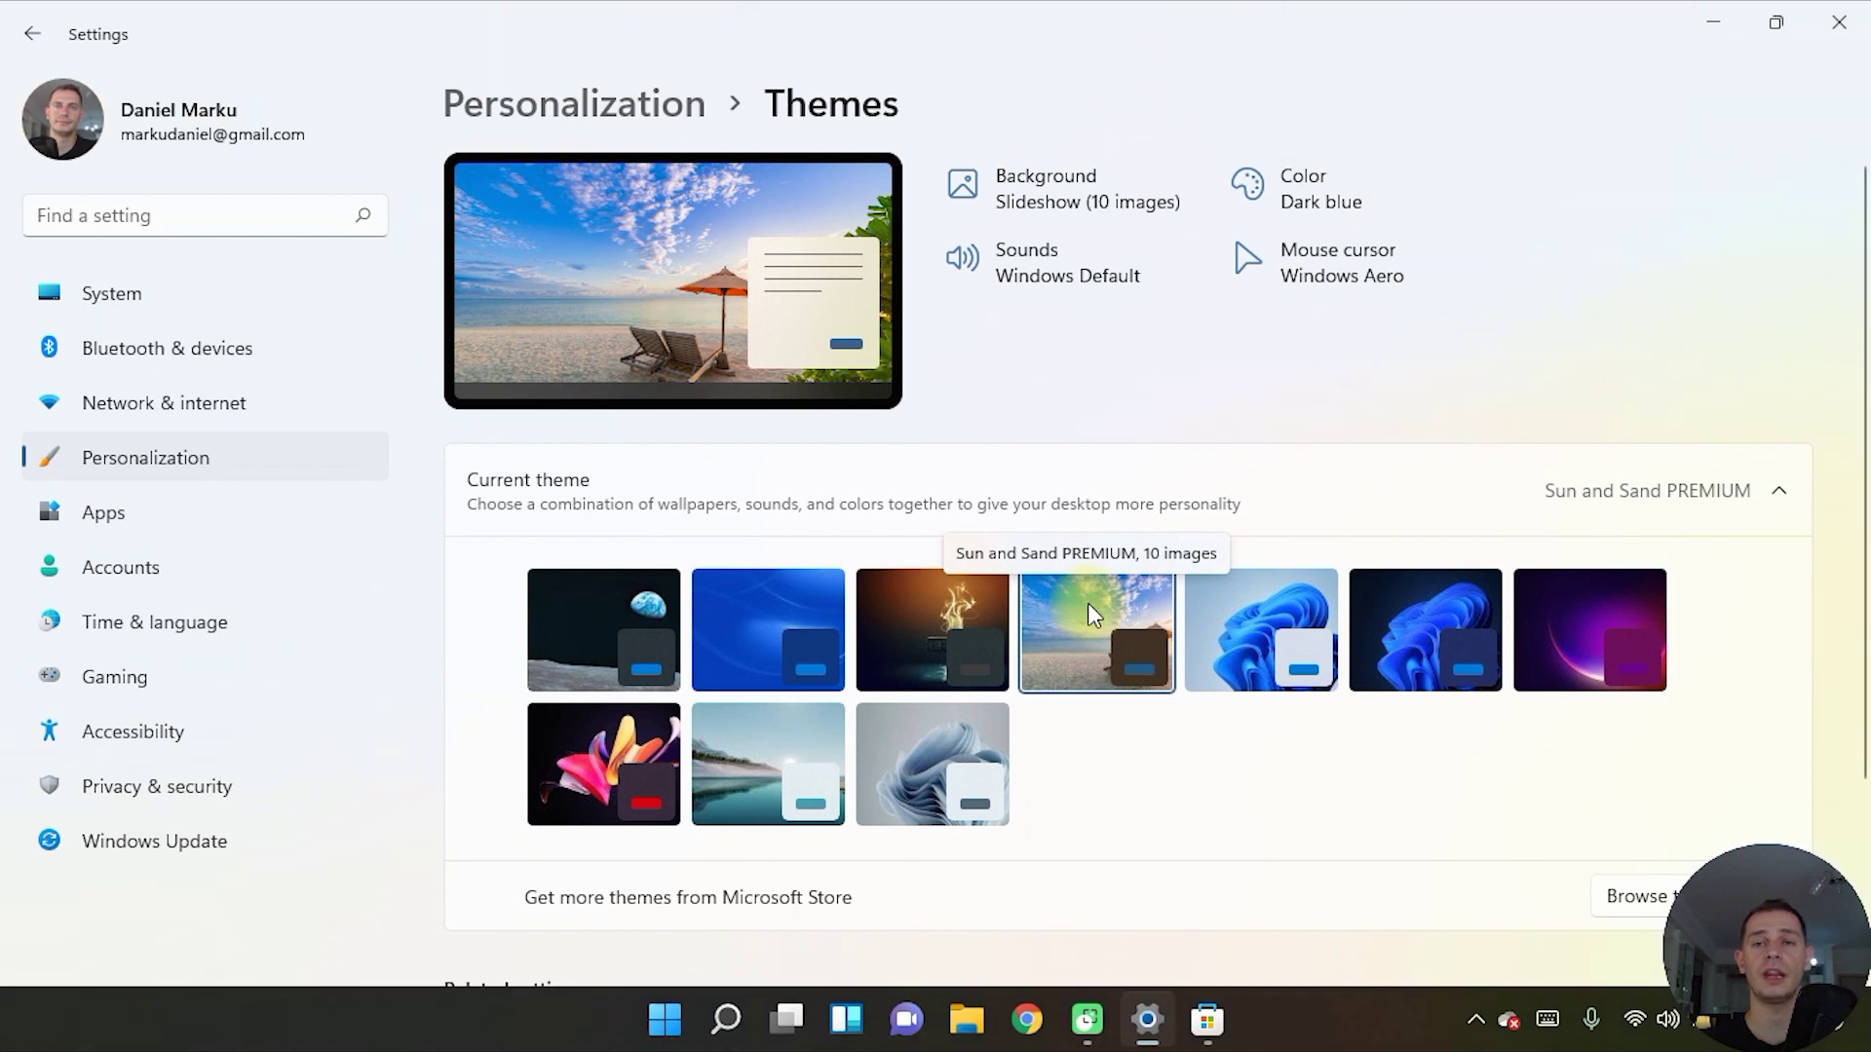
left_click(1855, 16)
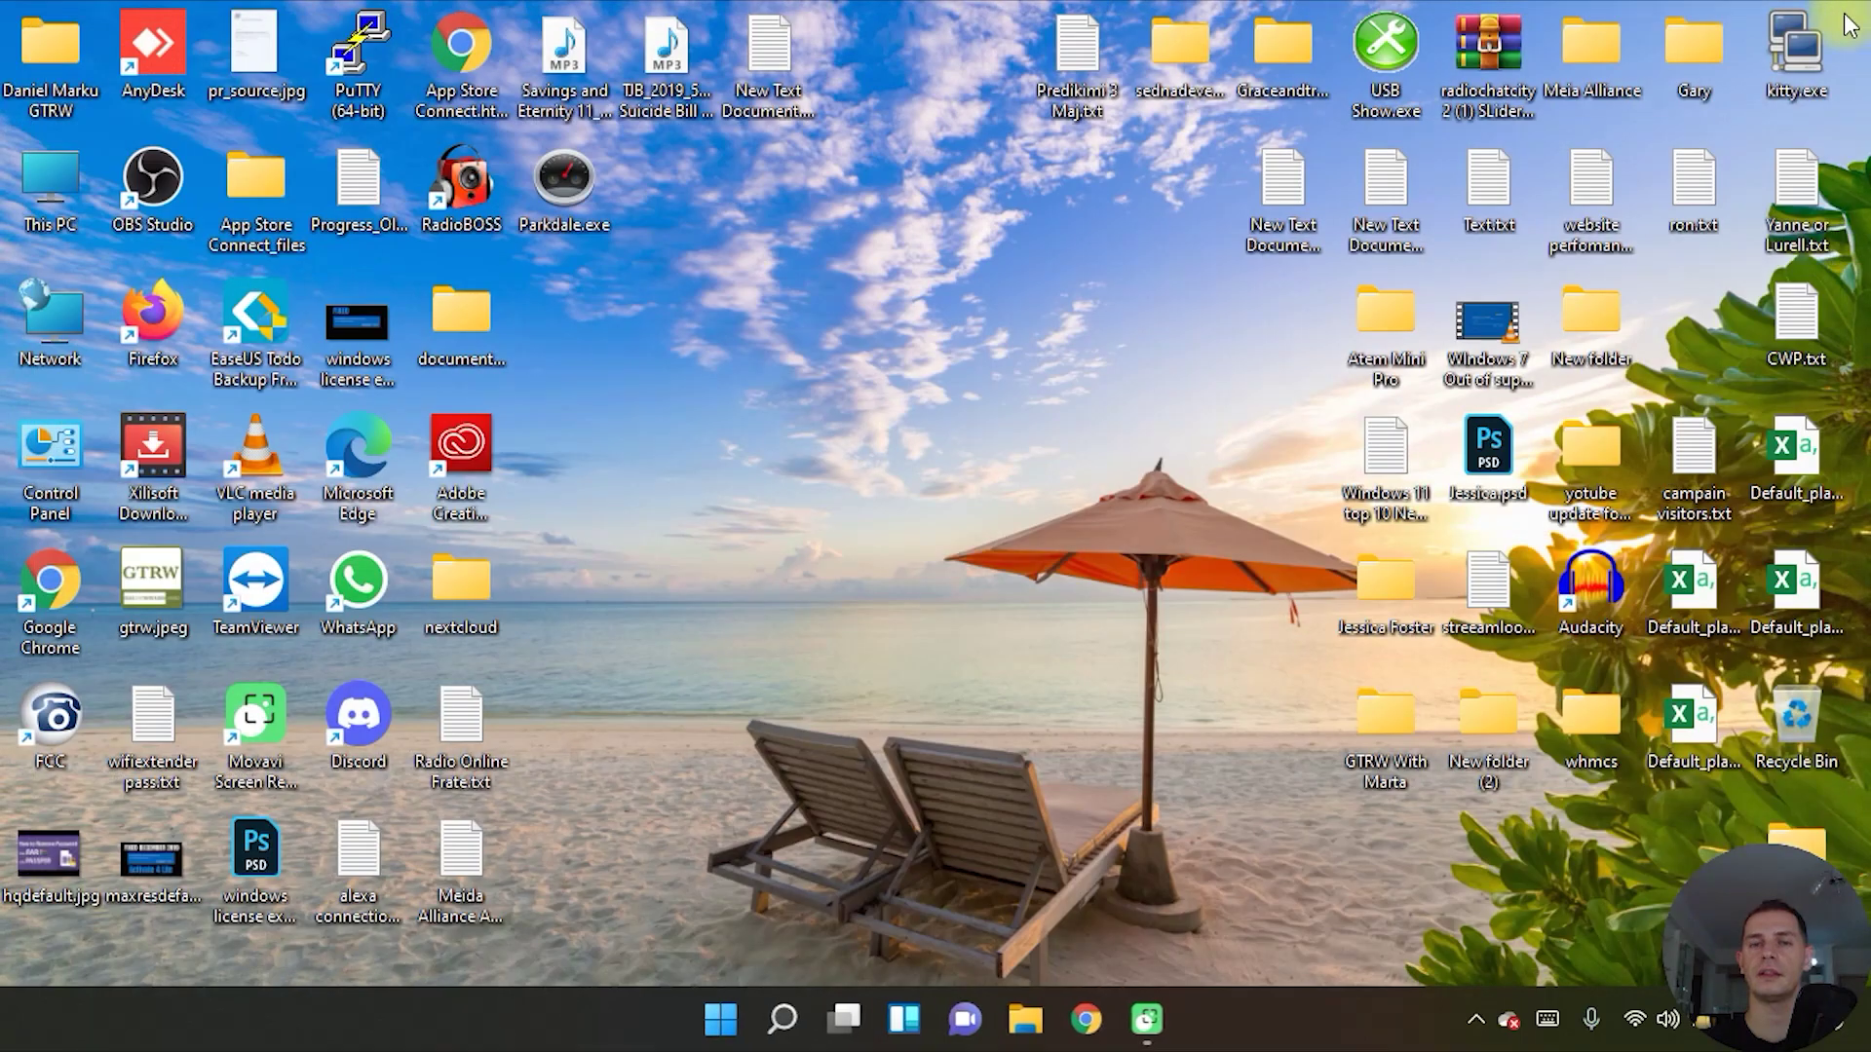
right_click(805, 381)
left_click(894, 526)
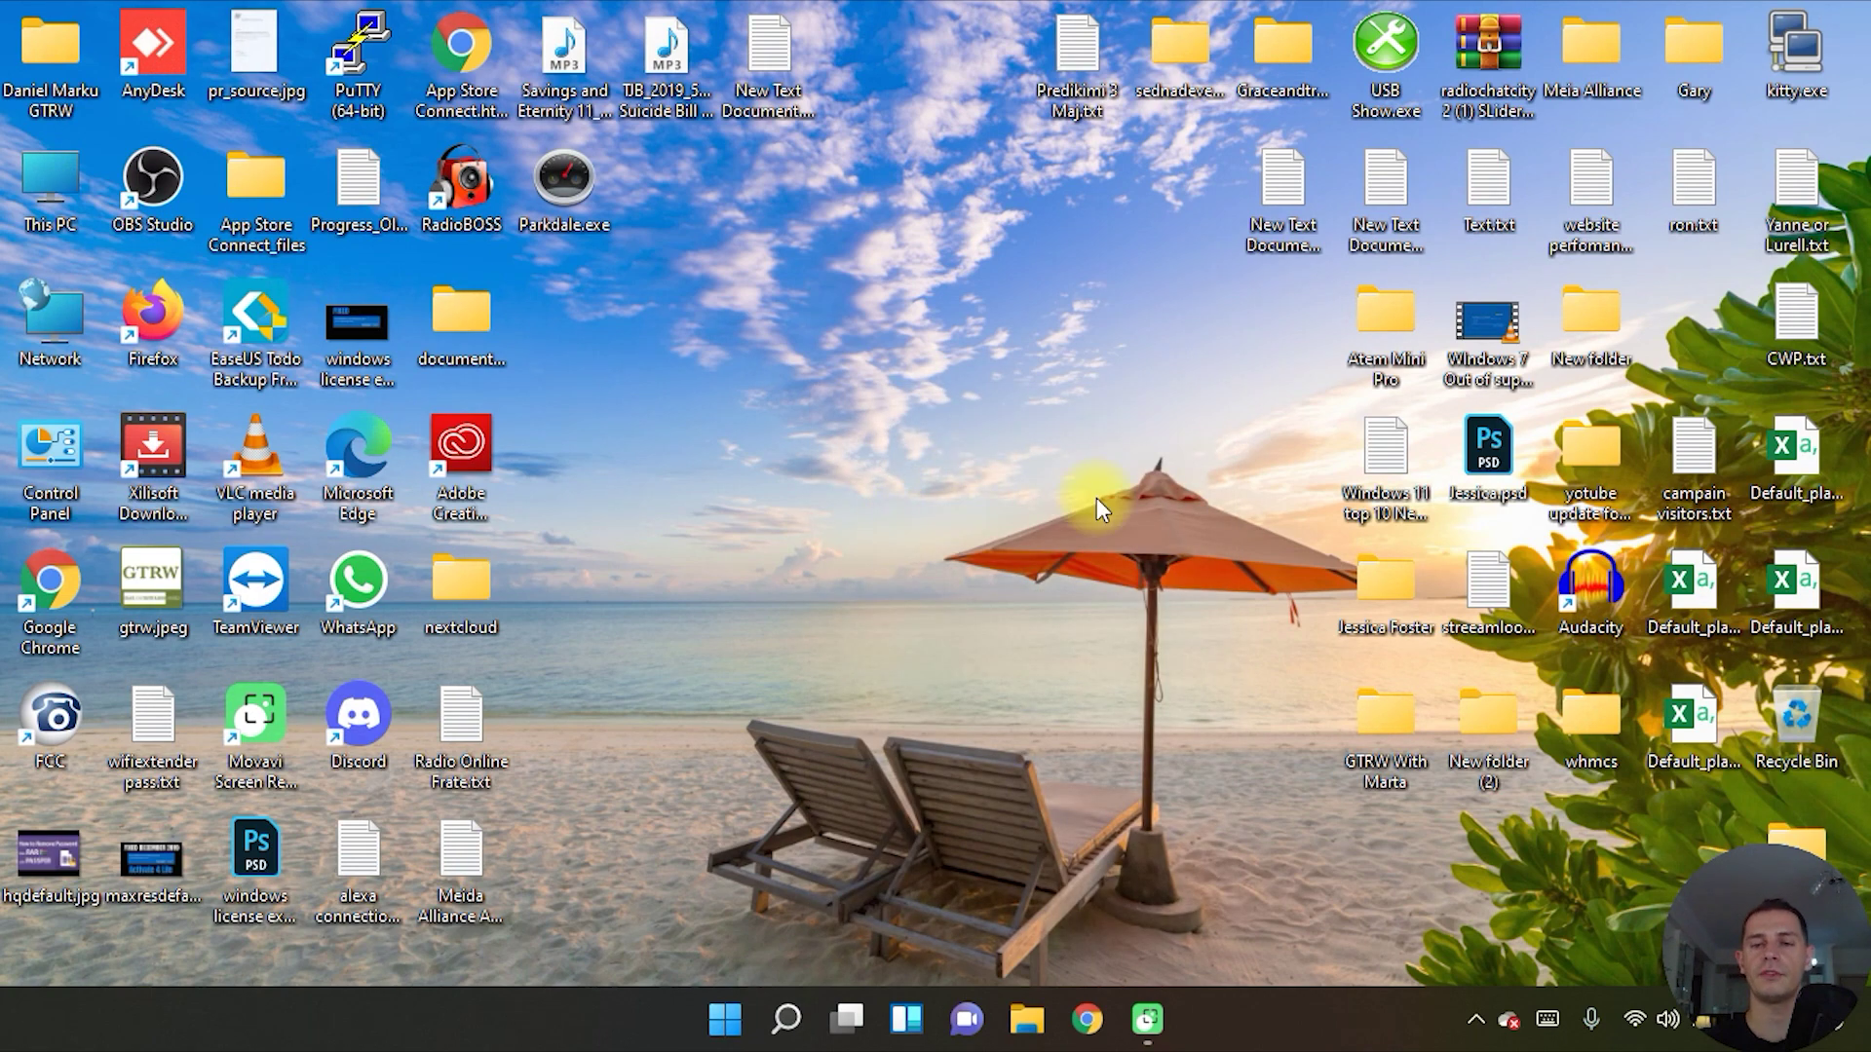
left_click(1475, 1033)
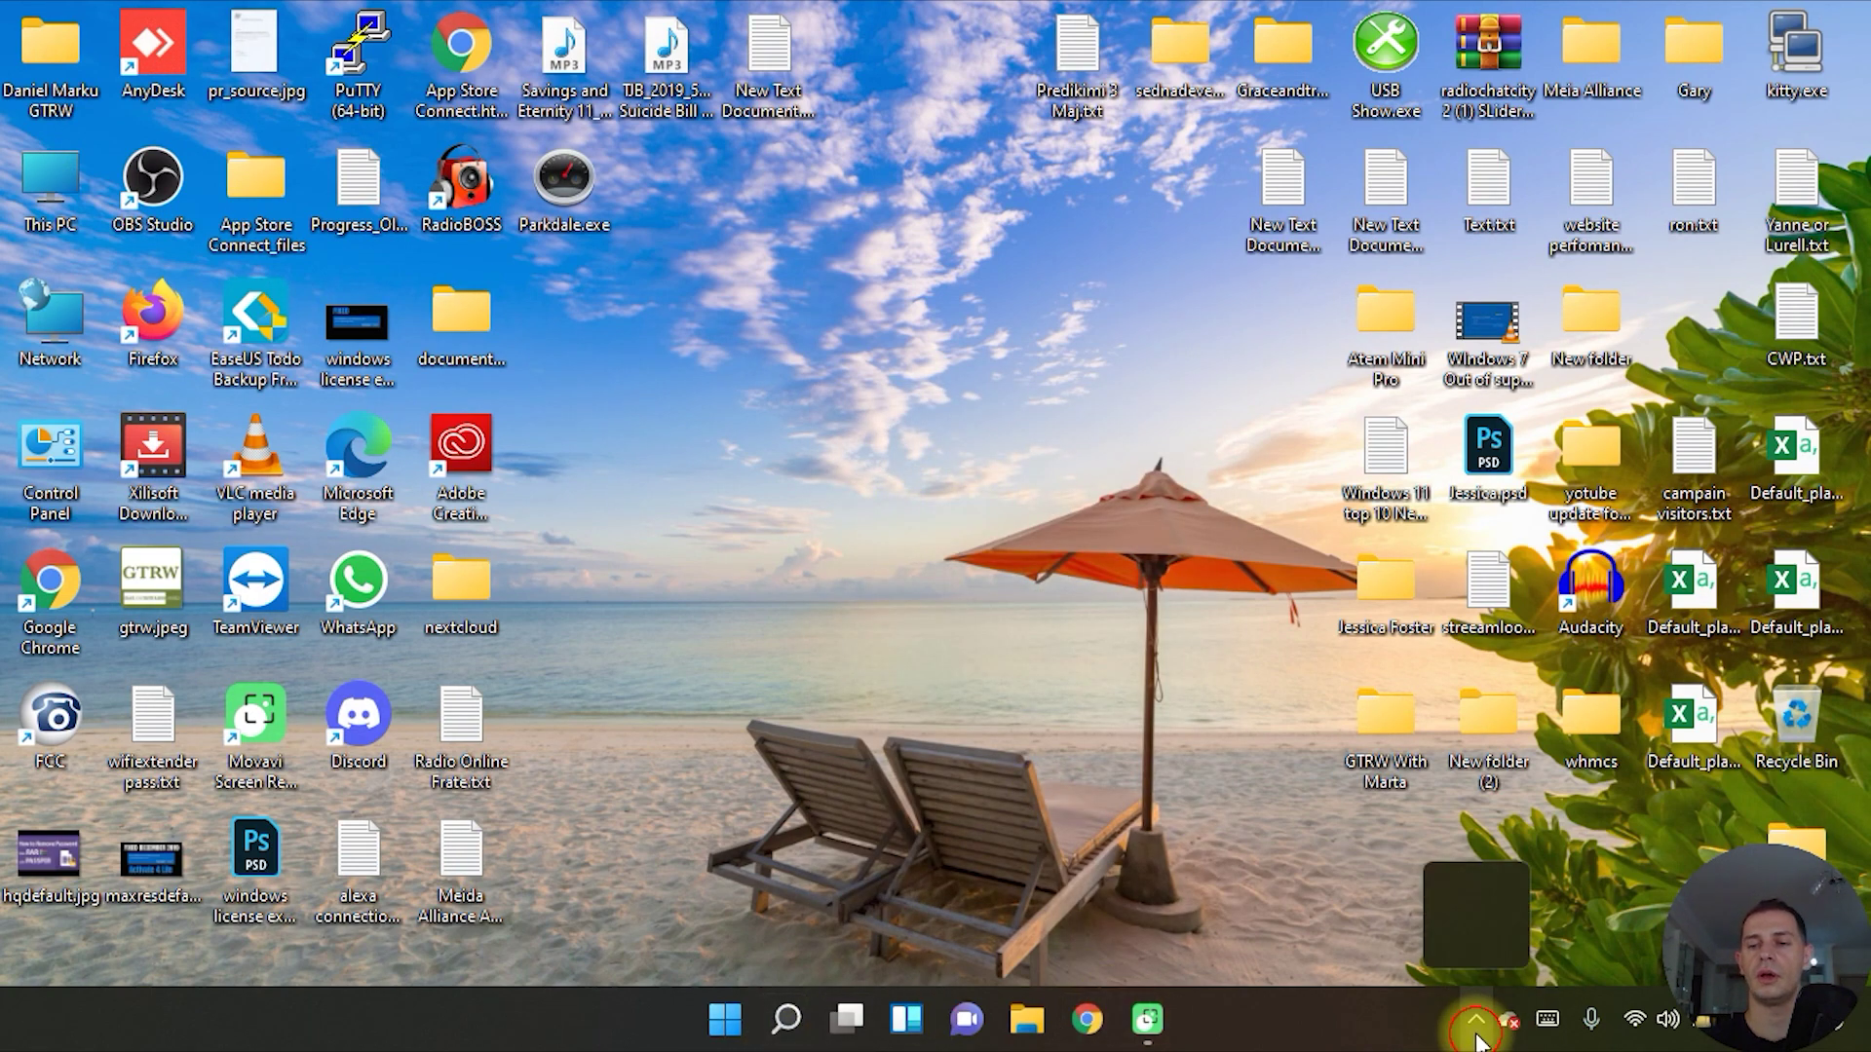
left_click(724, 1020)
left_click(724, 1021)
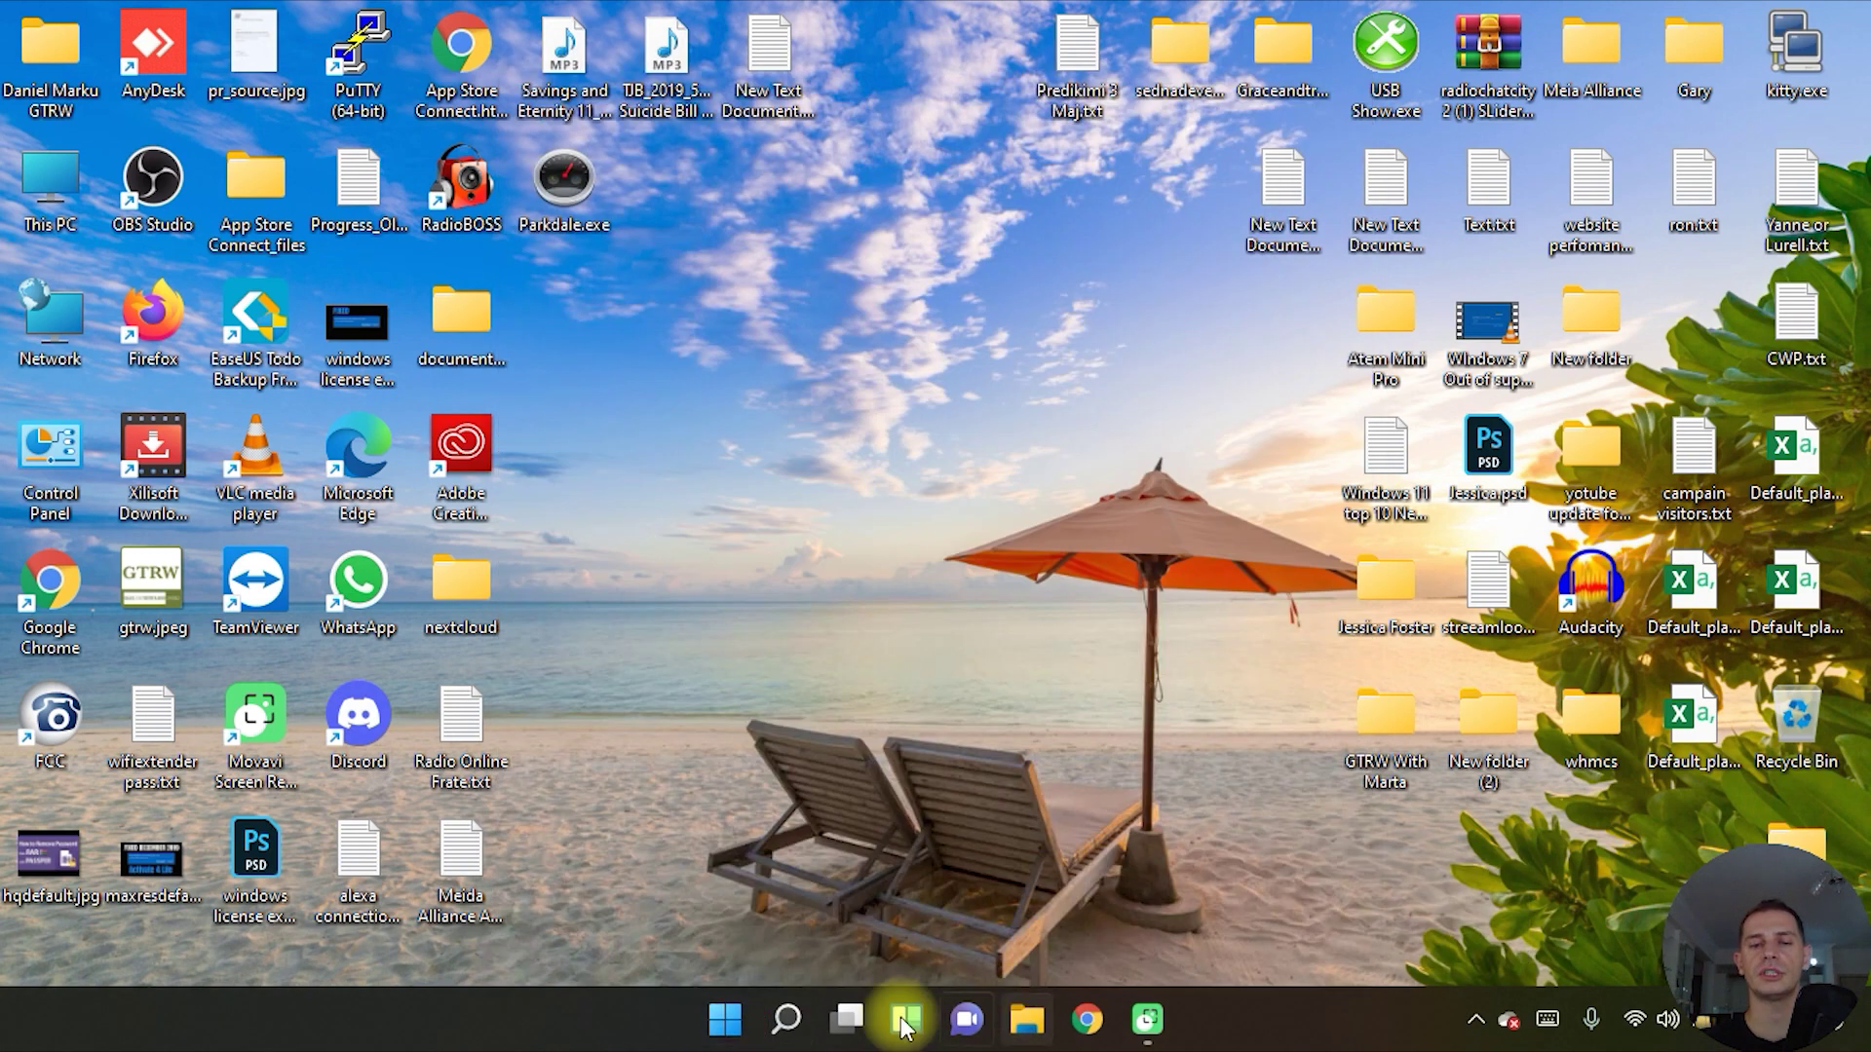
- Reapply the Windows (light) theme from the Personalization page in Settings and close Settings
left_click(726, 1020)
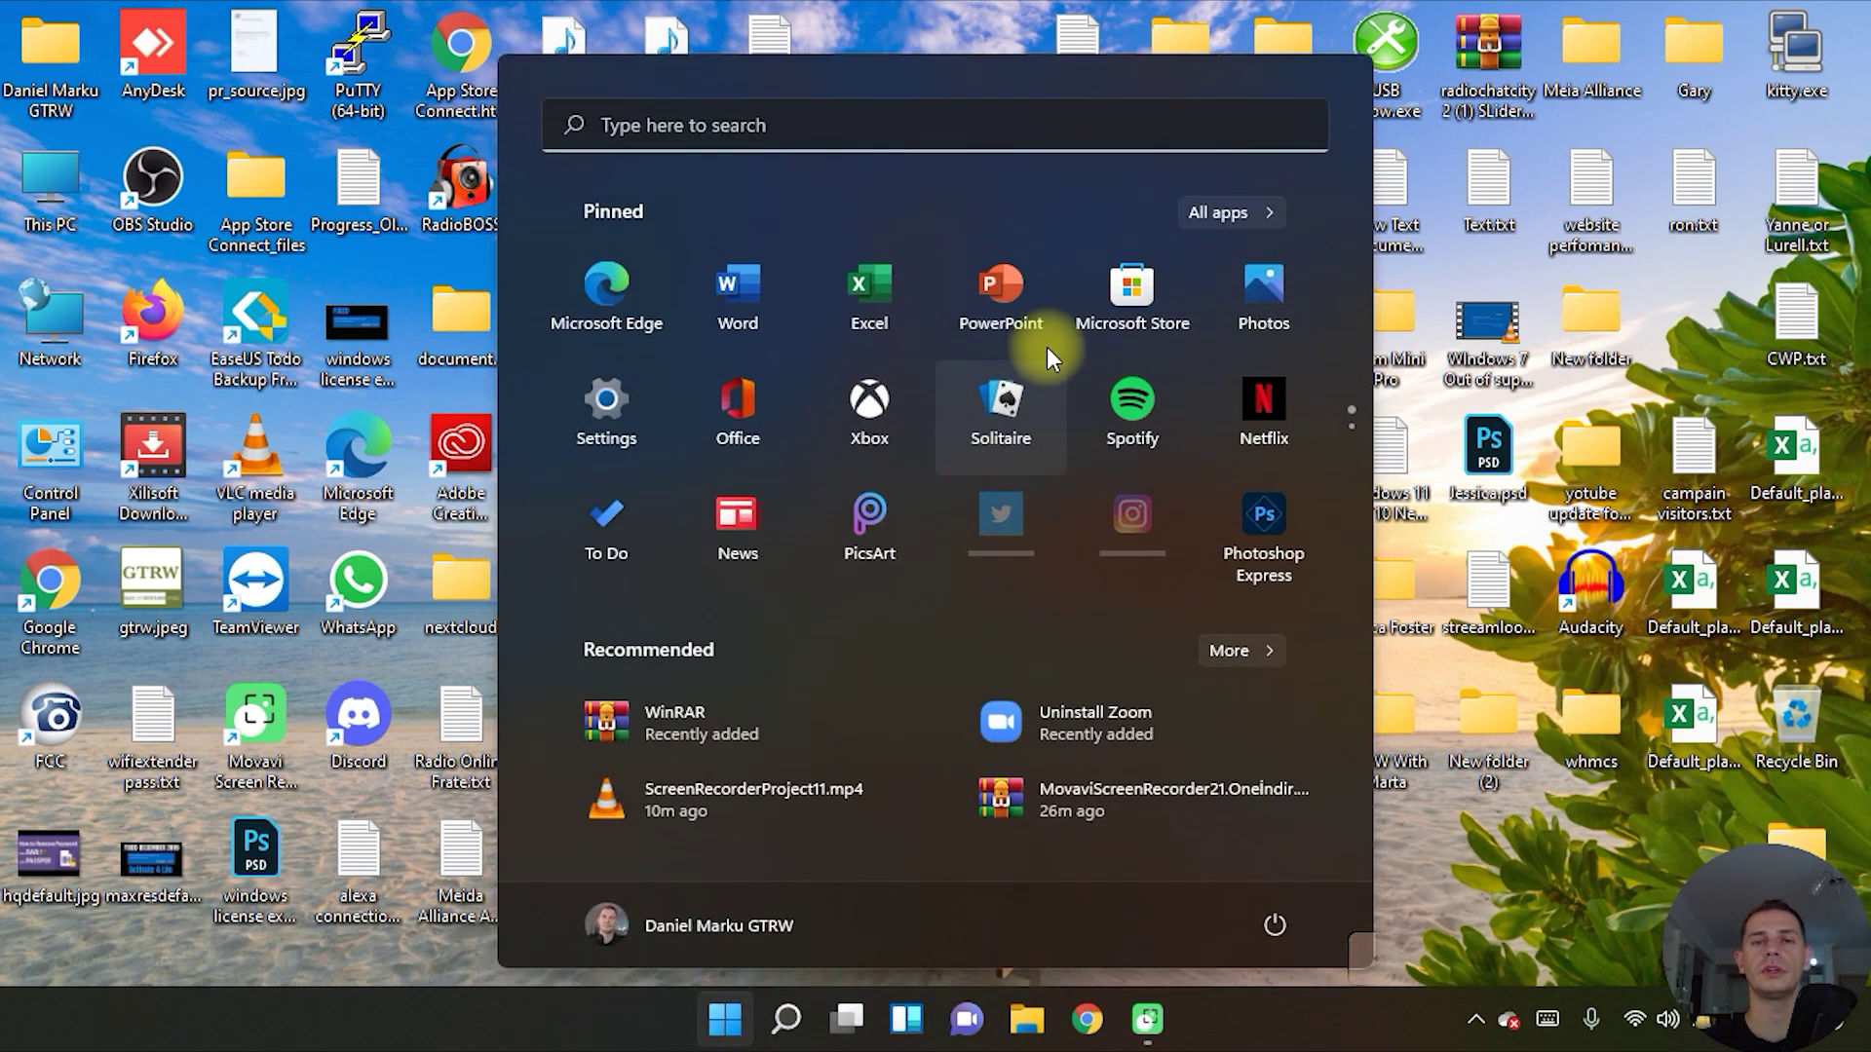
left_click(606, 405)
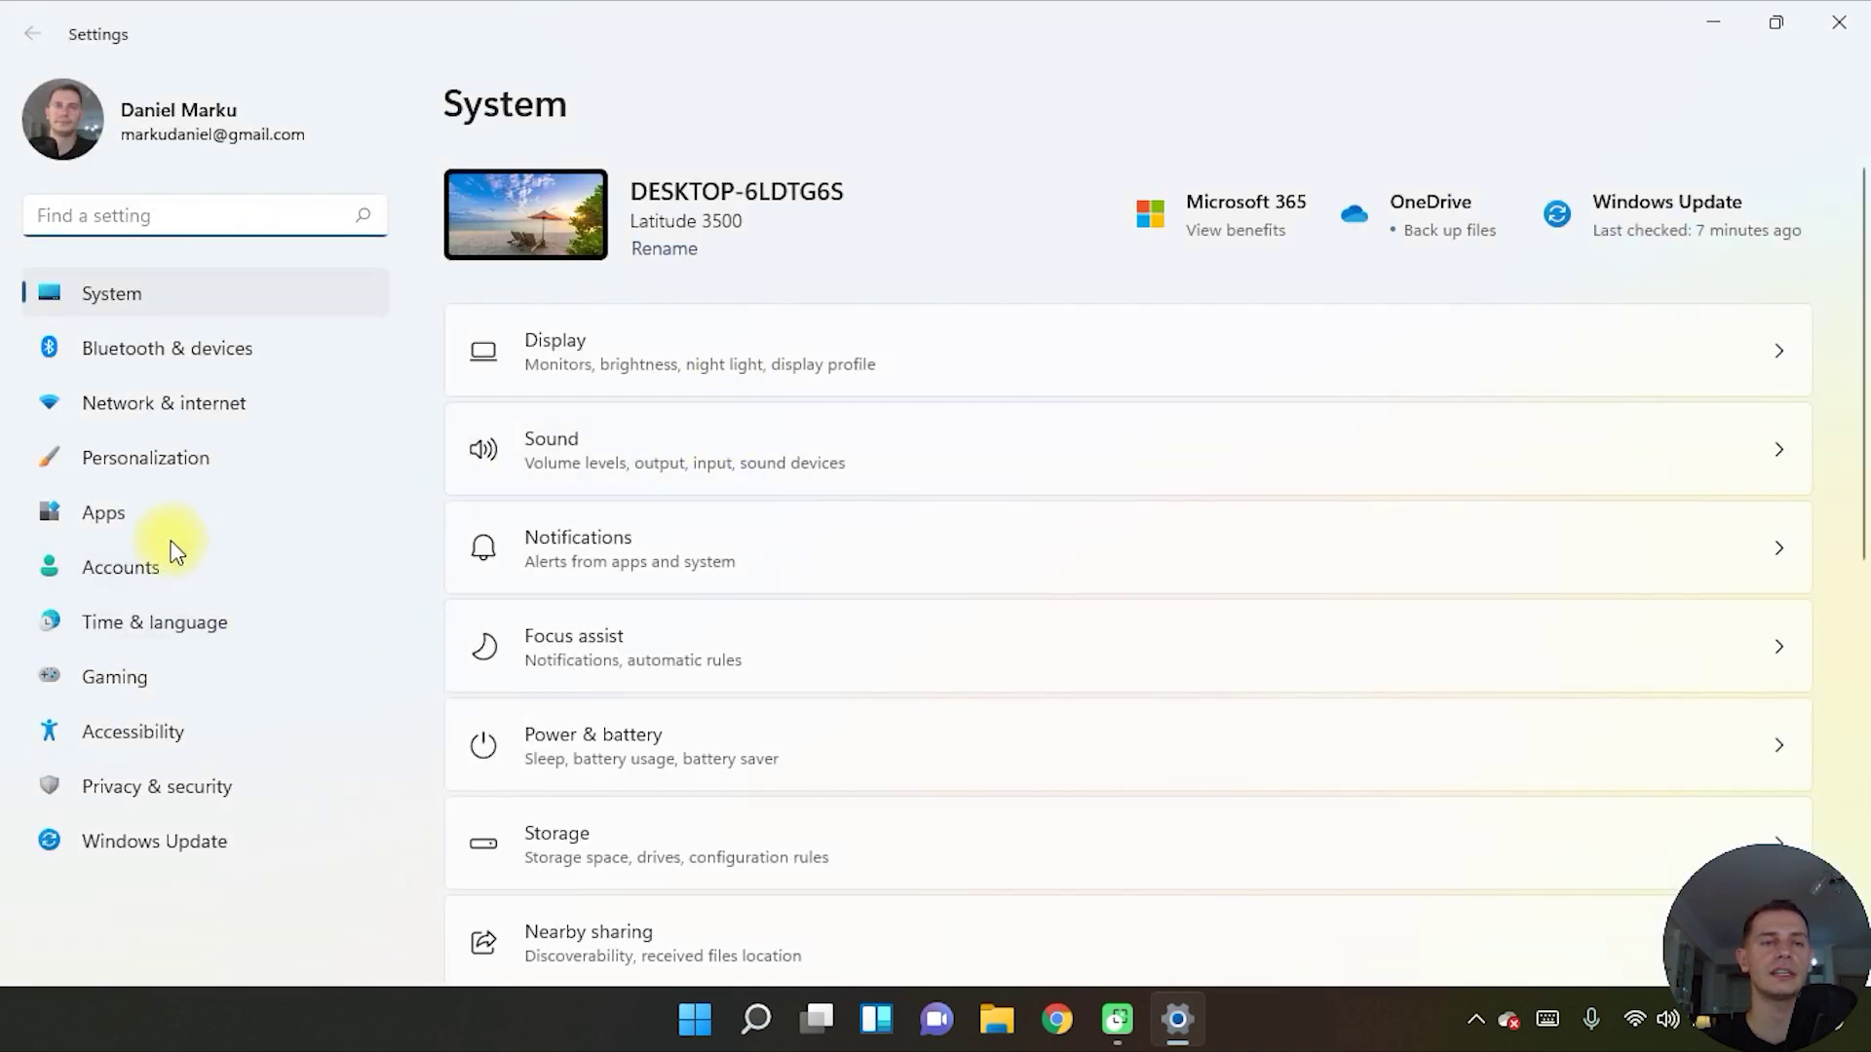
left_click(592, 203)
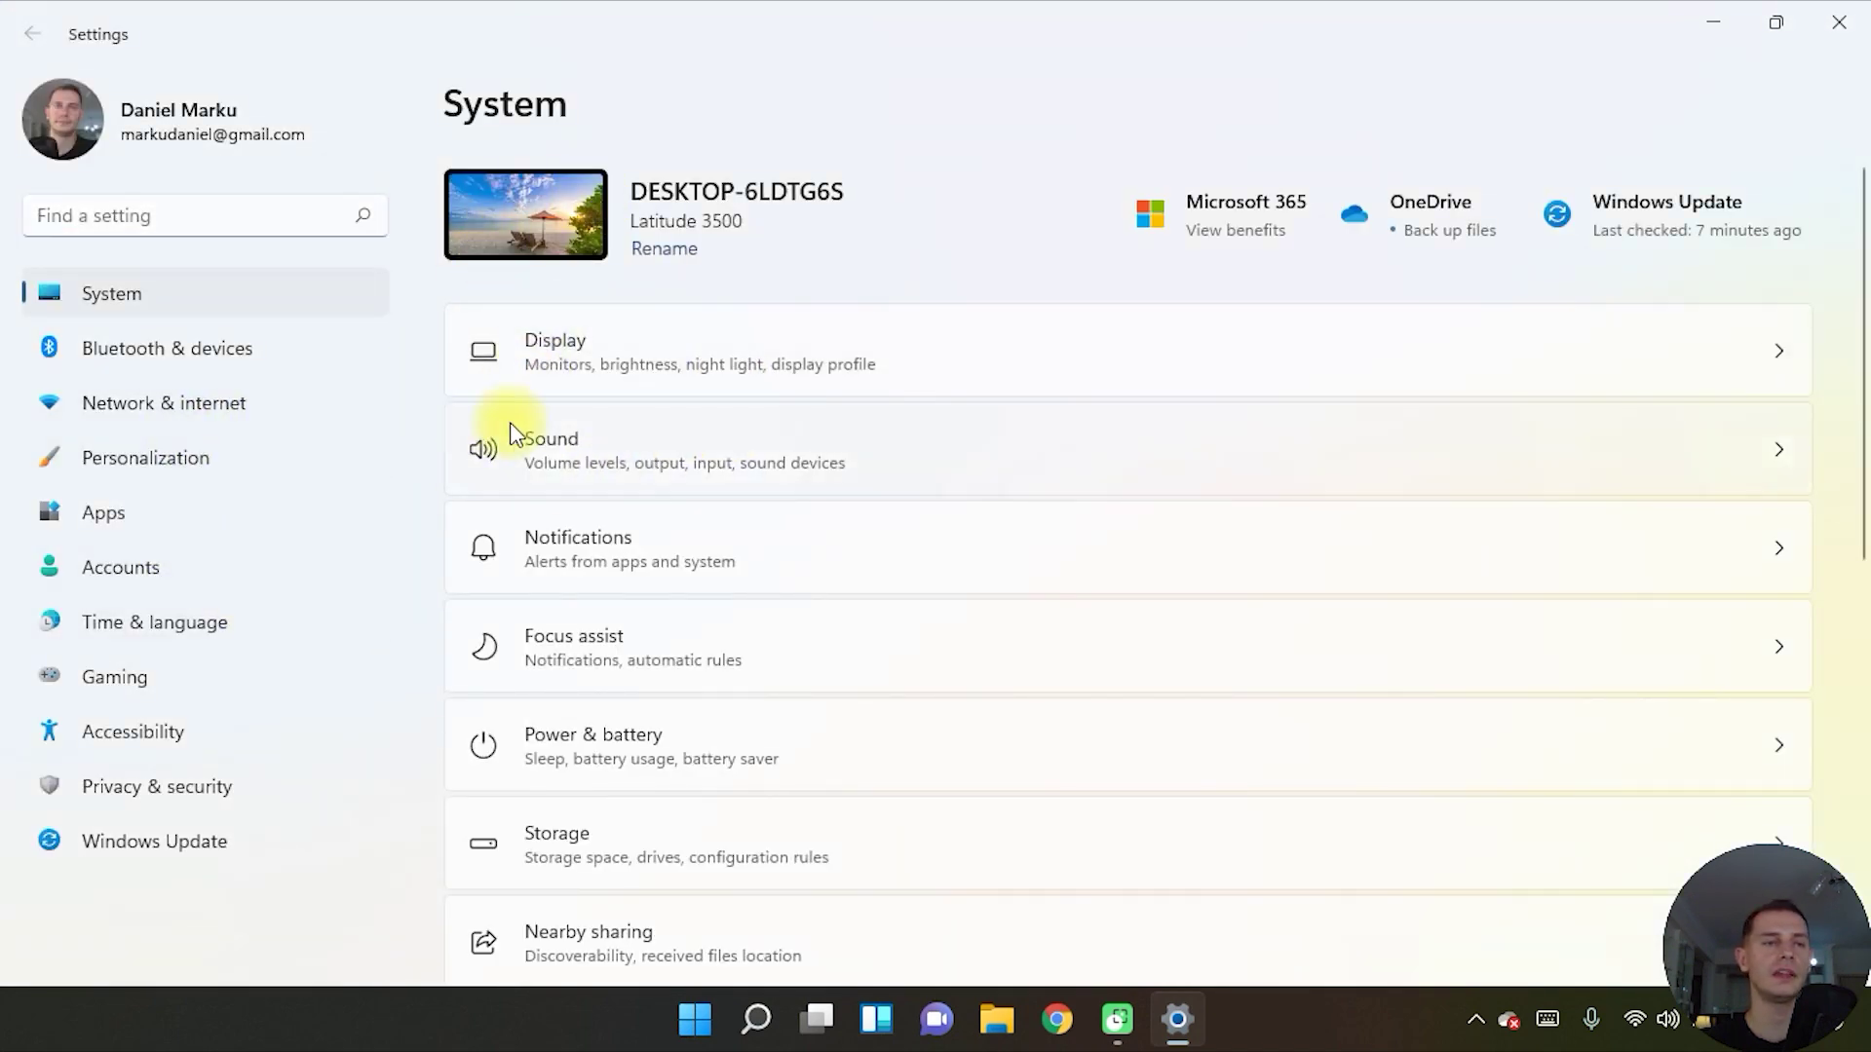
left_click(154, 468)
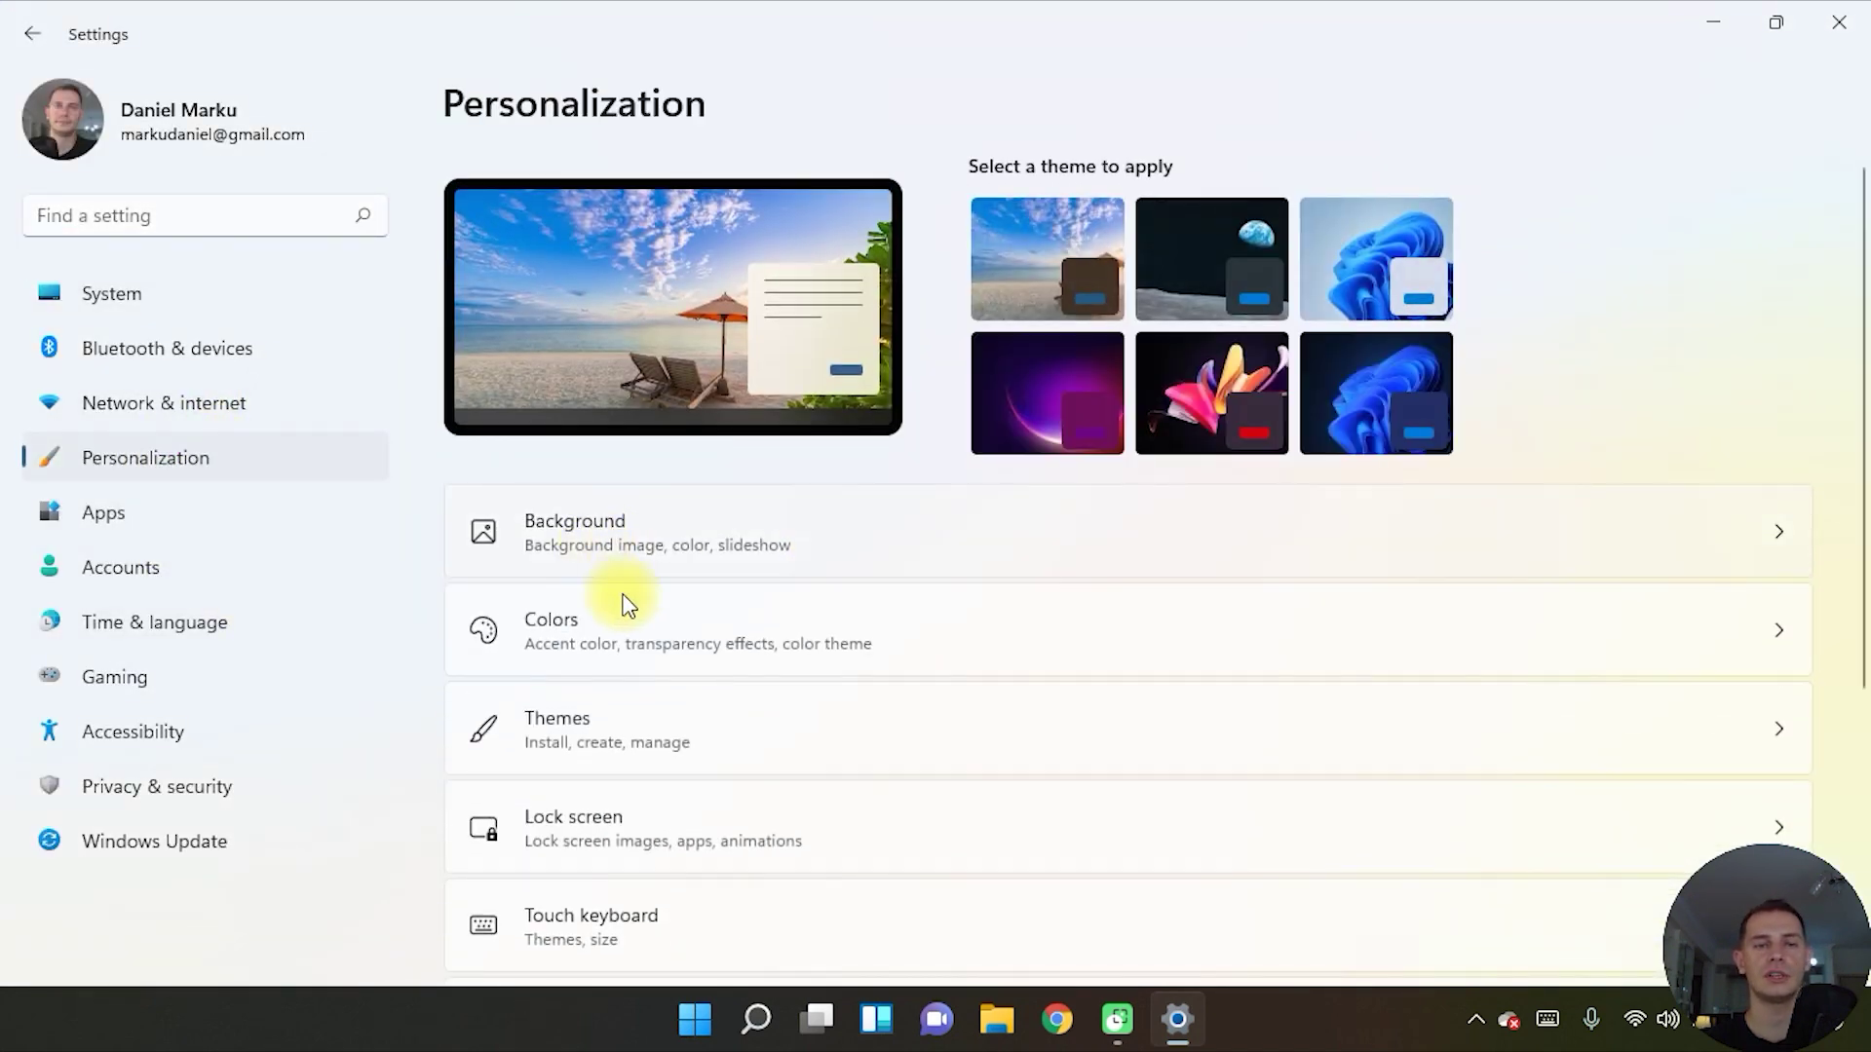
left_click(1373, 256)
left_click(1840, 22)
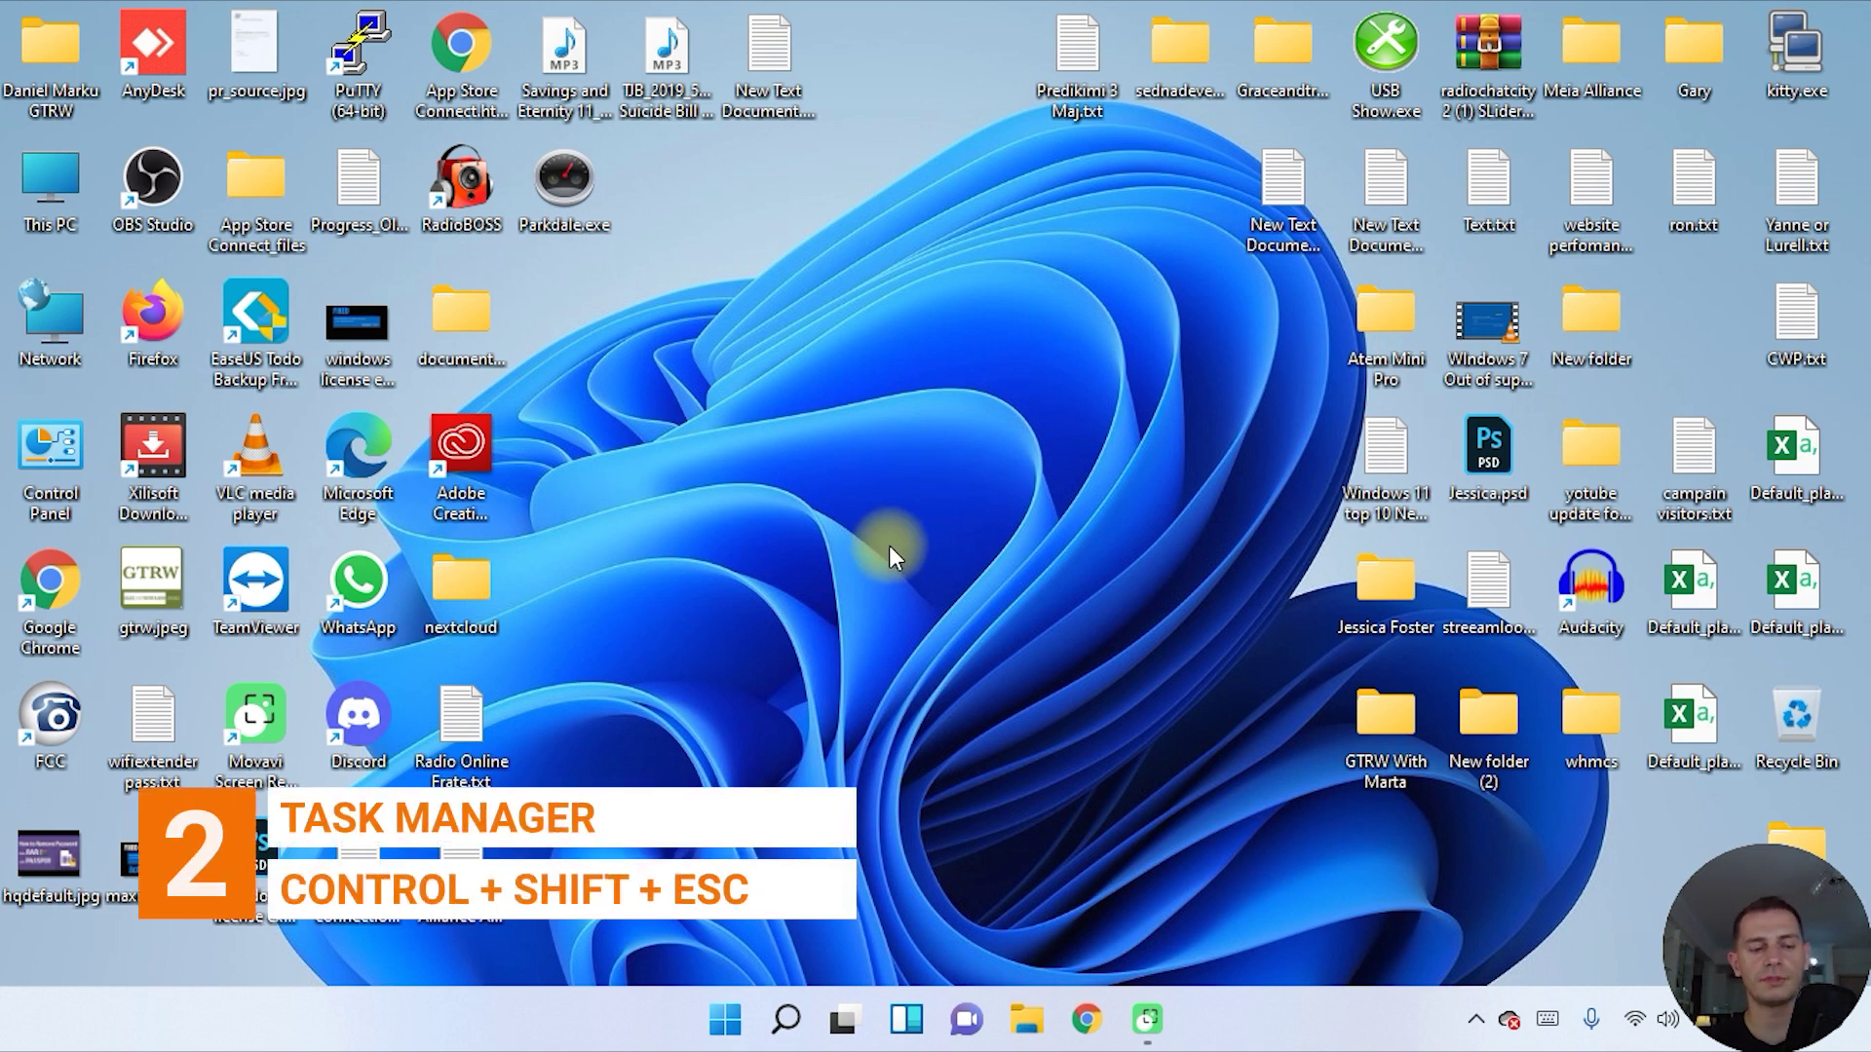
- Open Task Manager to view the running processes, move its window nearer the middle of the desktop, and close it
key("ctrl+shift+Escape")
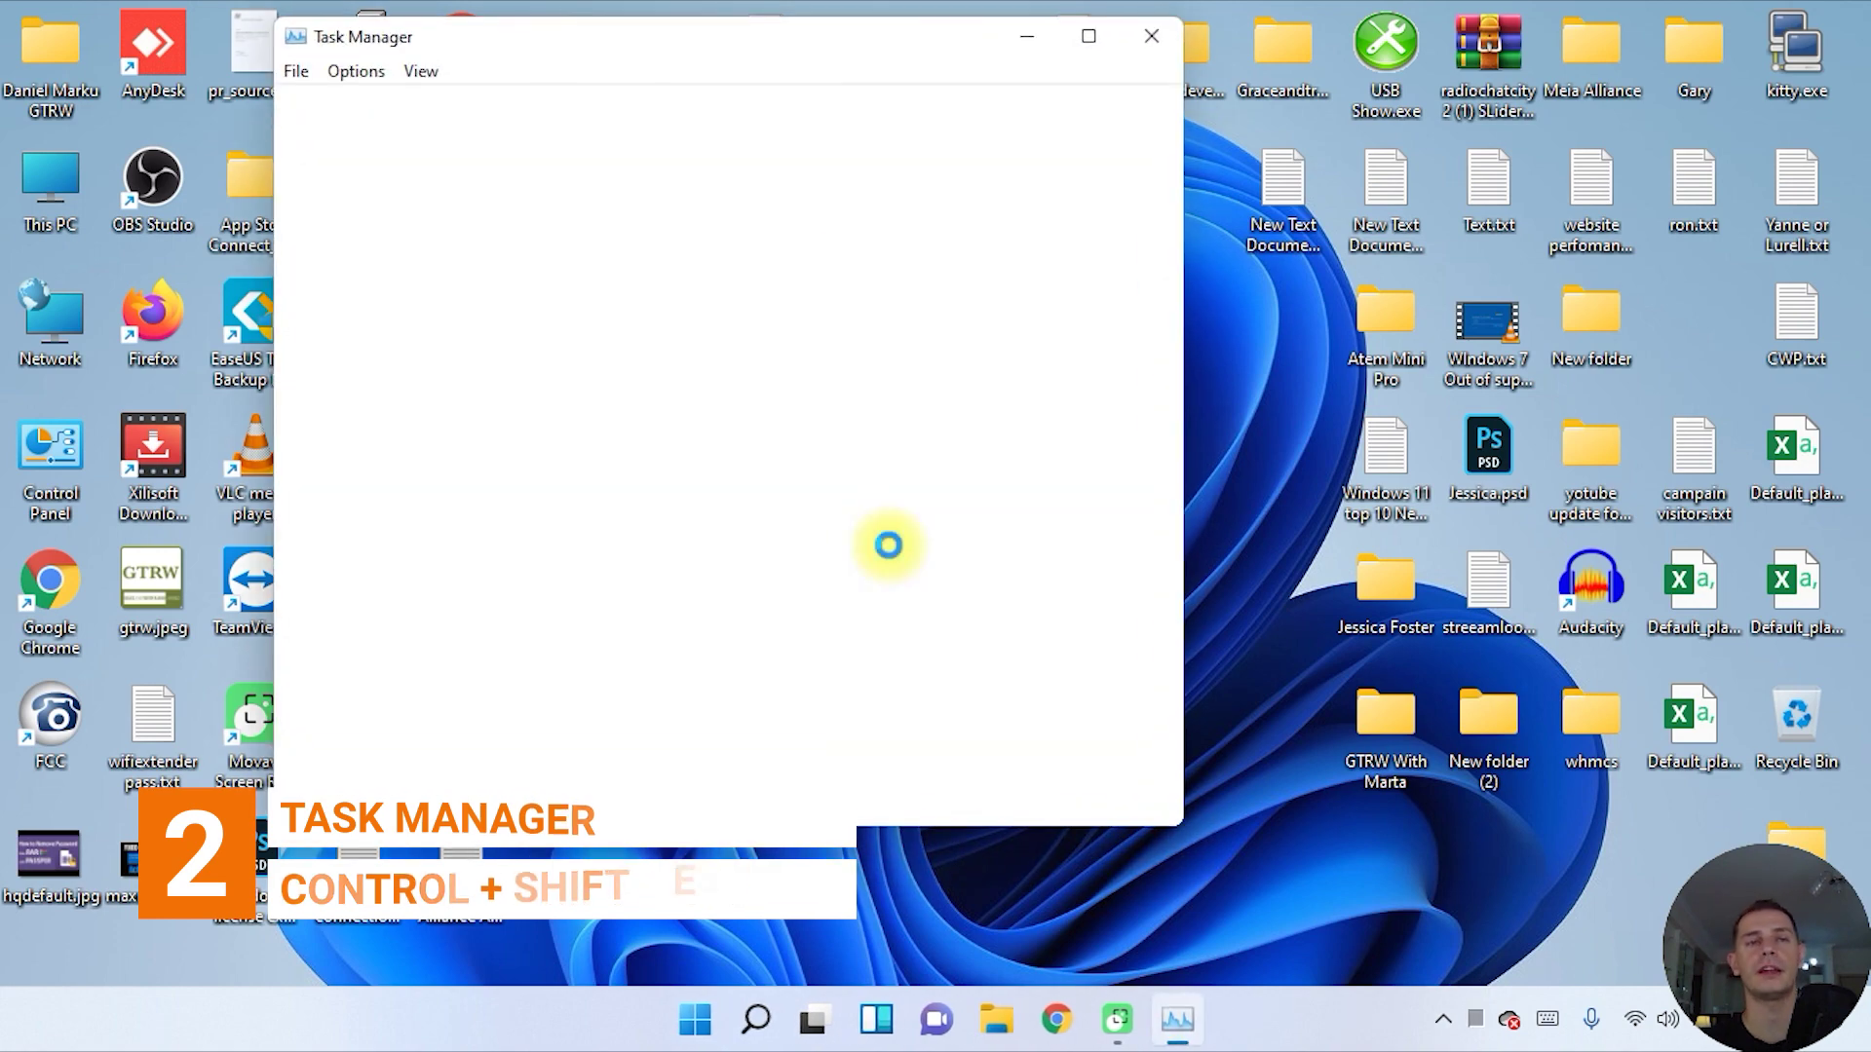
left_click_drag(681, 42, 782, 87)
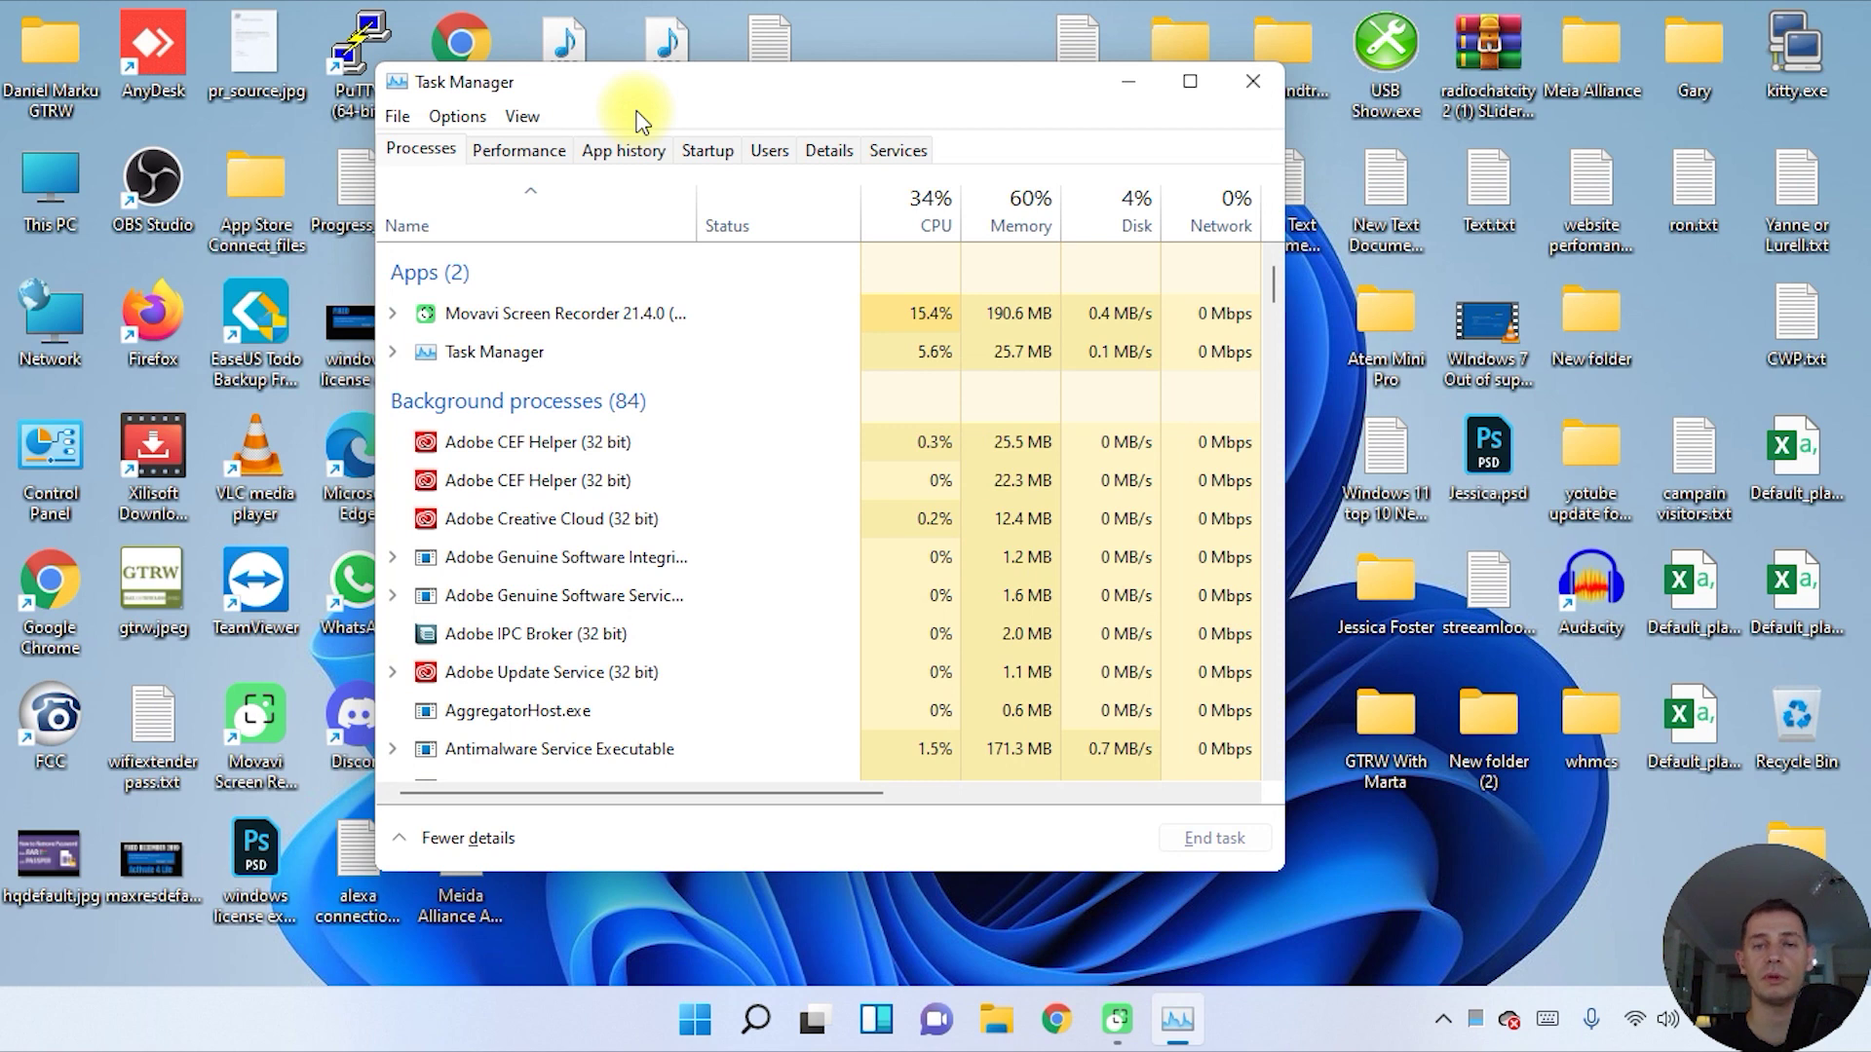
left_click(1247, 84)
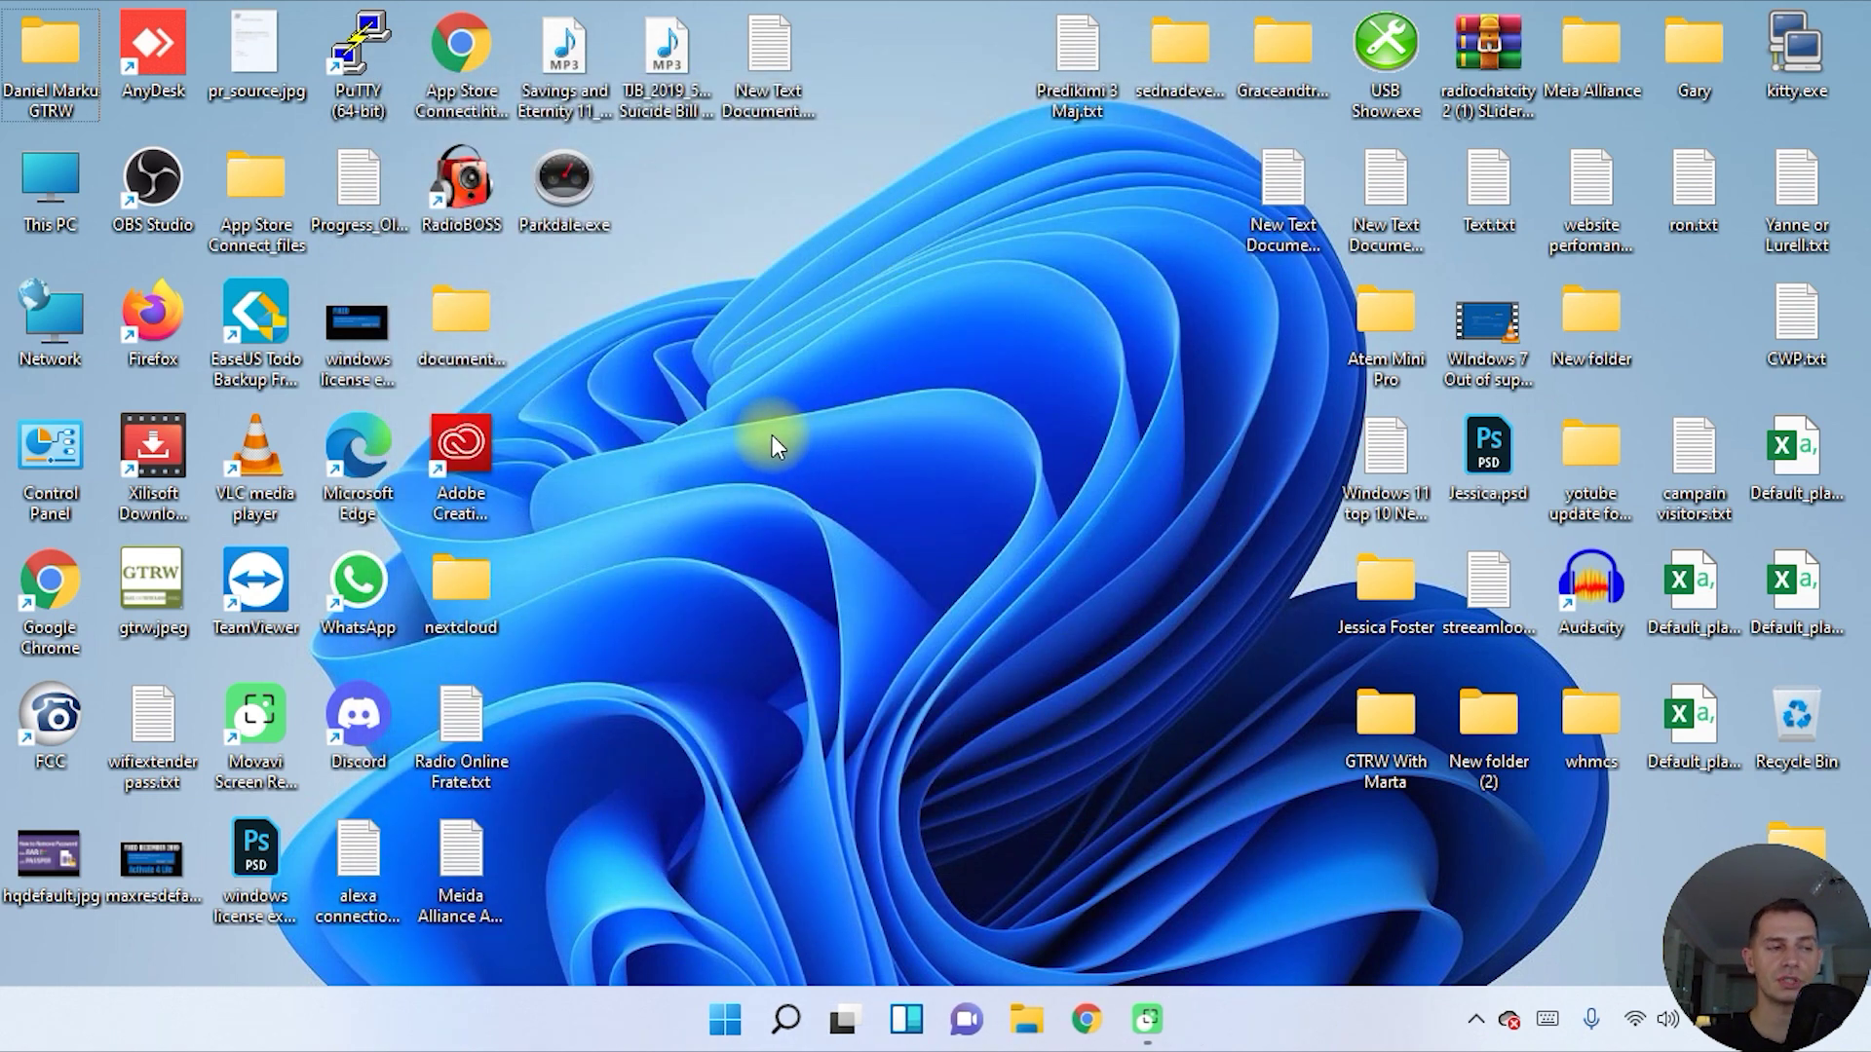
- Open the Mouse pointer and touch page in the Accessibility section of Settings
left_click(726, 1021)
left_click(596, 404)
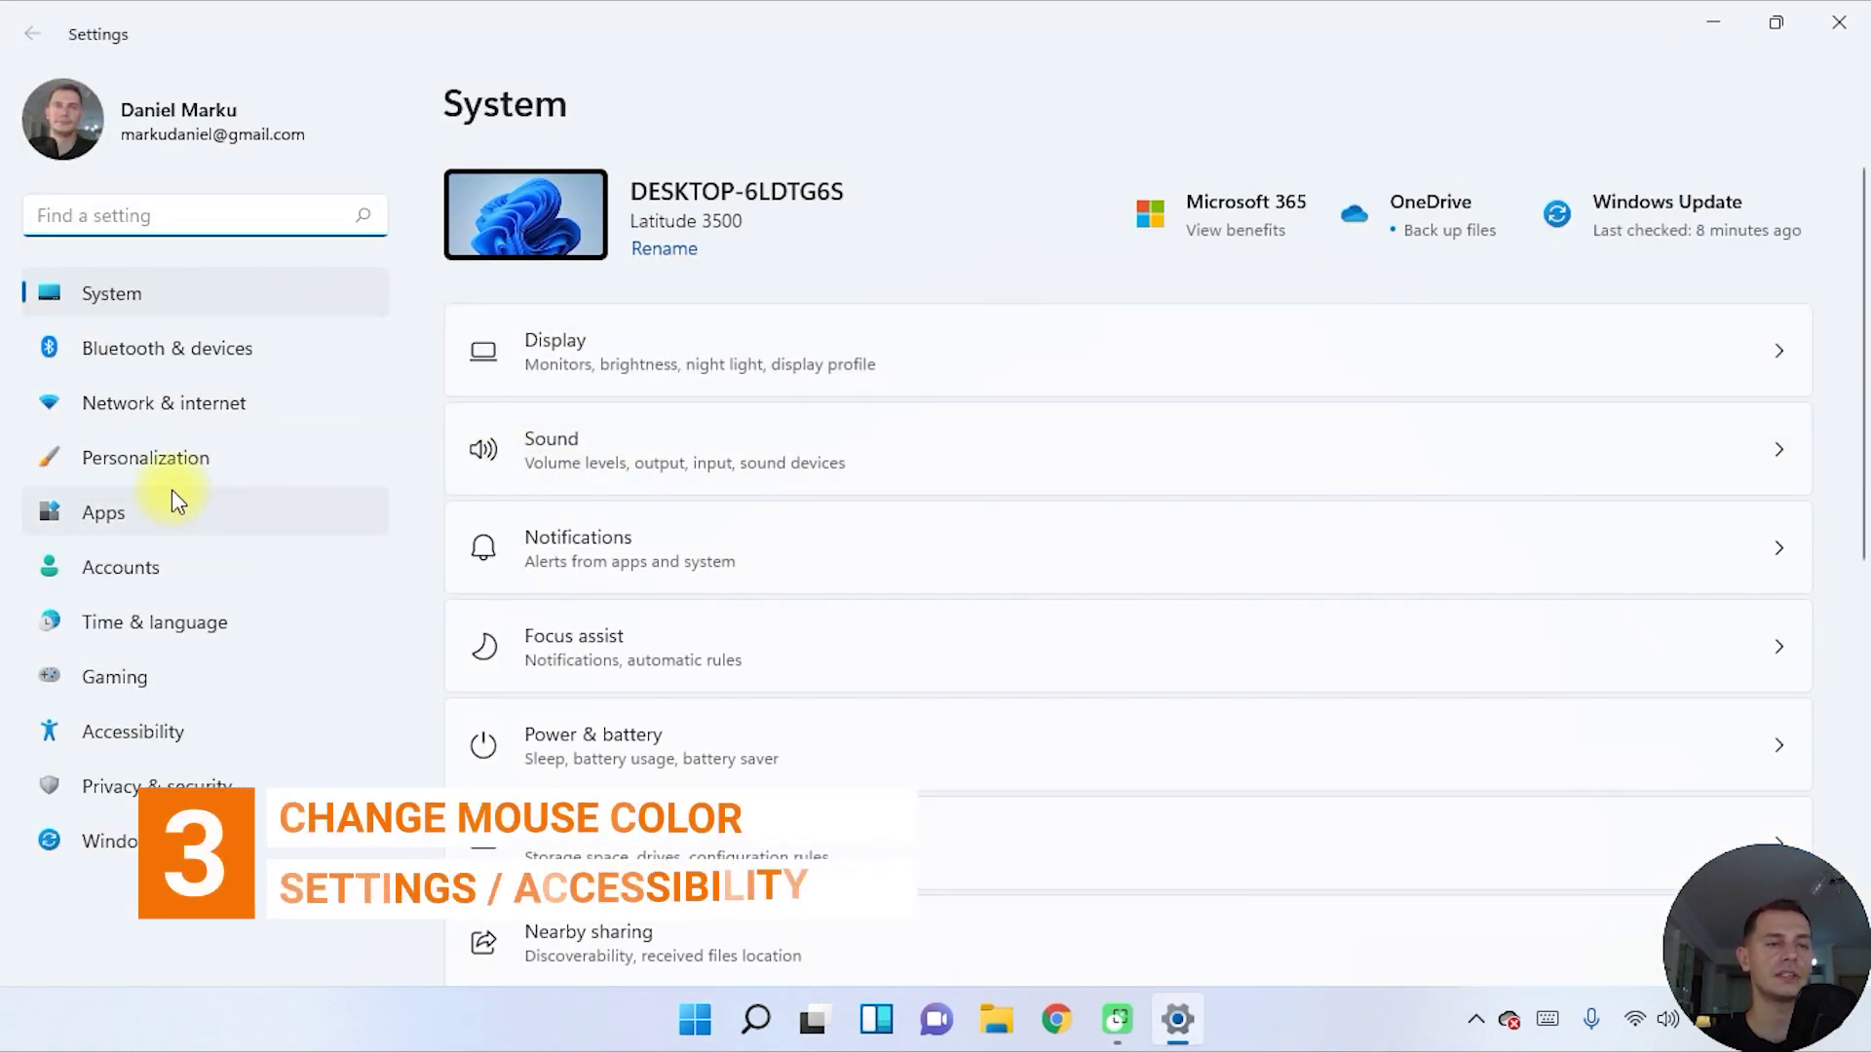
scroll(122, 585, "down", 5)
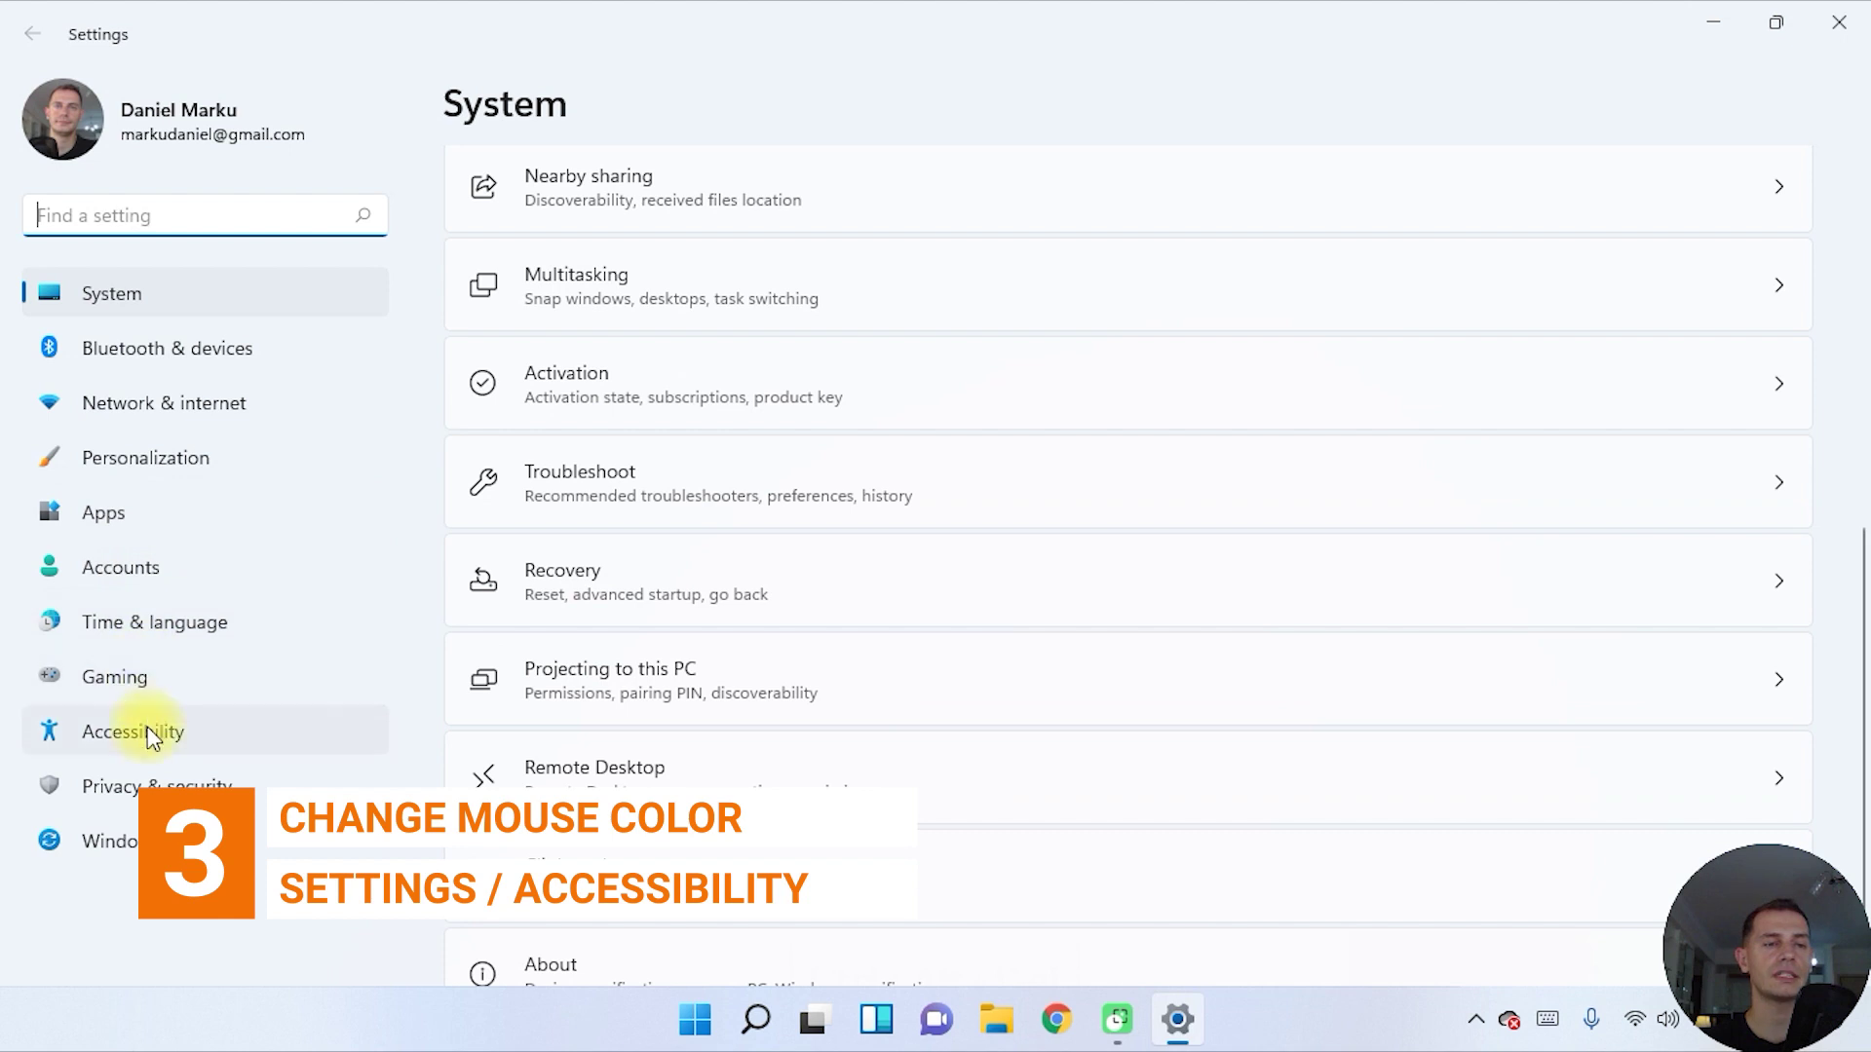
left_click(141, 730)
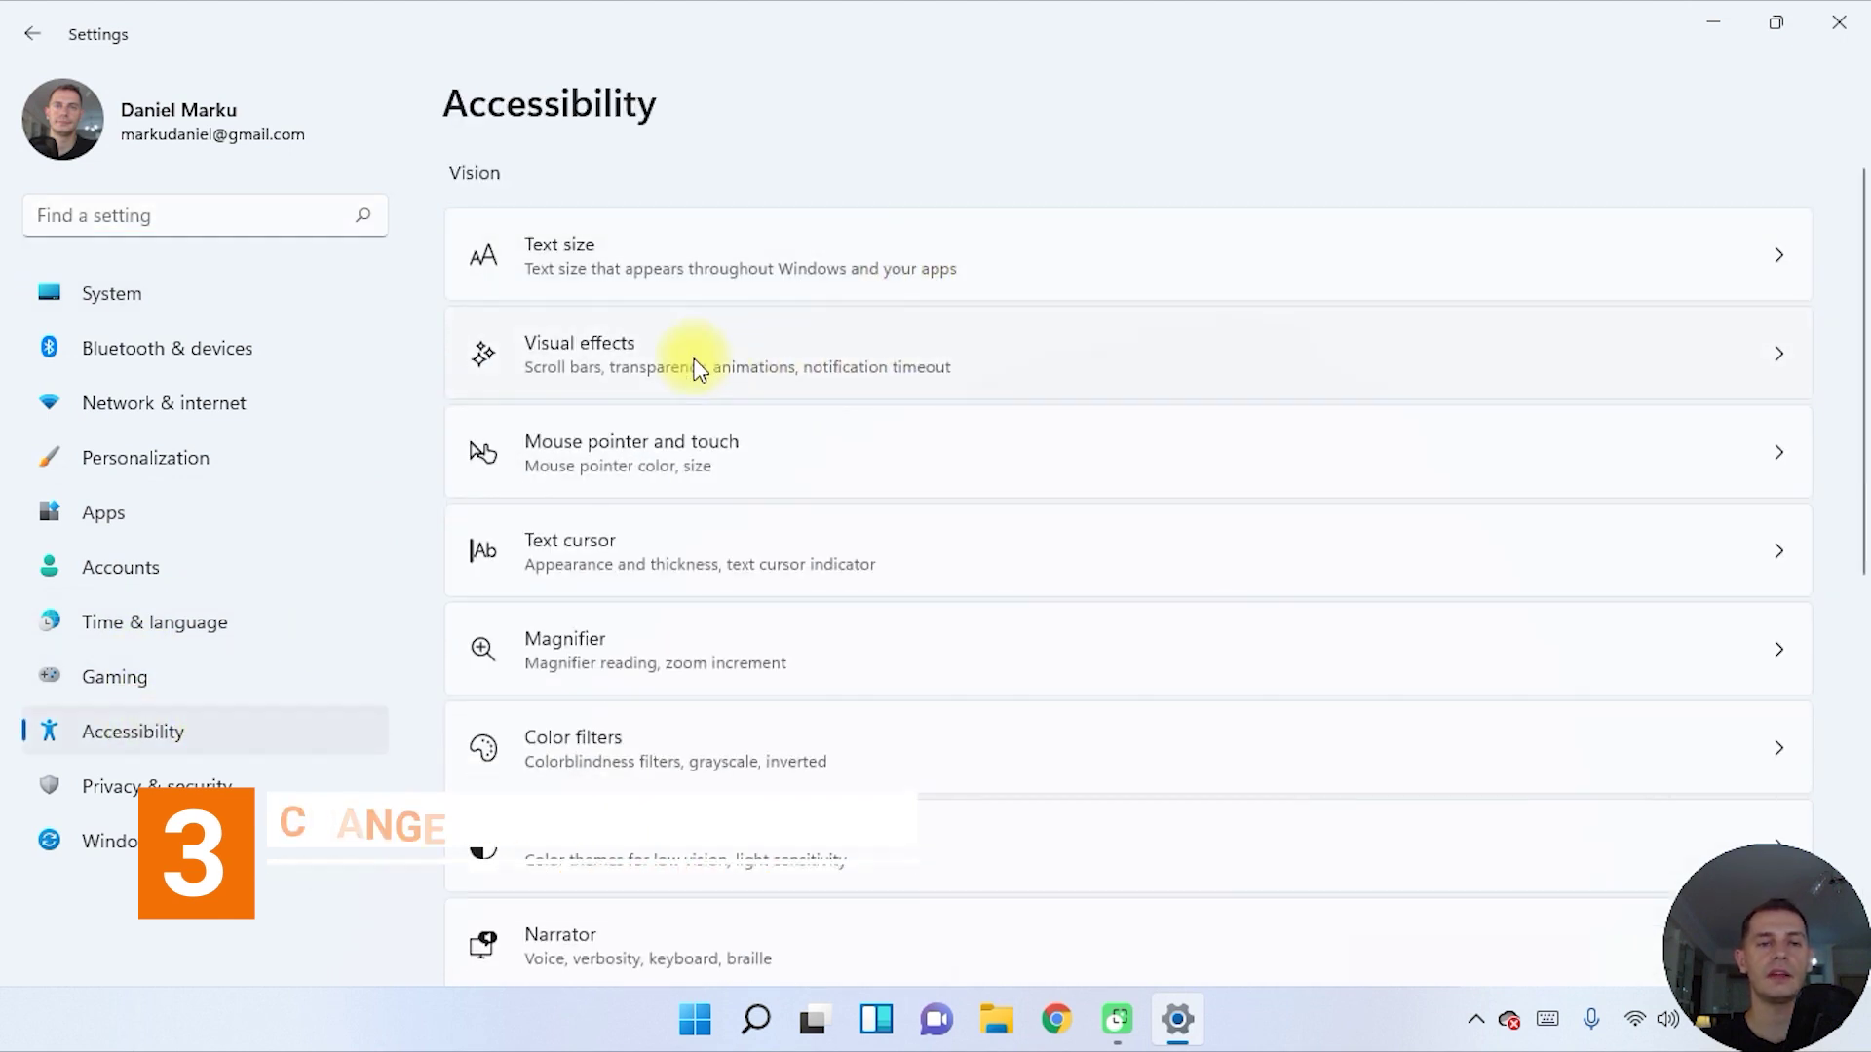
scroll(698, 362, "down", 3)
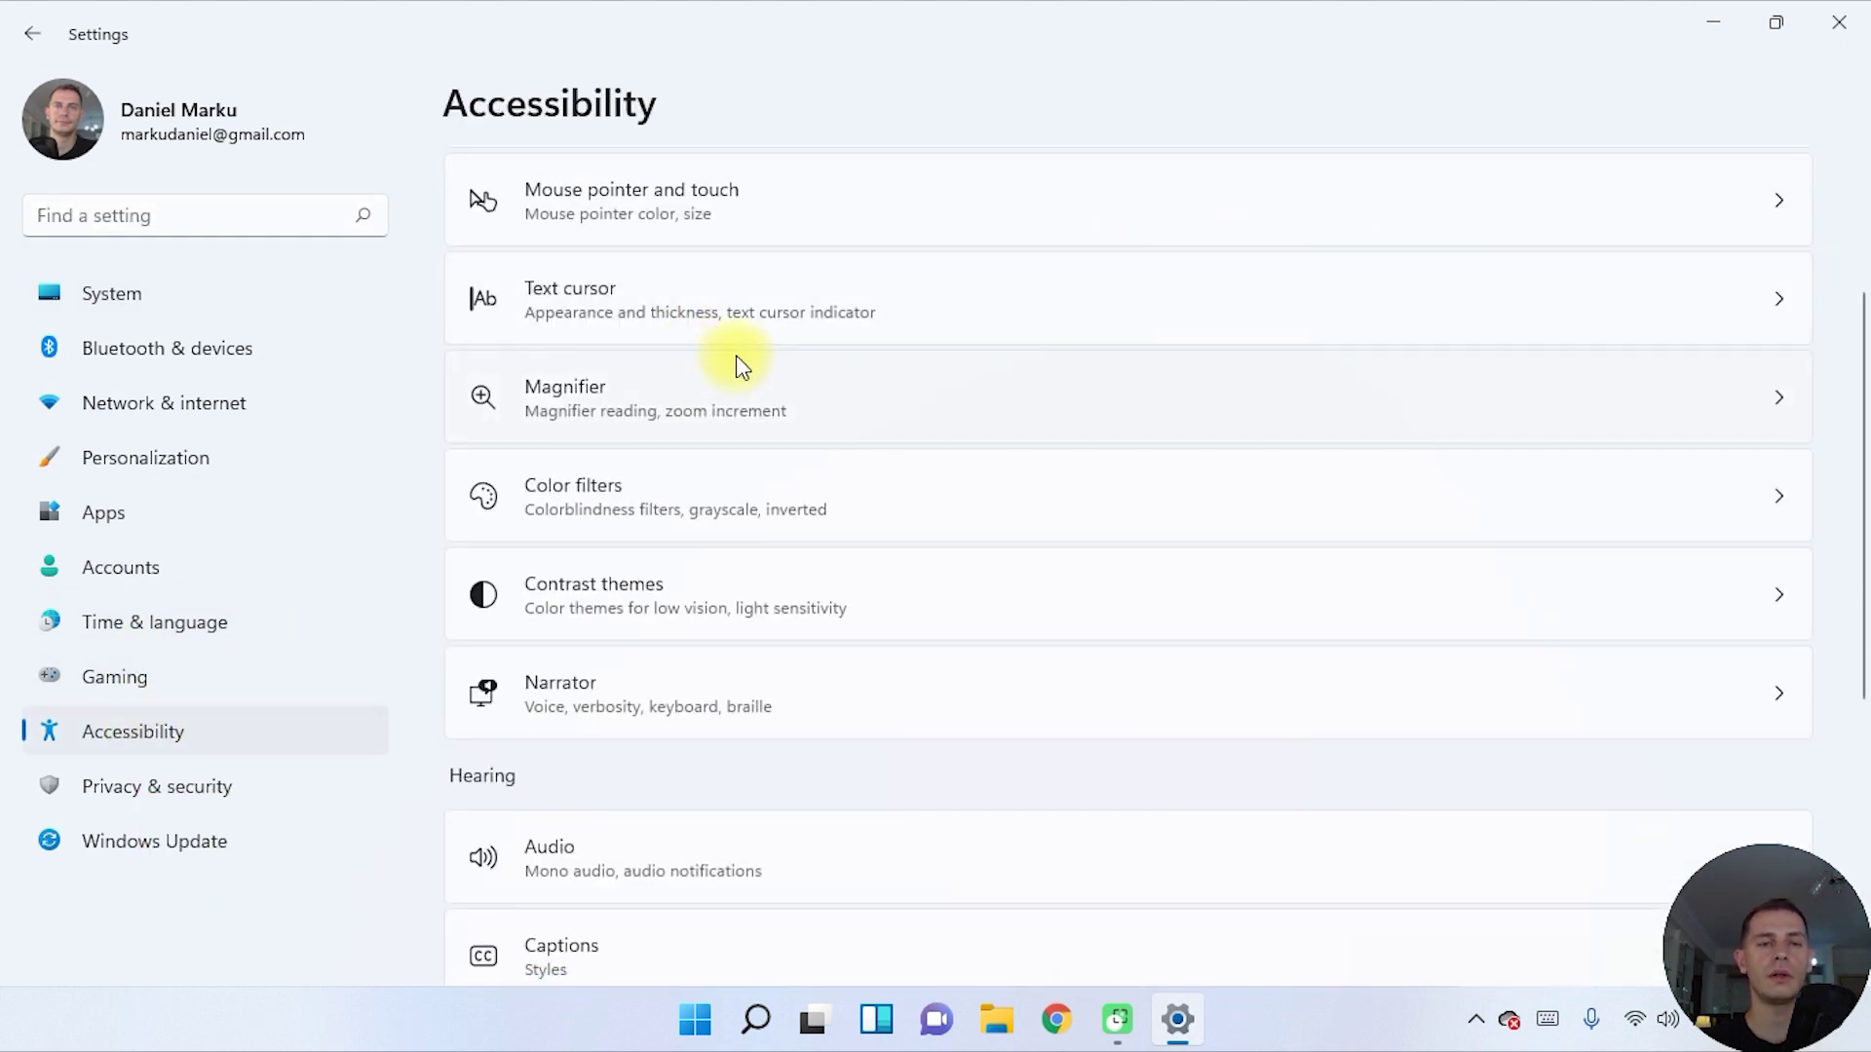
scroll(582, 453, "up", 3)
left_click(721, 466)
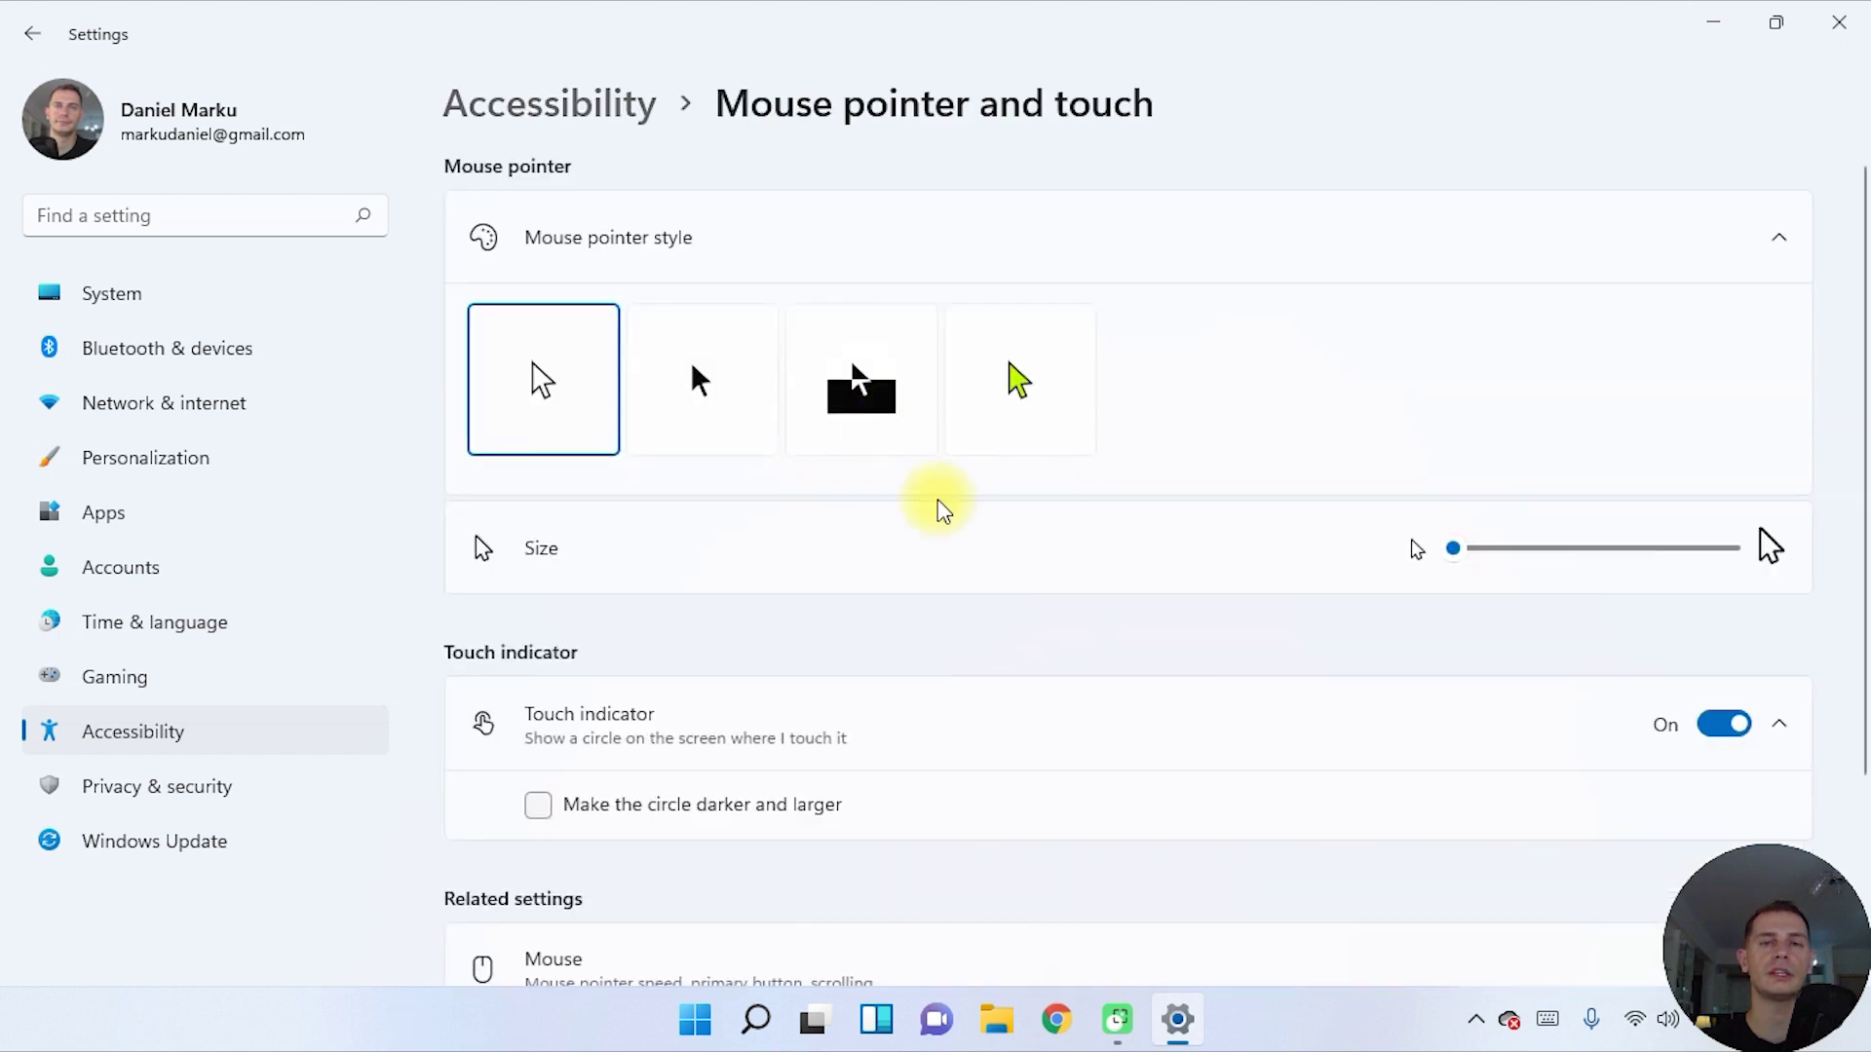
- Switch the mouse pointer to the custom style in the recommended light blue and increase its size
left_click(971, 388)
left_click(702, 599)
left_click(833, 592)
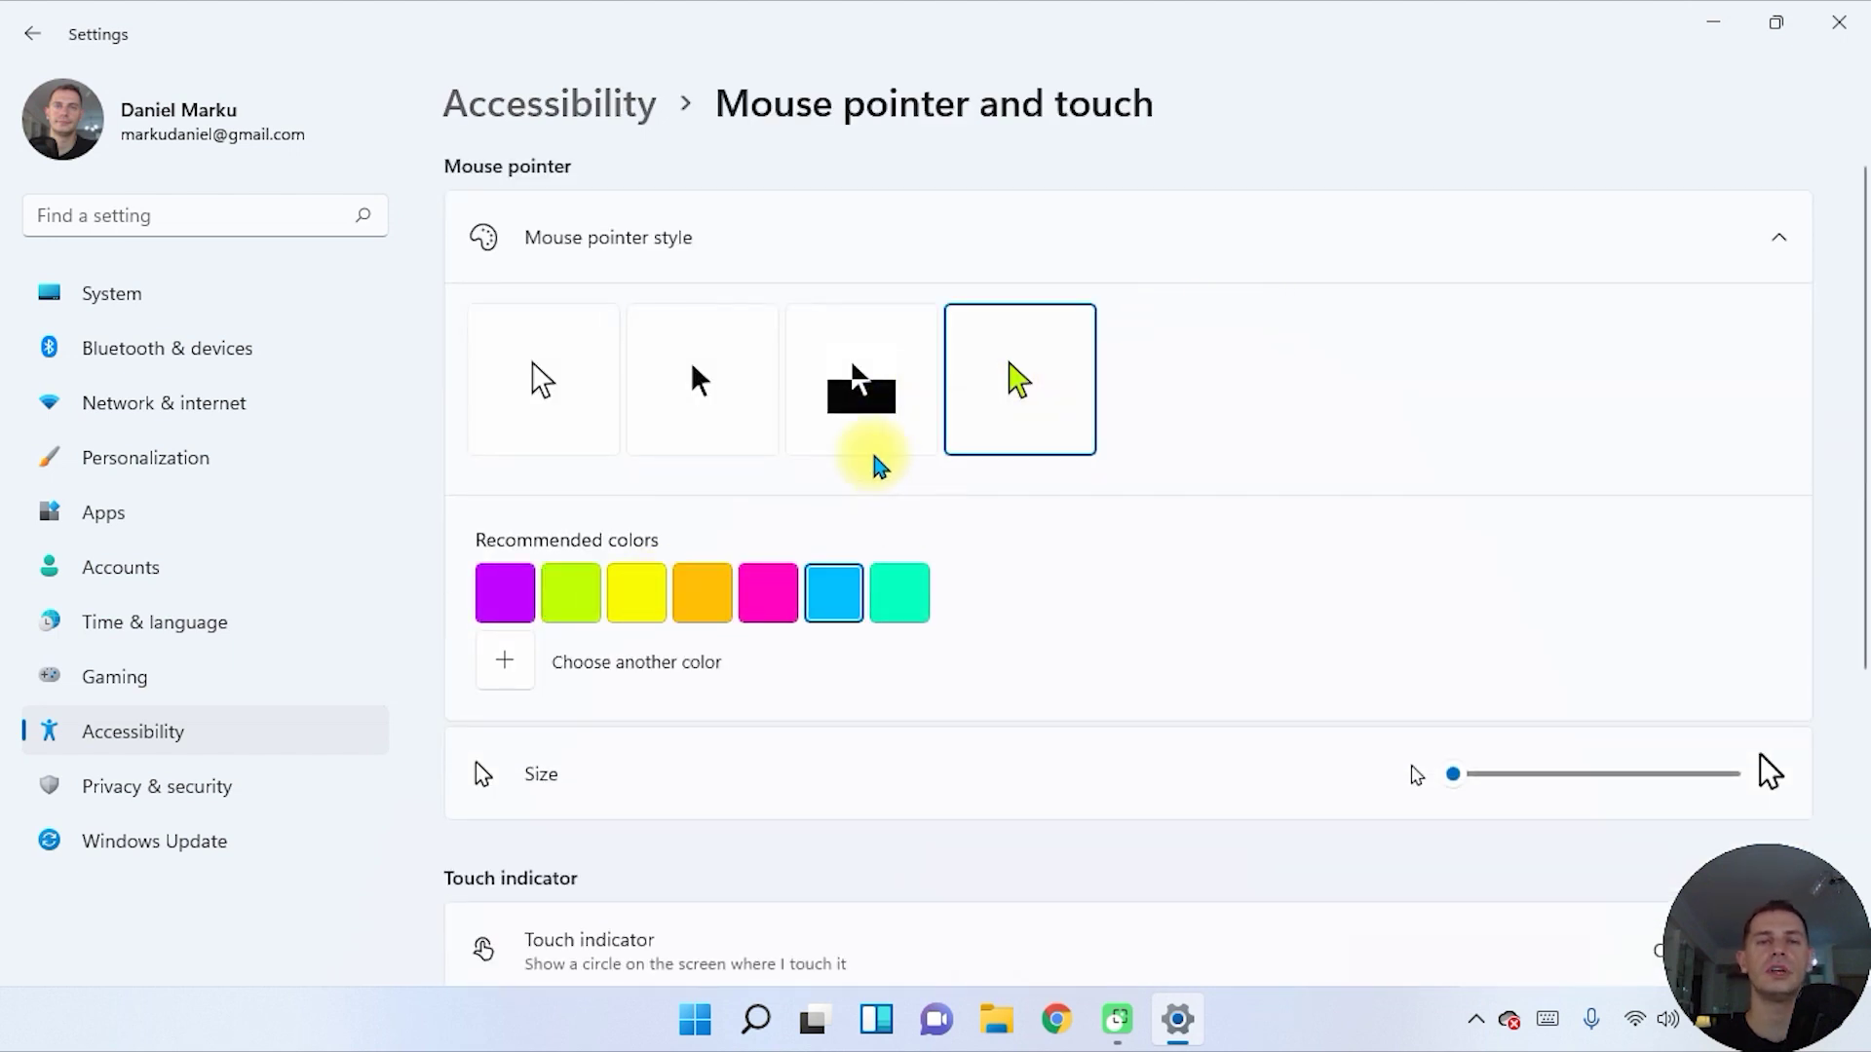
left_click_drag(1456, 773, 1565, 772)
- Change the custom pointer color to yellow and reduce the pointer size to 2
scroll(1307, 472, "down", 5)
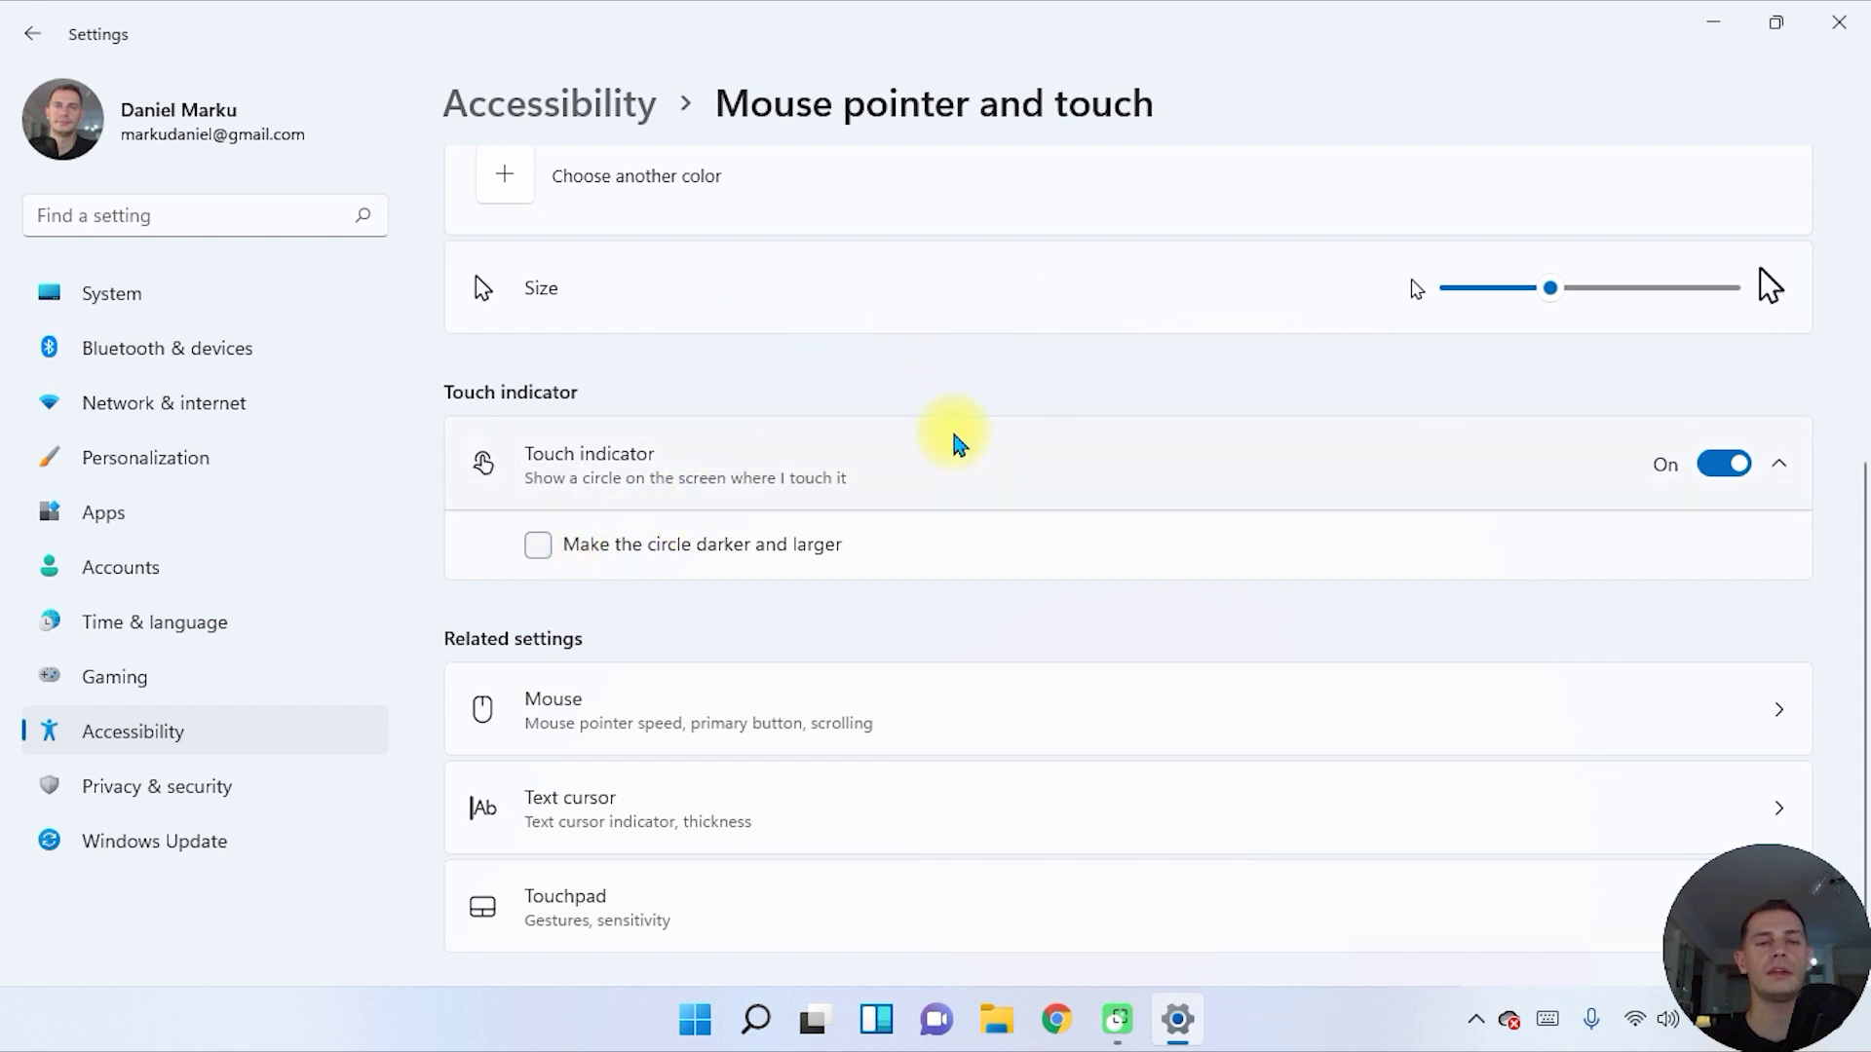
scroll(1170, 472, "up", 3)
left_click(775, 487)
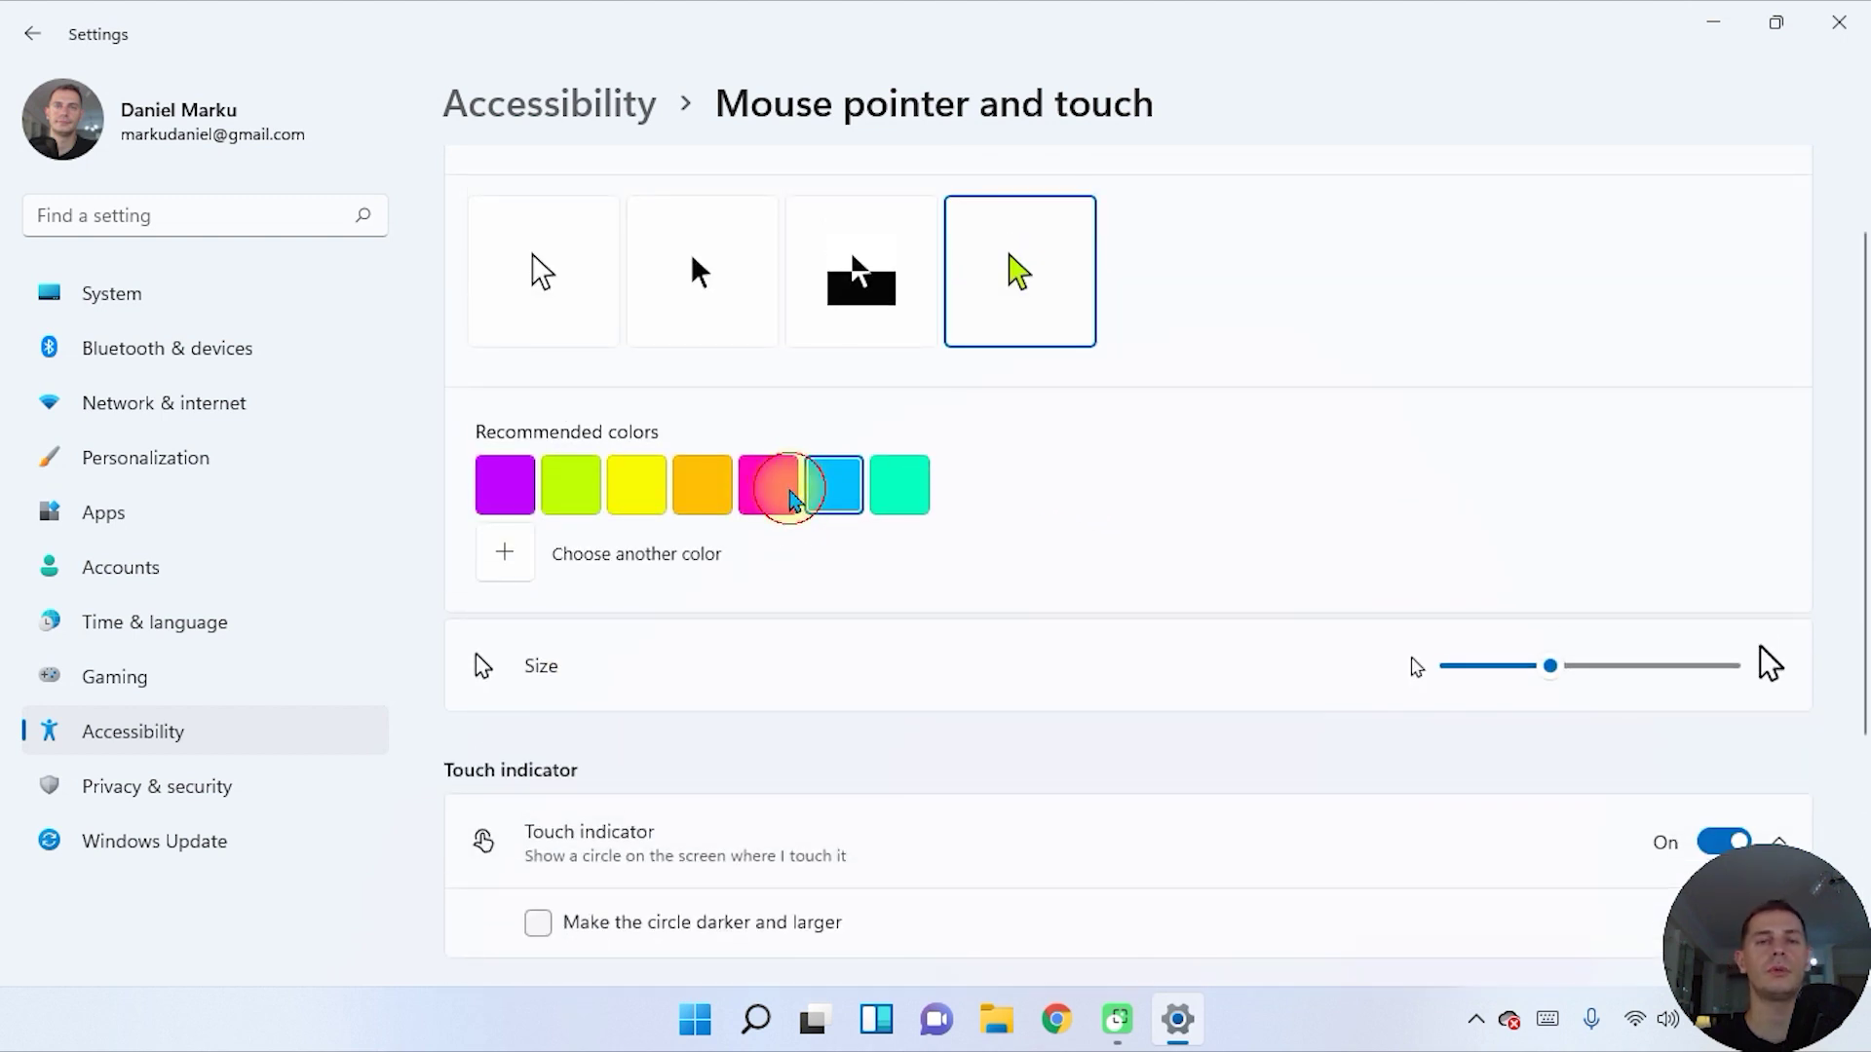
left_click(614, 502)
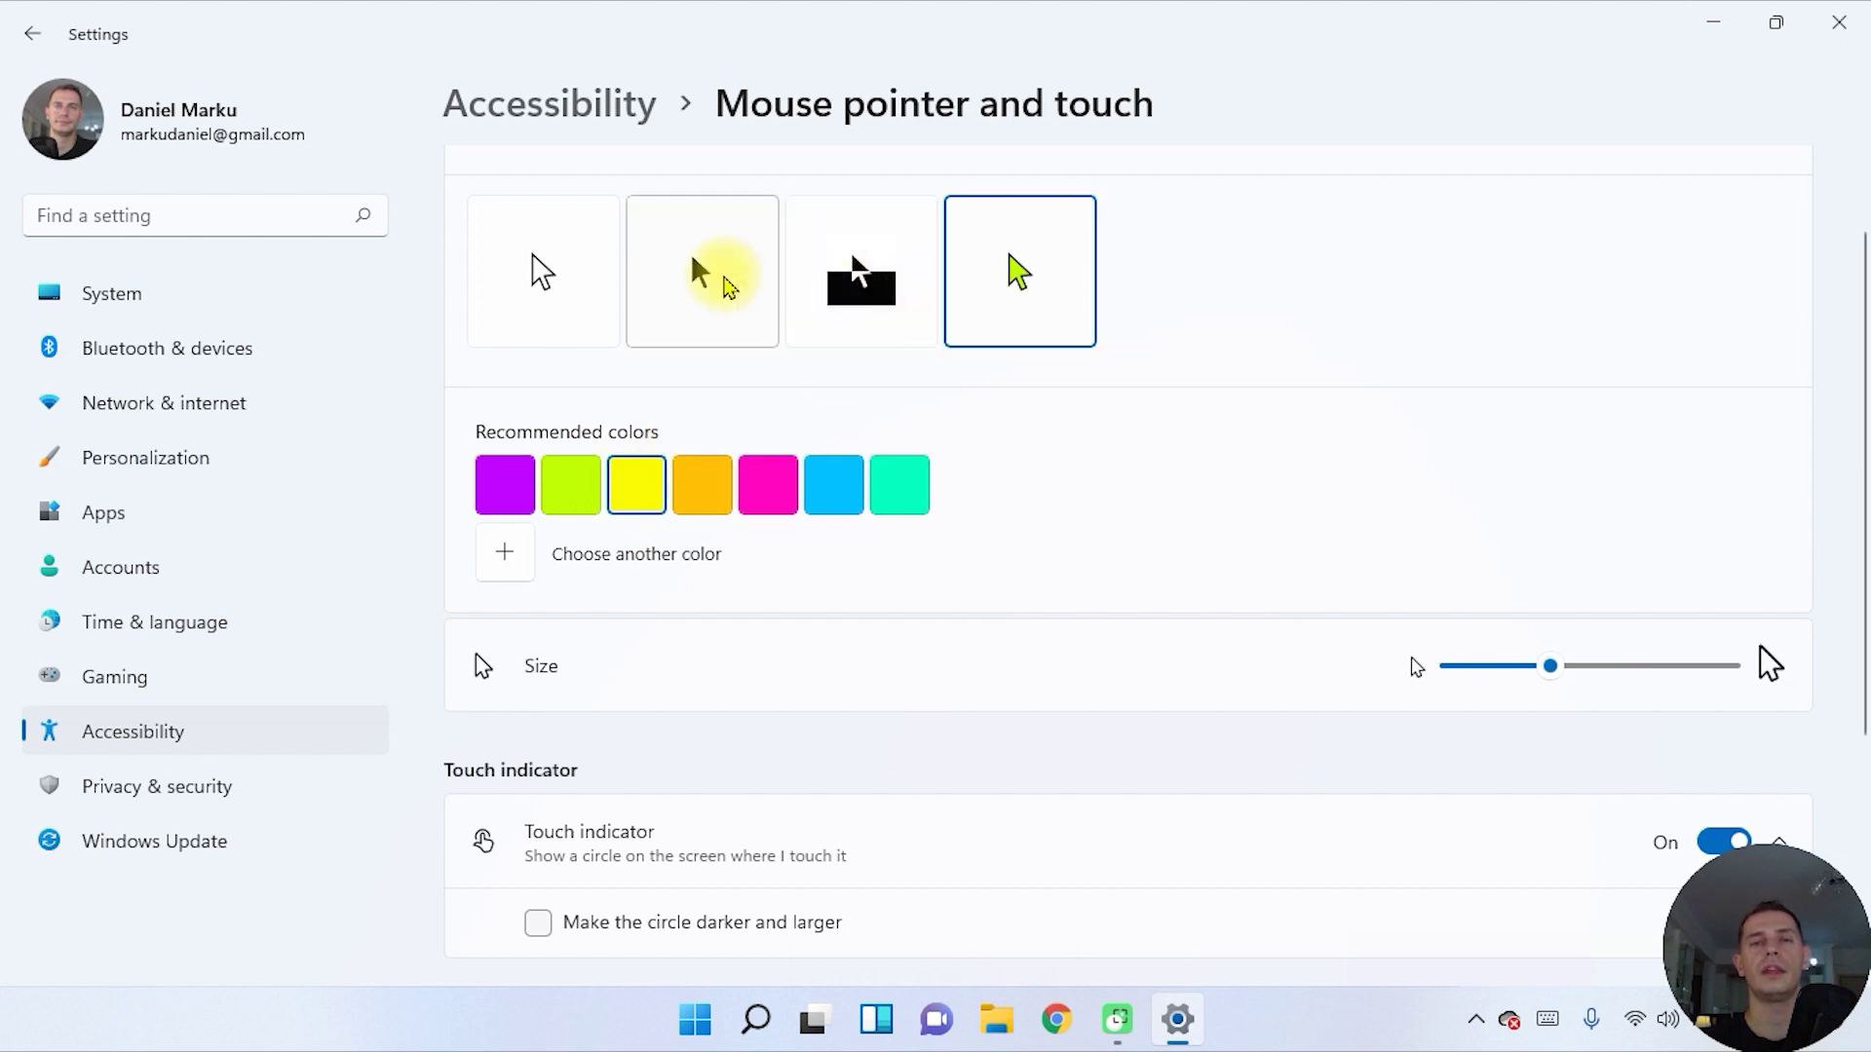
left_click_drag(1551, 666, 1478, 666)
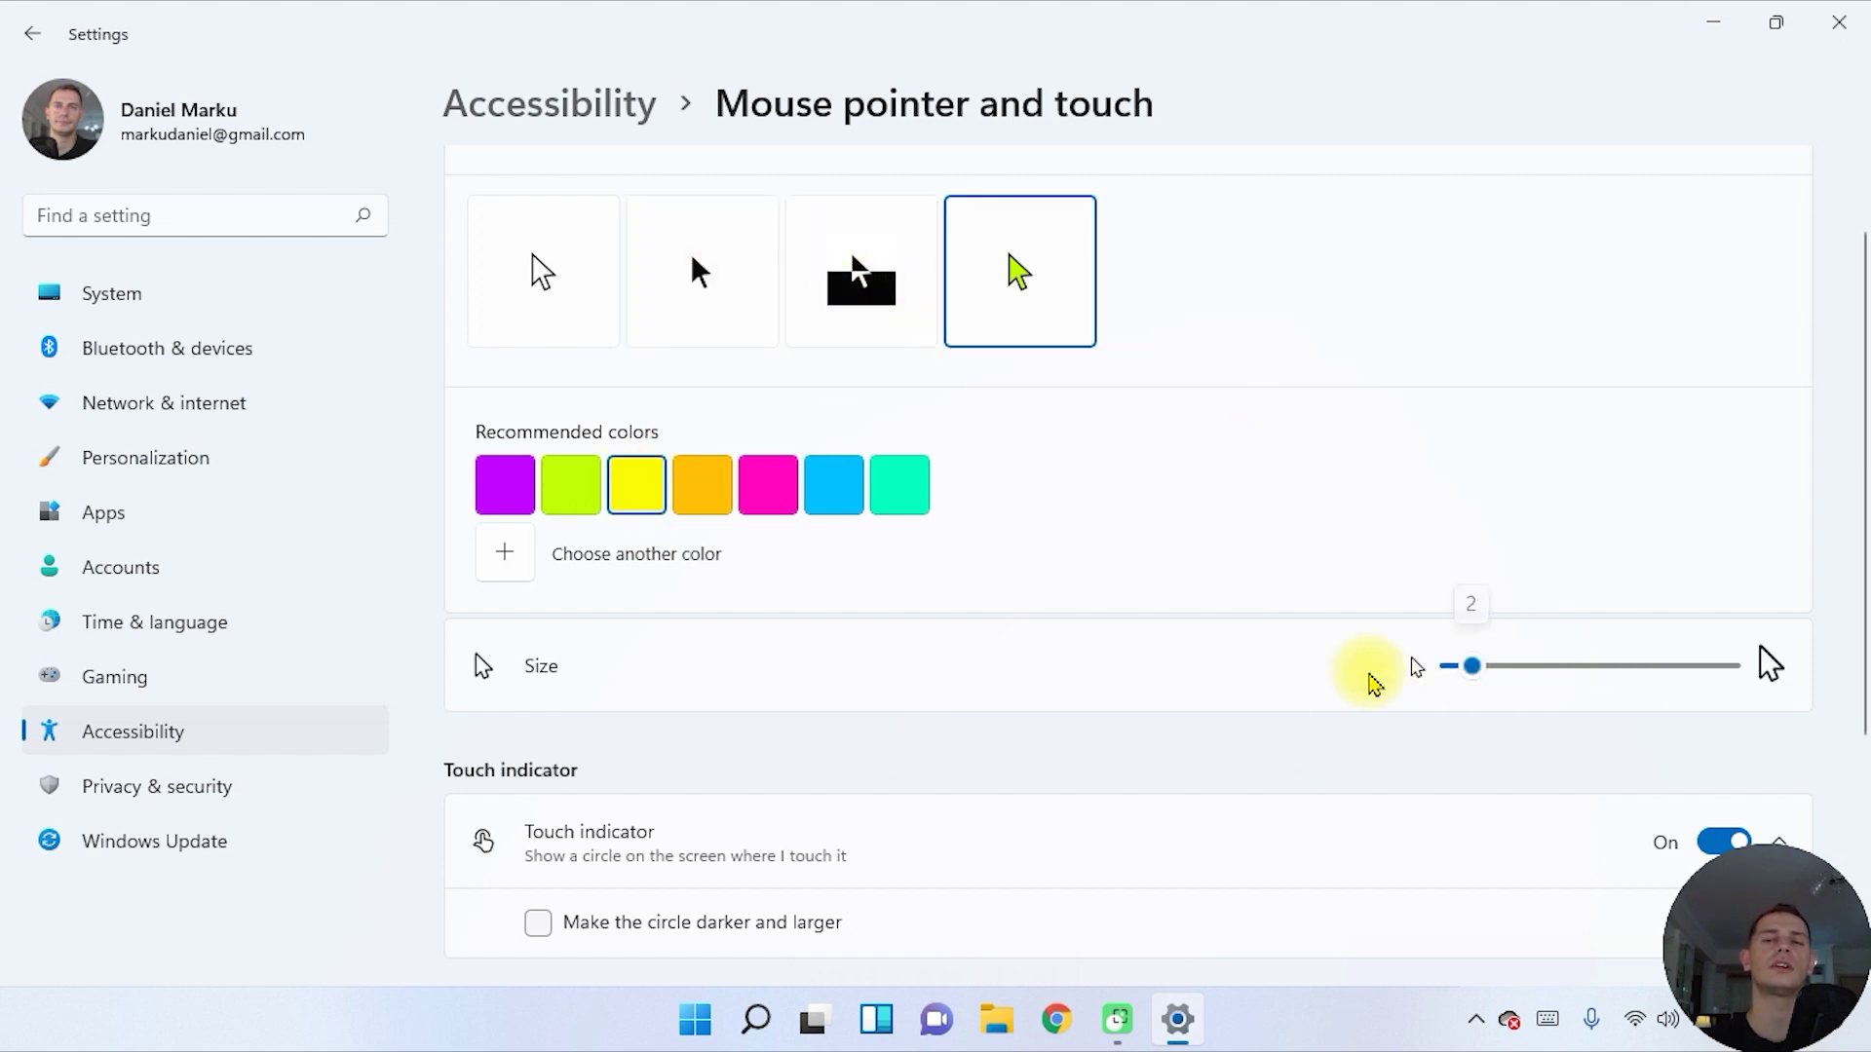
- Set the pointer to its smallest size, try the black and white styles, and apply the custom style in orange
left_click(746, 322)
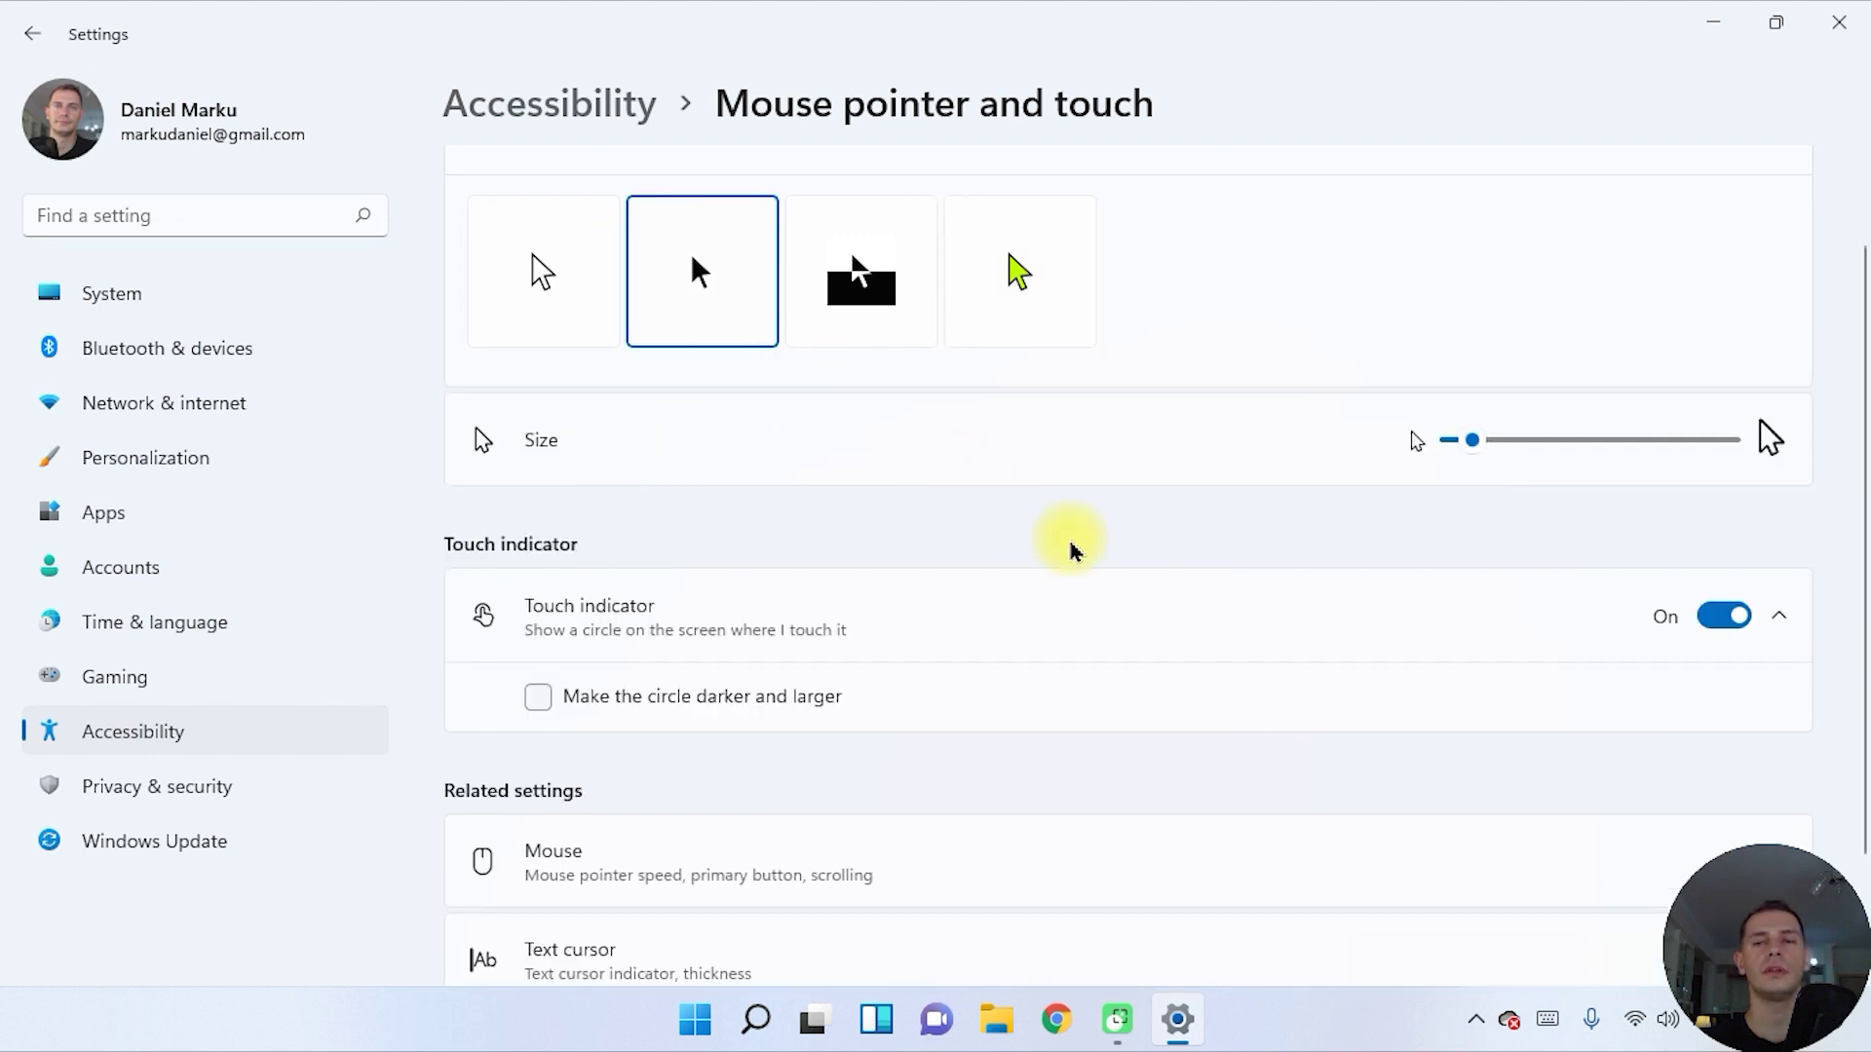
left_click_drag(1473, 440, 1412, 443)
left_click(534, 277)
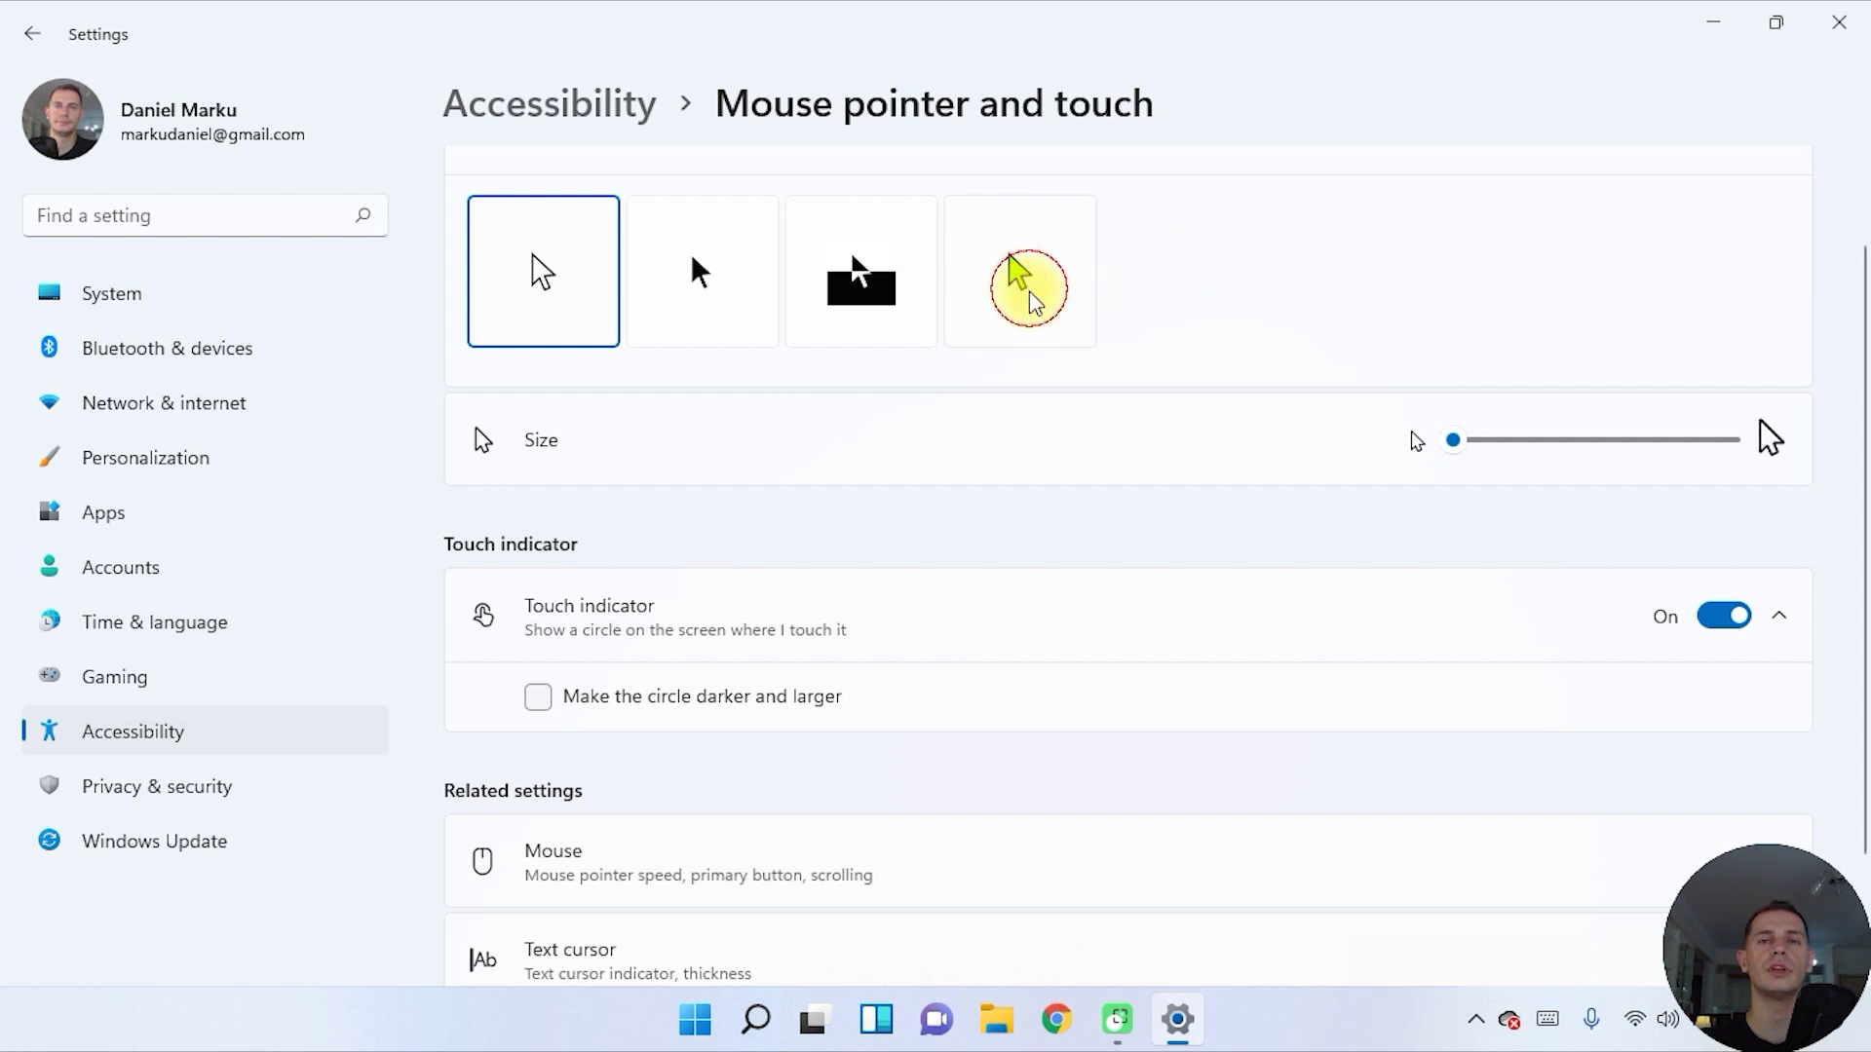
left_click(1022, 281)
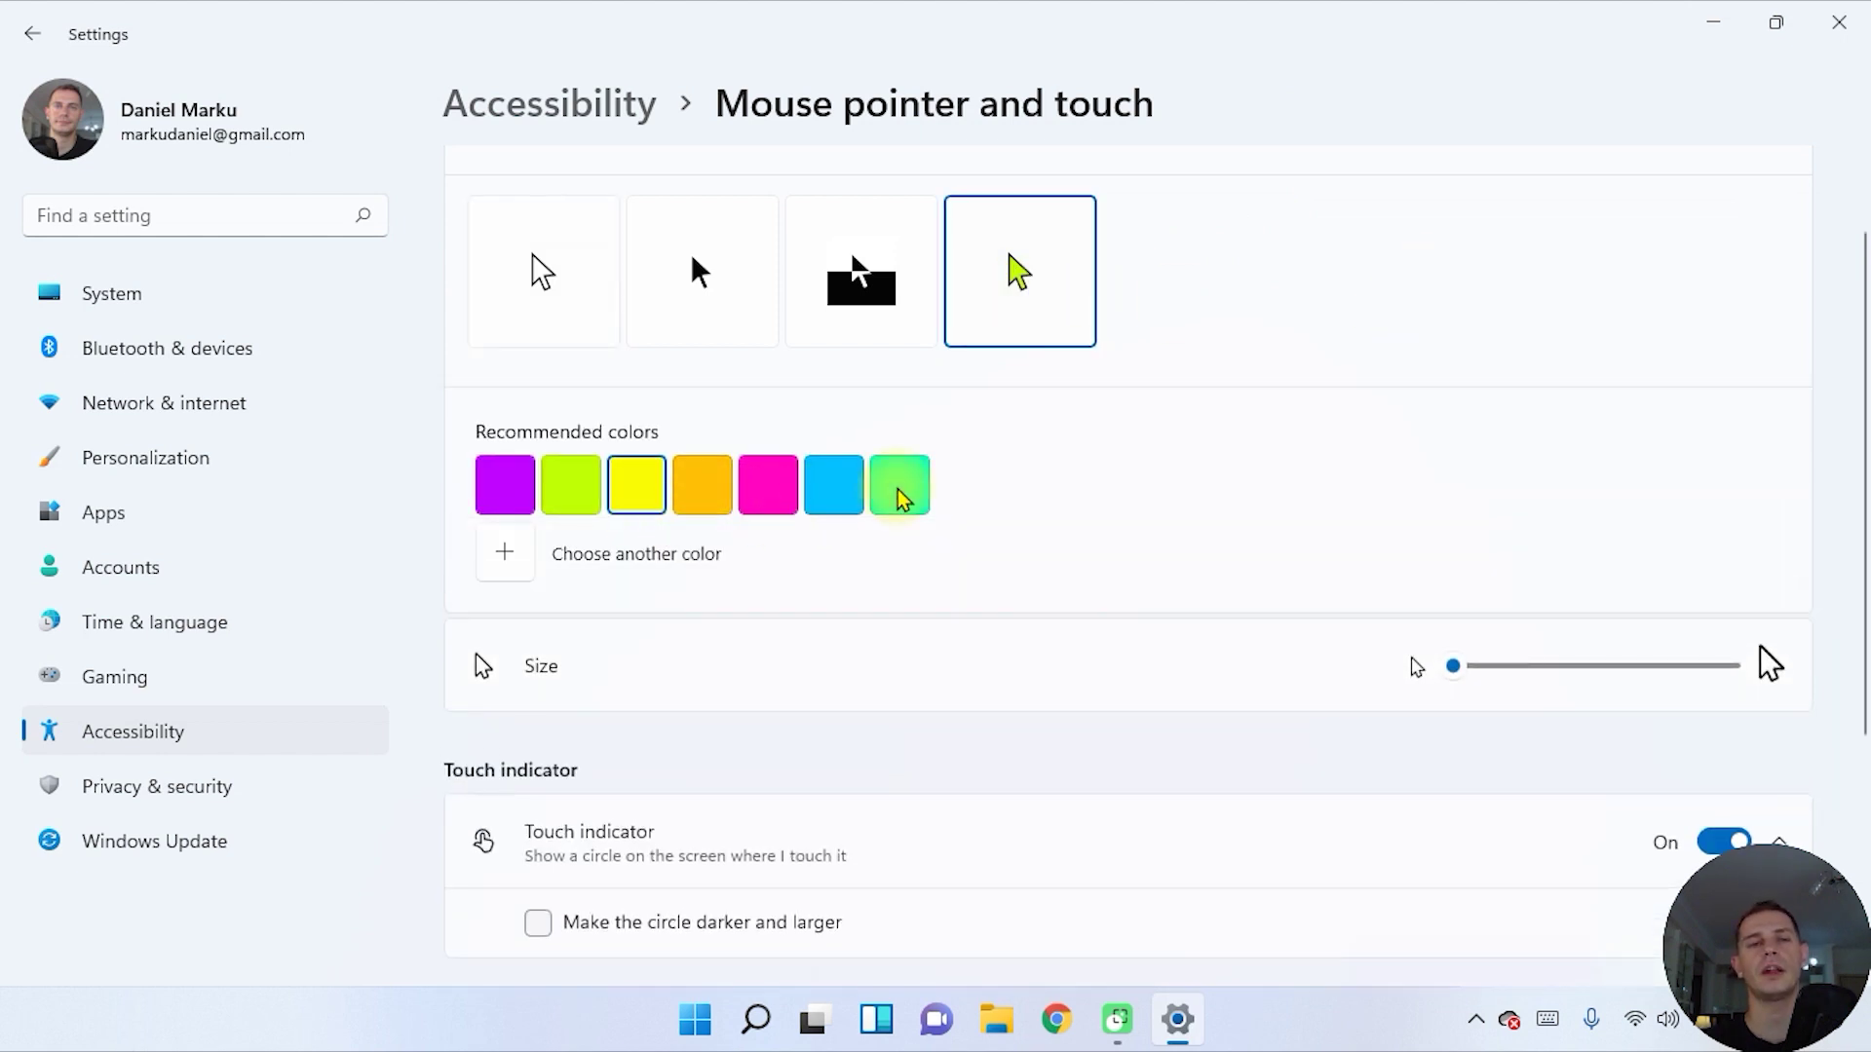
left_click(697, 488)
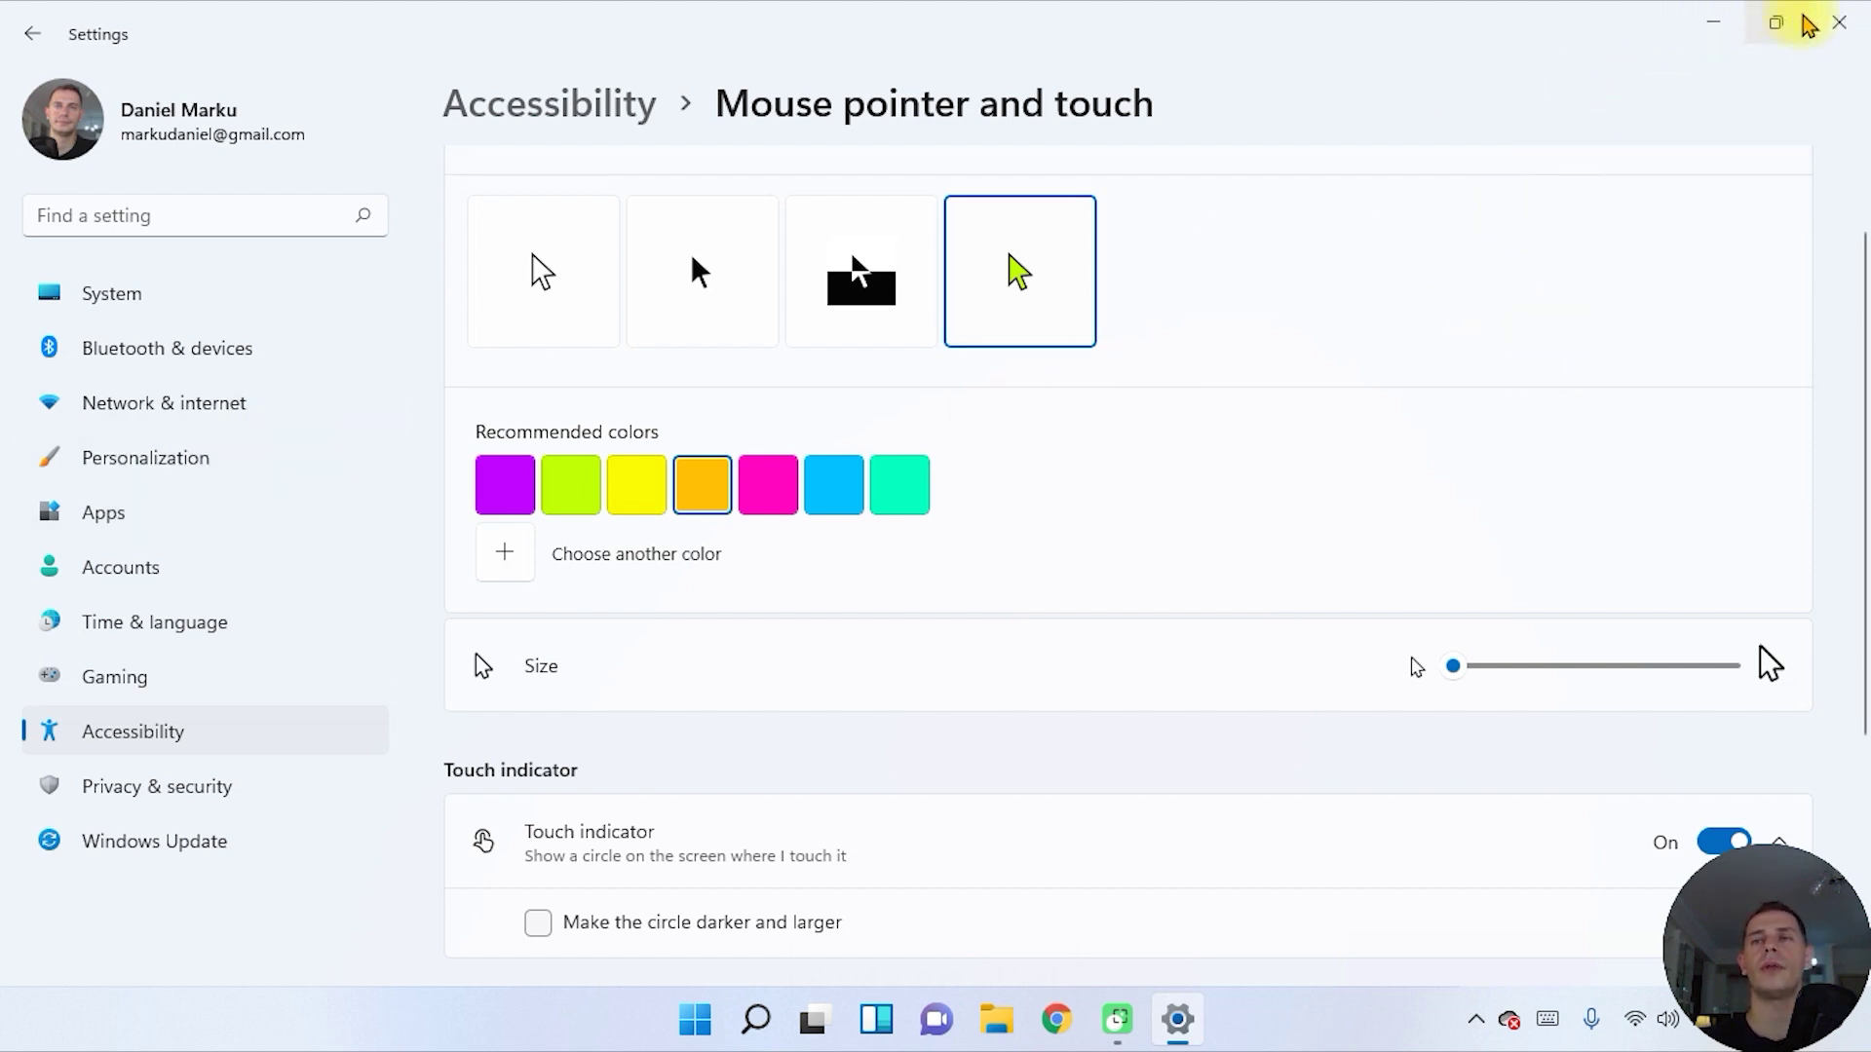
- Close Settings and refresh the desktop
left_click(1838, 21)
right_click(826, 394)
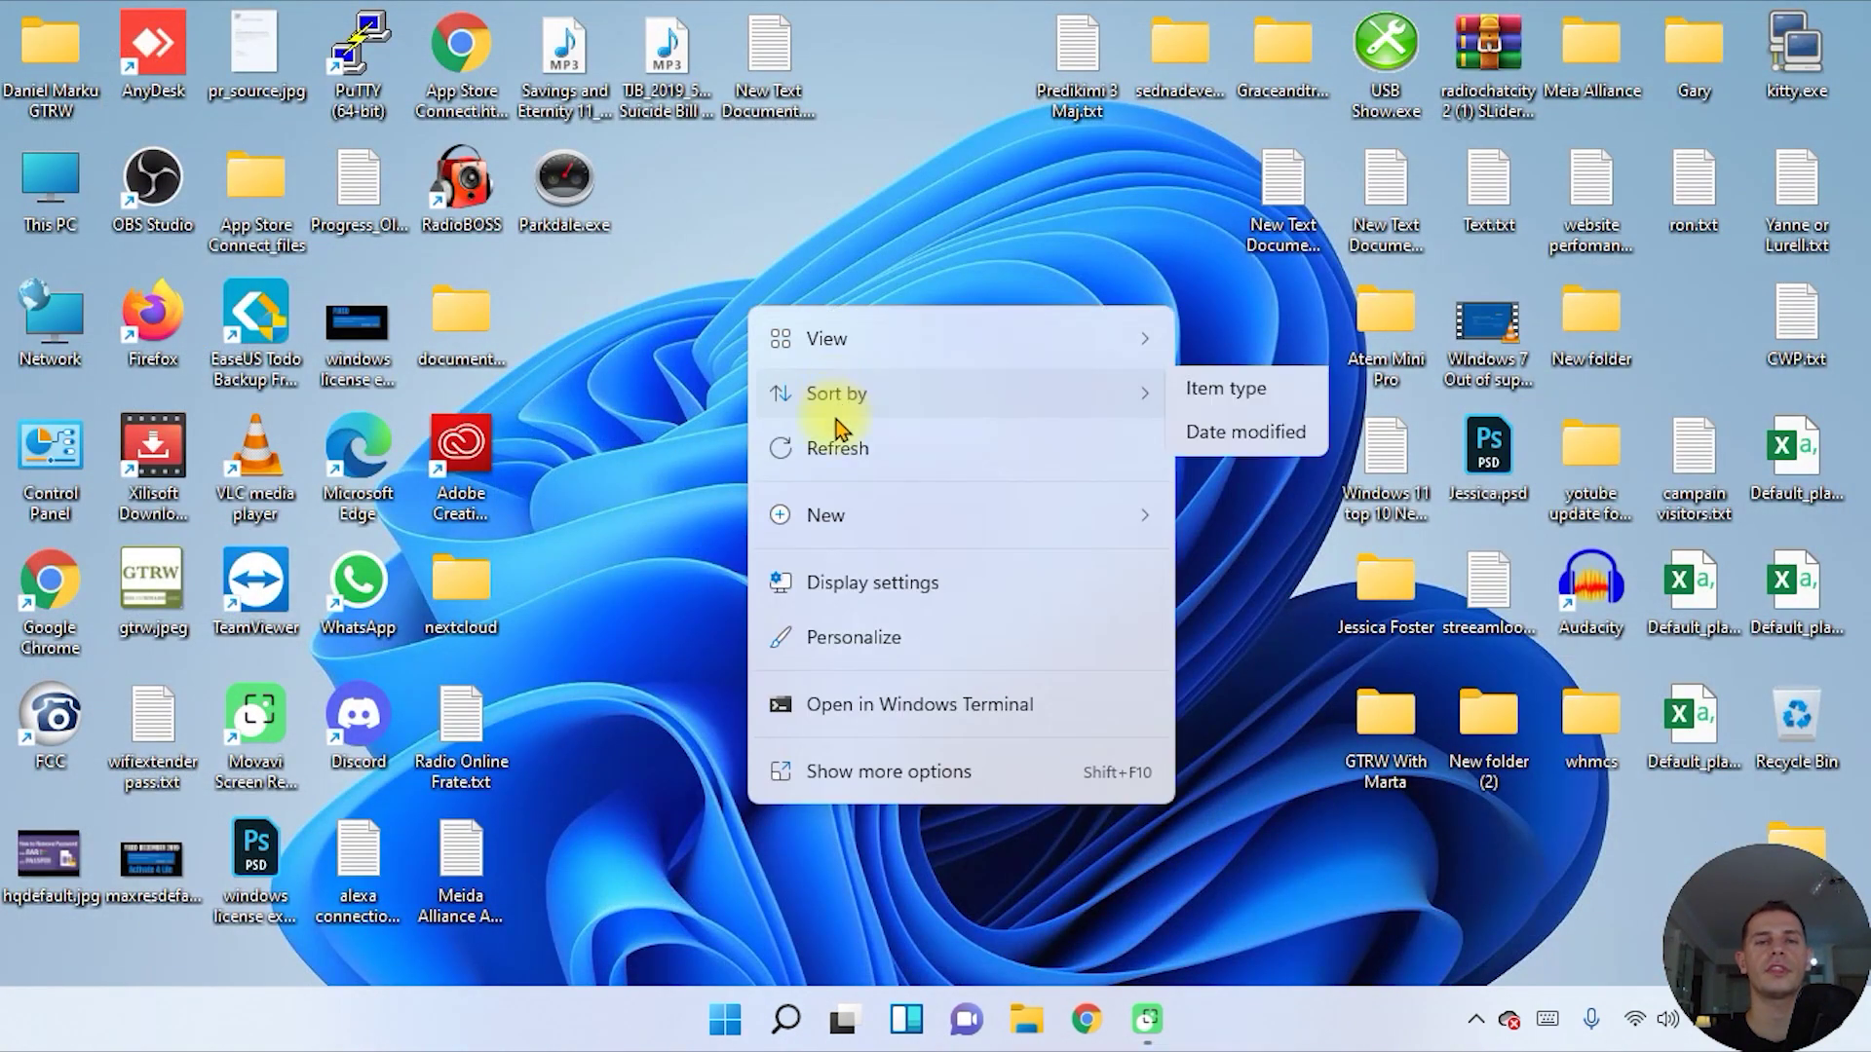
left_click(835, 437)
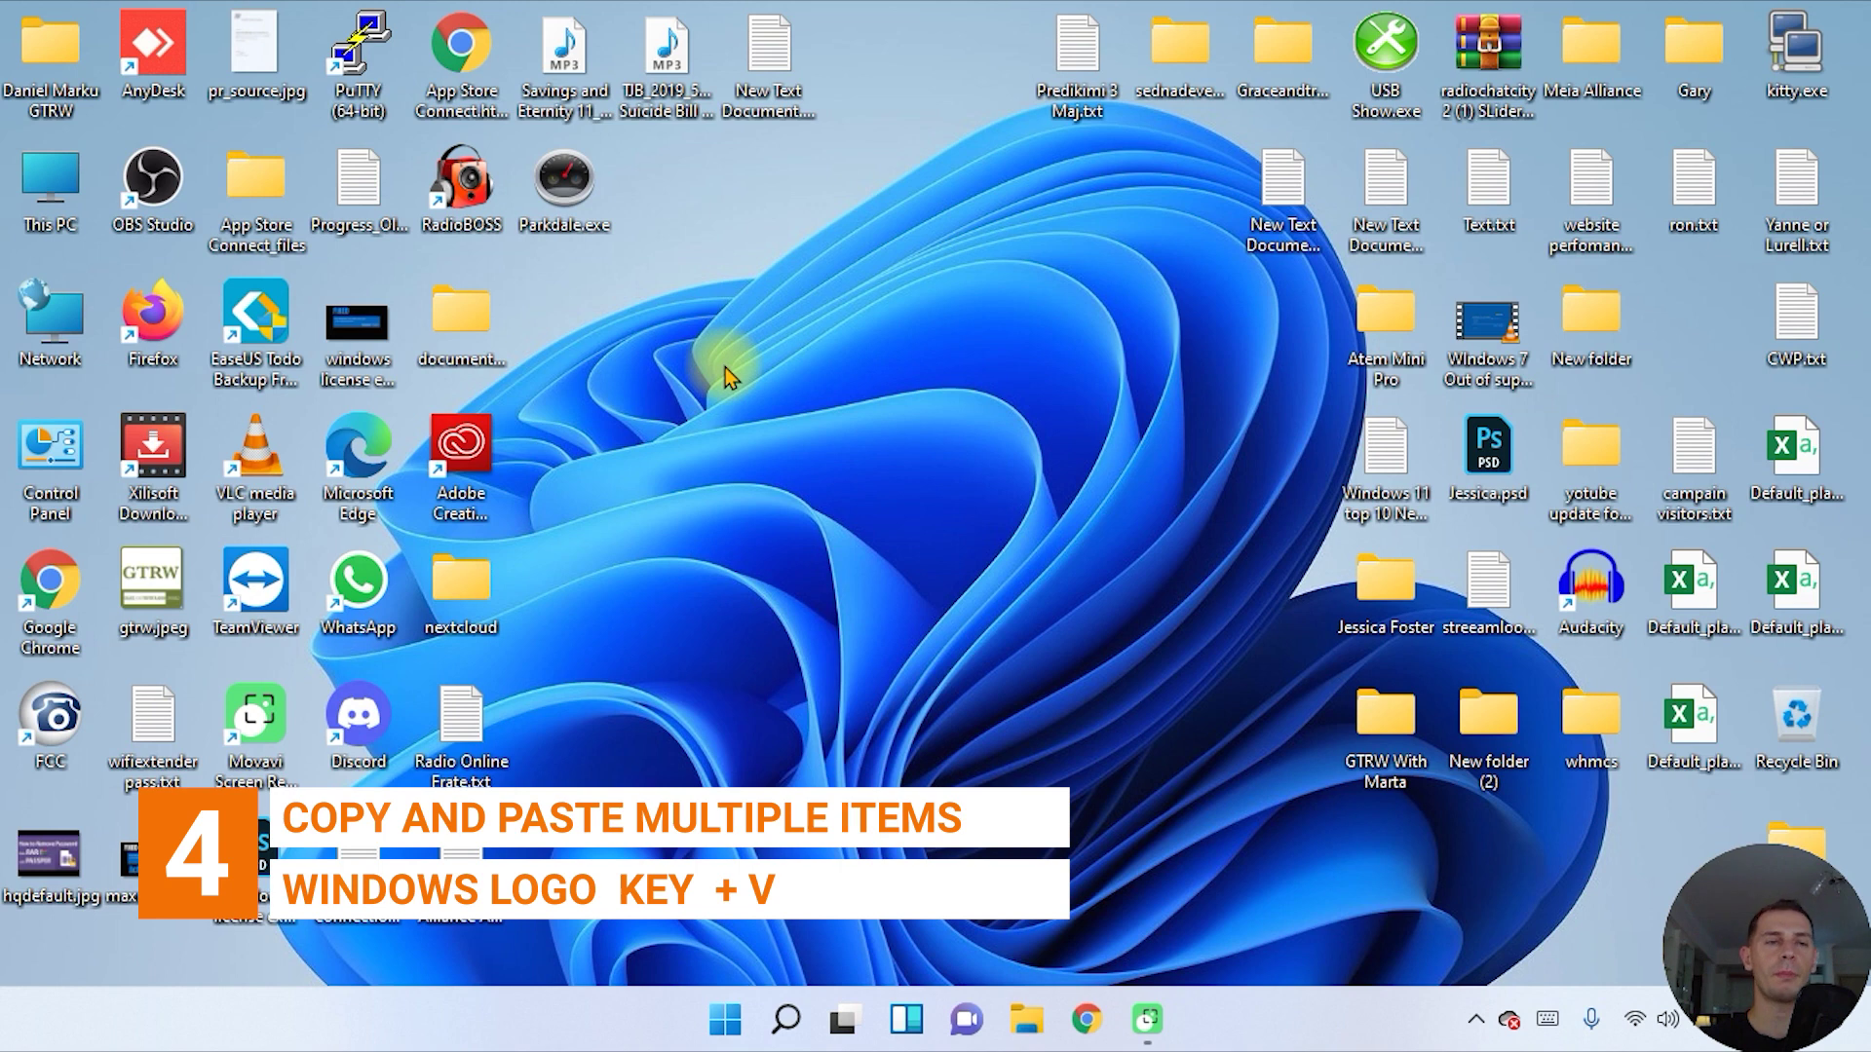
- Open New Text Document.txt from the desktop in Notepad, shift its window to the right, and start a new line
left_click(756, 76)
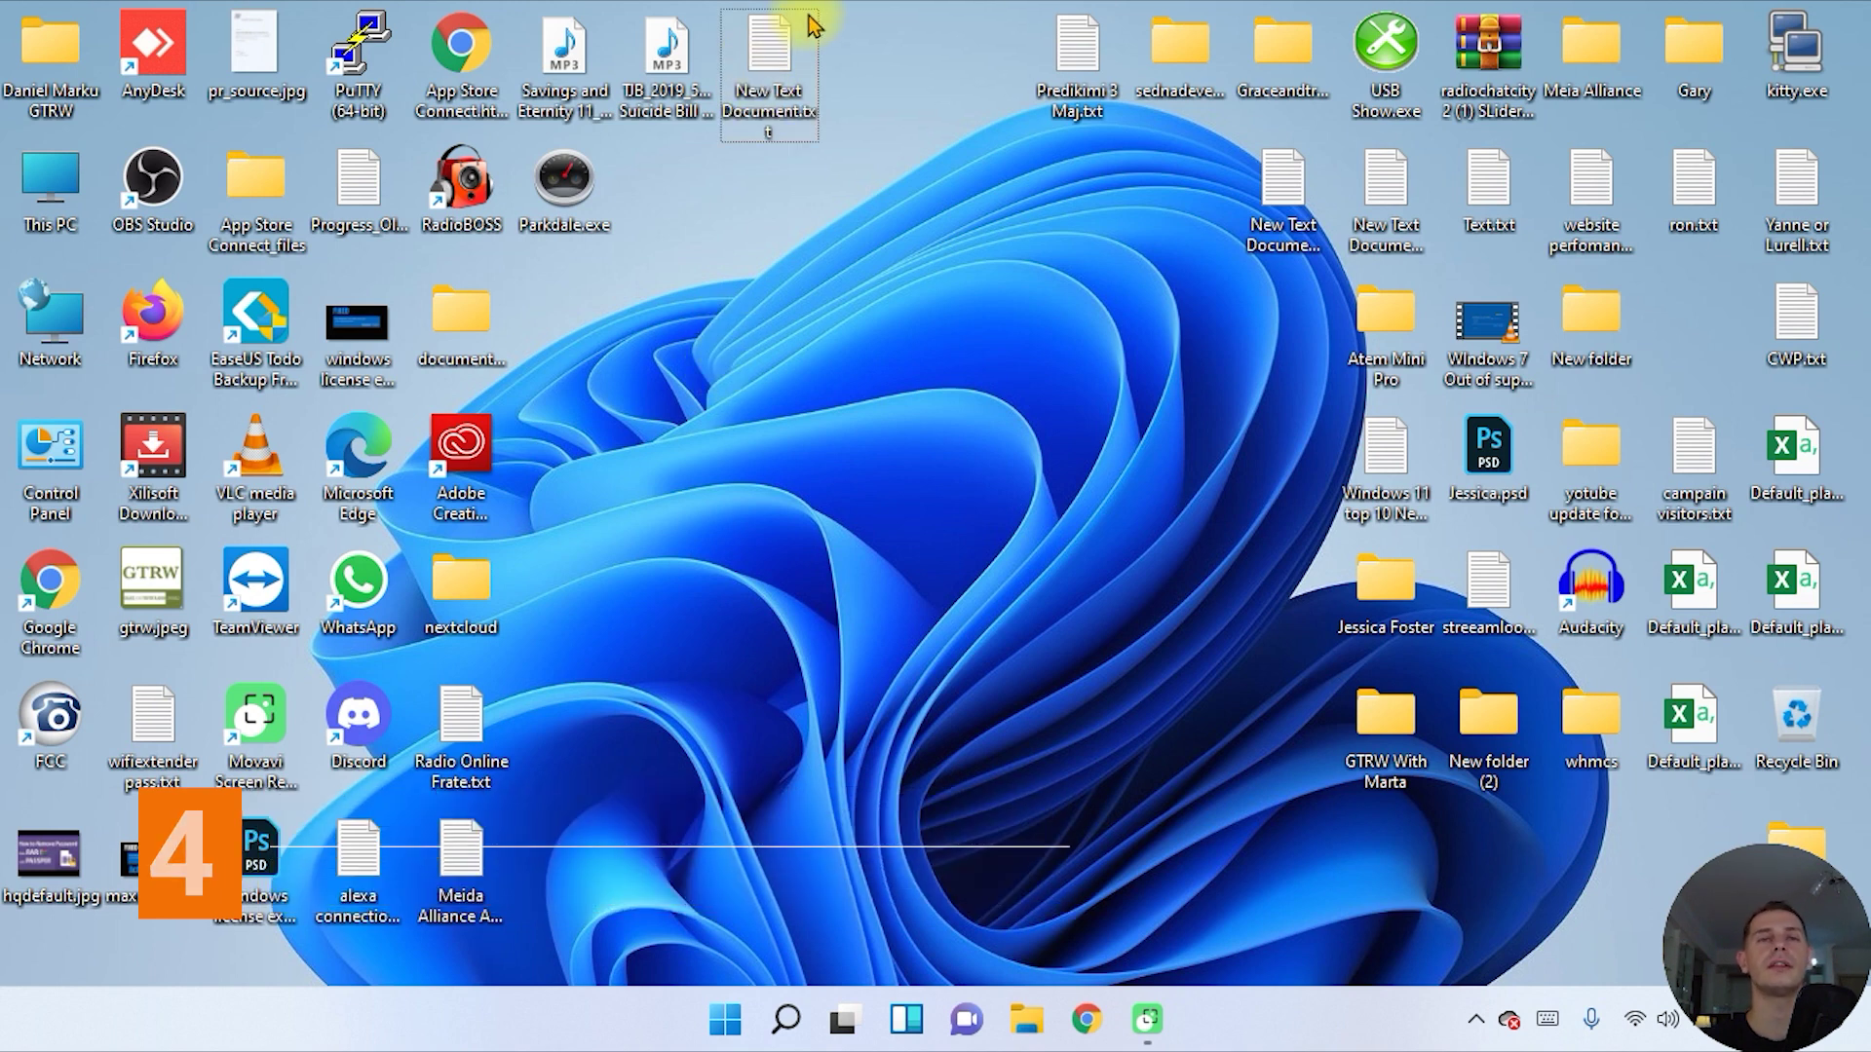
left_click(801, 70)
double_click(801, 71)
left_click_drag(518, 201, 1115, 208)
left_click(996, 353)
key("Return")
type("d")
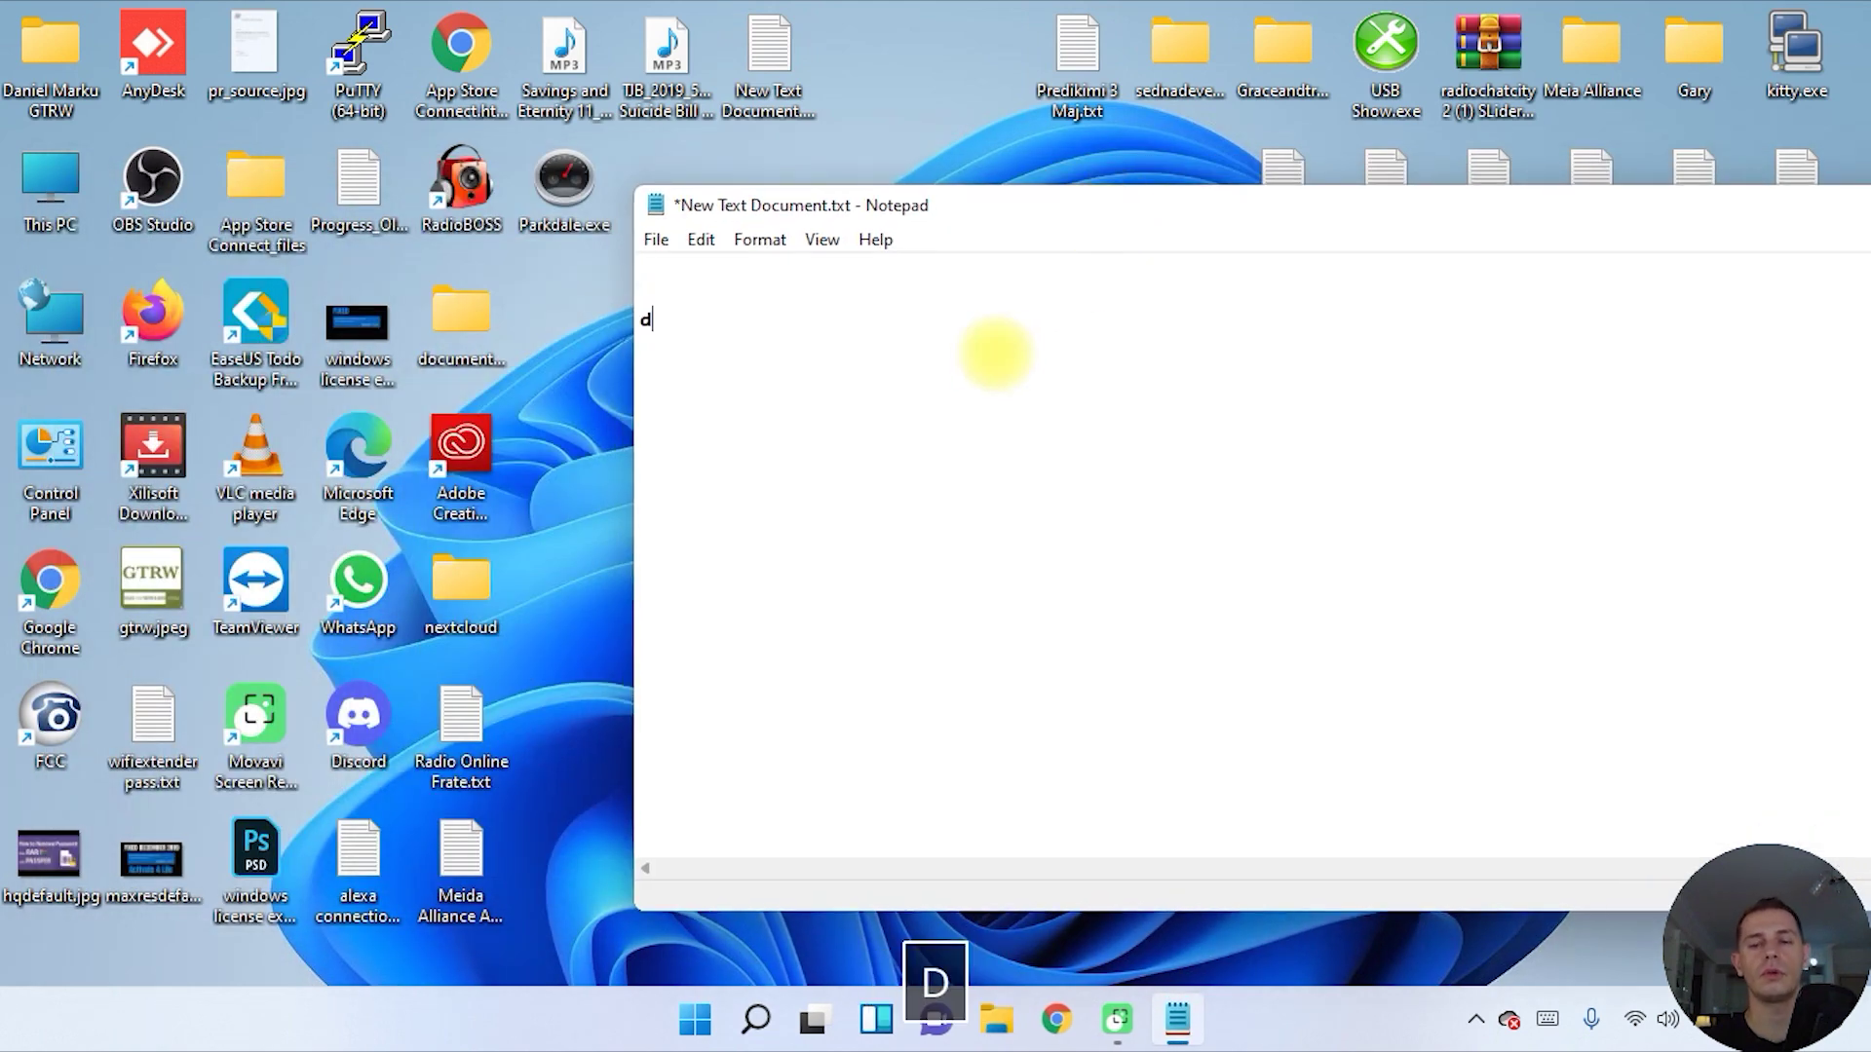
key("BackSpace")
type("crate")
key("BackSpace")
key("BackSpace")
key("BackSpace")
key("BackSpace")
key("BackSpace")
type("co")
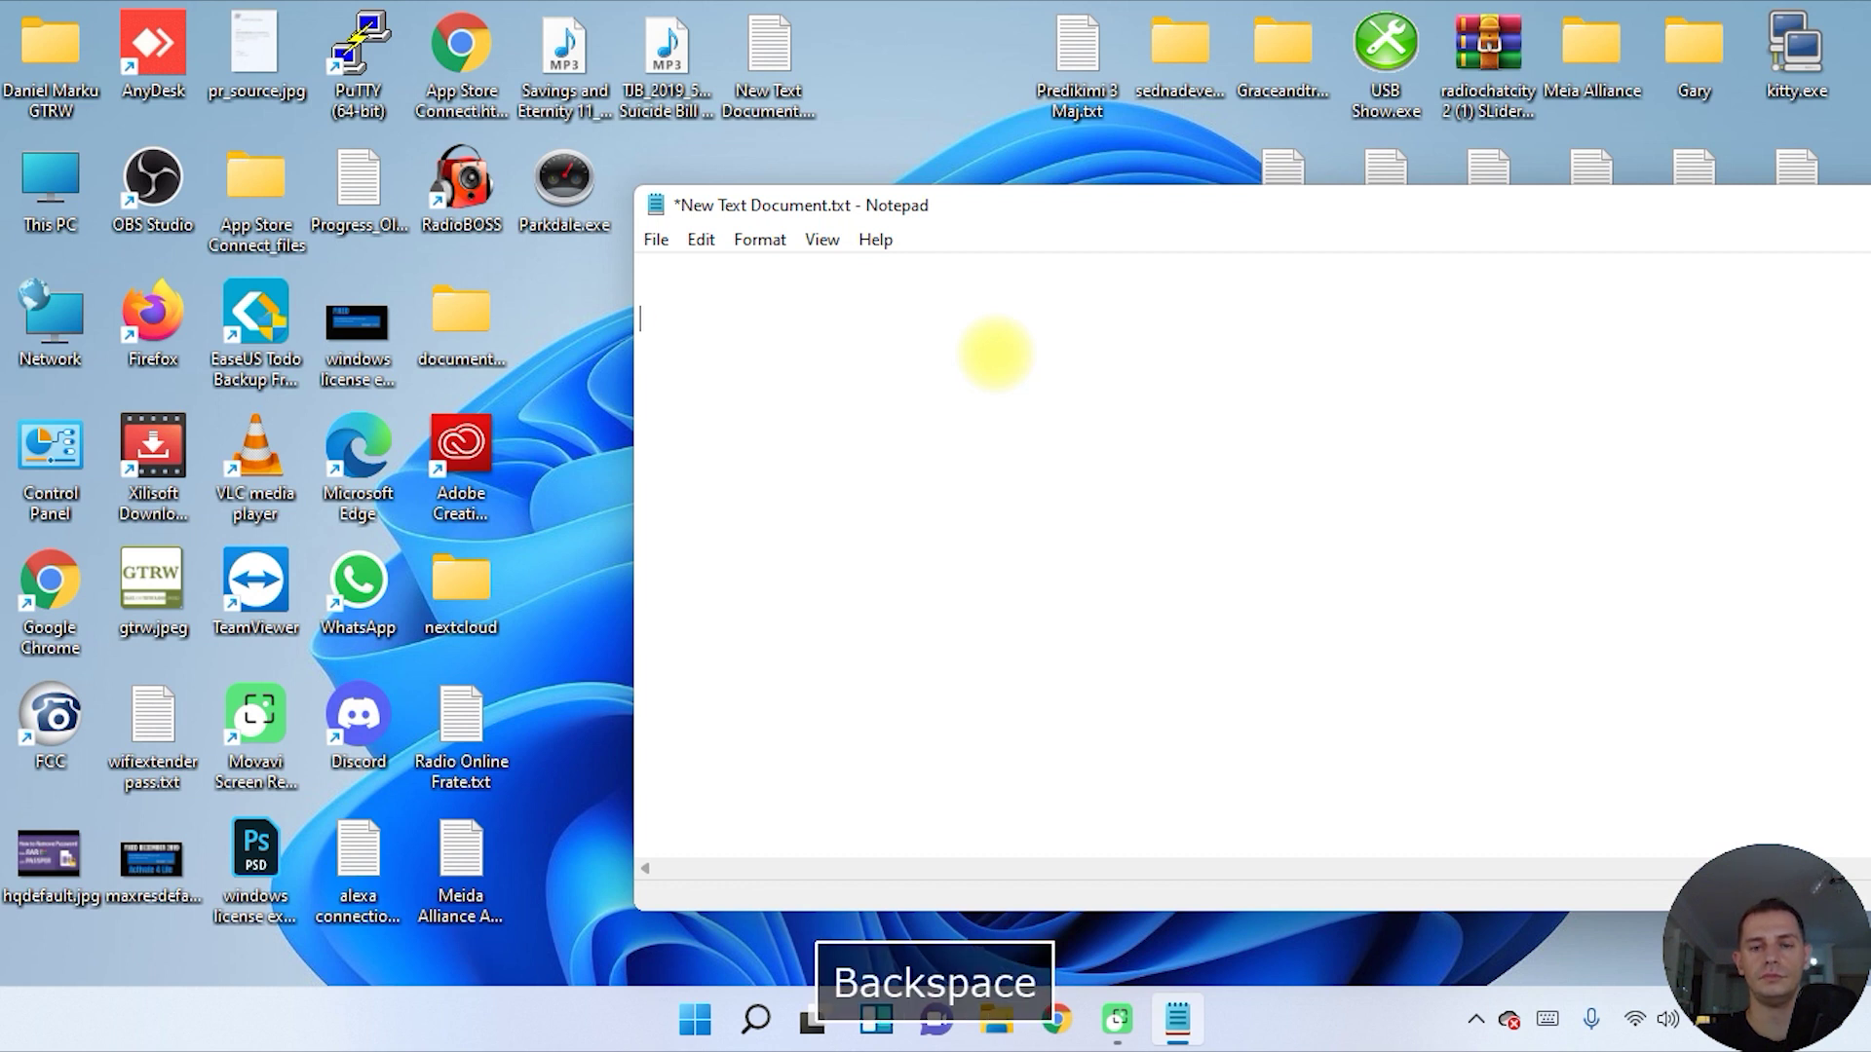
- Write the line "cpy and paste !" in the document and start a new line below it
type("cpy and paste ")
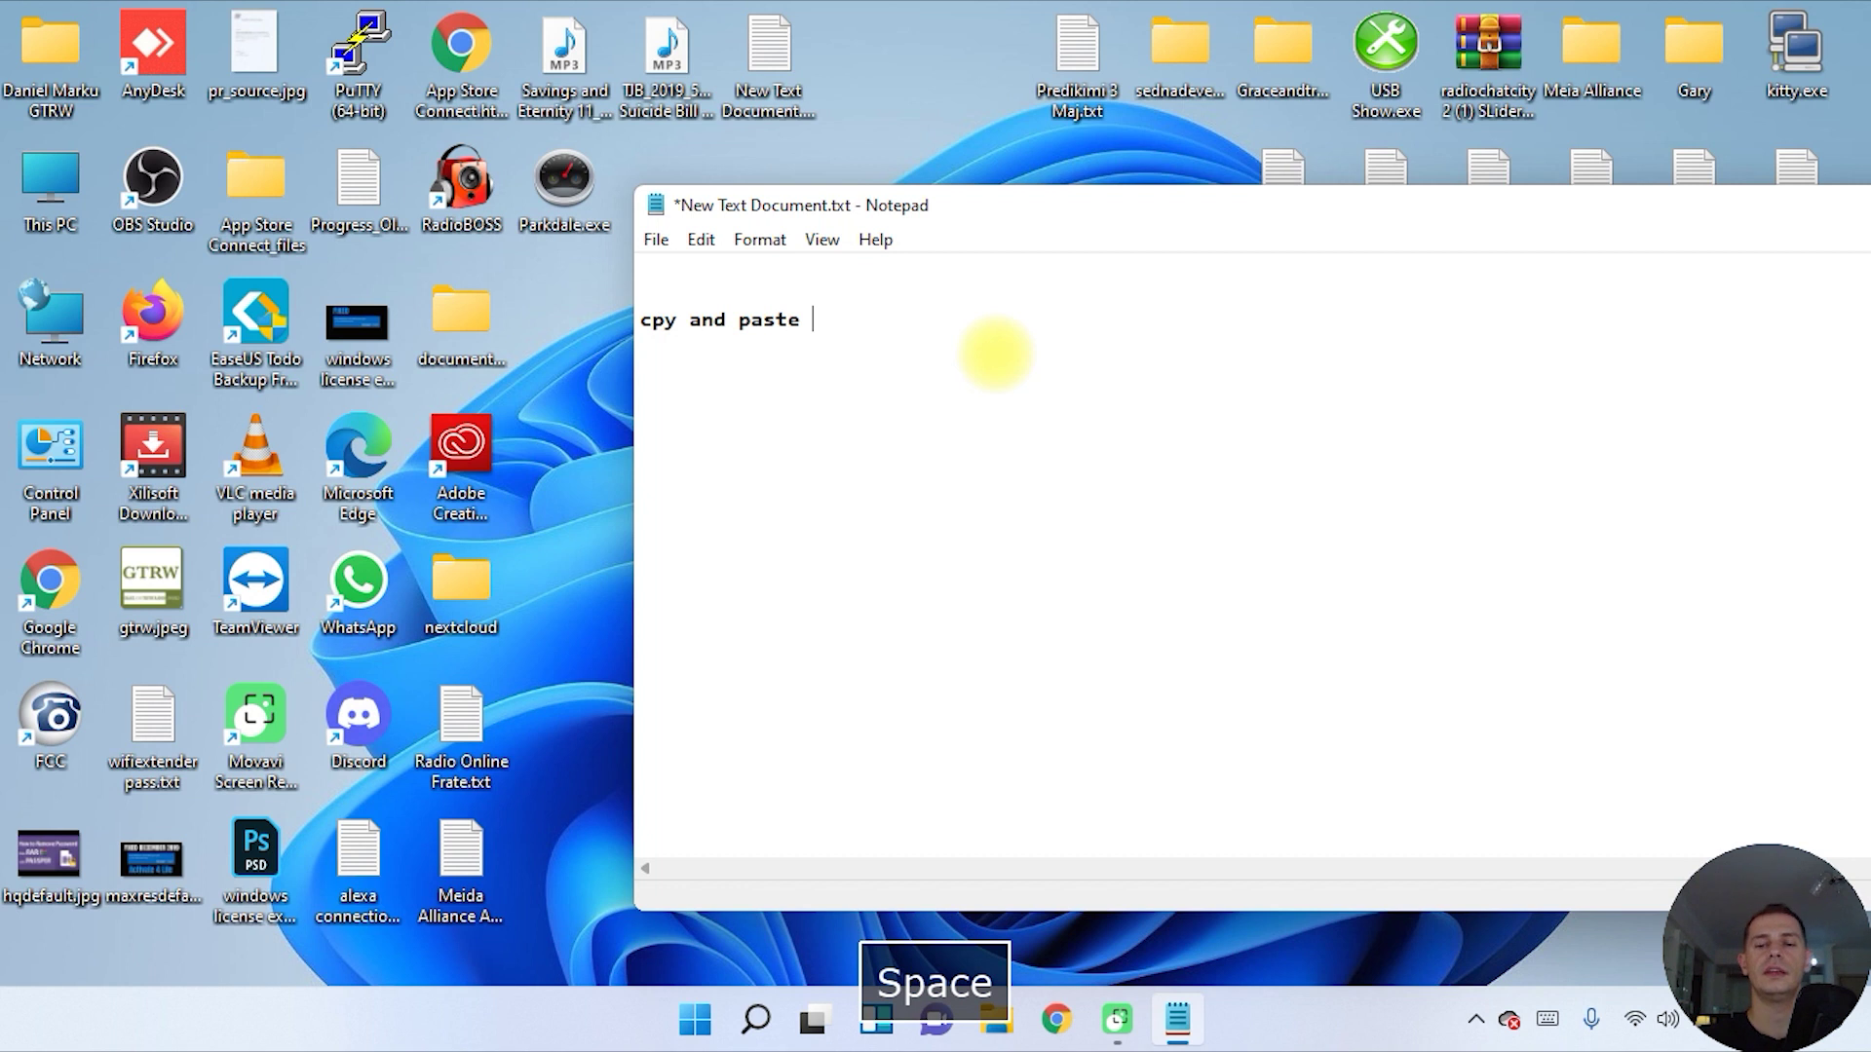
type("!")
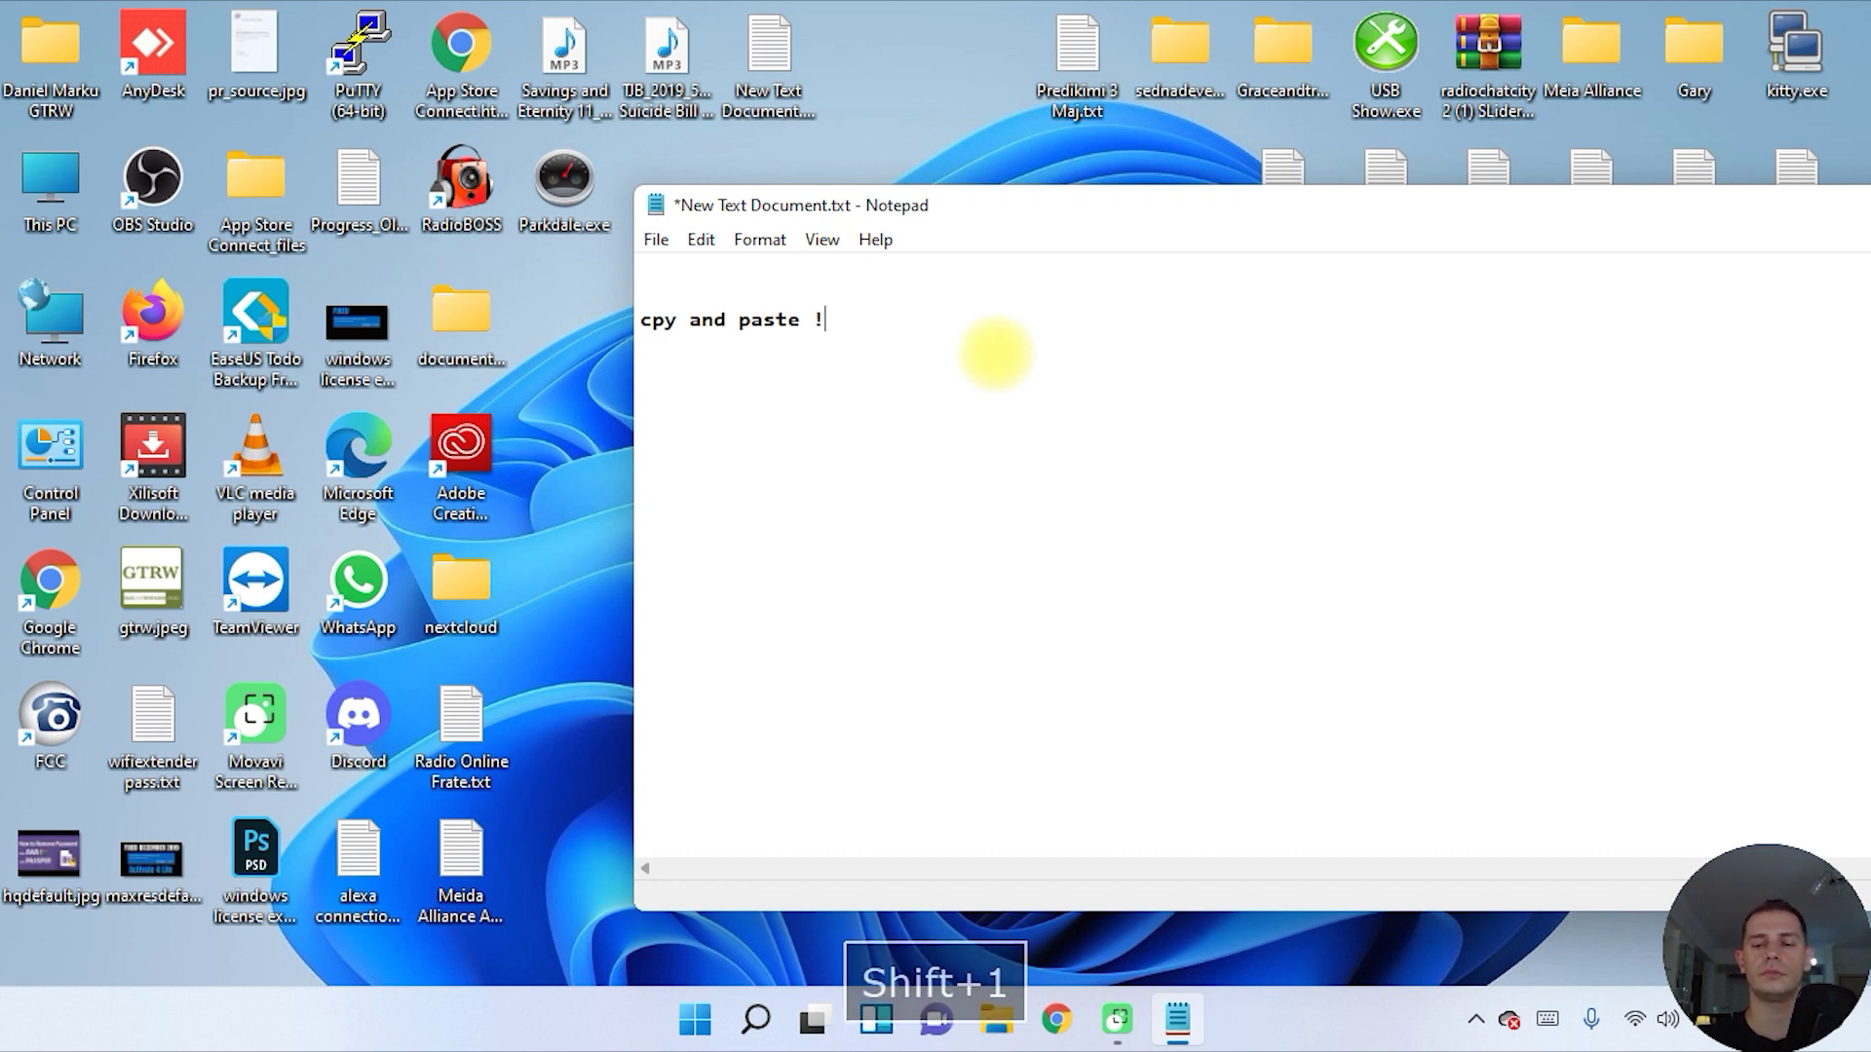
key("Return")
- Duplicate the "cpy and paste !" line below the original and number the two lines 1 and 2
left_click_drag(836, 322, 643, 292)
key("ctrl+c")
left_click(772, 394)
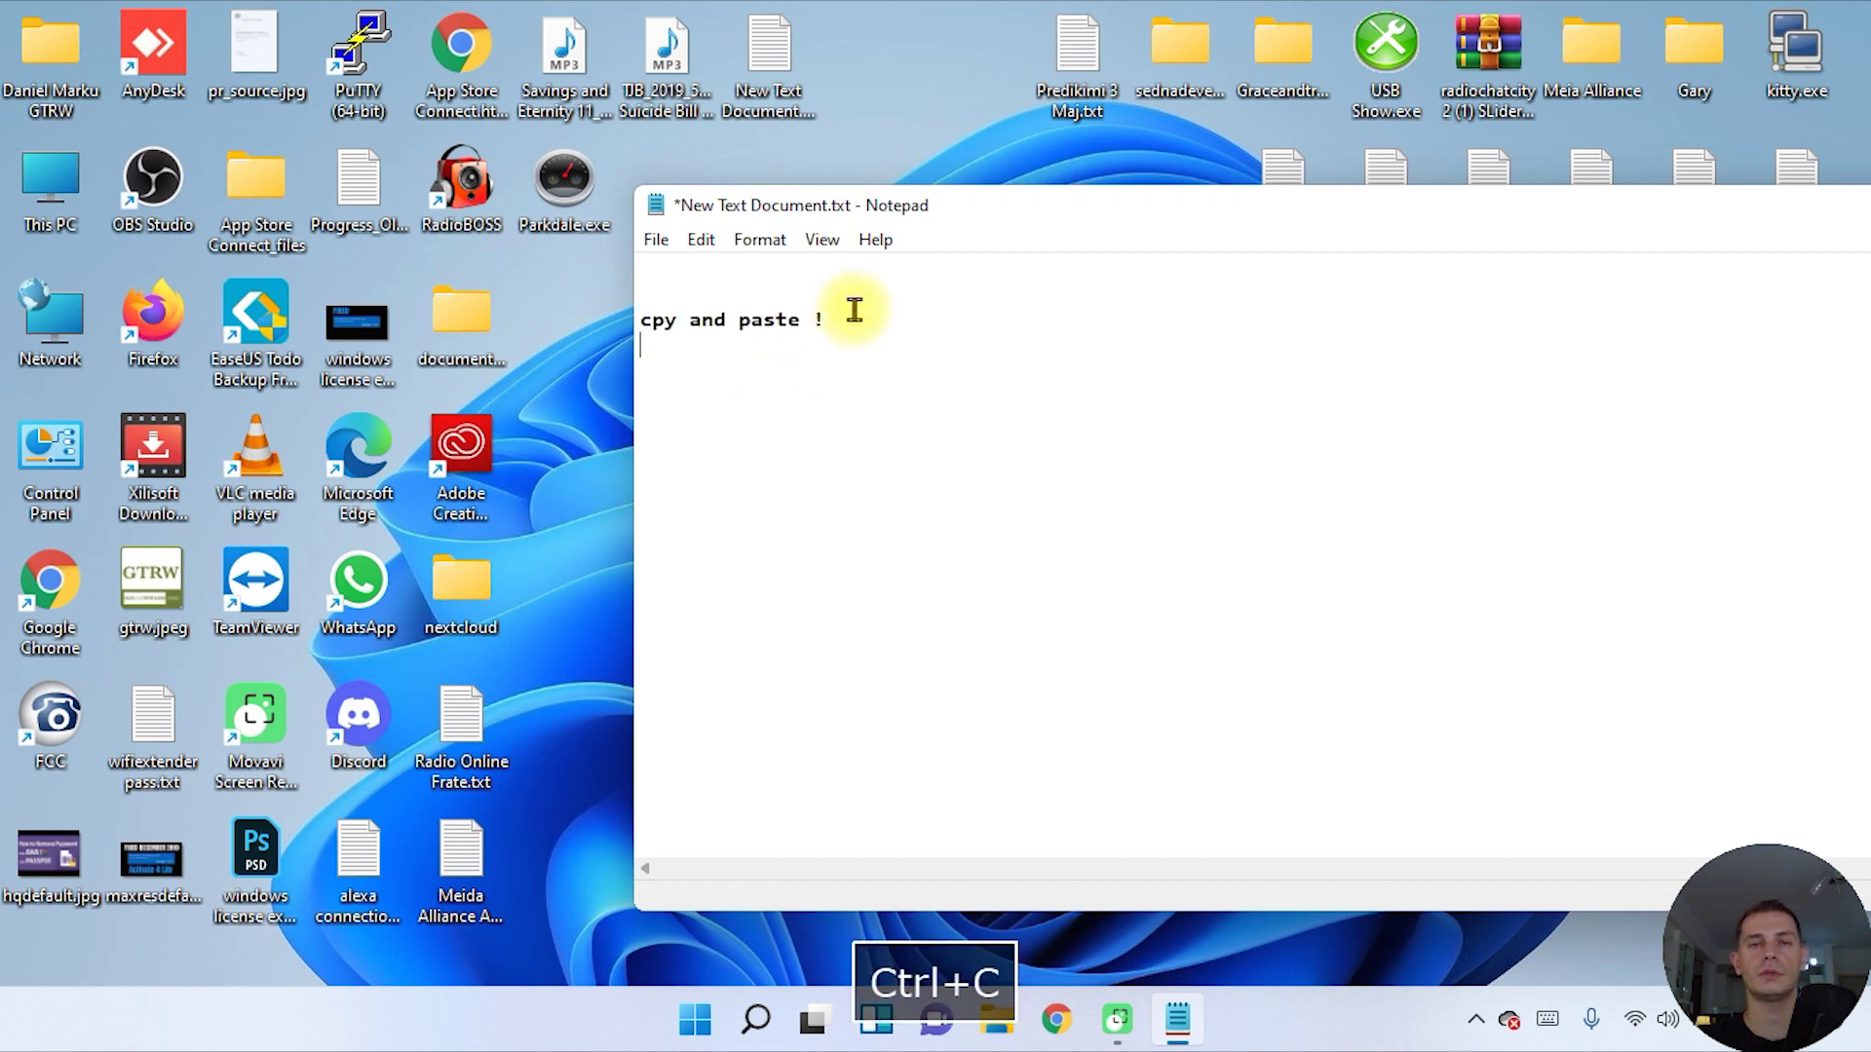
type("1")
left_click(957, 473)
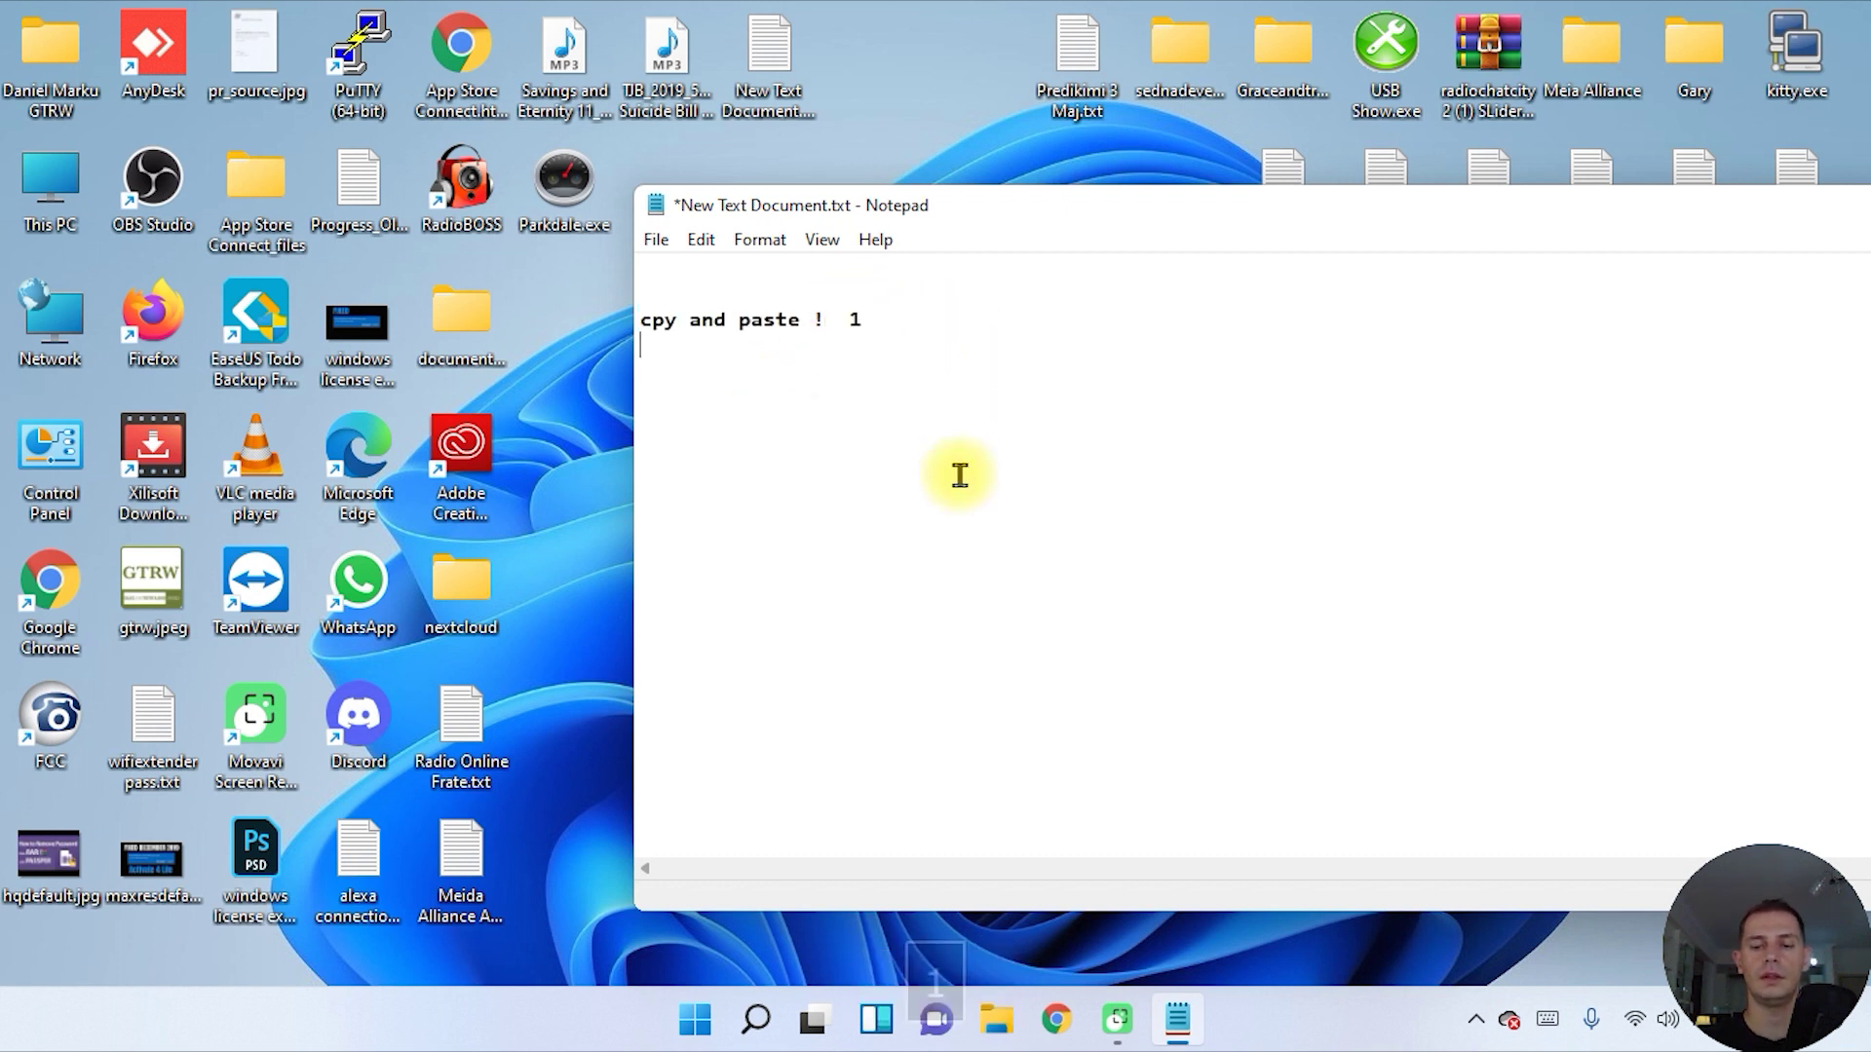
key("ctrl+v")
type("2")
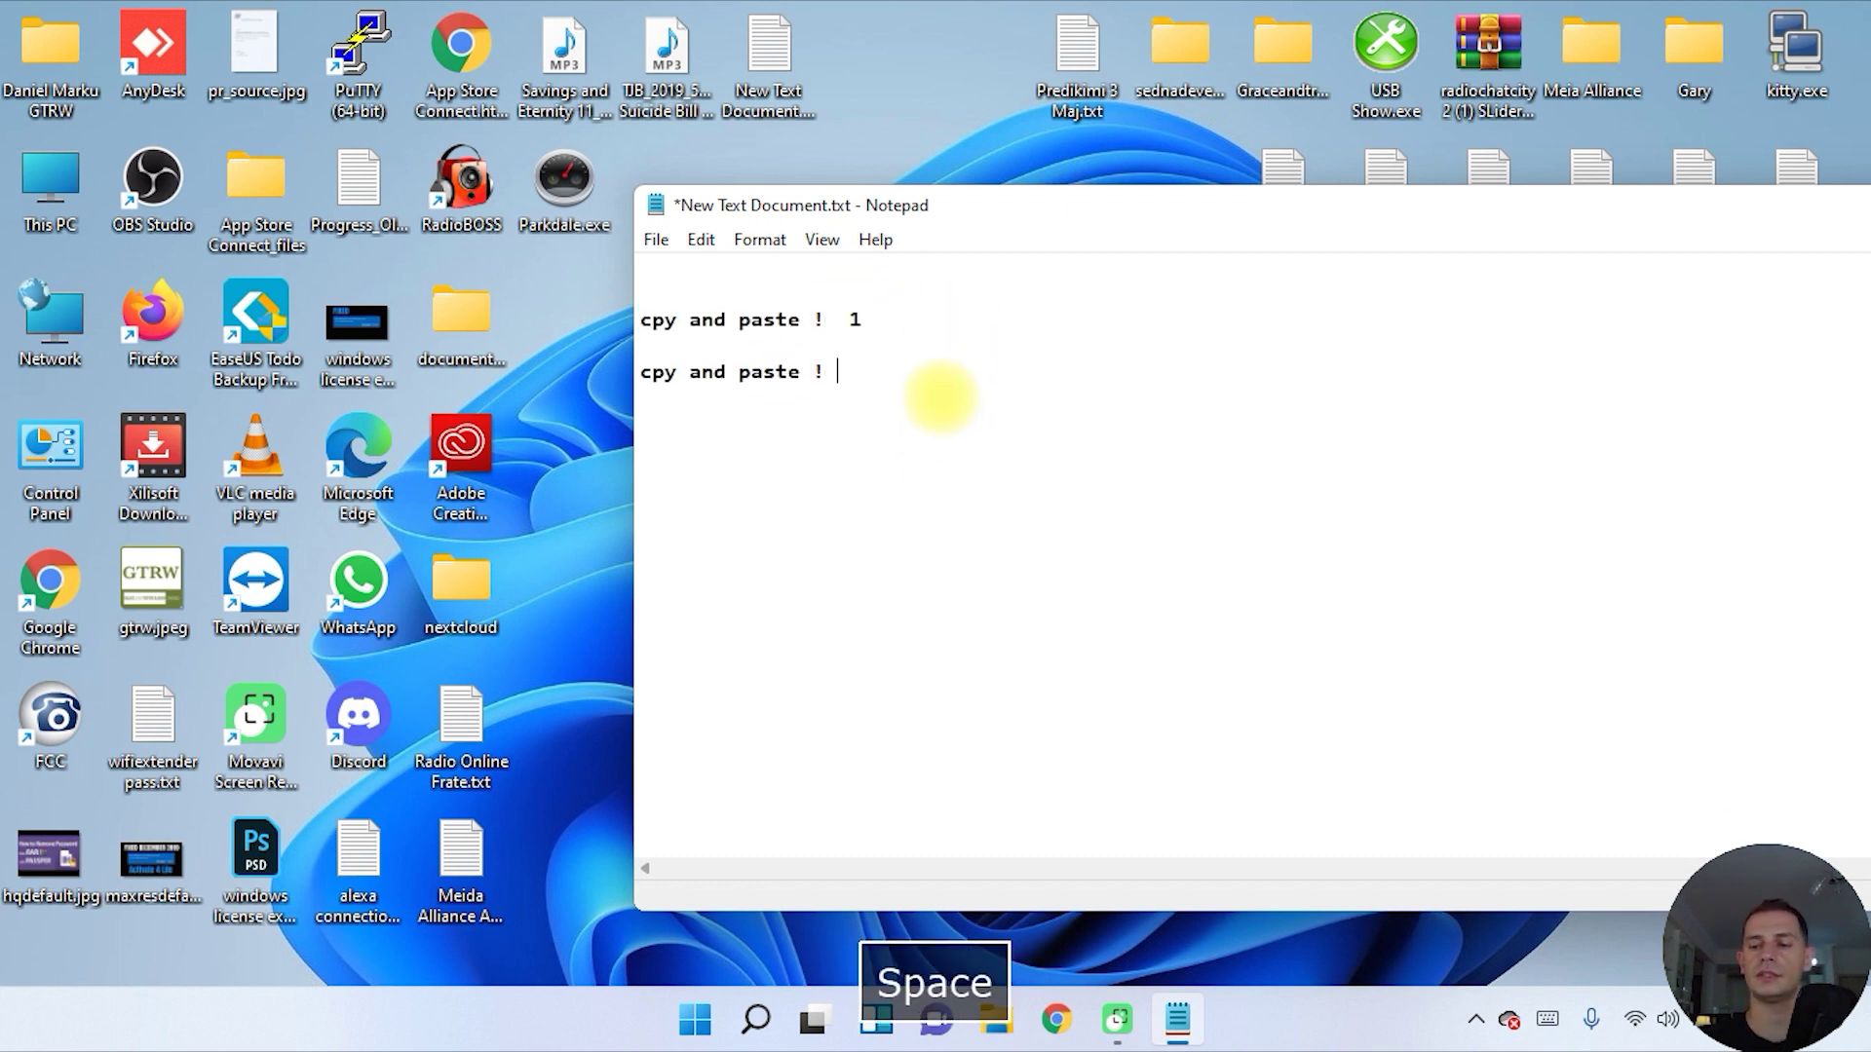
key("Return")
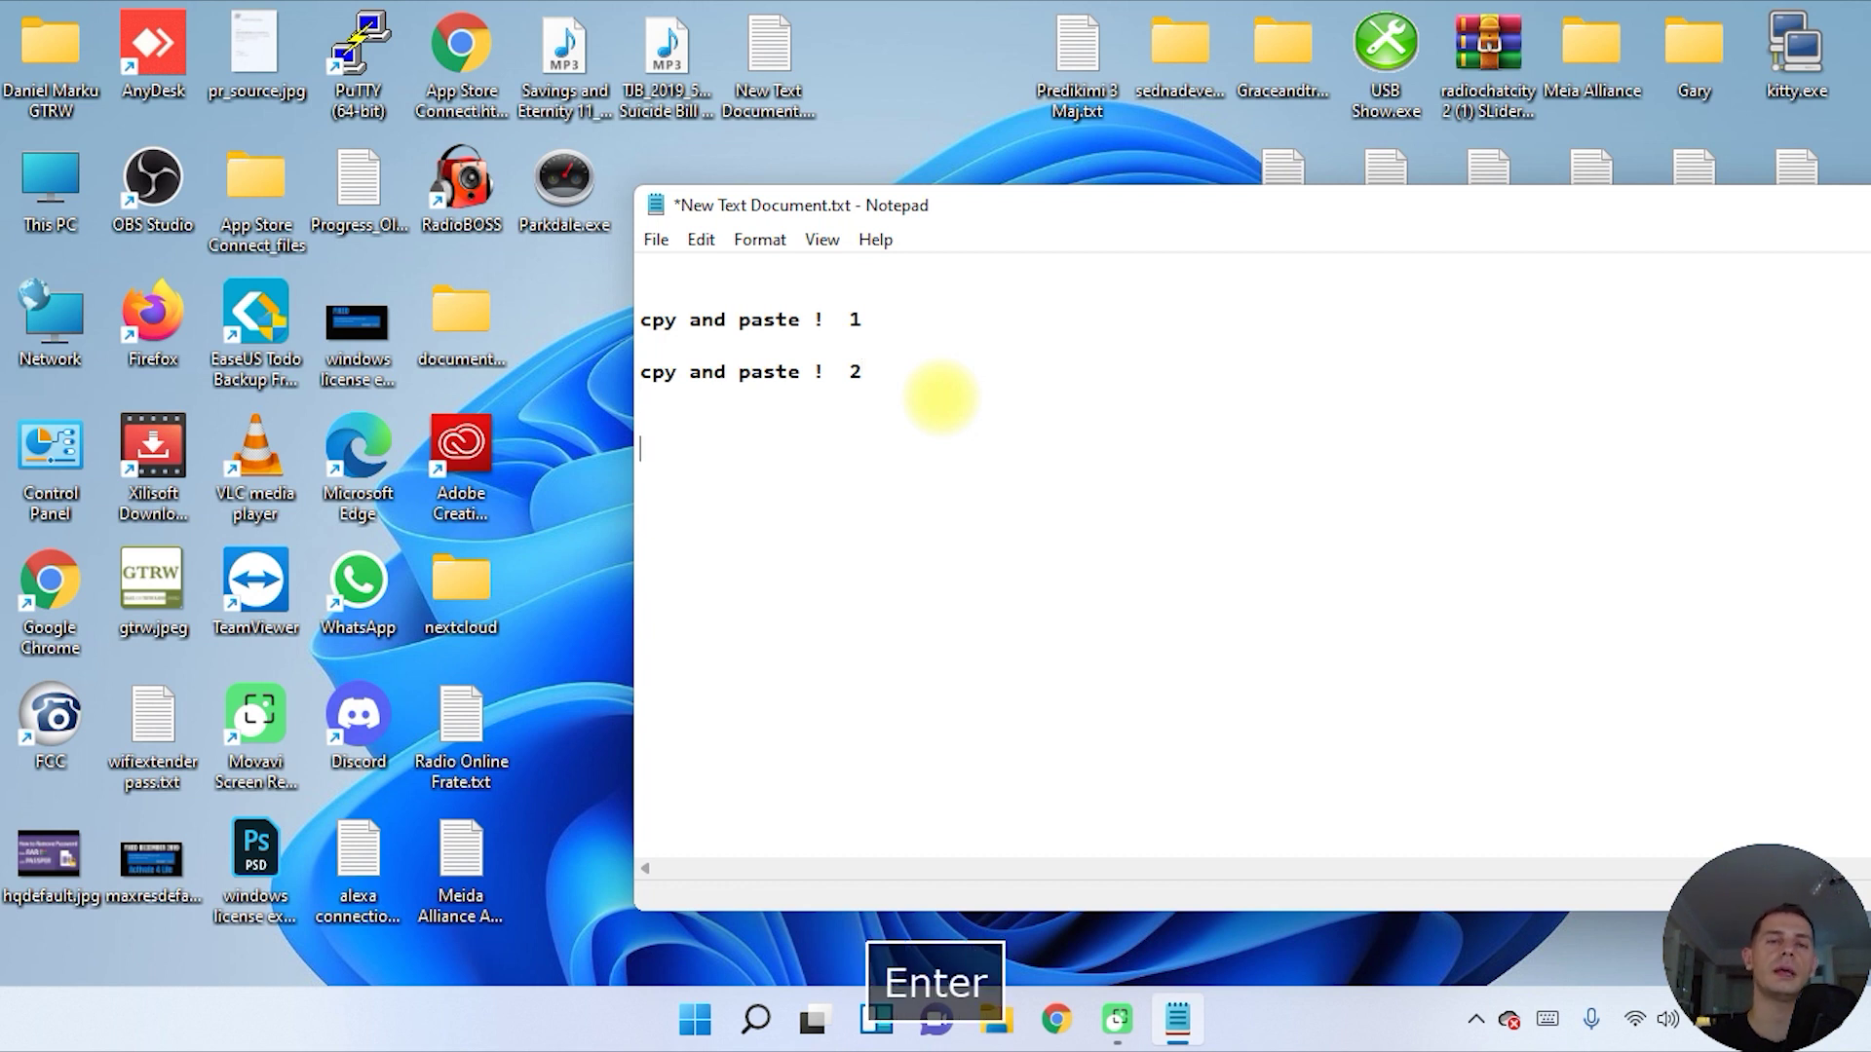
- Copy the text line ending in 1 to the clipboard
left_click_drag(897, 317, 638, 322)
right_click(776, 325)
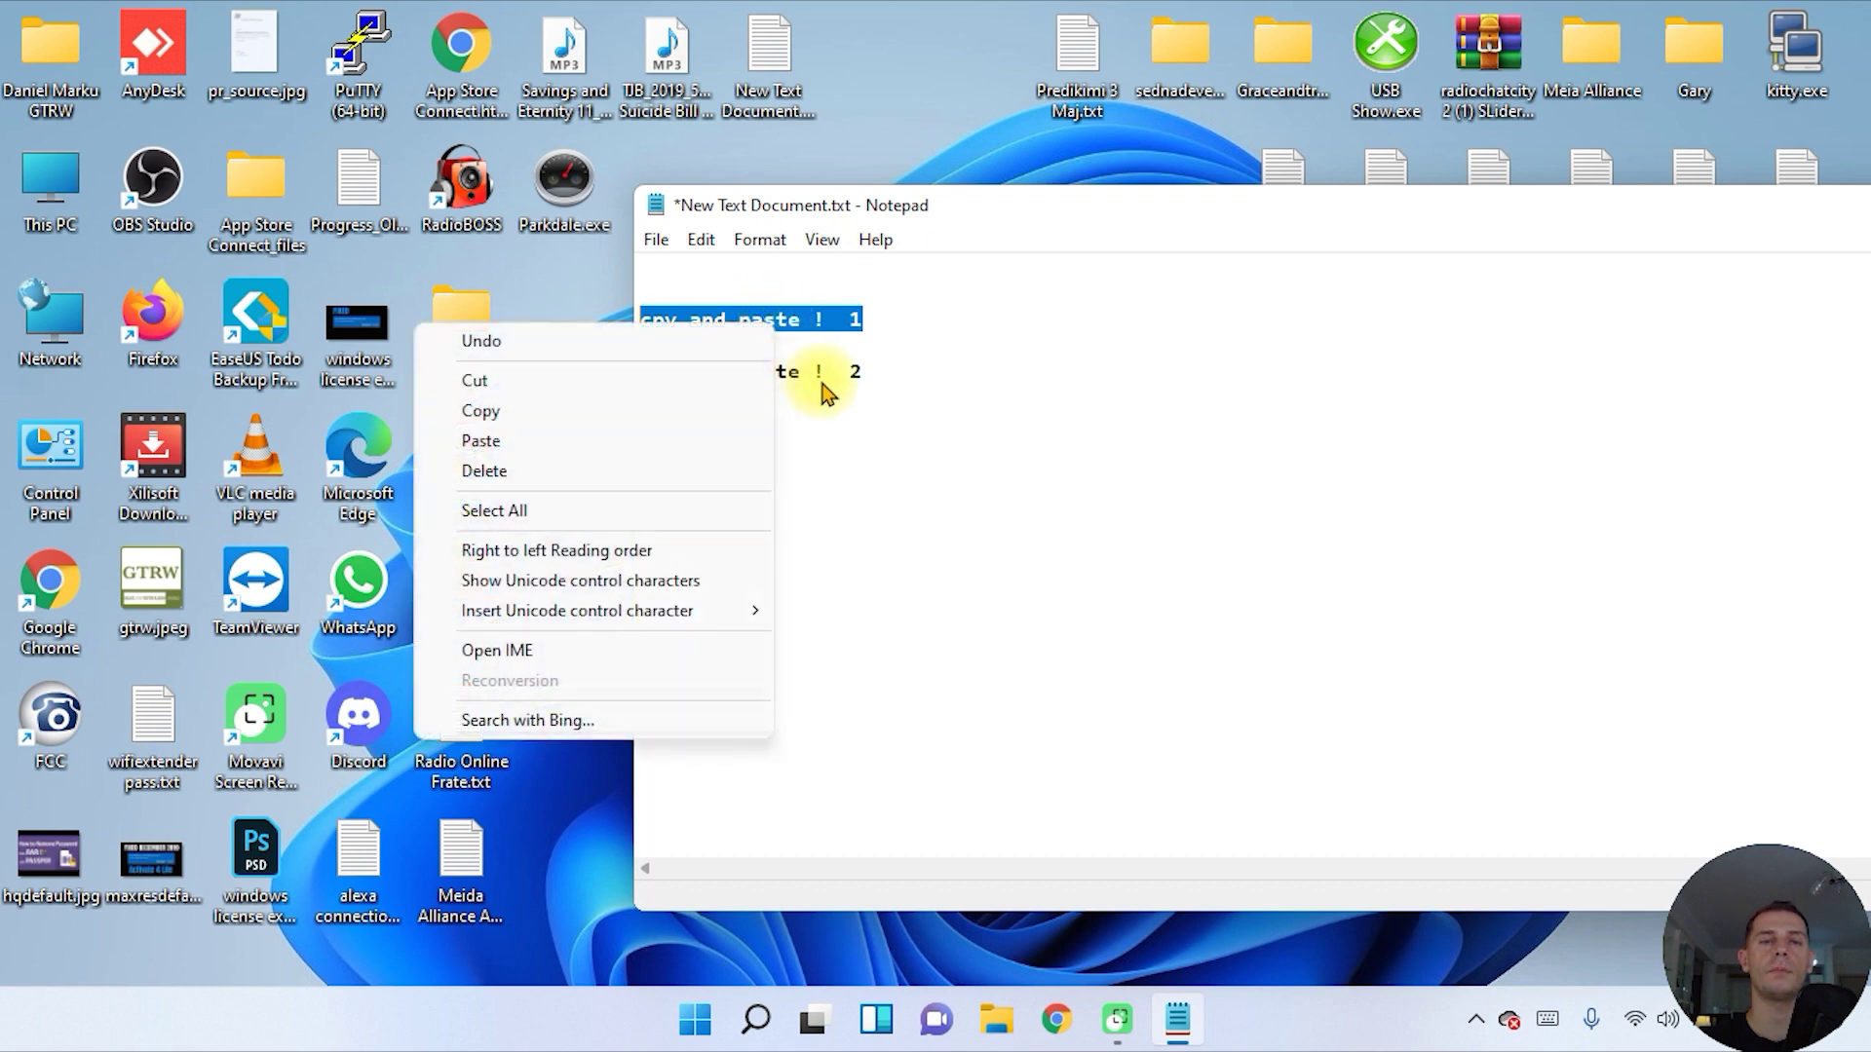
left_click(499, 414)
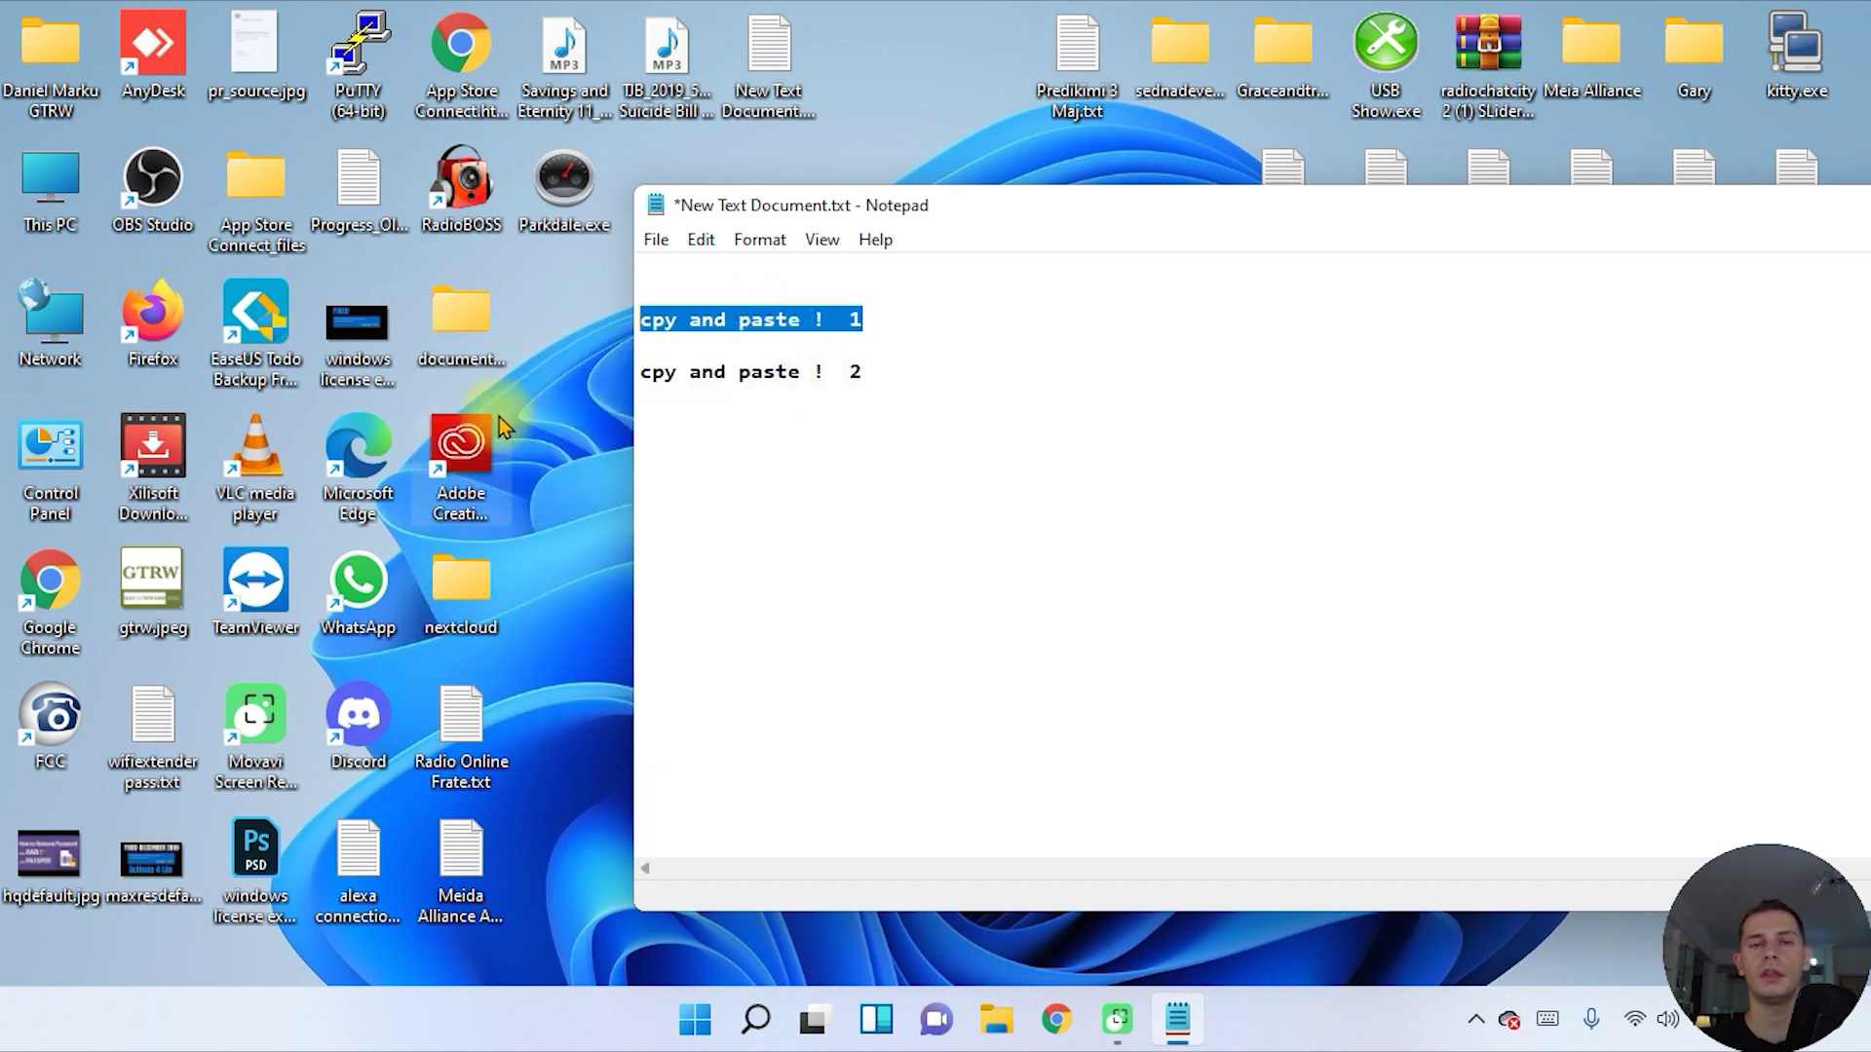
- Copy the text line ending in 2 to the clipboard, move the Notepad window slightly up and right, and clear the selection
mouse_move(899, 370)
left_mouse_down()
mouse_move(617, 386)
mouse_move(871, 386)
left_mouse_up()
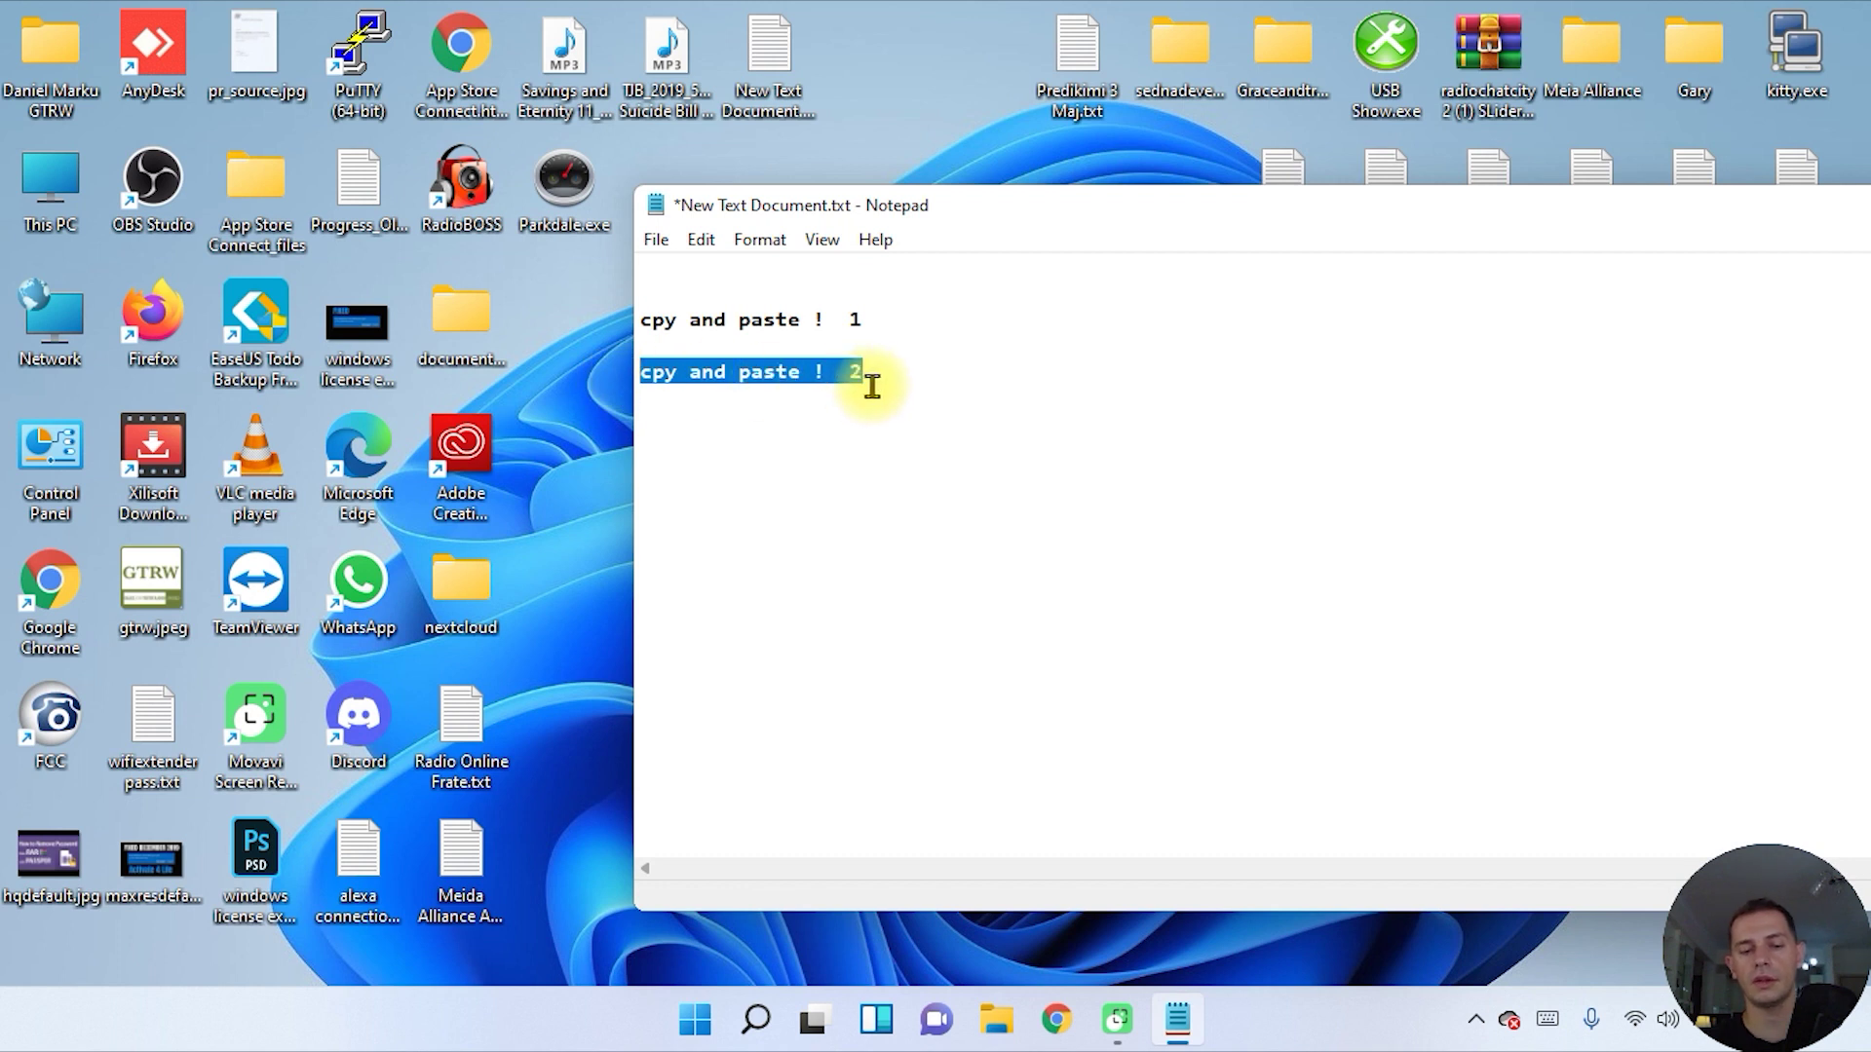
key("ctrl+c")
right_click(815, 385)
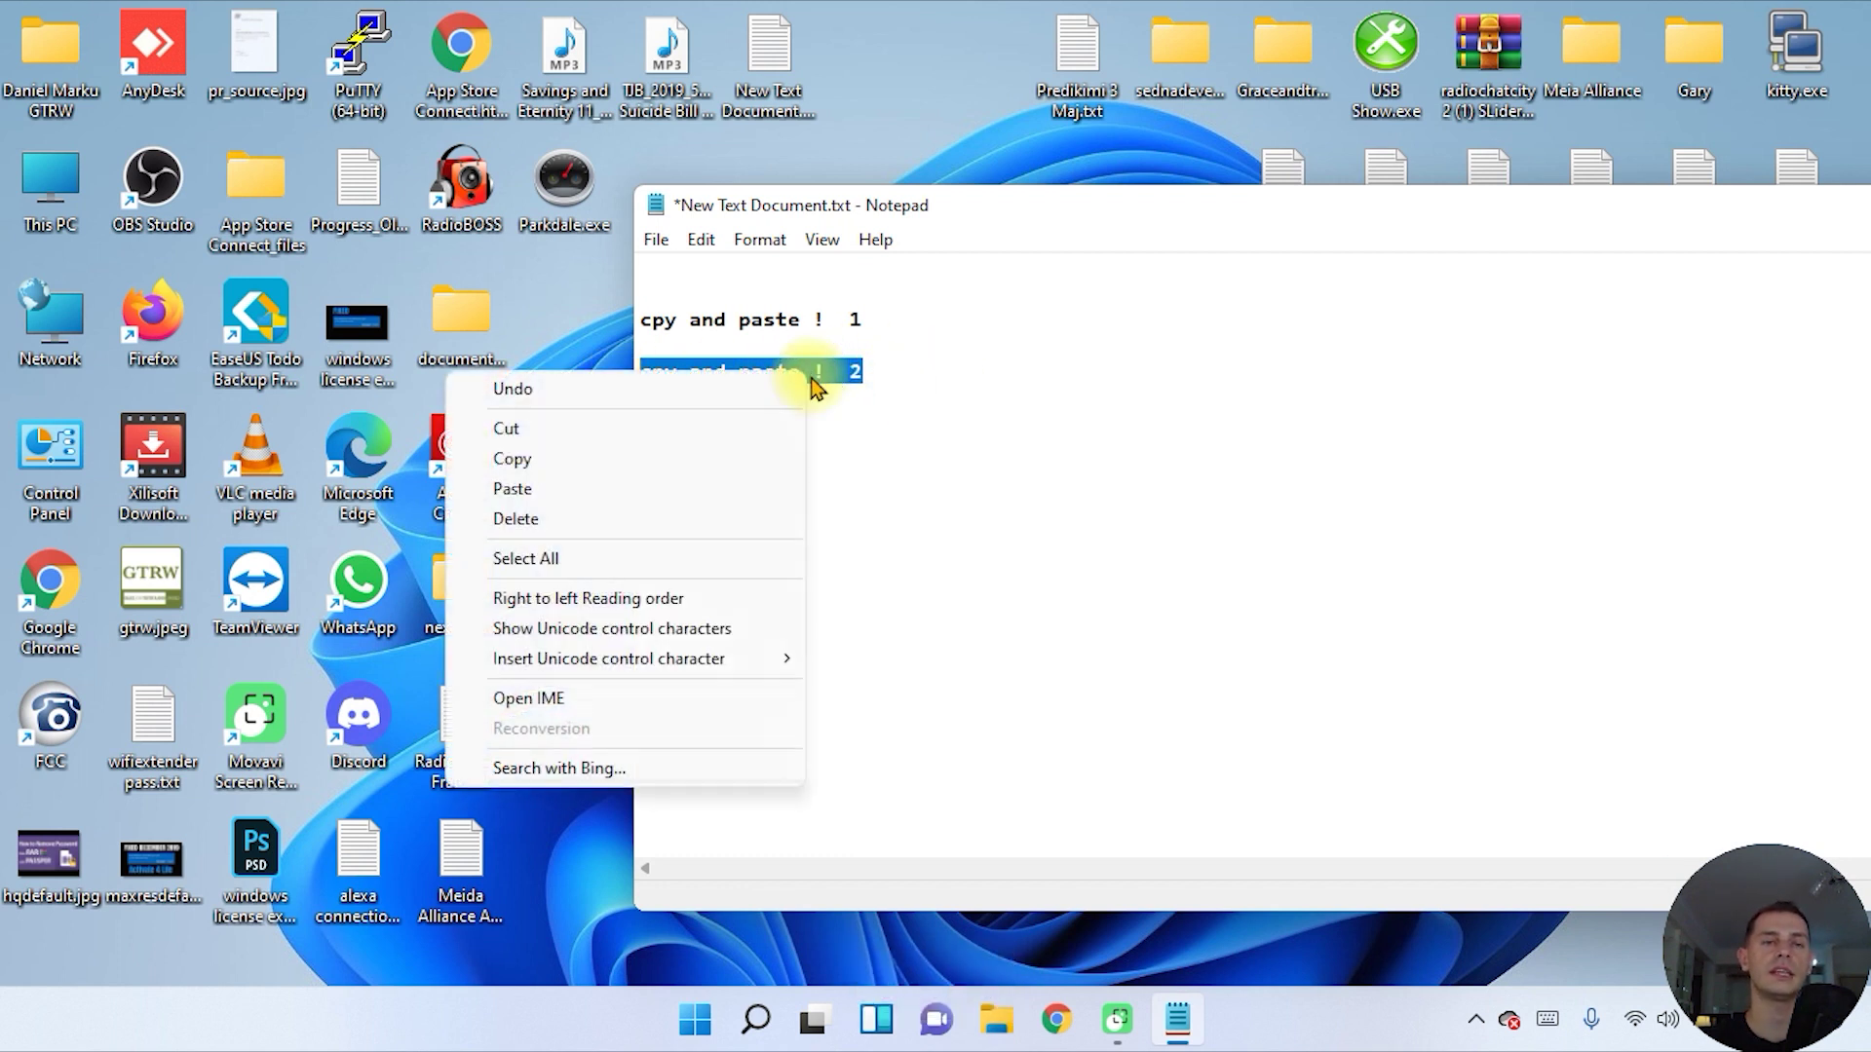
left_click(519, 459)
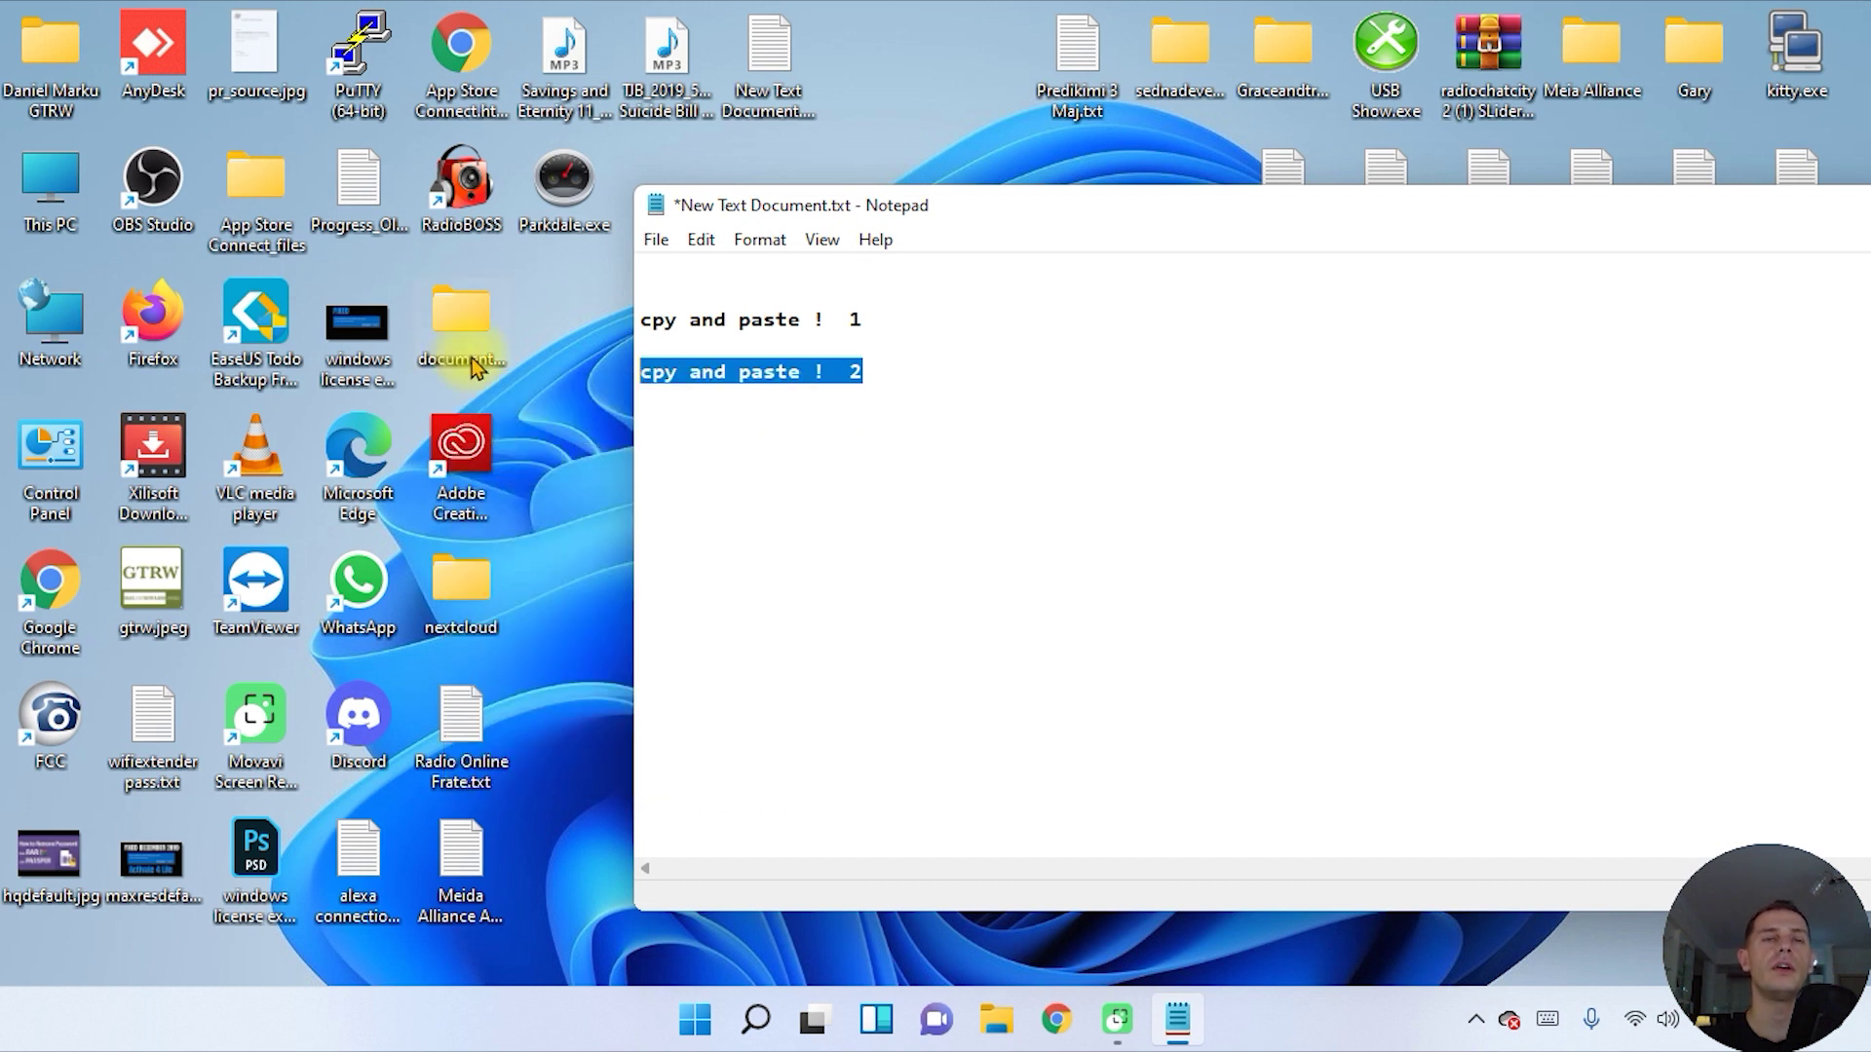
left_click_drag(983, 214, 1080, 187)
left_click(972, 293)
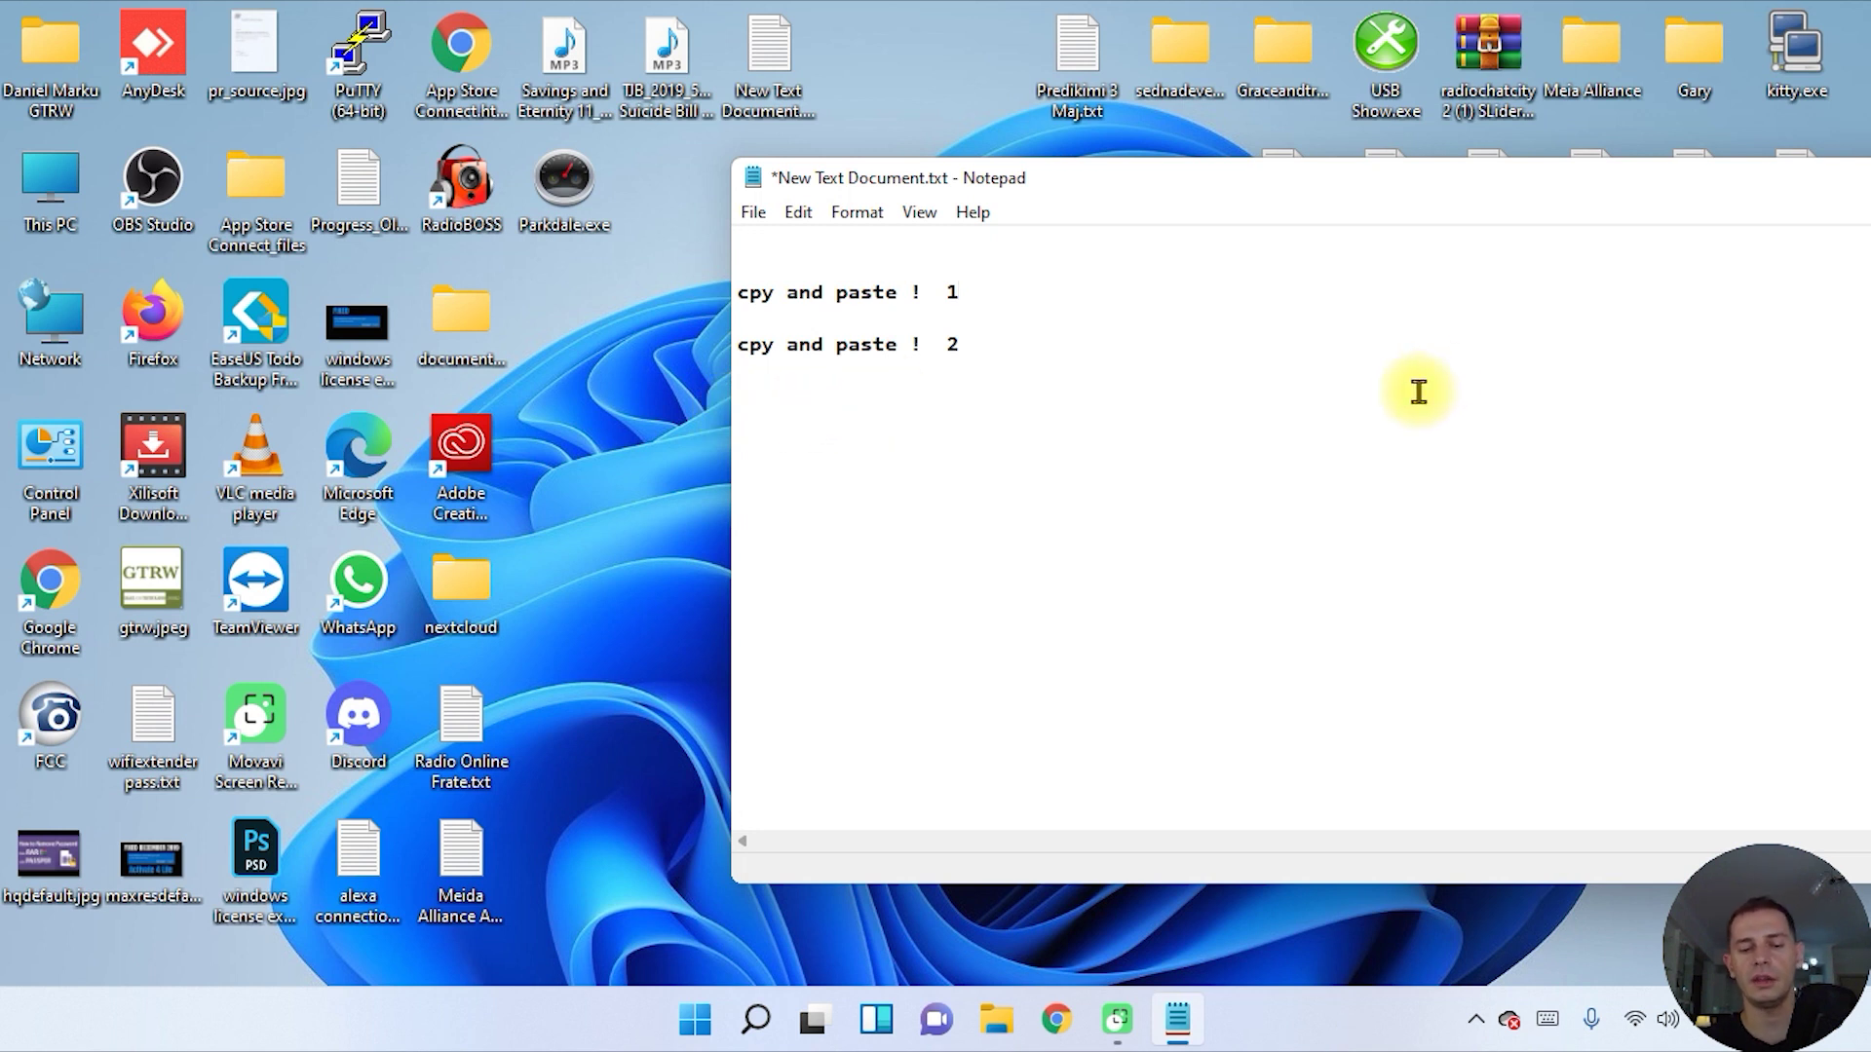
- Open the clipboard history, turn it on, and dismiss it
key("super+v")
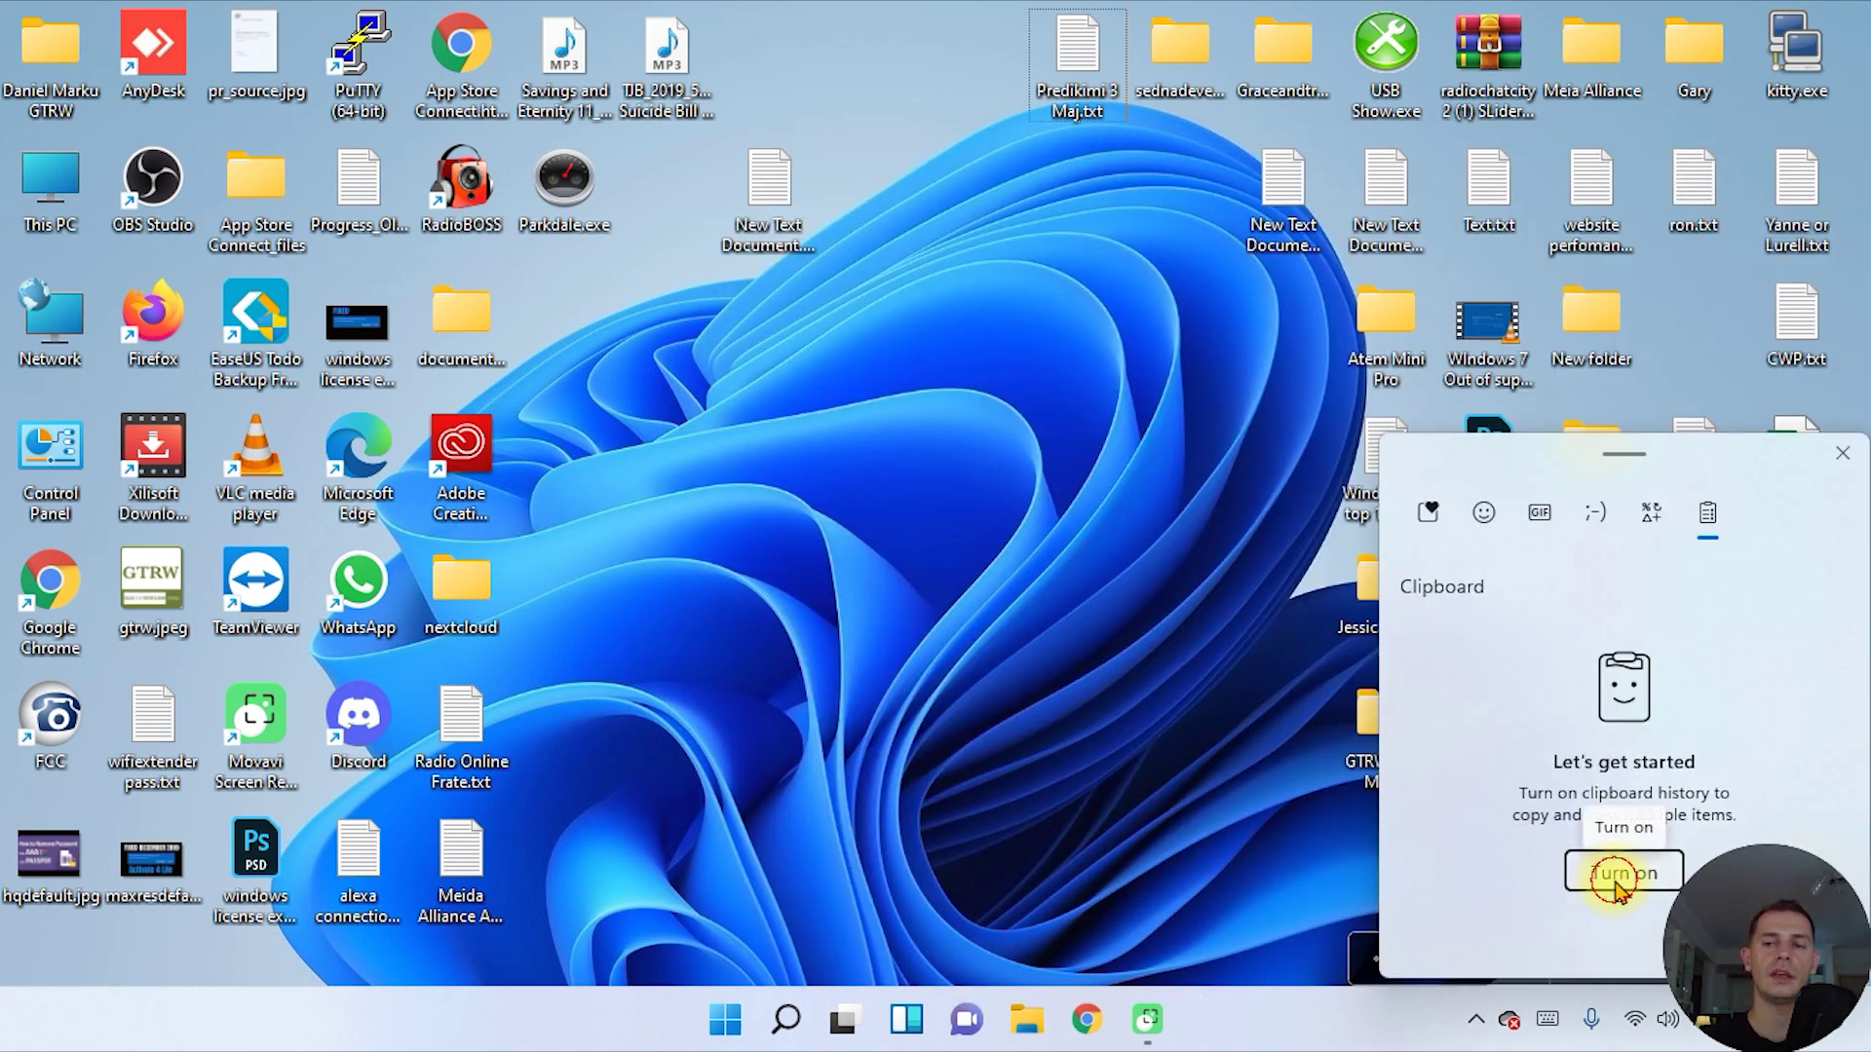
left_click(1618, 882)
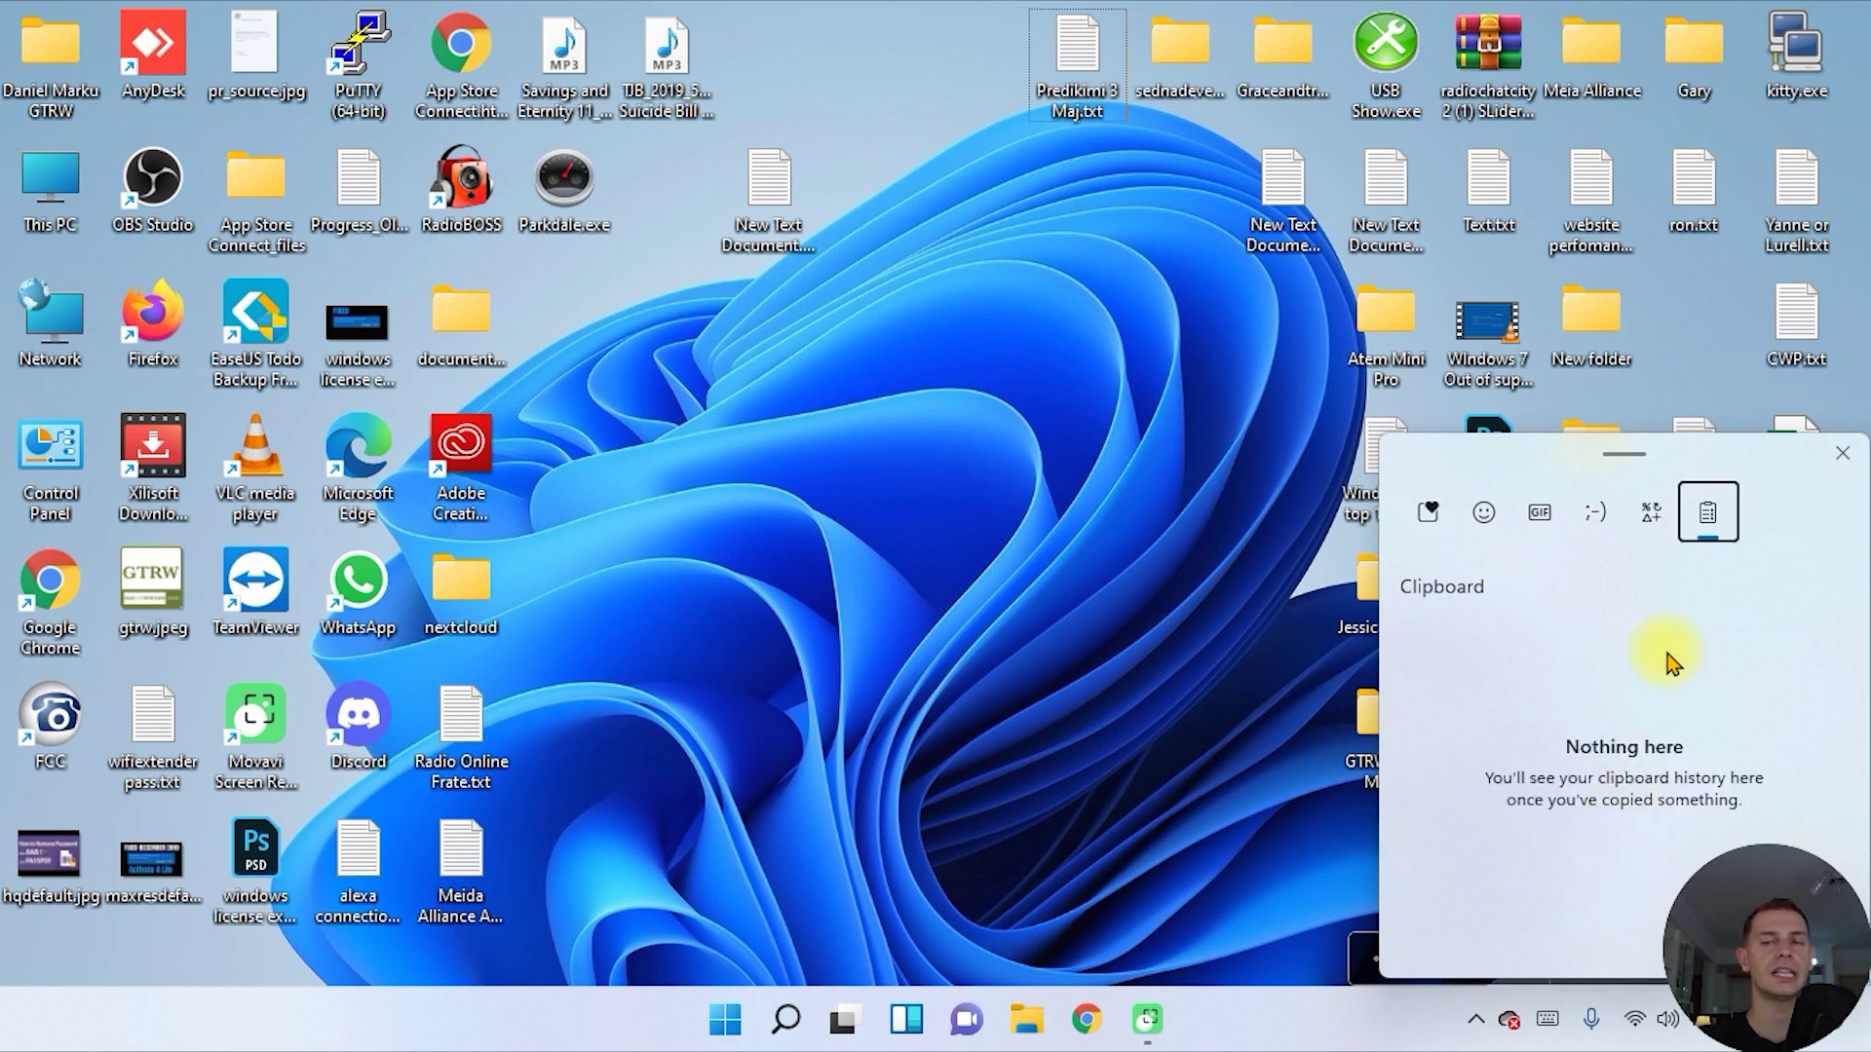
left_click(907, 407)
- Search for notepad and open a new blank Notepad document
key("super")
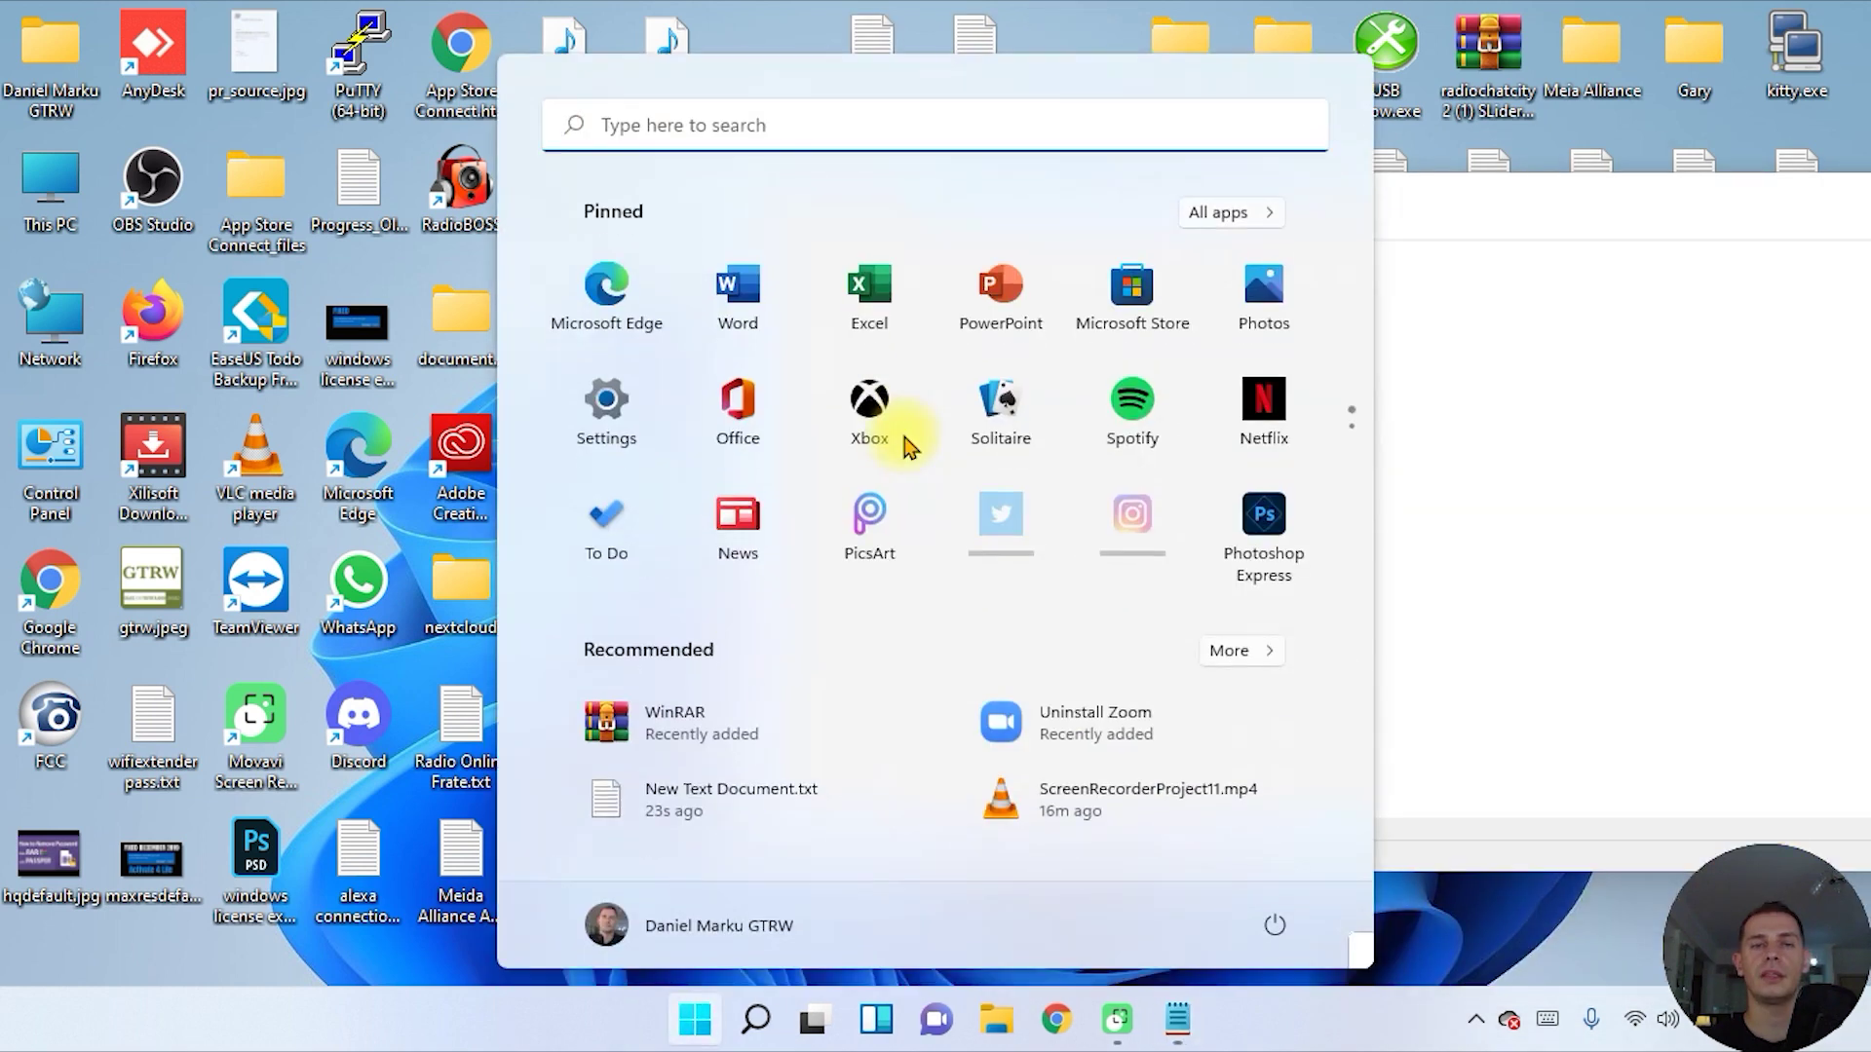
type("notepad")
key("Return")
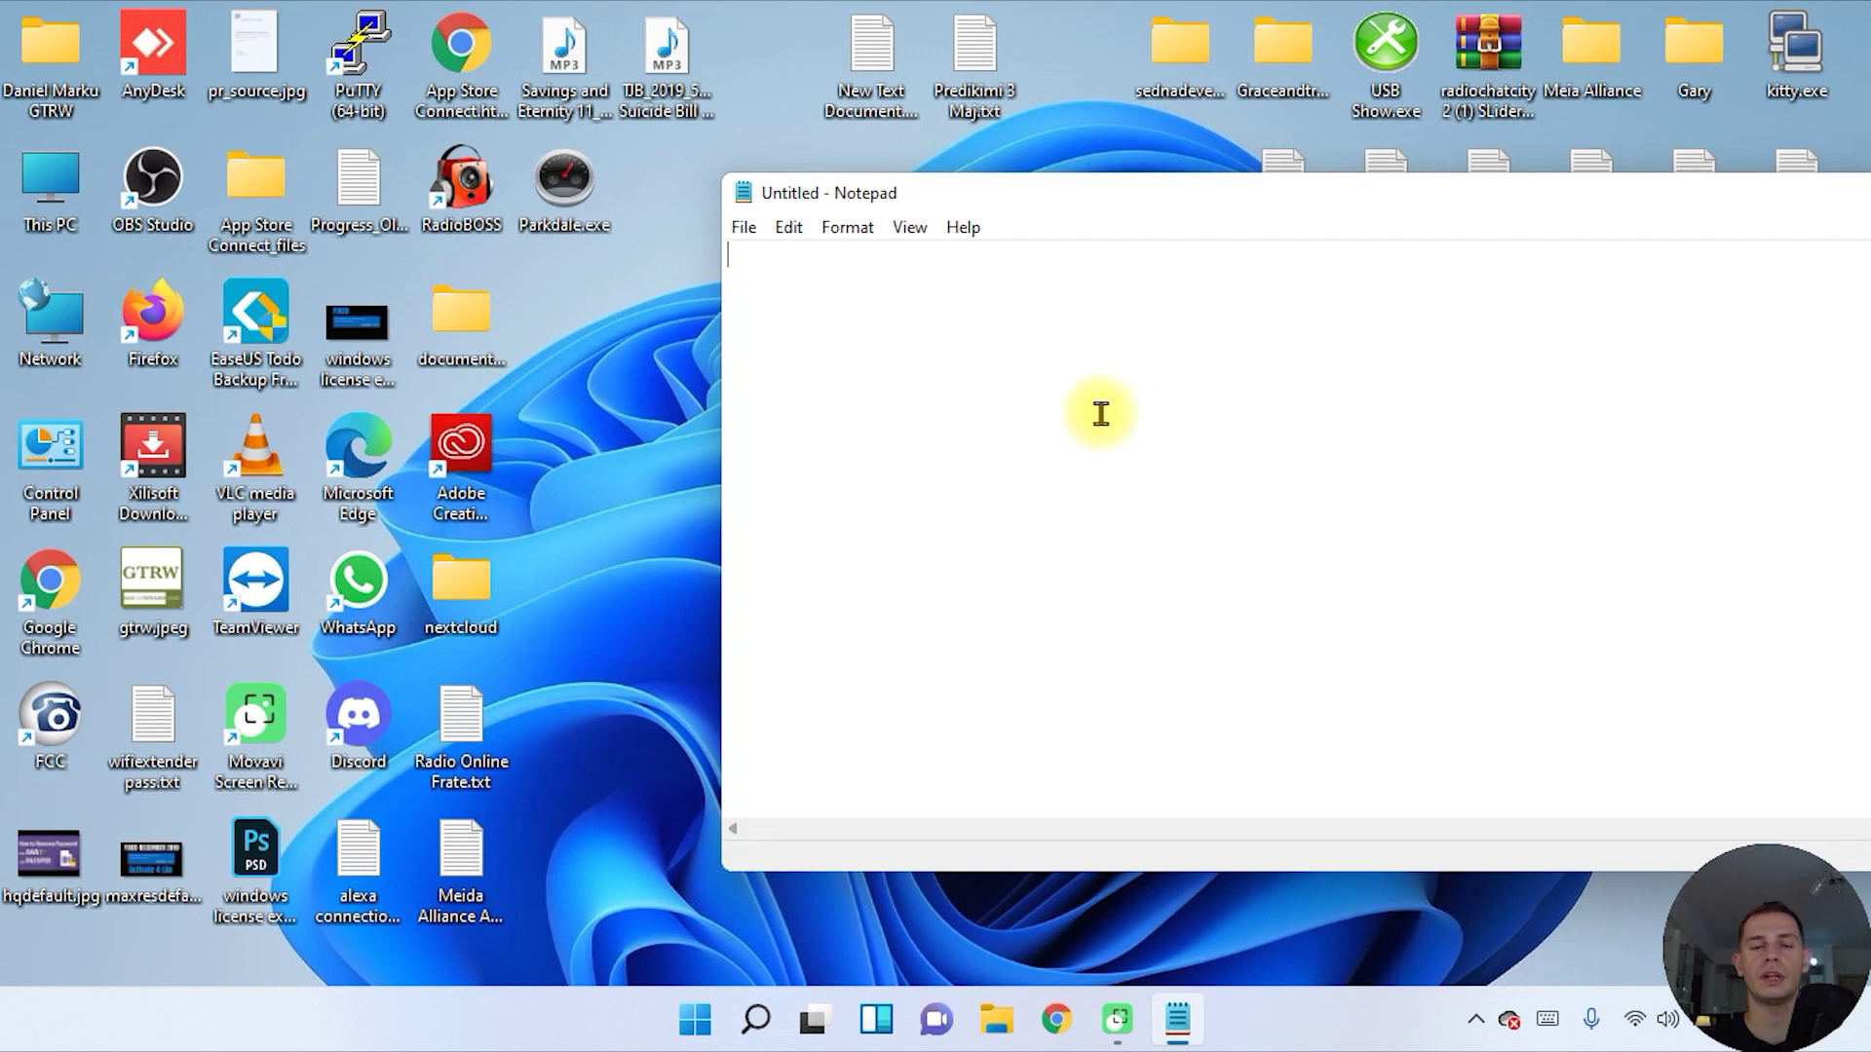
- Paste the clipboard history entry "cpy and paste ! 2" into the blank Notepad document
key("super+v")
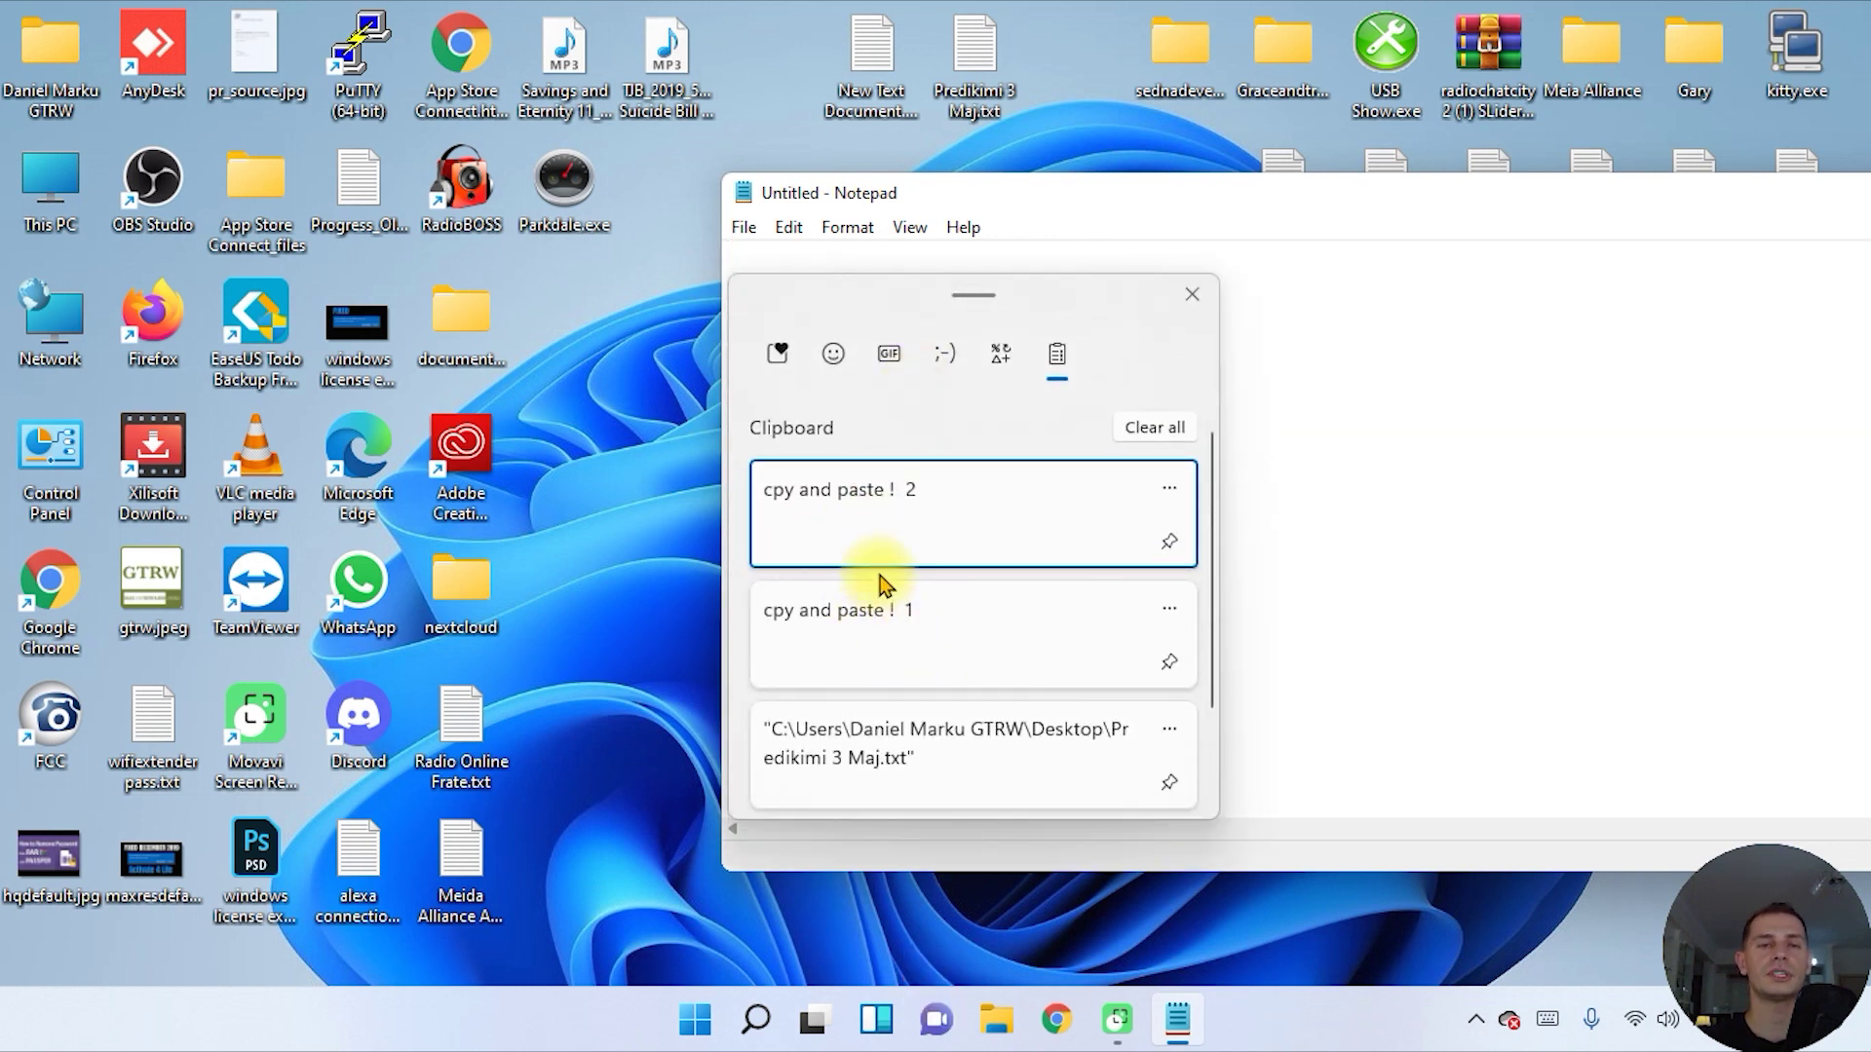
left_click(898, 514)
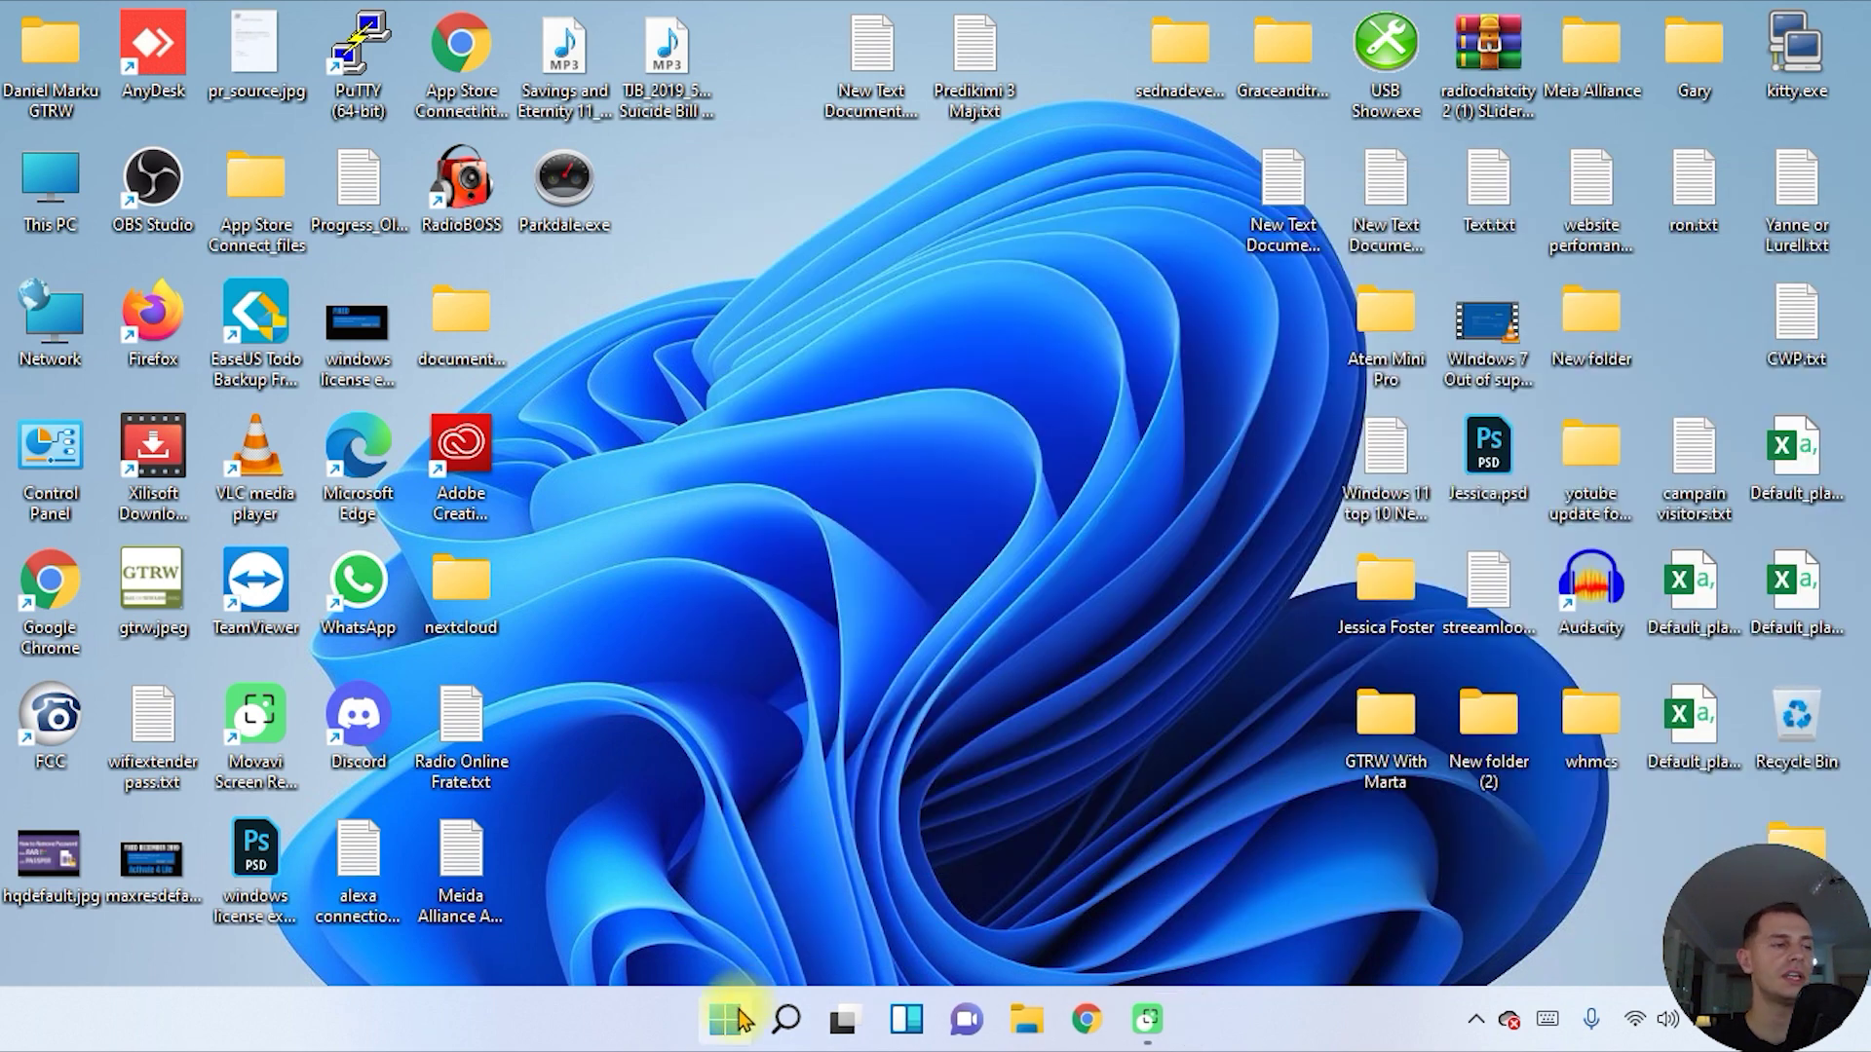
- Search for "sni", open Snip & Sketch, and move its window slightly up and to the right
left_click(729, 1022)
type("sni")
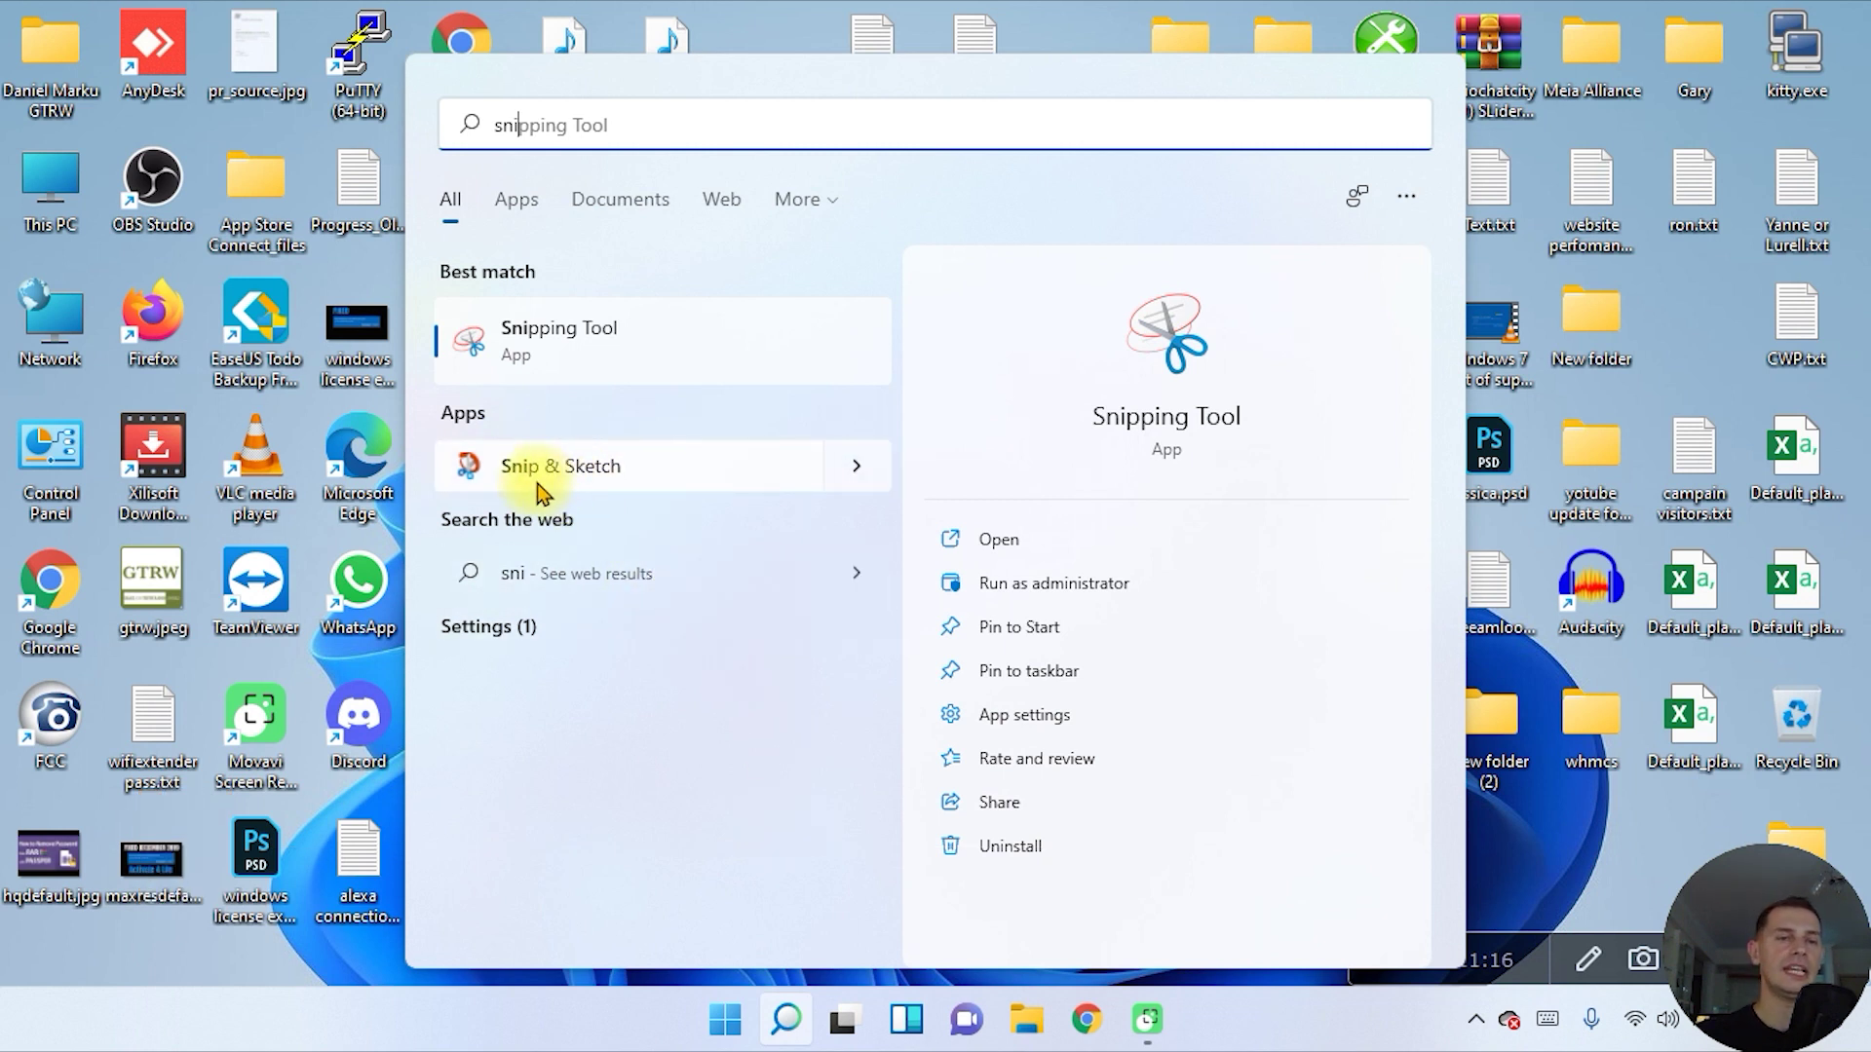
left_click(587, 476)
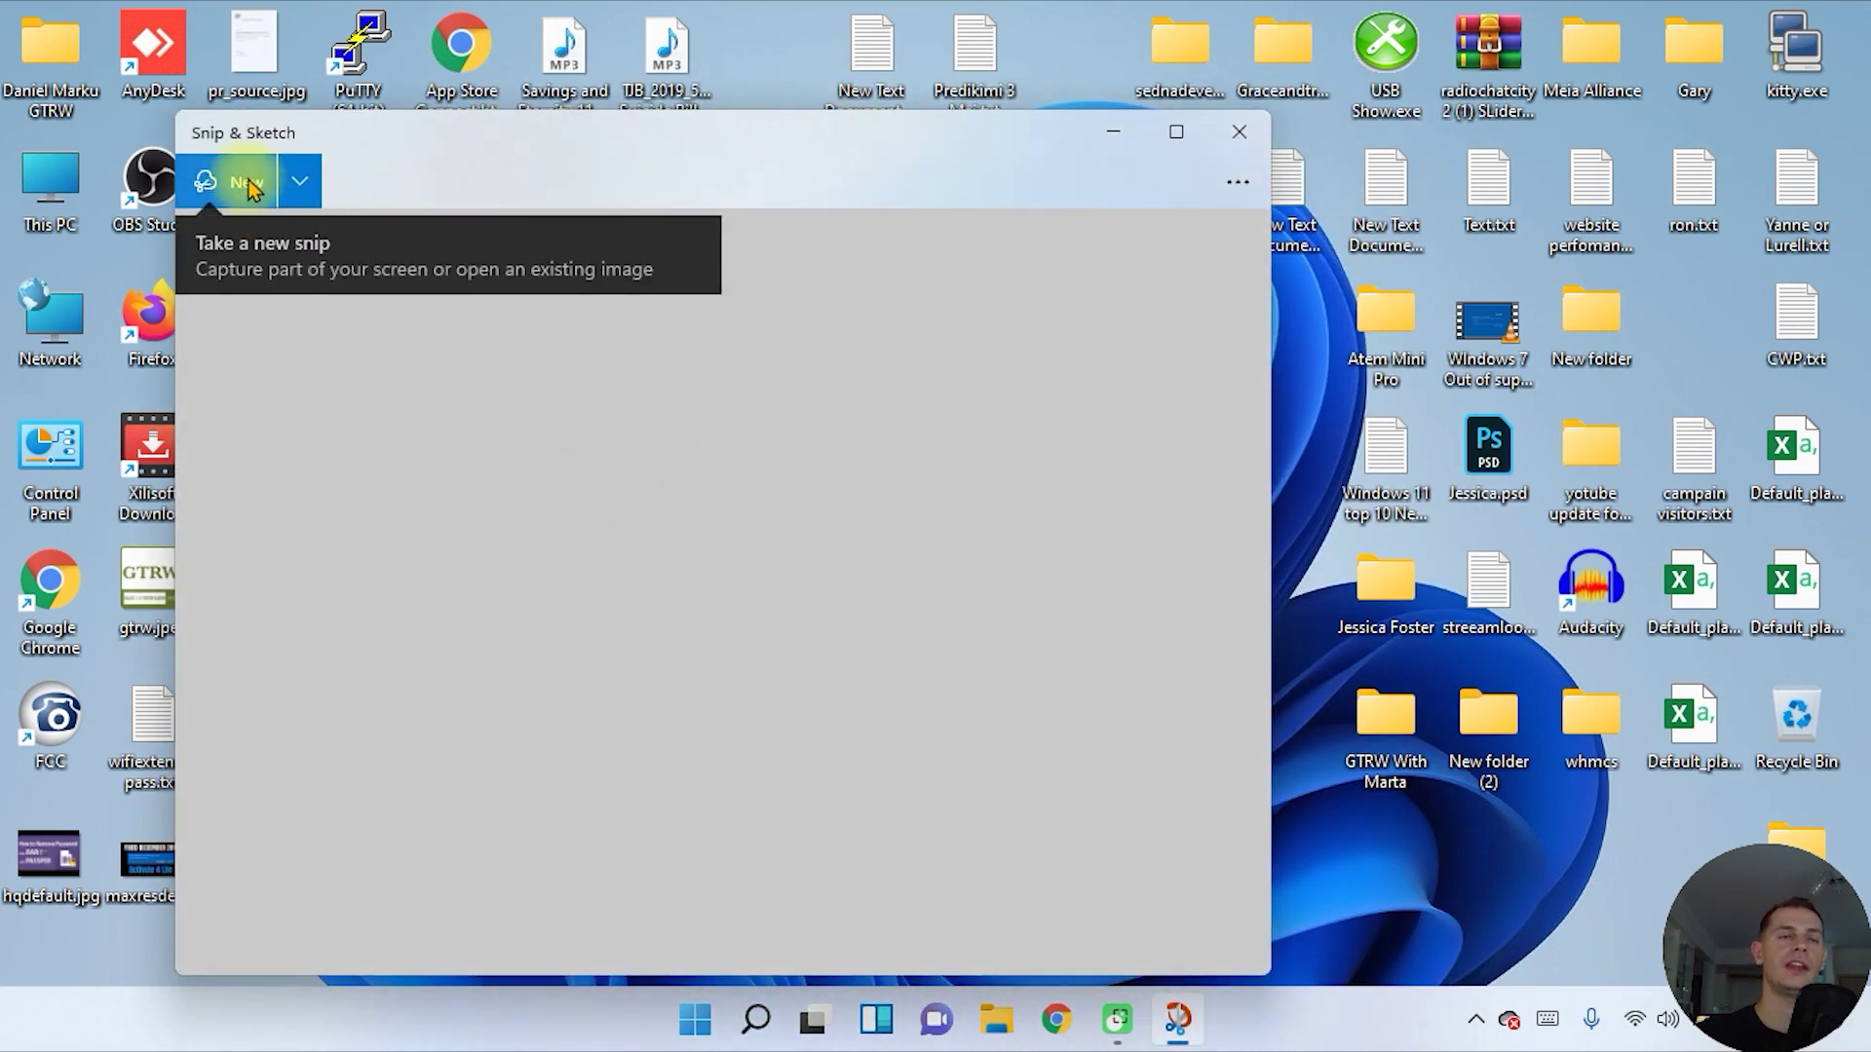
mouse_move(401, 155)
left_mouse_down()
mouse_move(493, 118)
mouse_move(395, 127)
left_mouse_up()
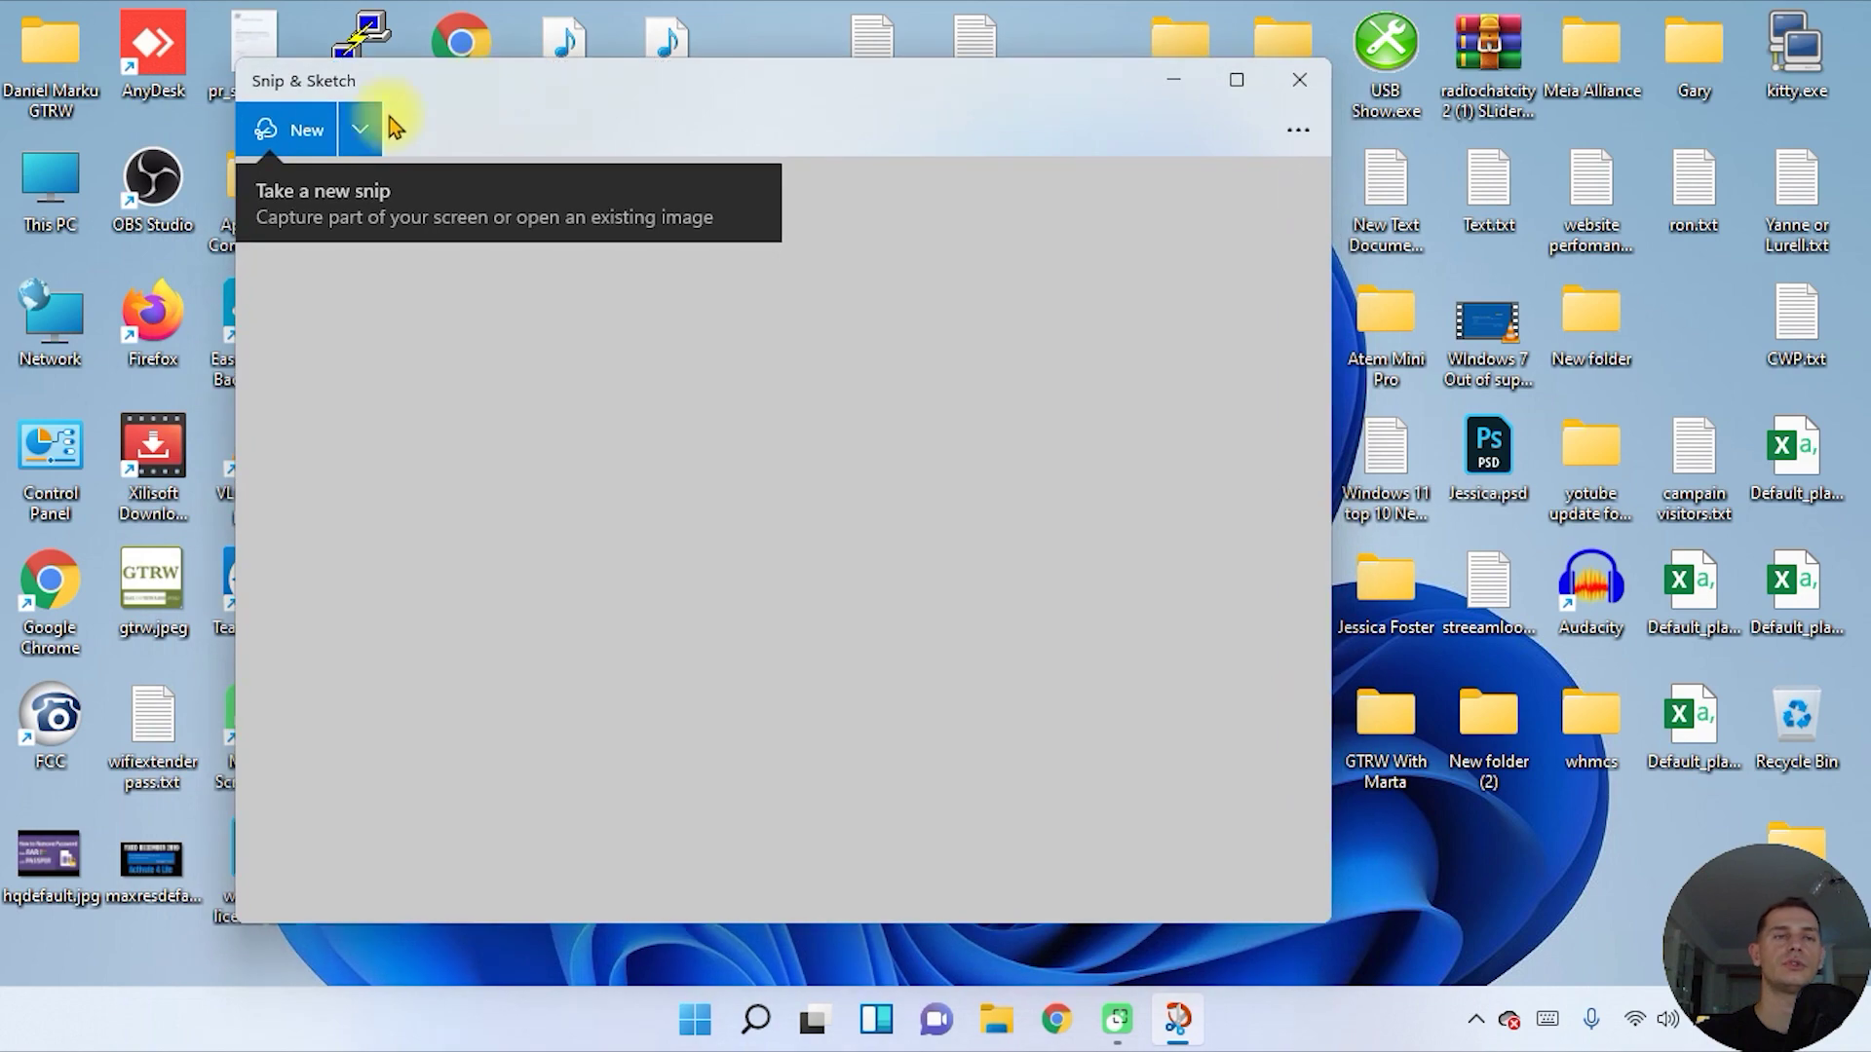
- Take a new freeform snip of an irregular area in the upper part of the desktop
left_click(291, 132)
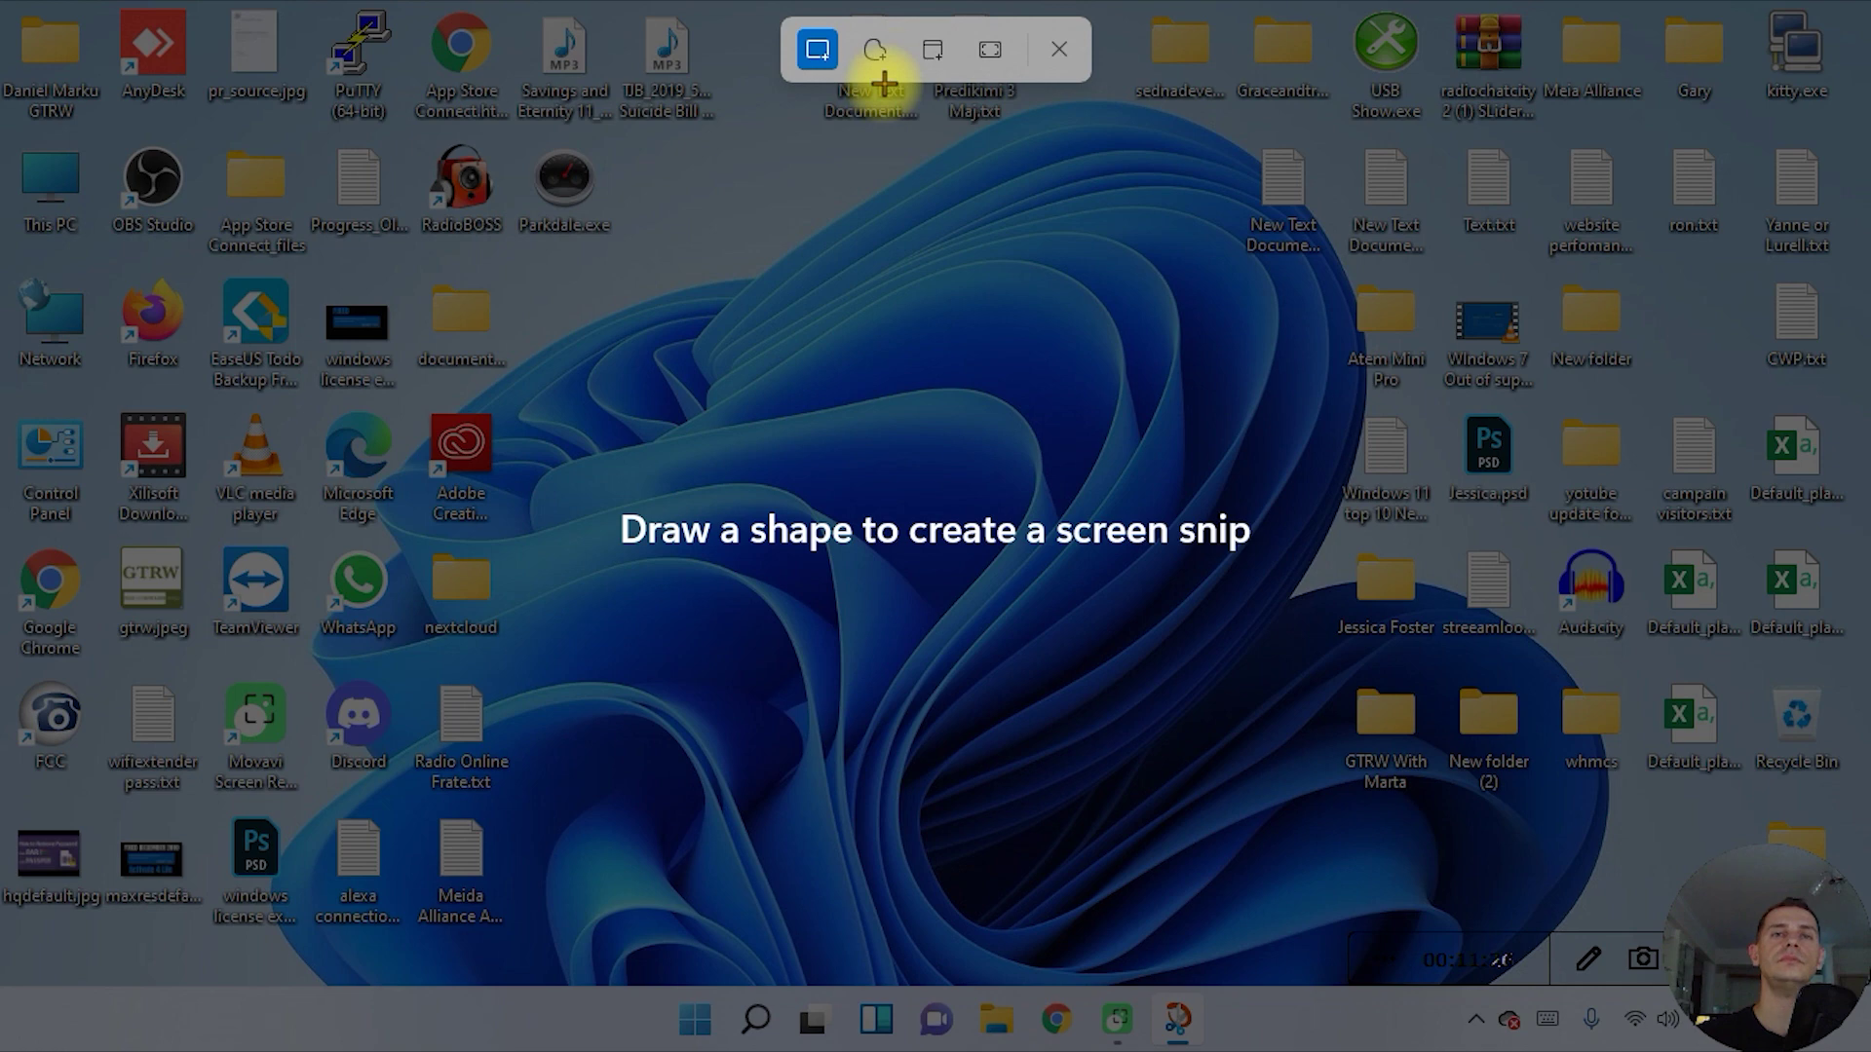
left_click(877, 50)
mouse_move(679, 221)
left_mouse_down()
mouse_move(890, 614)
mouse_move(1198, 188)
mouse_move(764, 117)
mouse_move(590, 290)
mouse_move(546, 54)
mouse_move(773, 342)
mouse_move(562, 58)
mouse_move(590, 44)
left_mouse_up()
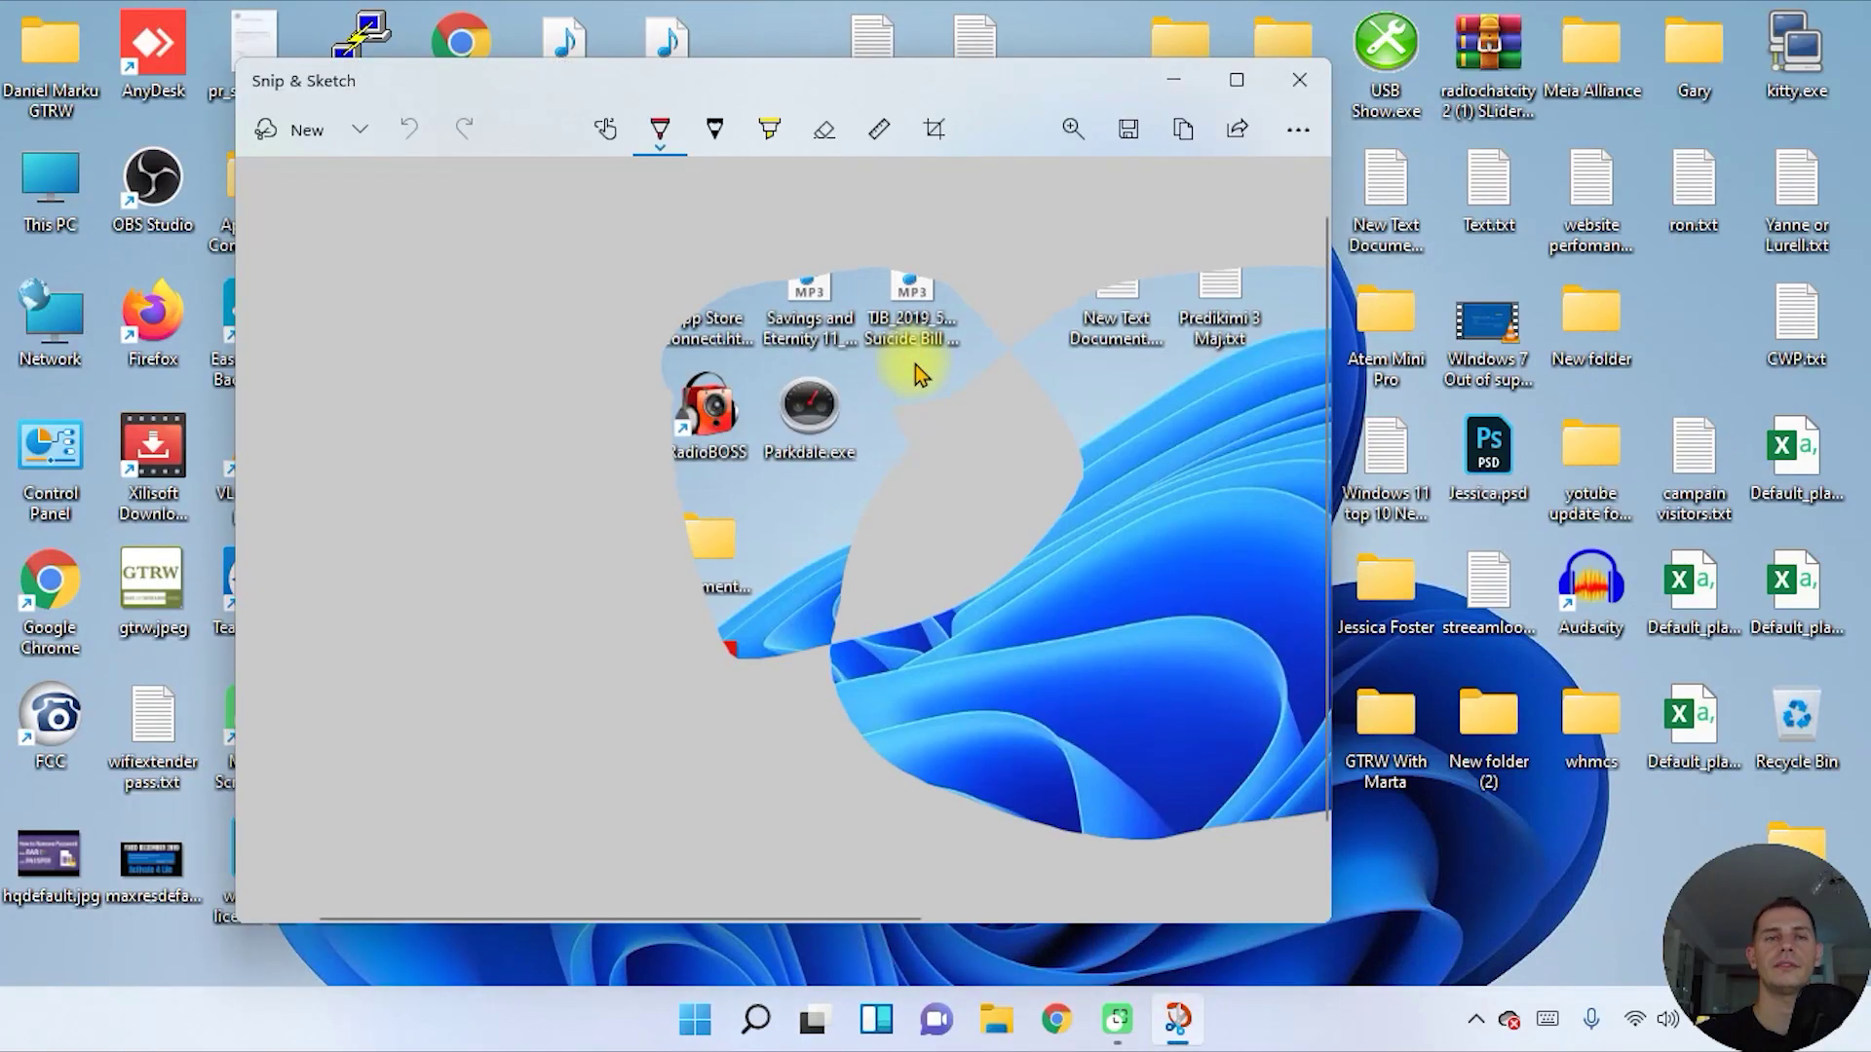
- Take a new snip covering the entire screen, and close Snip & Sketch
left_click(295, 130)
left_click(821, 57)
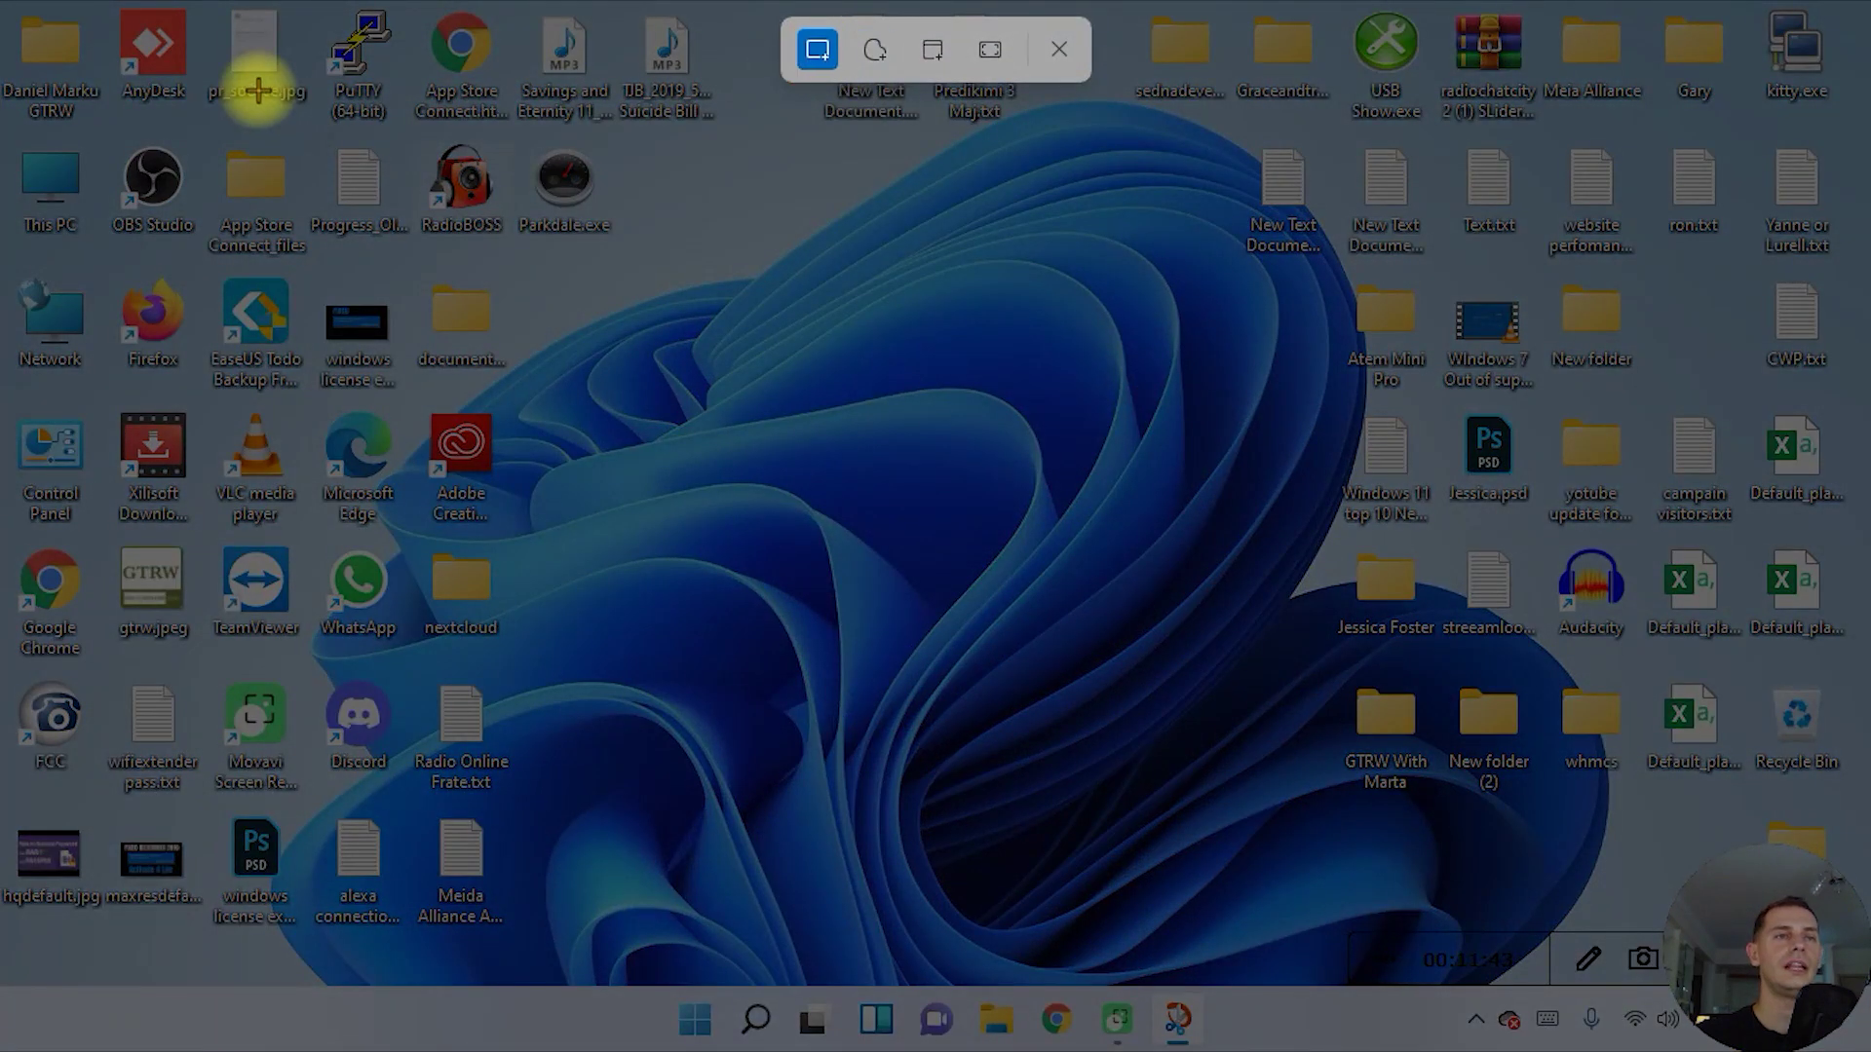
left_click_drag(3, 3, 353, 493)
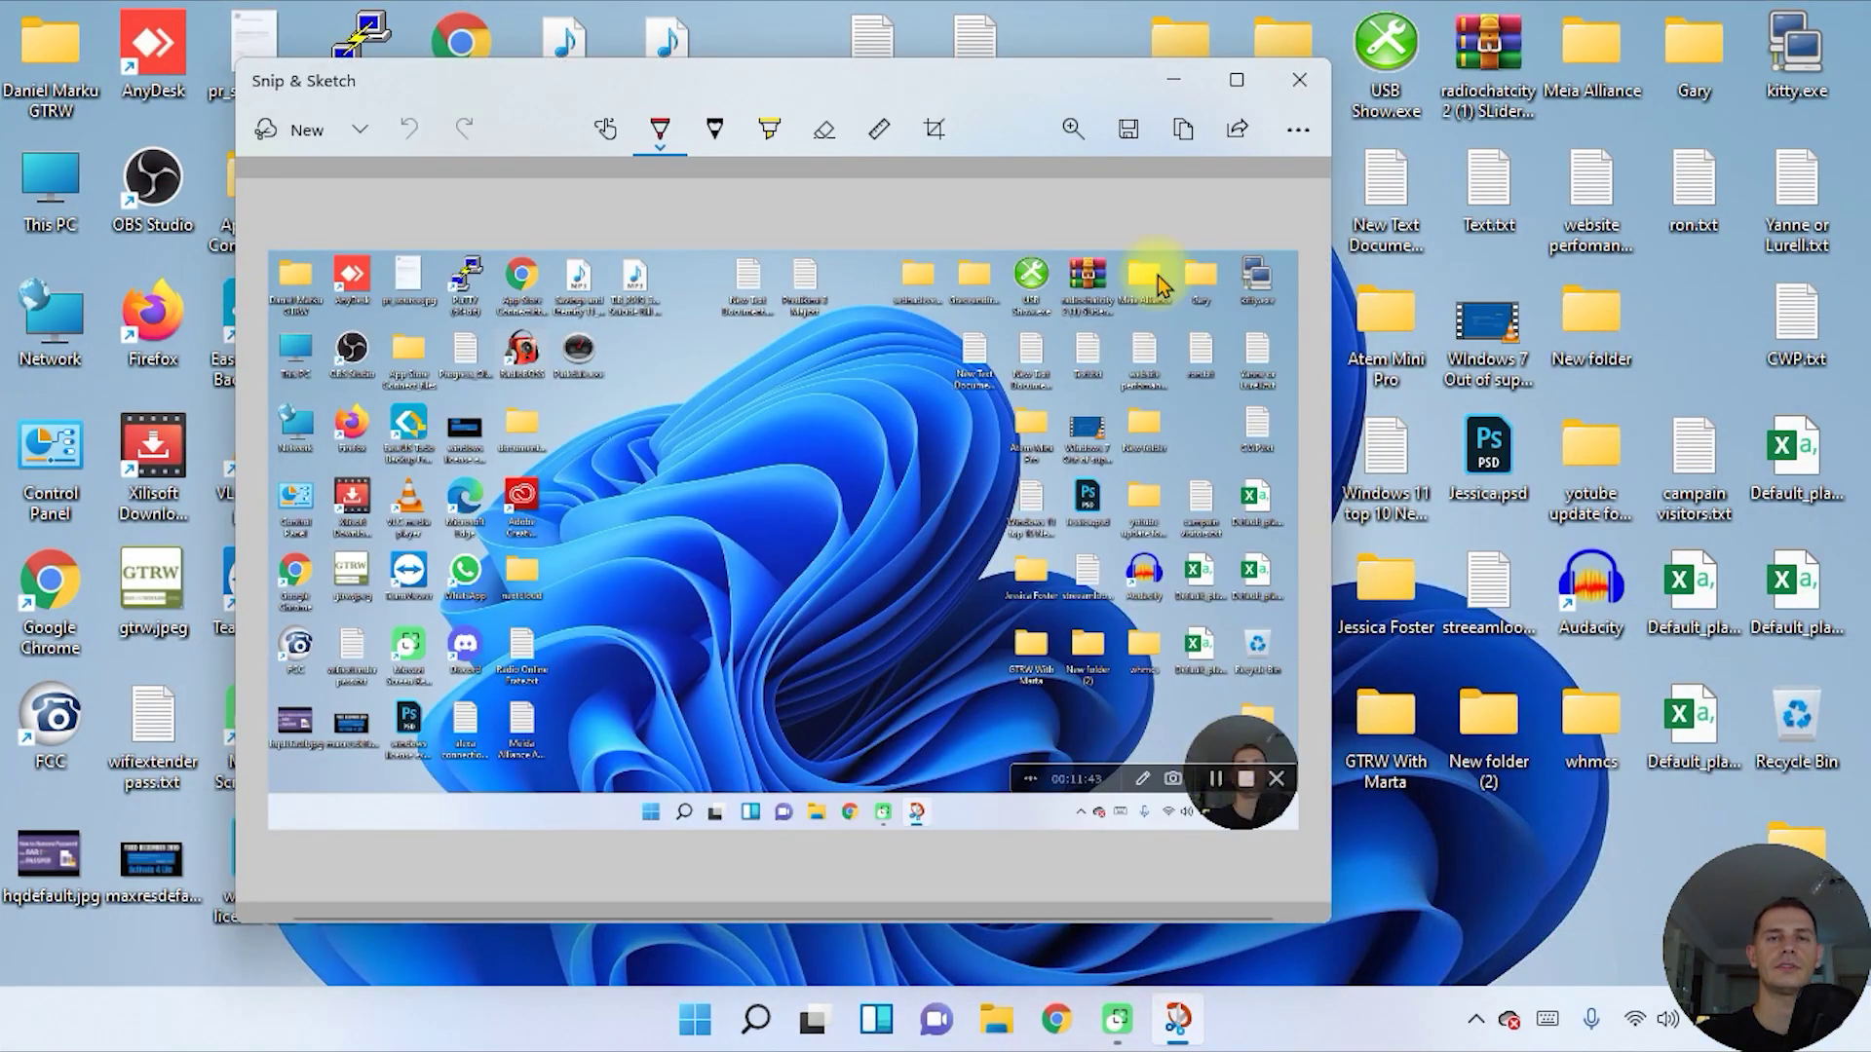
mouse_move(1243, 84)
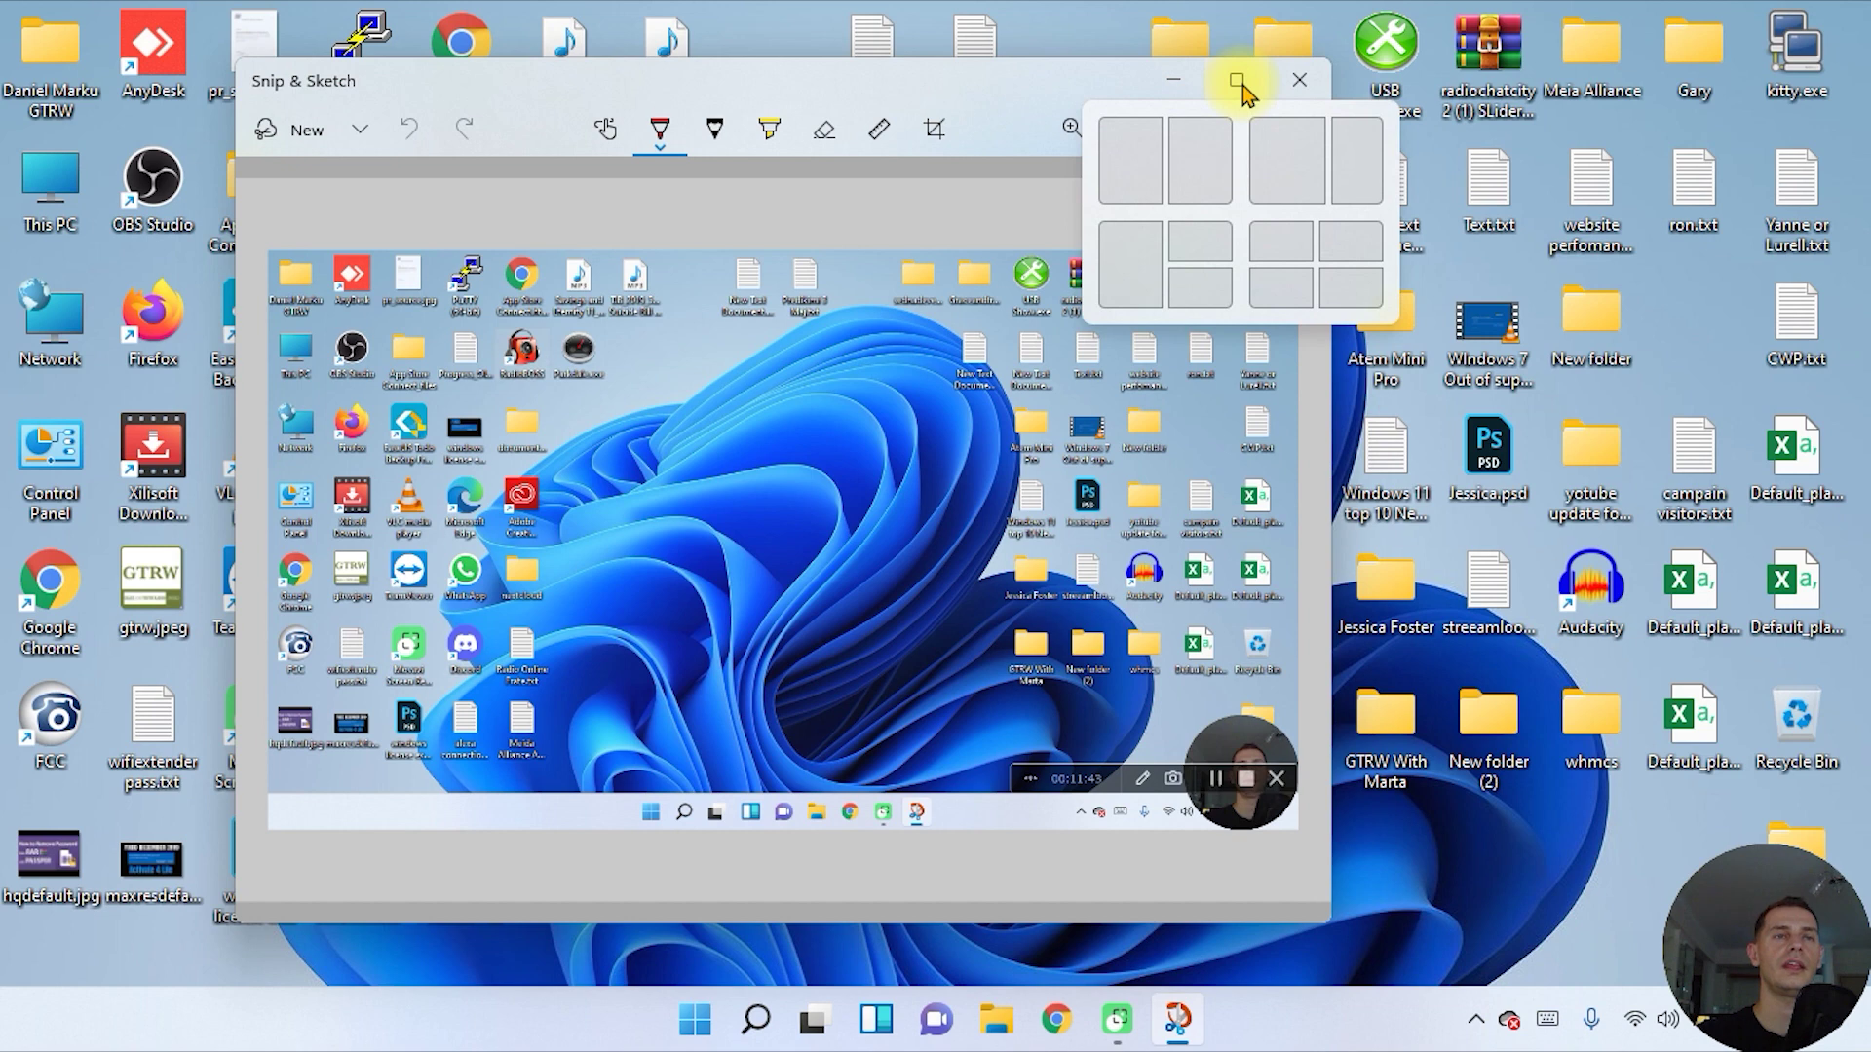
left_click(1299, 80)
- Open the Keyboard page of the Accessibility settings in Windows Settings
key("super")
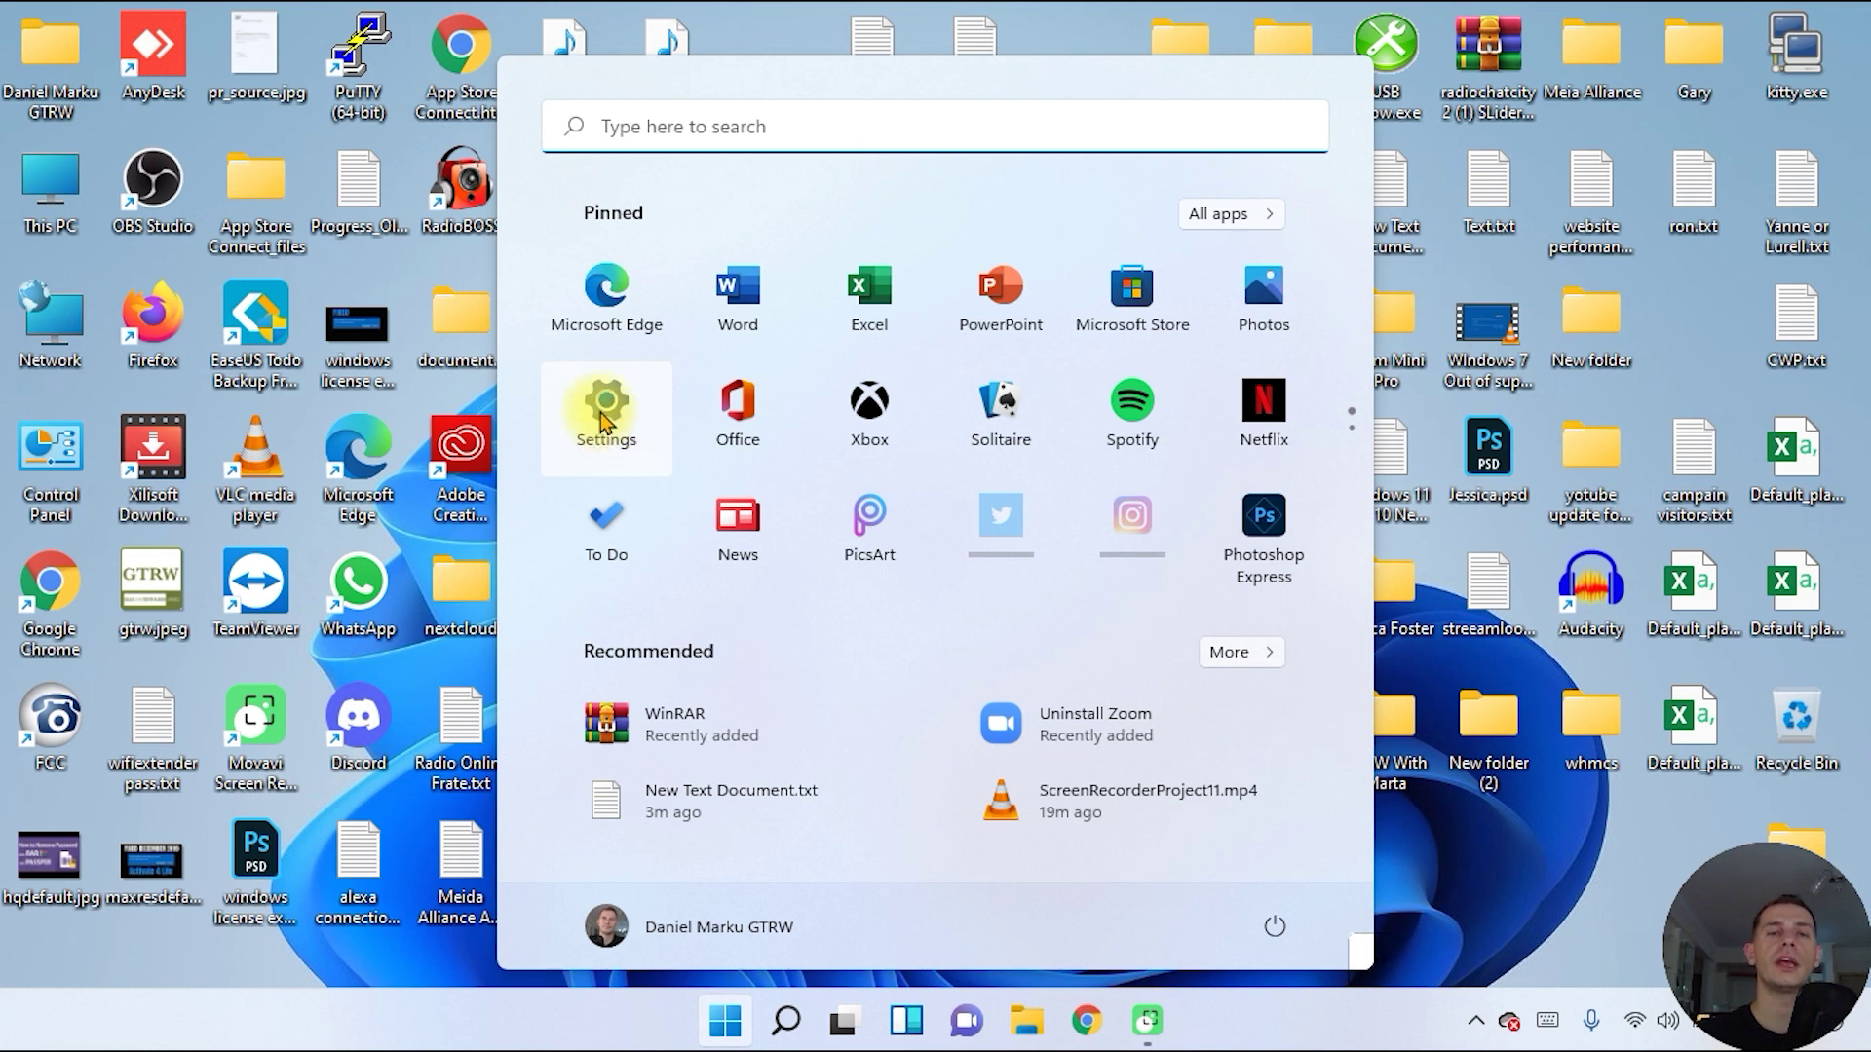
left_click(601, 414)
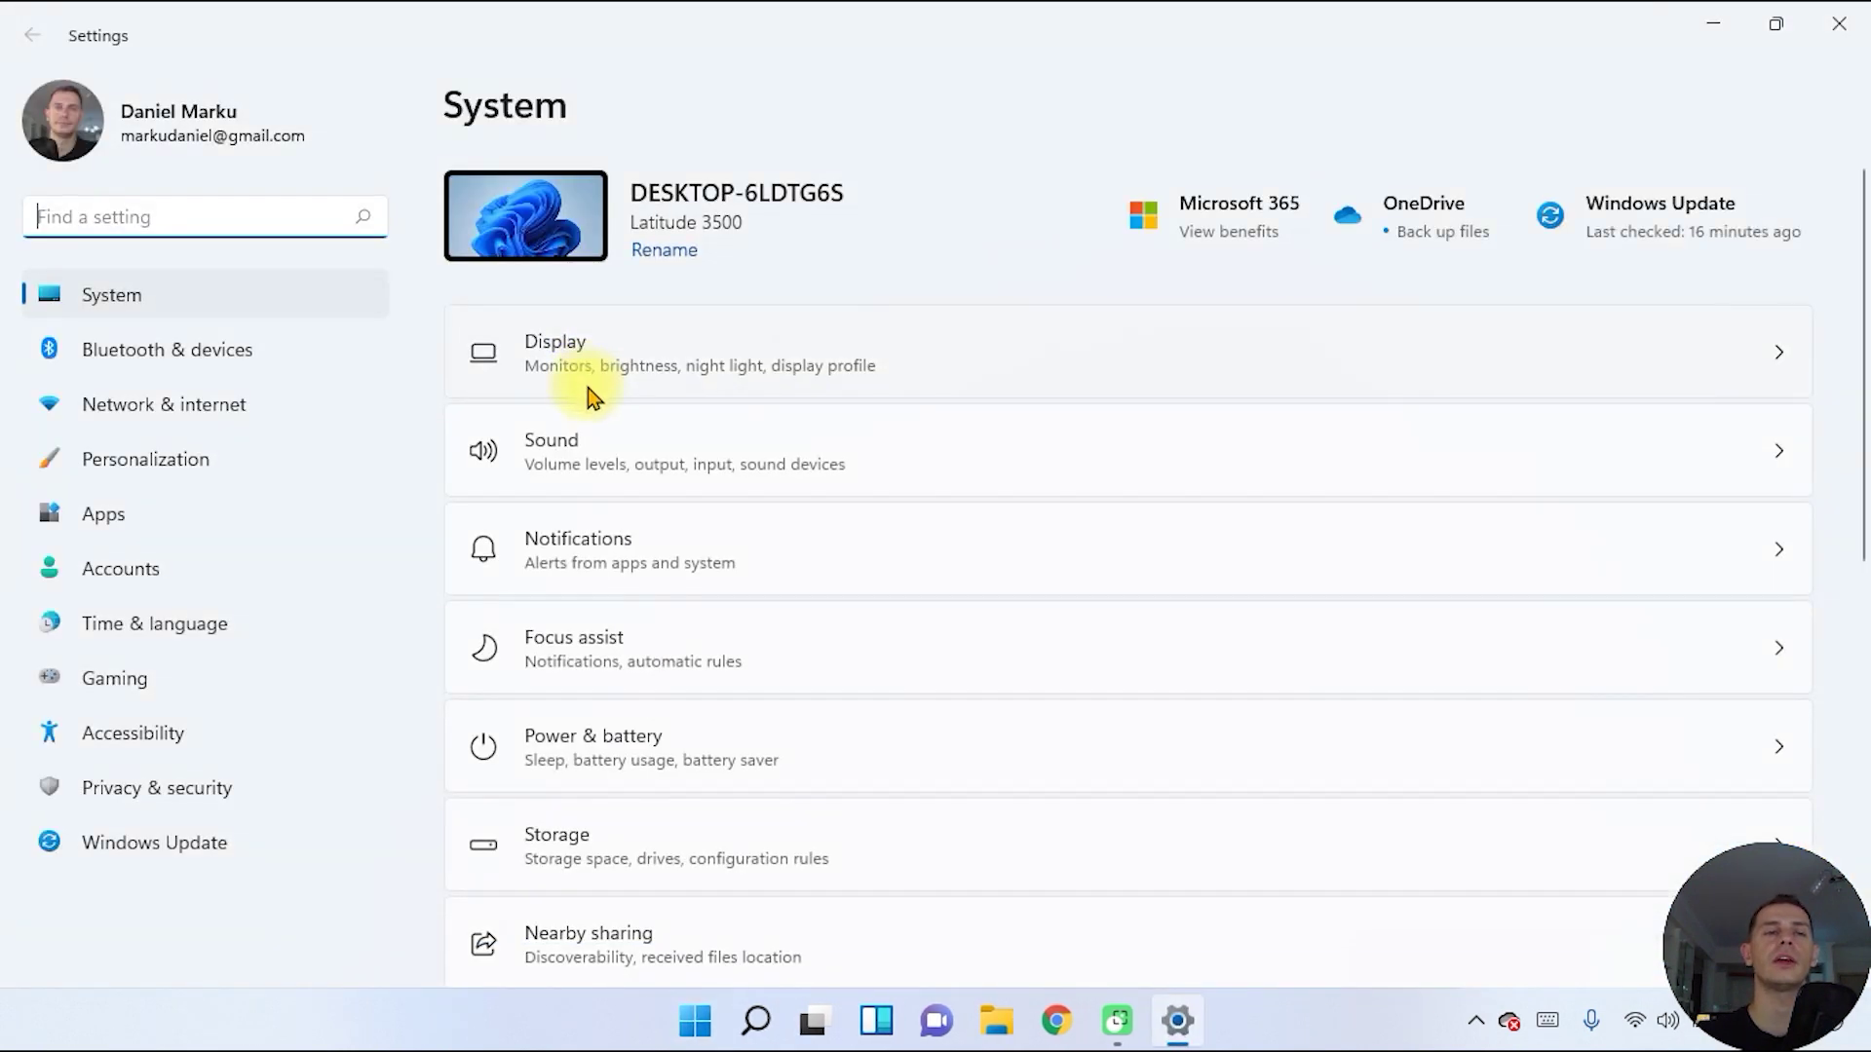
left_click(142, 735)
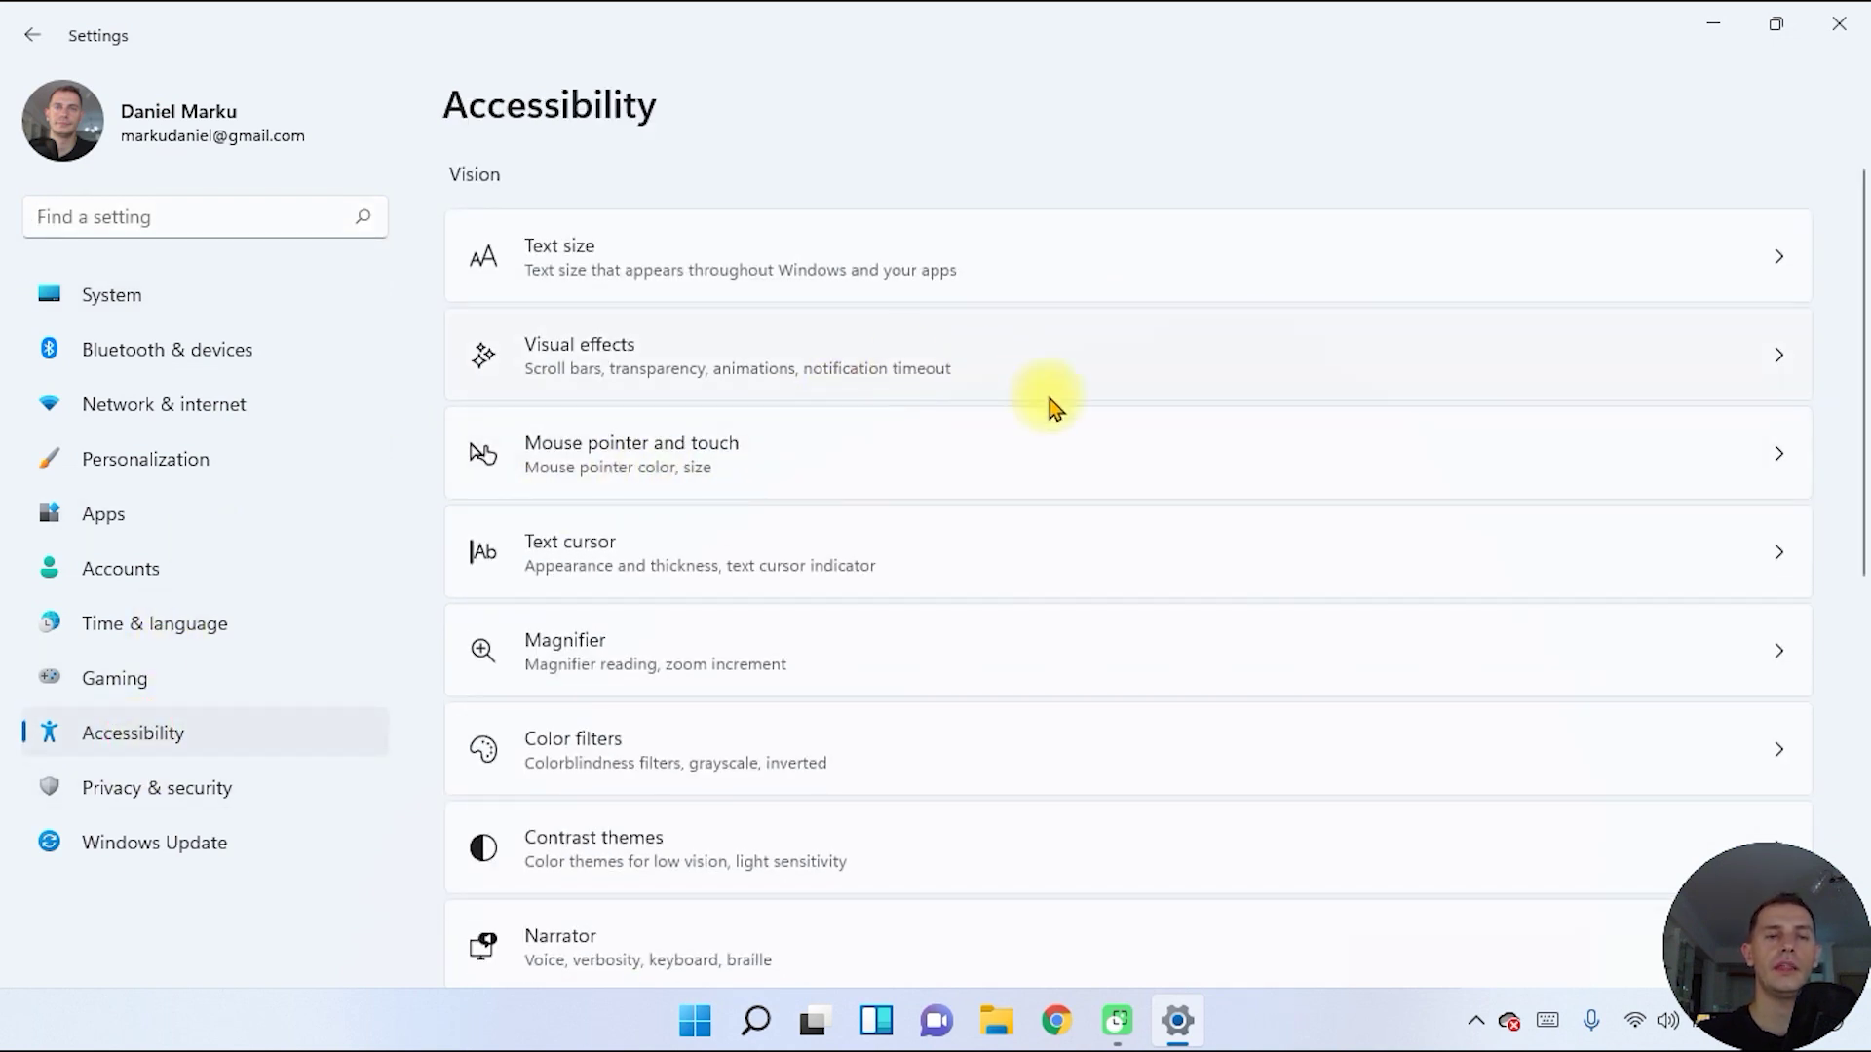
scroll(1050, 482, "down", 2)
scroll(1049, 483, "down", 6)
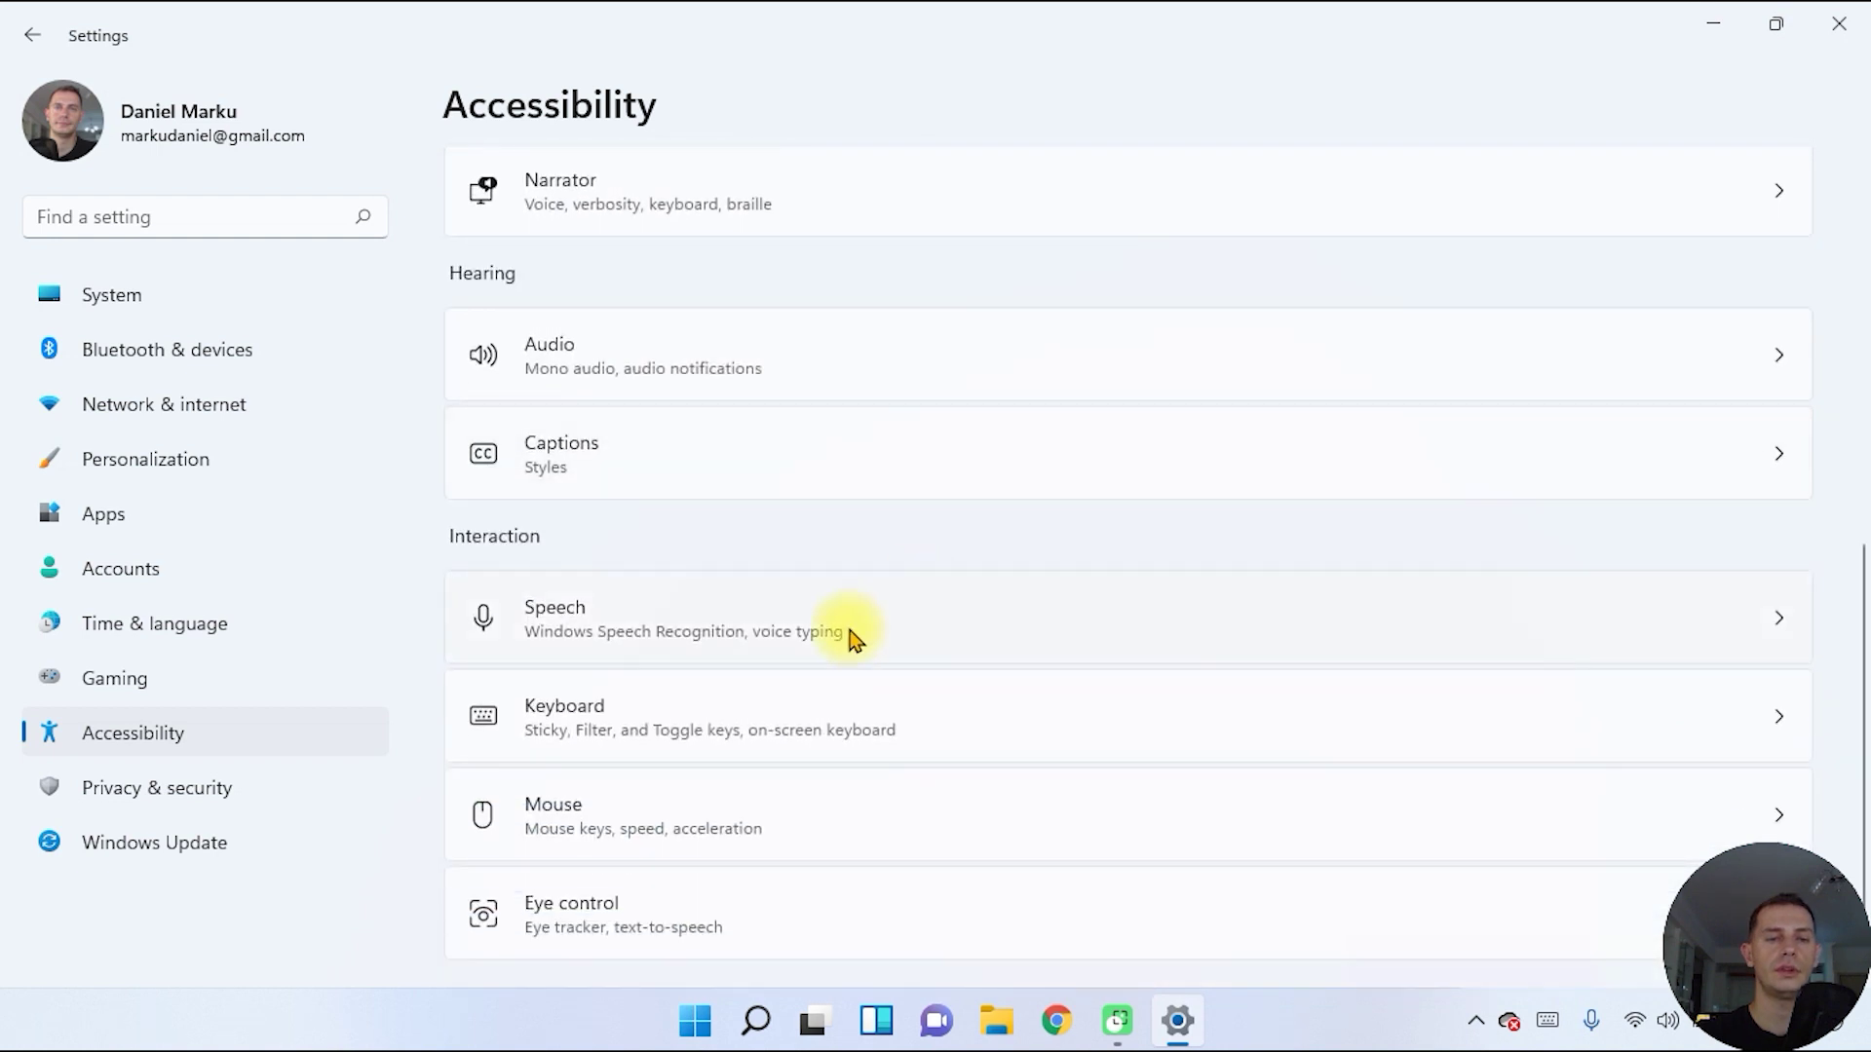
left_click(610, 718)
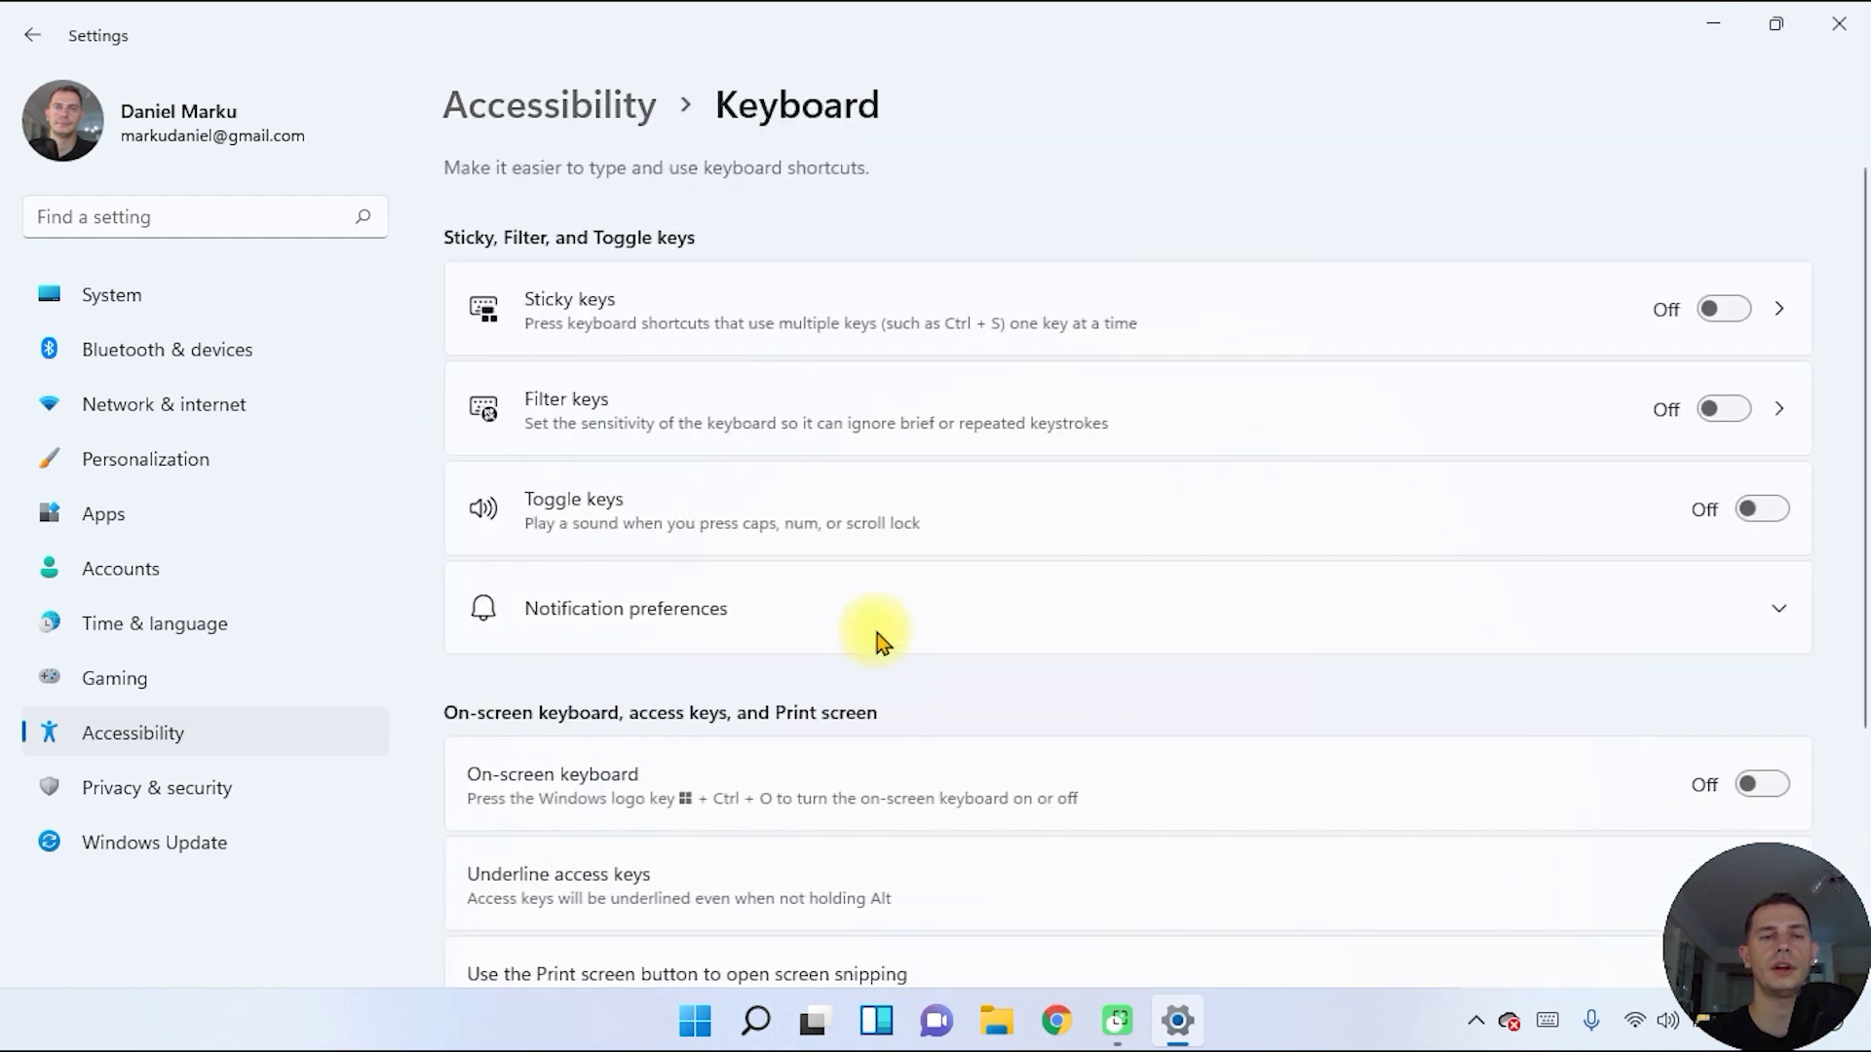
- Ensure the Print screen button is set to open screen snipping in the restored Settings window, and try it out
key("super+Down")
scroll(786, 488, "down", 5)
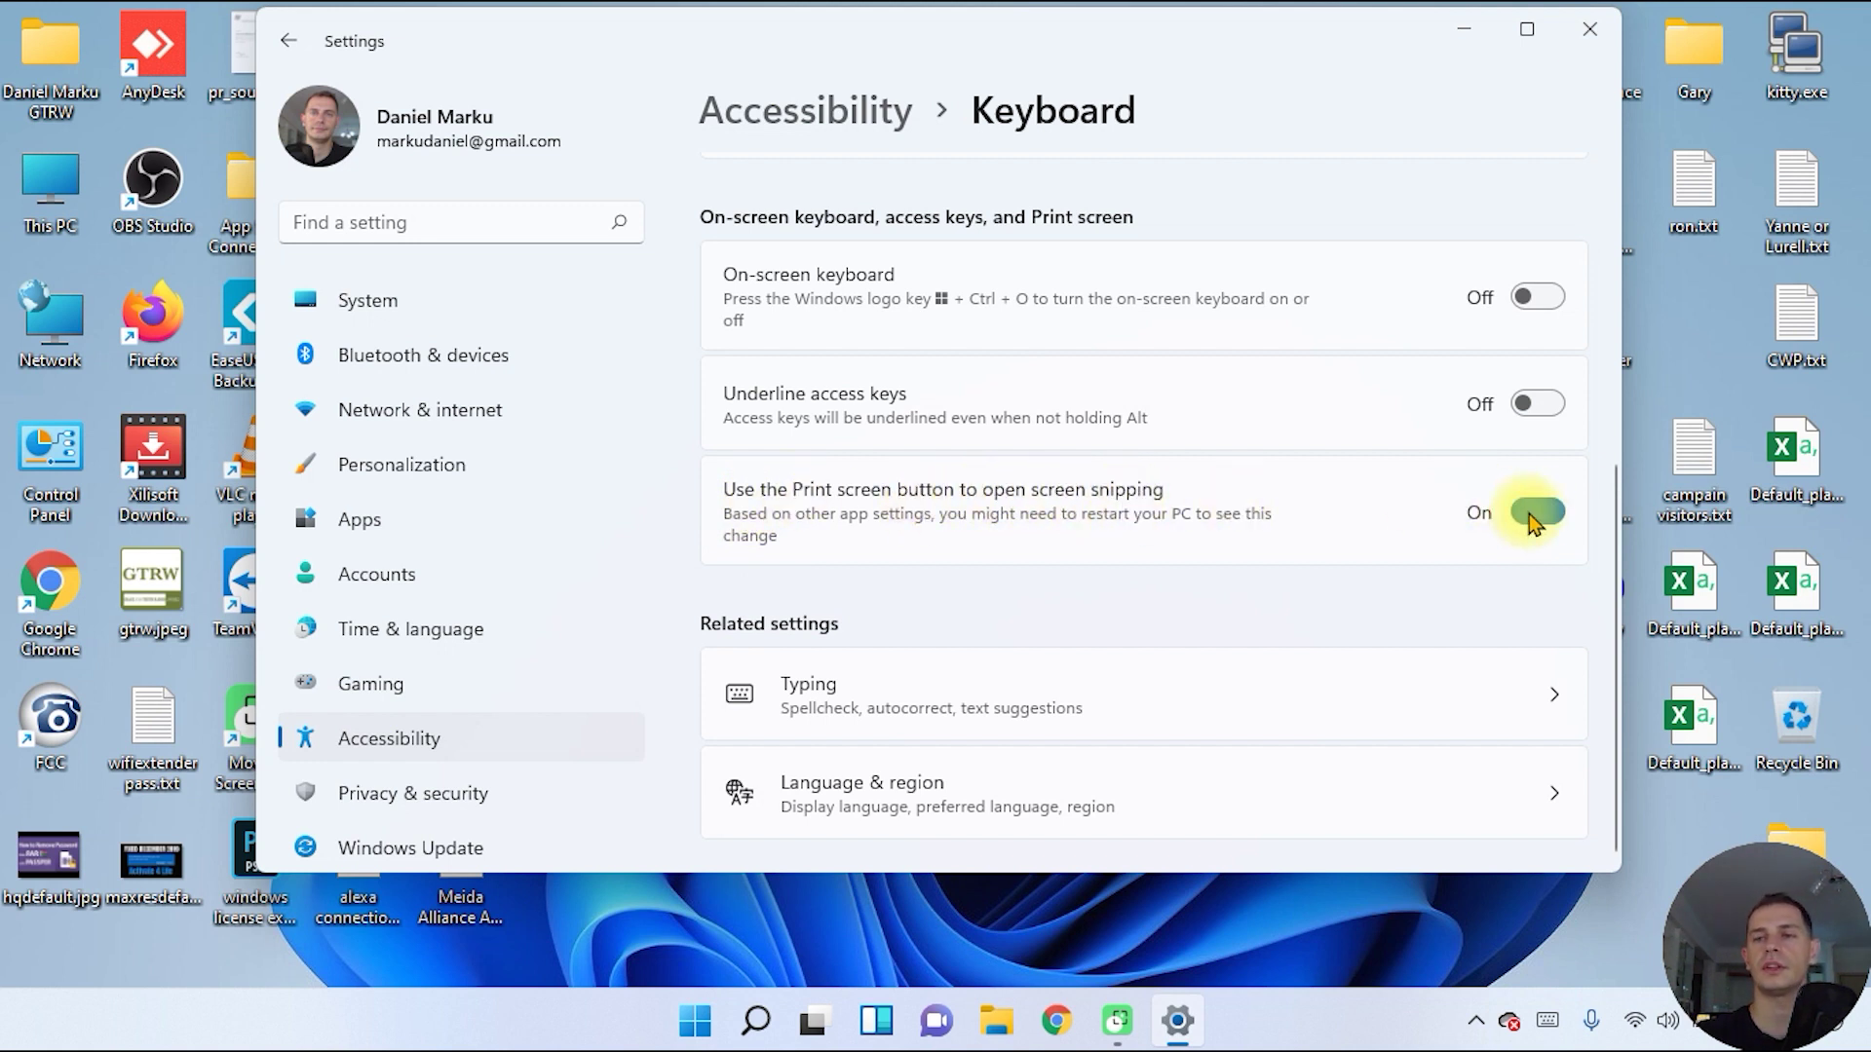
key("Print")
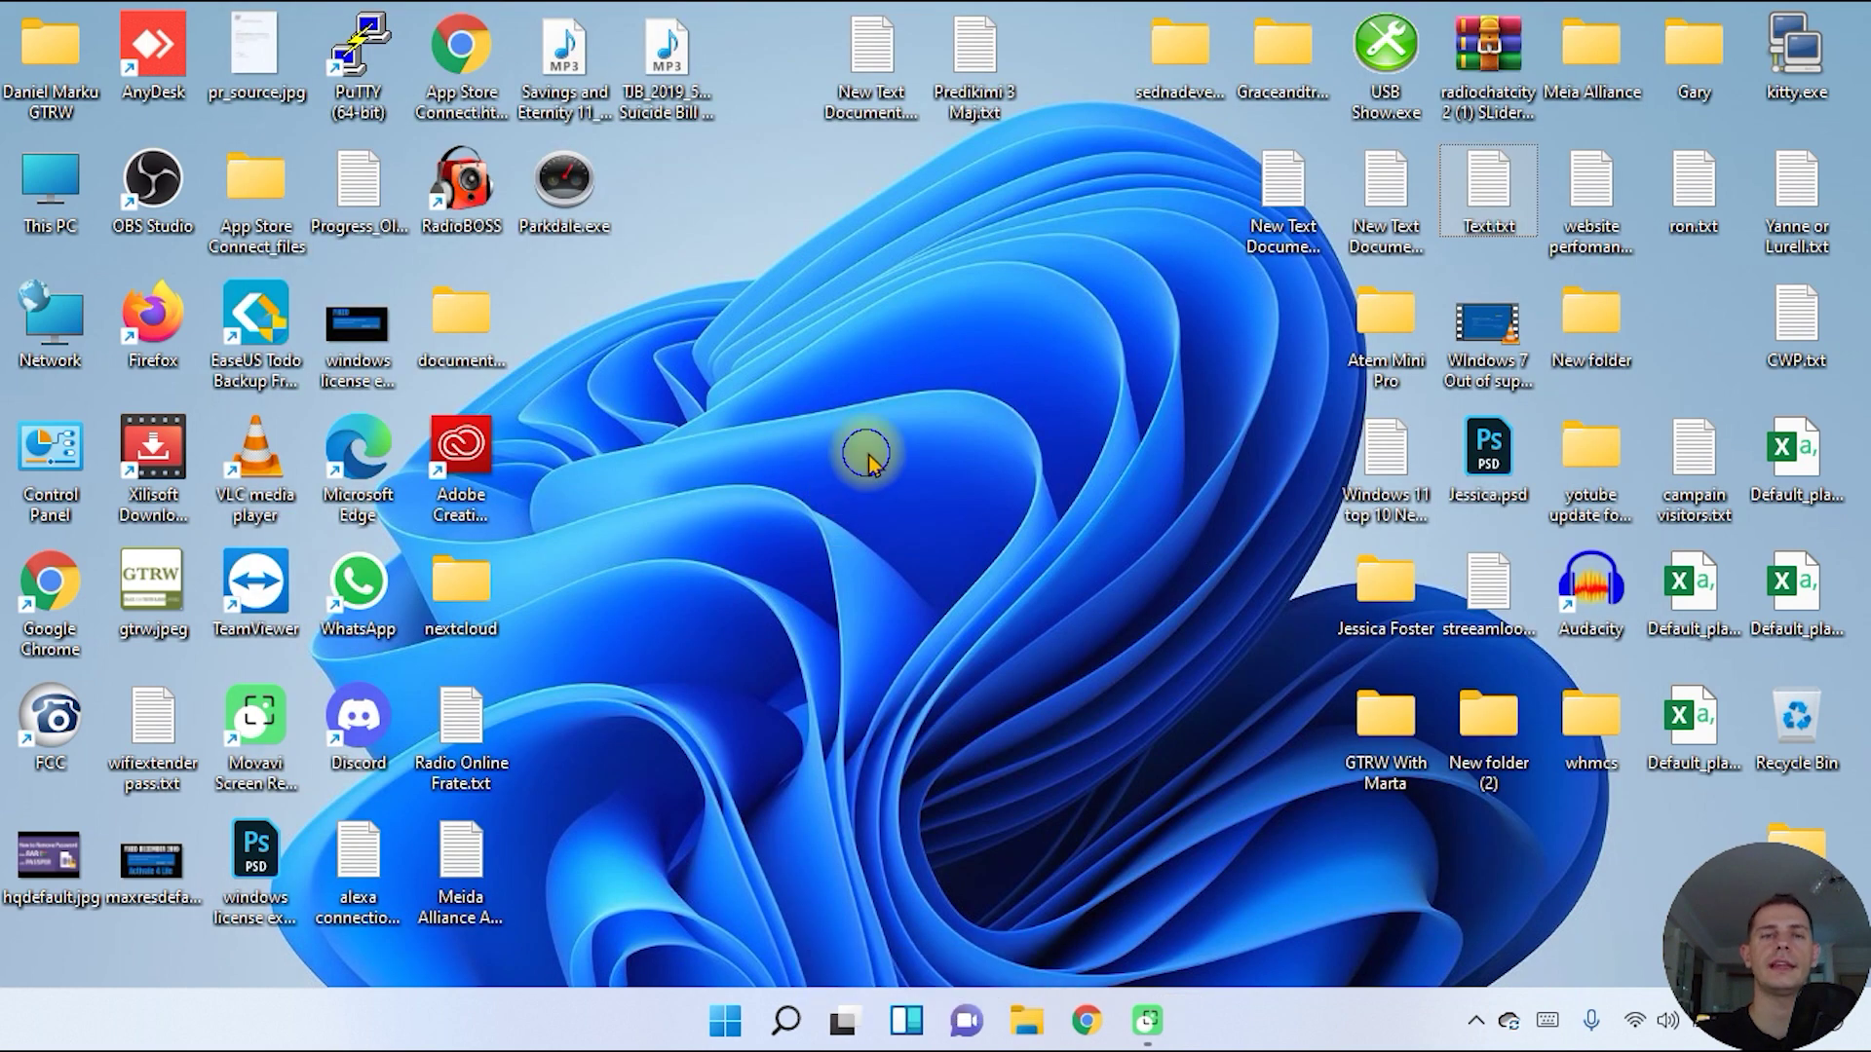
right_click(870, 454)
key("Escape")
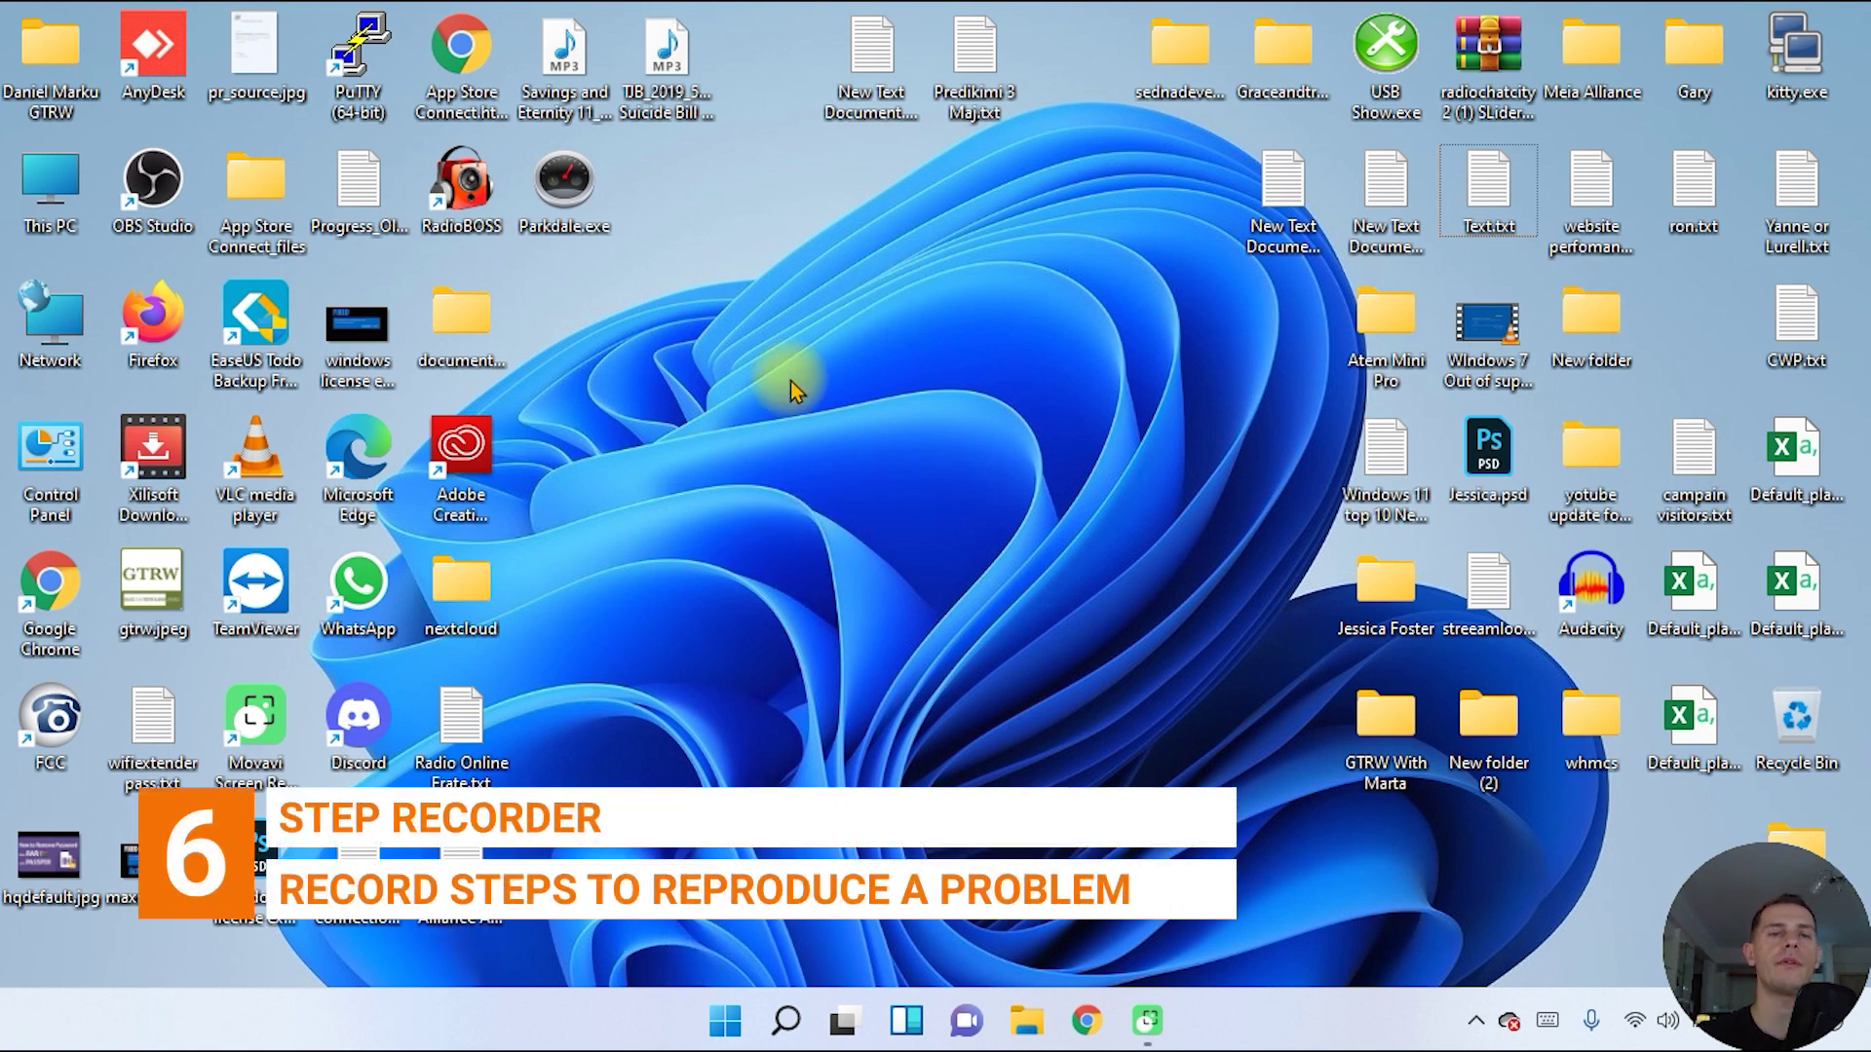
right_click(869, 431)
key("Escape")
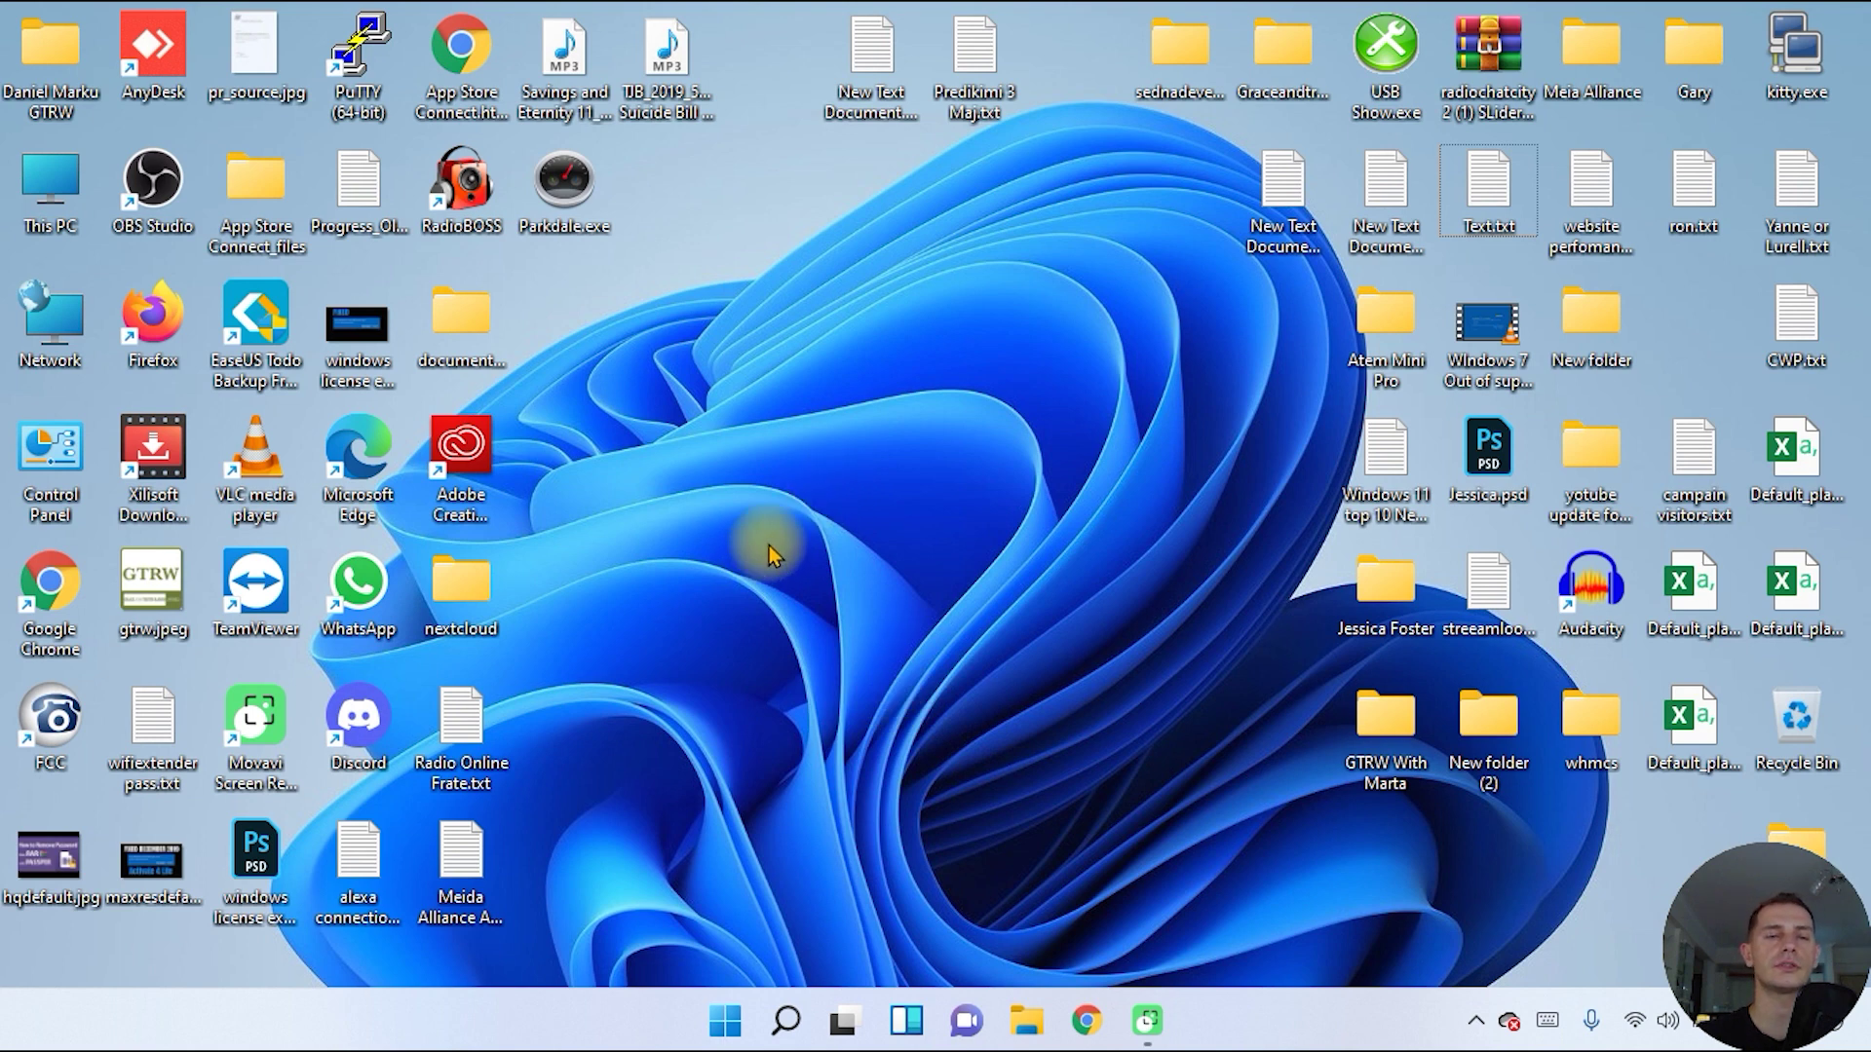
- Search for "step", open Steps Recorder, and start a recording with its window moved slightly left
left_click(724, 1023)
type("s")
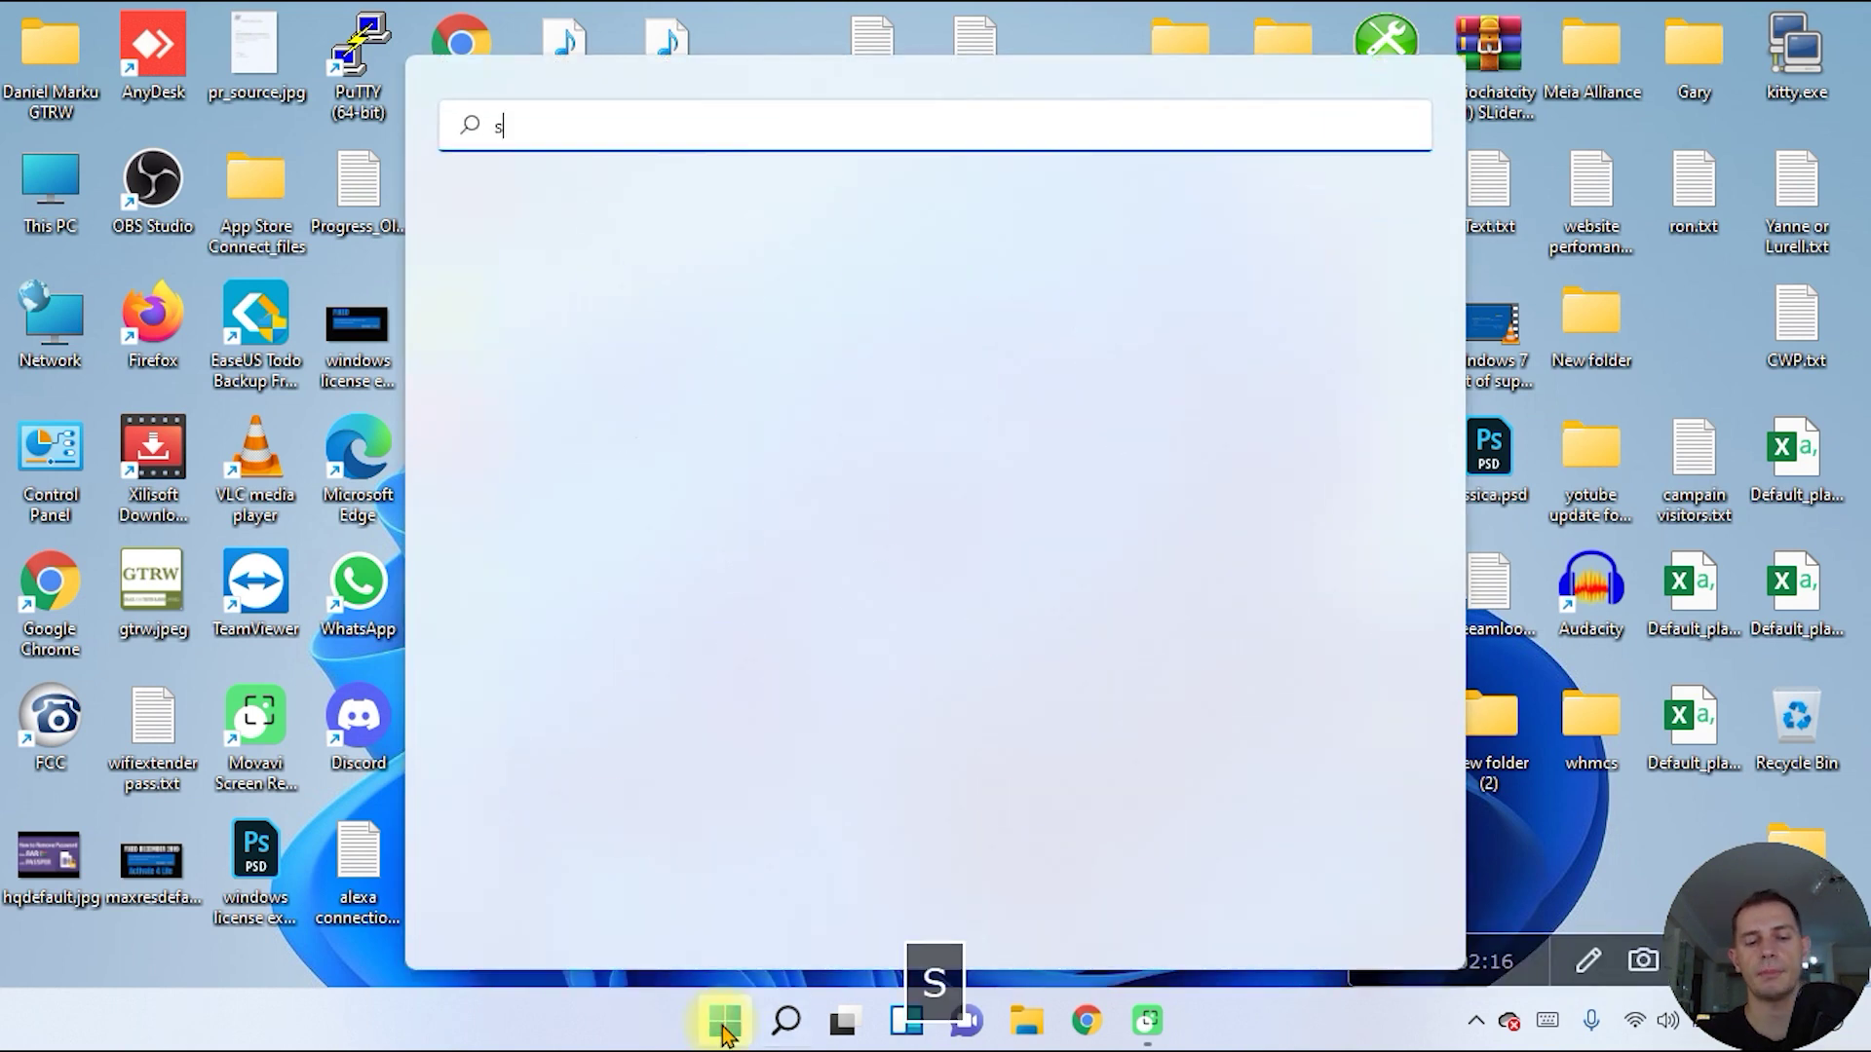
type("tep")
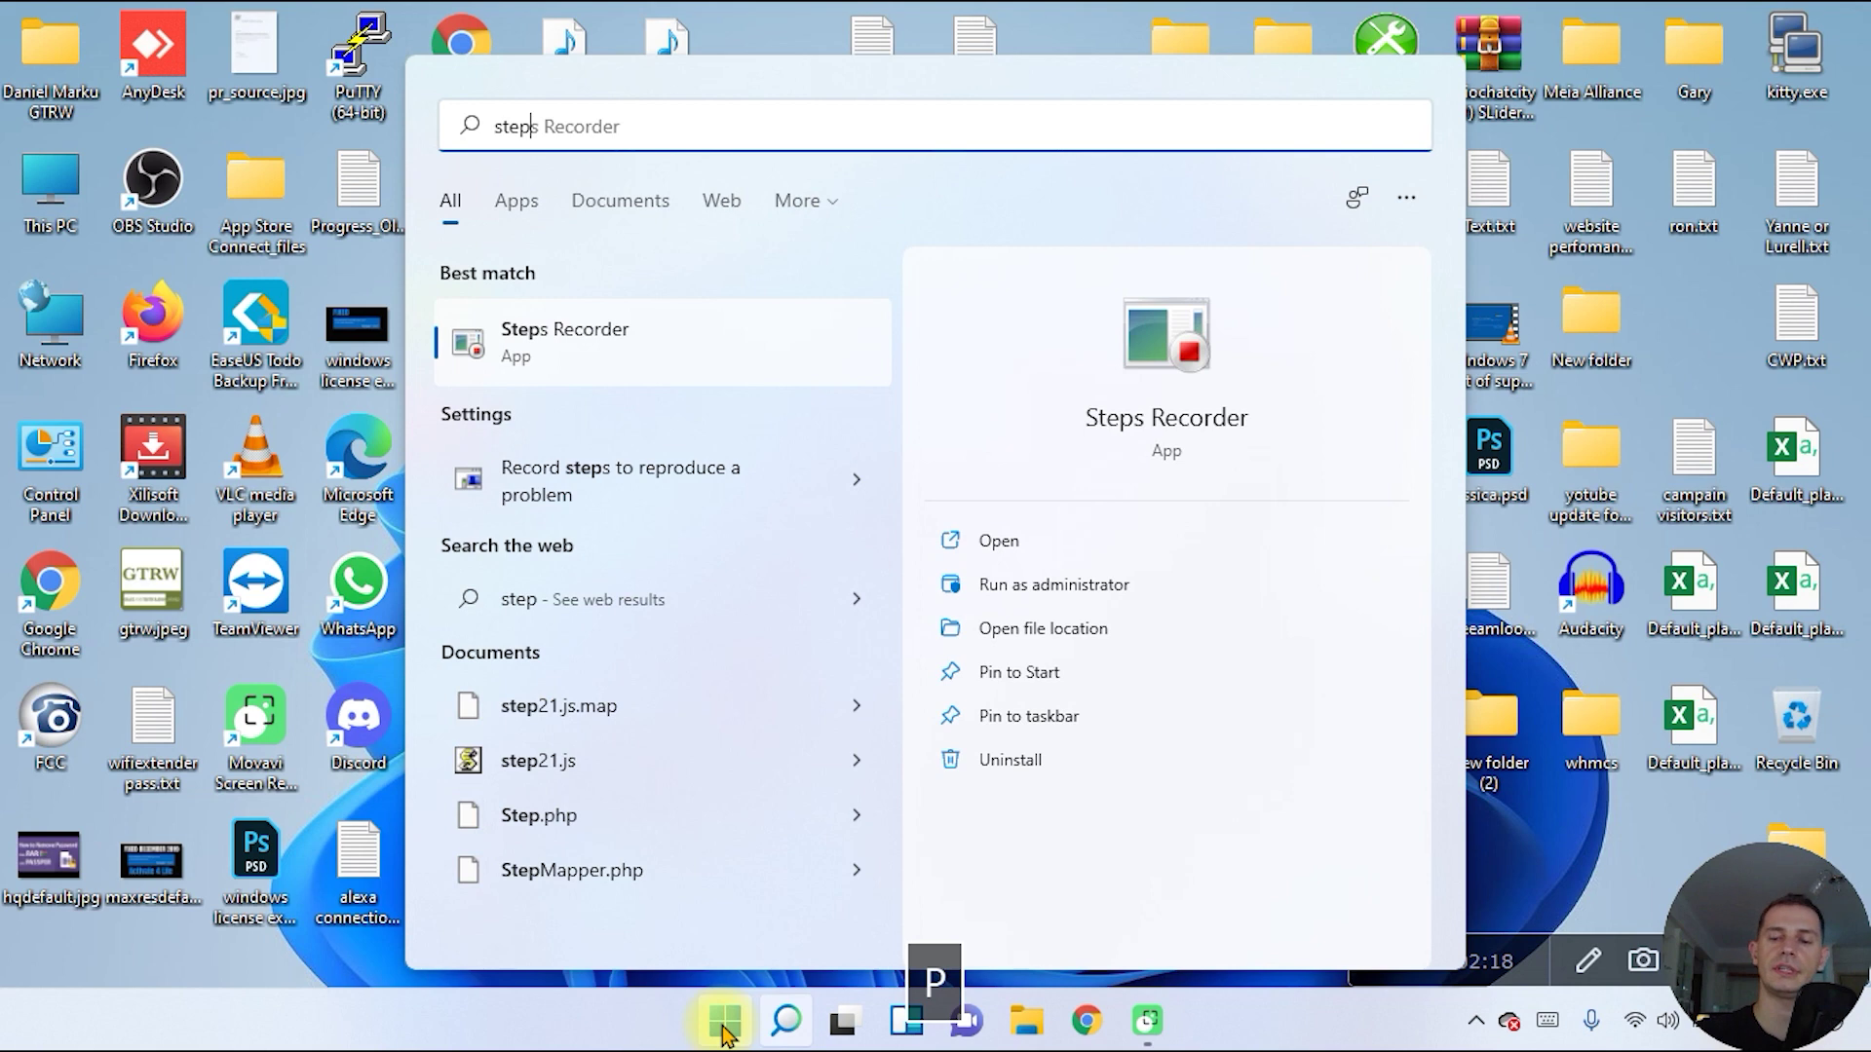
key("Return")
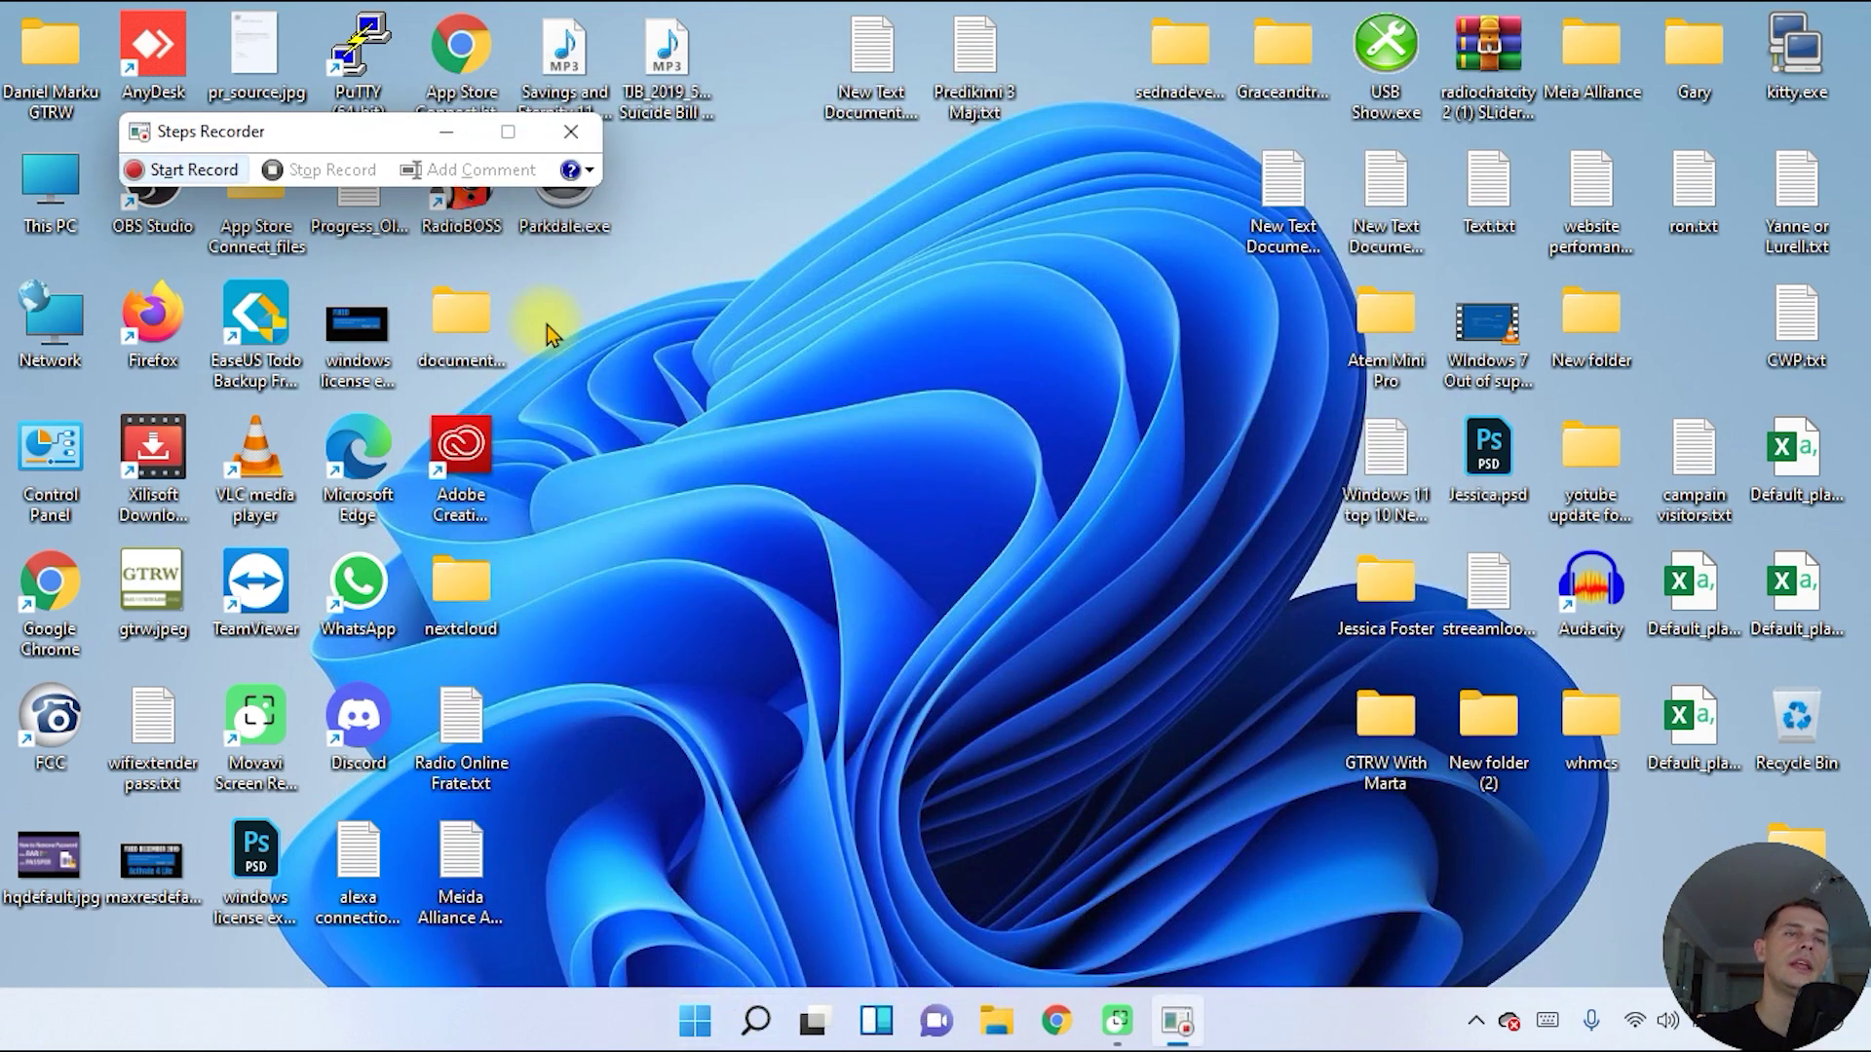
left_click_drag(336, 138, 265, 136)
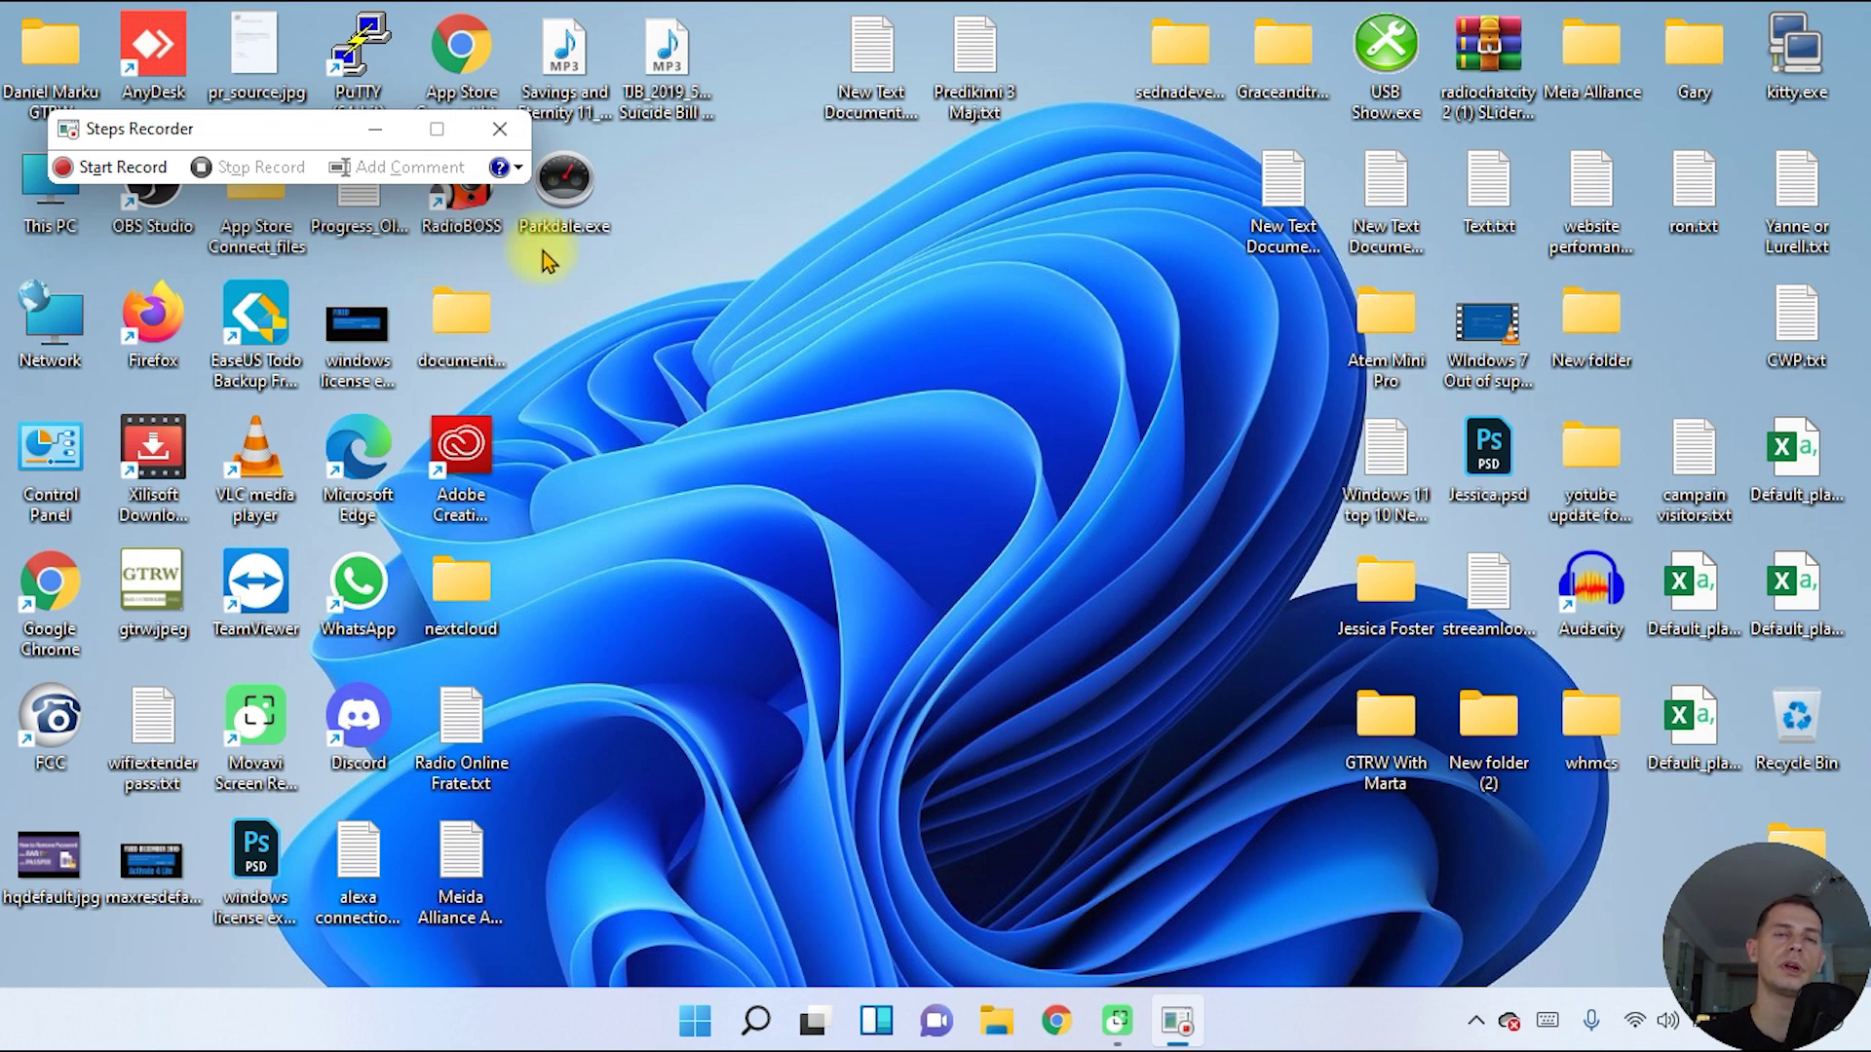
left_click(119, 171)
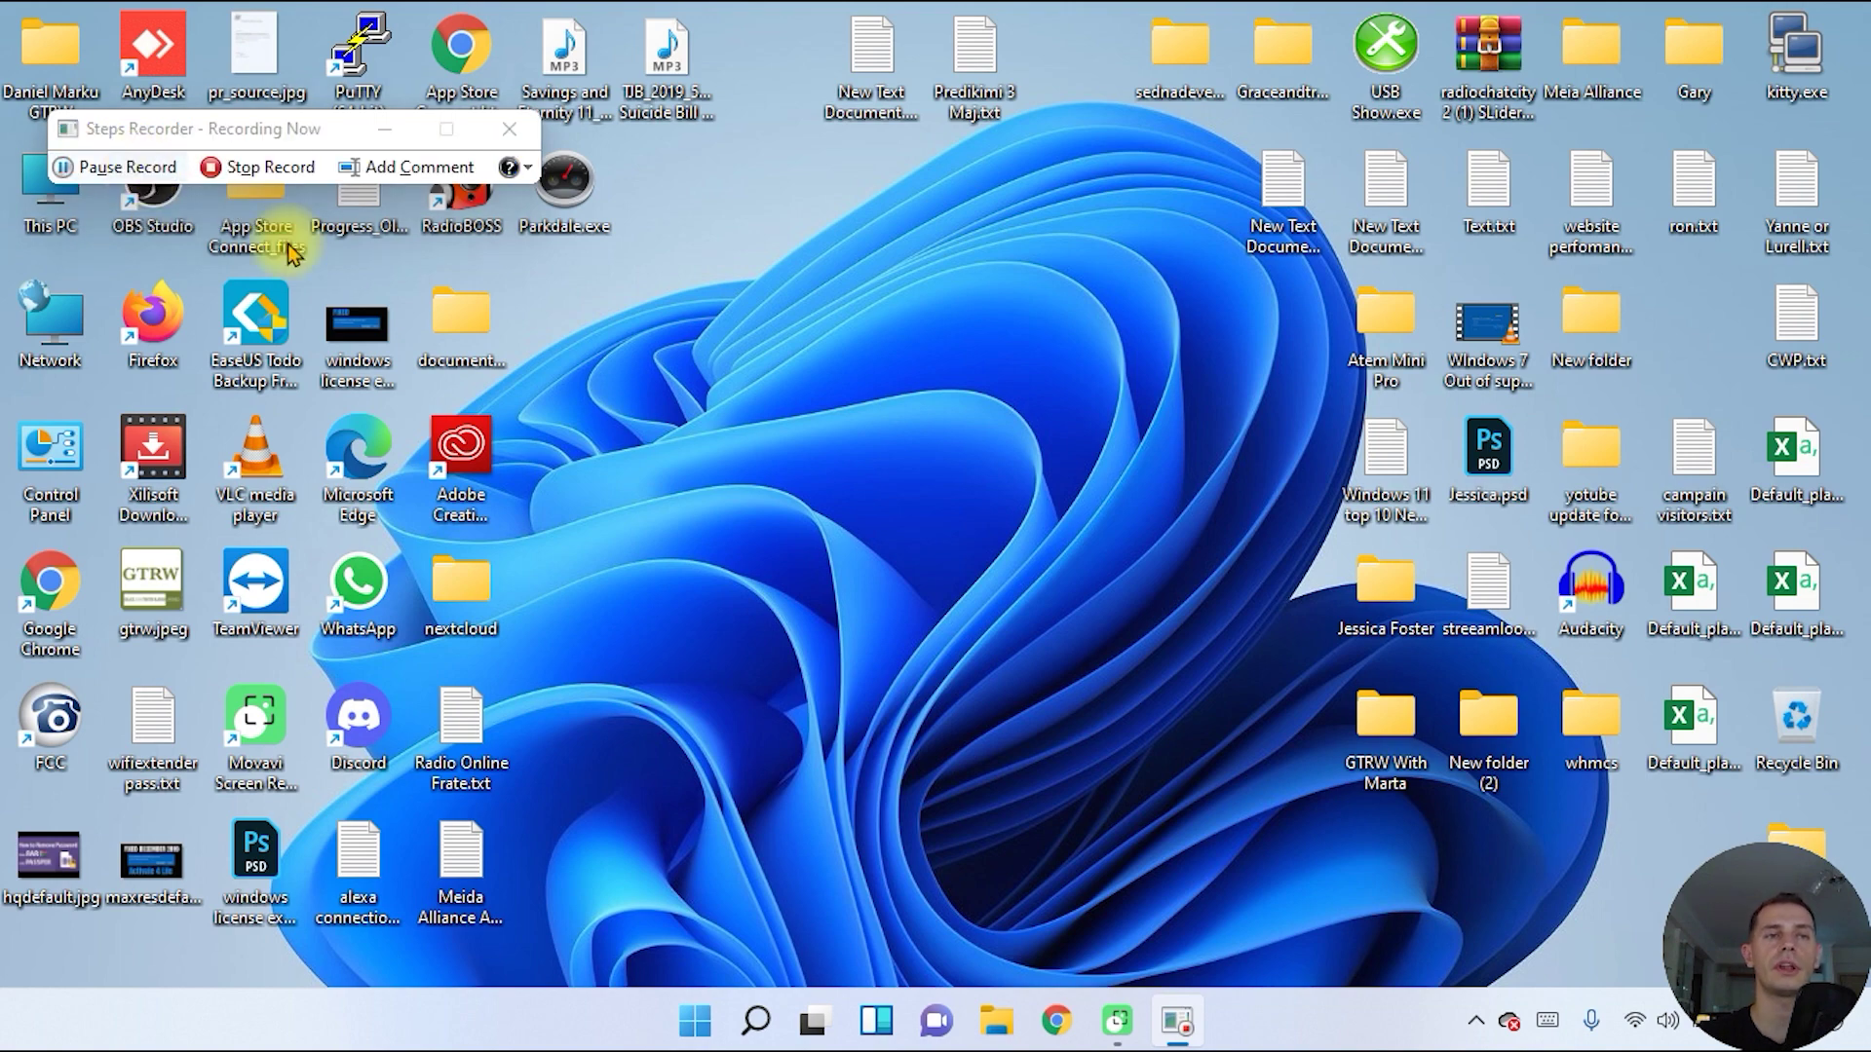
- Open New Text Document.txt from the desktop and move its Notepad window to the right
double_click(872, 53)
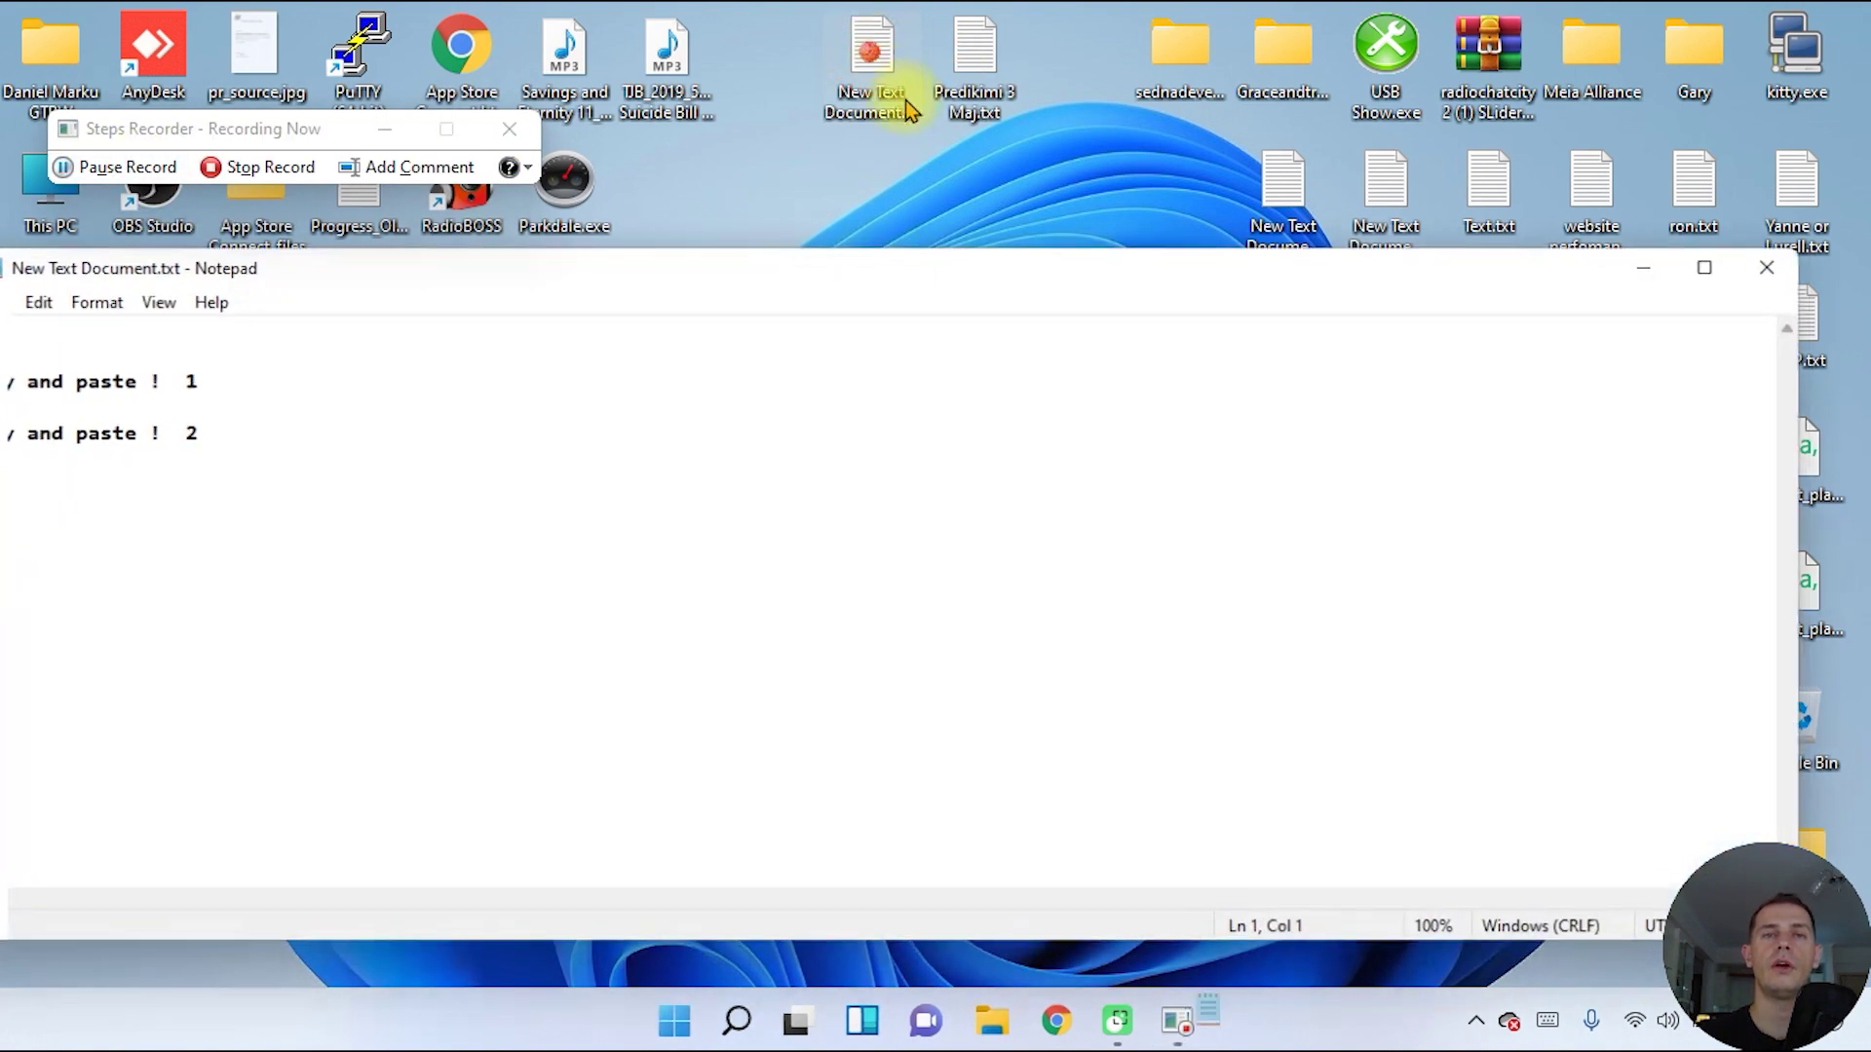
left_click_drag(677, 267, 1013, 251)
- Add the line "type somthing here , for showing the tutorial to my friend" below the existing text, leaving an empty line before it
left_click(701, 424)
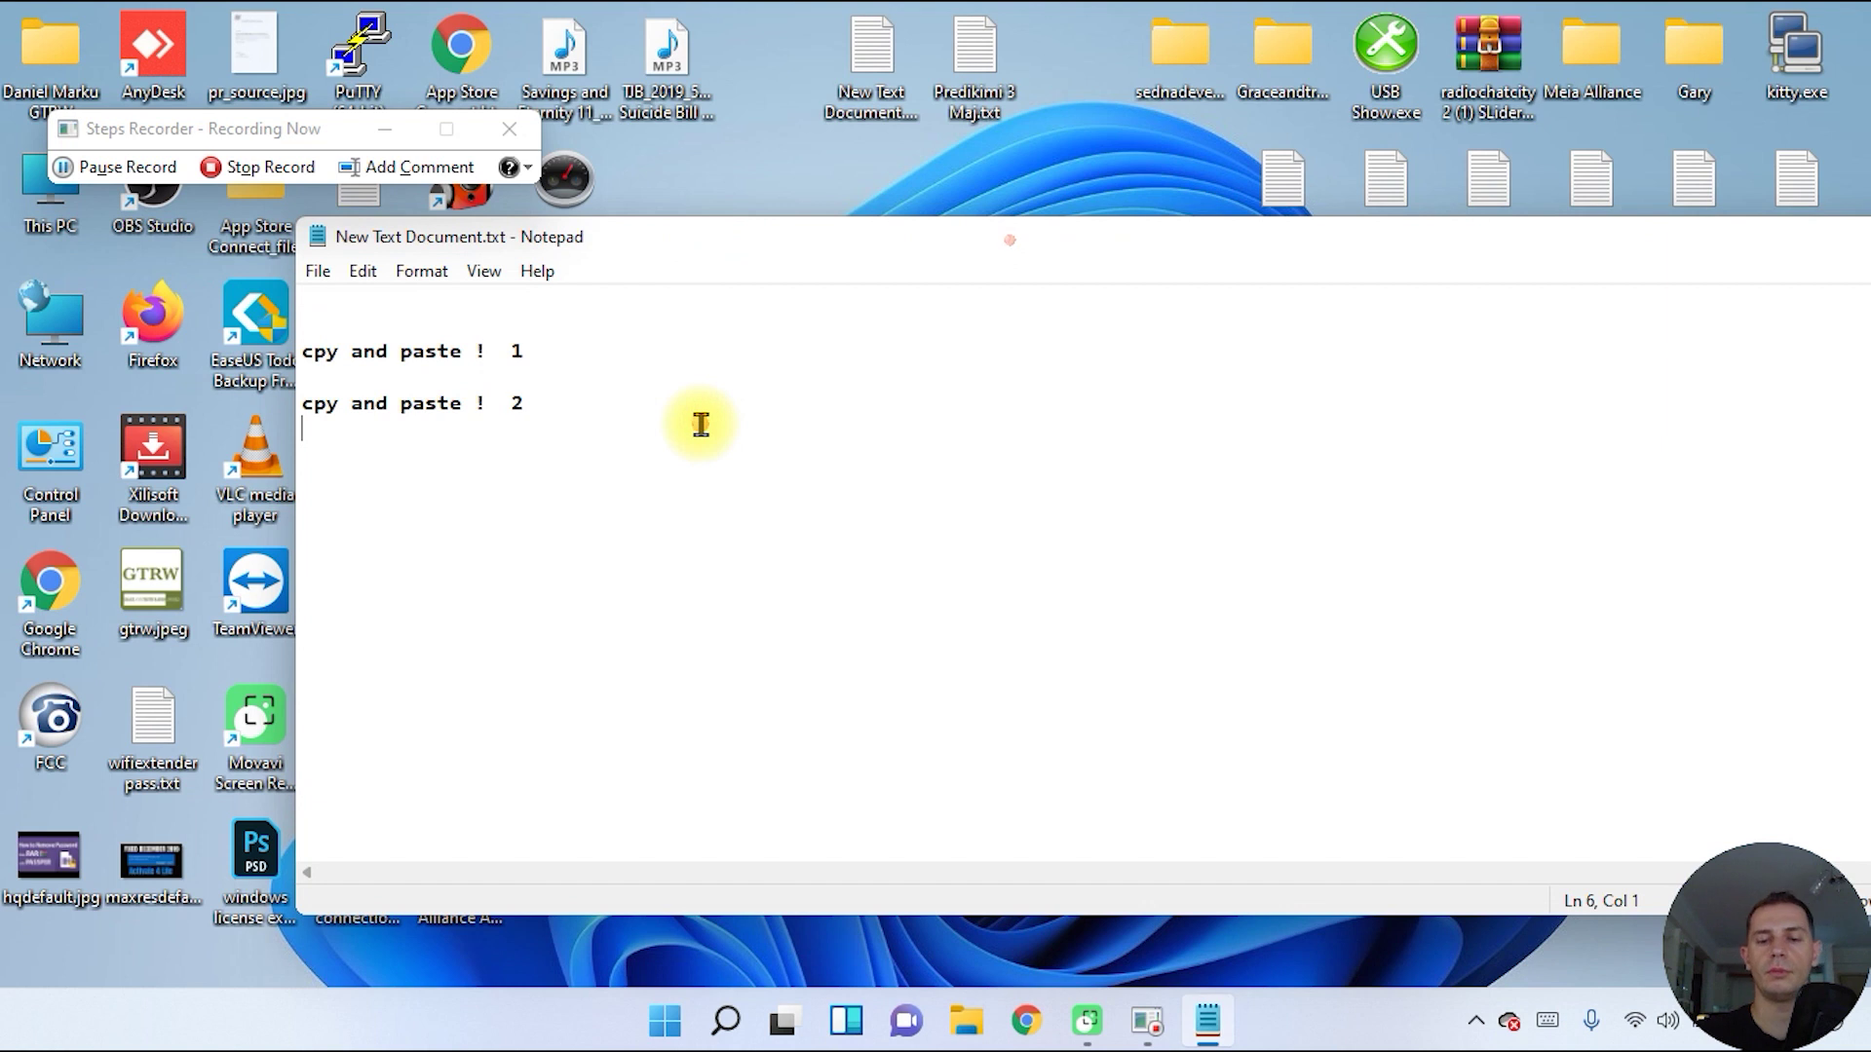
key("Return")
type("type somthing he")
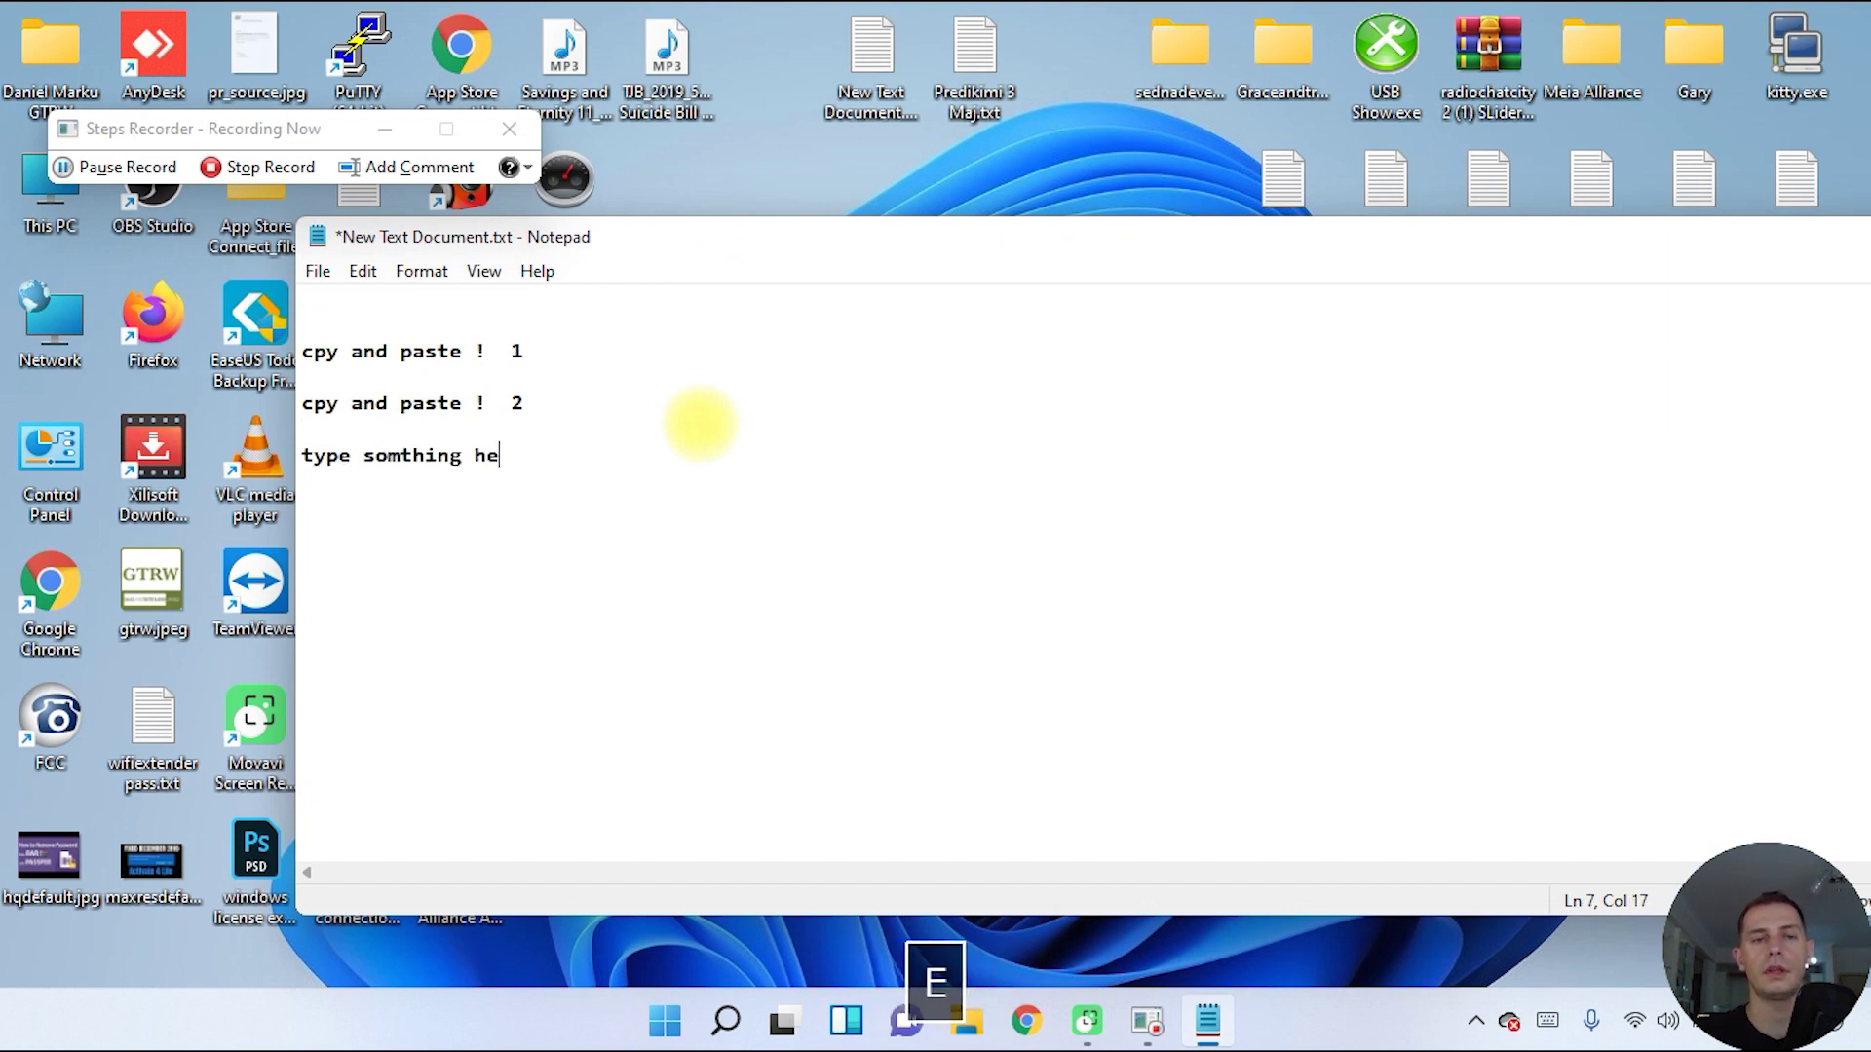
type("re , t")
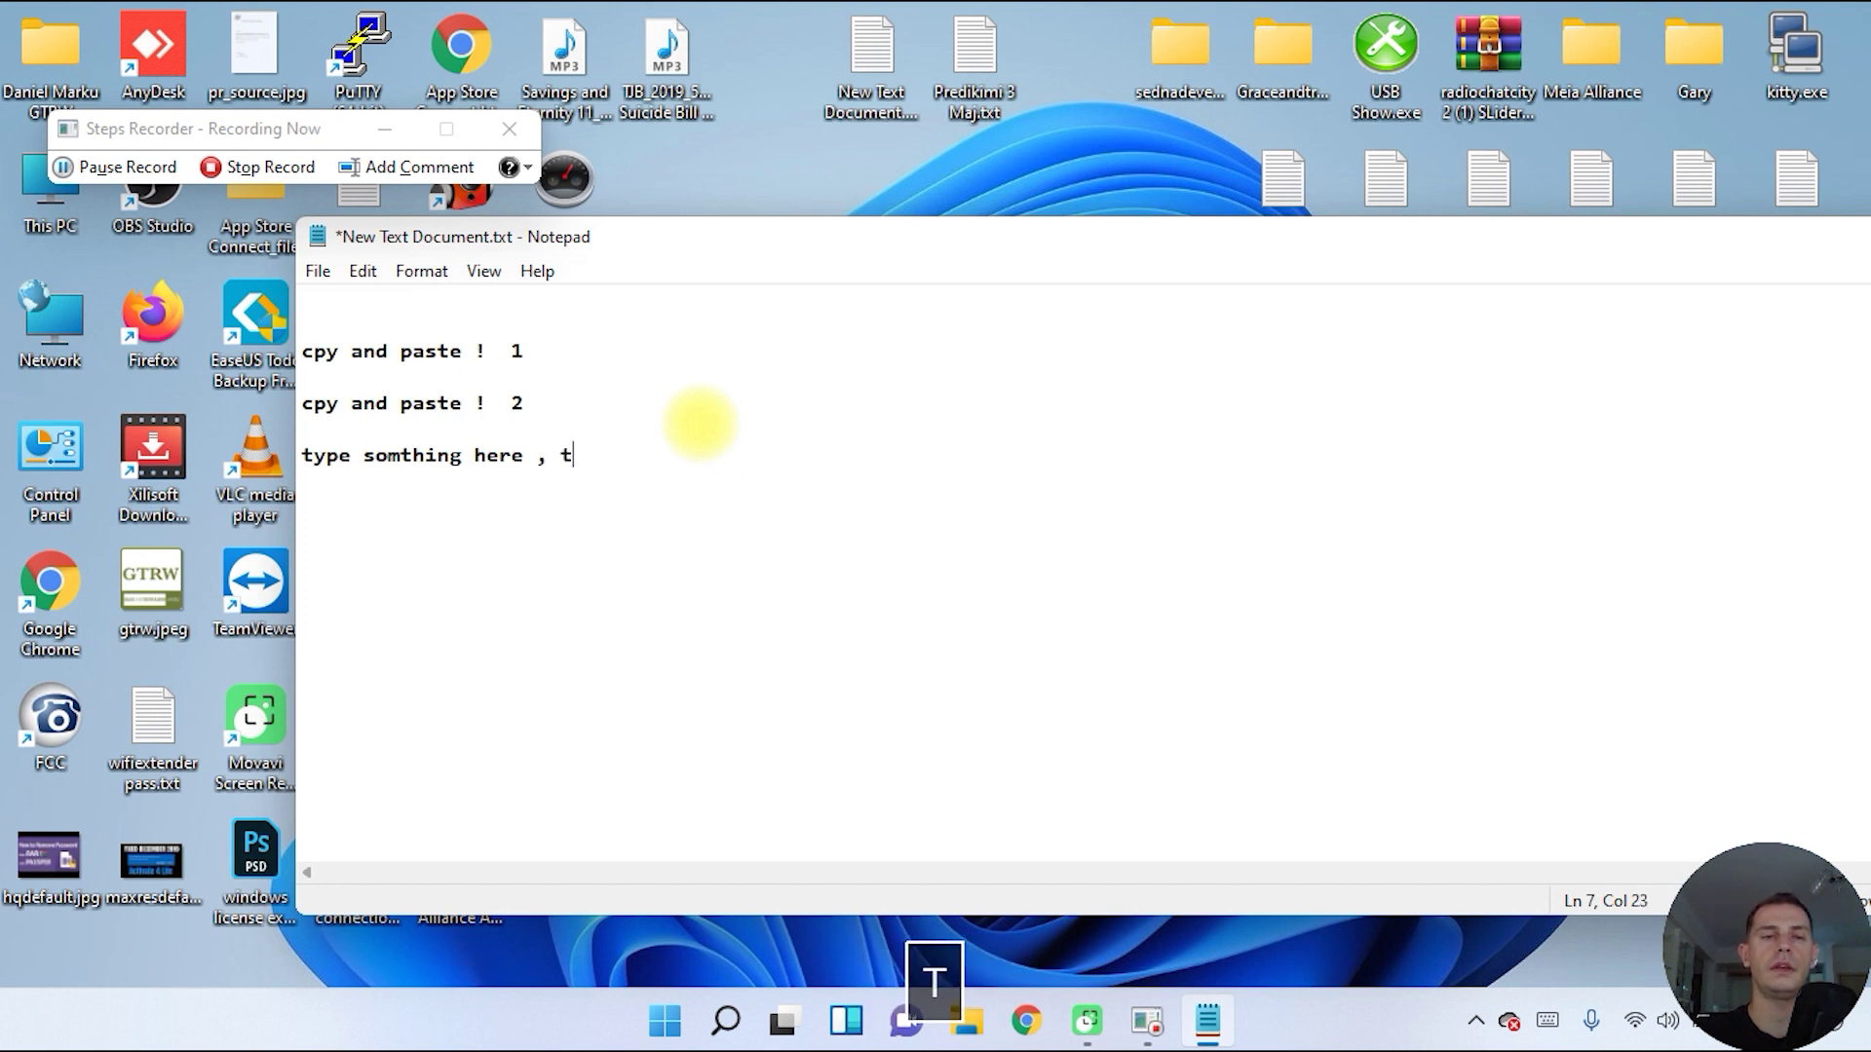
key("BackSpace")
type("for showi")
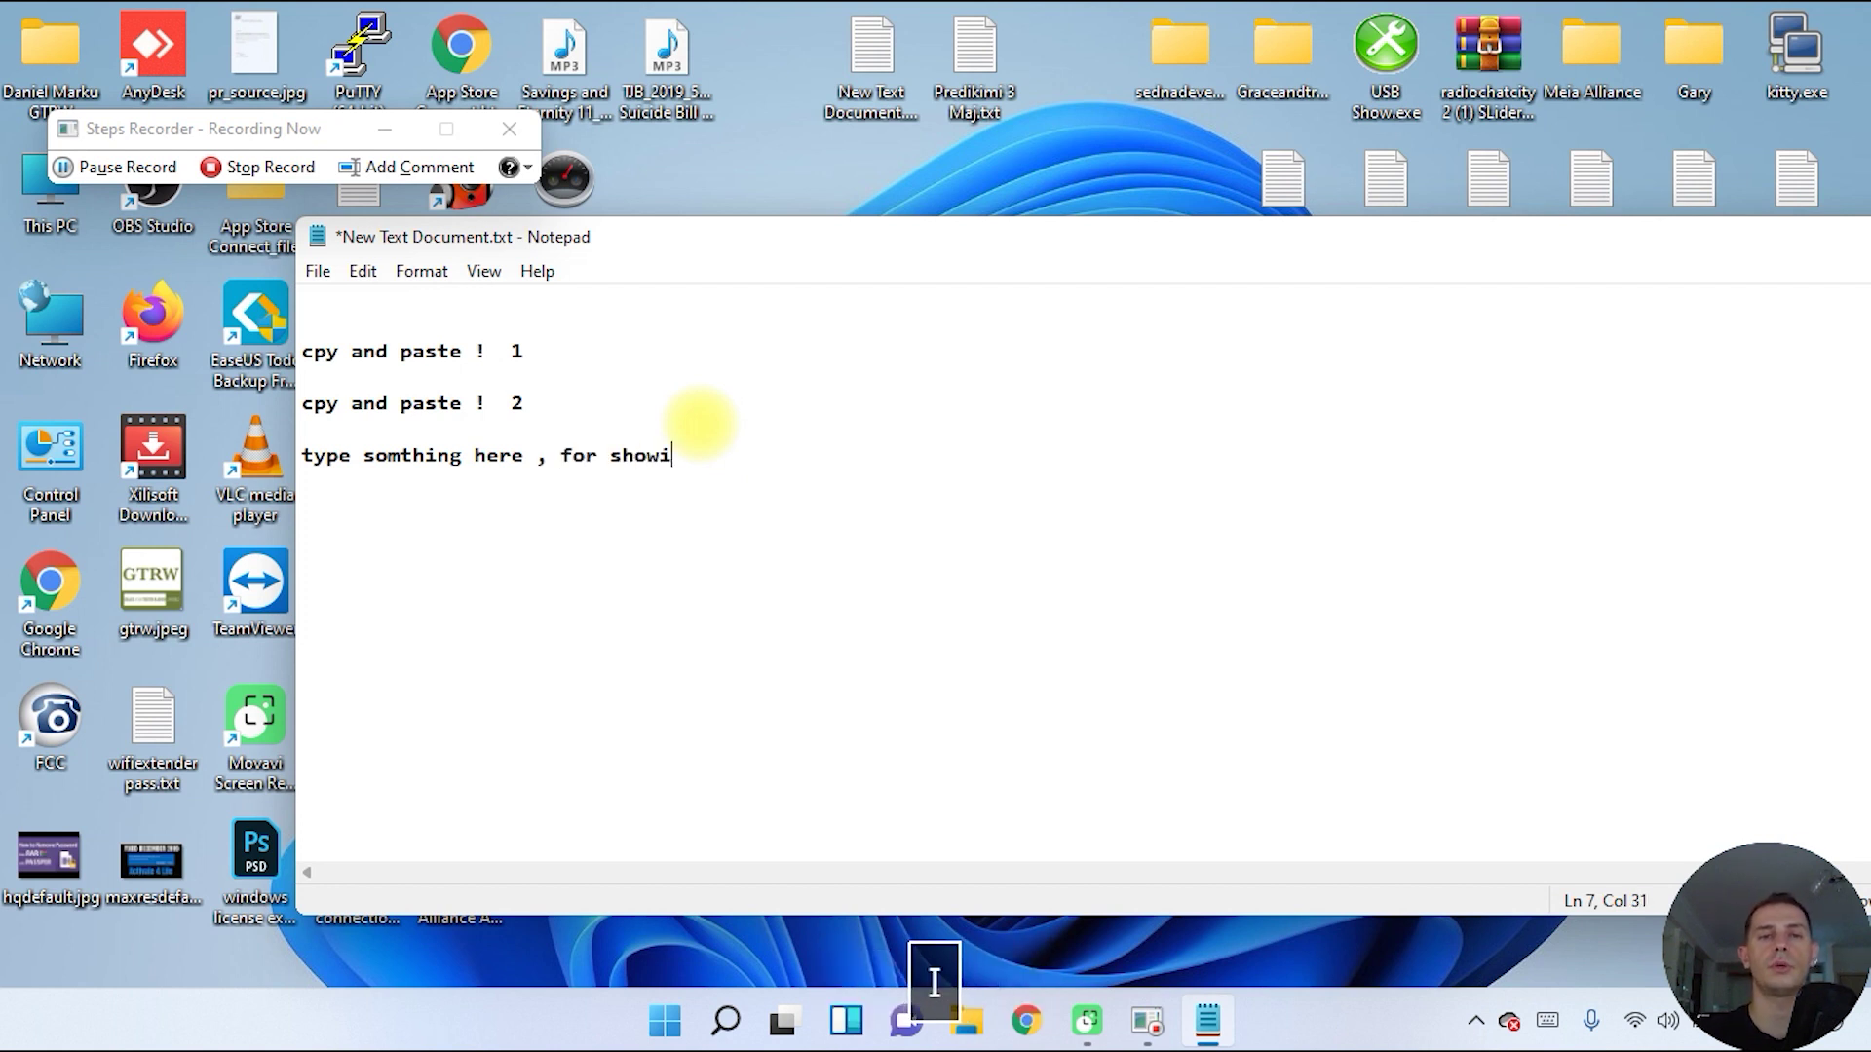
type("ng the tur")
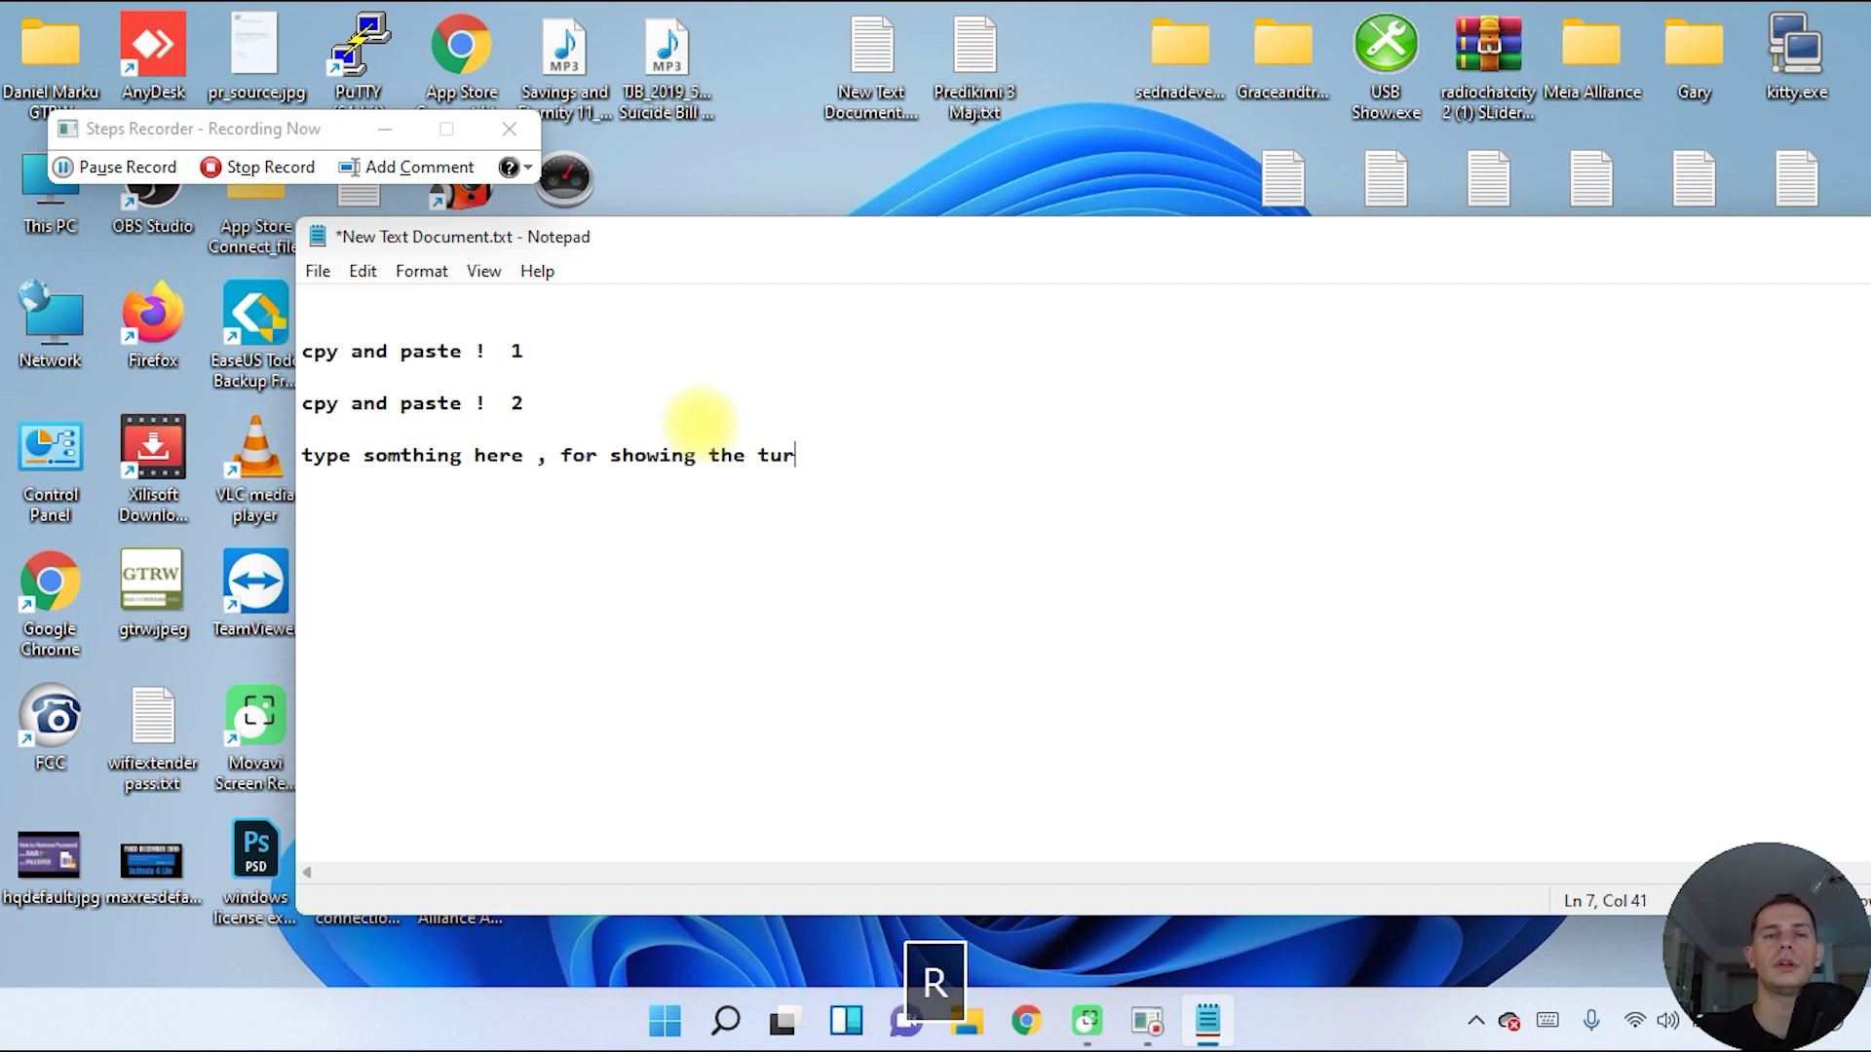
key("BackSpace")
type("torial")
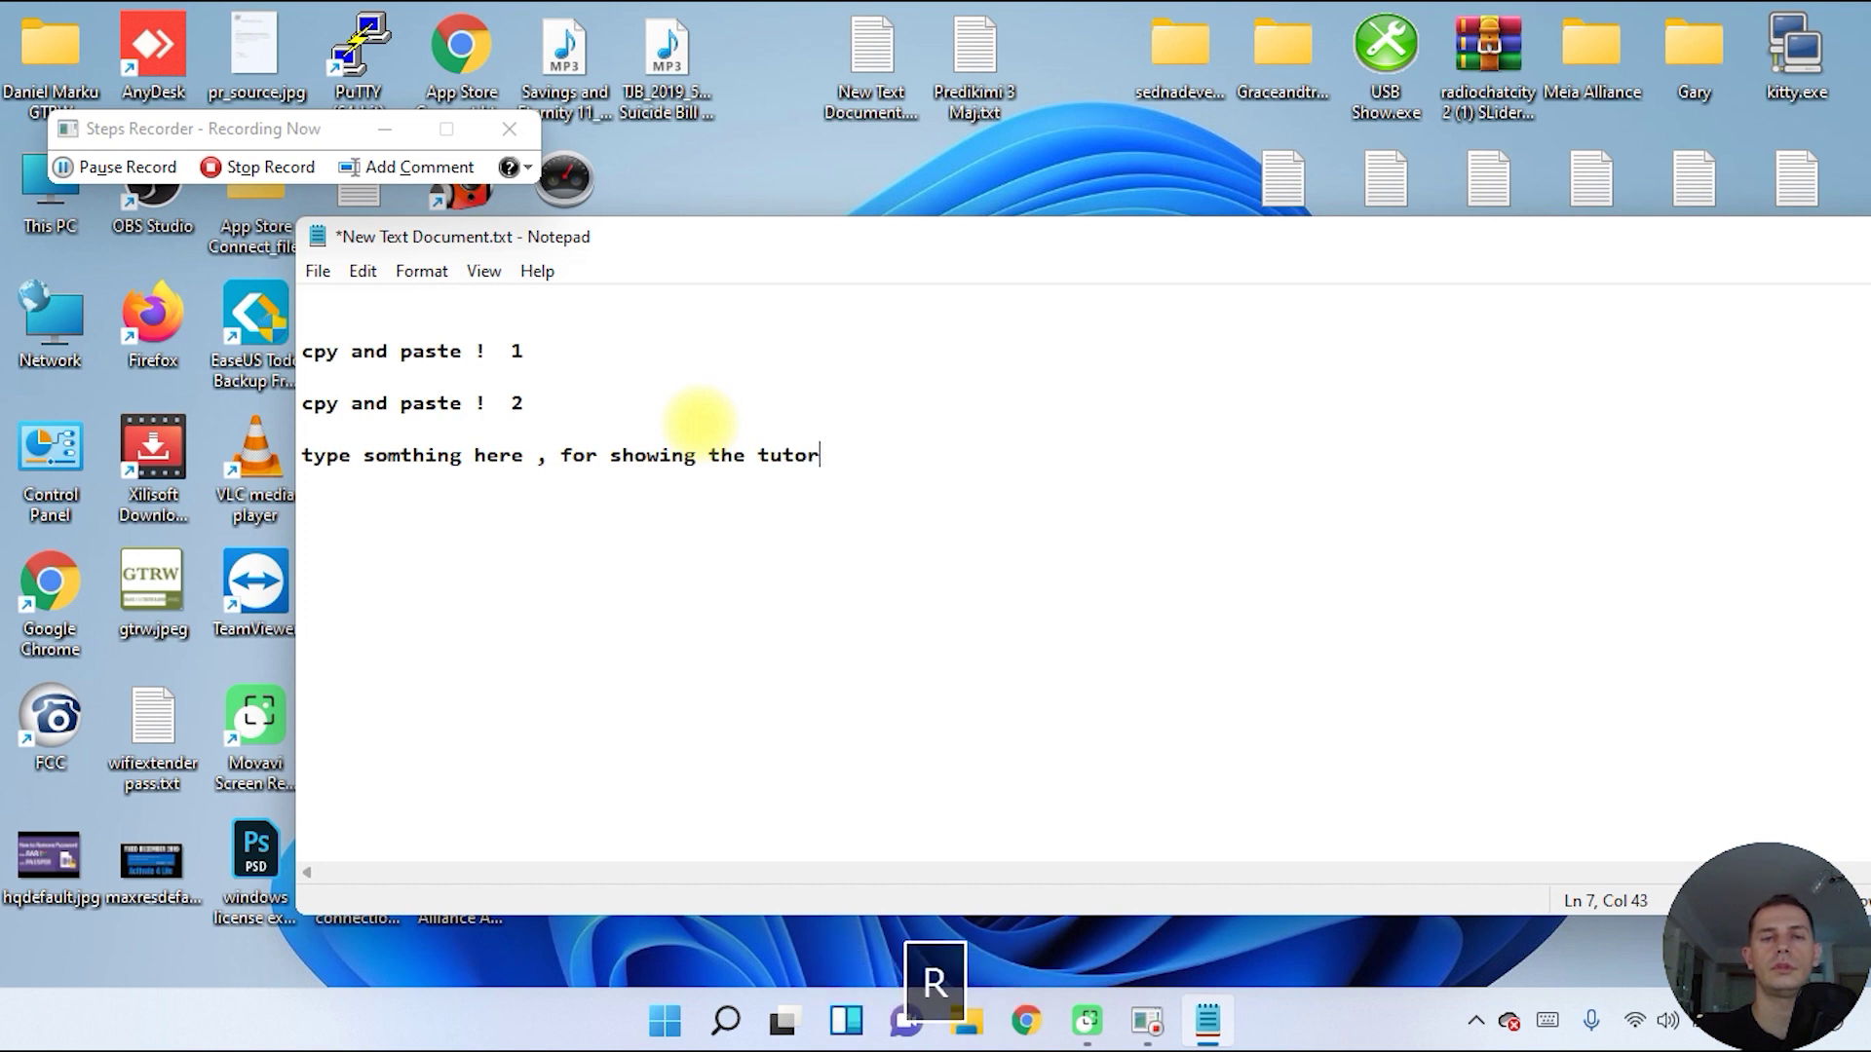
type(" to my ")
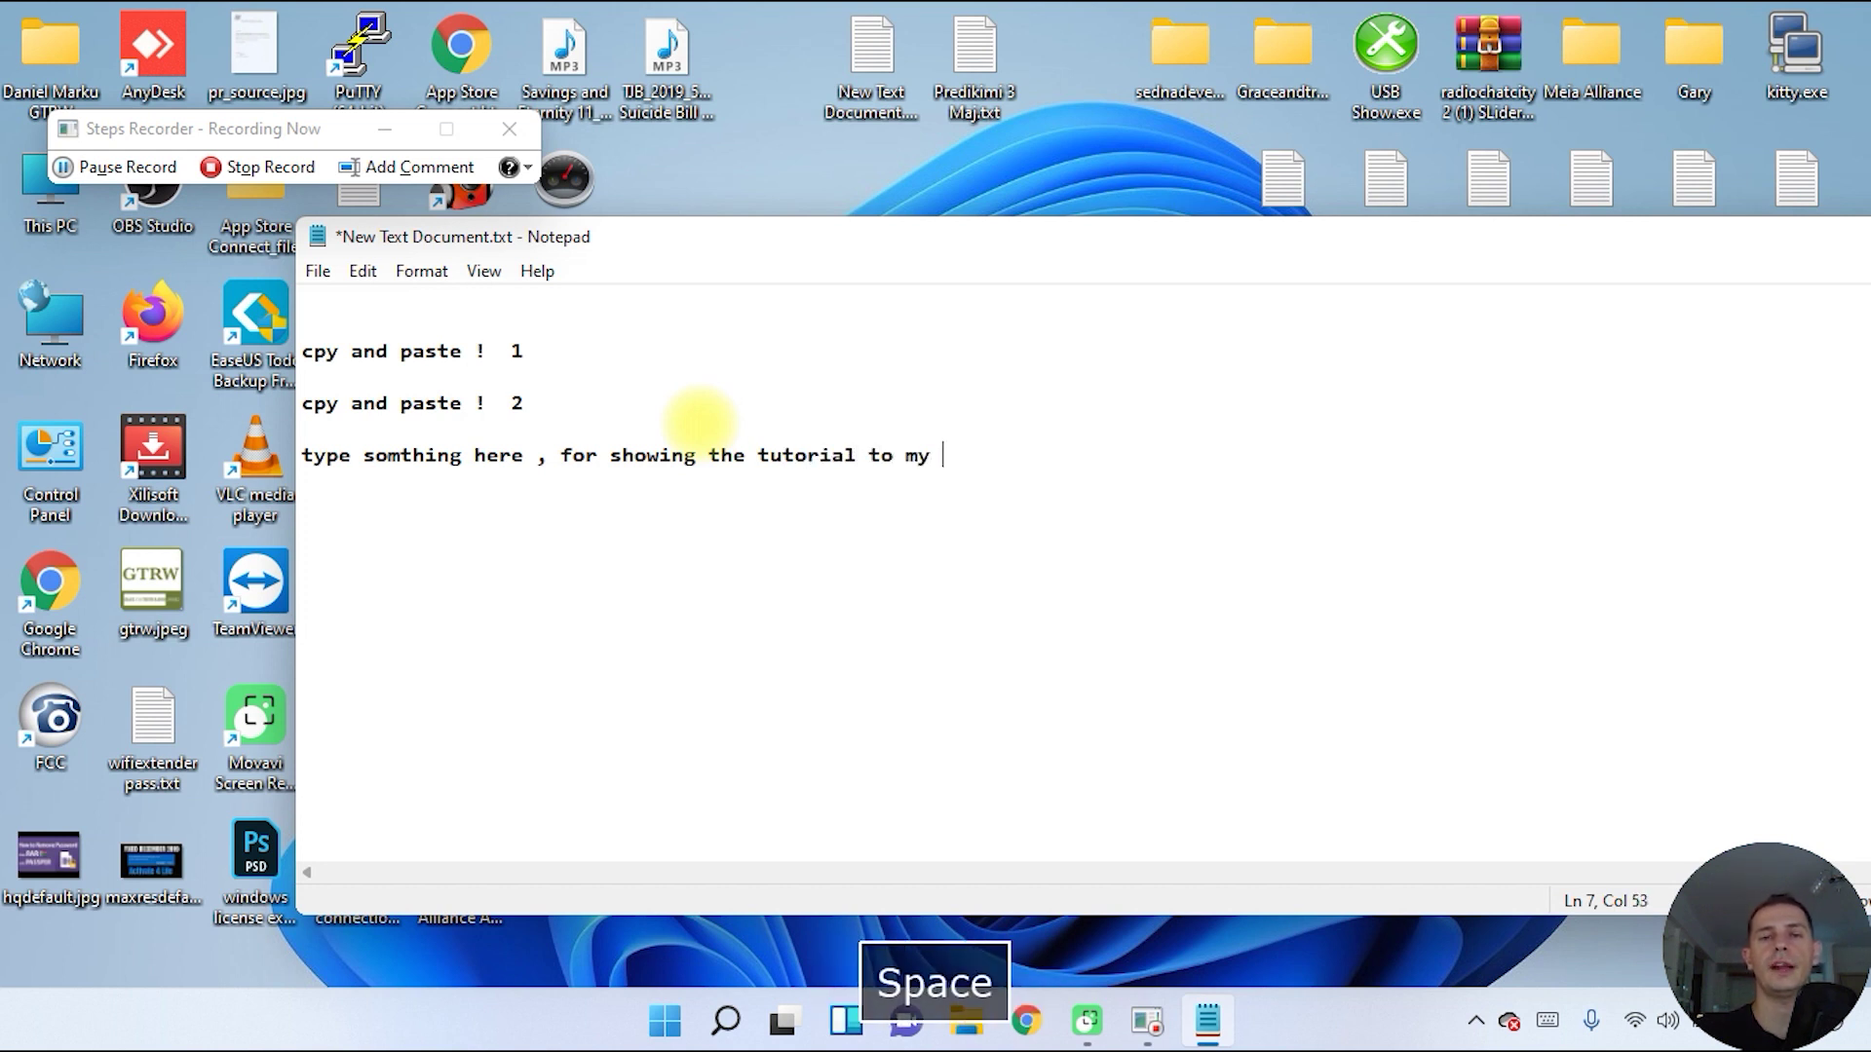
type("friend")
key("Return")
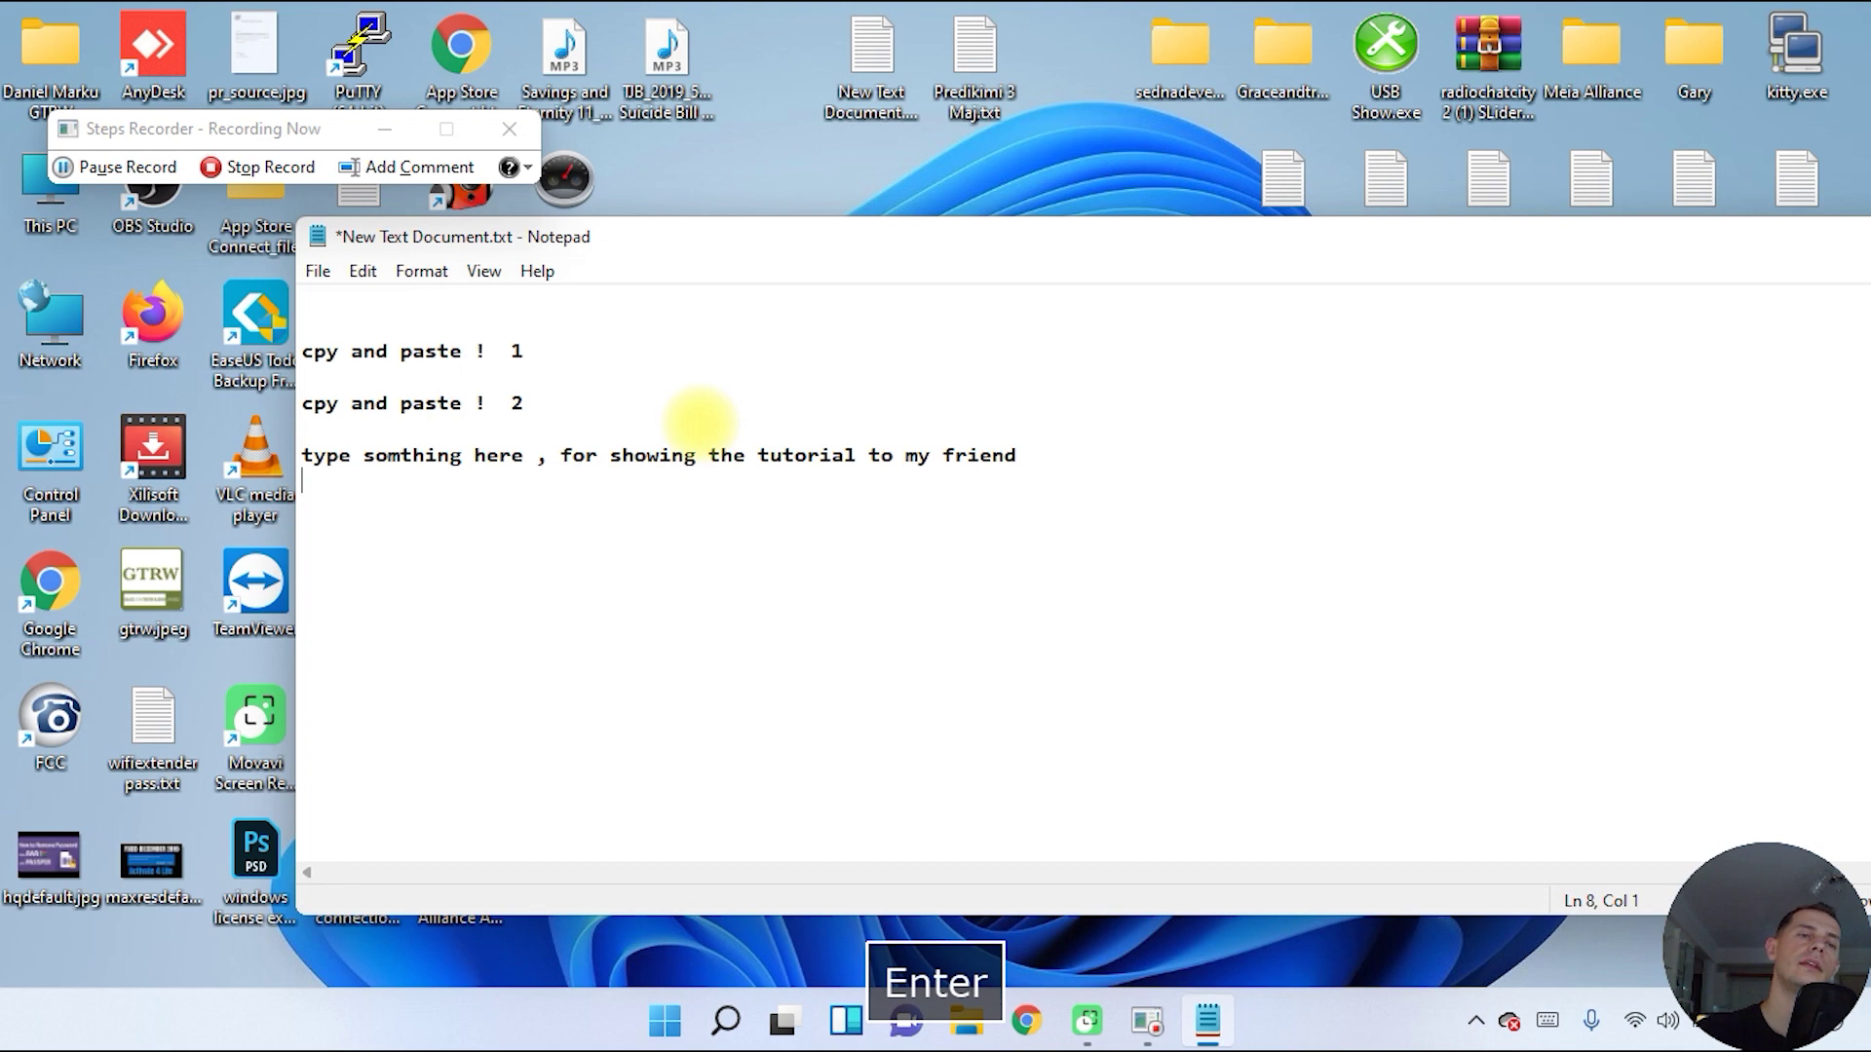
- Stop the steps recording and maximize the window with the recorded steps
left_click(263, 168)
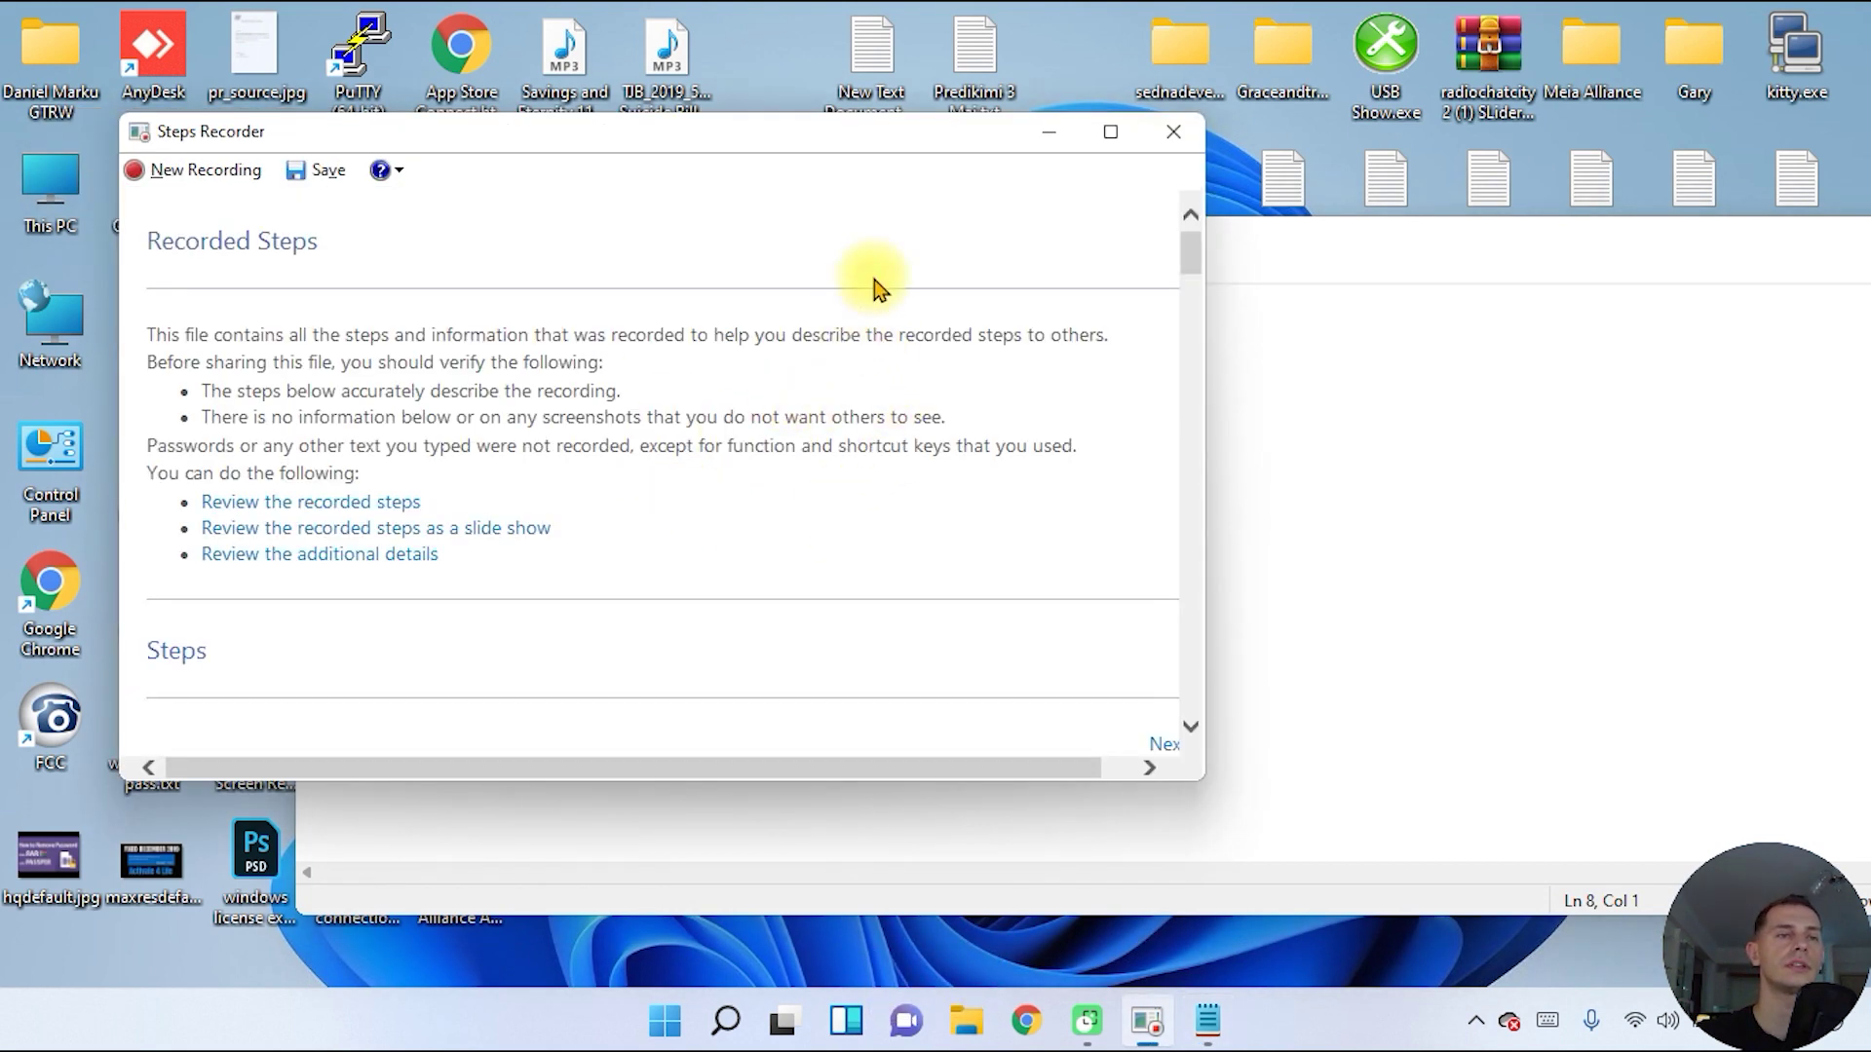
left_click(1116, 137)
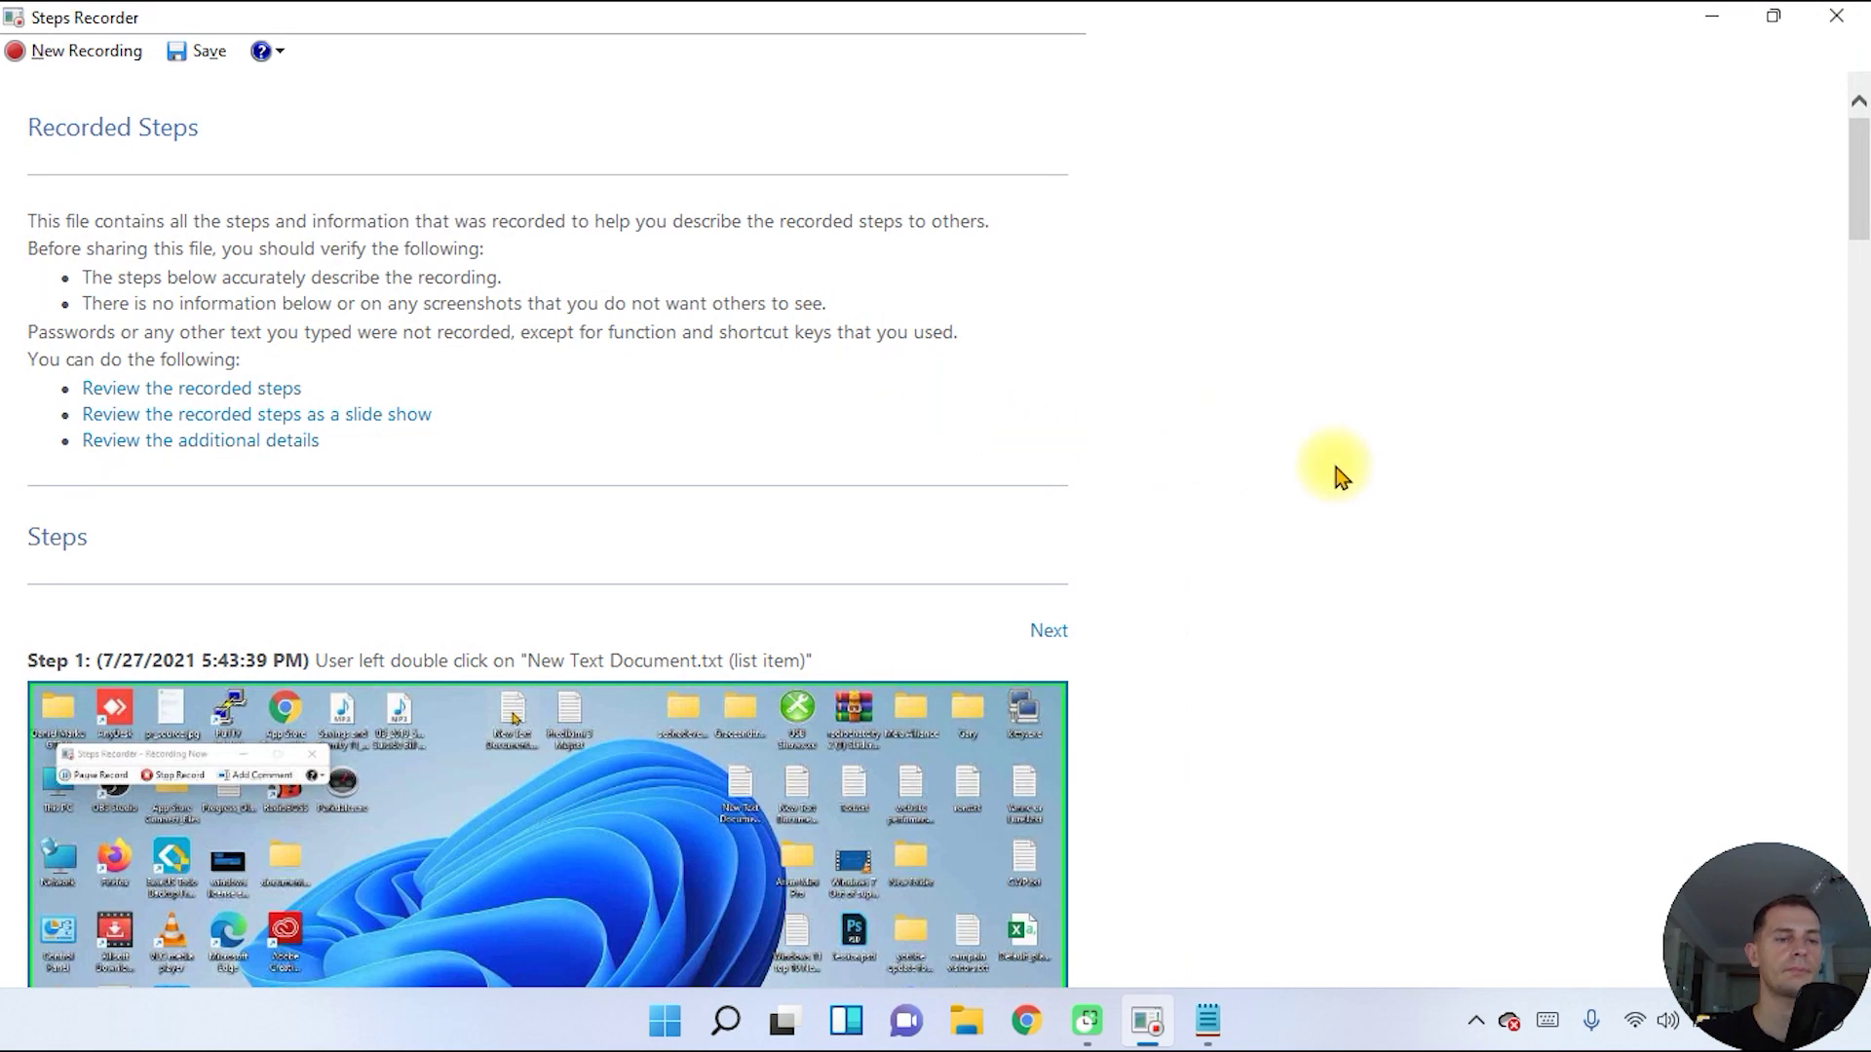
- Review the recorded steps with their screenshots and the additional details at the end of the report
scroll(1311, 526, "down", 2)
scroll(535, 501, "down", 7)
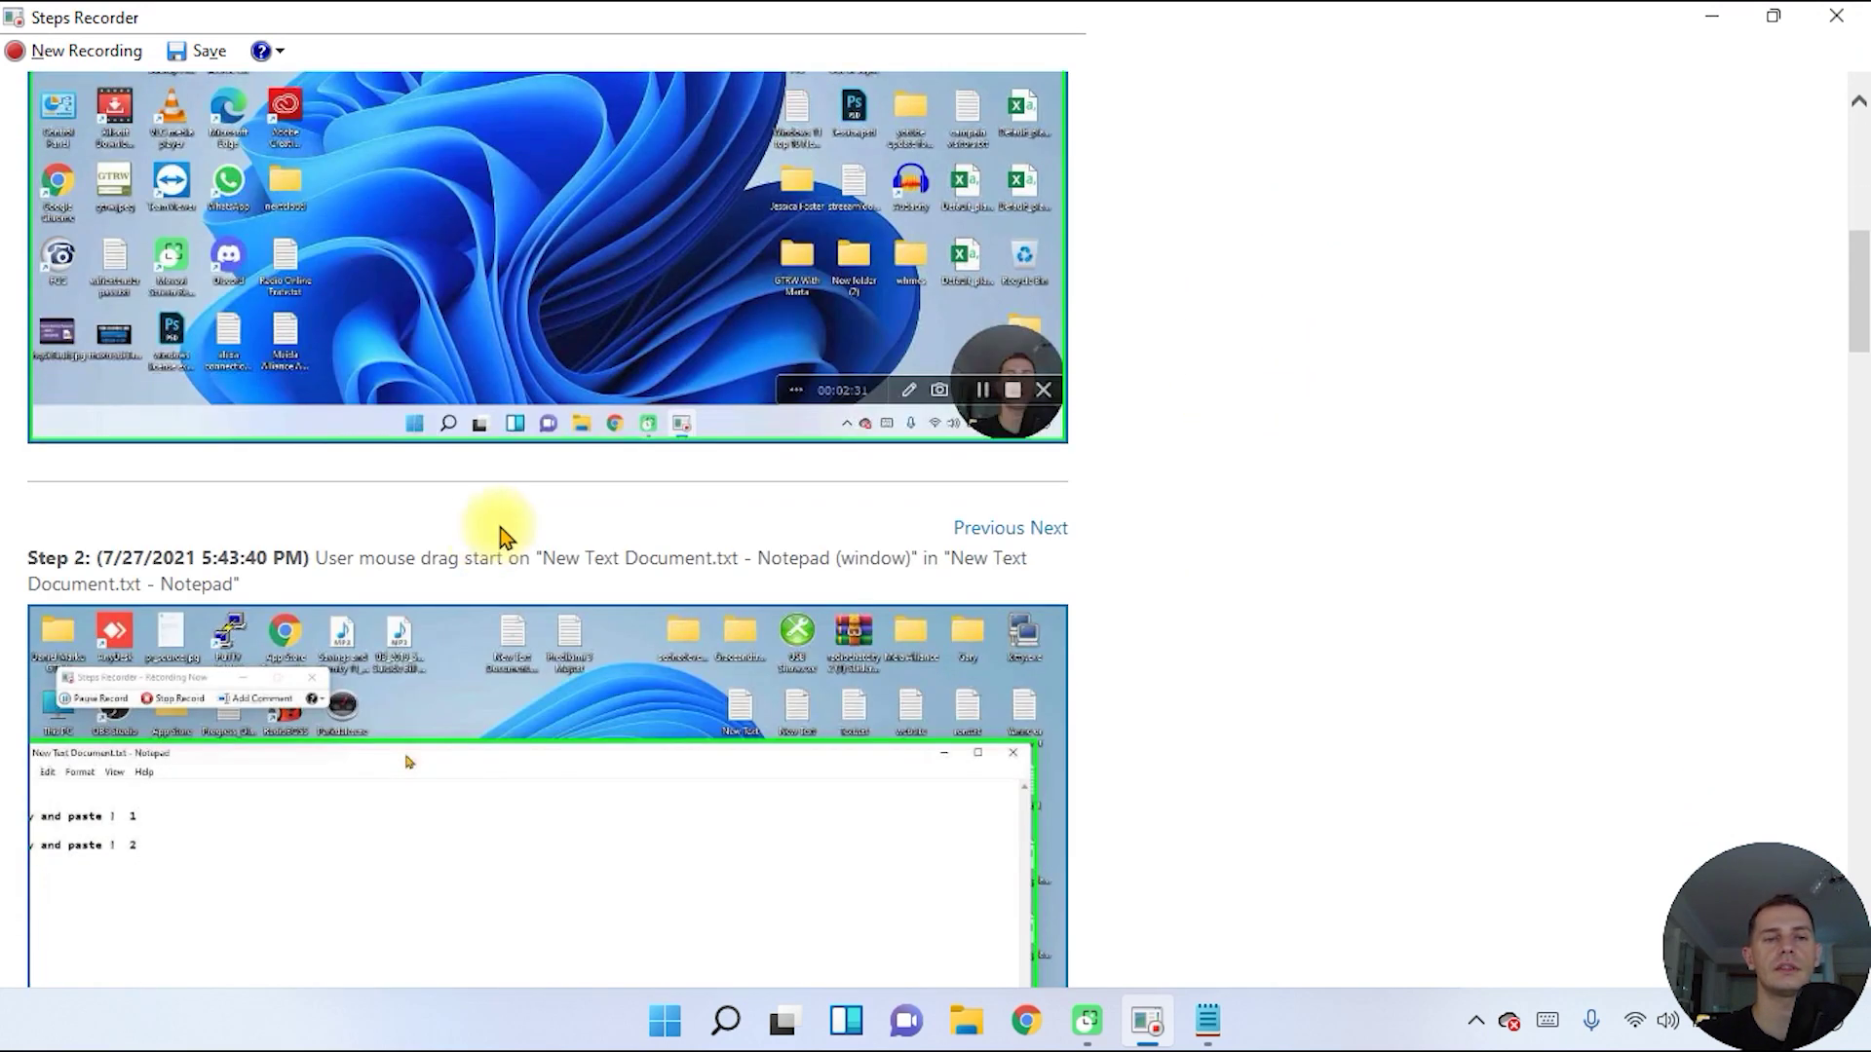
scroll(543, 417, "down", 4)
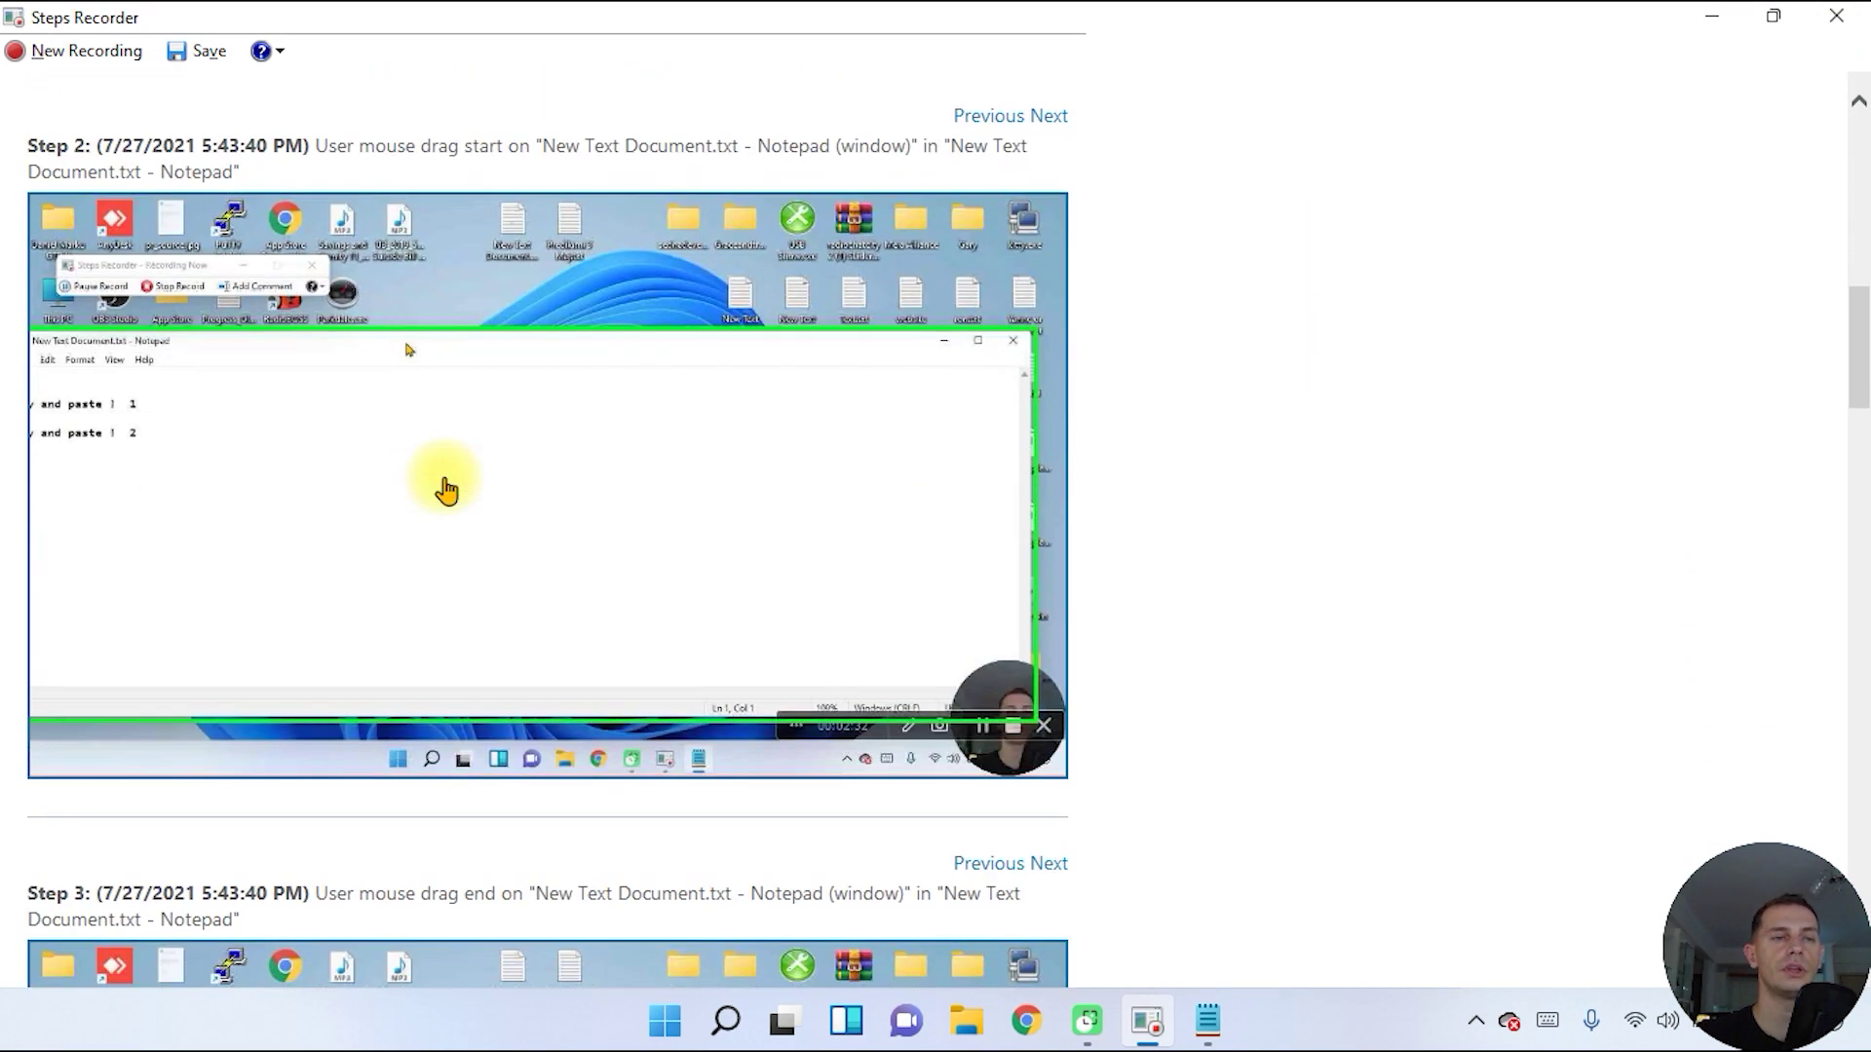
scroll(487, 429, "down", 7)
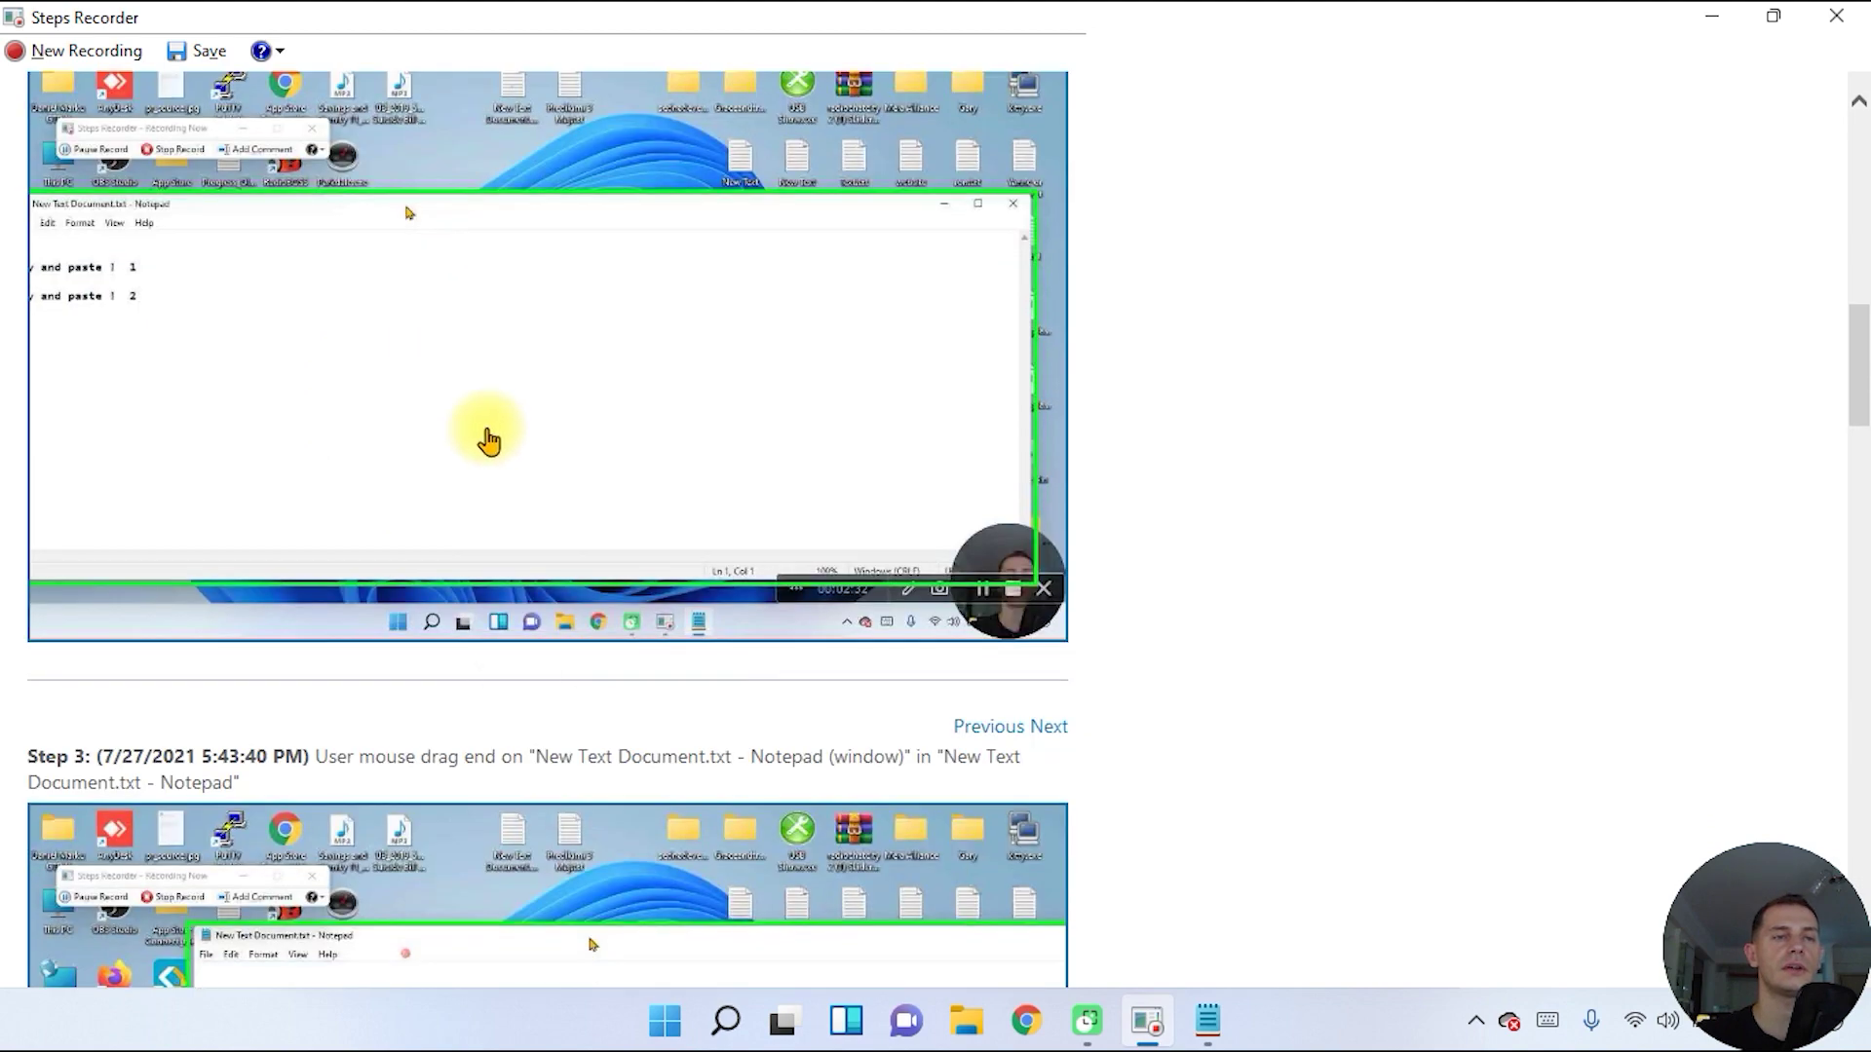
scroll(545, 526, "up", 1)
scroll(546, 526, "down", 13)
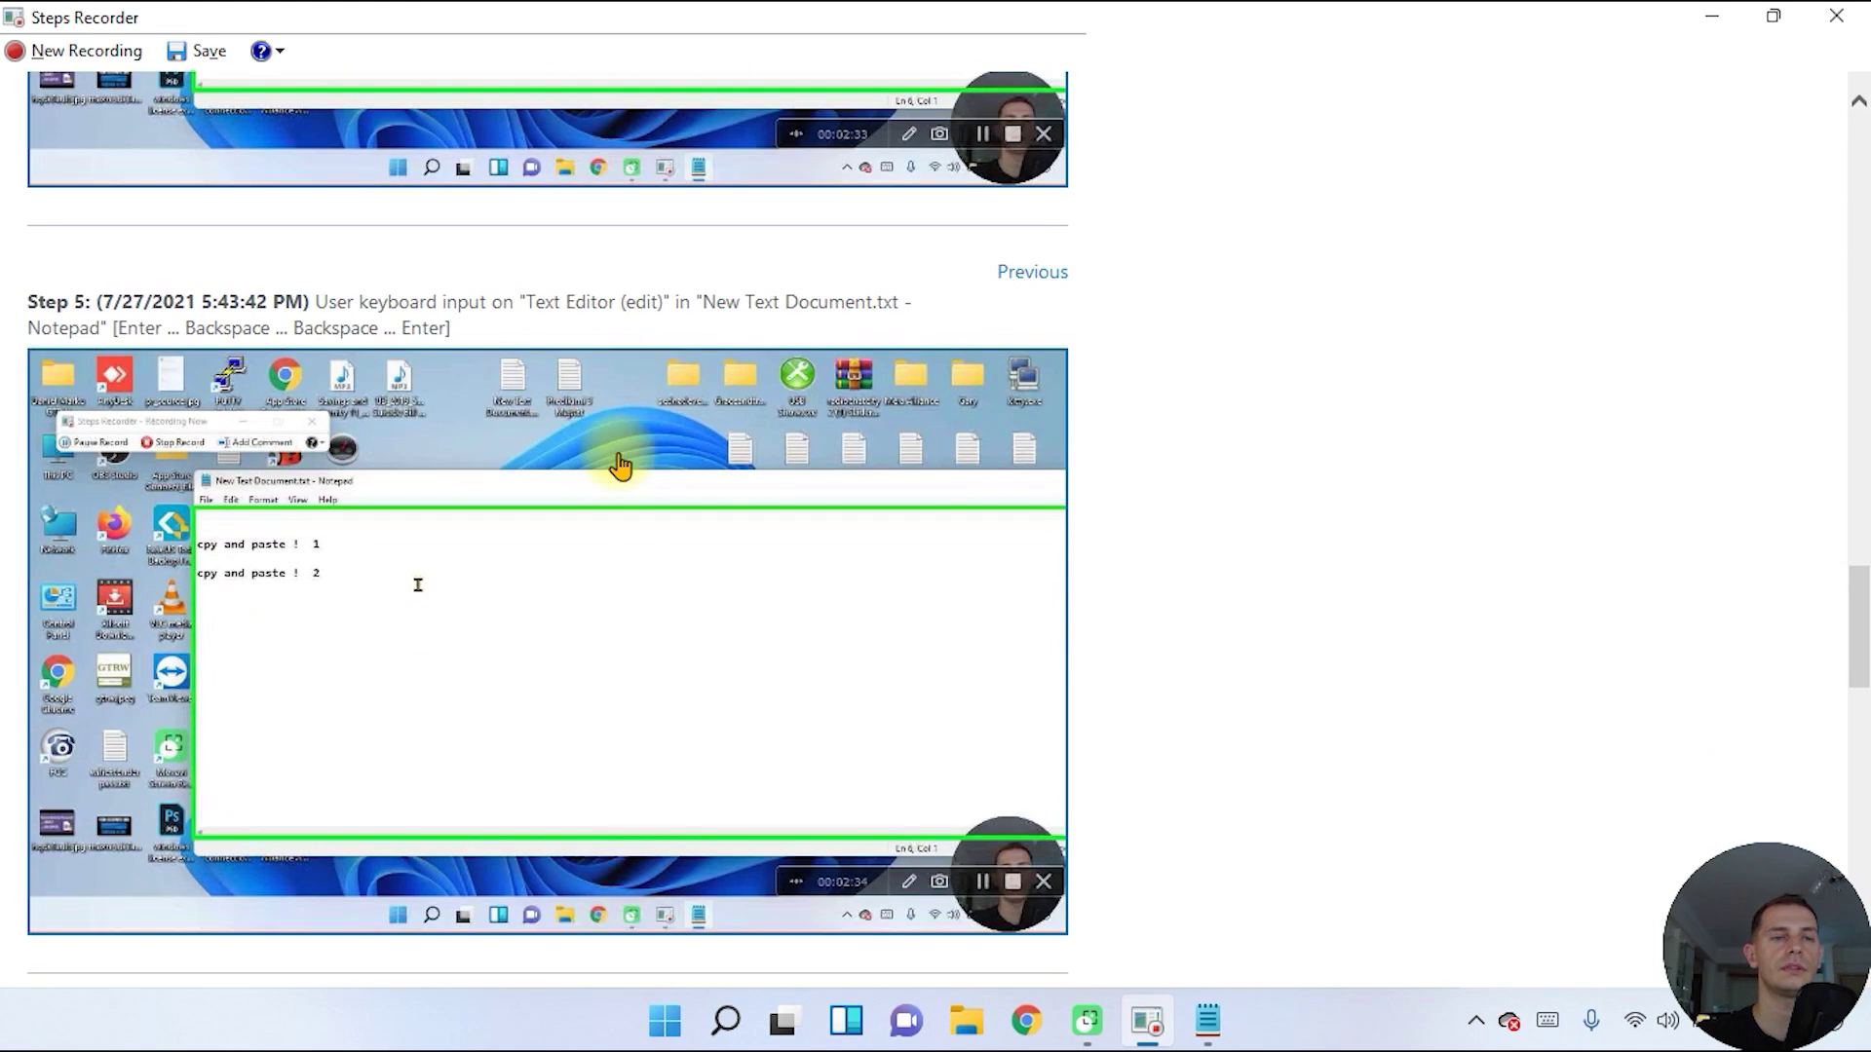
scroll(620, 466, "down", 12)
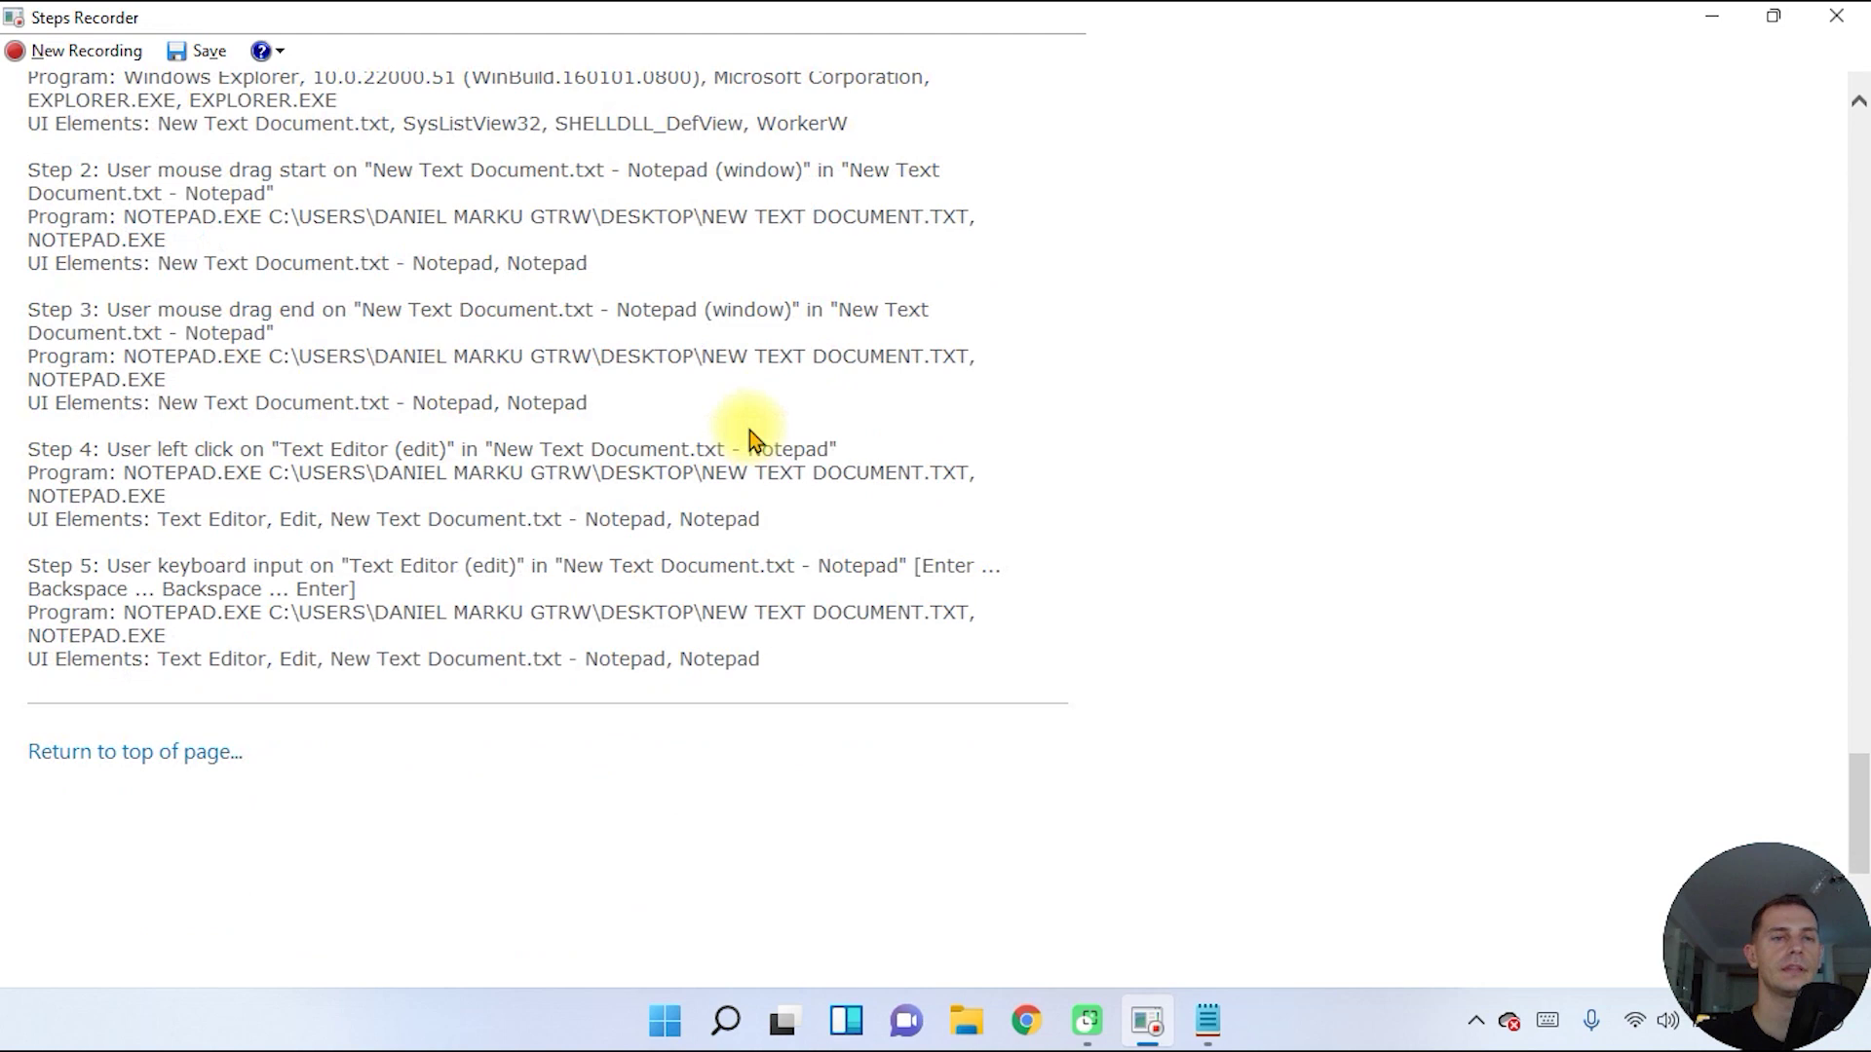
scroll(744, 421, "up", 6)
scroll(285, 535, "up", 1)
scroll(426, 502, "down", 15)
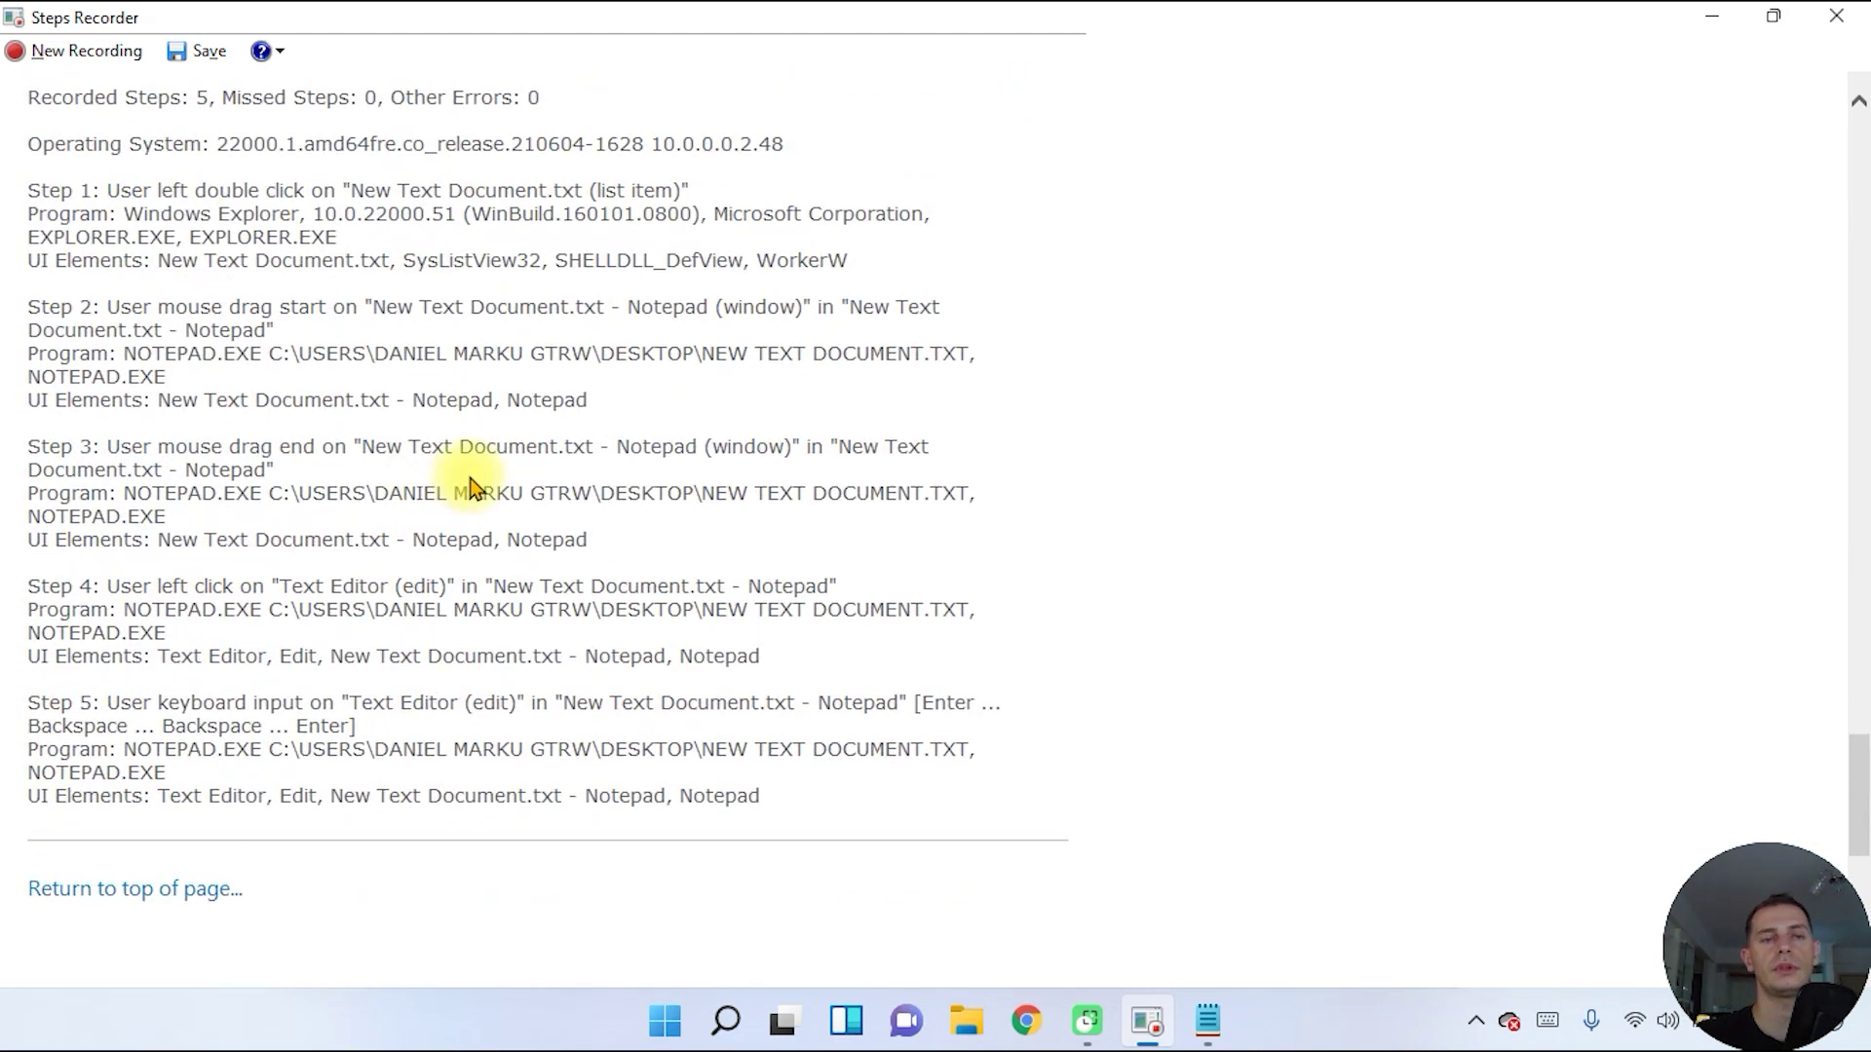
scroll(534, 445, "up", 8)
- Close the steps recording without saving it, and close the Notepad document
left_click(1836, 16)
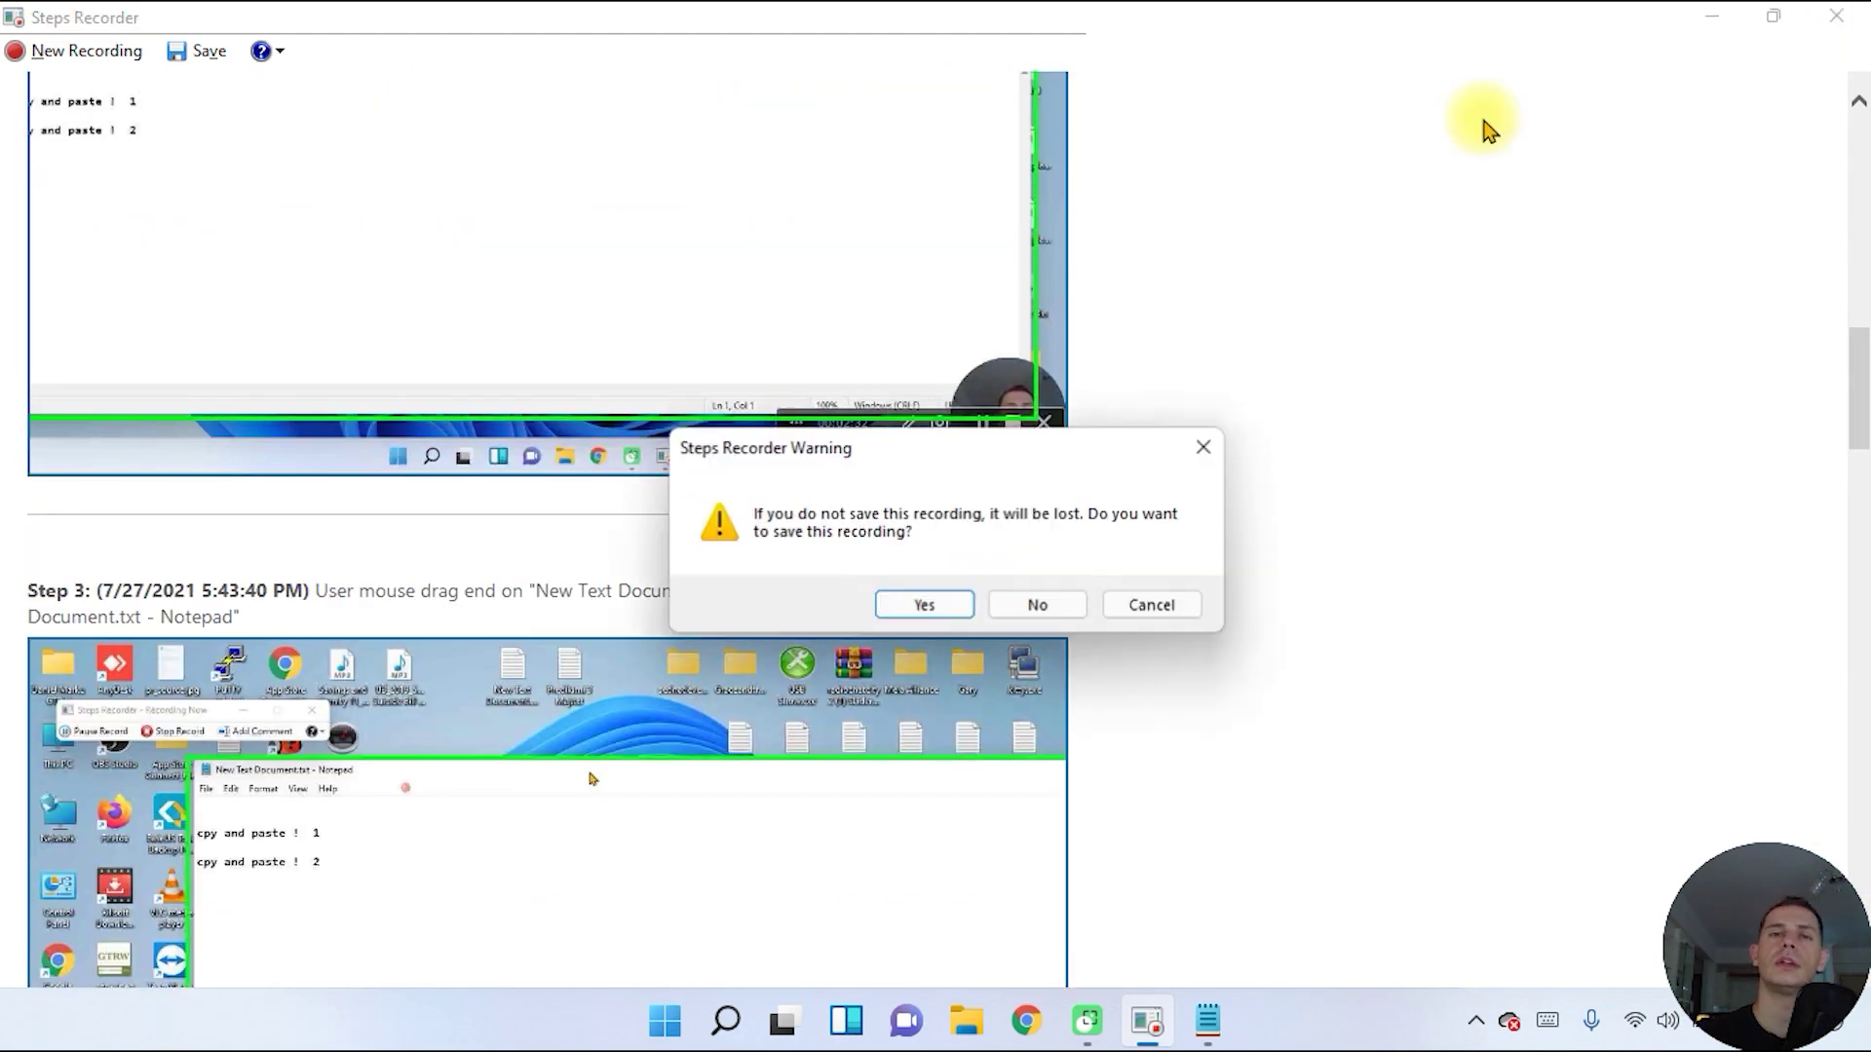
left_click(1033, 614)
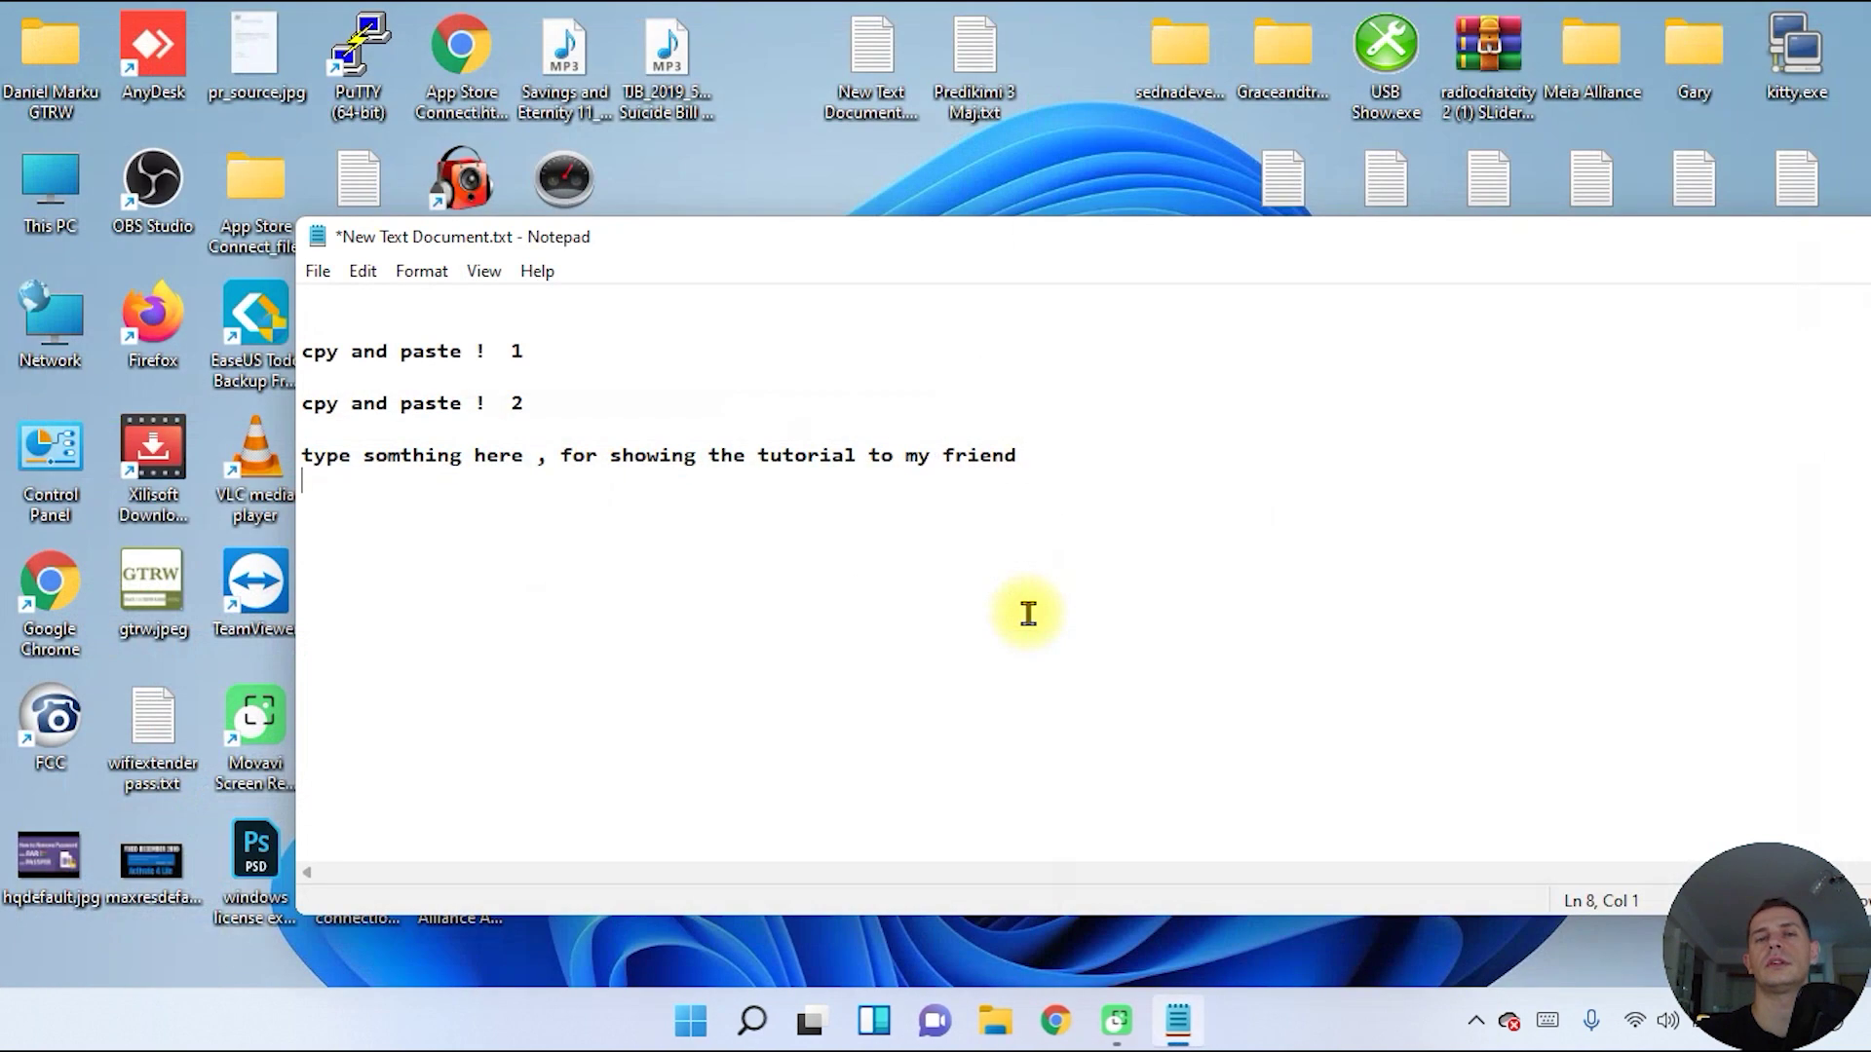
left_click_drag(1595, 238, 1194, 219)
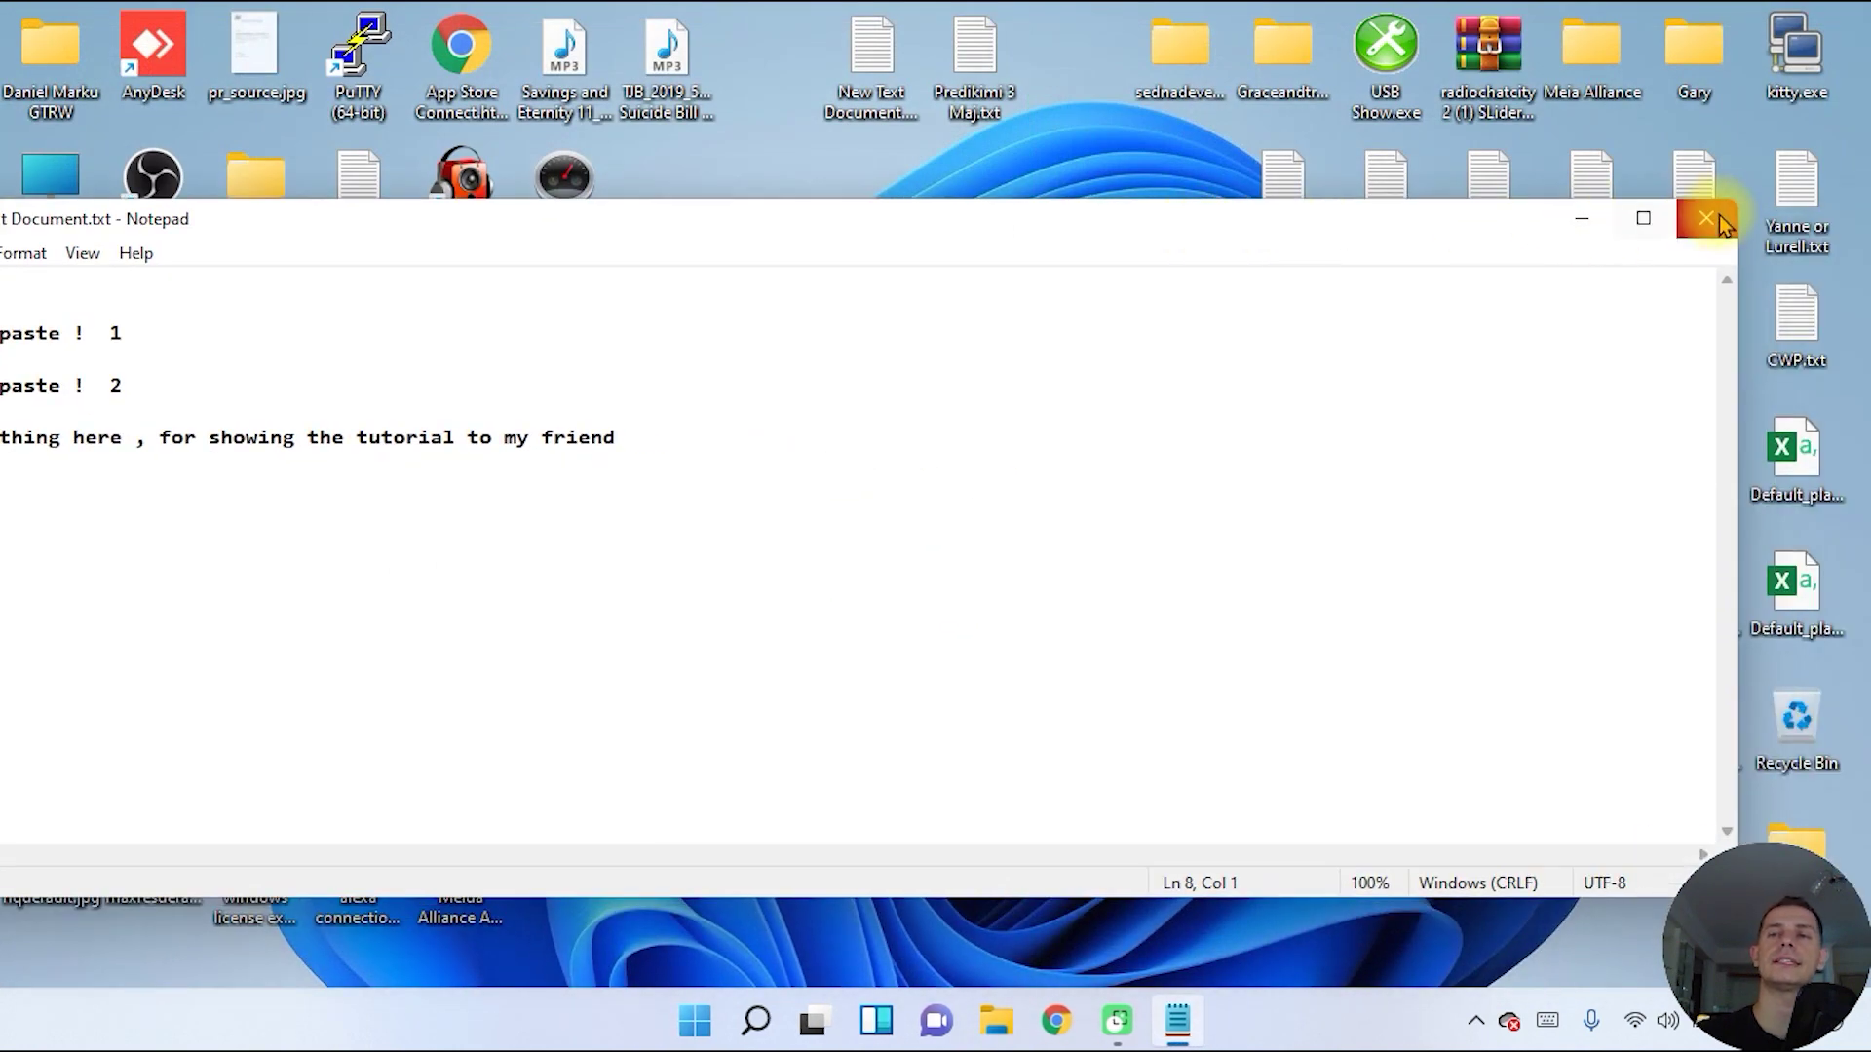
left_click(1716, 224)
left_click(982, 544)
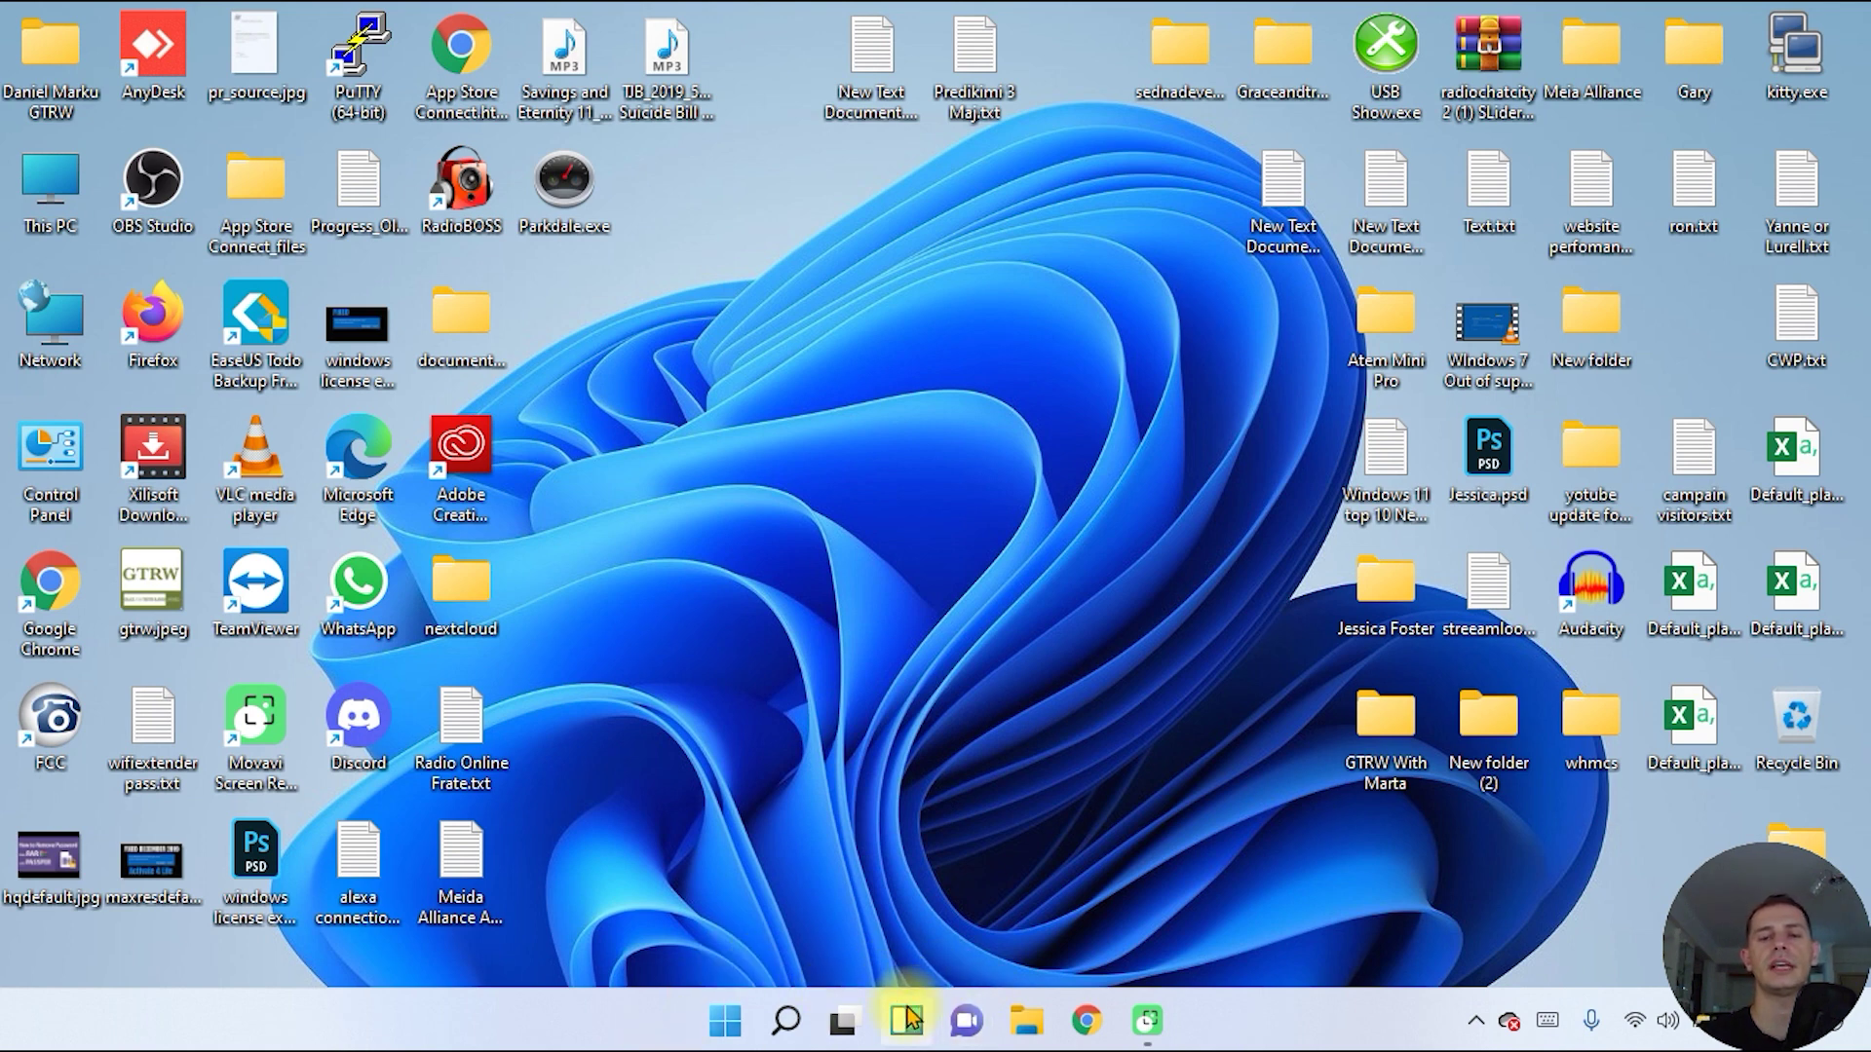
- Open File Explorer at This PC, narrow its window and move it slightly away from the screen's upper edge
left_click(838, 670)
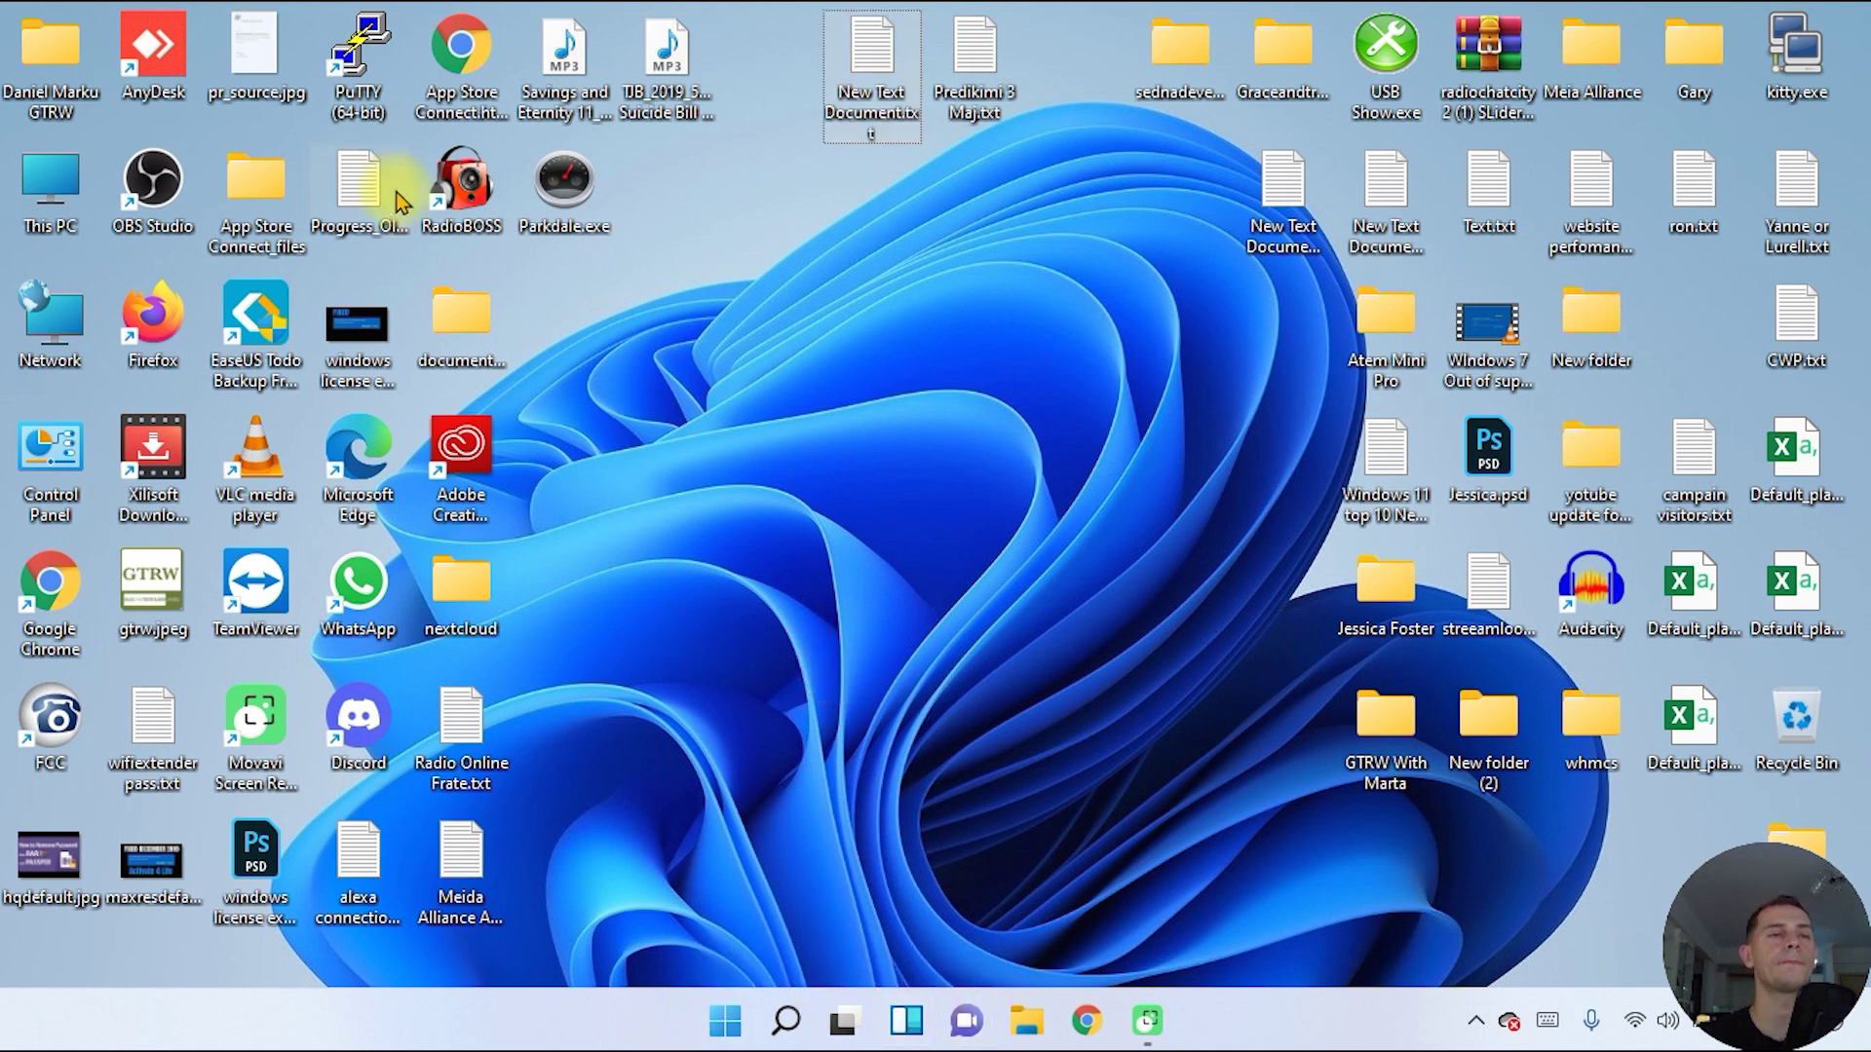
key("super+e")
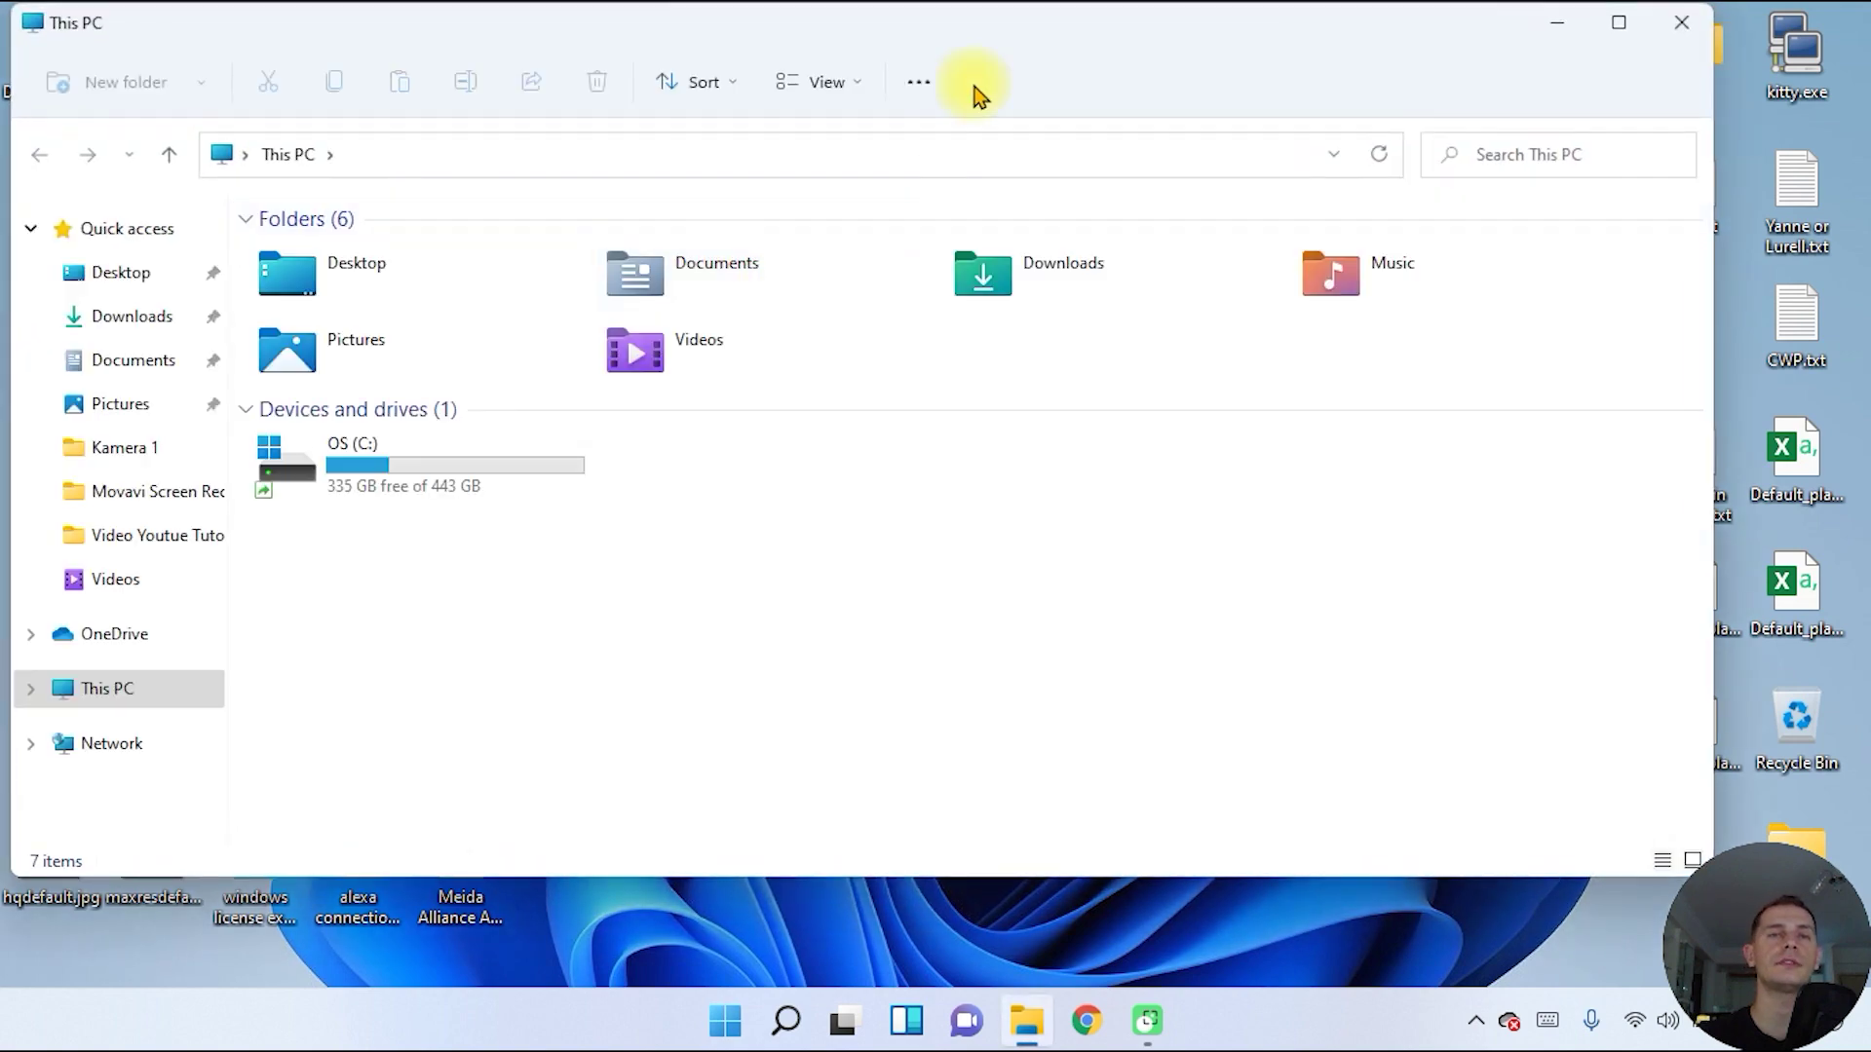
left_click_drag(1047, 44, 1116, 43)
left_click_drag(1798, 91, 1363, 167)
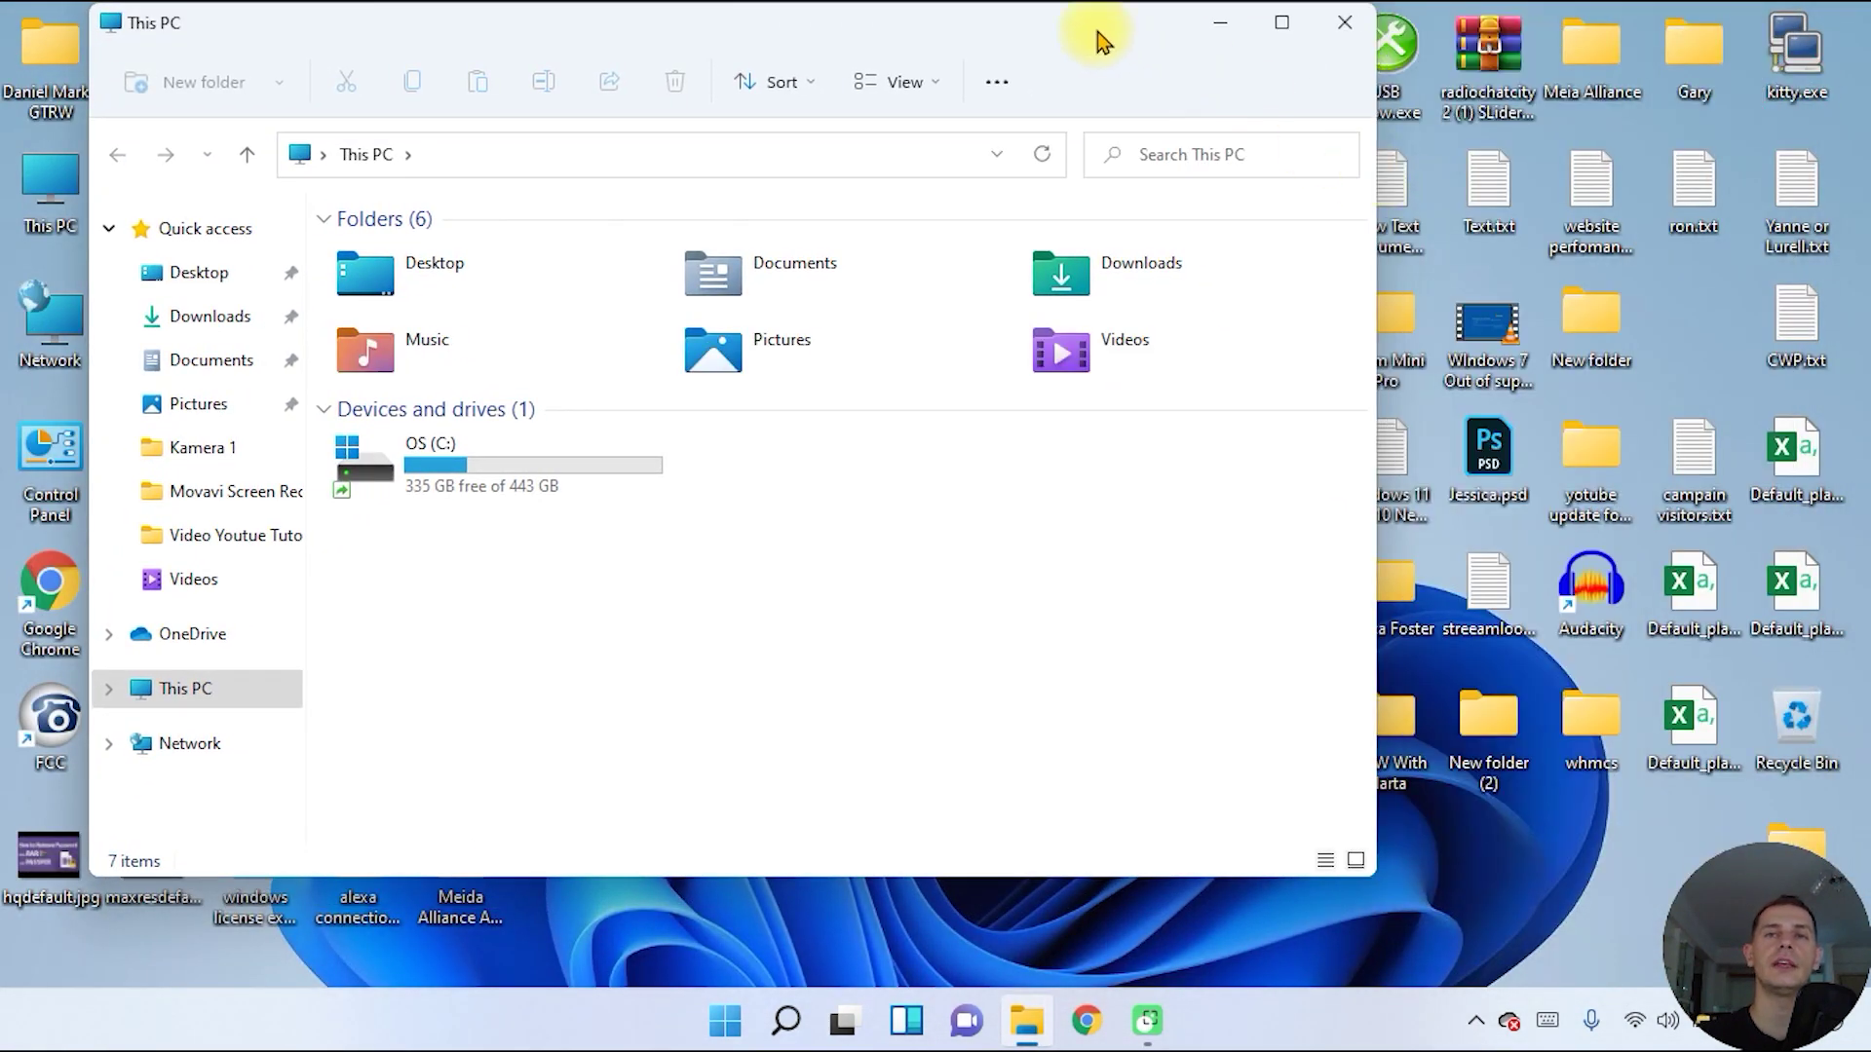
left_click_drag(1099, 33, 1083, 106)
- Use the snap layouts to place the This PC window in the left half, then in the lower-right quarter of the screen
mouse_move(1261, 115)
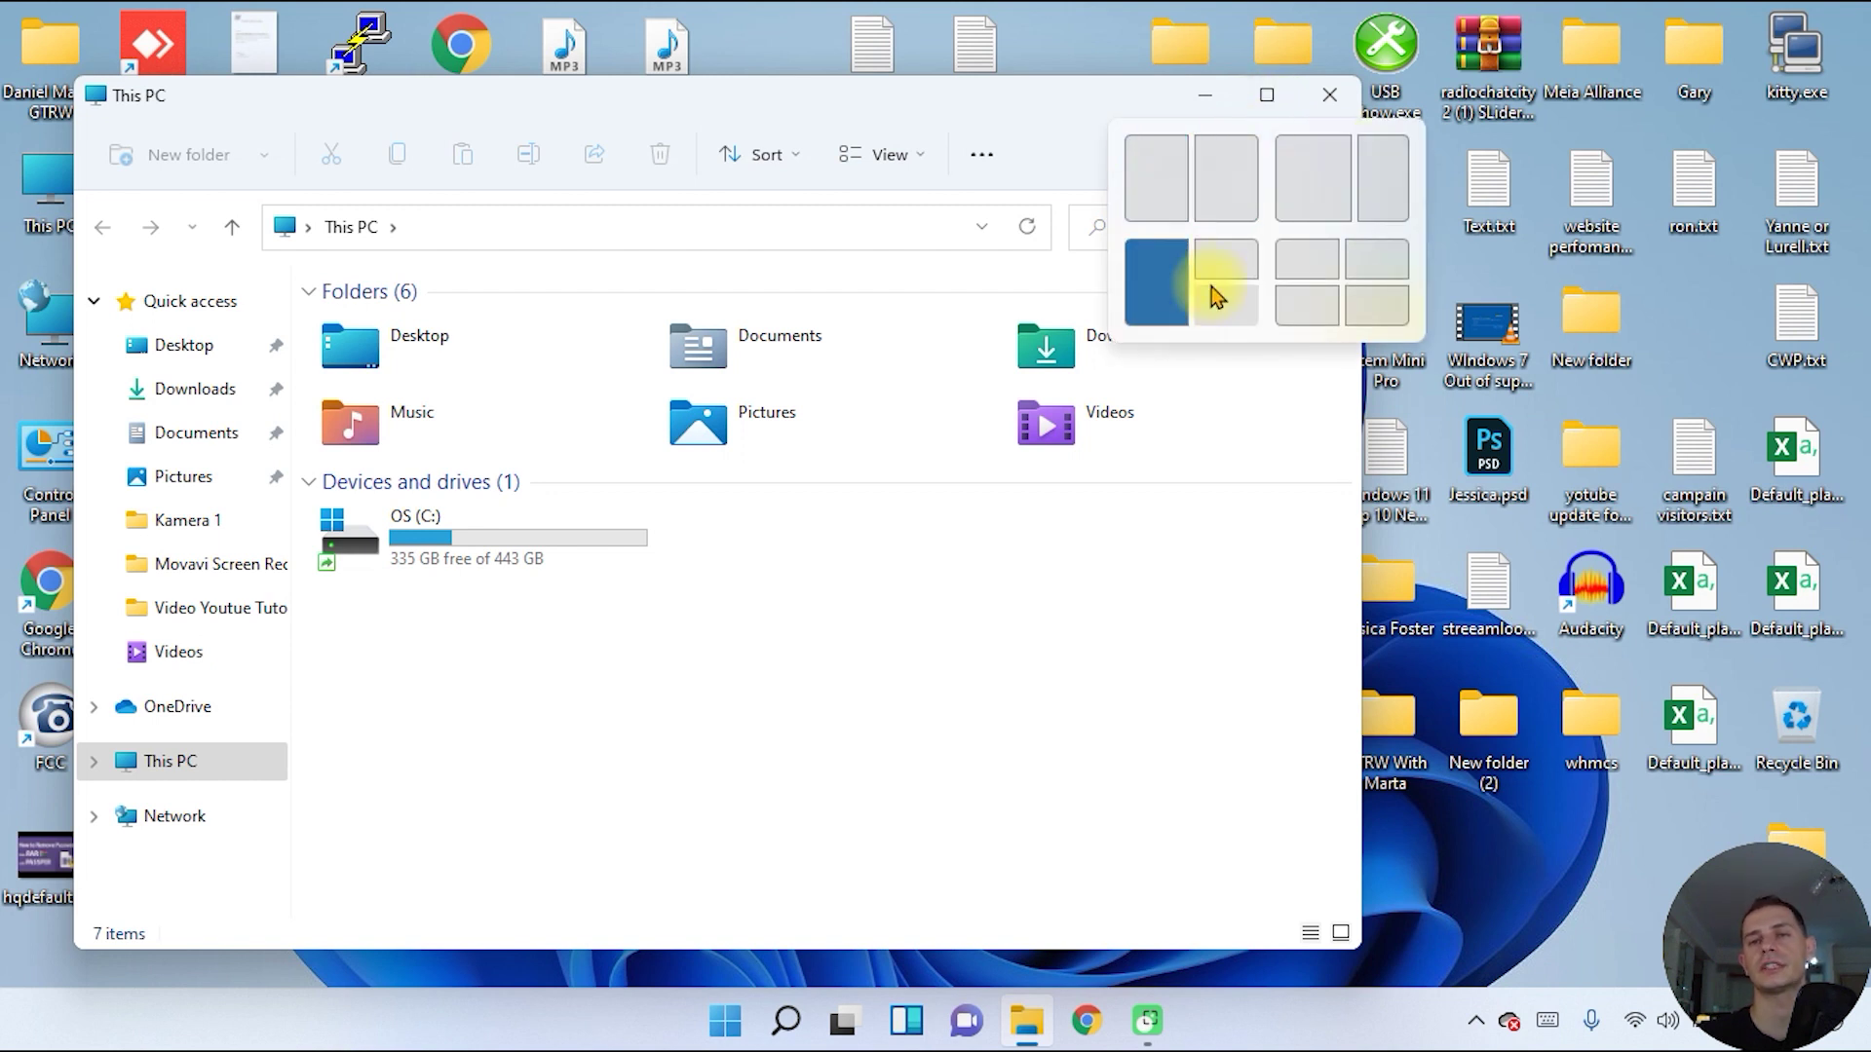
left_click(1165, 189)
mouse_move(840, 29)
left_click(794, 230)
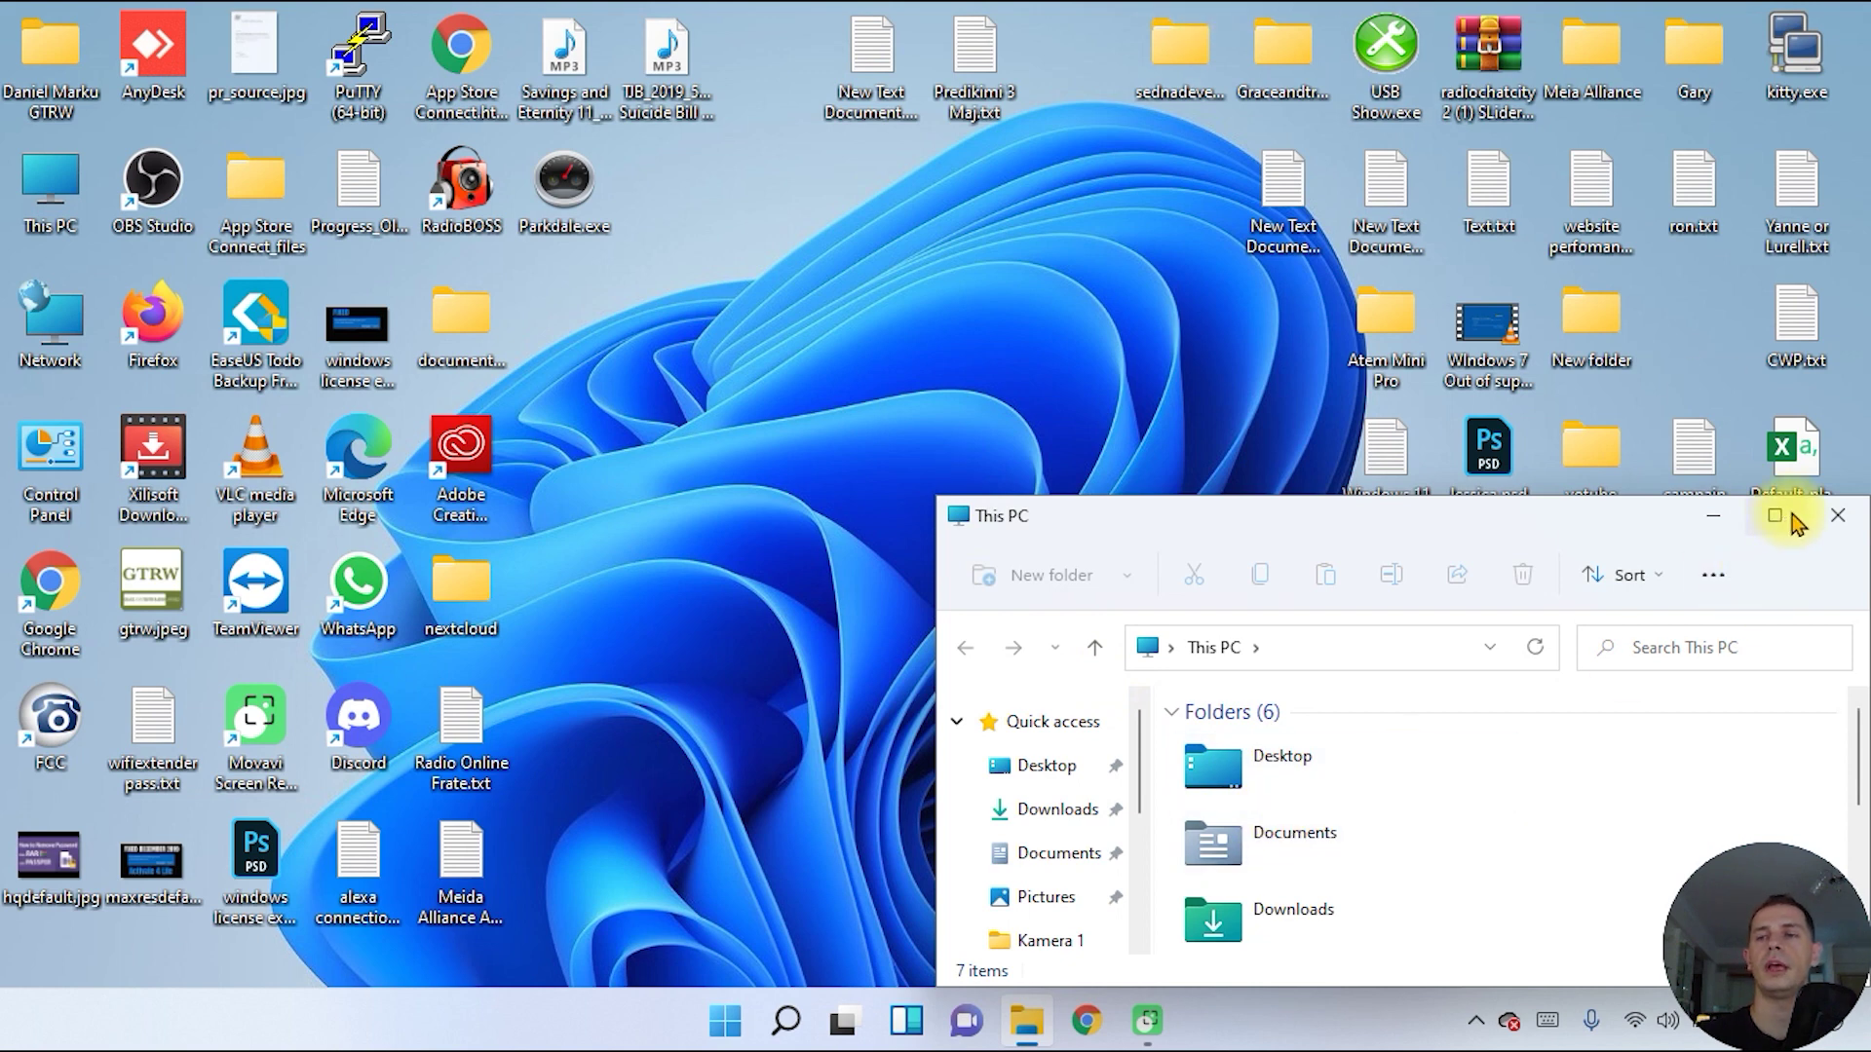
- Use the snap layouts to place the This PC window in the narrow right column, then in the wide left column
mouse_move(1796, 517)
left_click(1821, 612)
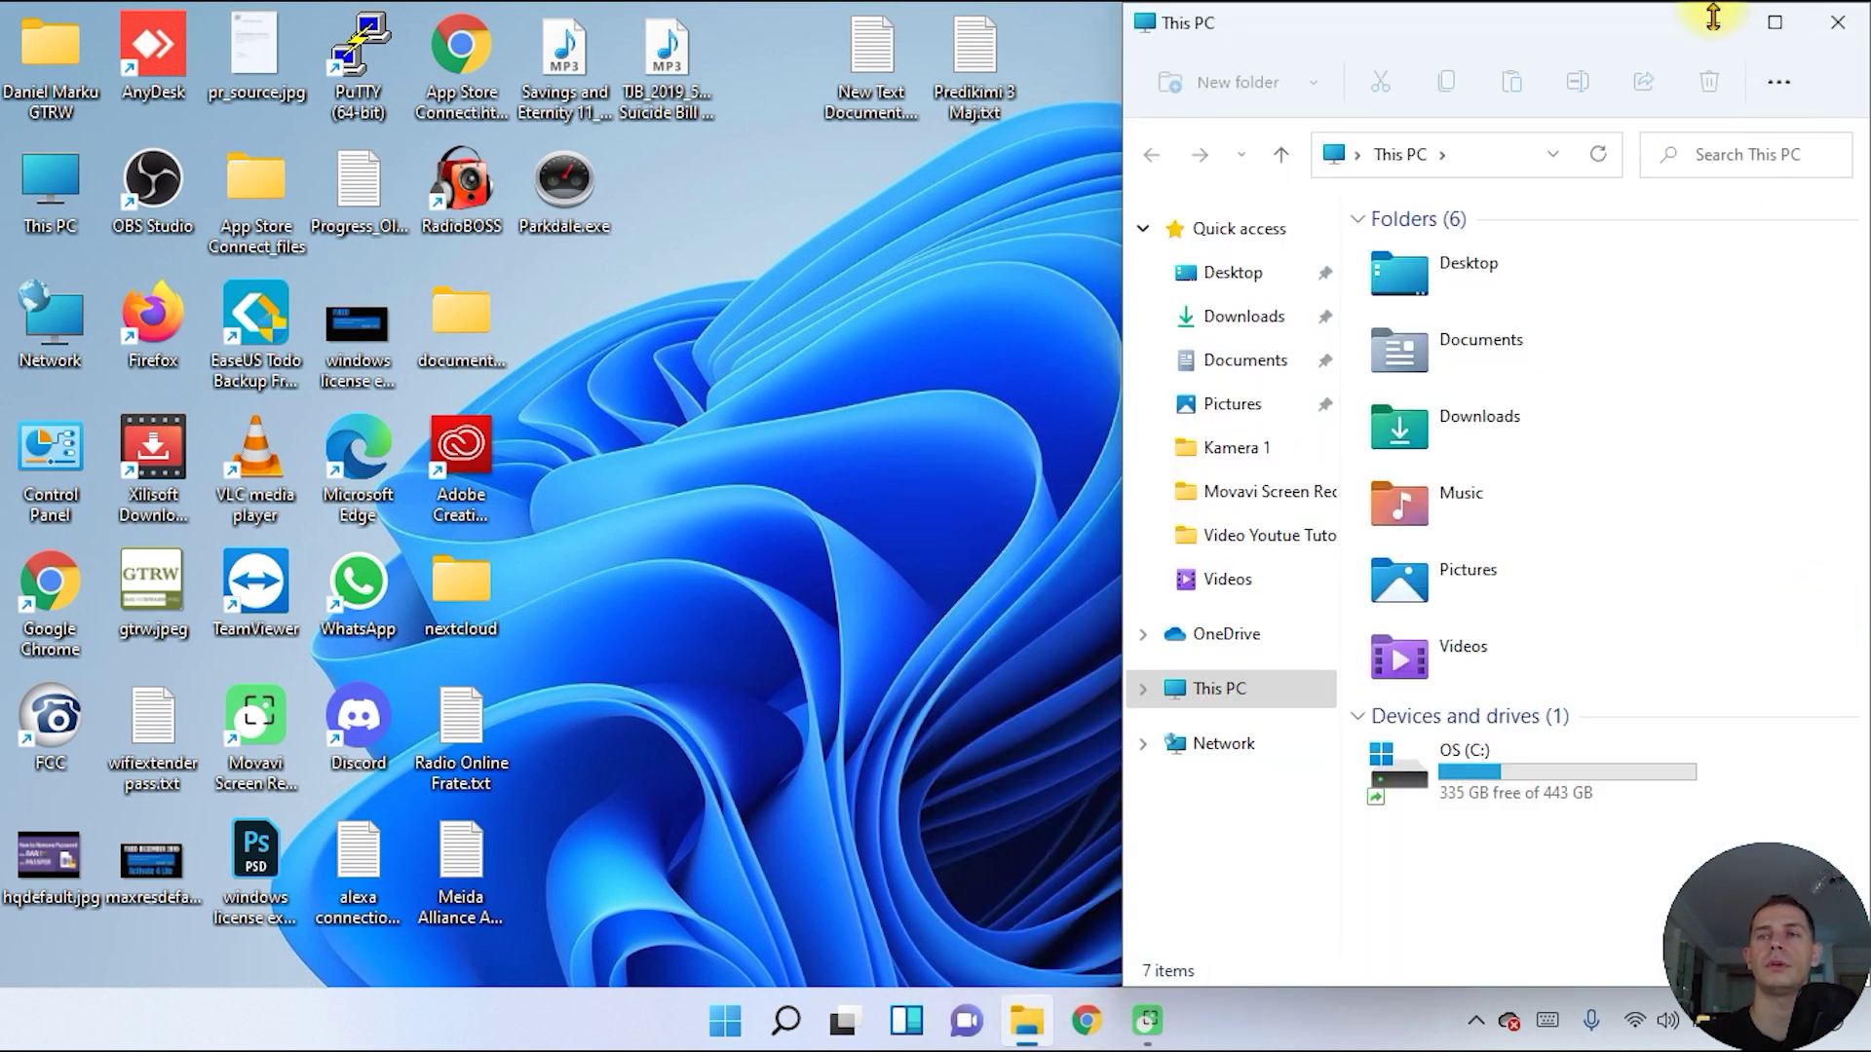
mouse_move(1789, 31)
left_click(1751, 130)
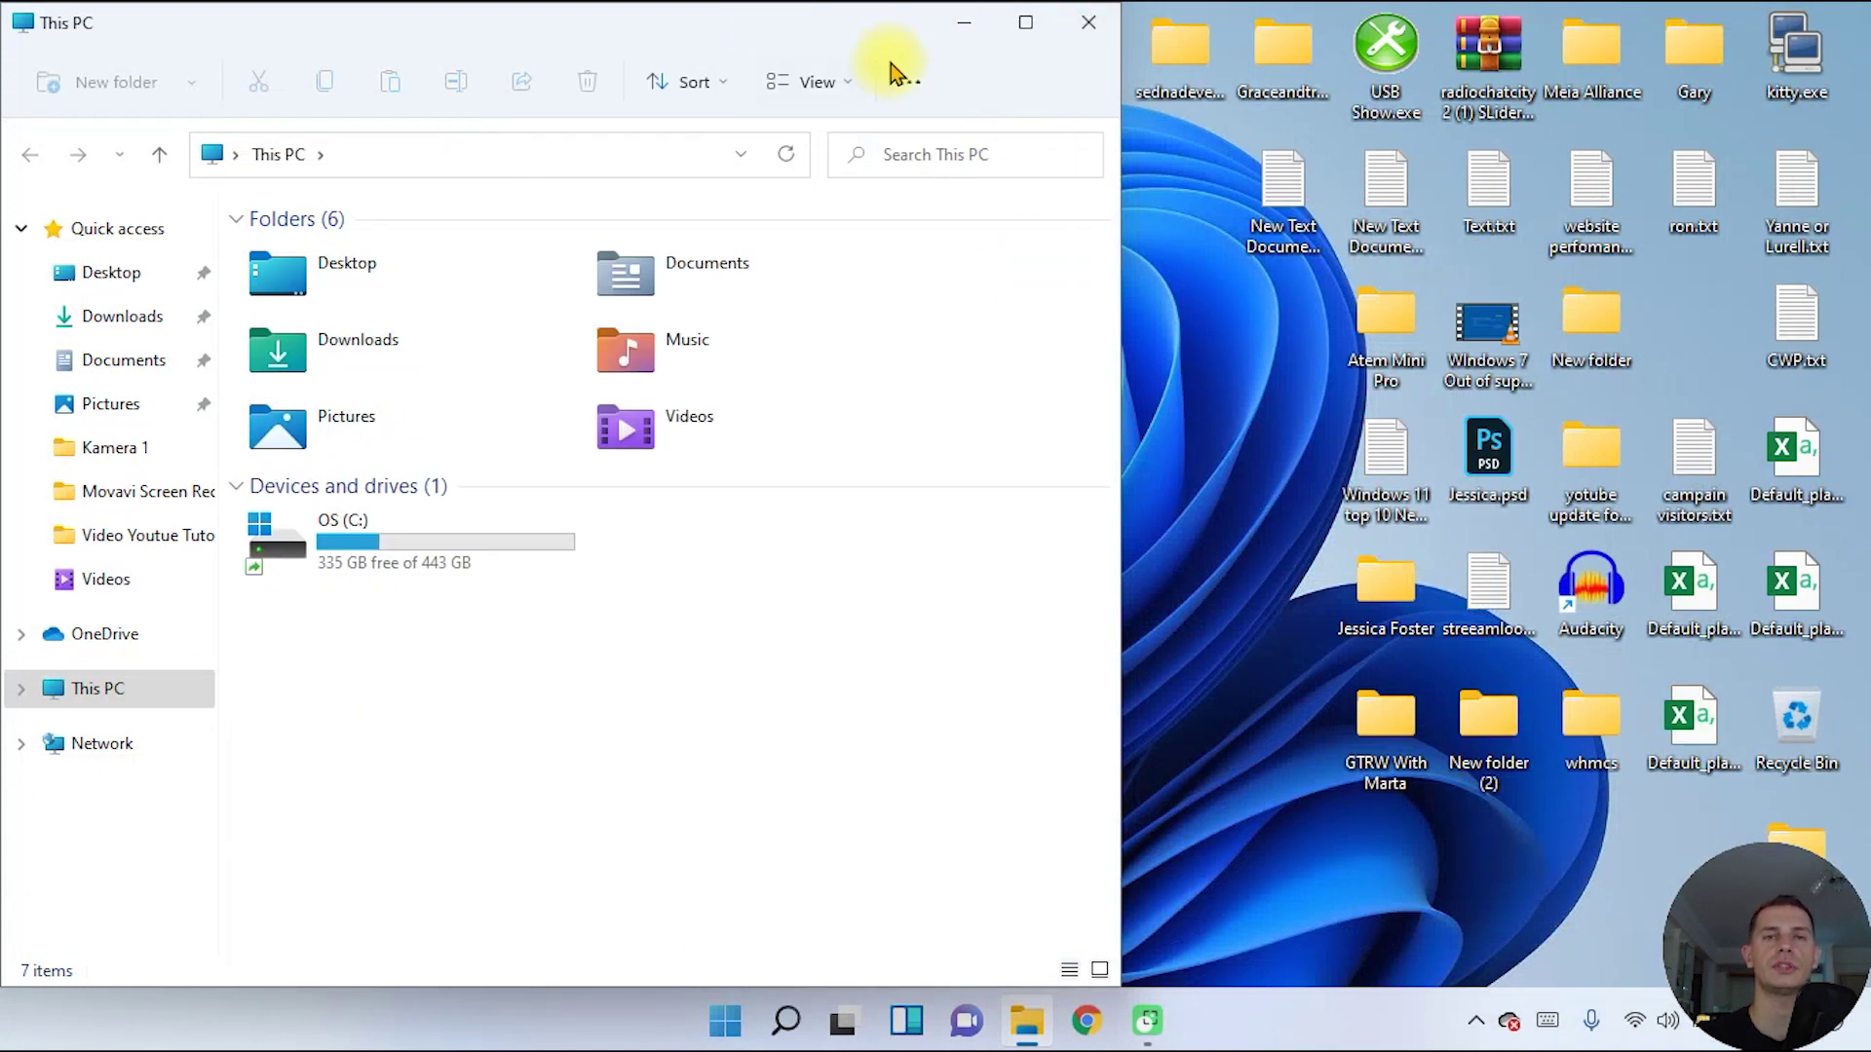
- Snap the This PC window against the right screen edge, then the left one, and pull it free as a floating window
left_click_drag(1027, 20, 1866, 259)
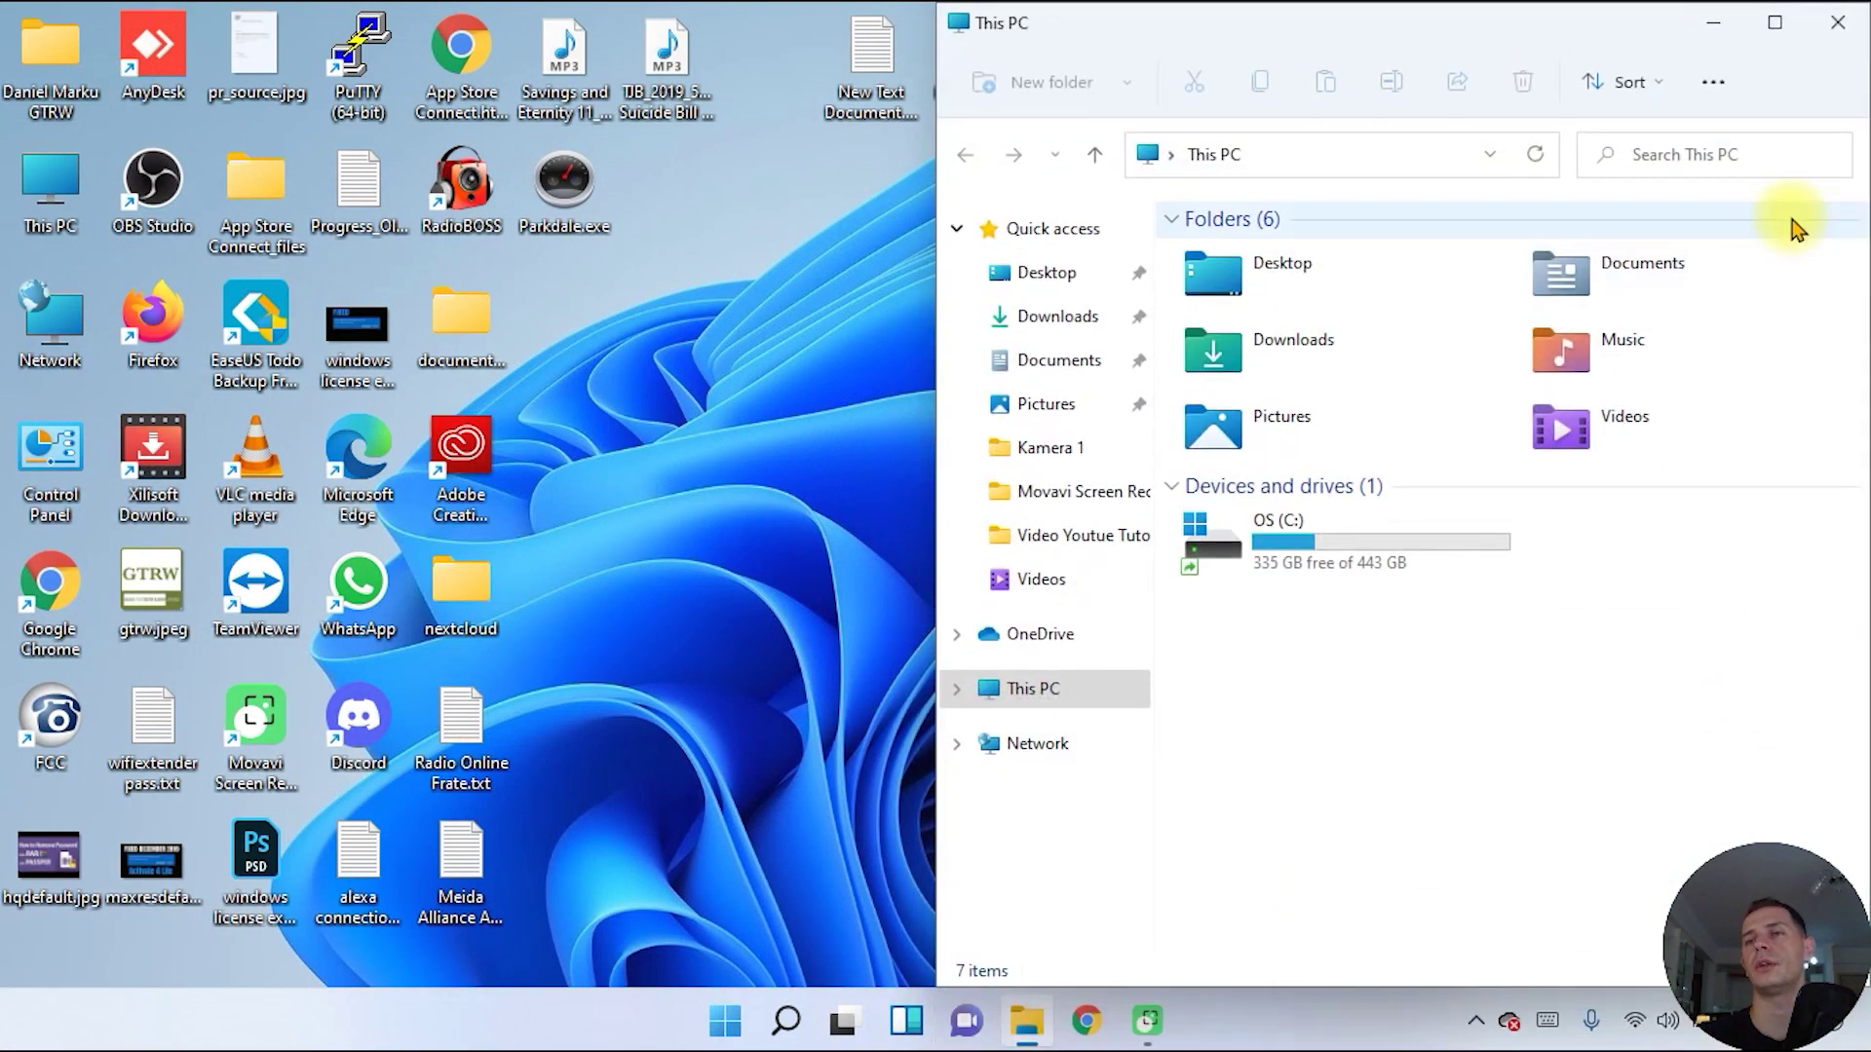
left_click_drag(1612, 25, 7, 200)
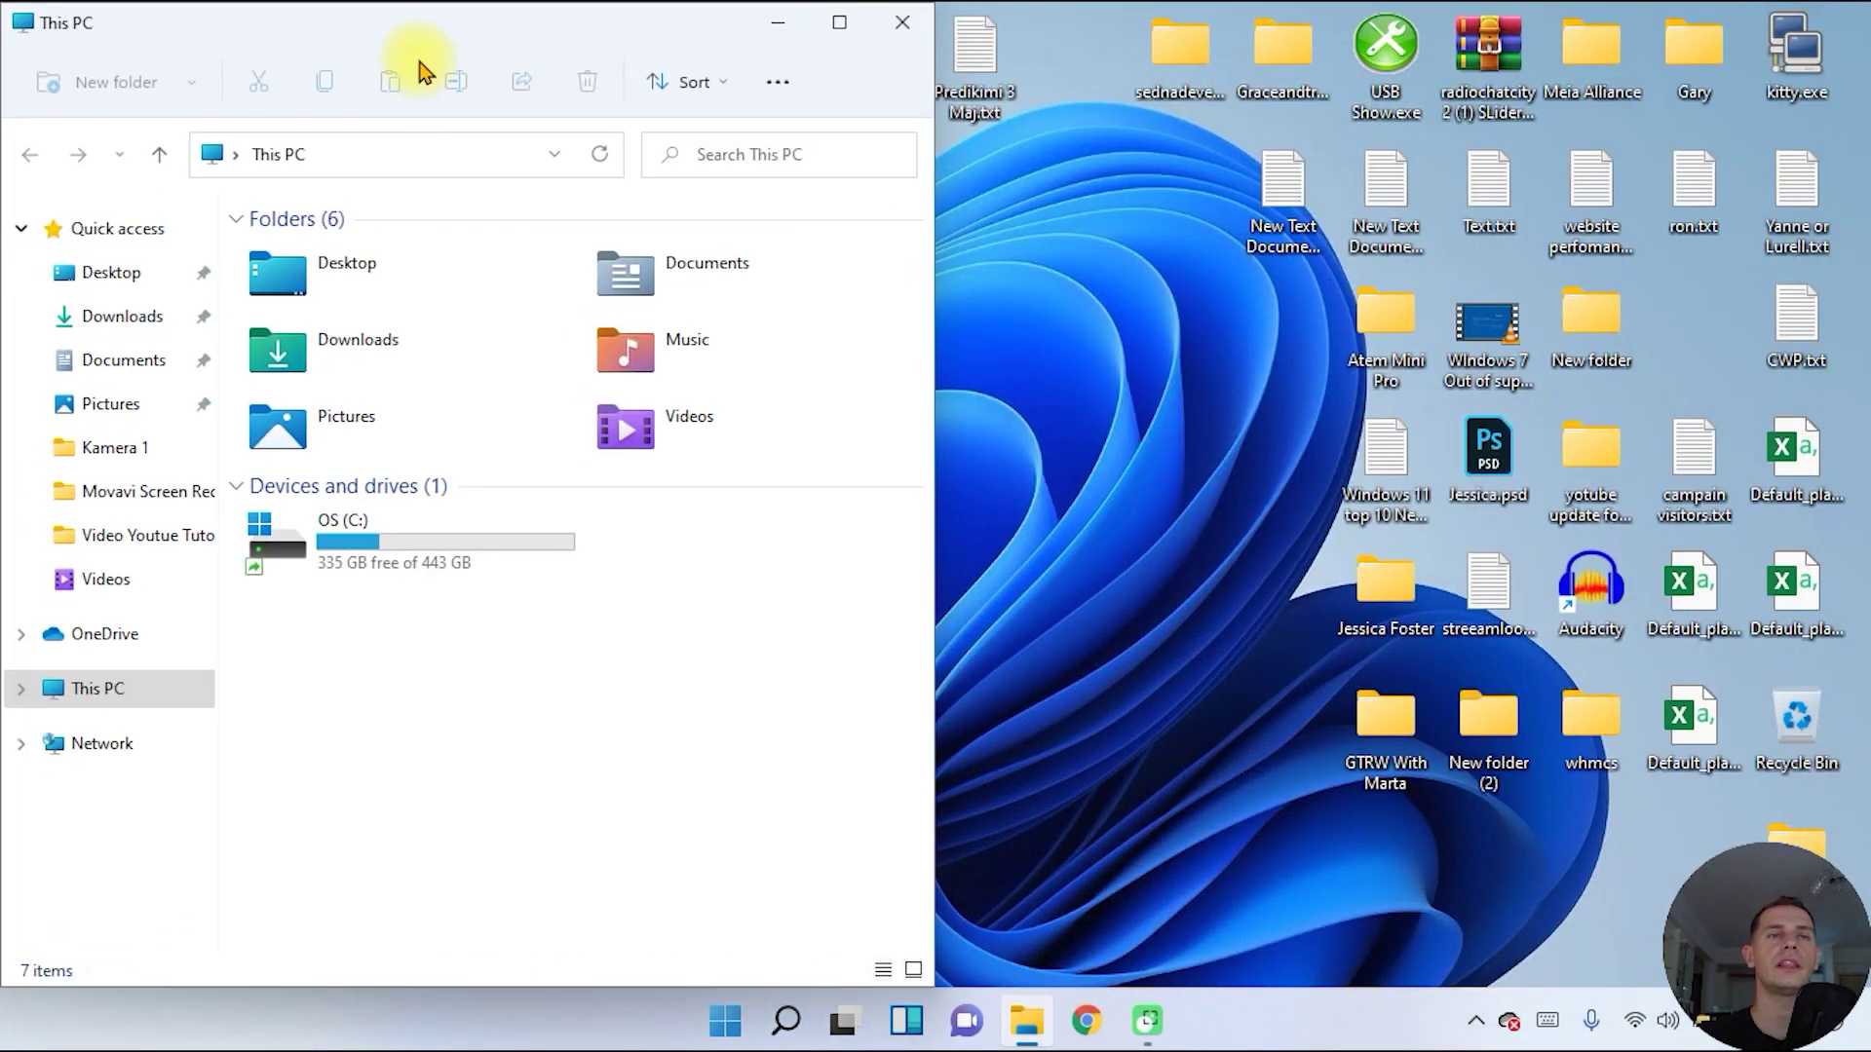
left_click_drag(397, 33, 605, 68)
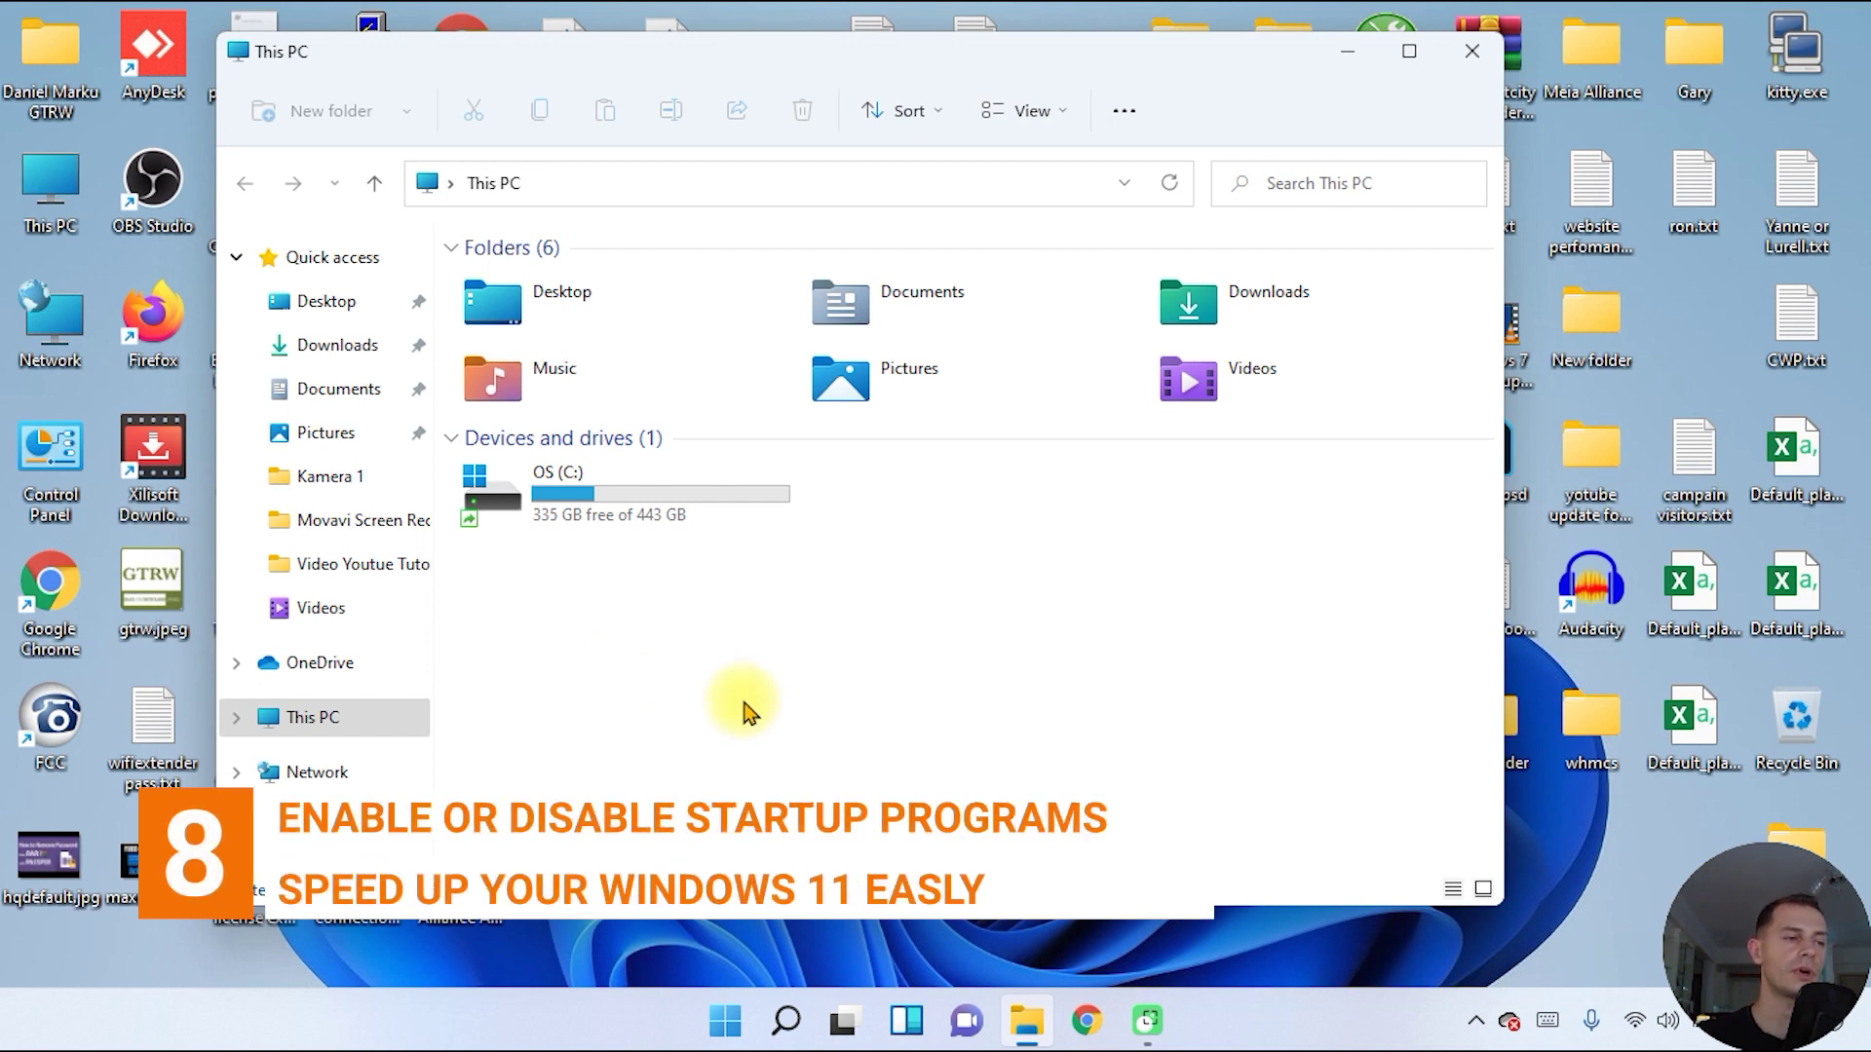
- Show the desktop and open the Startup apps page in the Apps section of Settings
key("super+d")
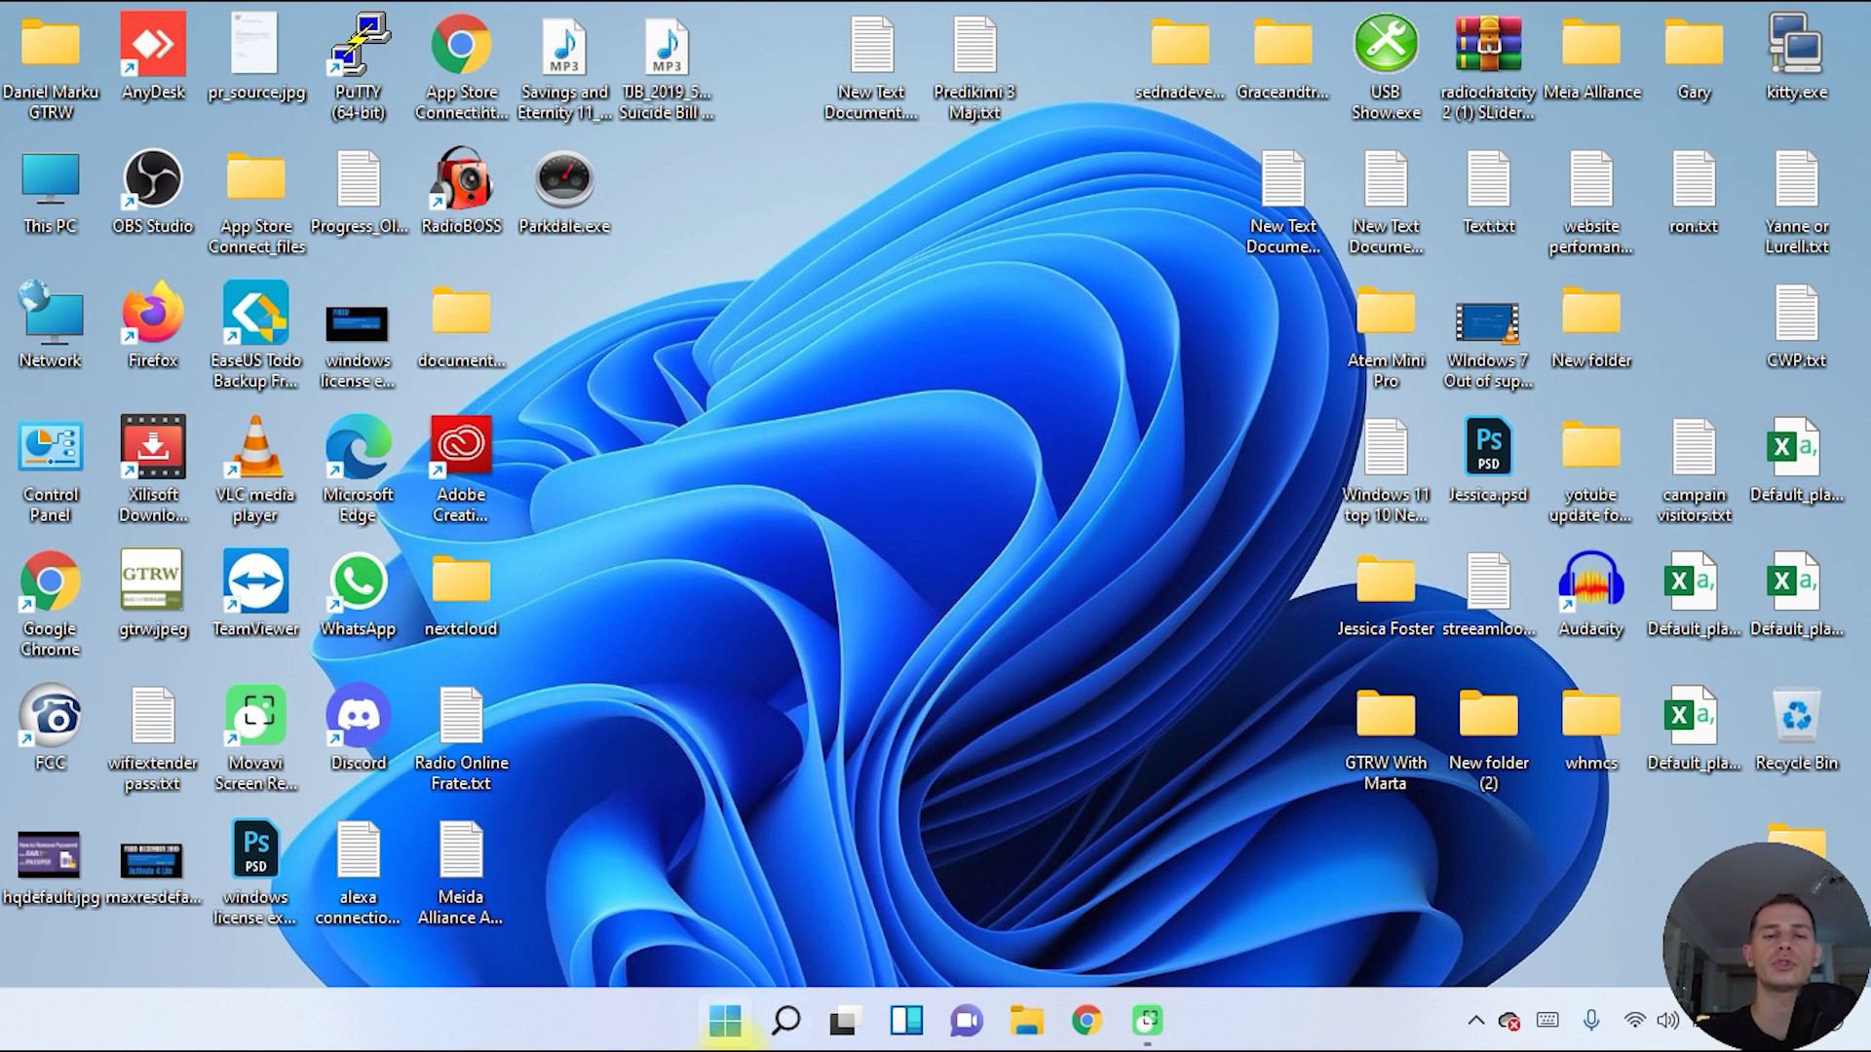
left_click(722, 1023)
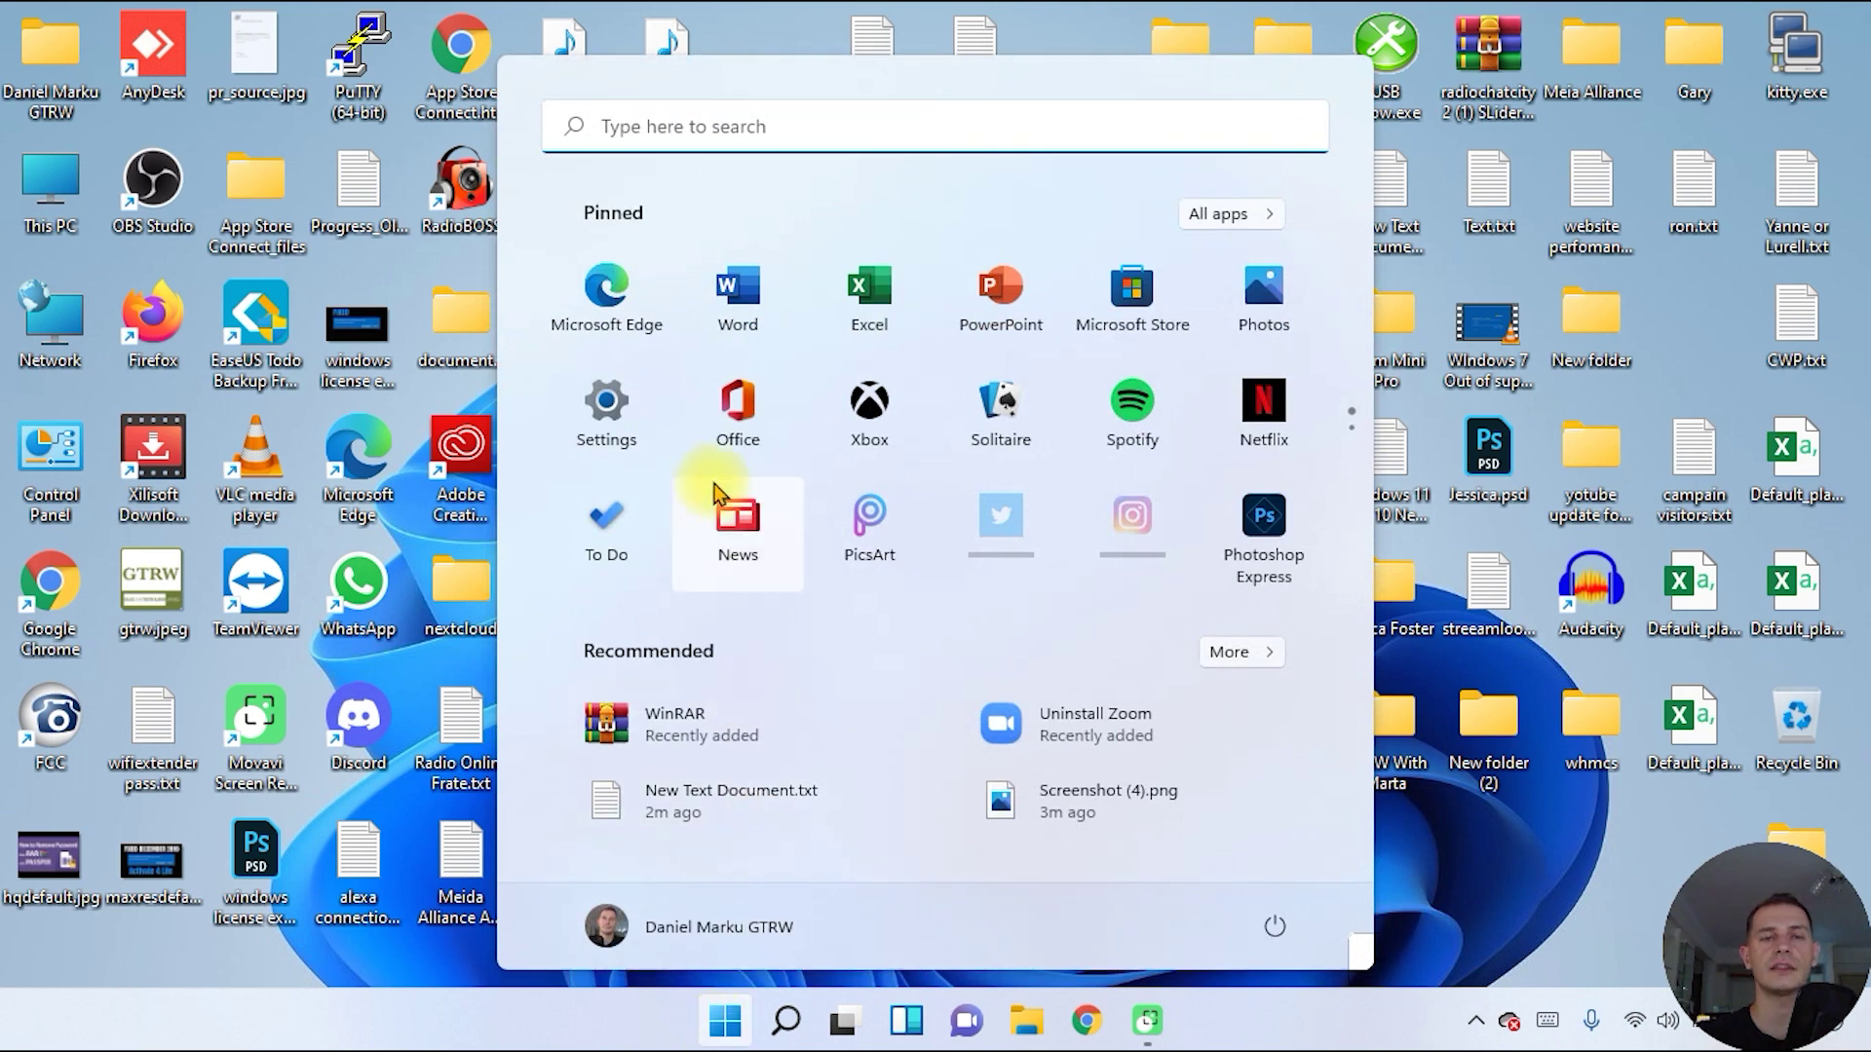
left_click(613, 414)
left_click(107, 514)
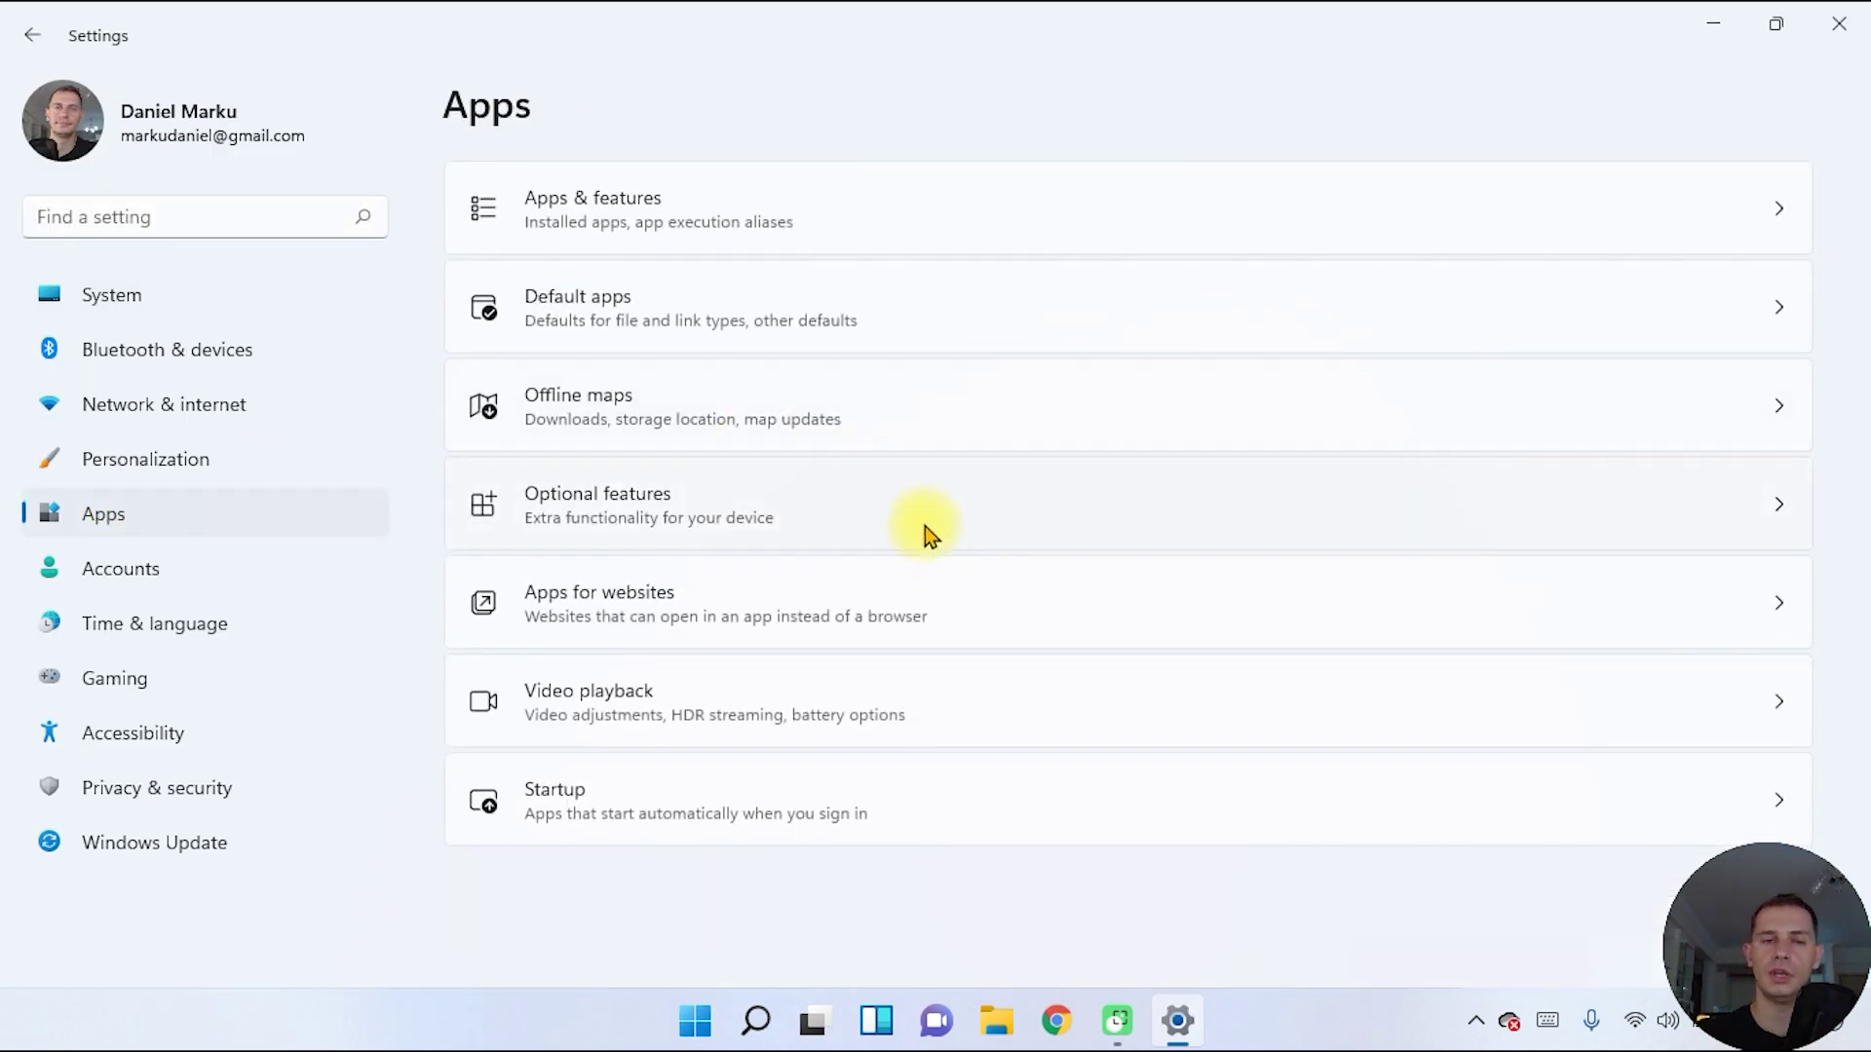
left_click(589, 801)
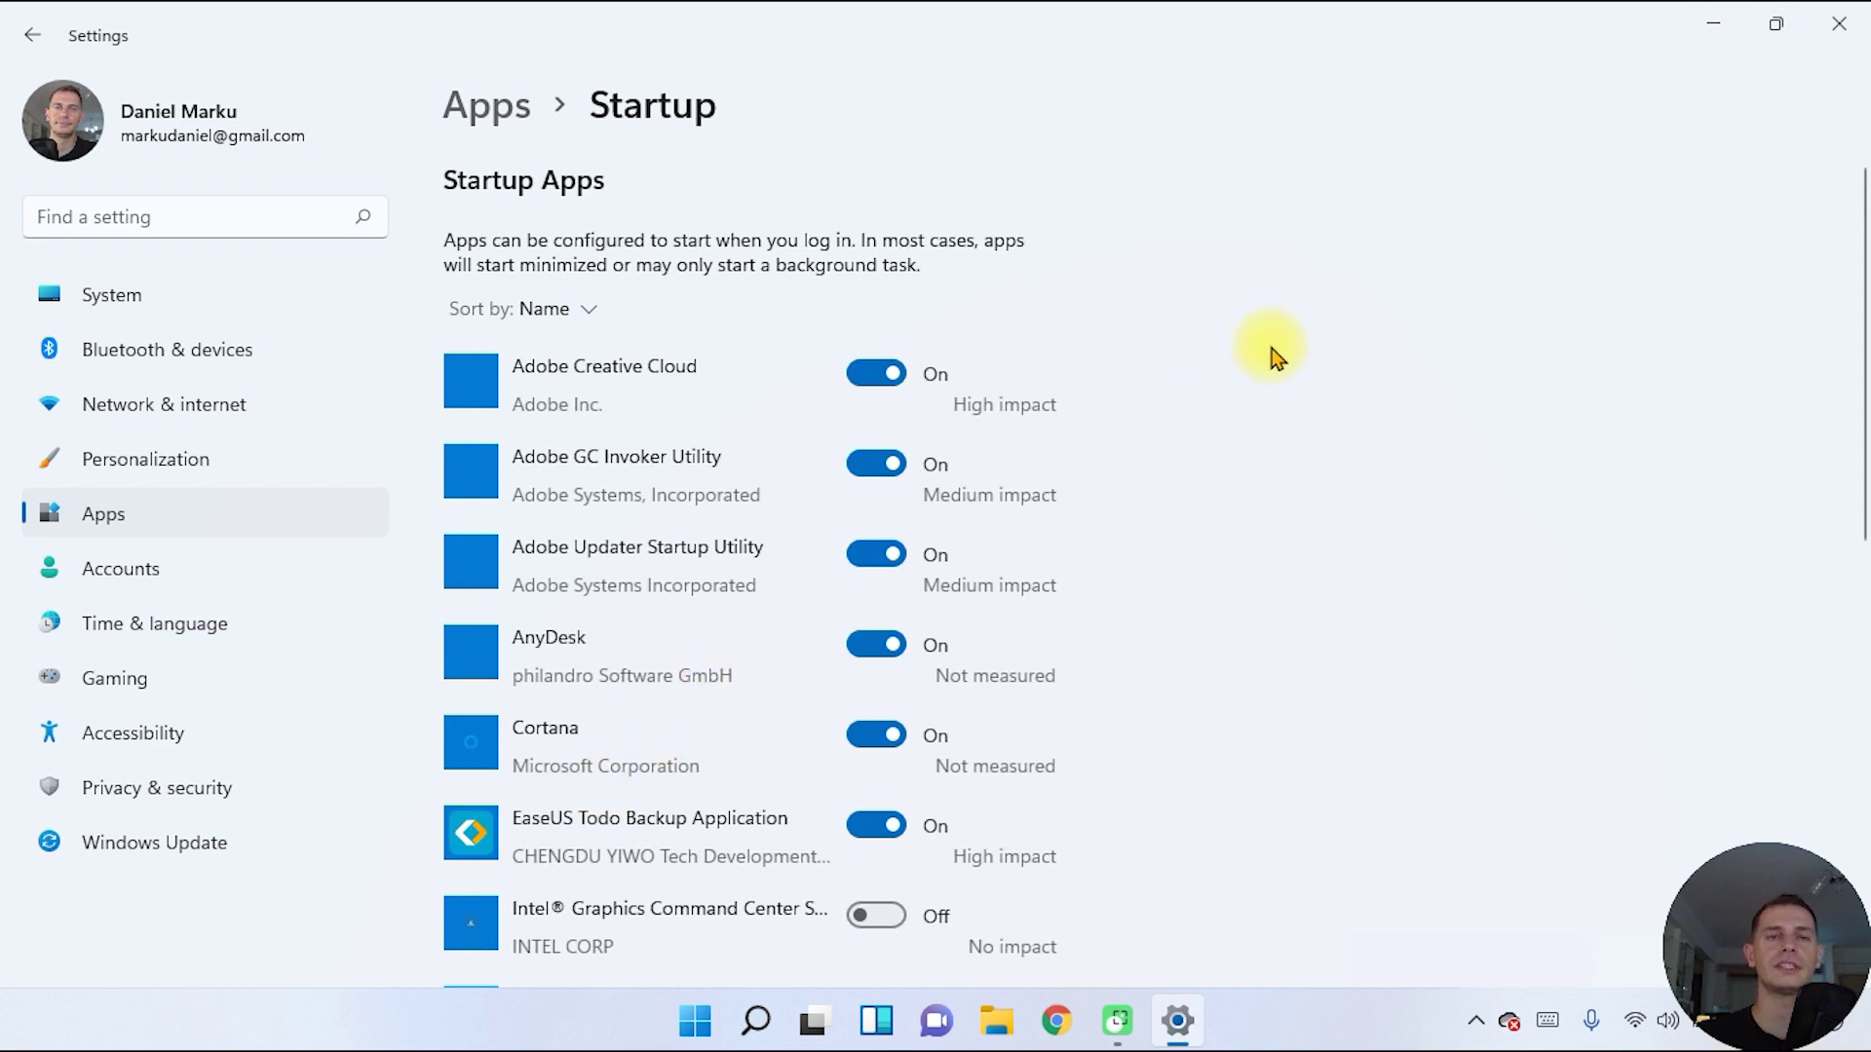
- Turn off automatic startup for Waves MaxxAudio Service Application and Update from GitHub
scroll(1276, 358, "down", 10)
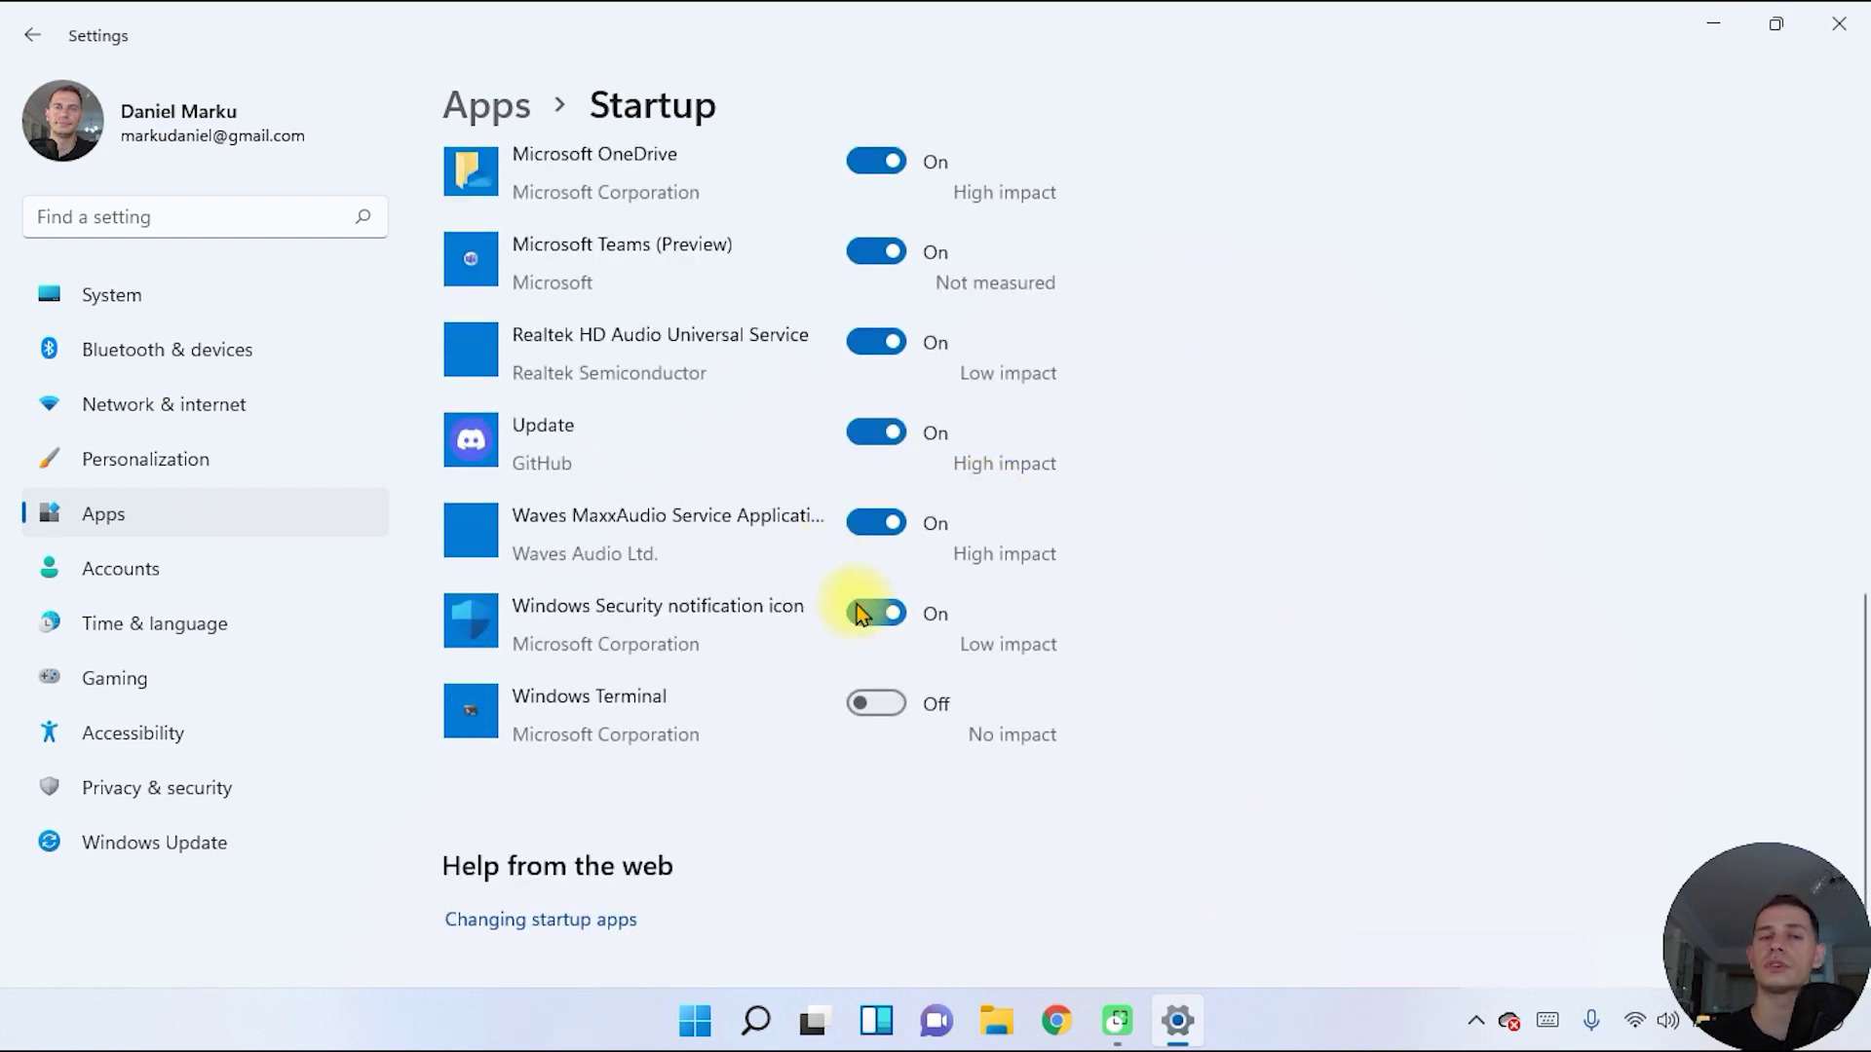
scroll(998, 631, "up", 10)
scroll(965, 641, "down", 10)
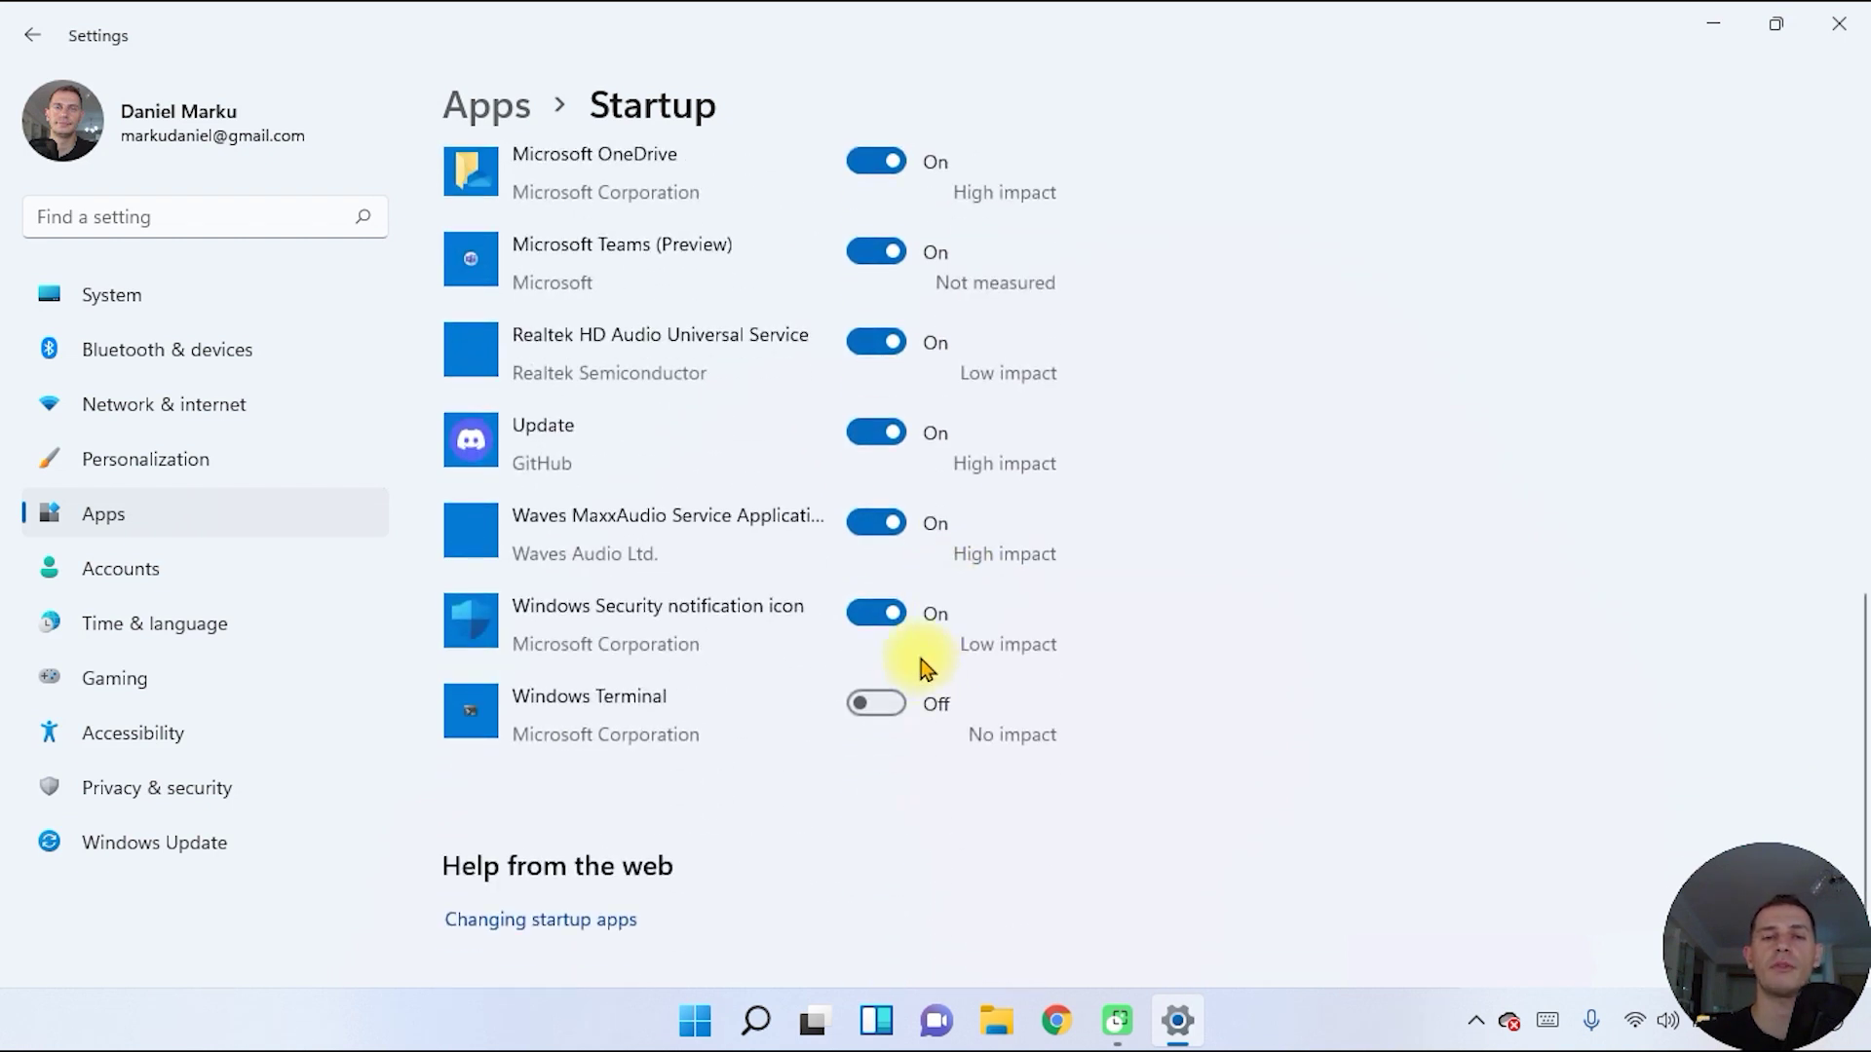
left_click(872, 522)
left_click(876, 435)
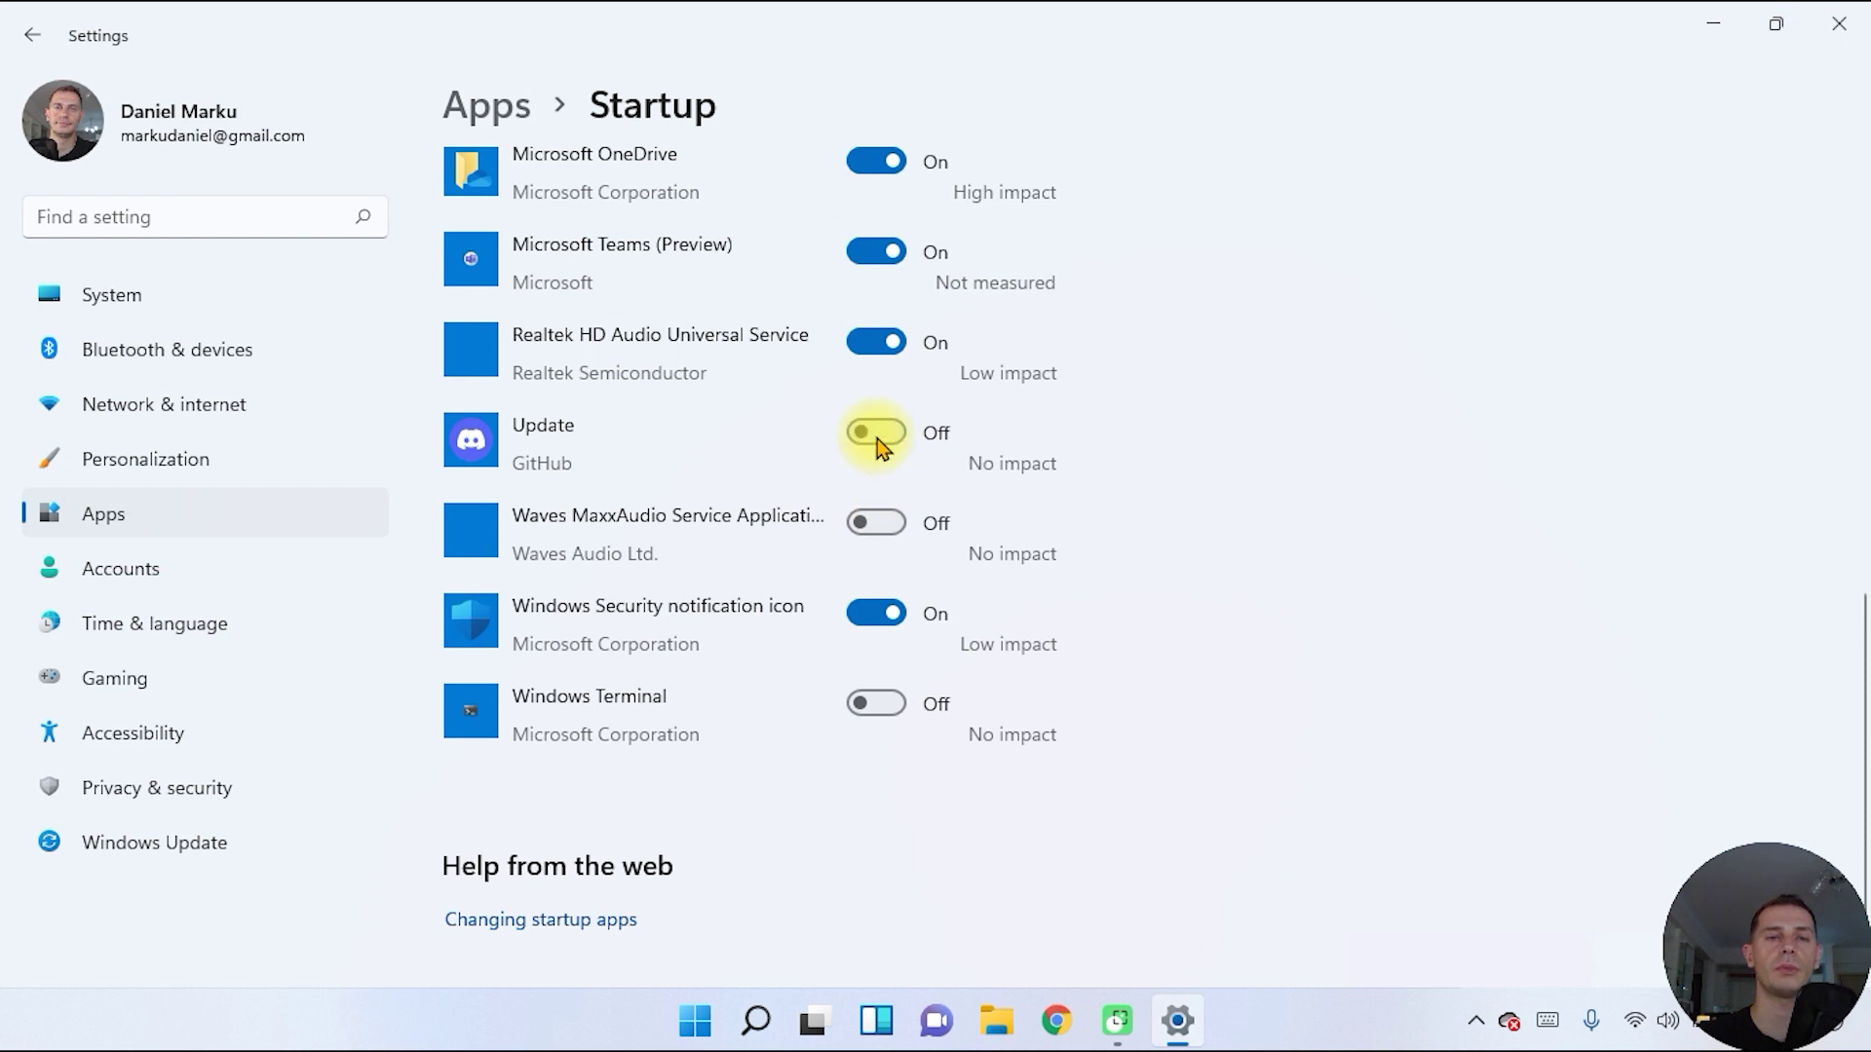
- Turn off automatic startup for Microsoft Teams (Preview), Microsoft OneDrive, Logitech Download Assistant and EaseUS Todo Backup Application
scroll(934, 660, "up", 2)
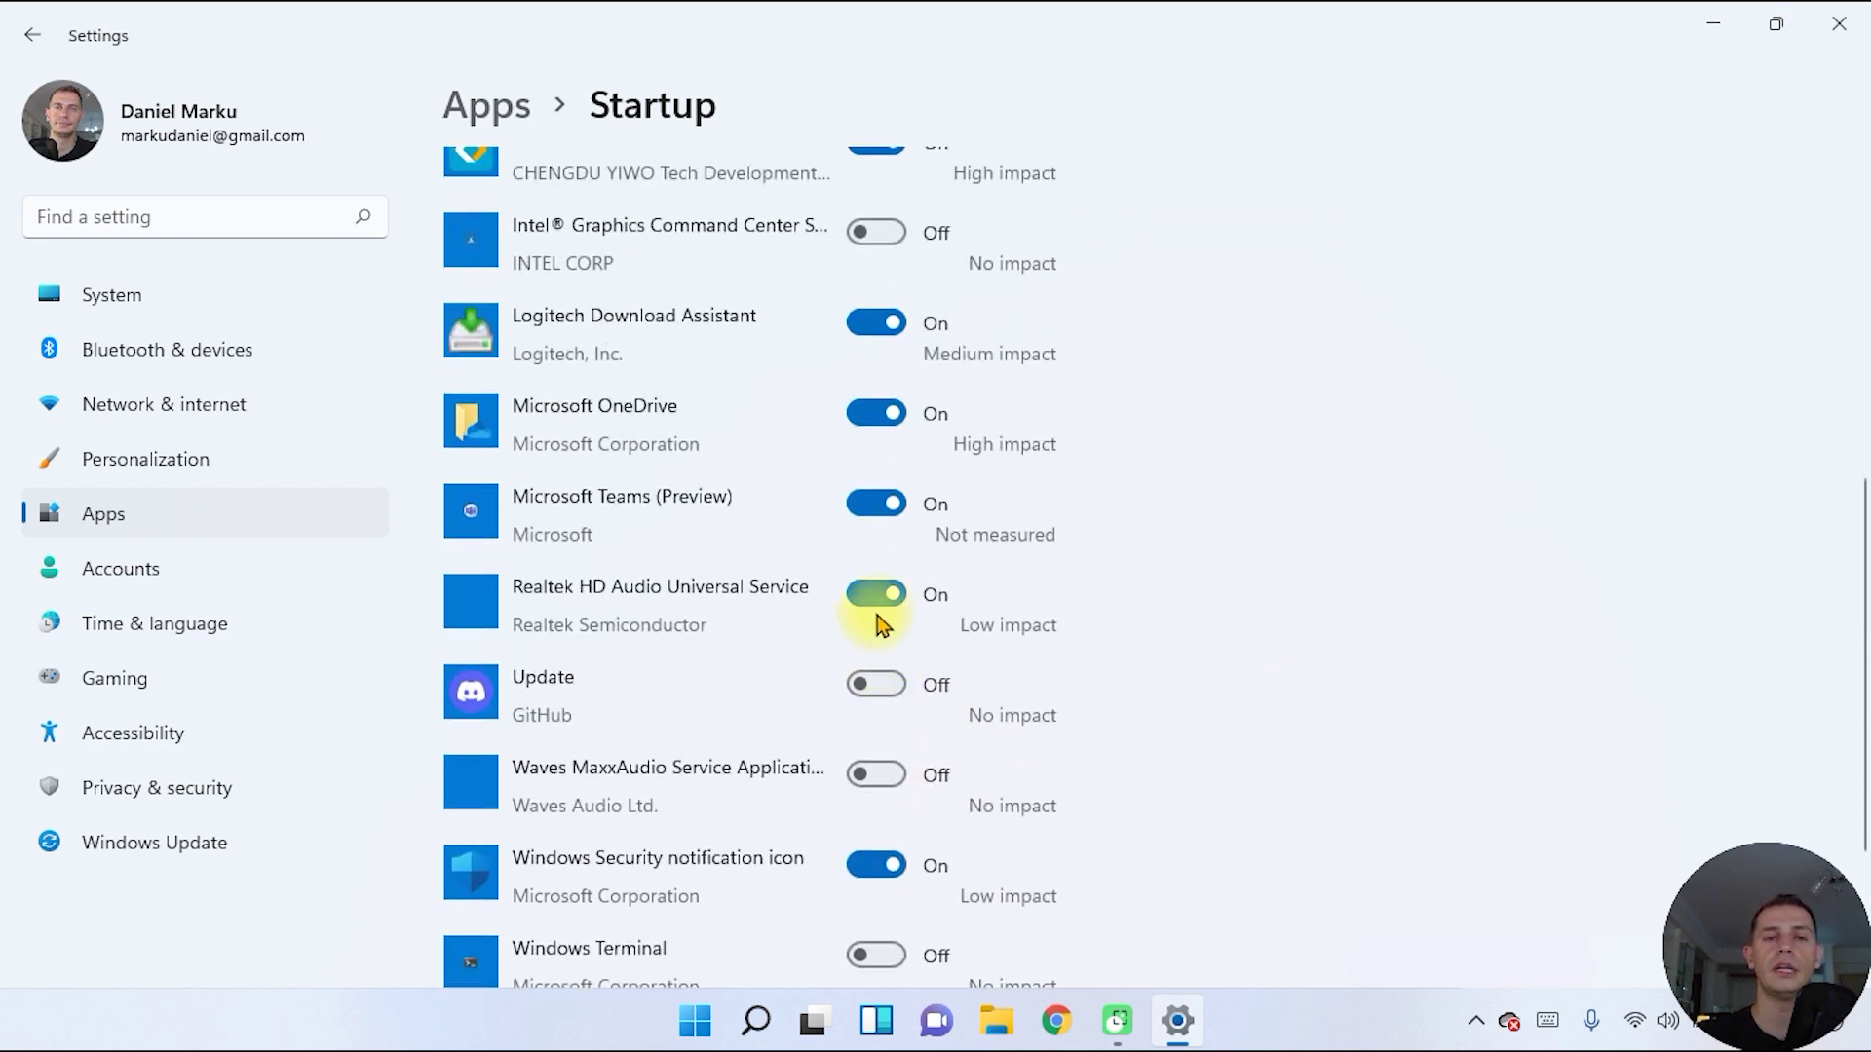
left_click(877, 504)
scroll(877, 506, "up", 2)
left_click(876, 667)
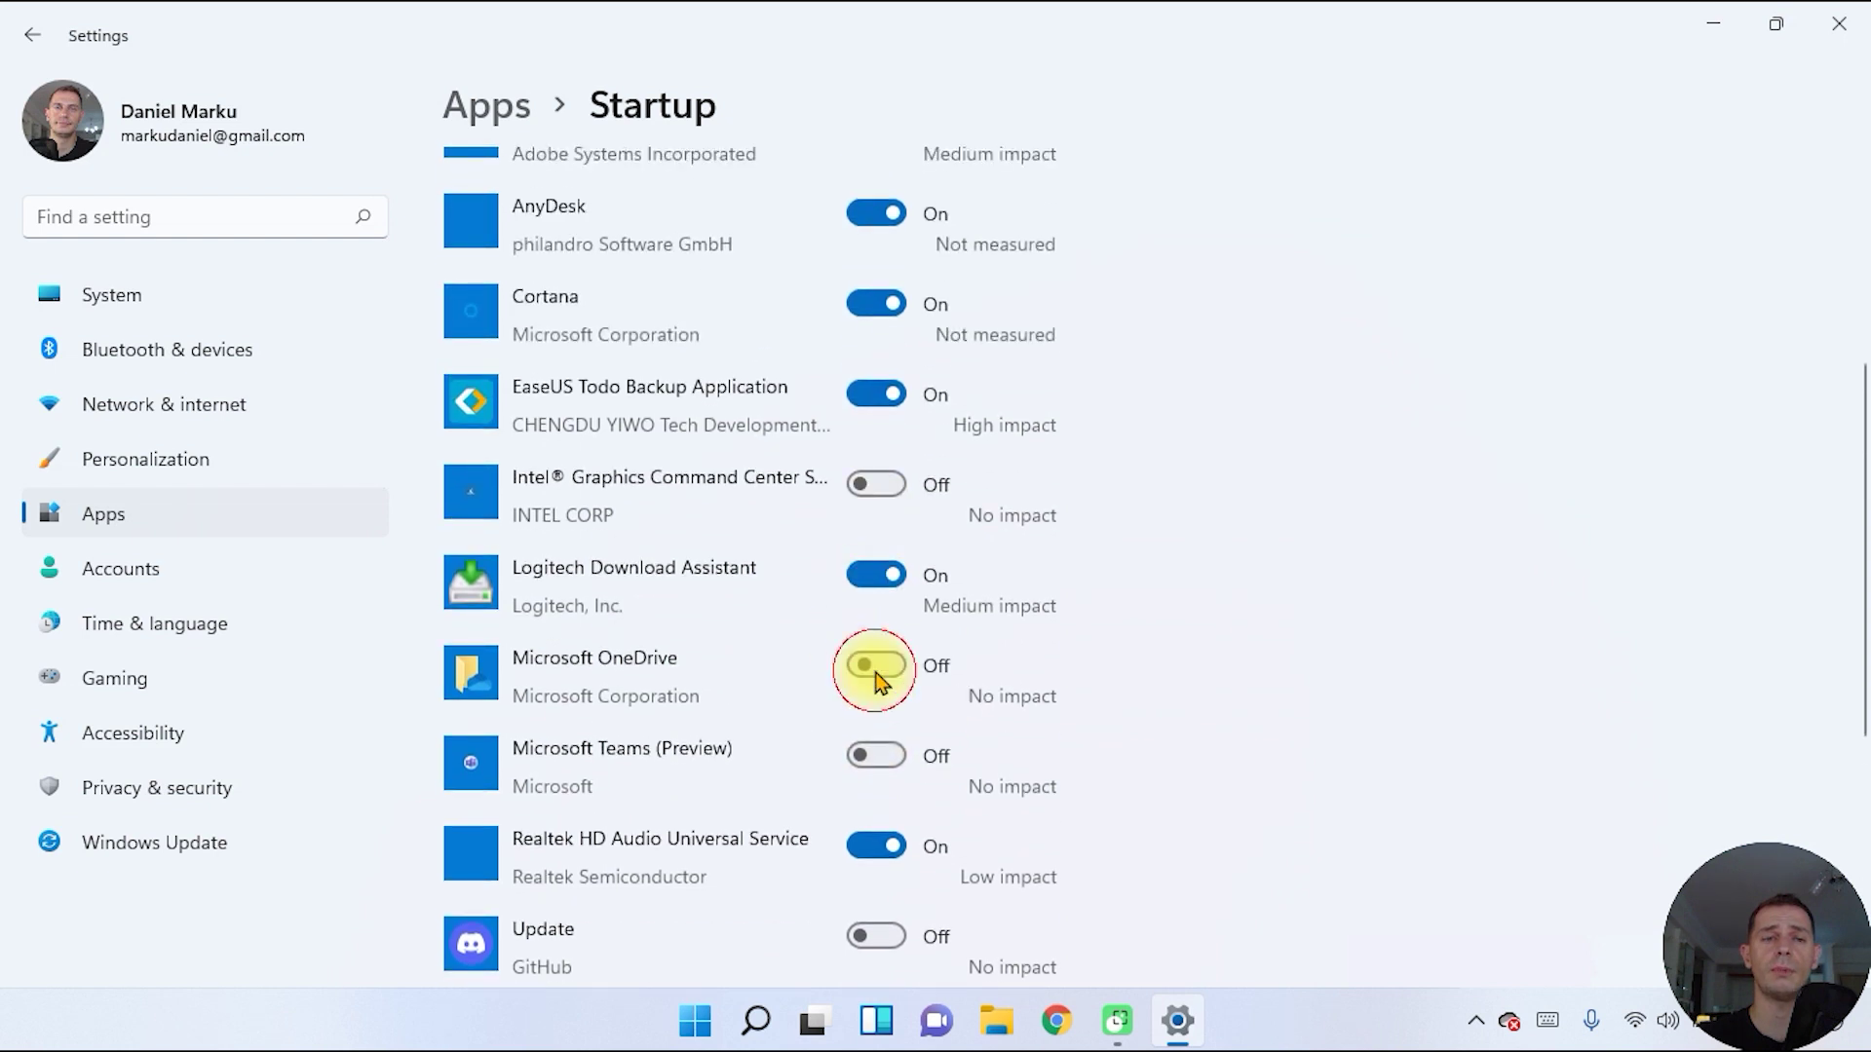
left_click(885, 575)
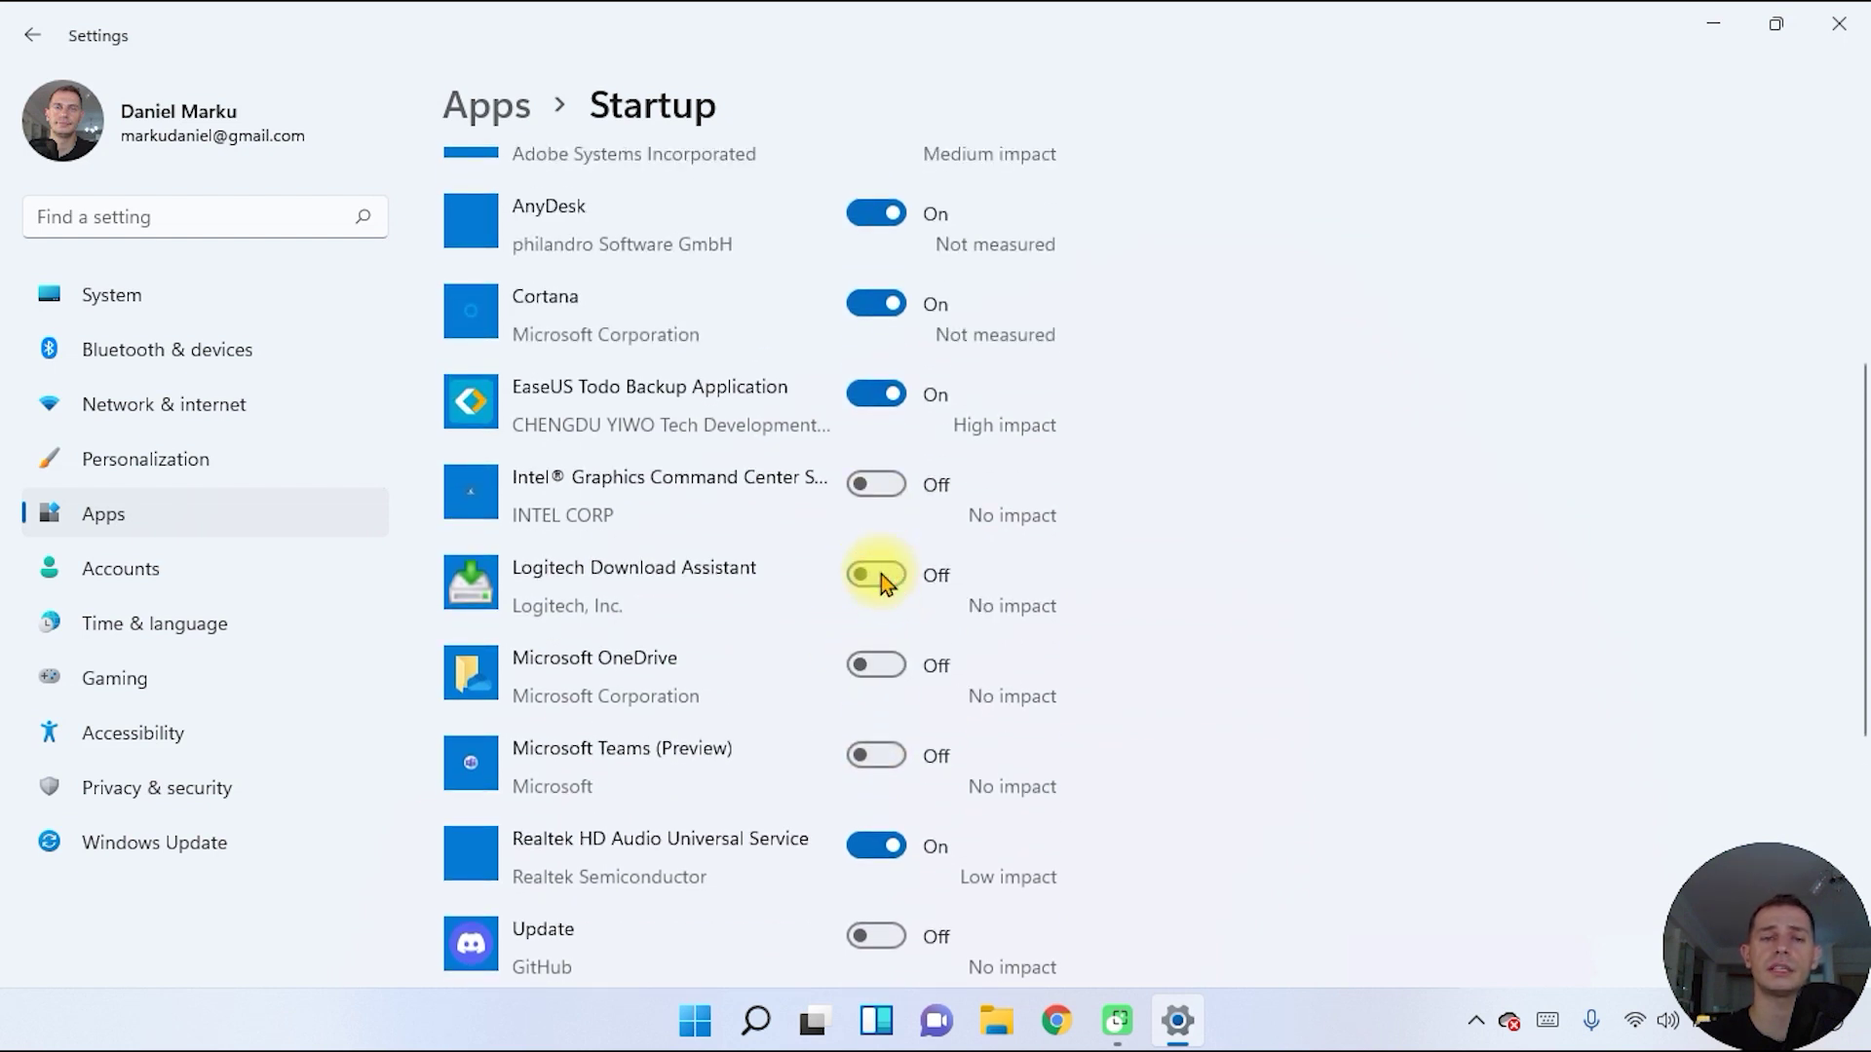
left_click(874, 401)
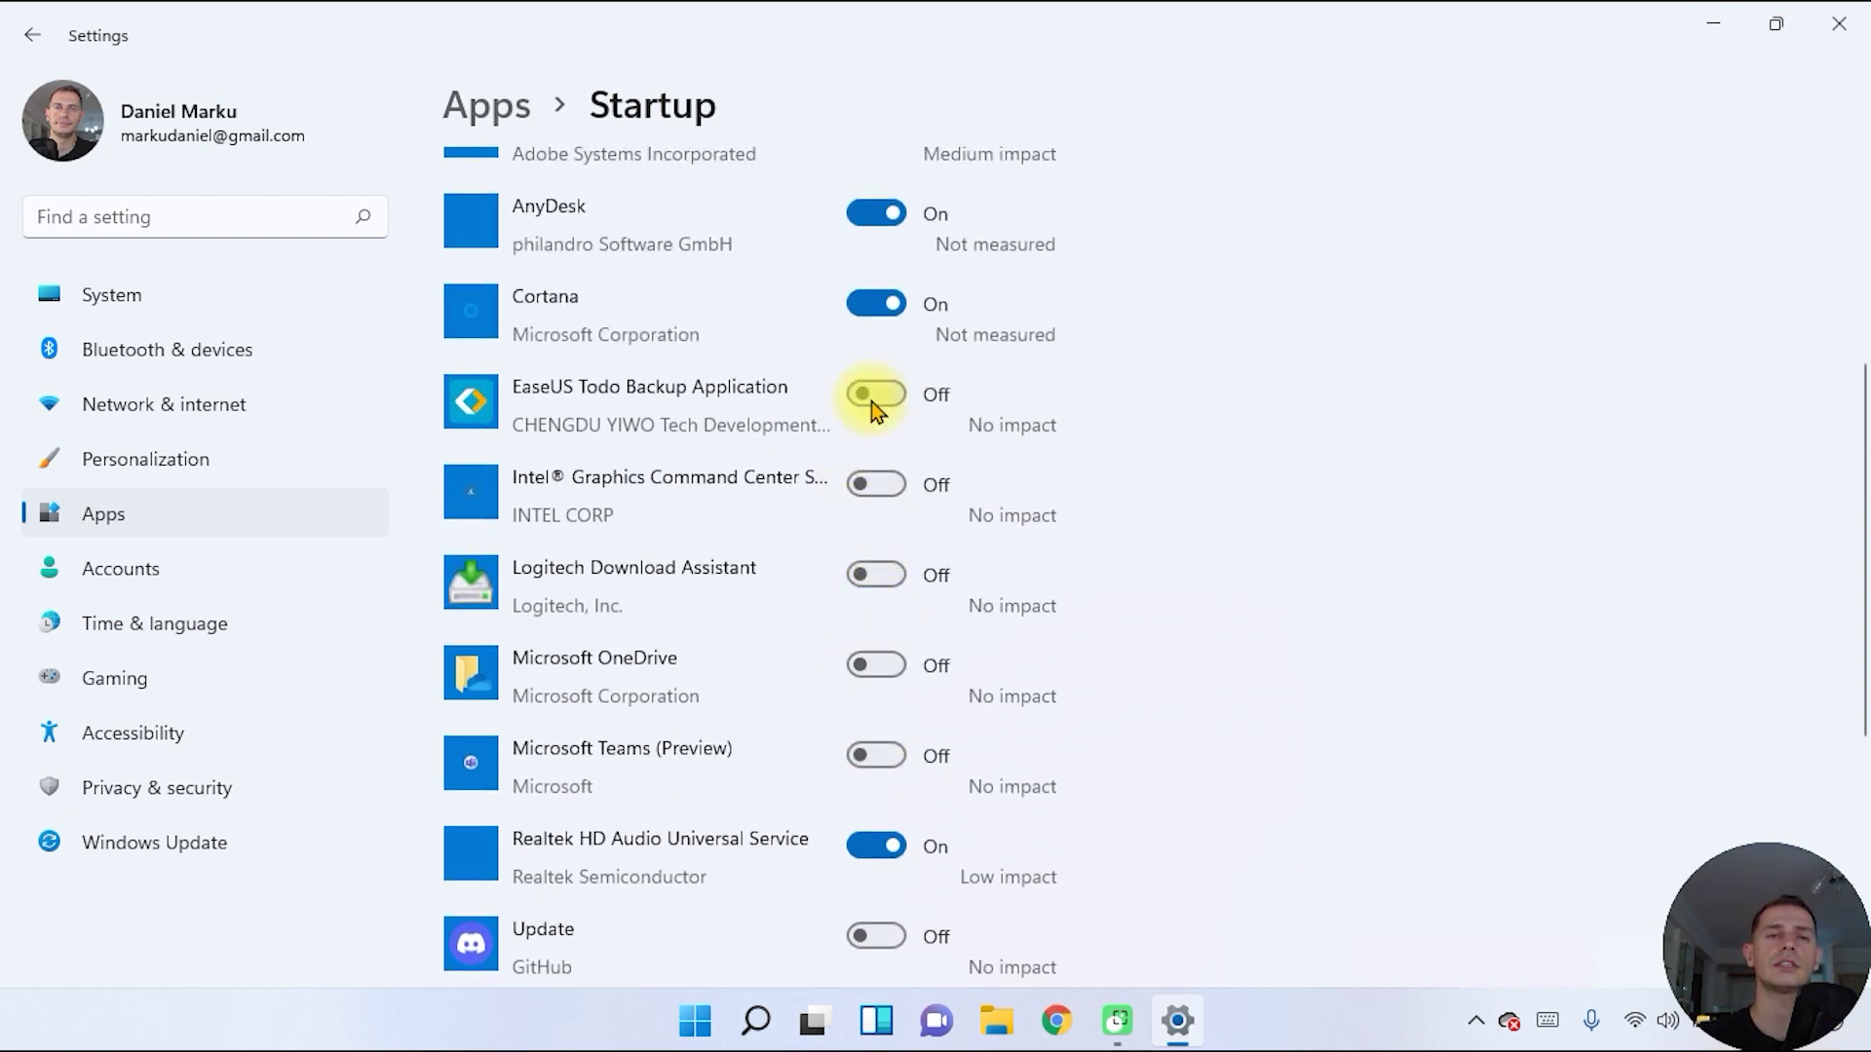
- Turn off automatic startup for Cortana, AnyDesk, Adobe Updater Startup Utility, Adobe GC Invoker Utility and Adobe Creative Cloud
scroll(961, 656, "up", 2)
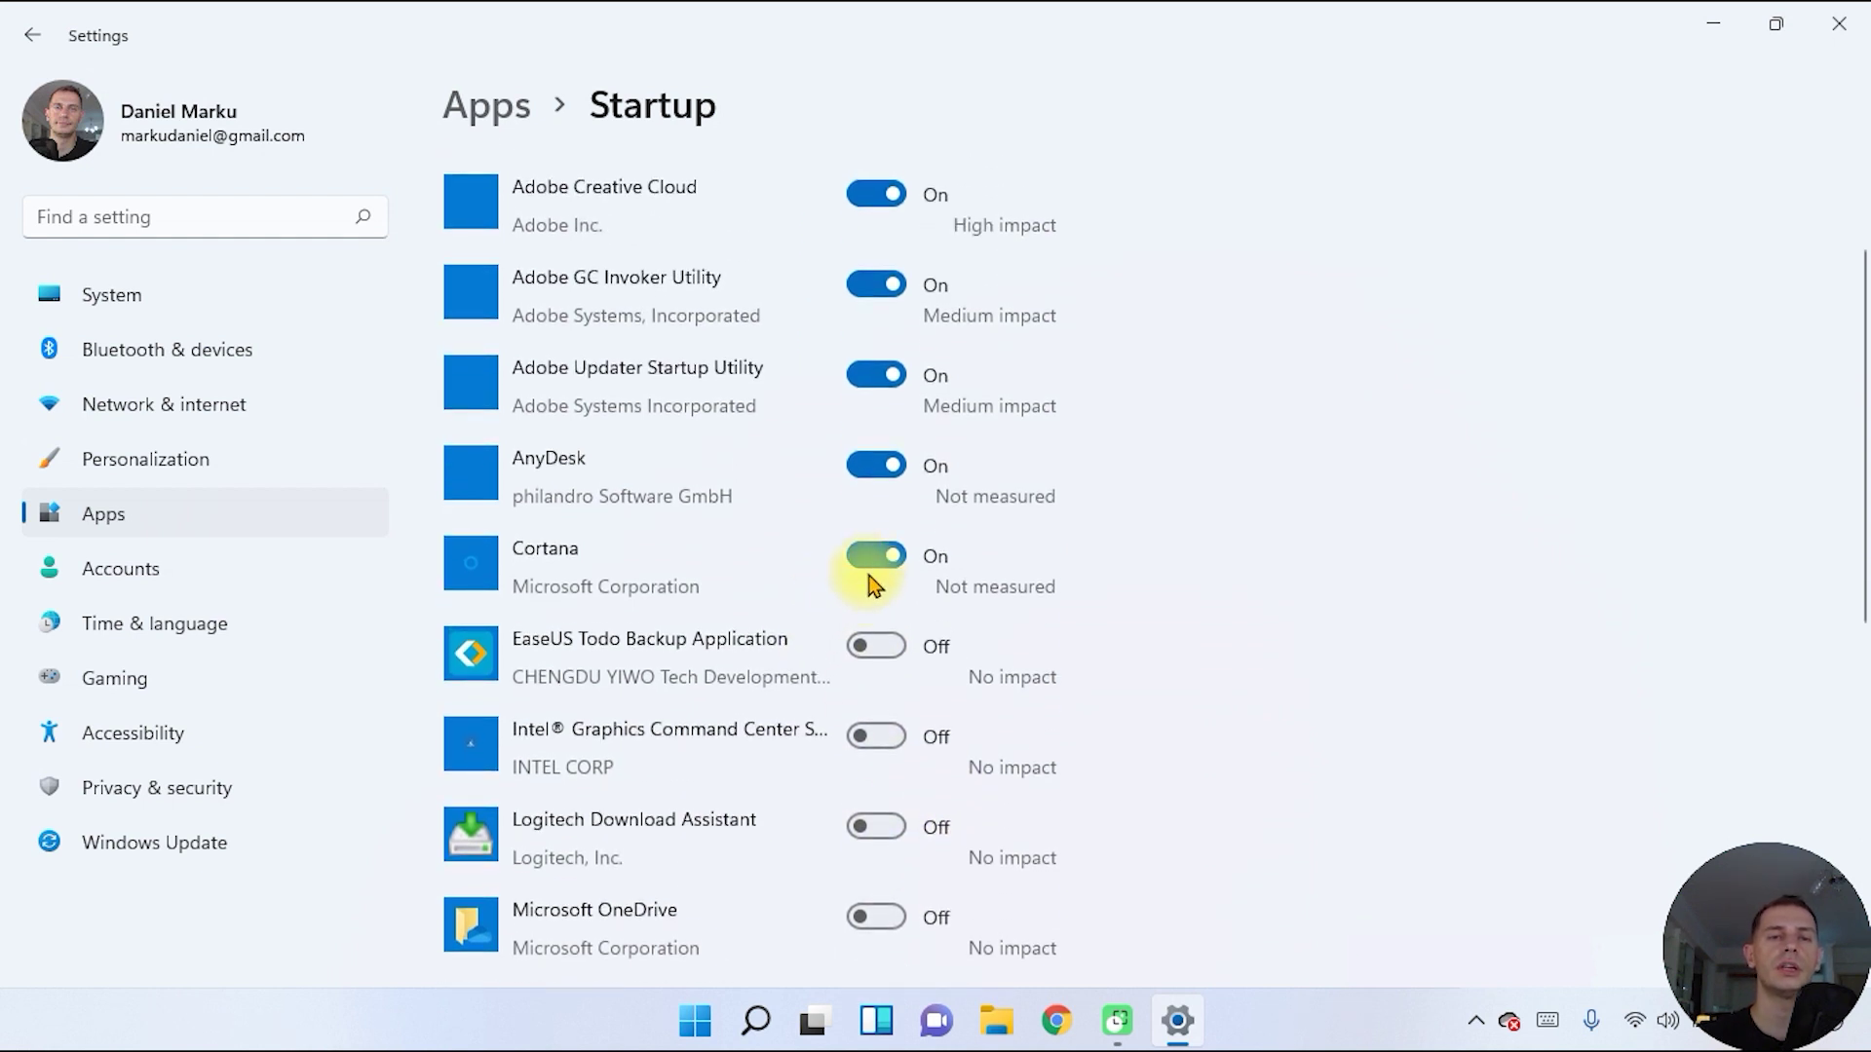
left_click(874, 554)
scroll(940, 663, "up", 2)
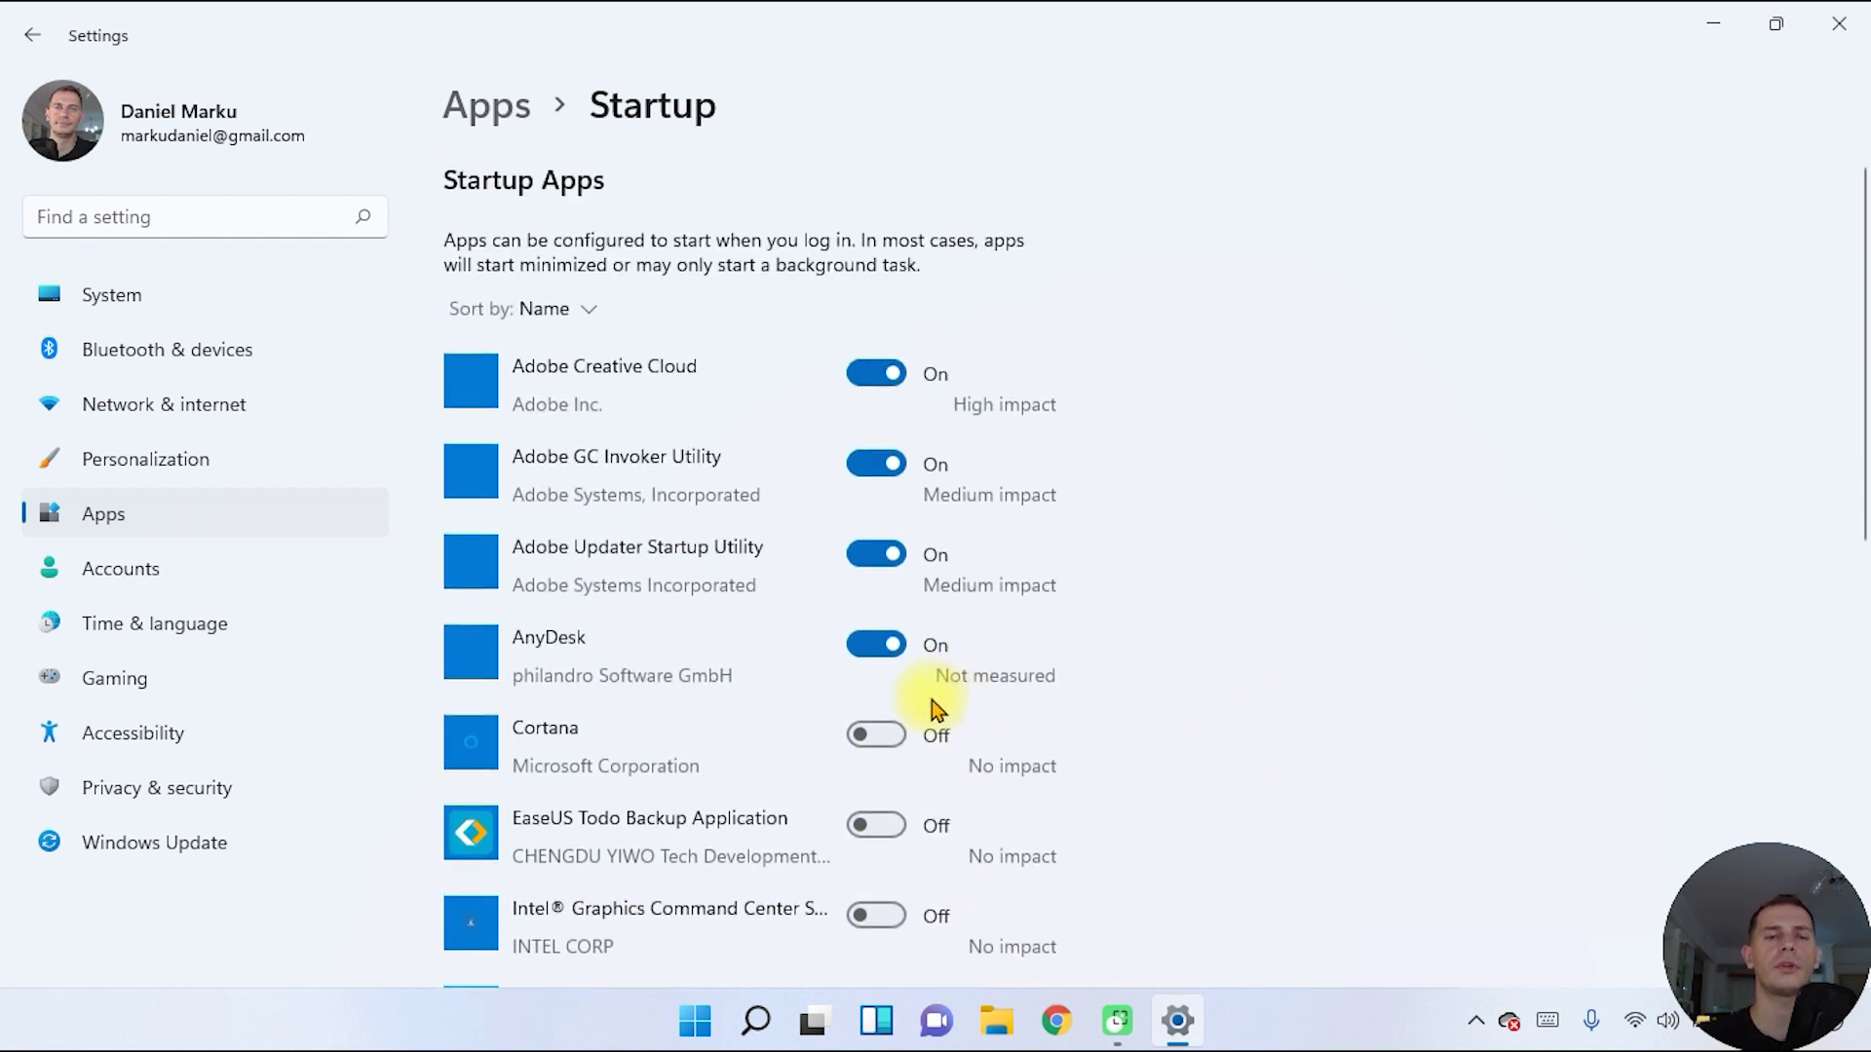
left_click(872, 651)
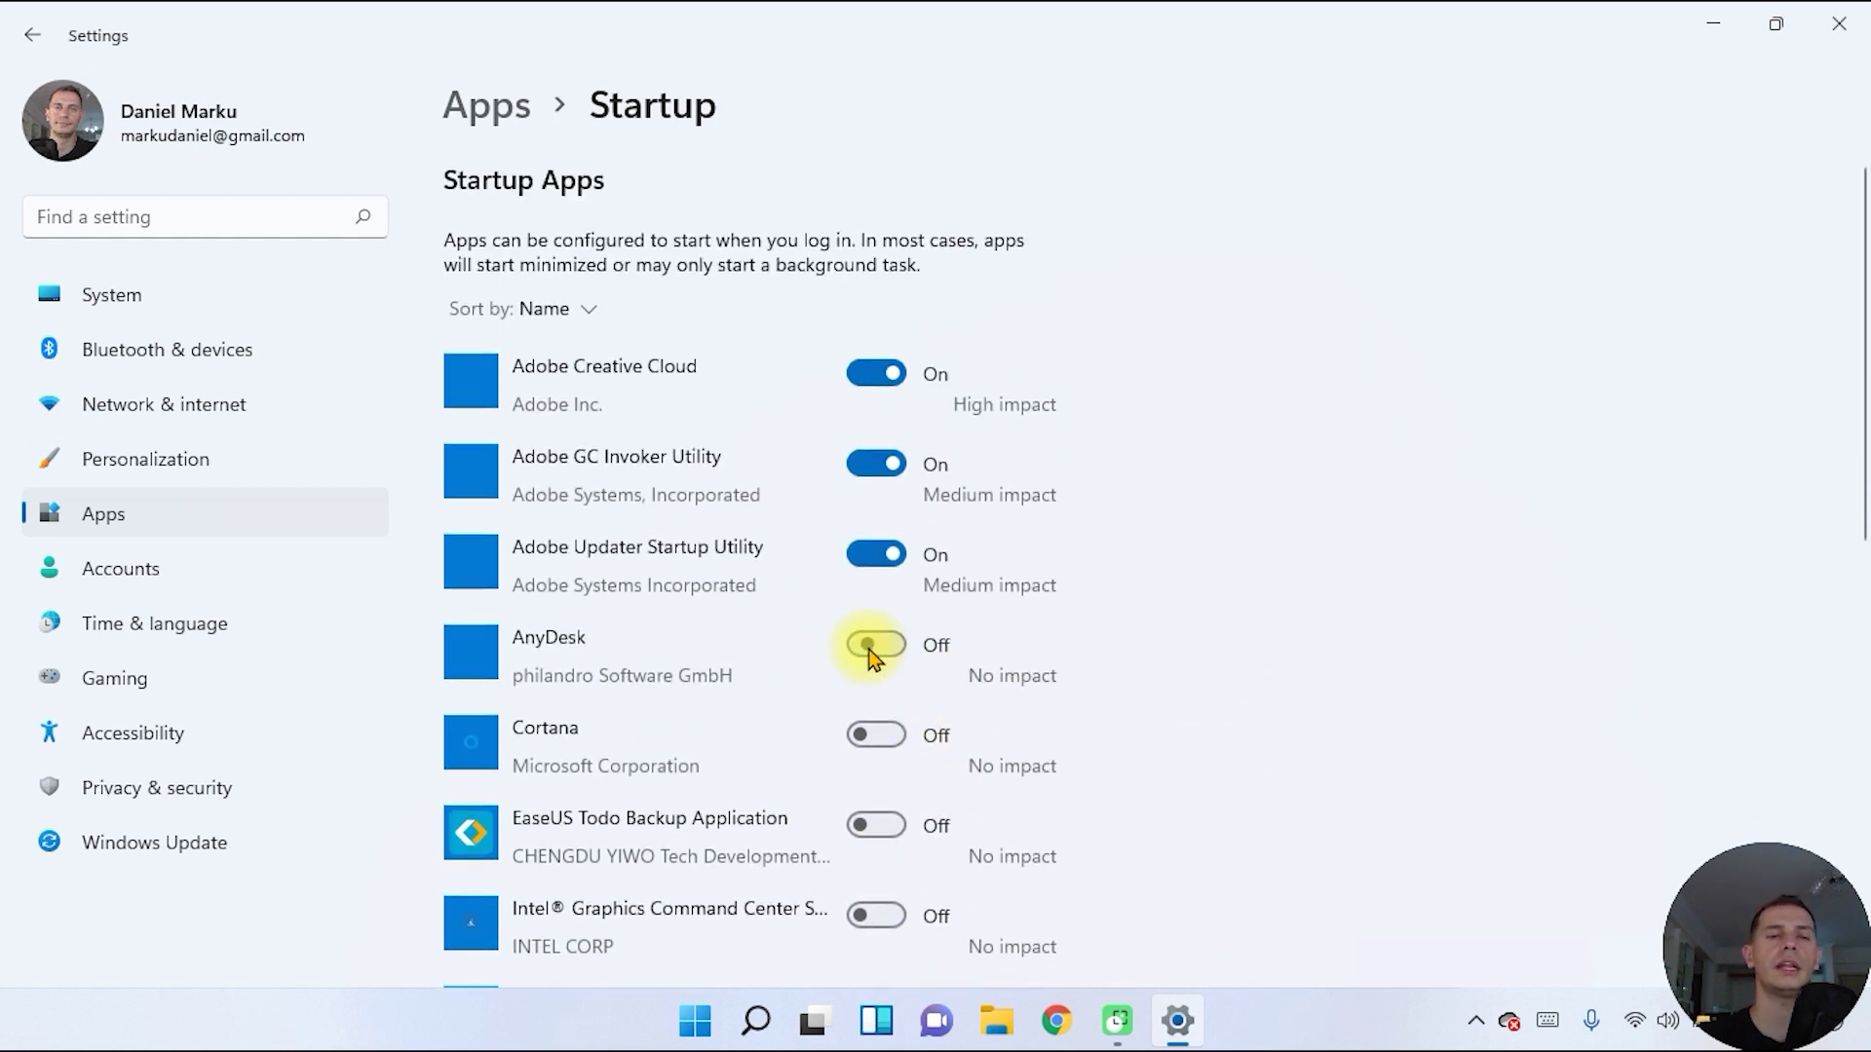
left_click(877, 555)
left_click(875, 464)
left_click(875, 374)
scroll(1081, 638, "down", 5)
scroll(858, 718, "down", 4)
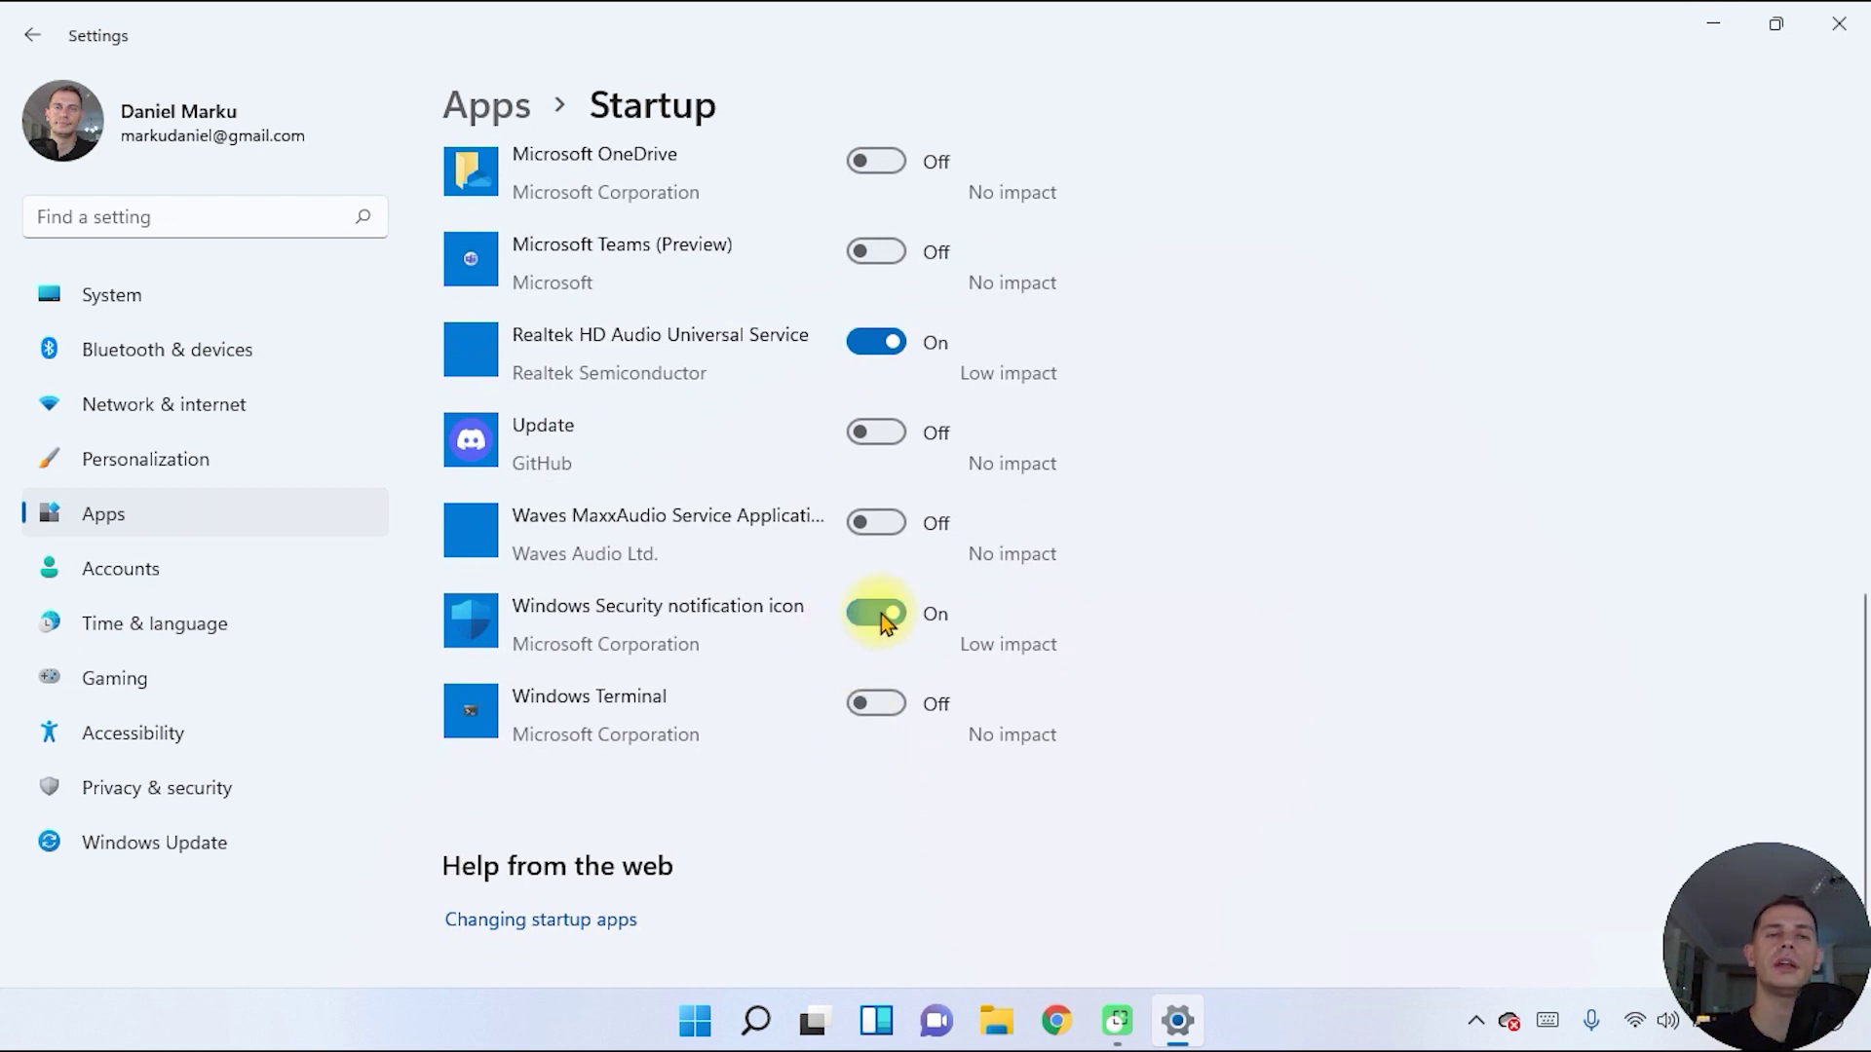
- Review the startup apps list from end to end and close Settings
scroll(1245, 732, "up", 7)
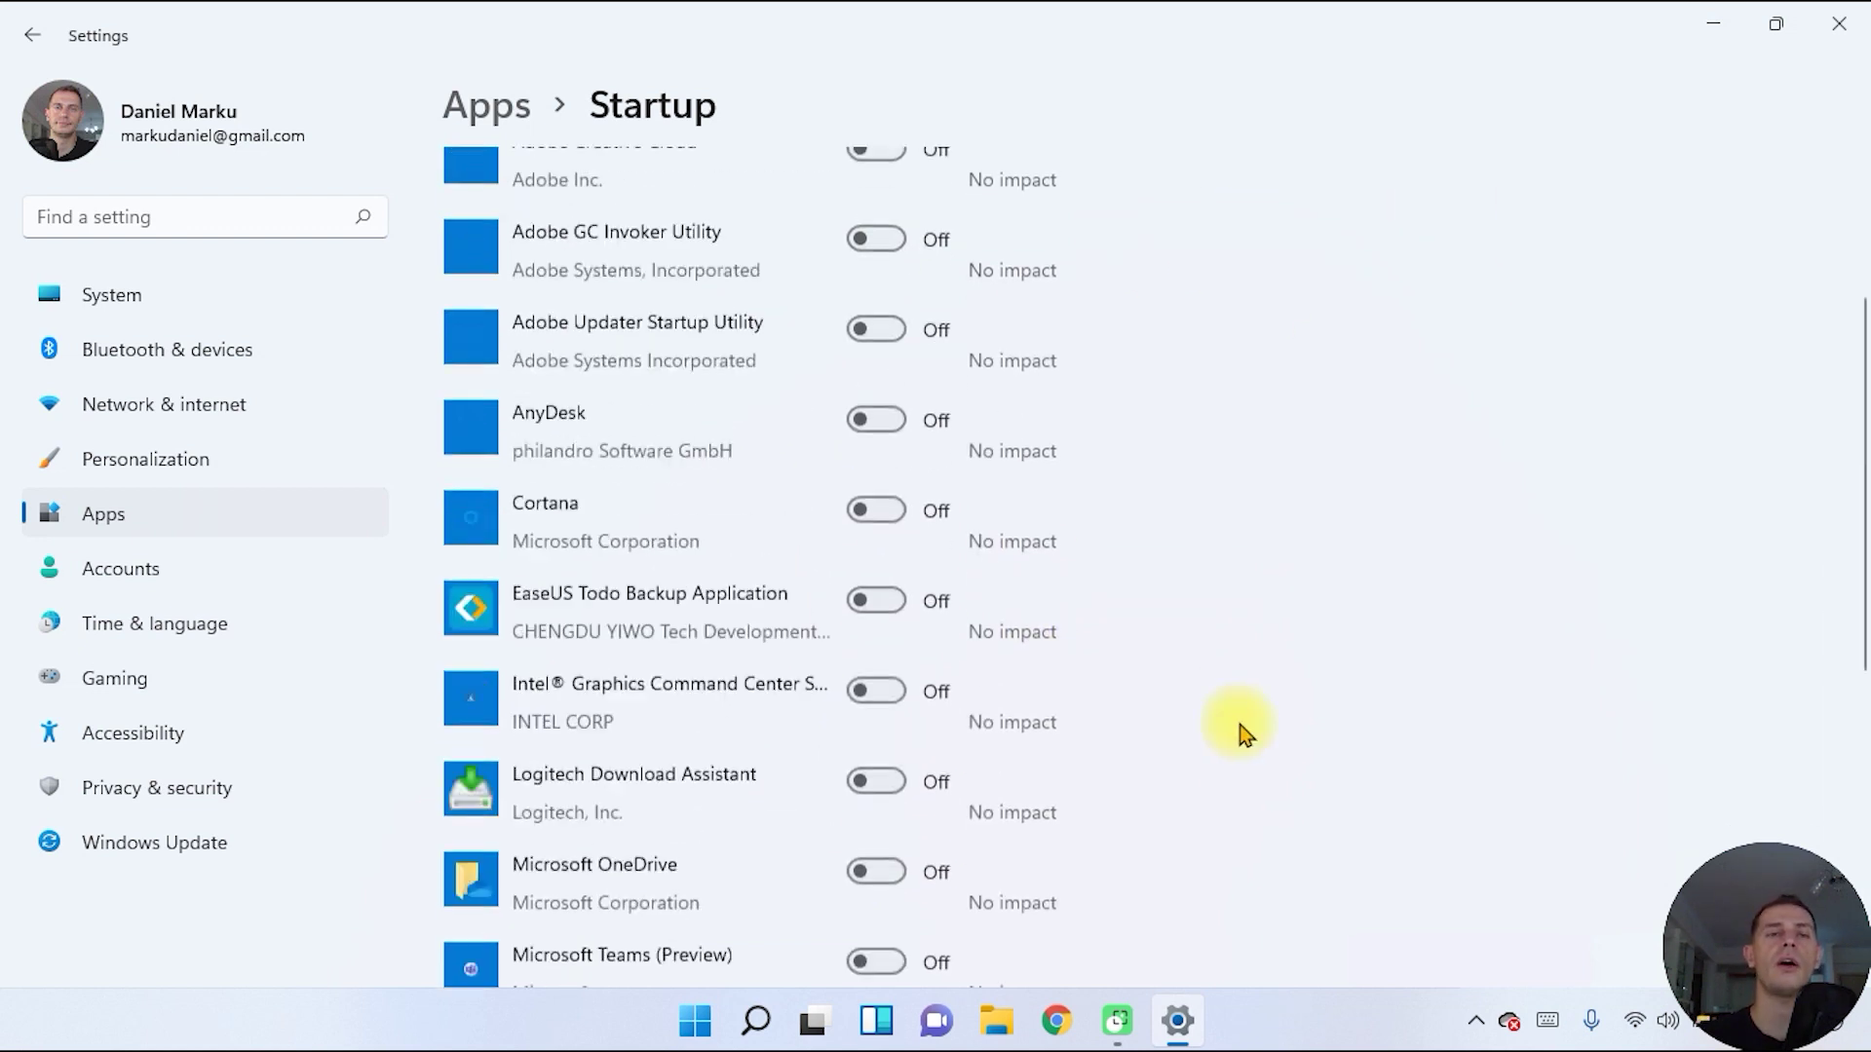
scroll(1166, 539, "up", 3)
scroll(1060, 427, "down", 5)
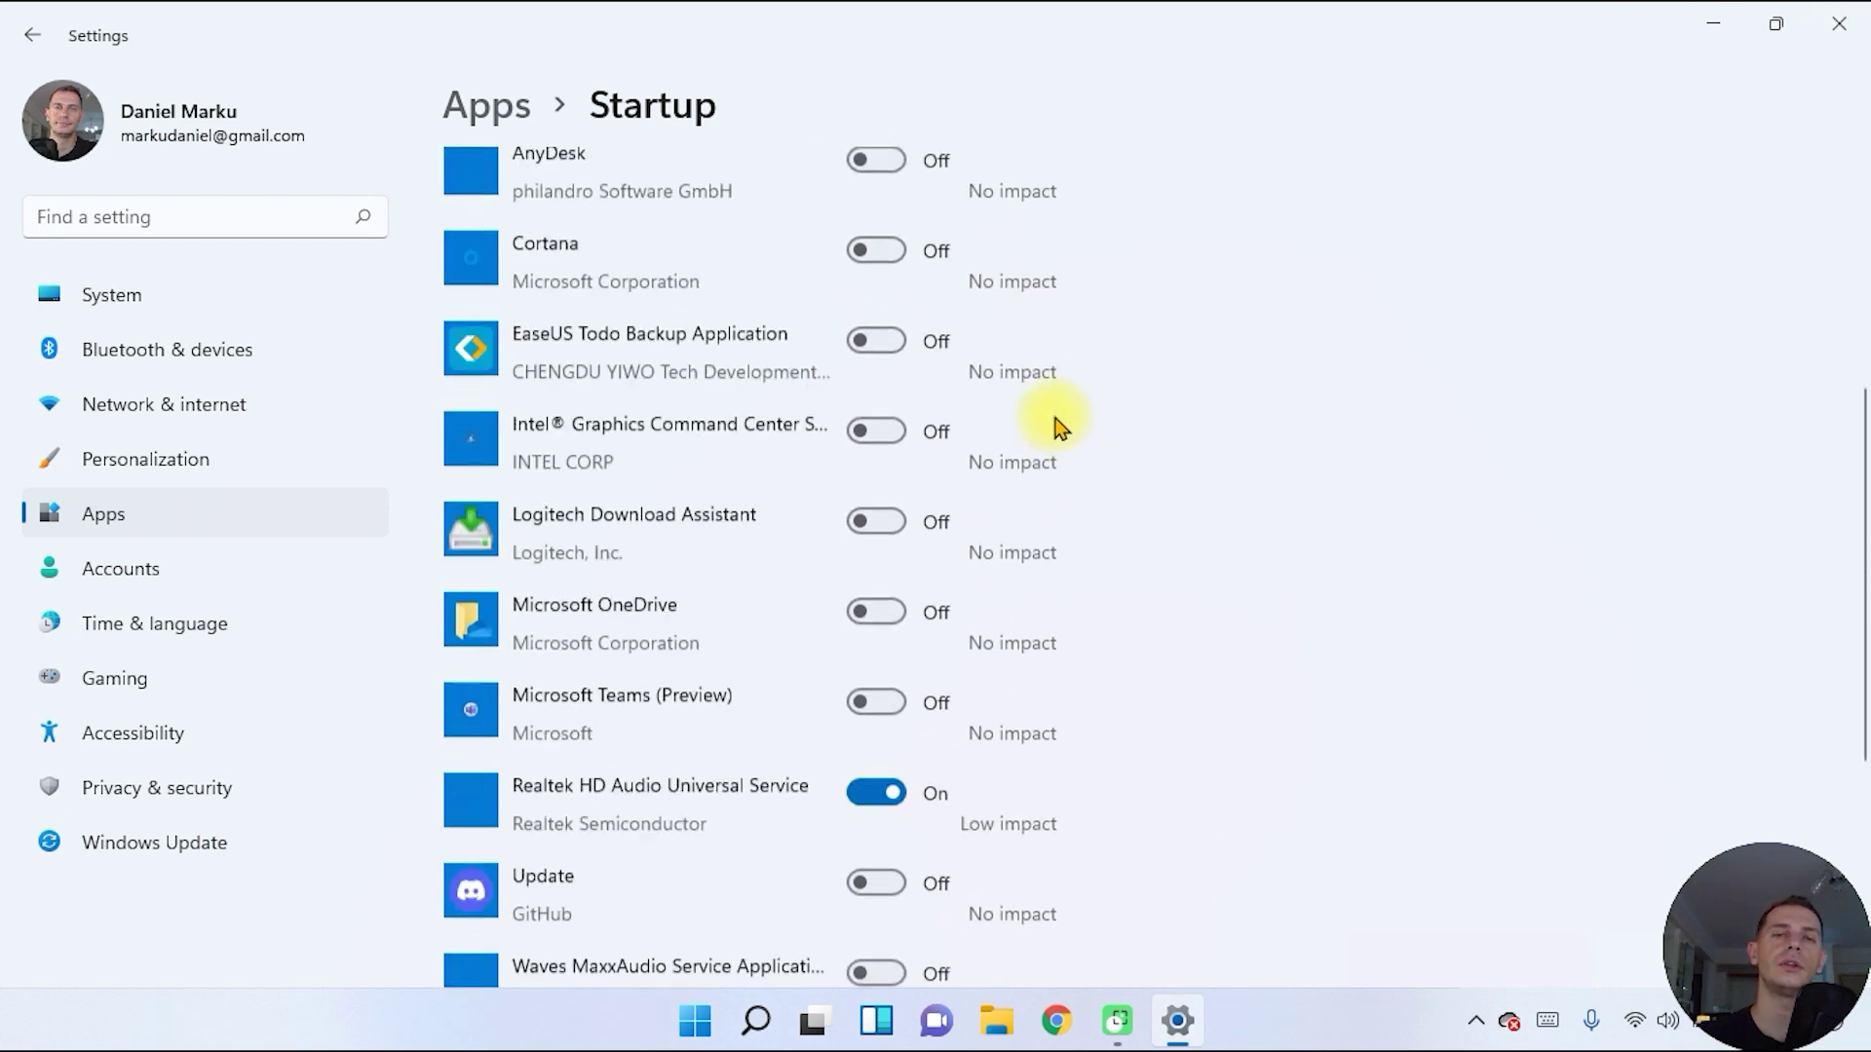
scroll(1061, 427, "down", 5)
scroll(851, 413, "up", 10)
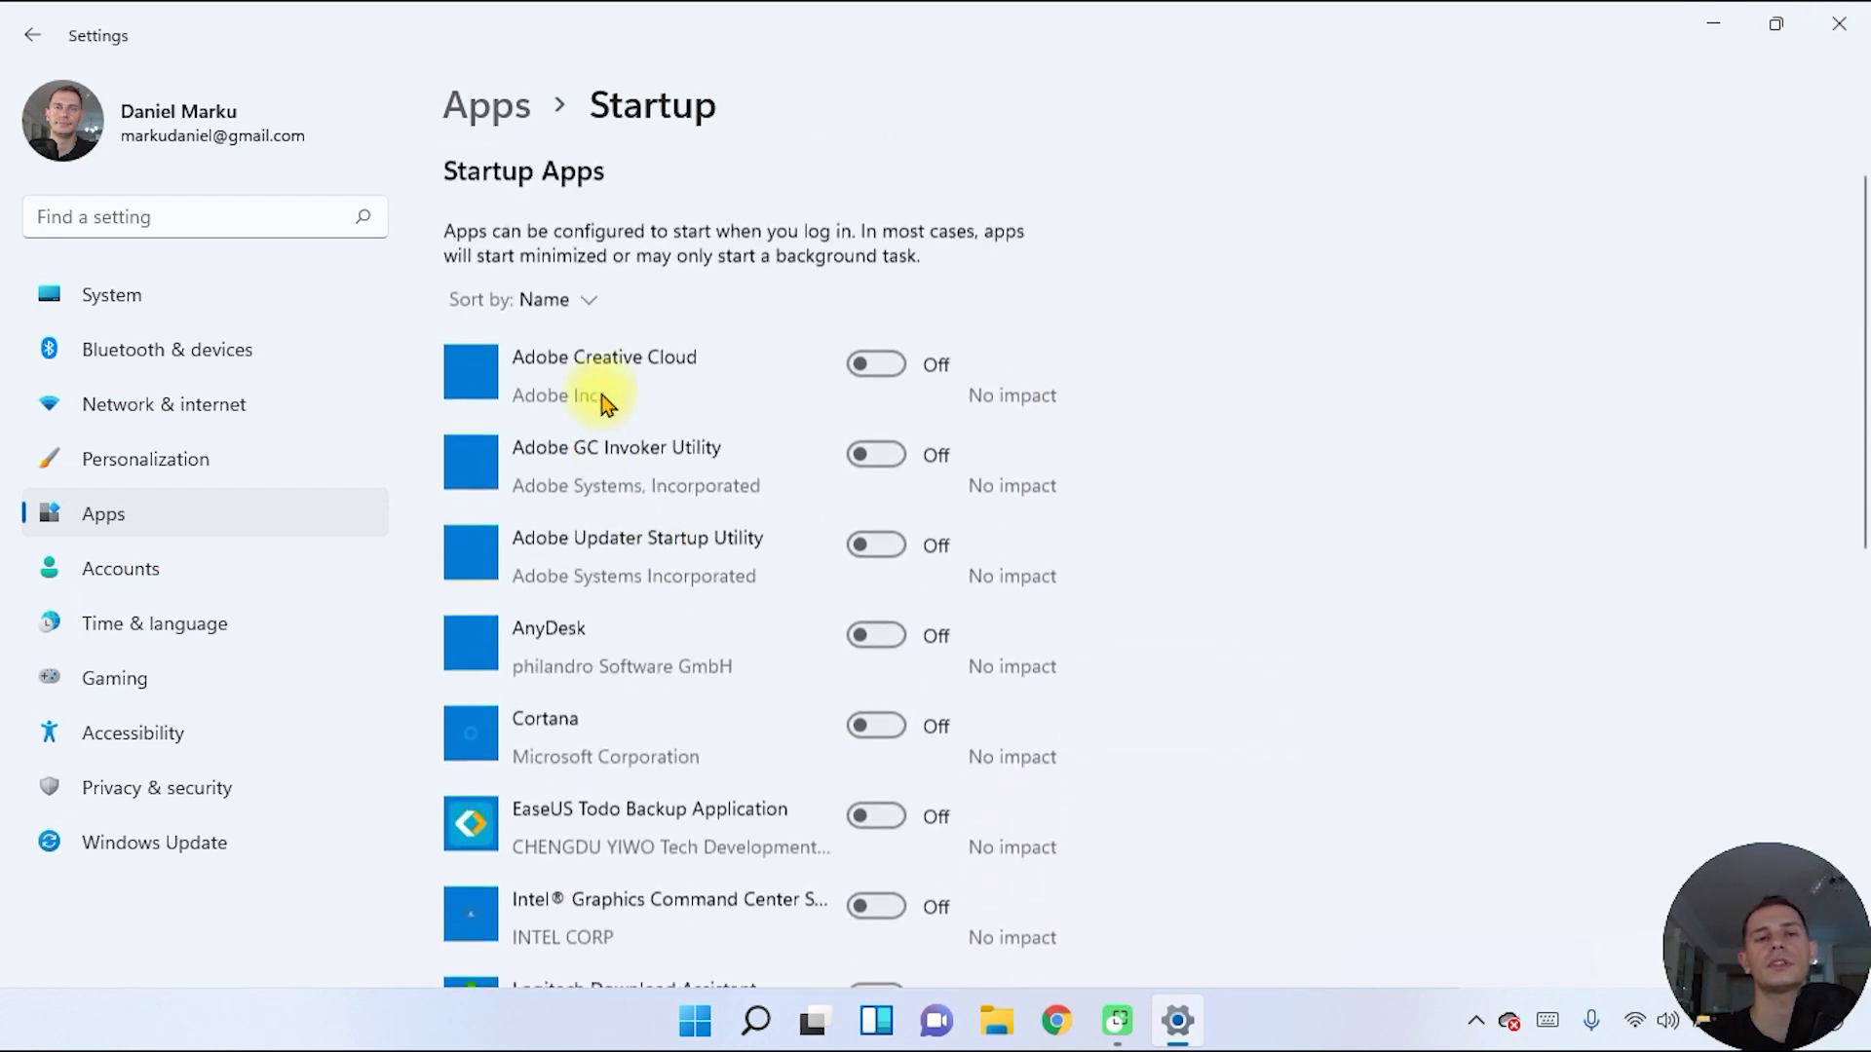
left_click(1857, 12)
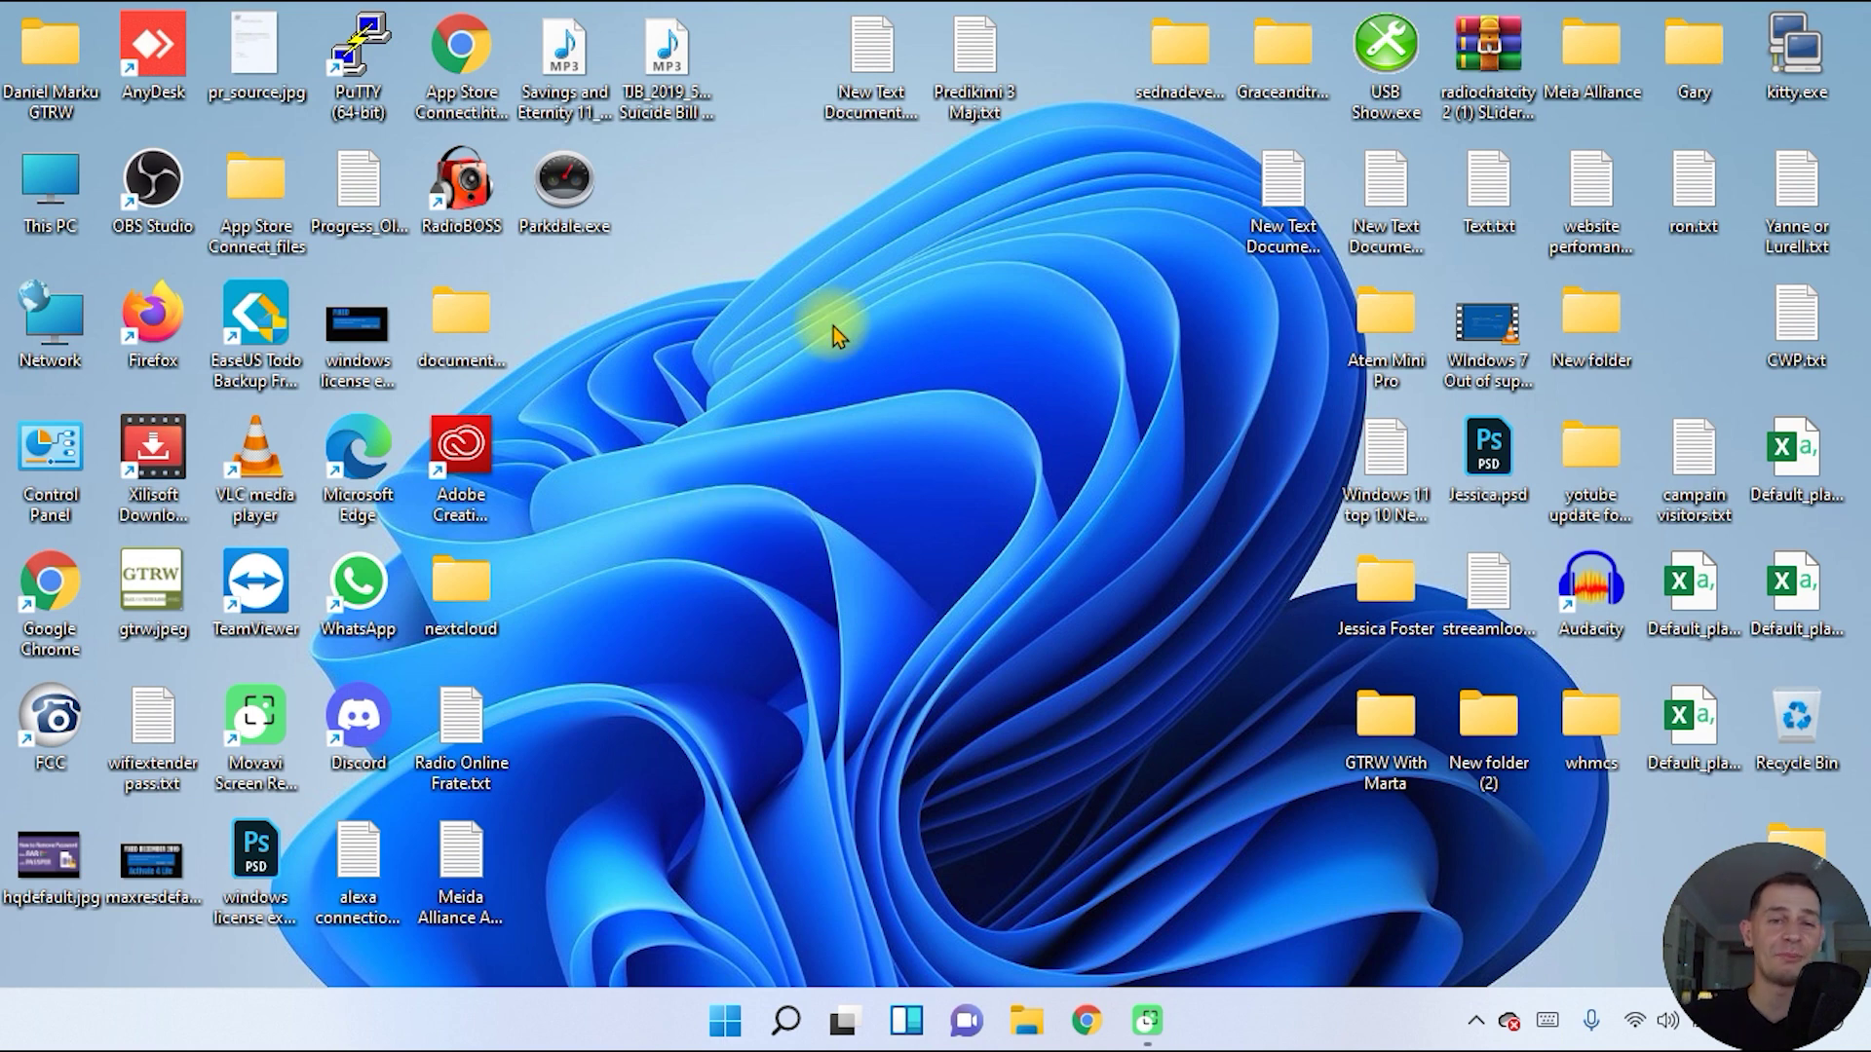
- Create a new Microsoft Word document on the desktop with its default name and open it in Word
right_click(845, 377)
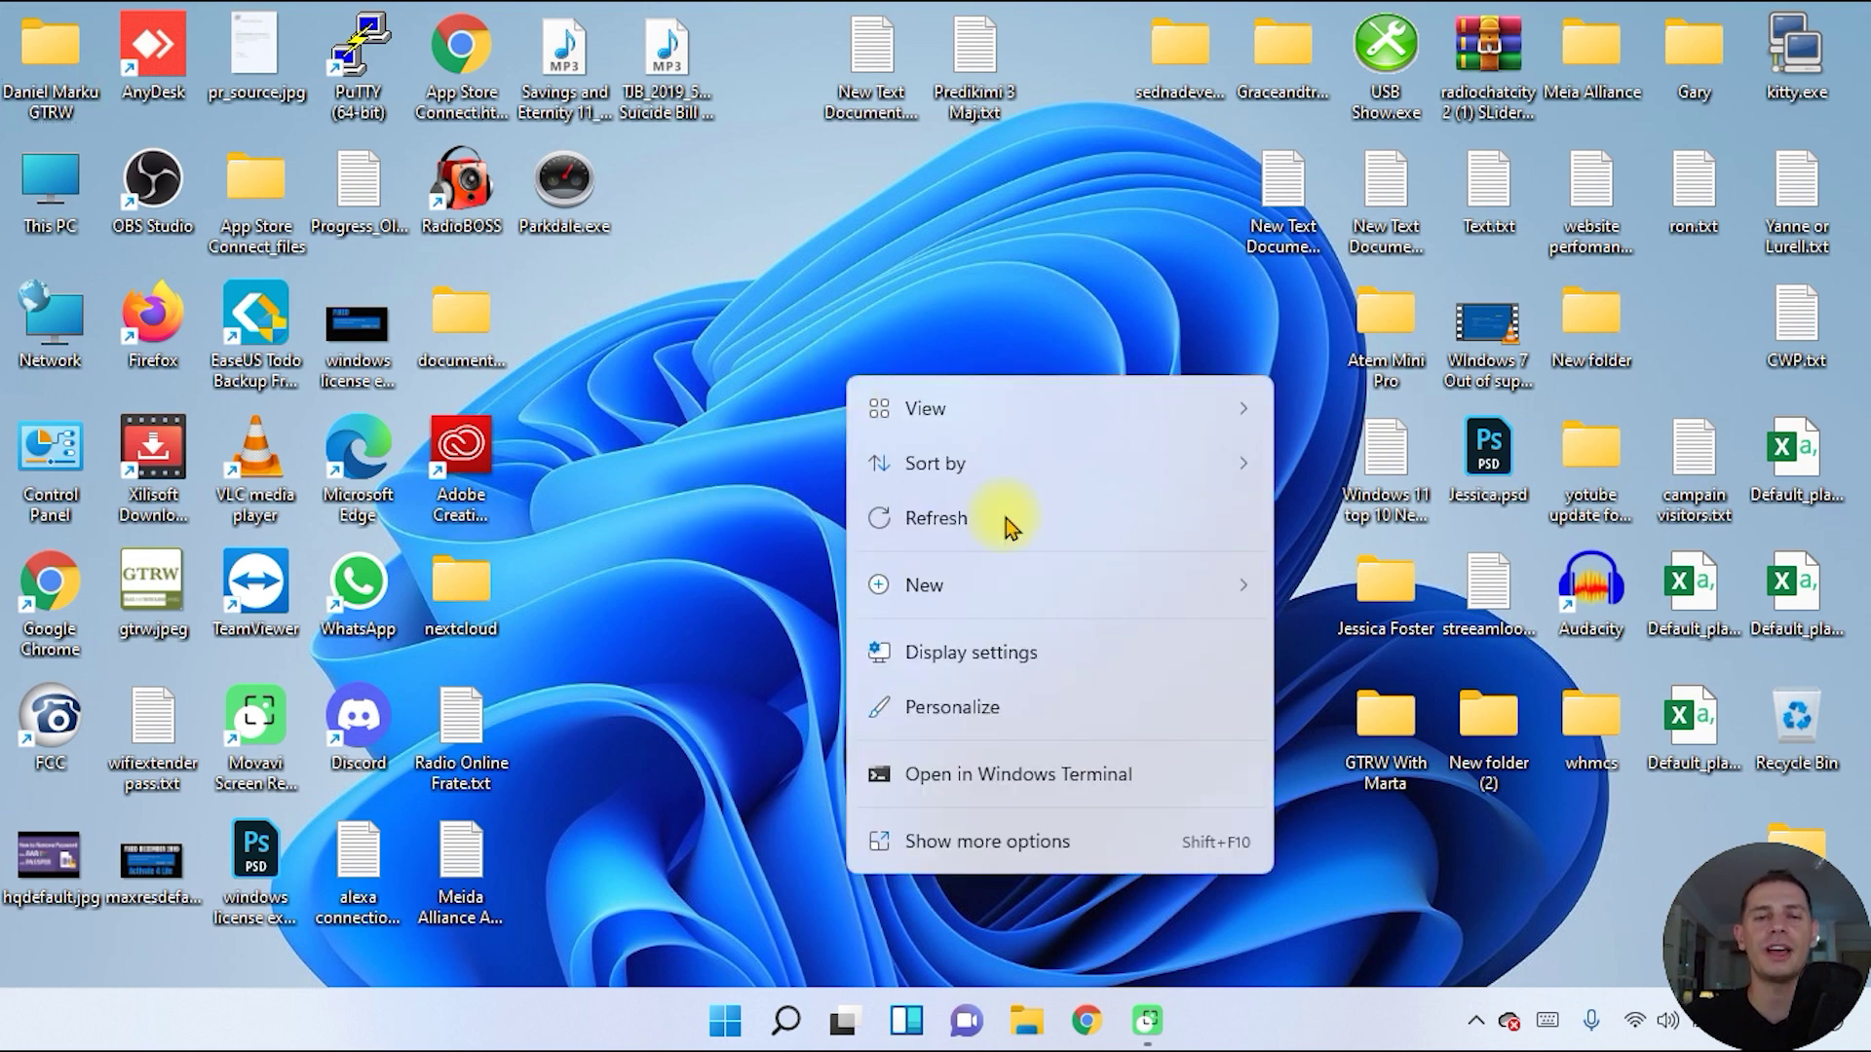
mouse_move(965, 599)
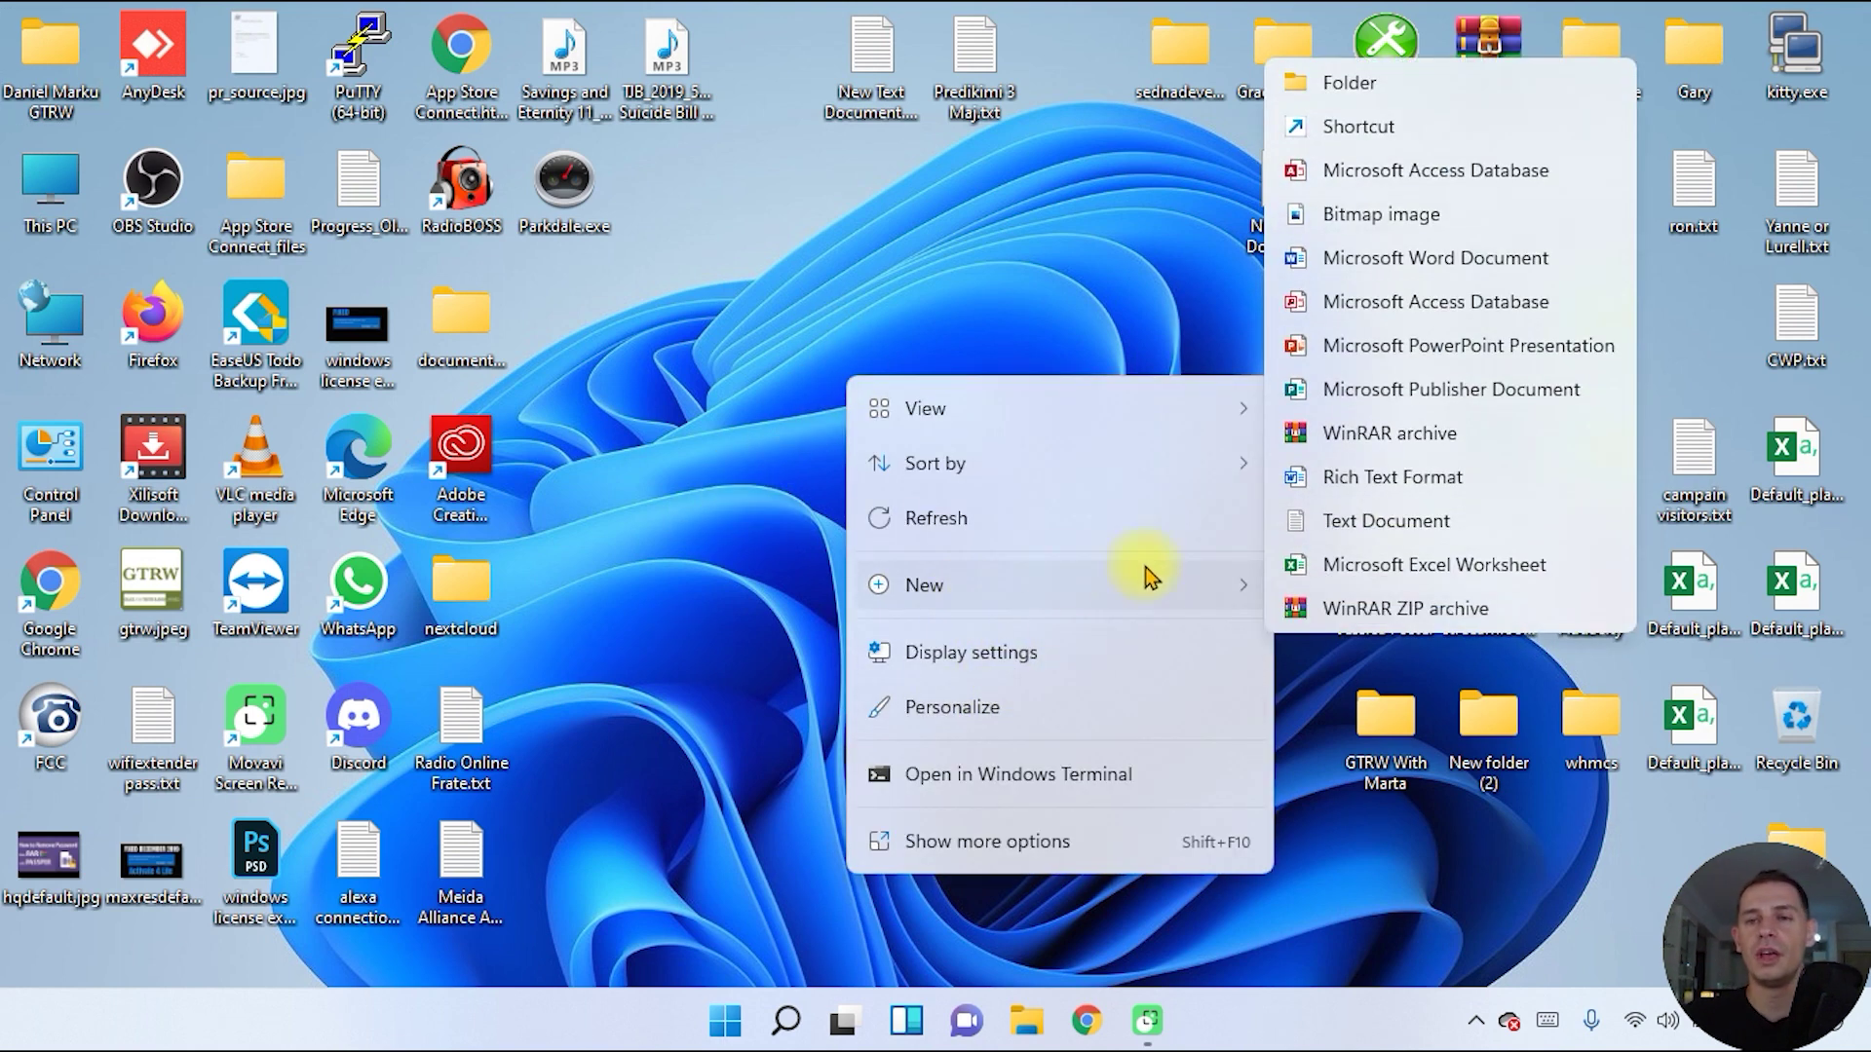
left_click(1436, 260)
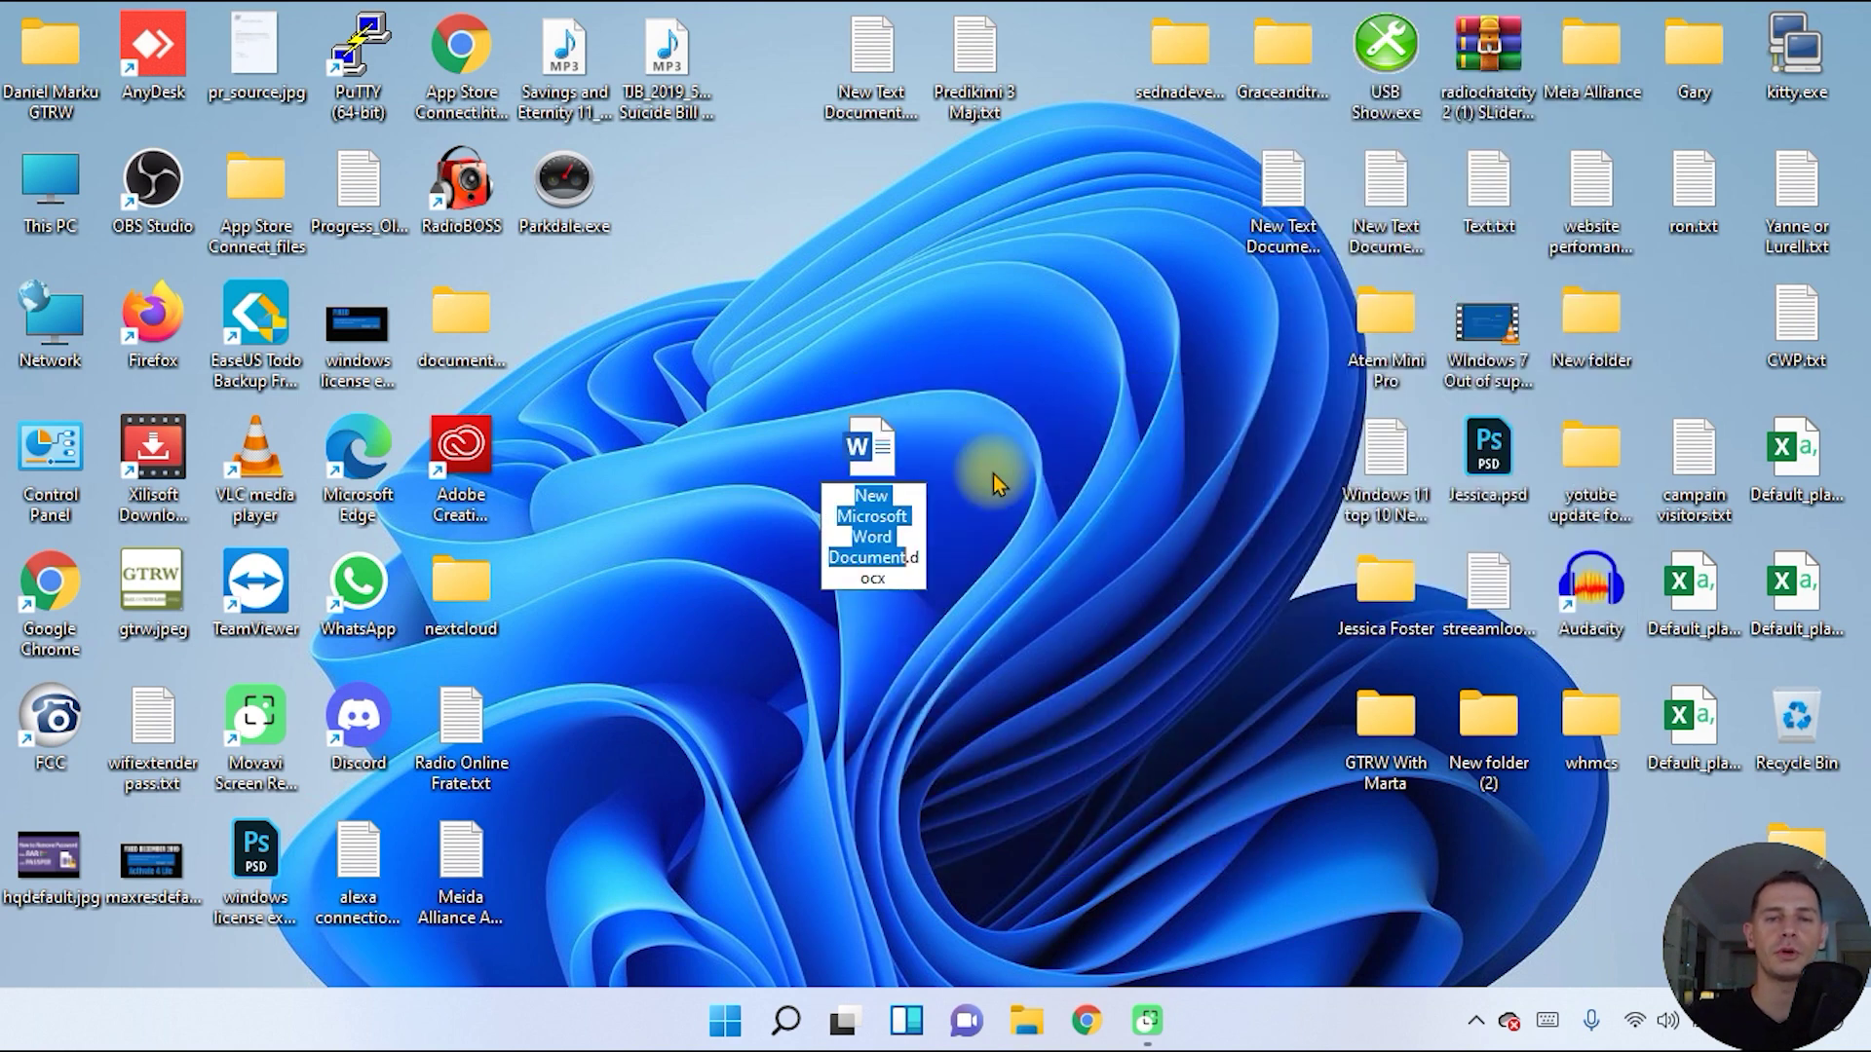
double_click(872, 458)
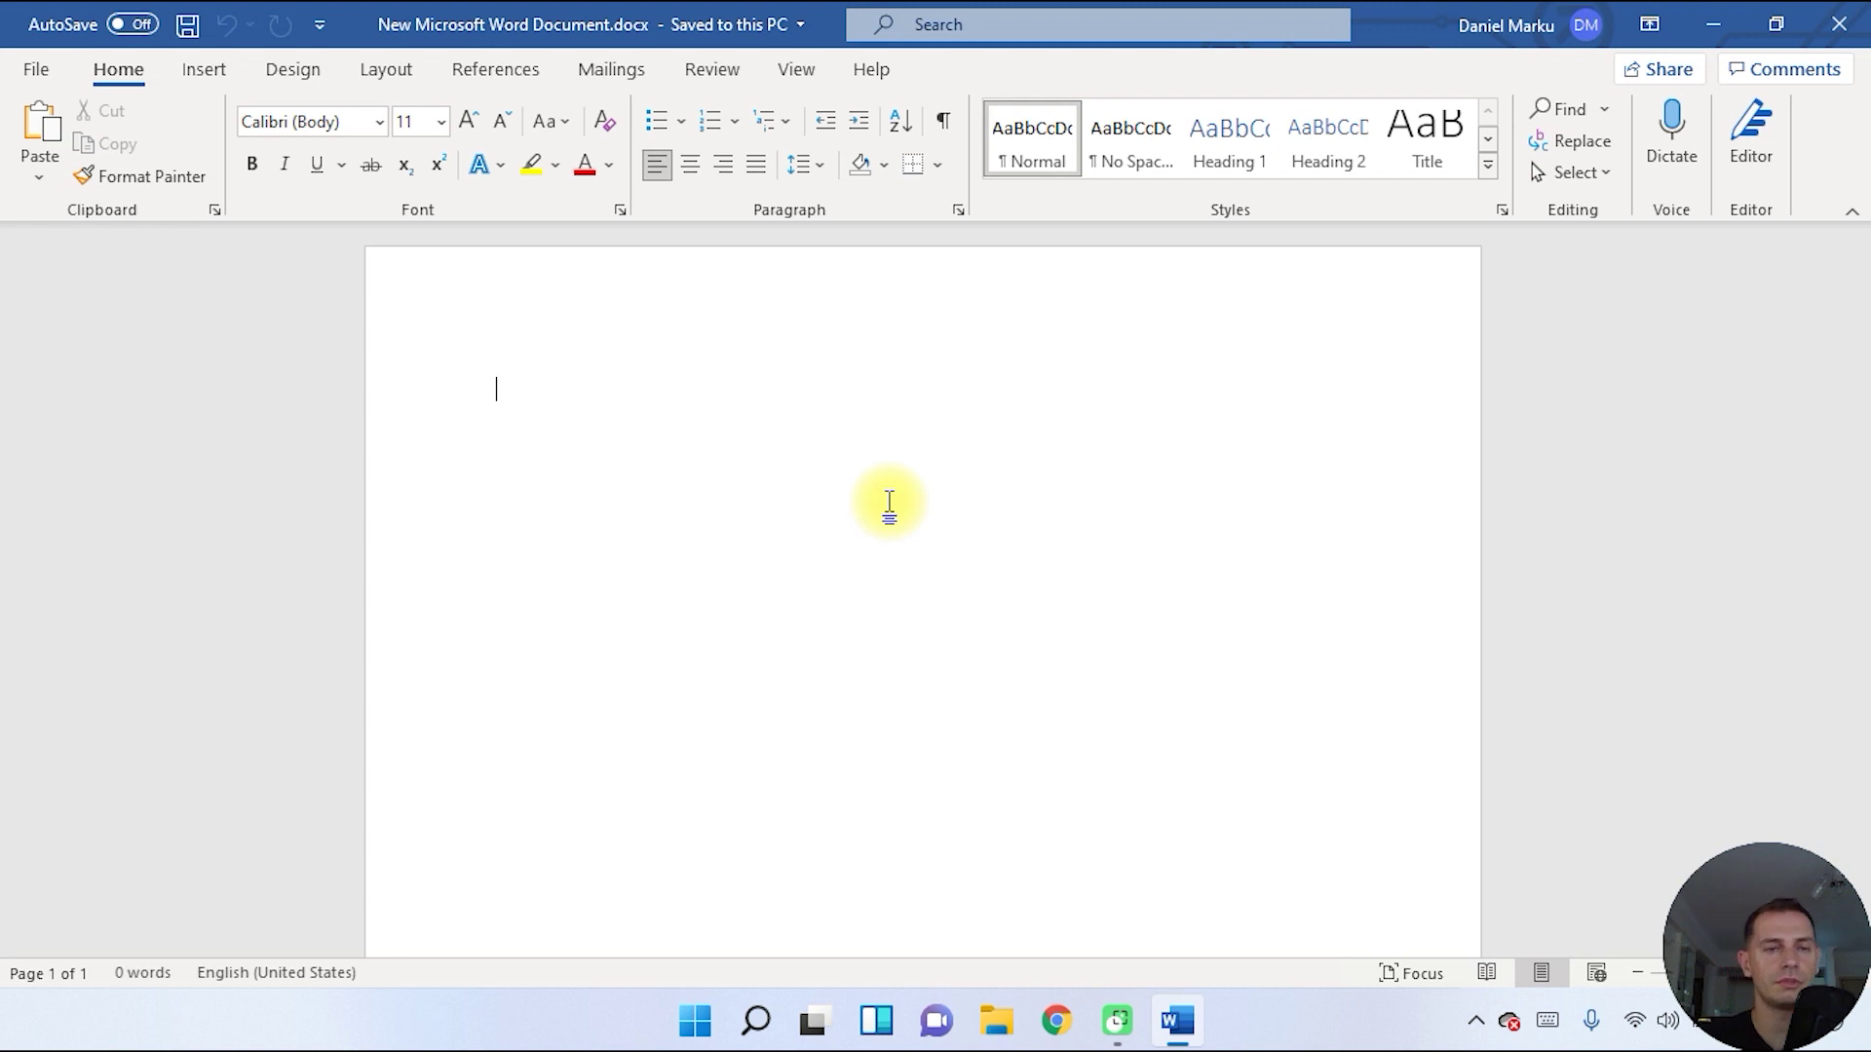
- Dictate a short paragraph thanking the channel's viewers with Windows voice typing and close the document, saving the changes
key("super")
key("Escape")
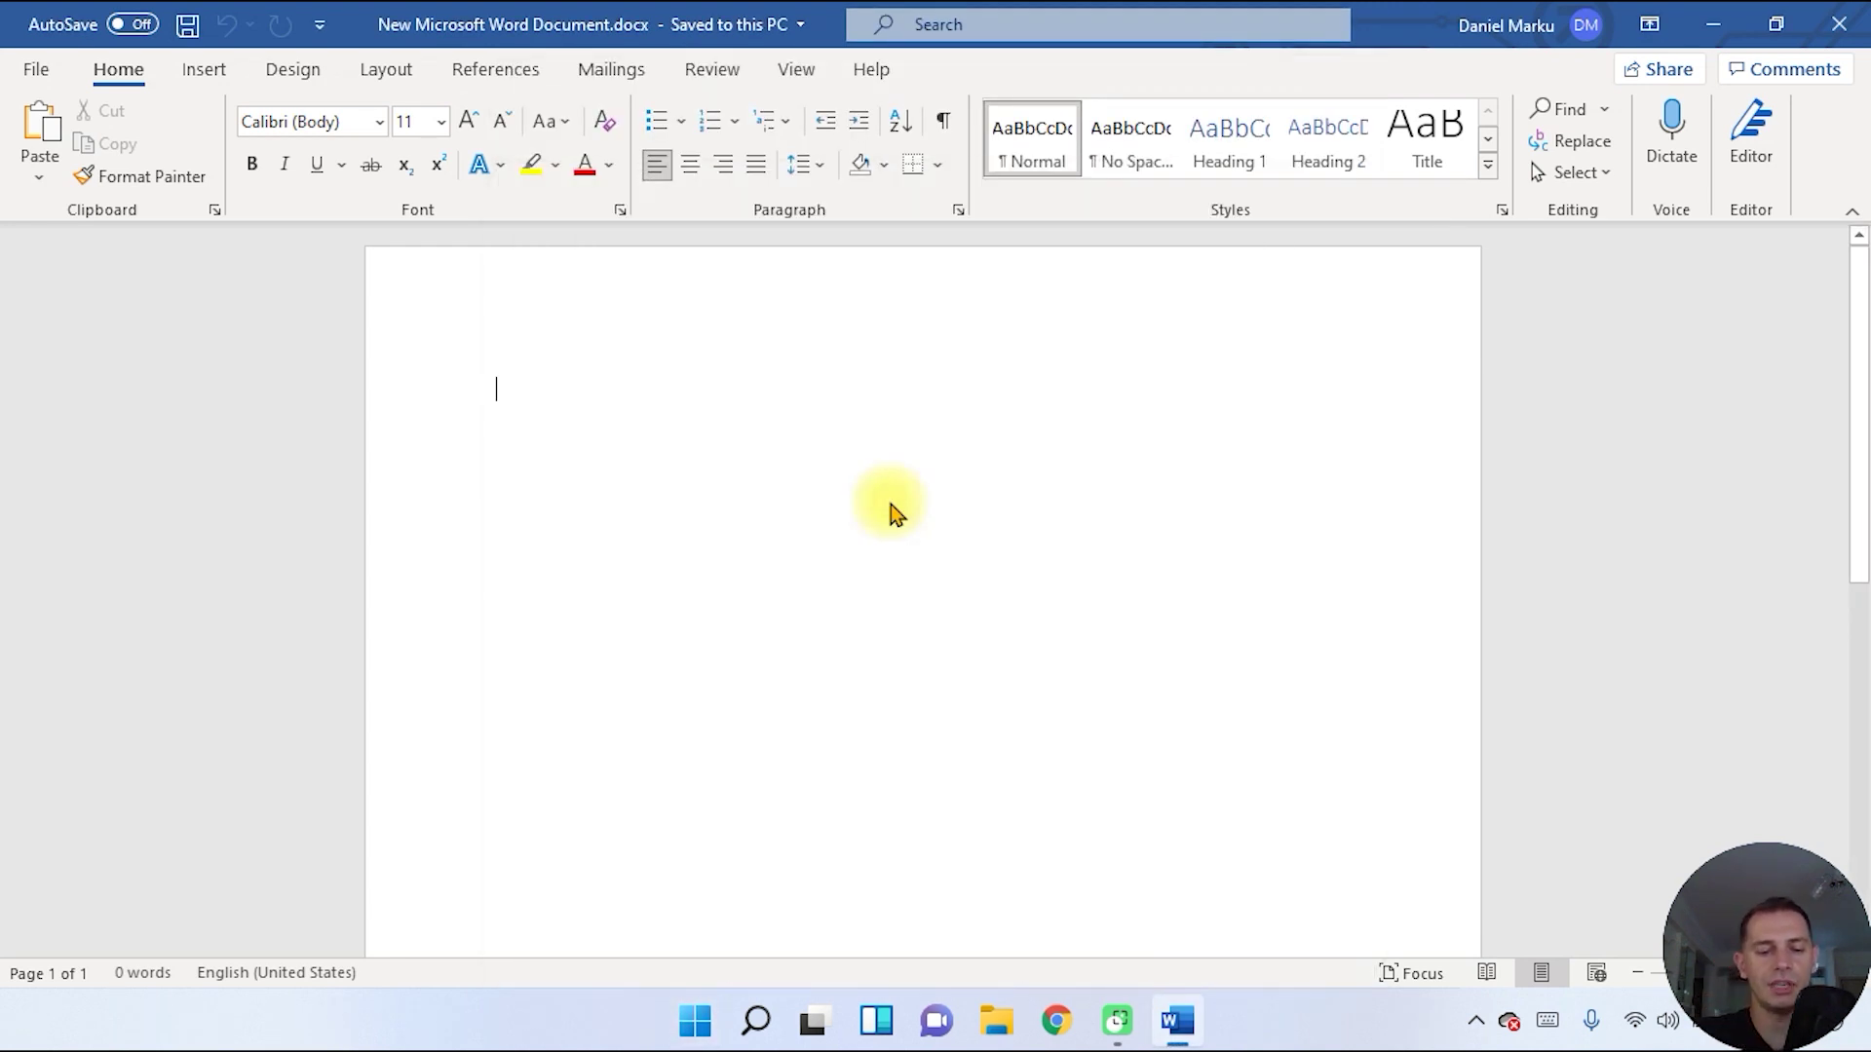
key("super+h")
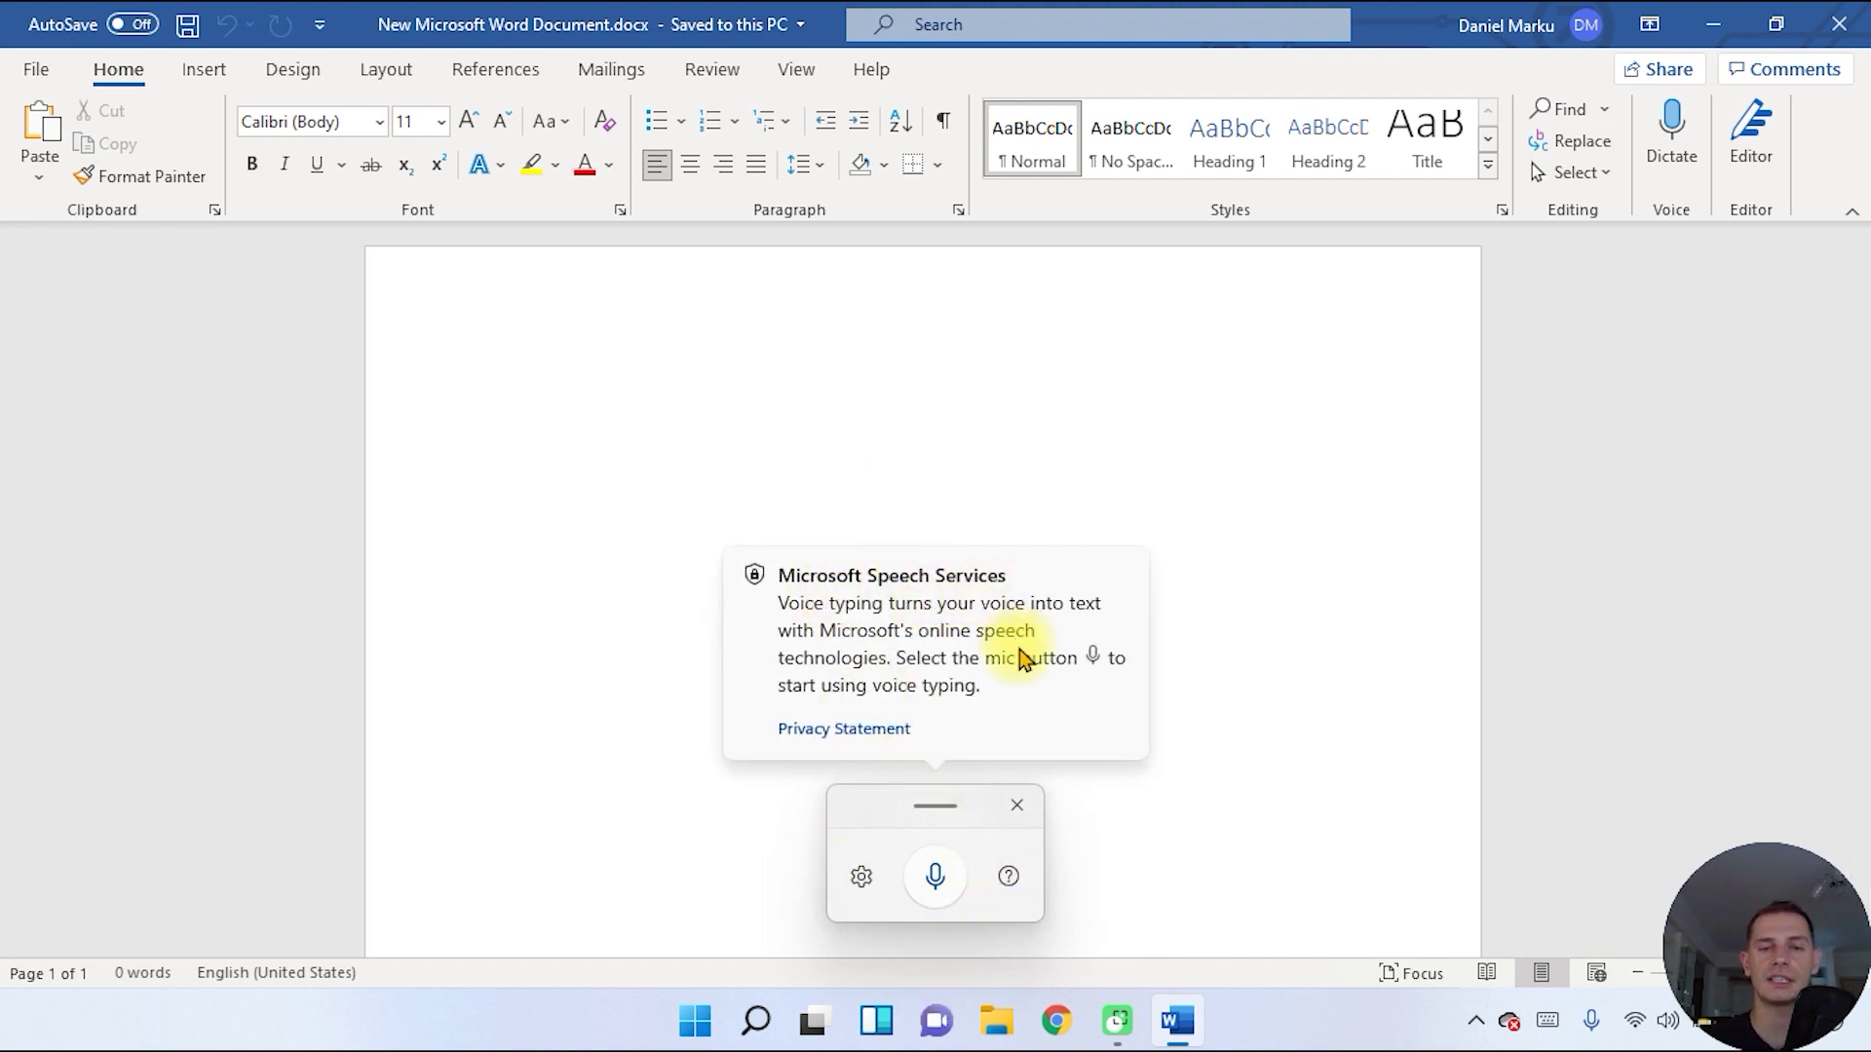
left_click(937, 877)
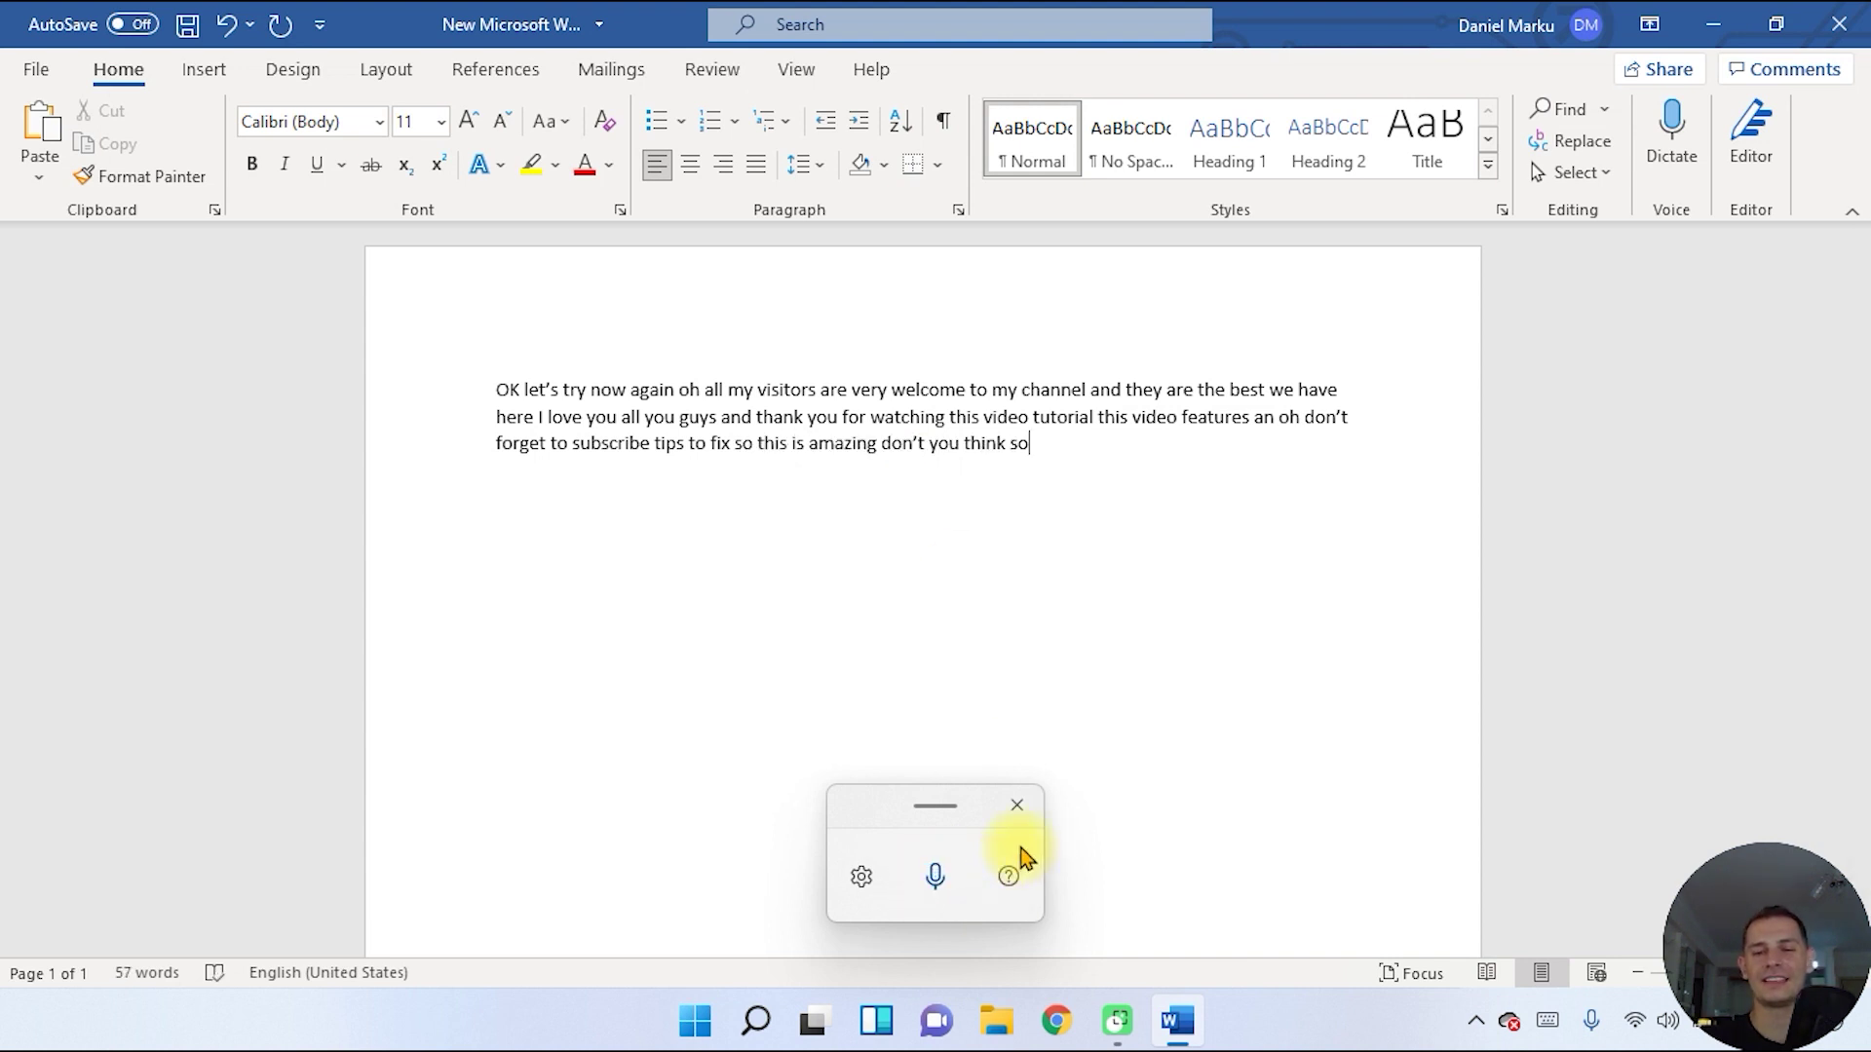
left_click(1016, 809)
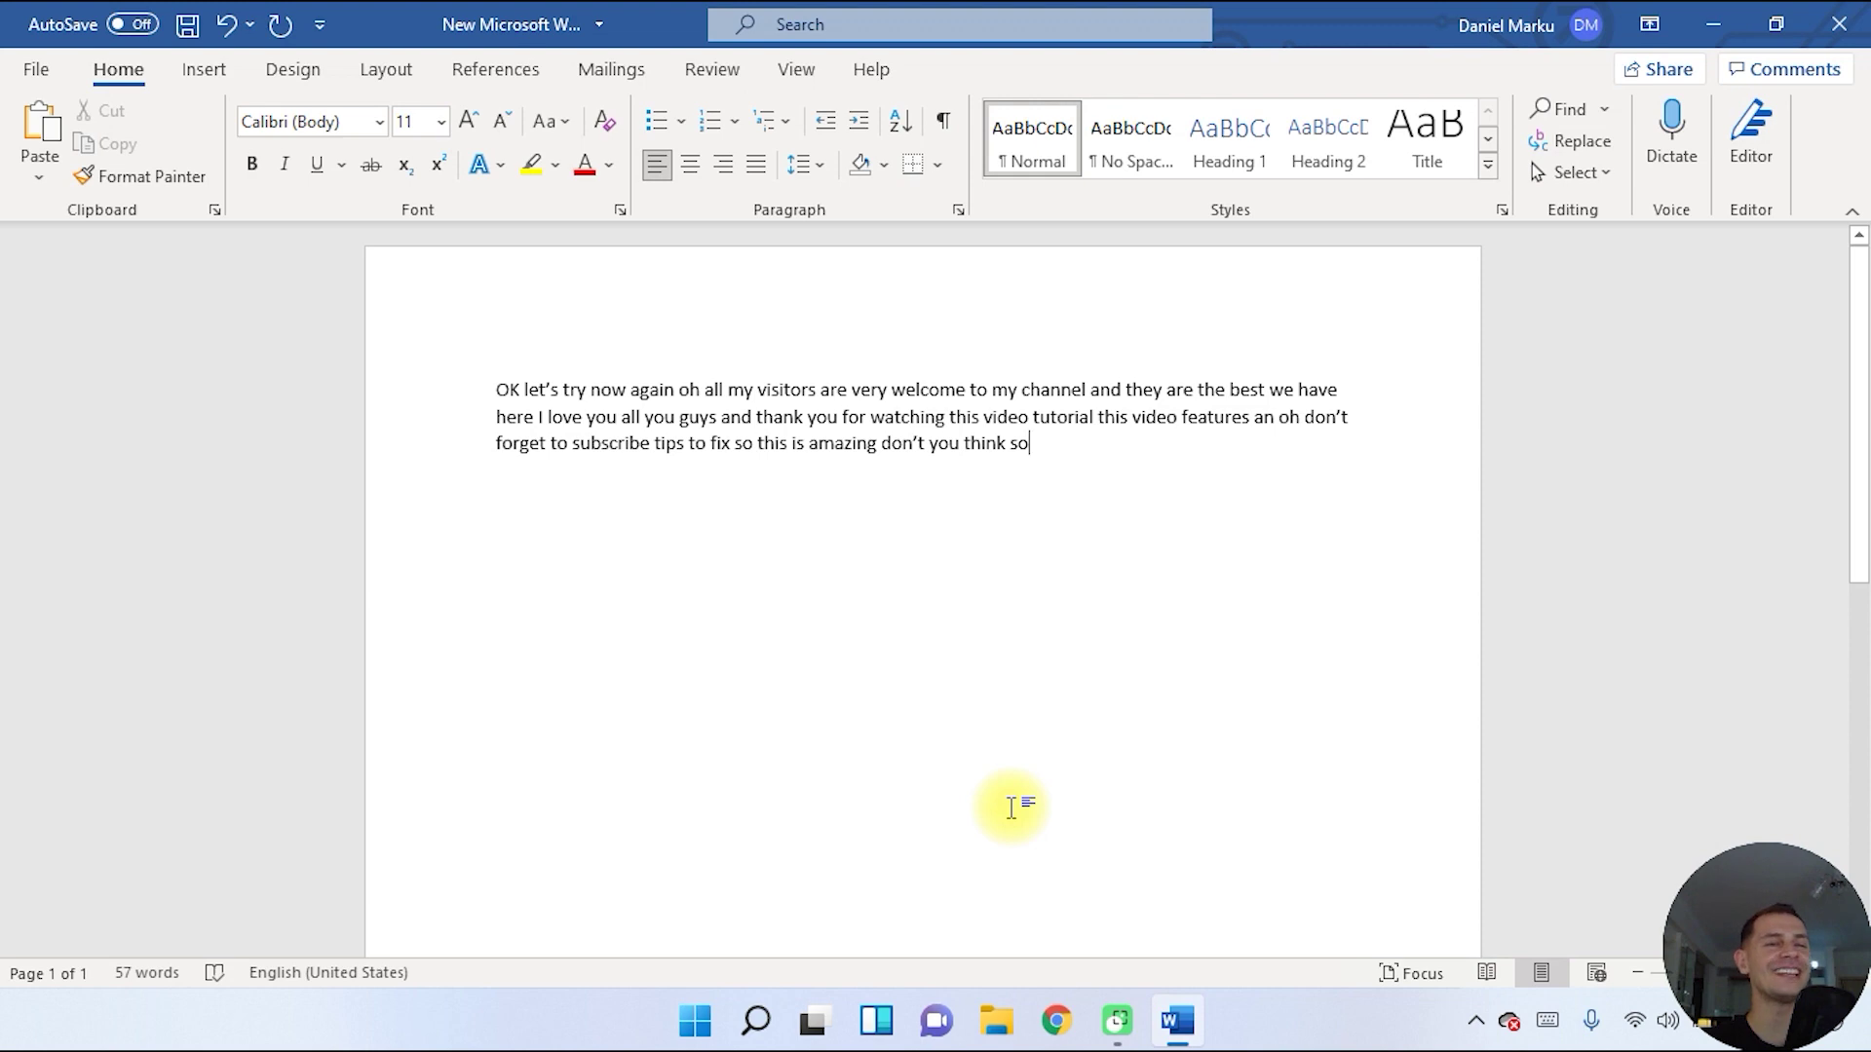
left_click(1839, 24)
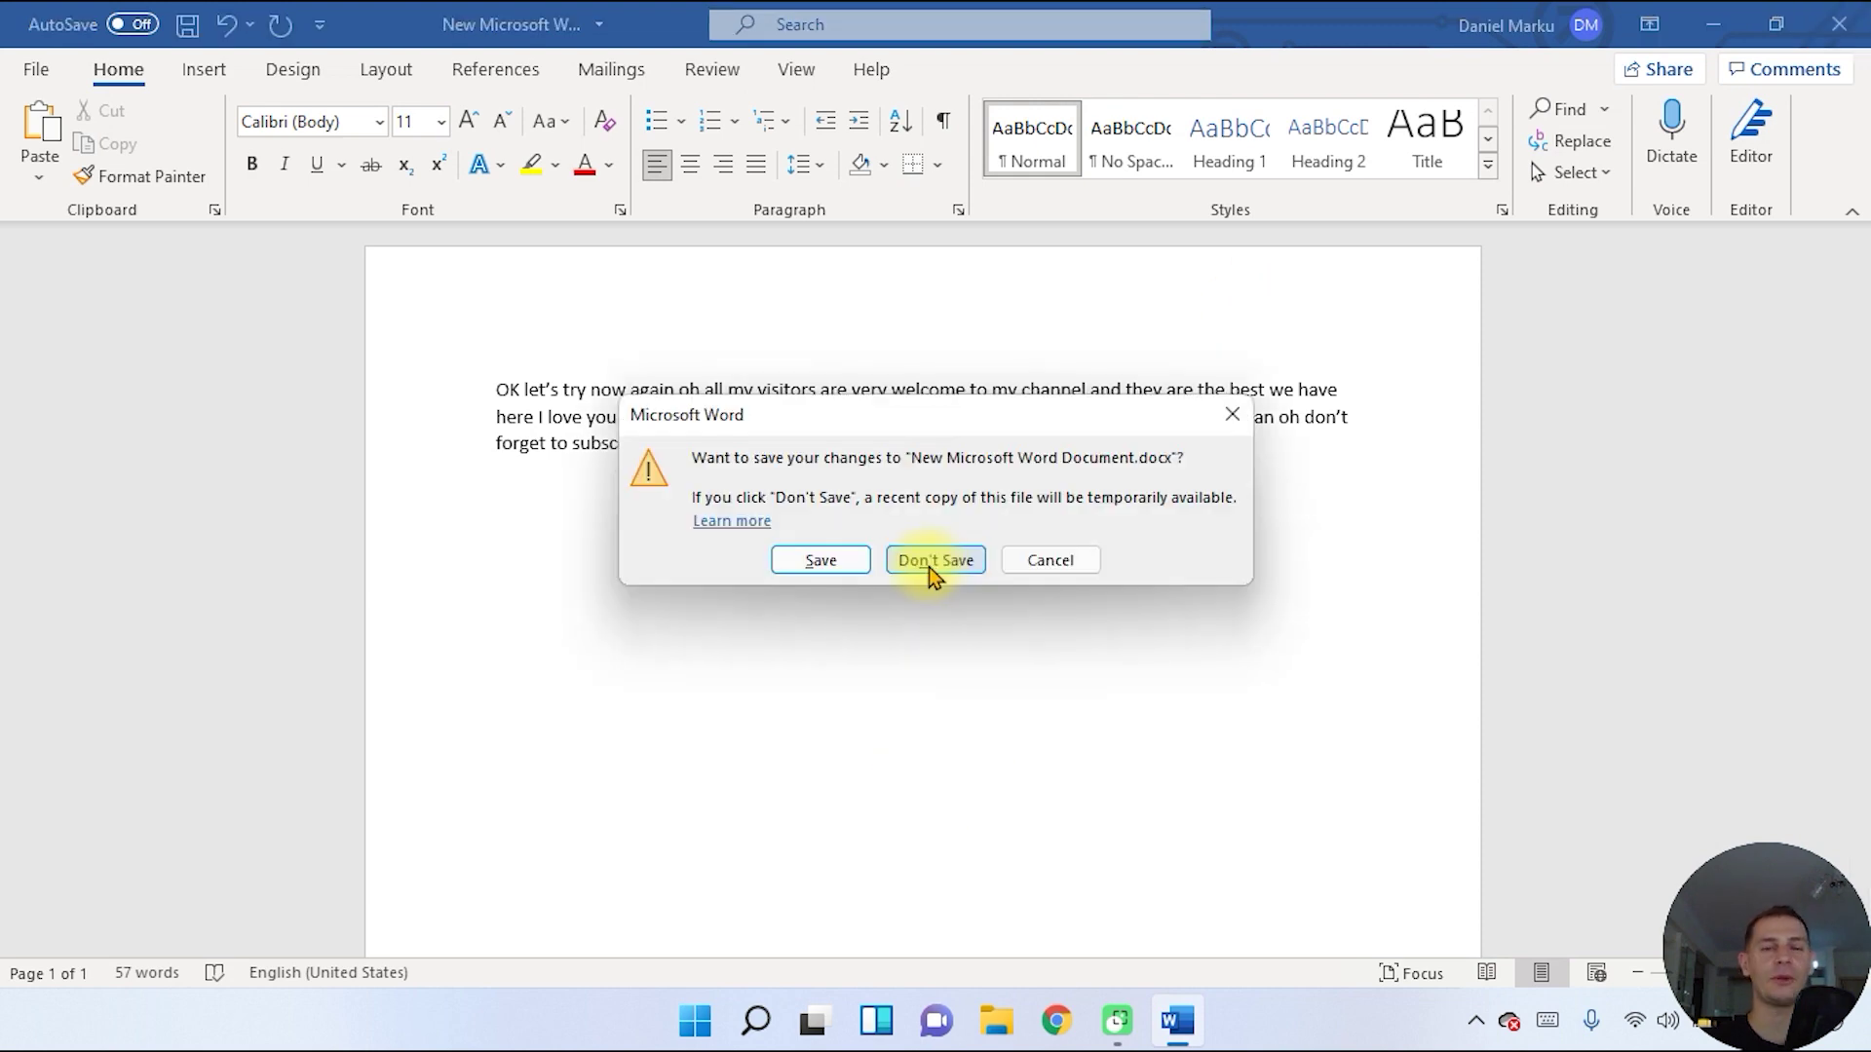
left_click(834, 567)
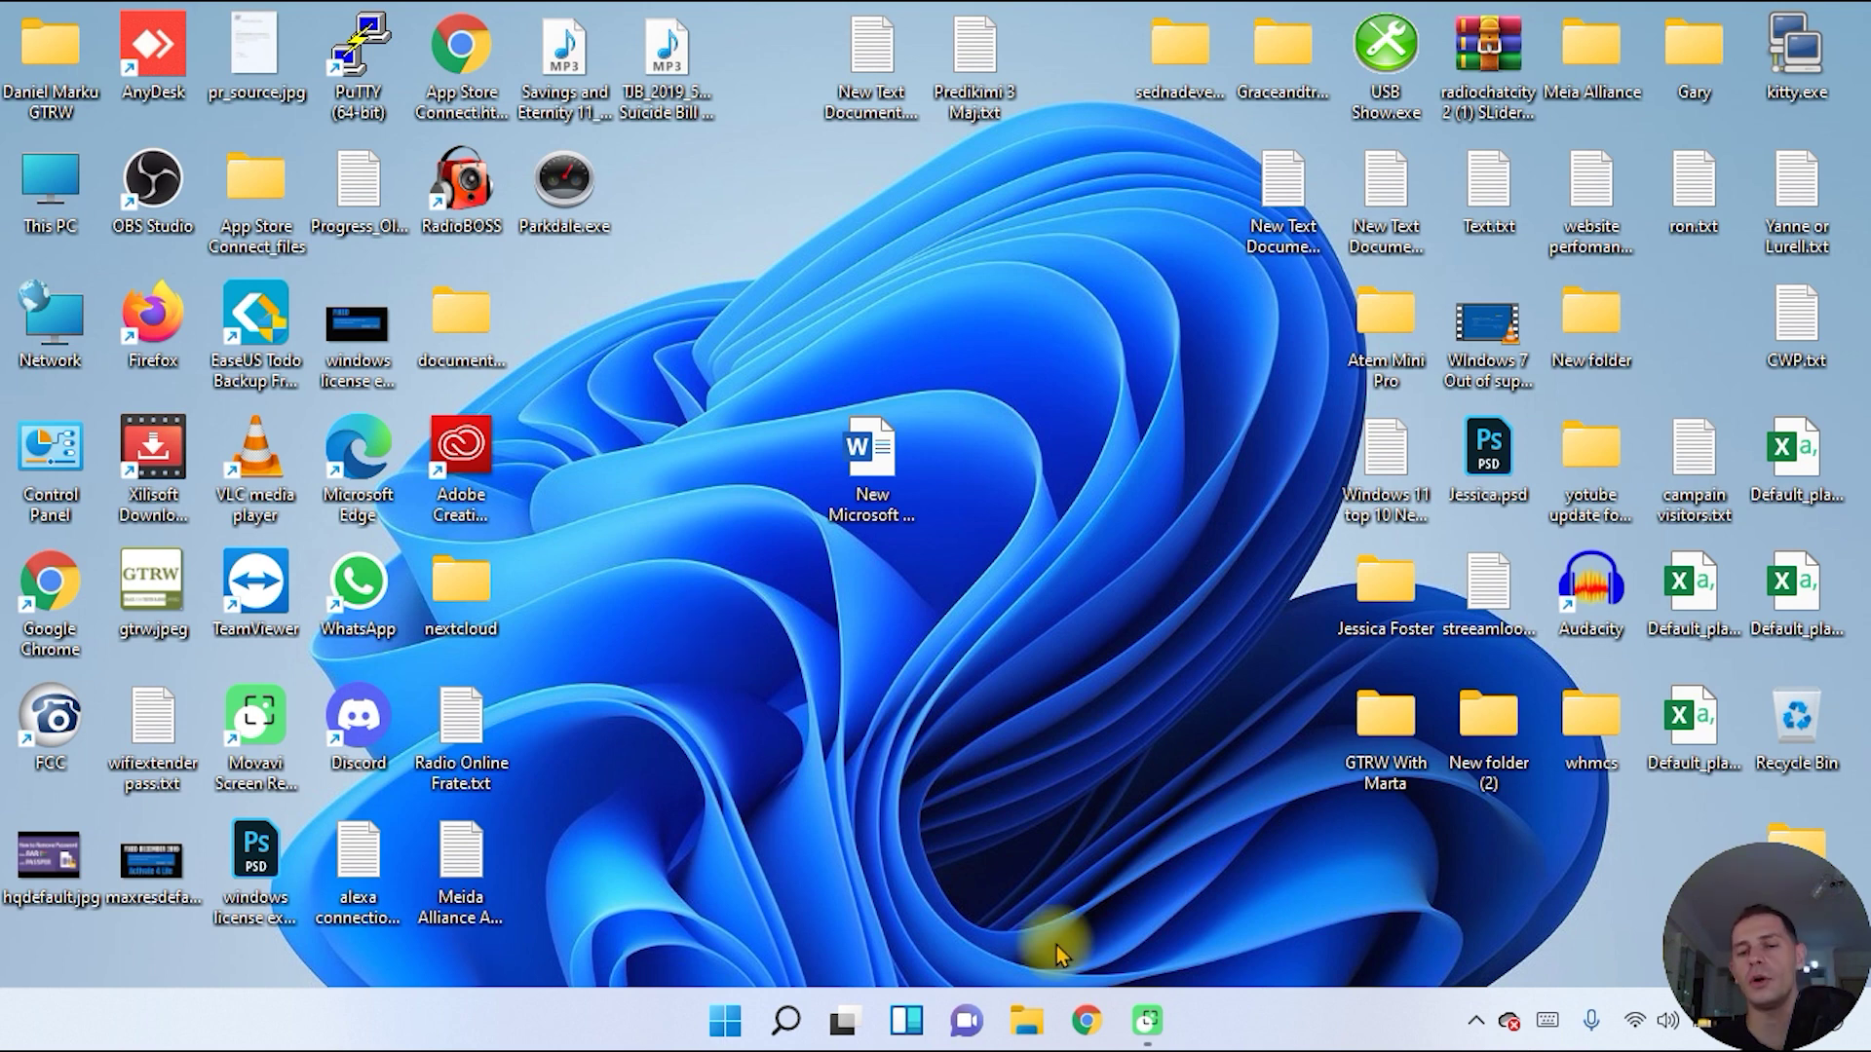
- Open the Taskbar page in the Personalization section of Settings
left_click(736, 1028)
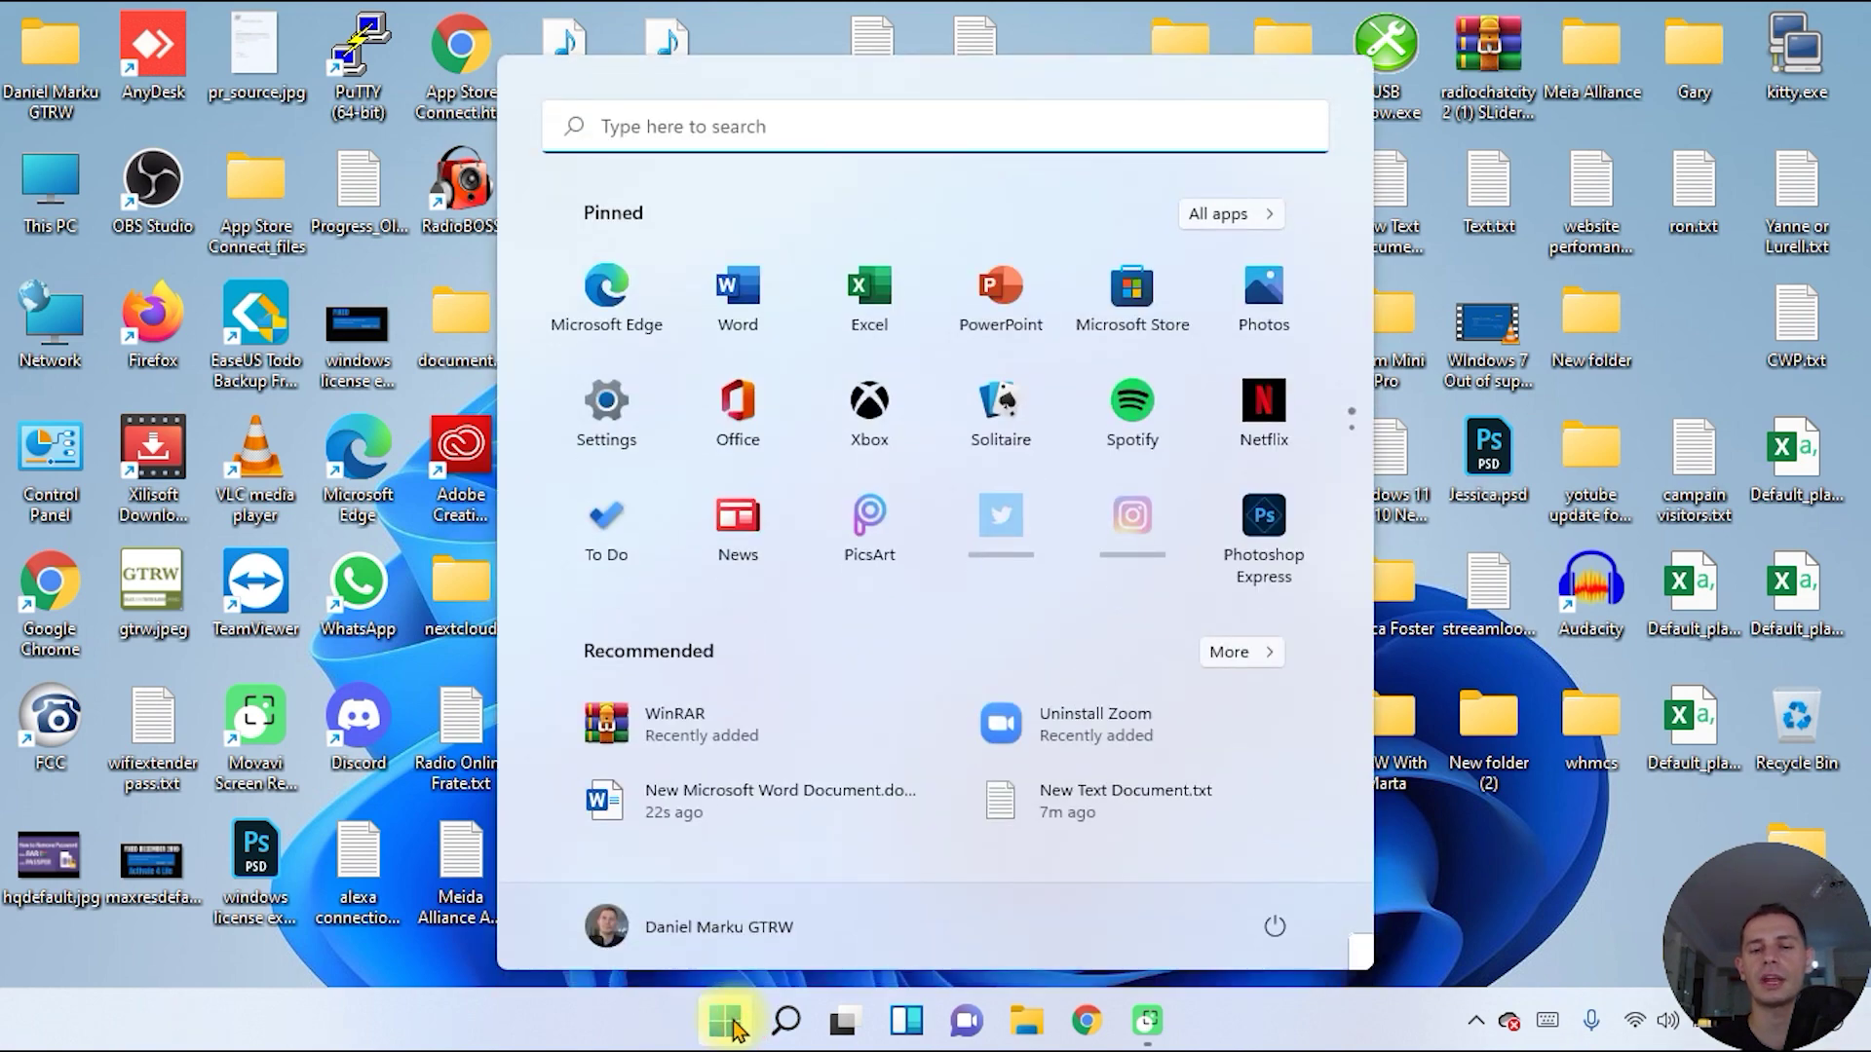
left_click(736, 1028)
right_click(545, 1022)
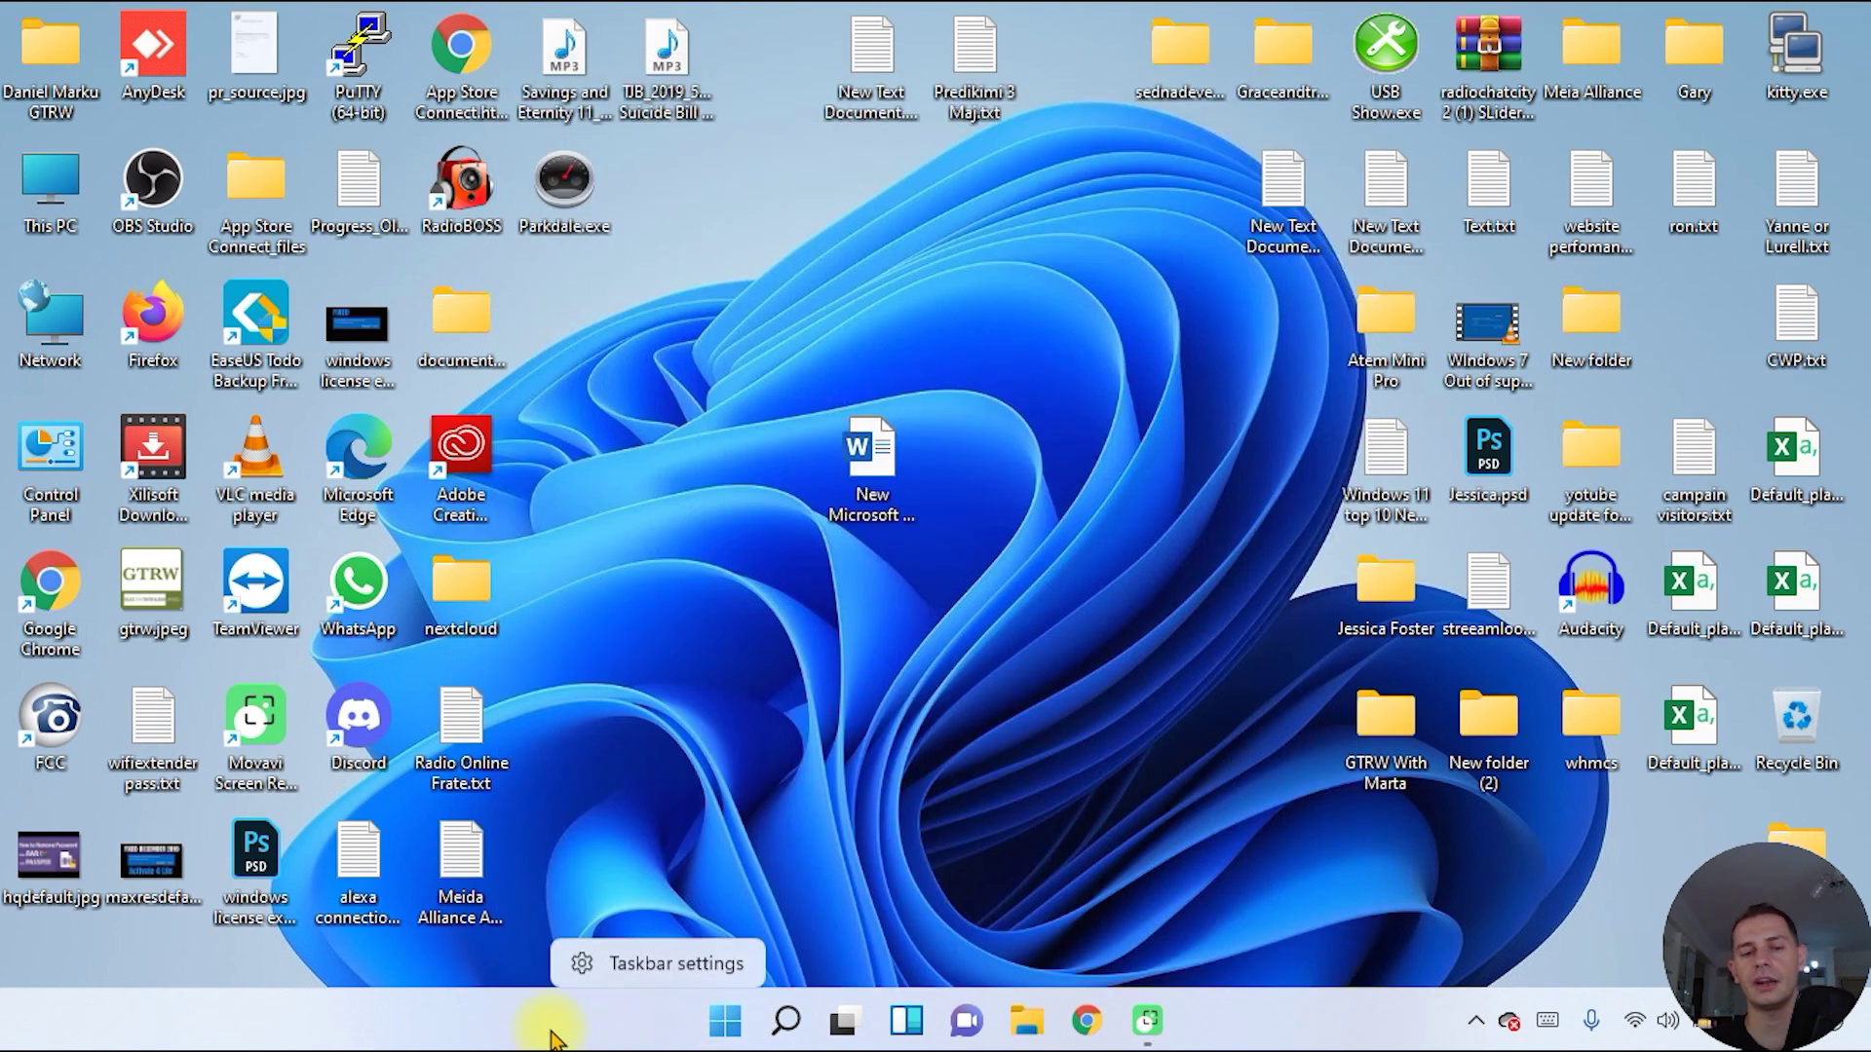
left_click(671, 965)
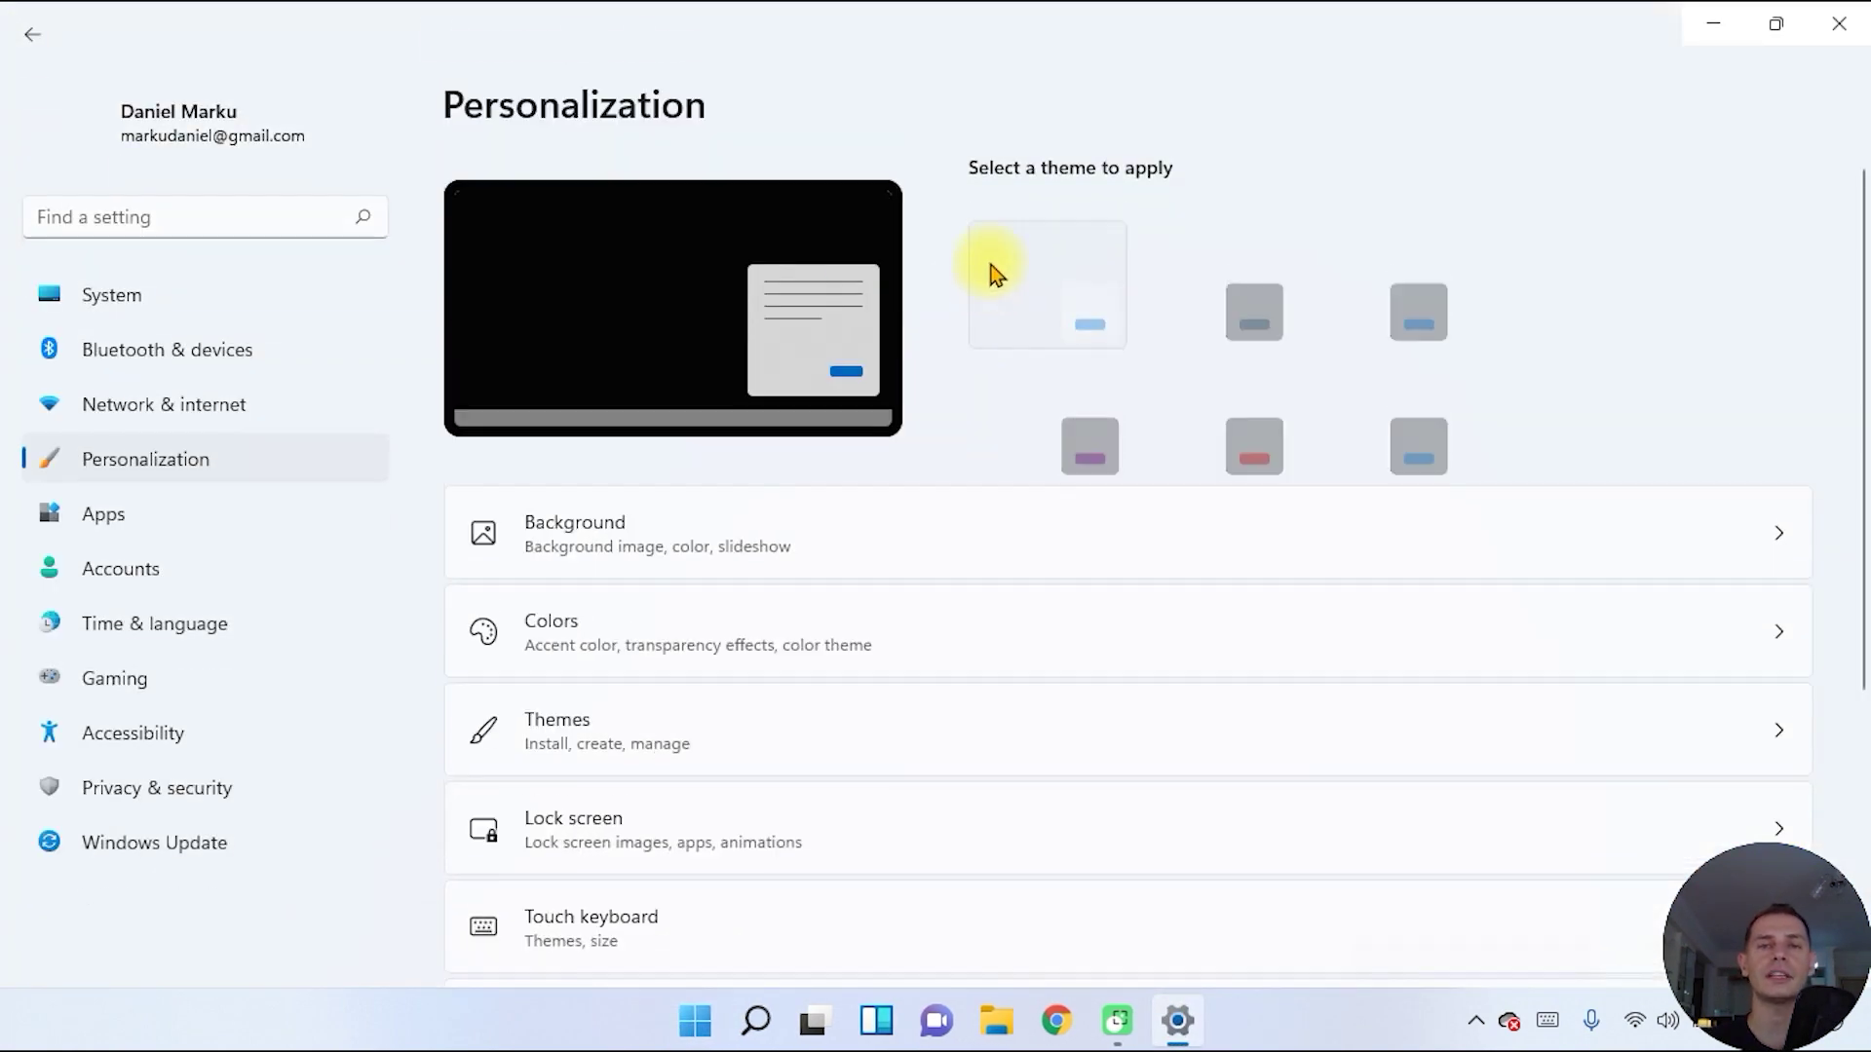
left_click(133, 462)
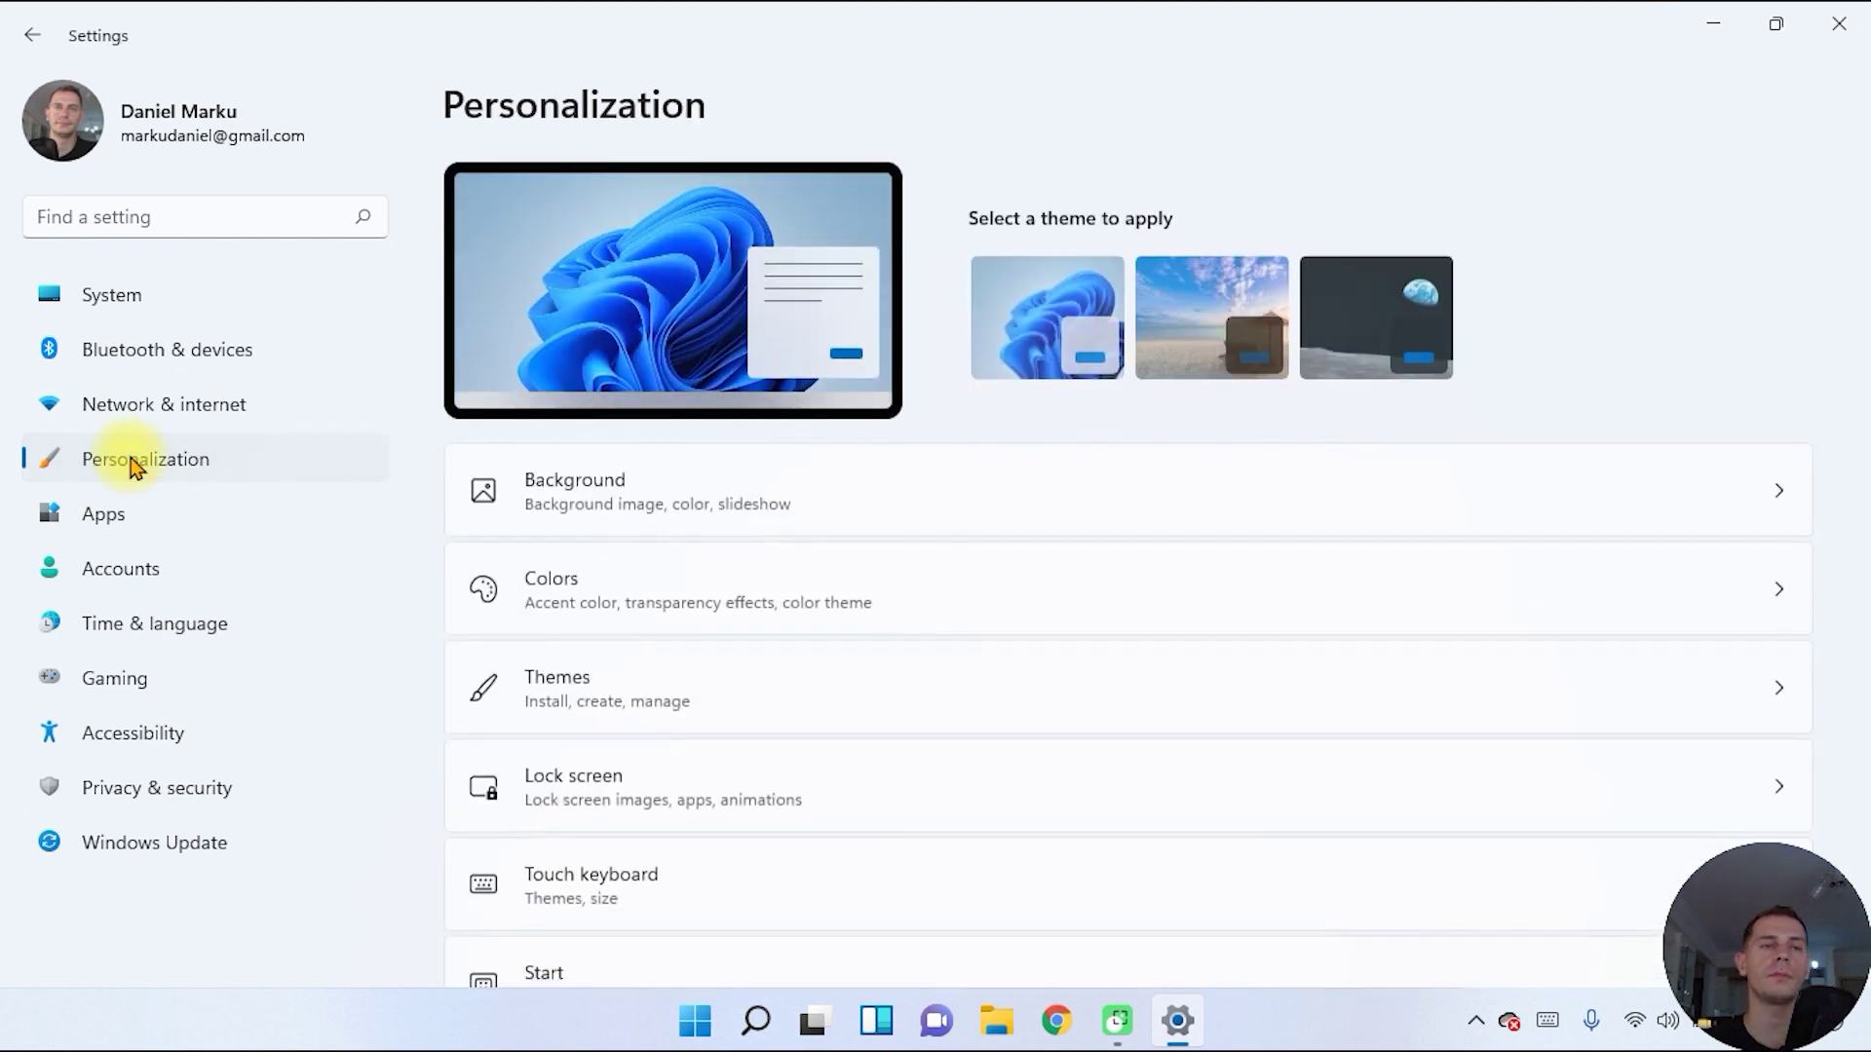
scroll(1236, 488, "down", 4)
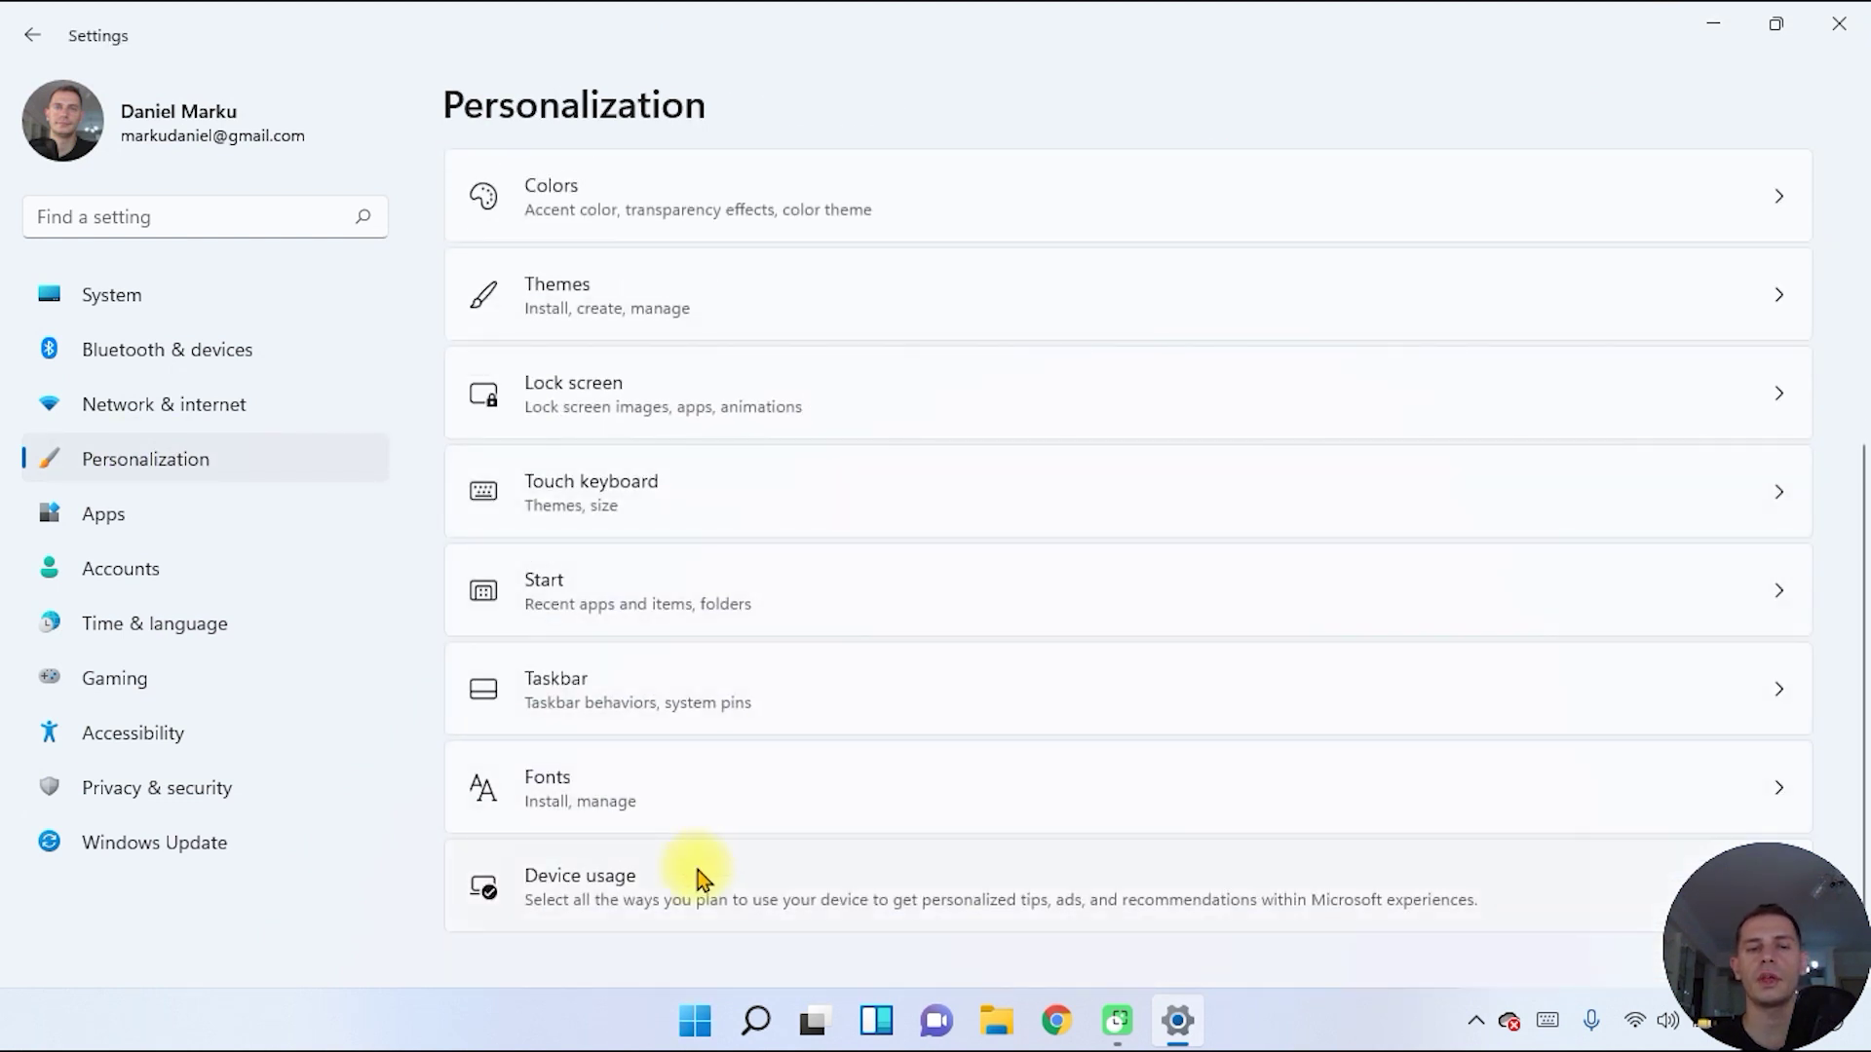
left_click(614, 702)
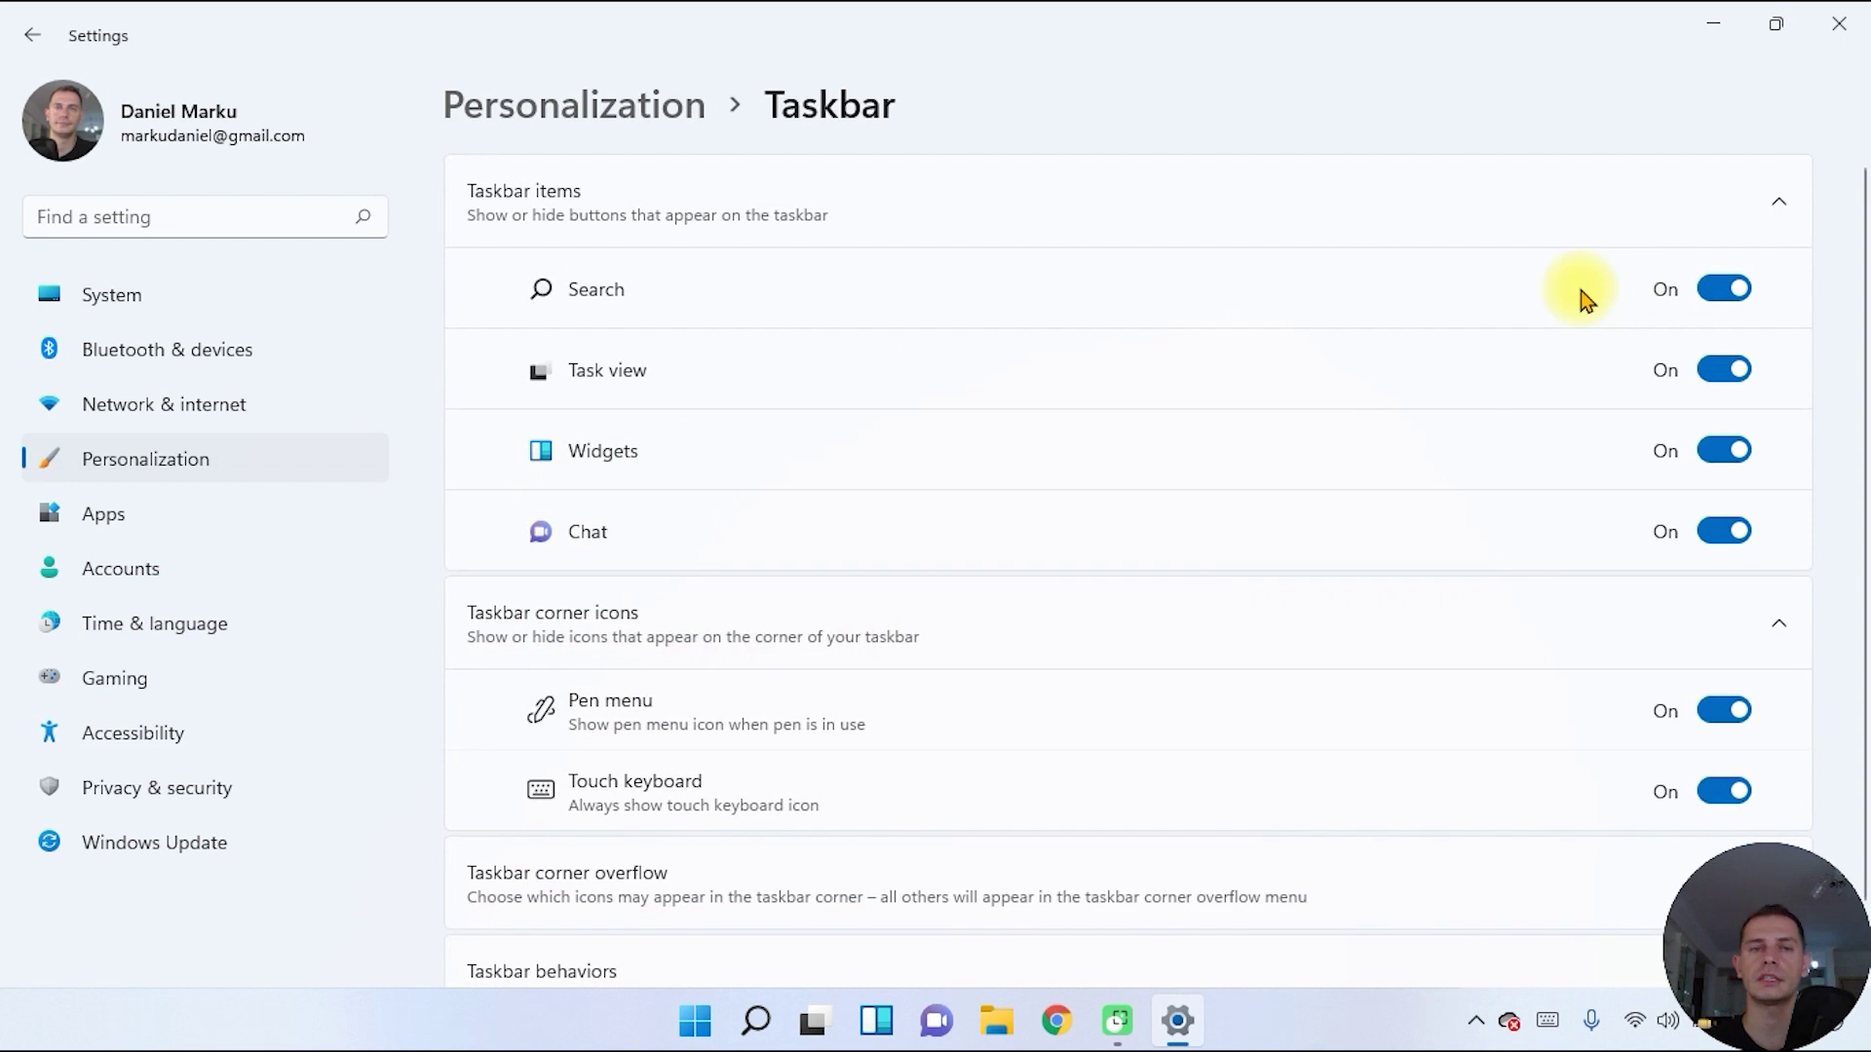
- Expand the taskbar behaviors and set the taskbar alignment to Left
scroll(1580, 300, "down", 1)
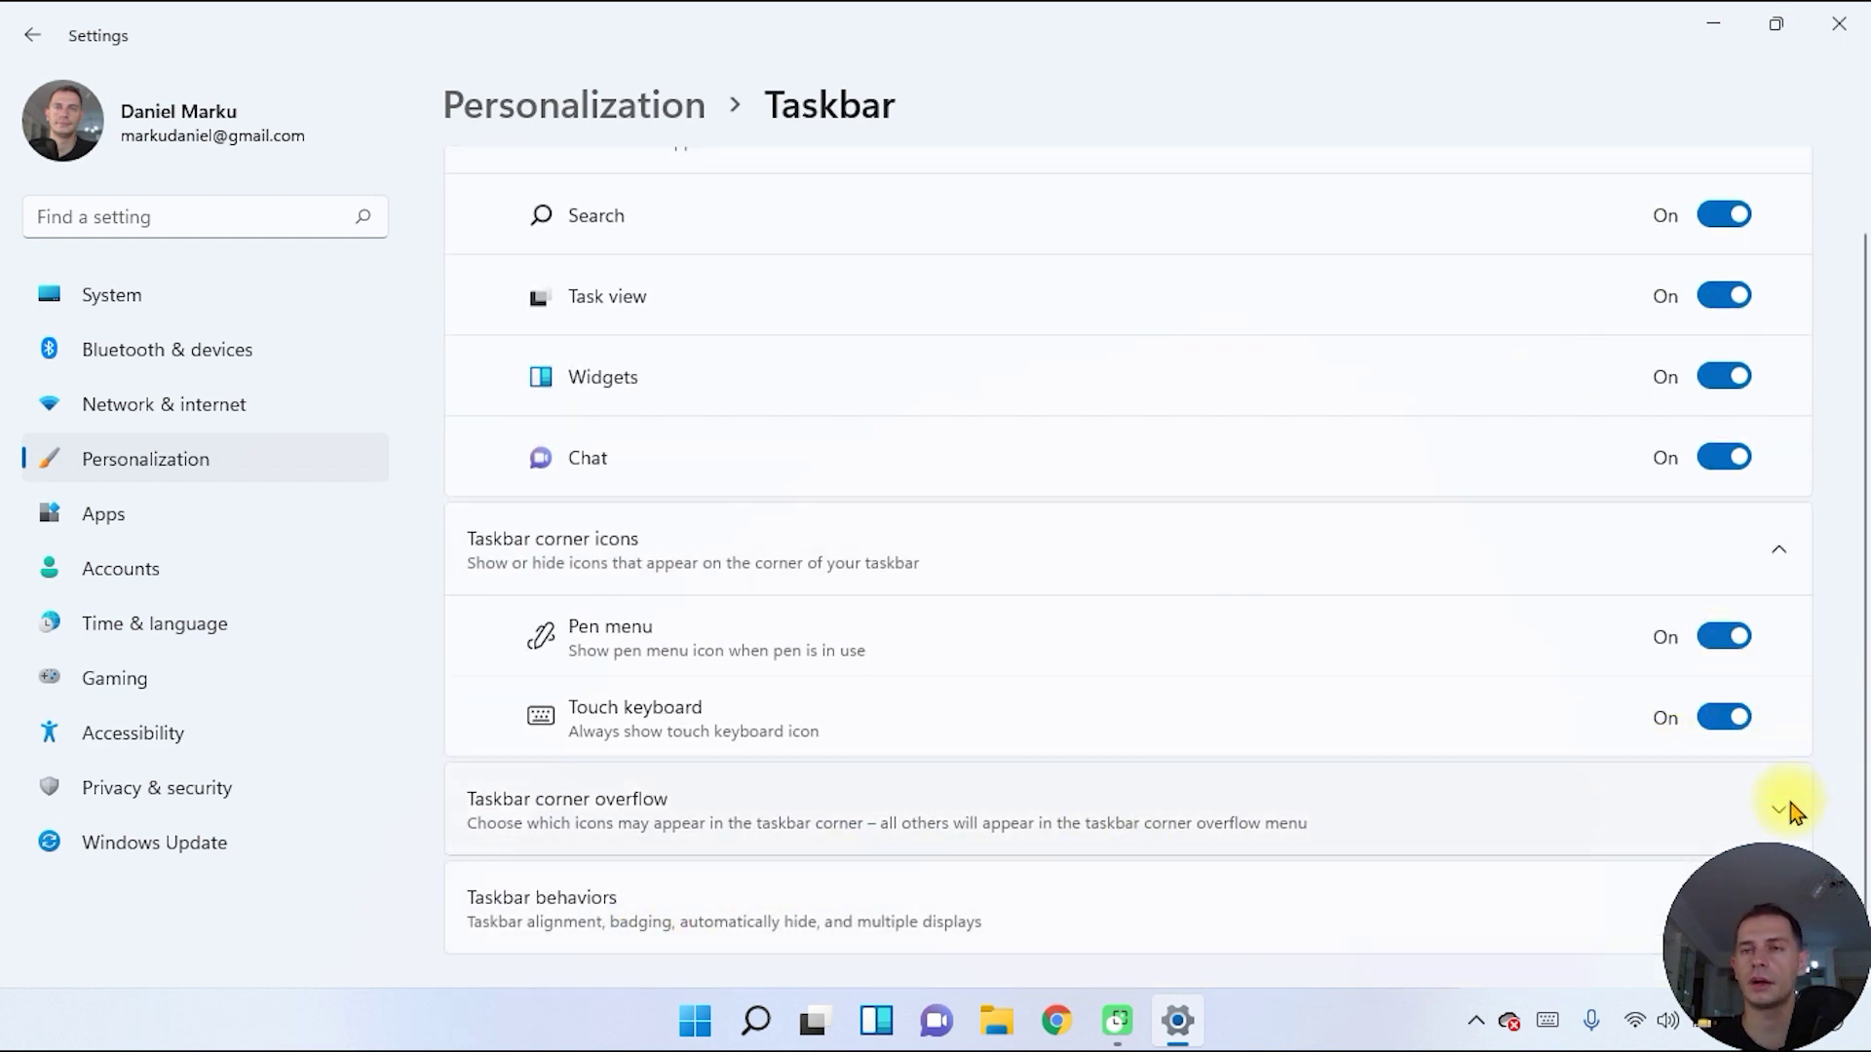
left_click(1608, 908)
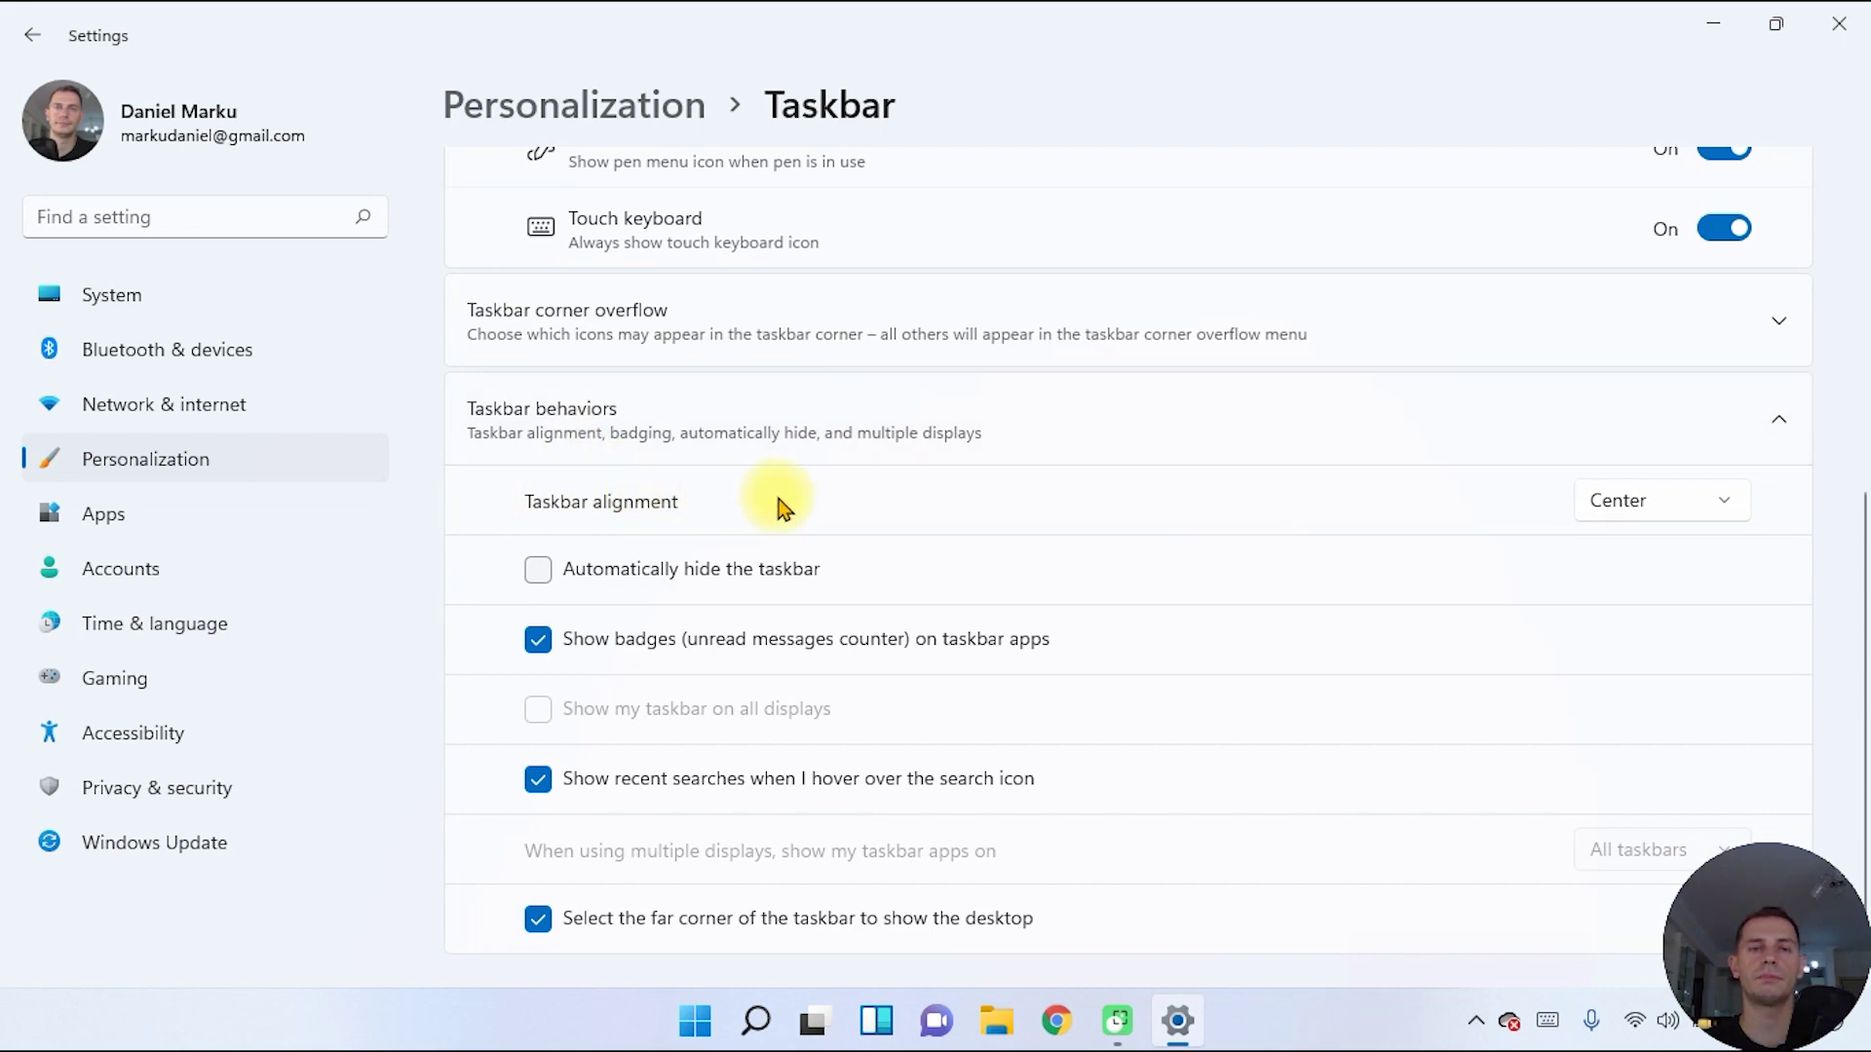
left_click(594, 411)
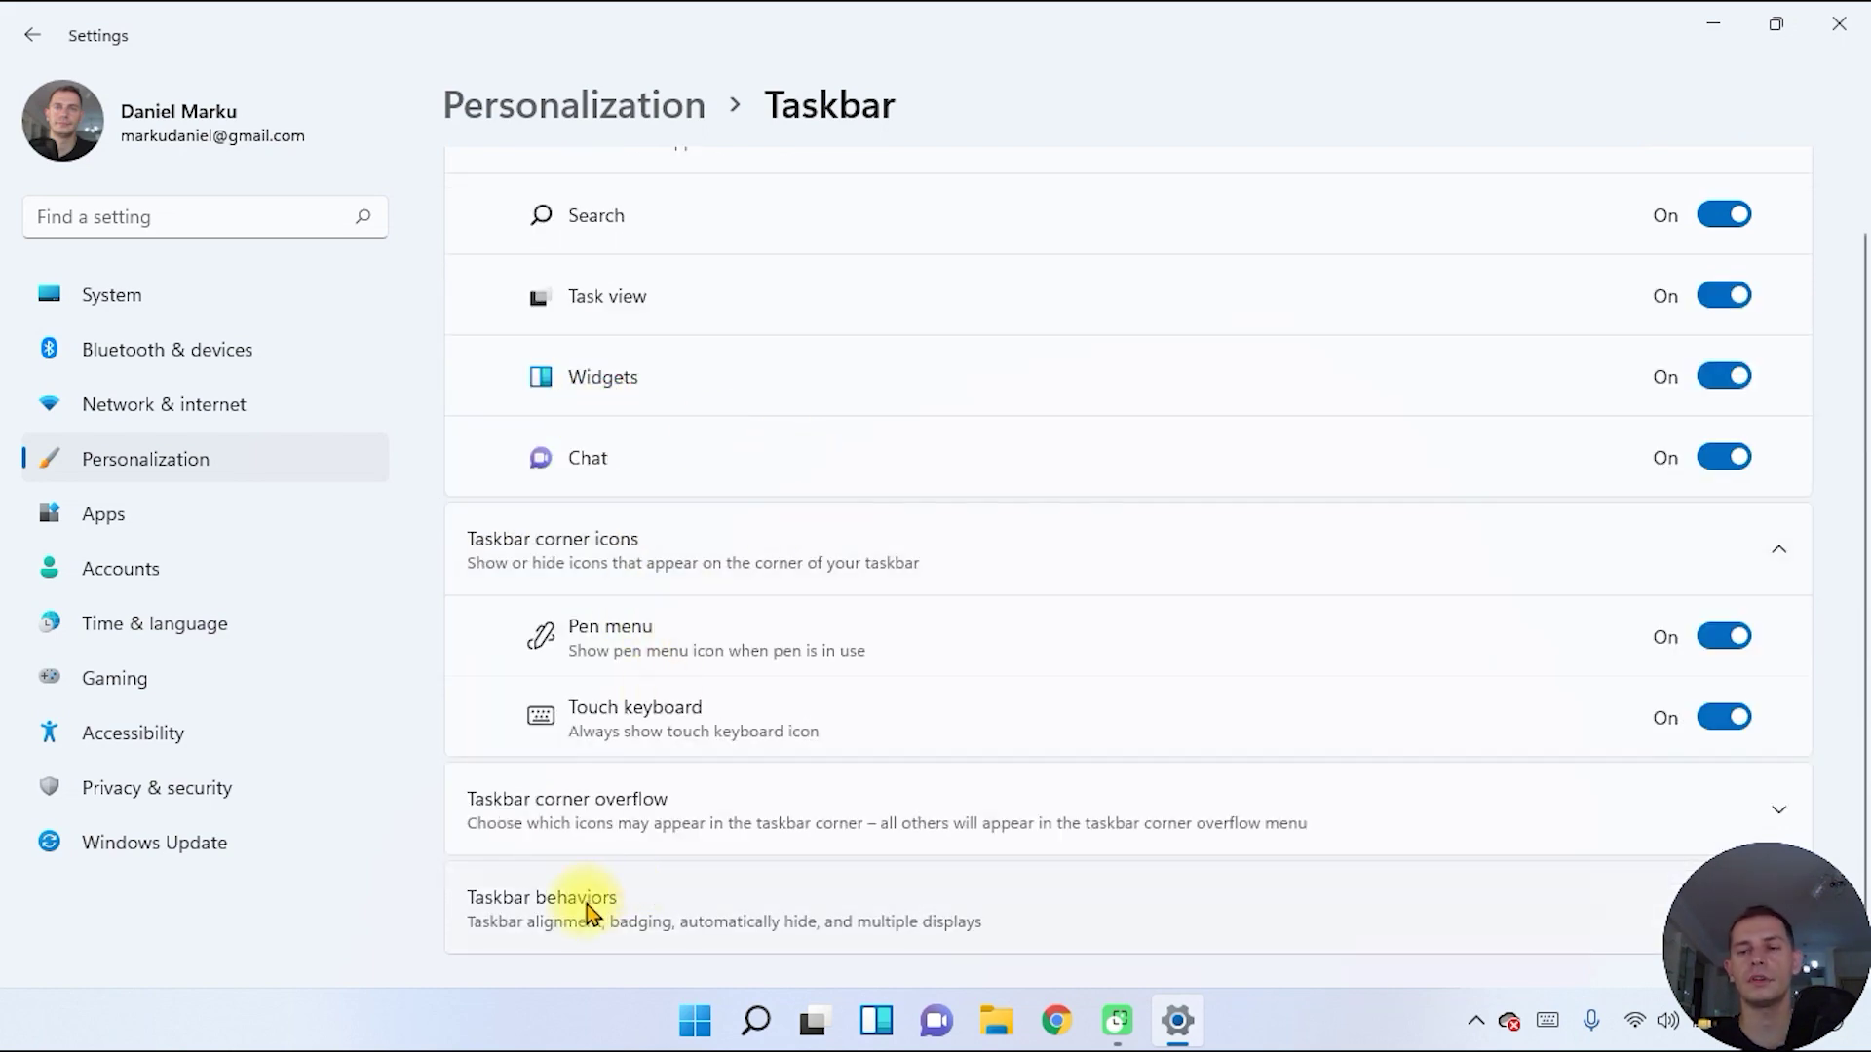
double_click(1558, 27)
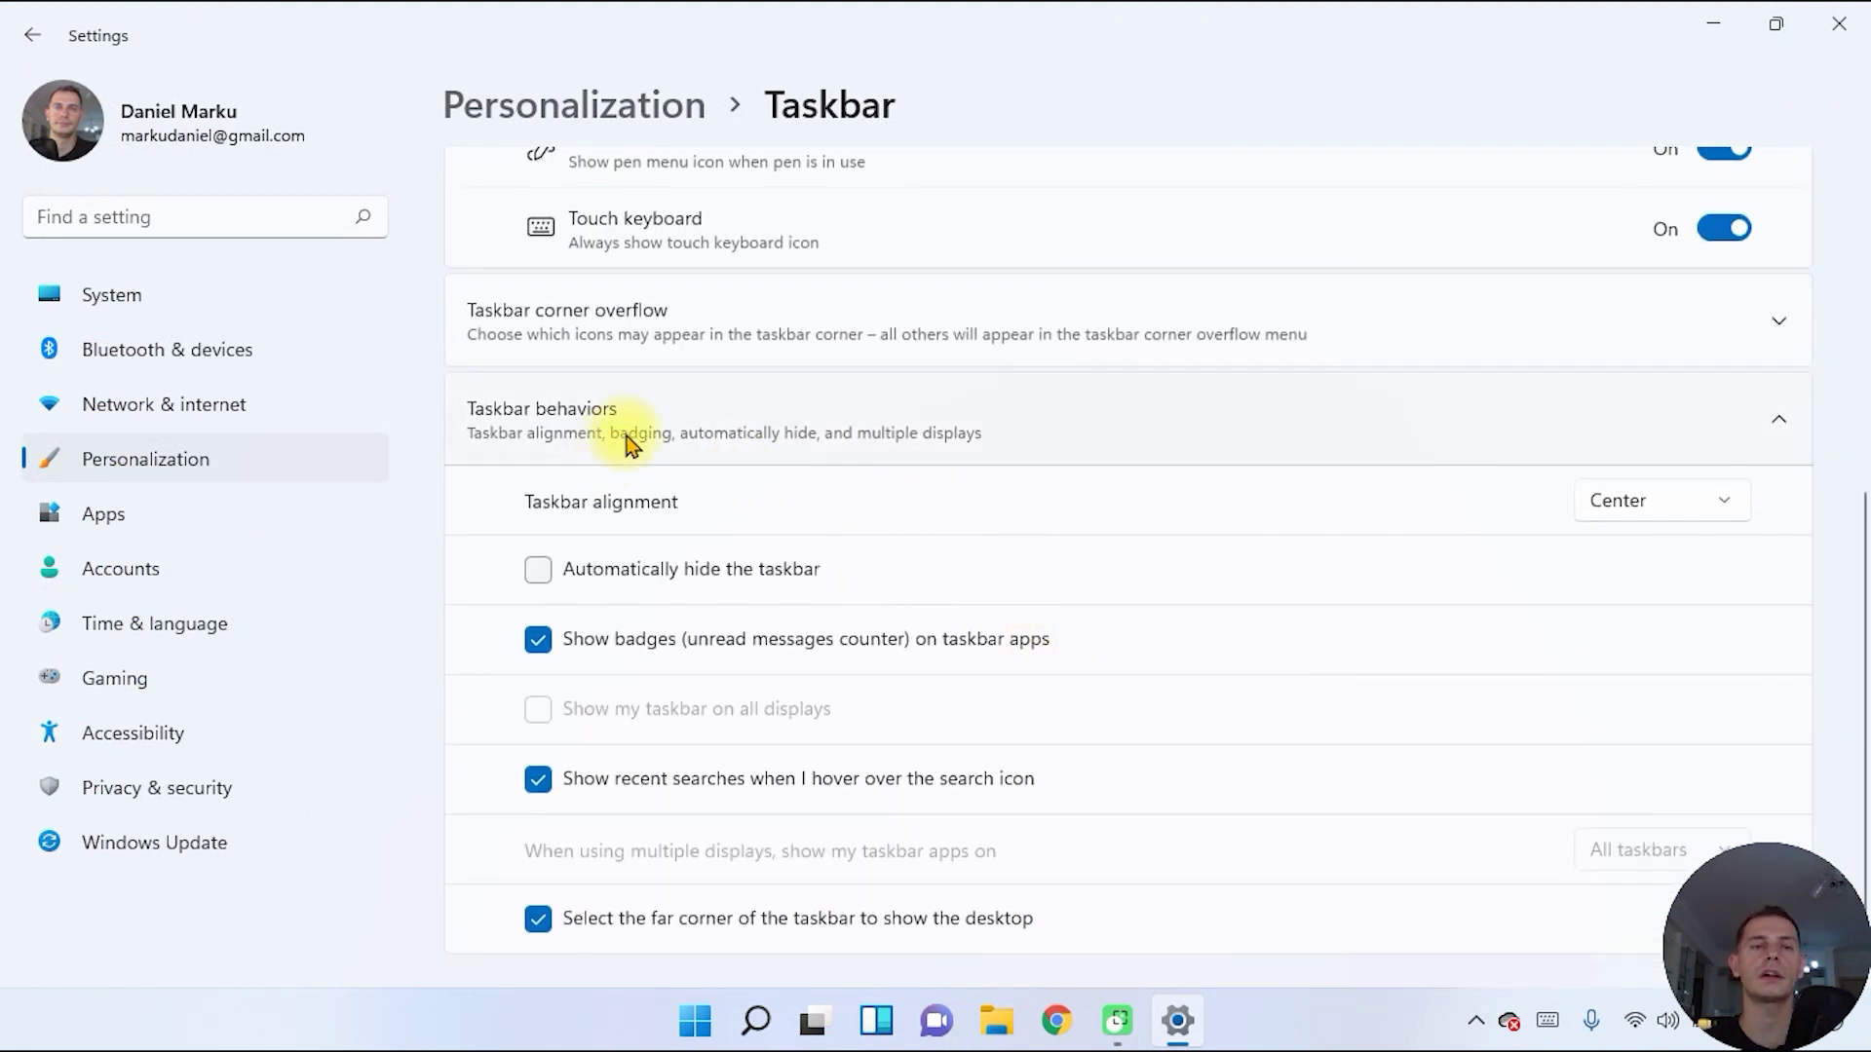
left_click(1659, 521)
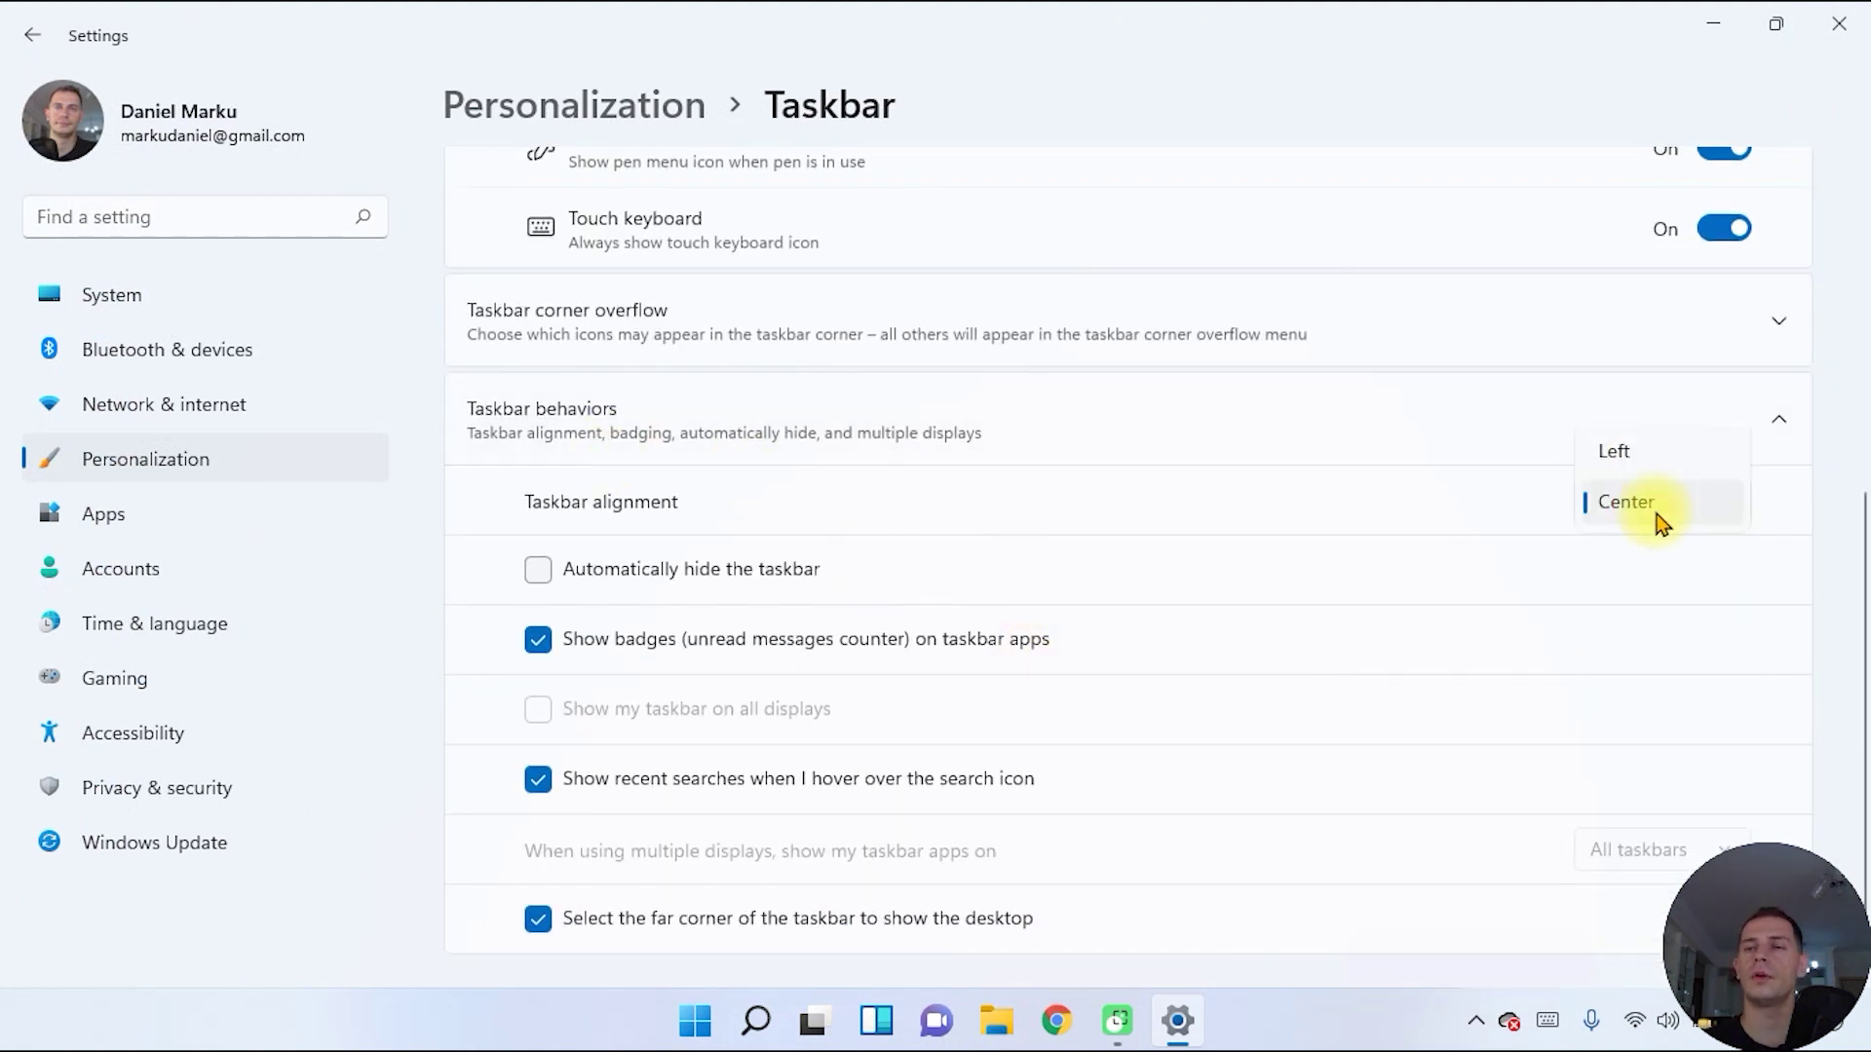
left_click(1629, 450)
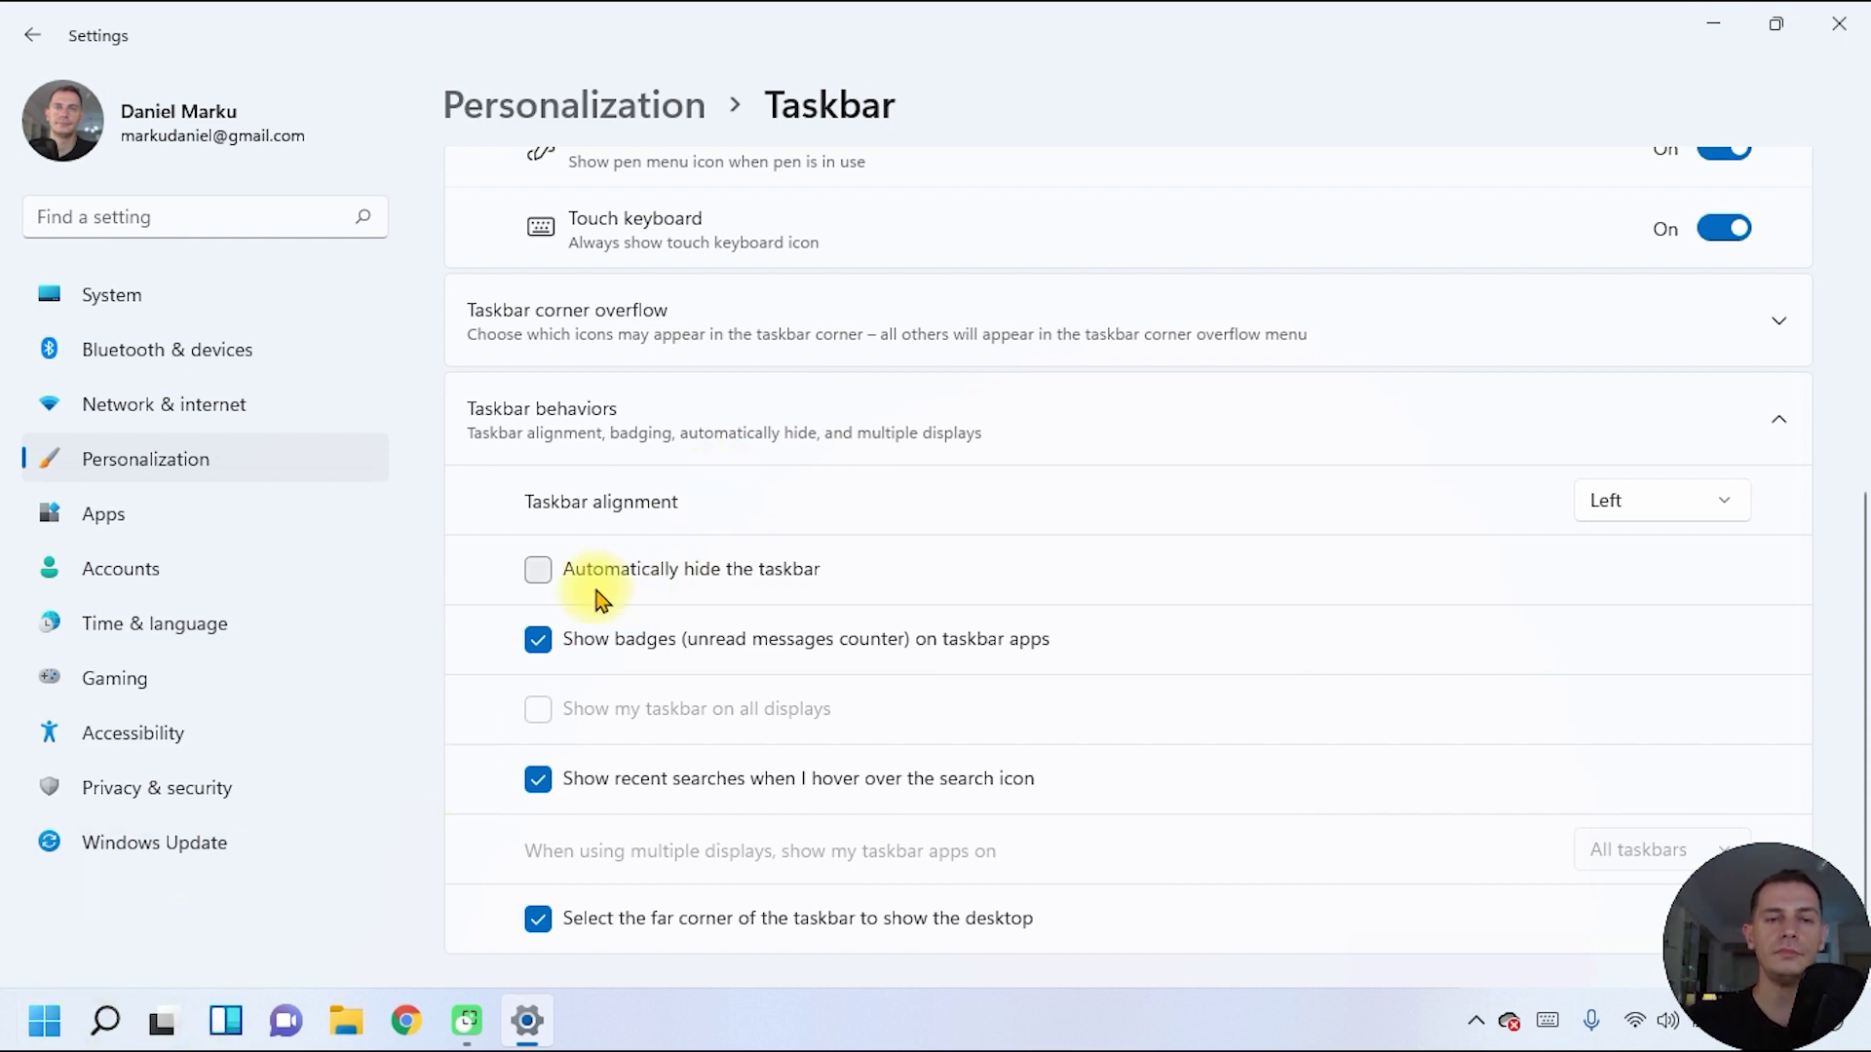
- Try out automatic taskbar hiding and switch it off again, return the alignment to Center and close Settings
left_click(538, 569)
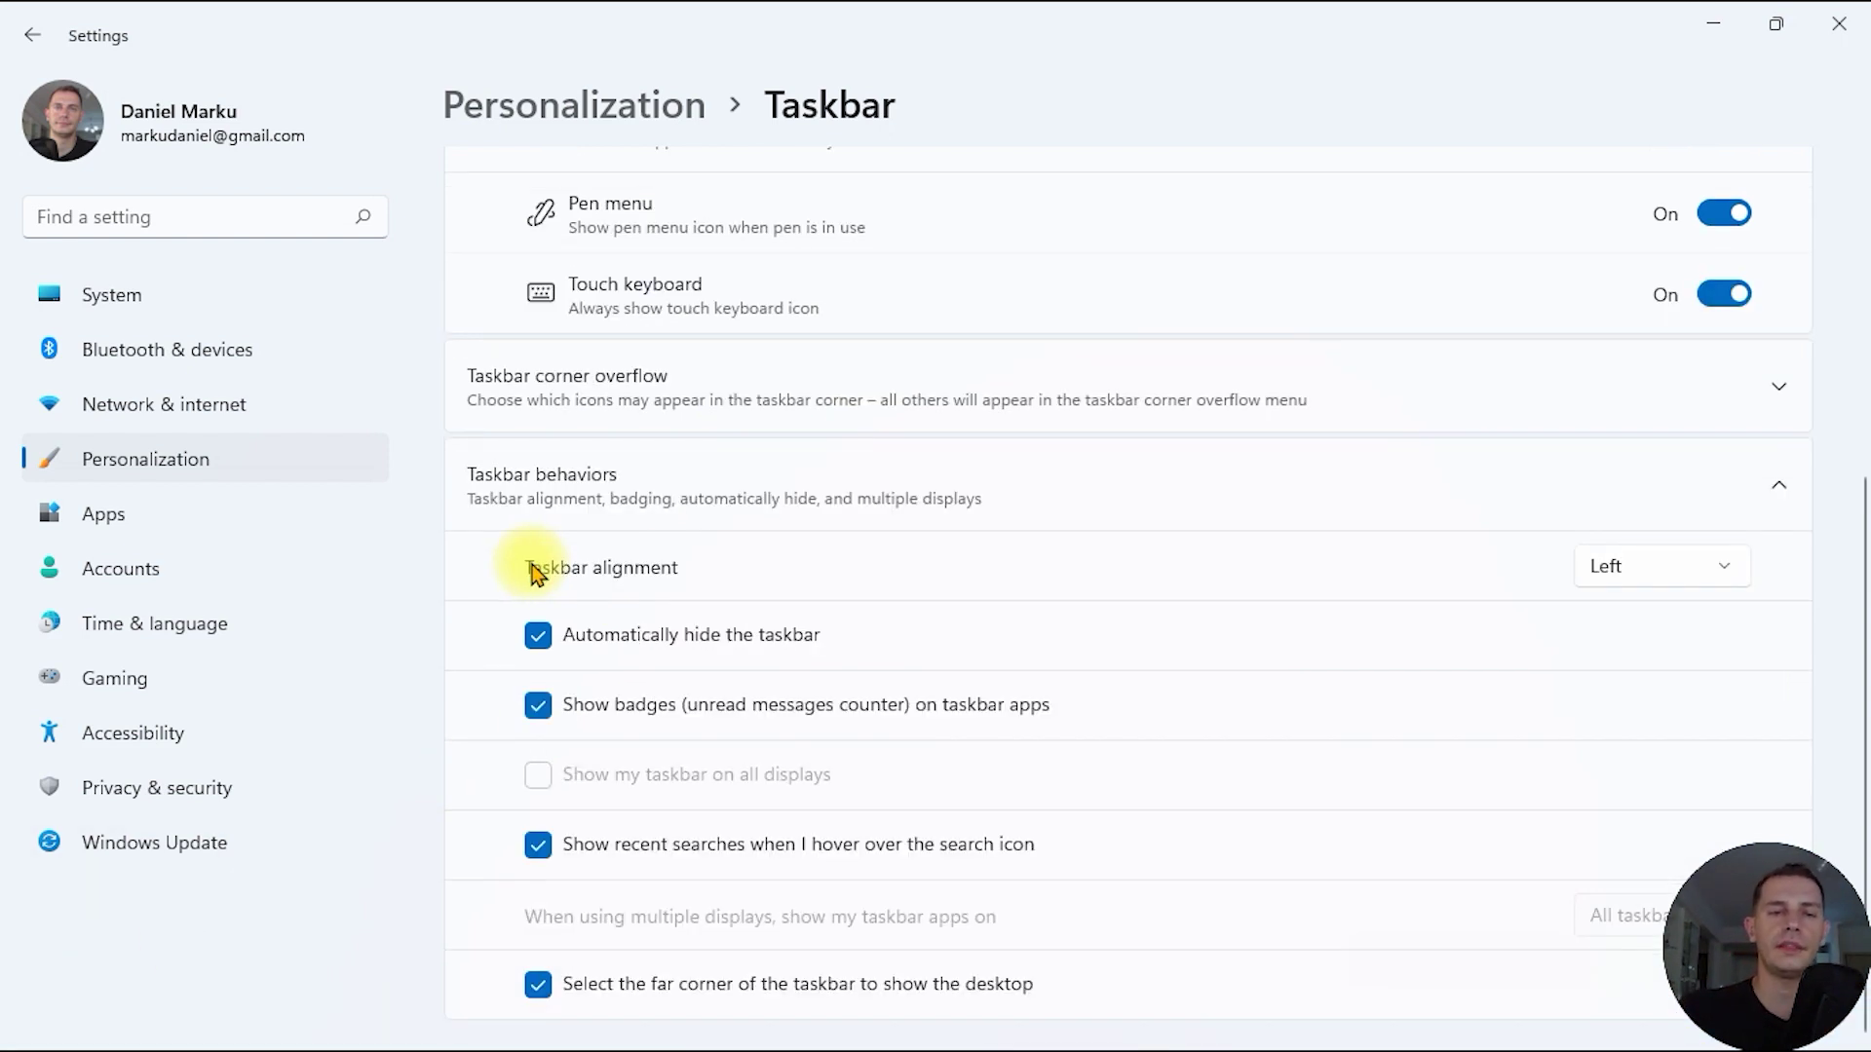
left_click(539, 636)
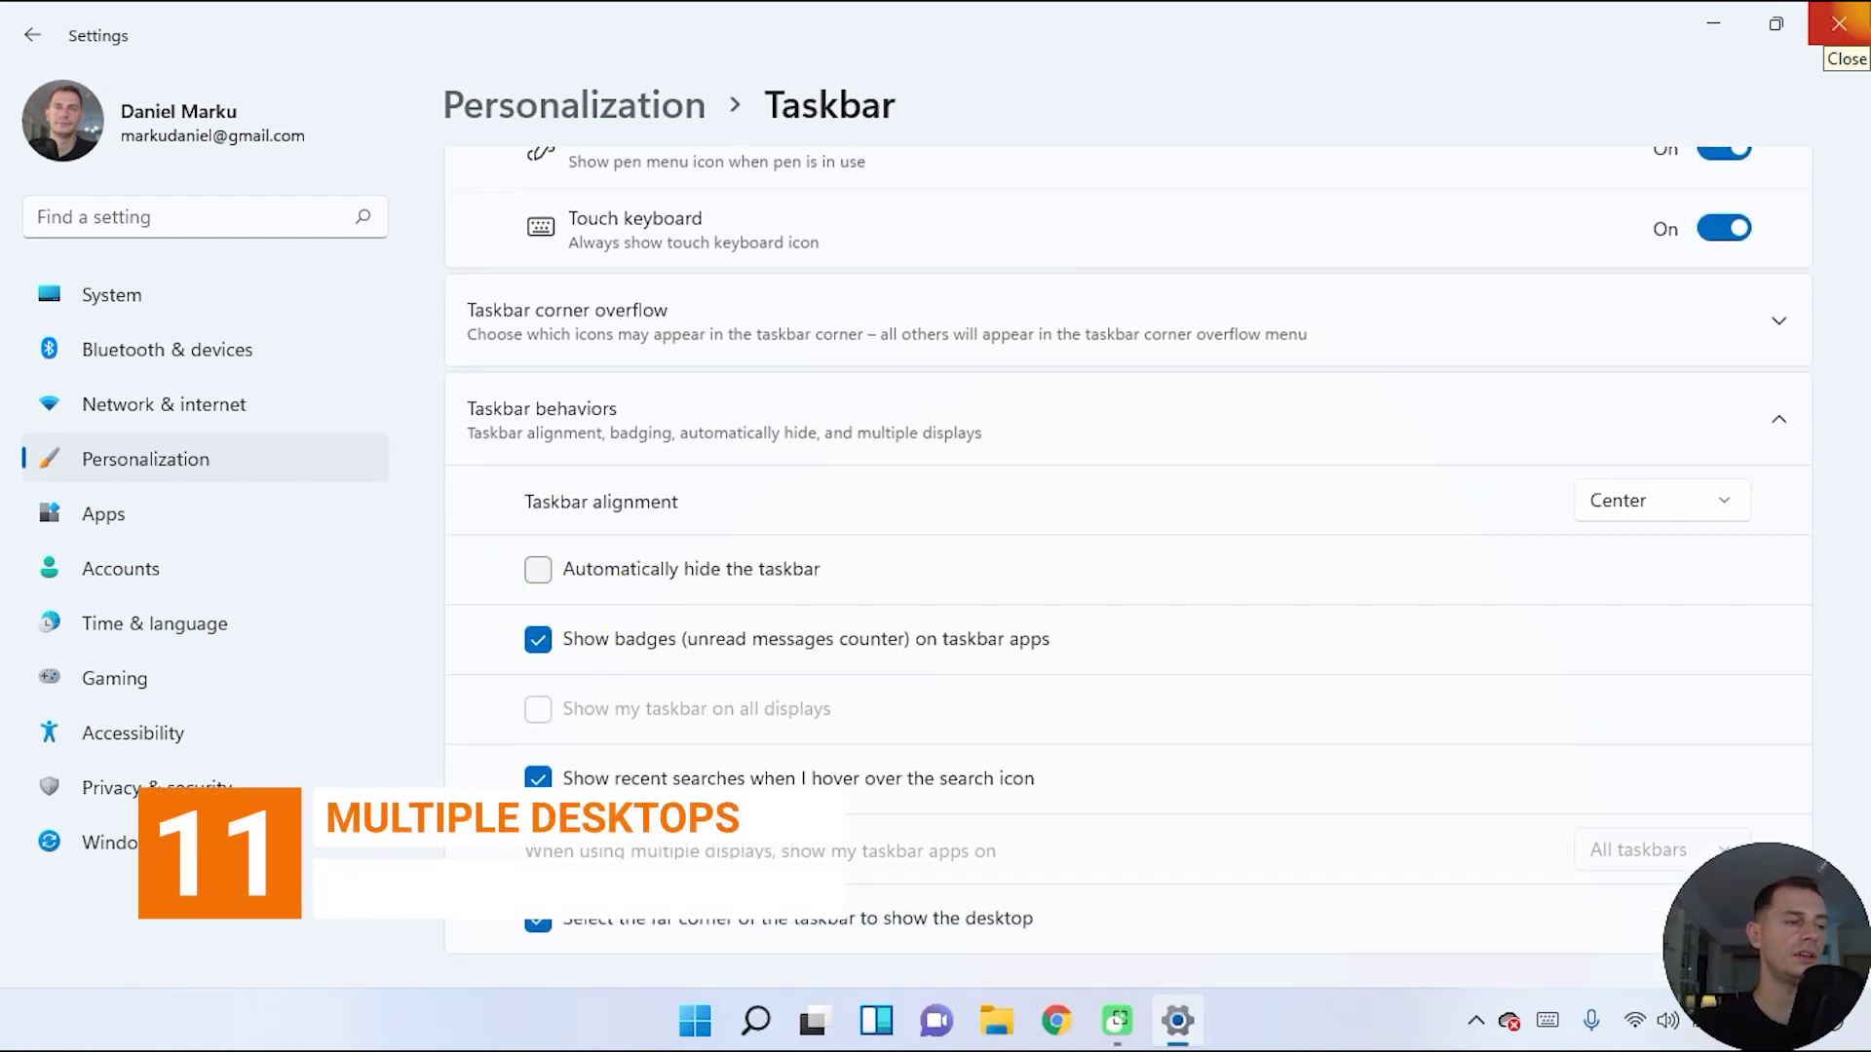
left_click(1839, 23)
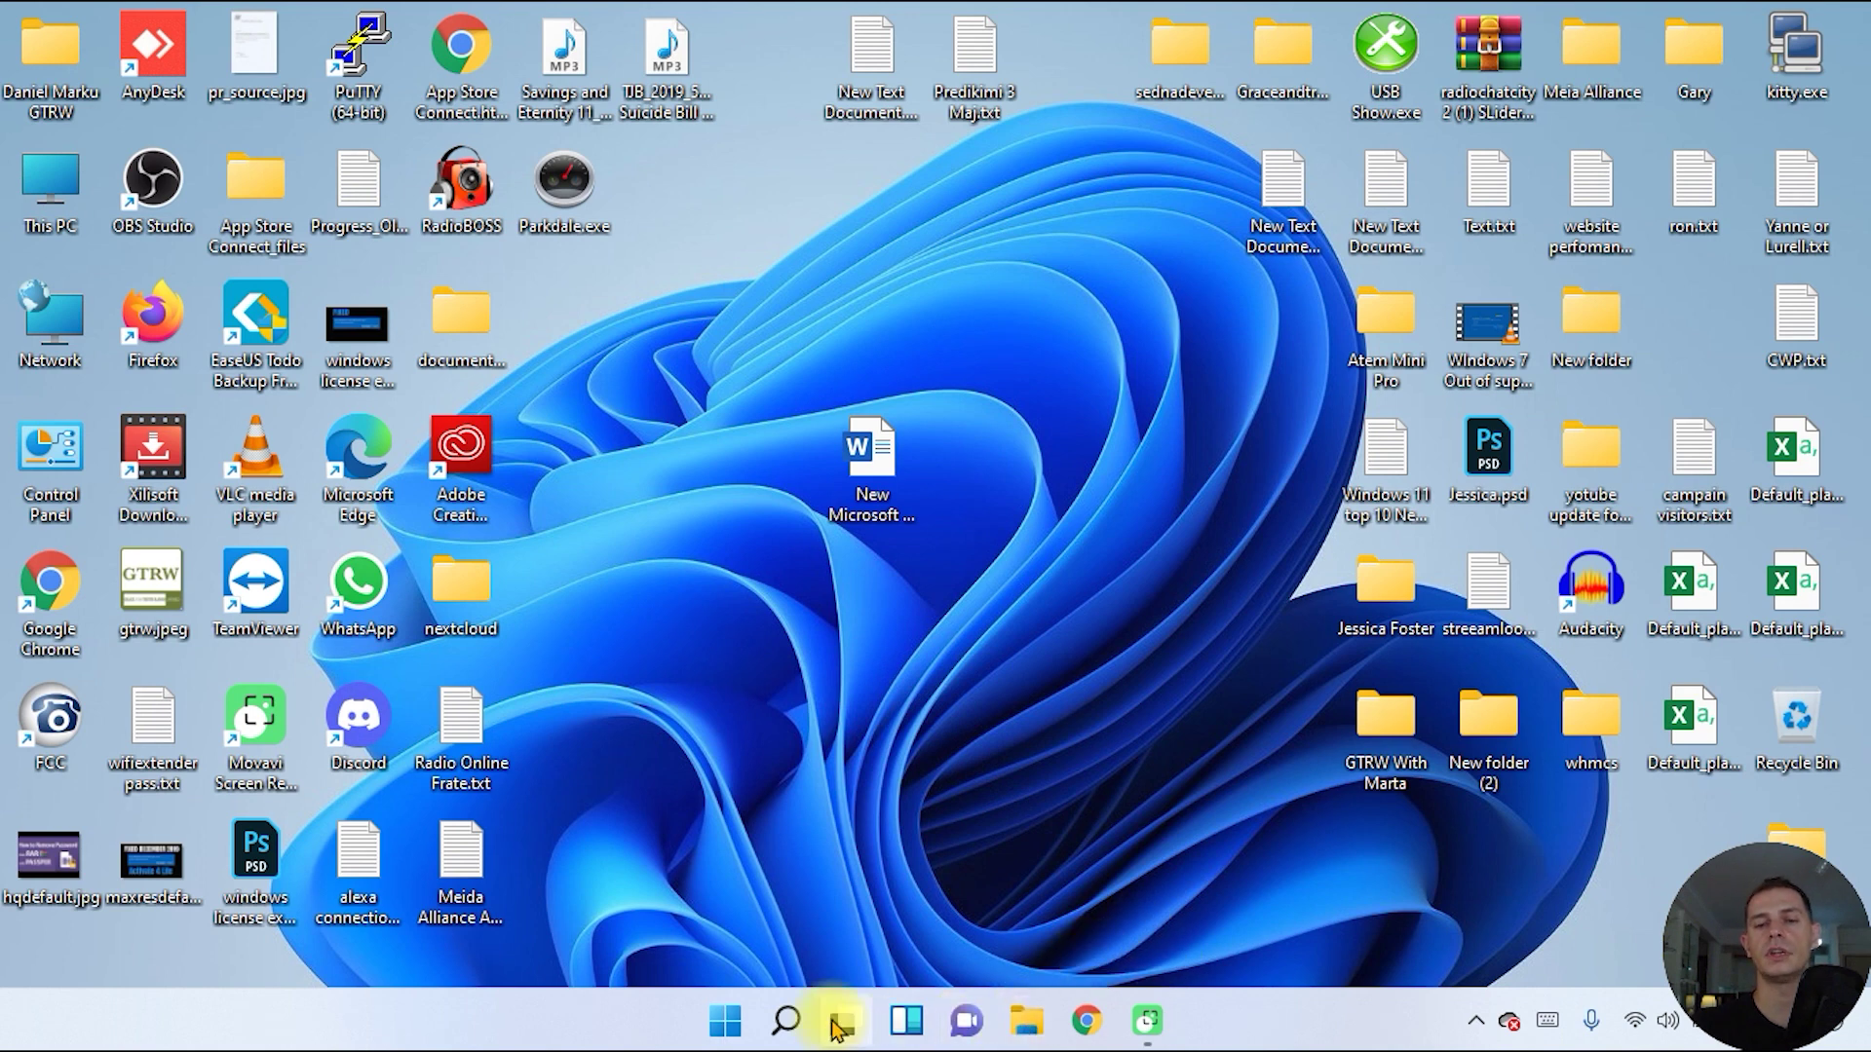
- Add a second virtual desktop through Task view and switch to Desktop 2
mouse_move(836, 1028)
left_click(1043, 869)
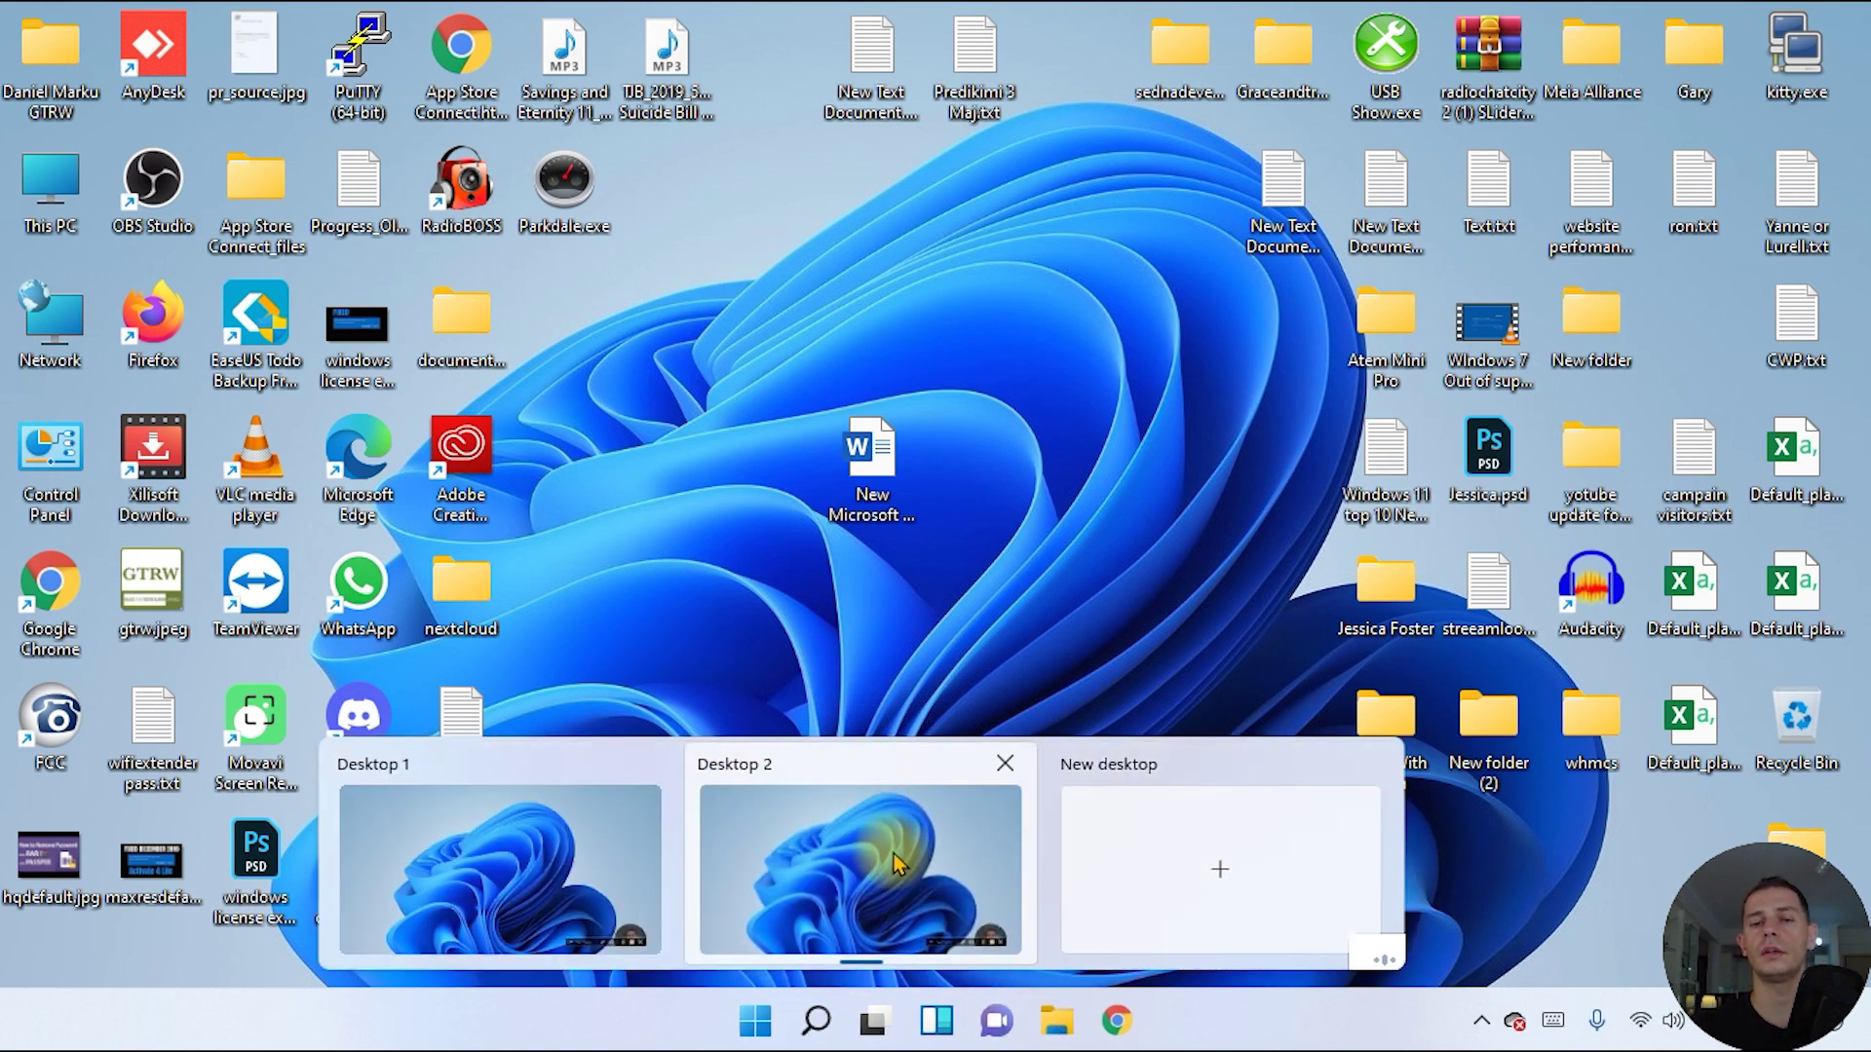
left_click(890, 853)
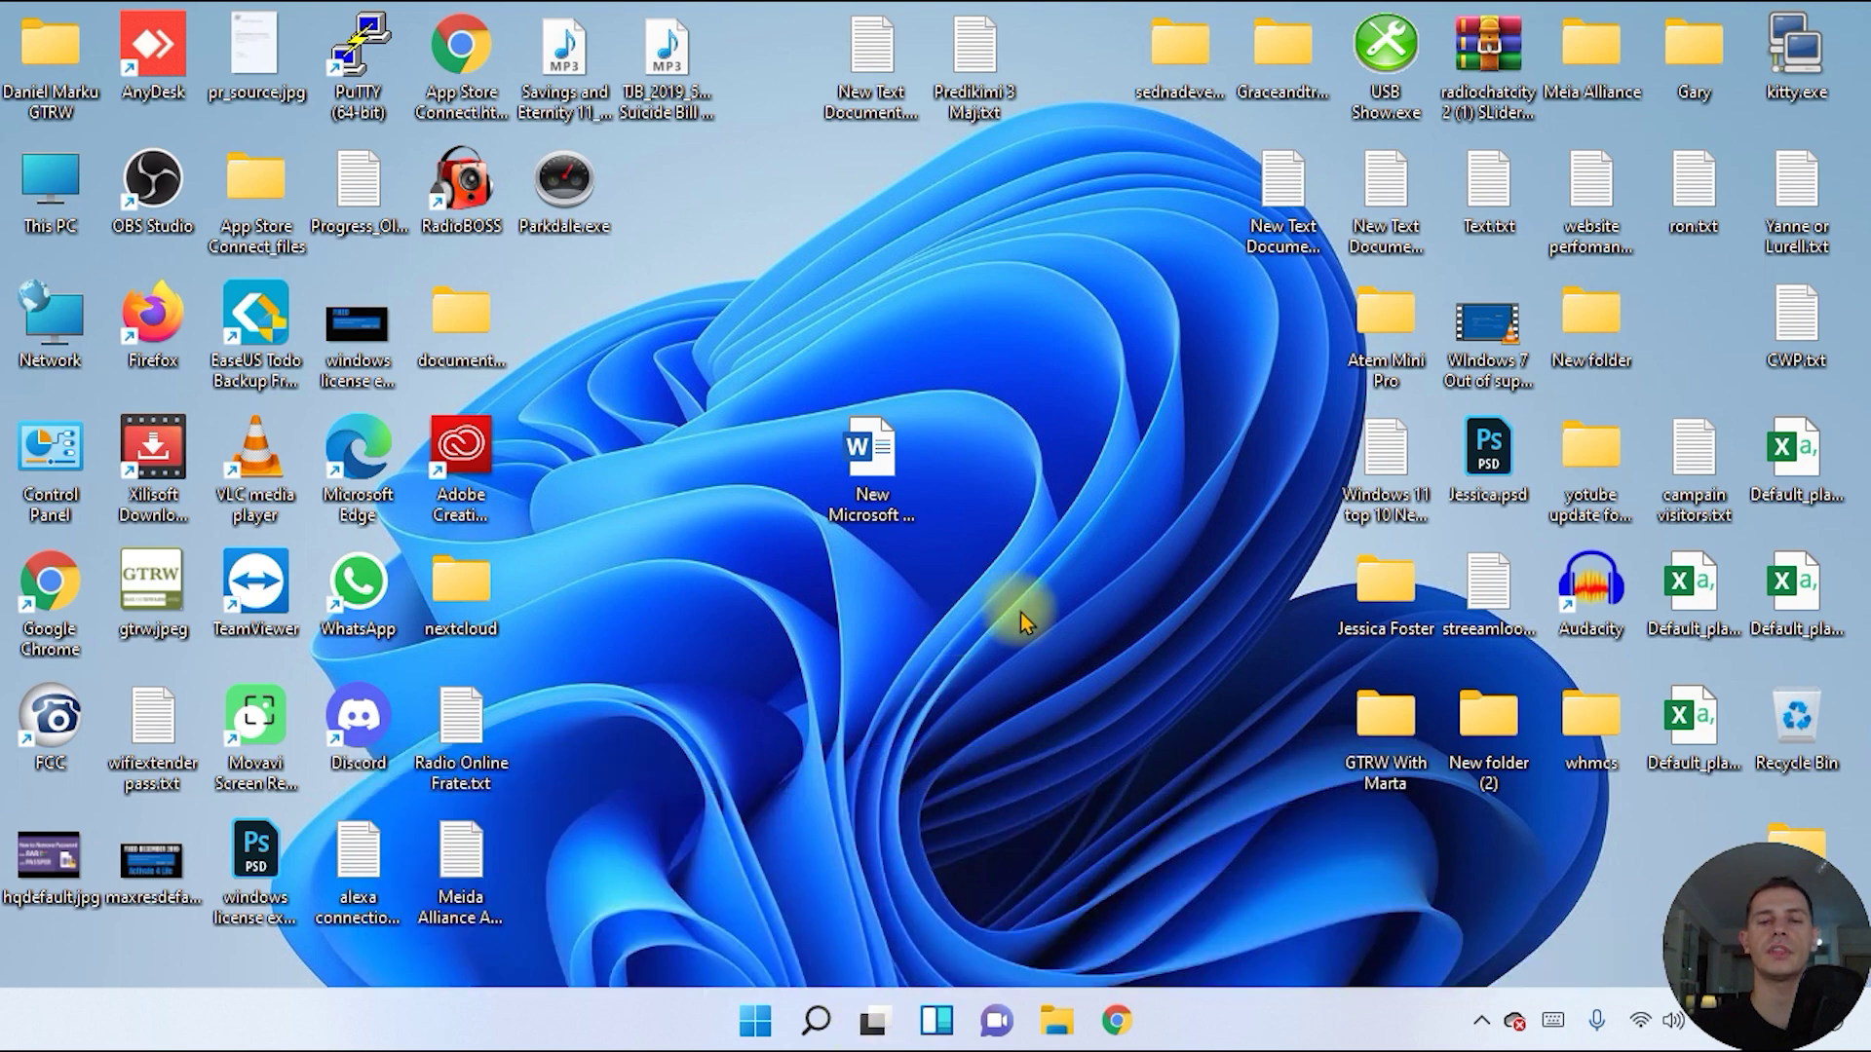
right_click(1021, 612)
left_click(828, 940)
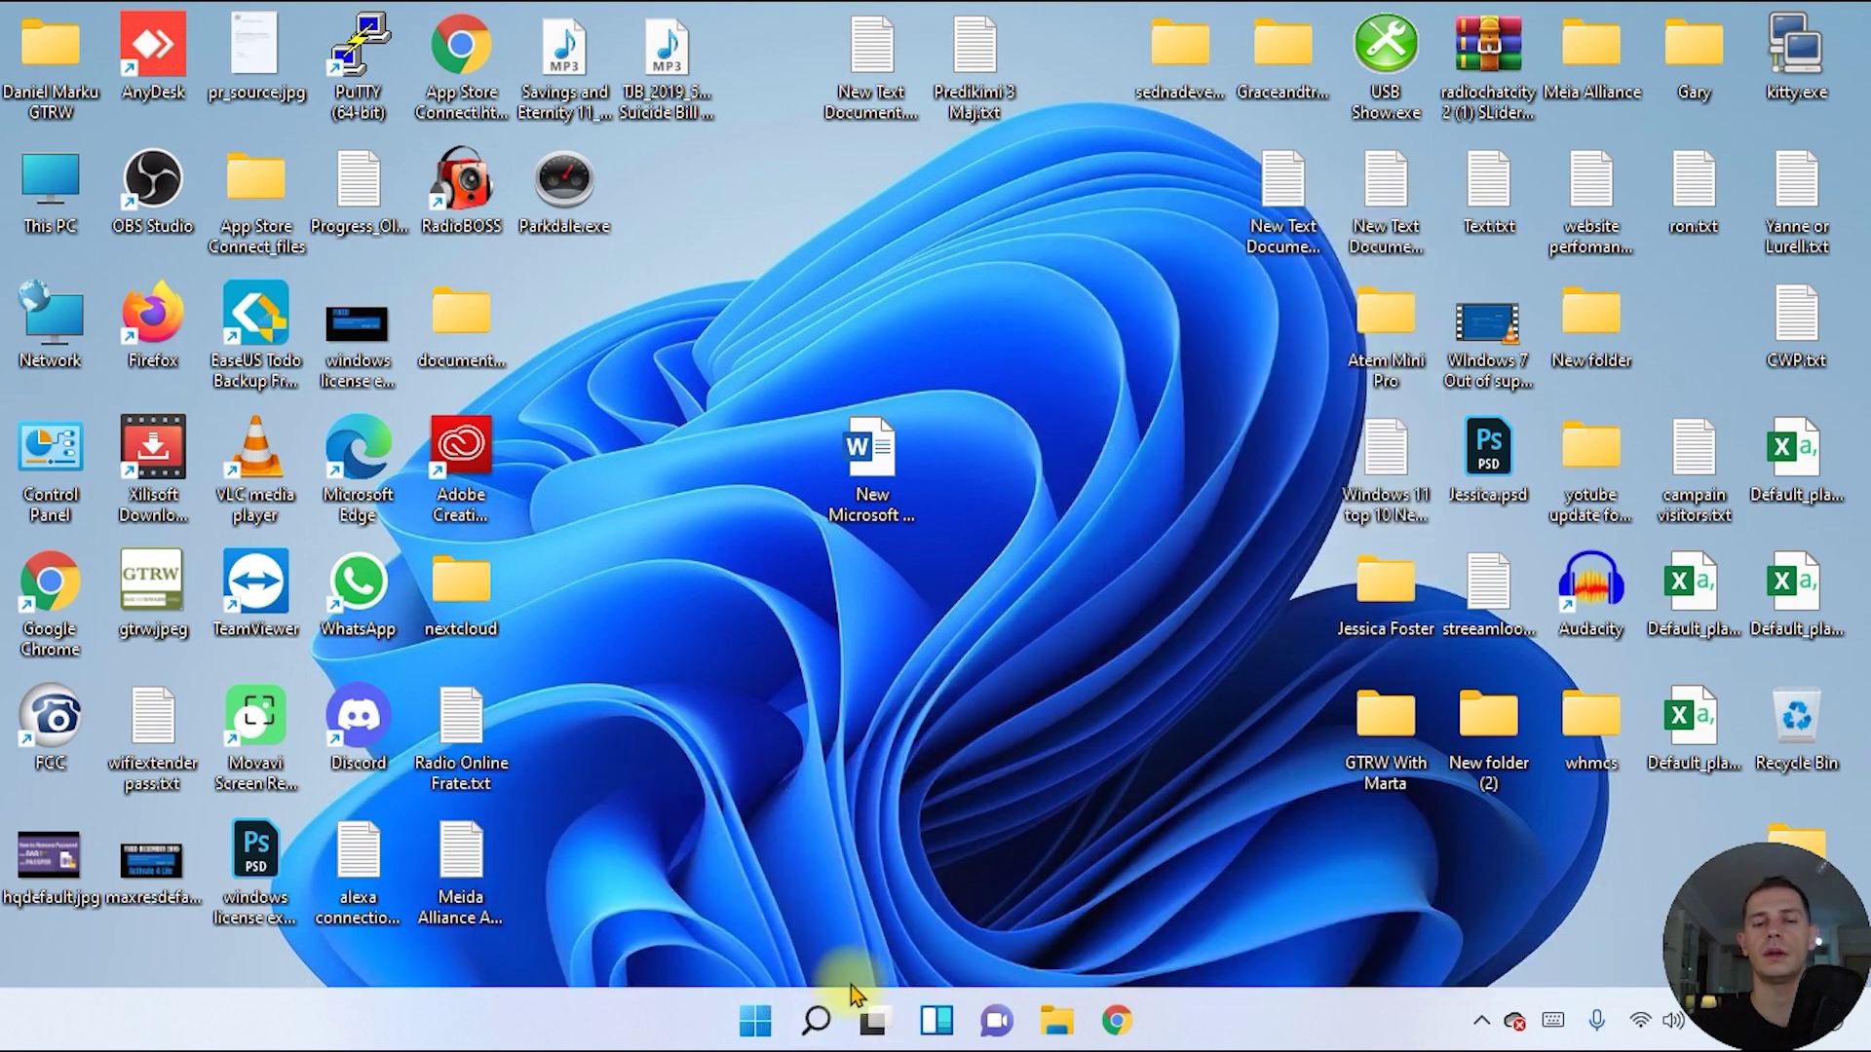
- Set the background of Desktop 2 to the recent picture of colorful petals on black
left_click(872, 1020)
right_click(916, 830)
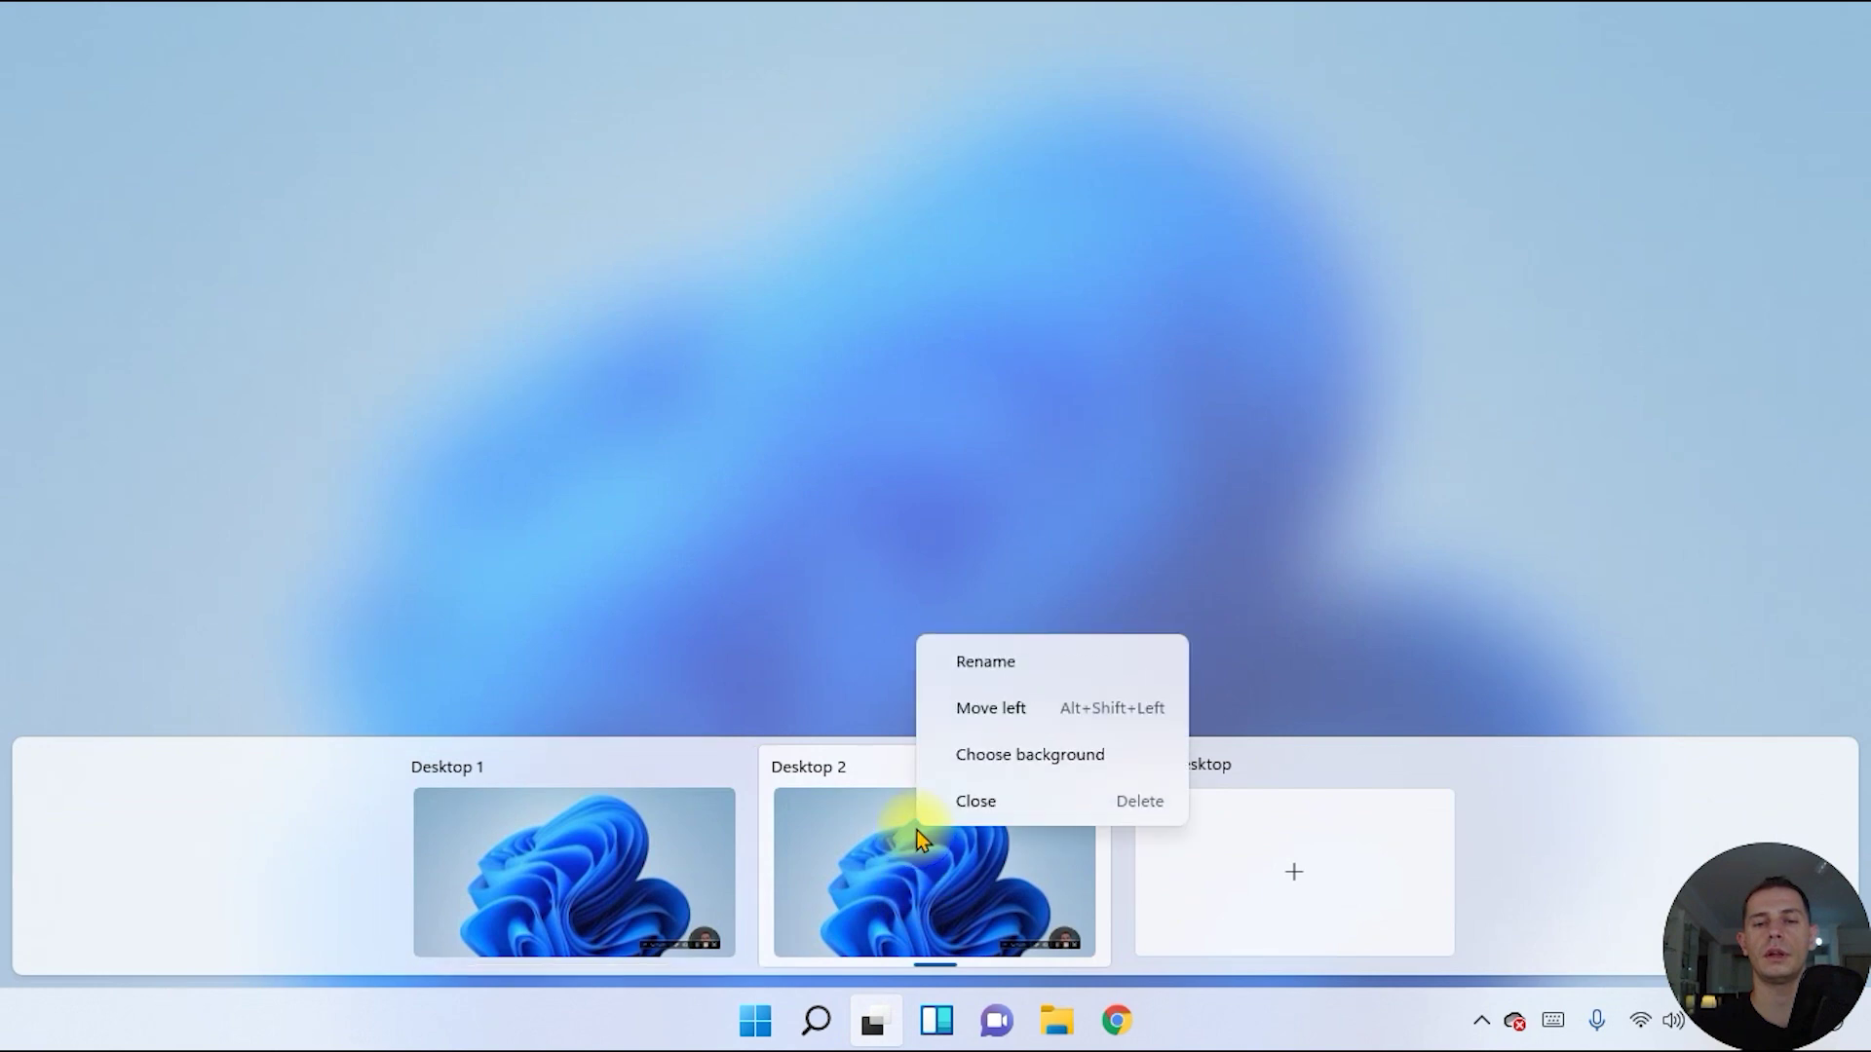
left_click(1069, 767)
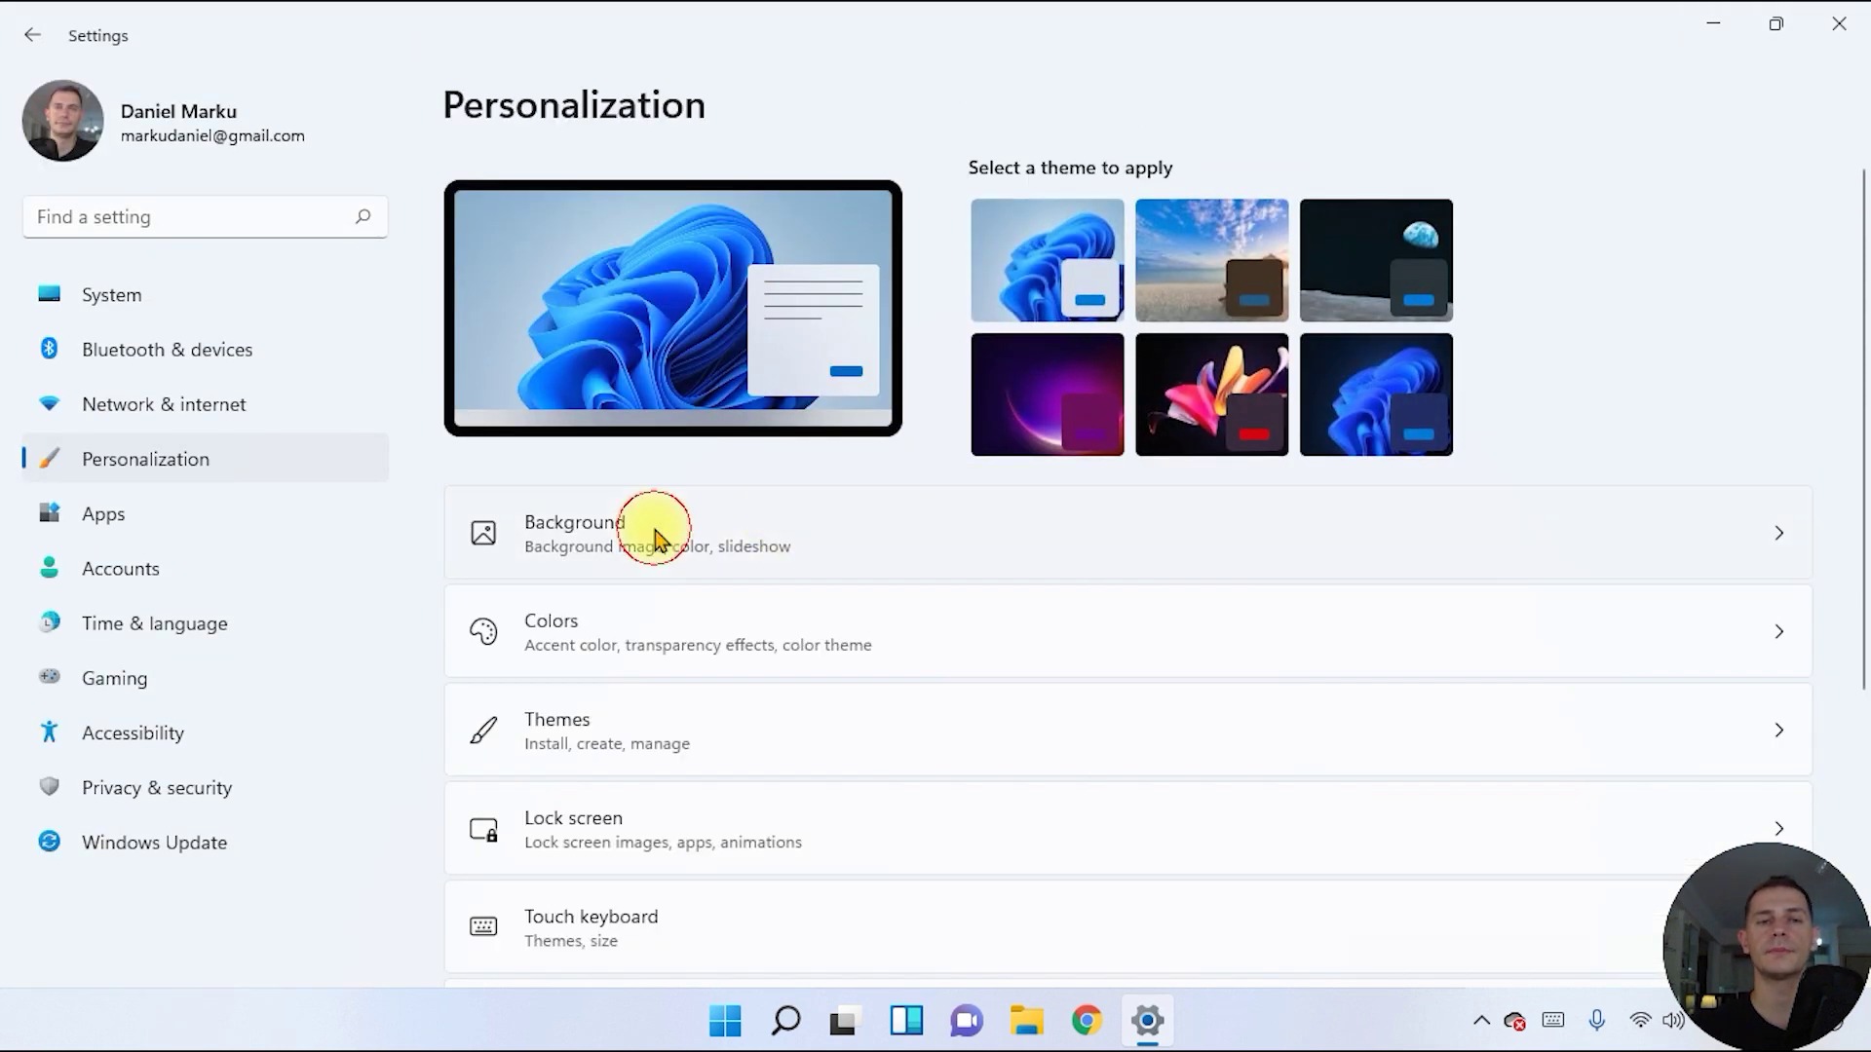
left_click(655, 531)
left_click(978, 624)
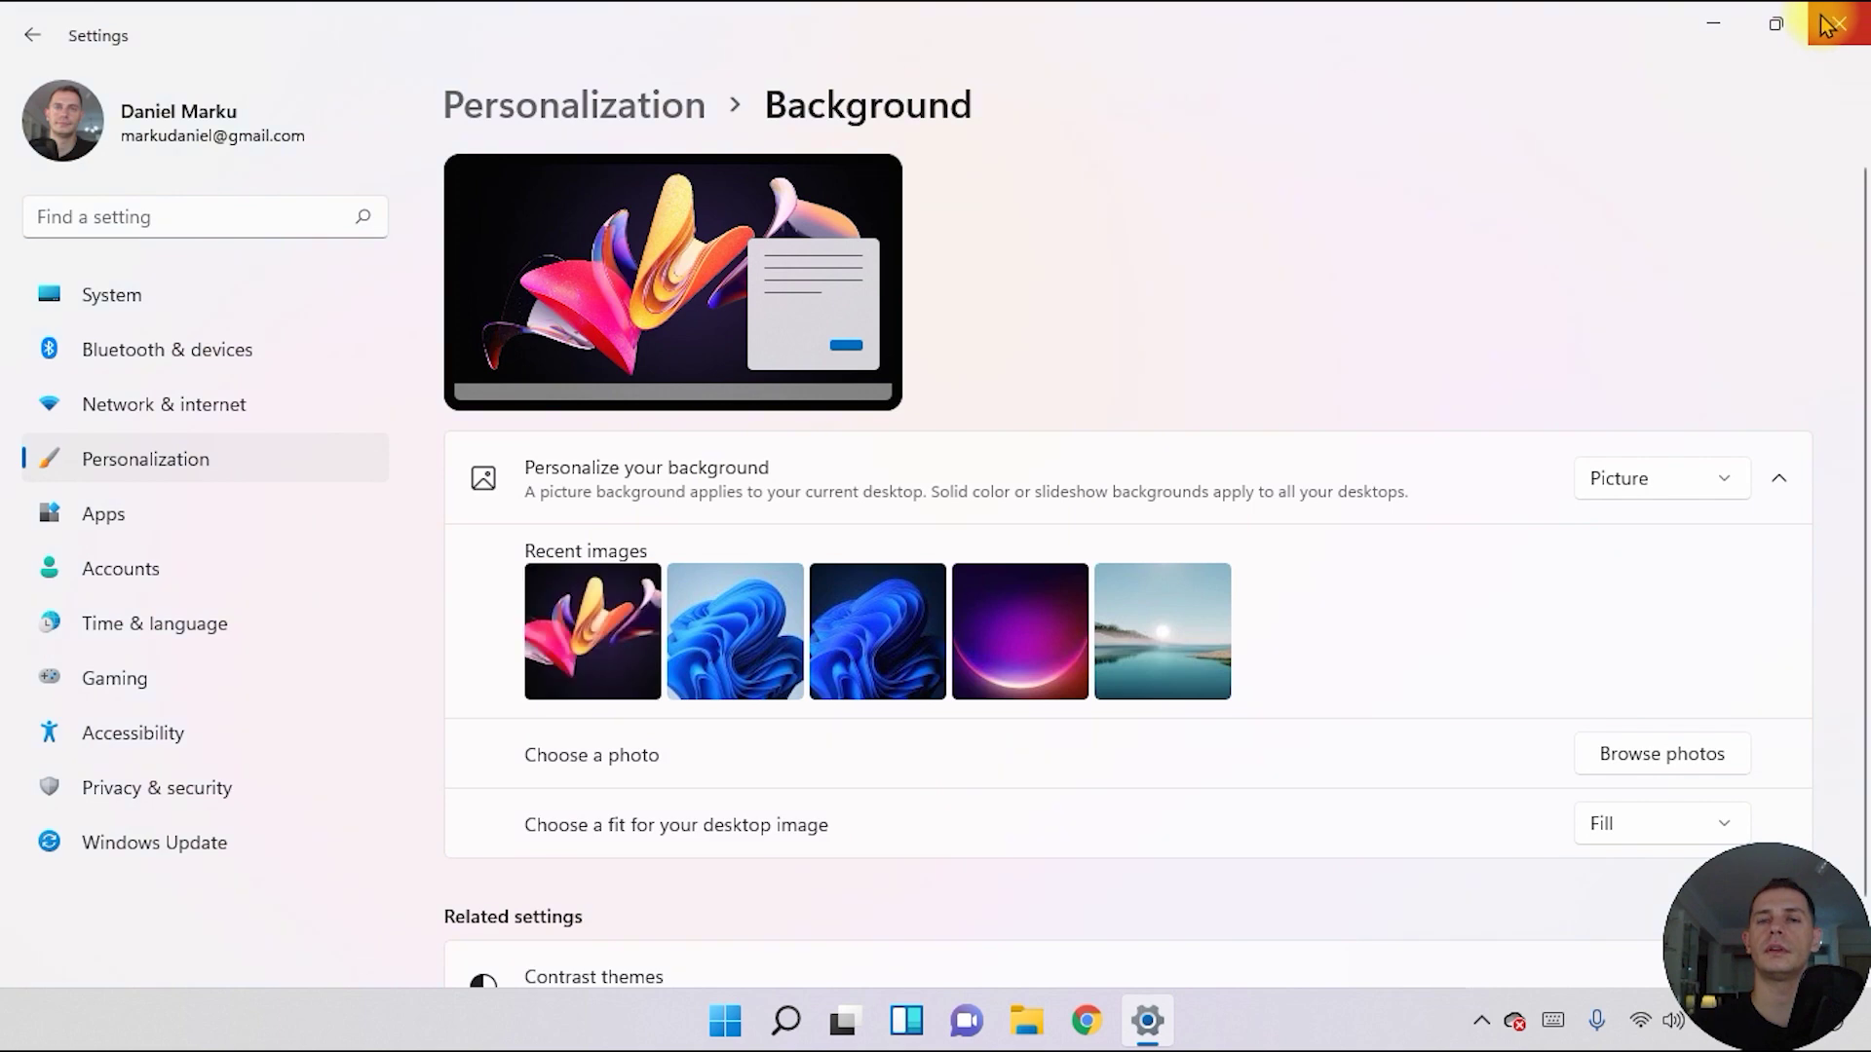
- Close Settings and switch between Desktop 1 and Desktop 2 through Task view to compare their backgrounds
left_click(1828, 23)
left_click(872, 1025)
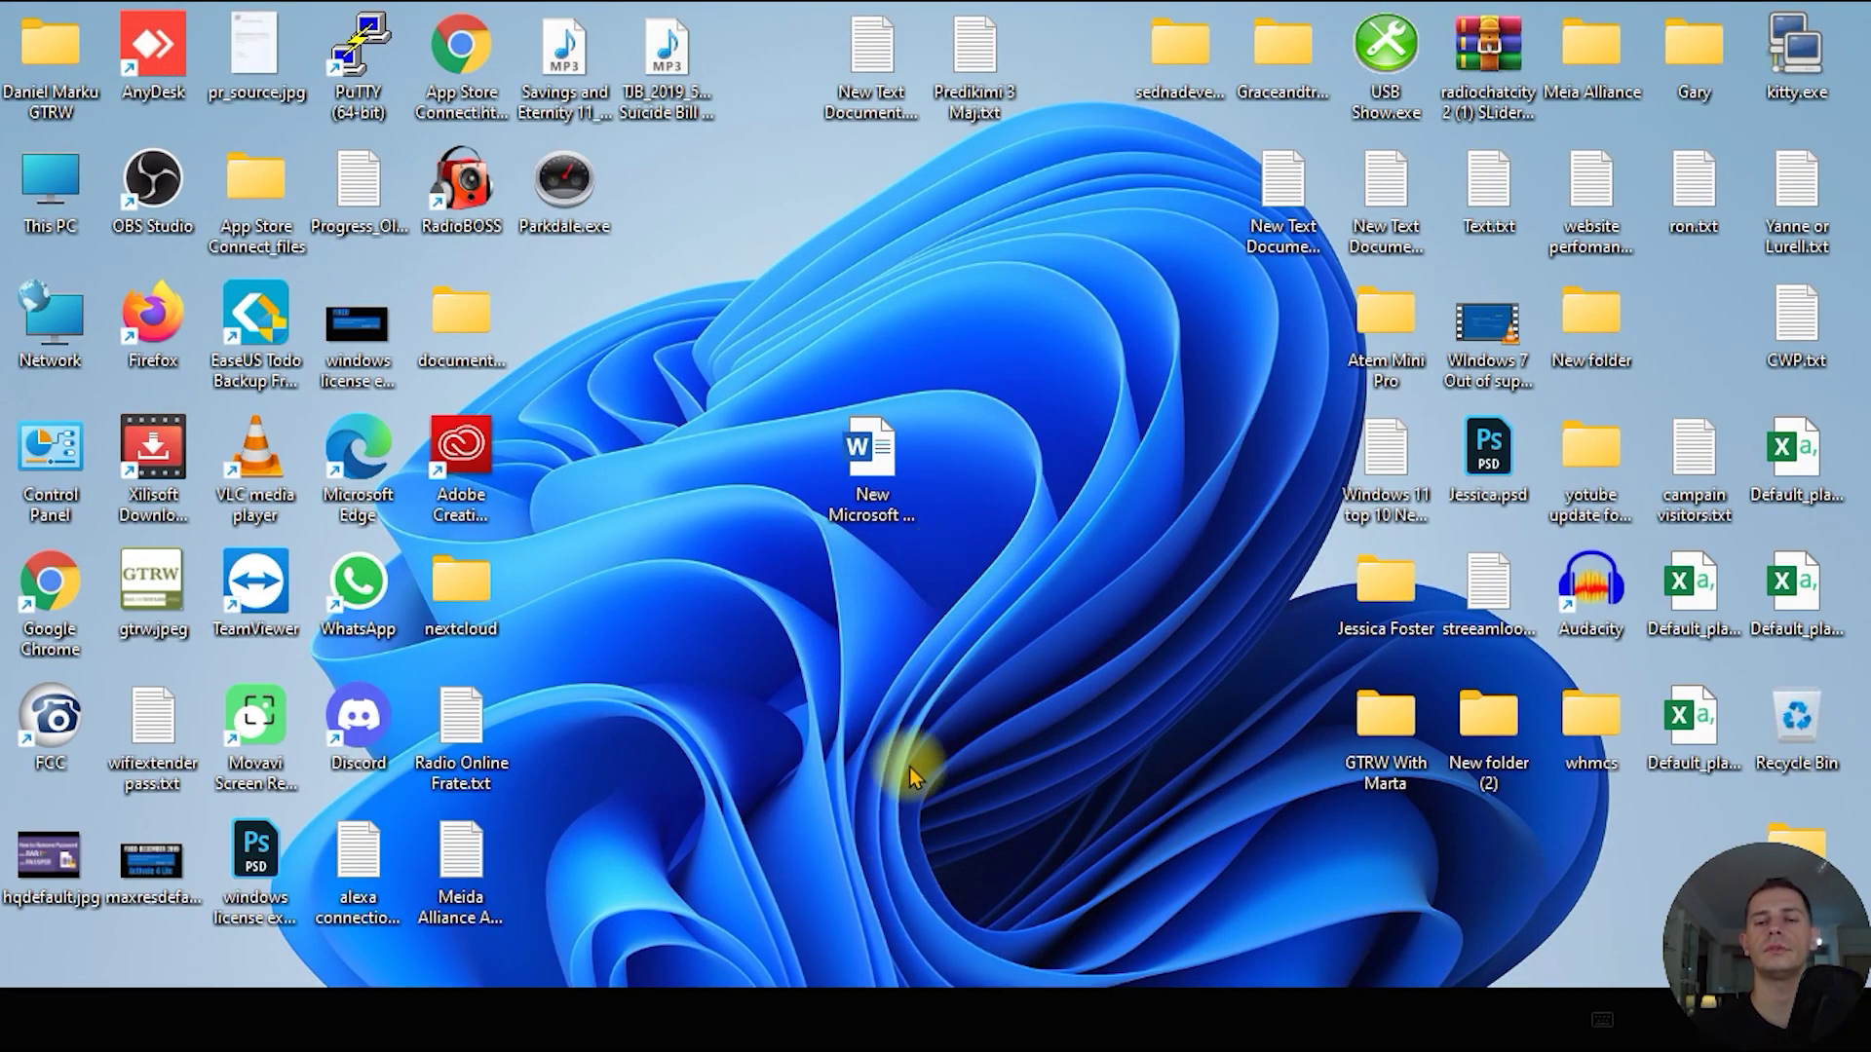
mouse_move(843, 1019)
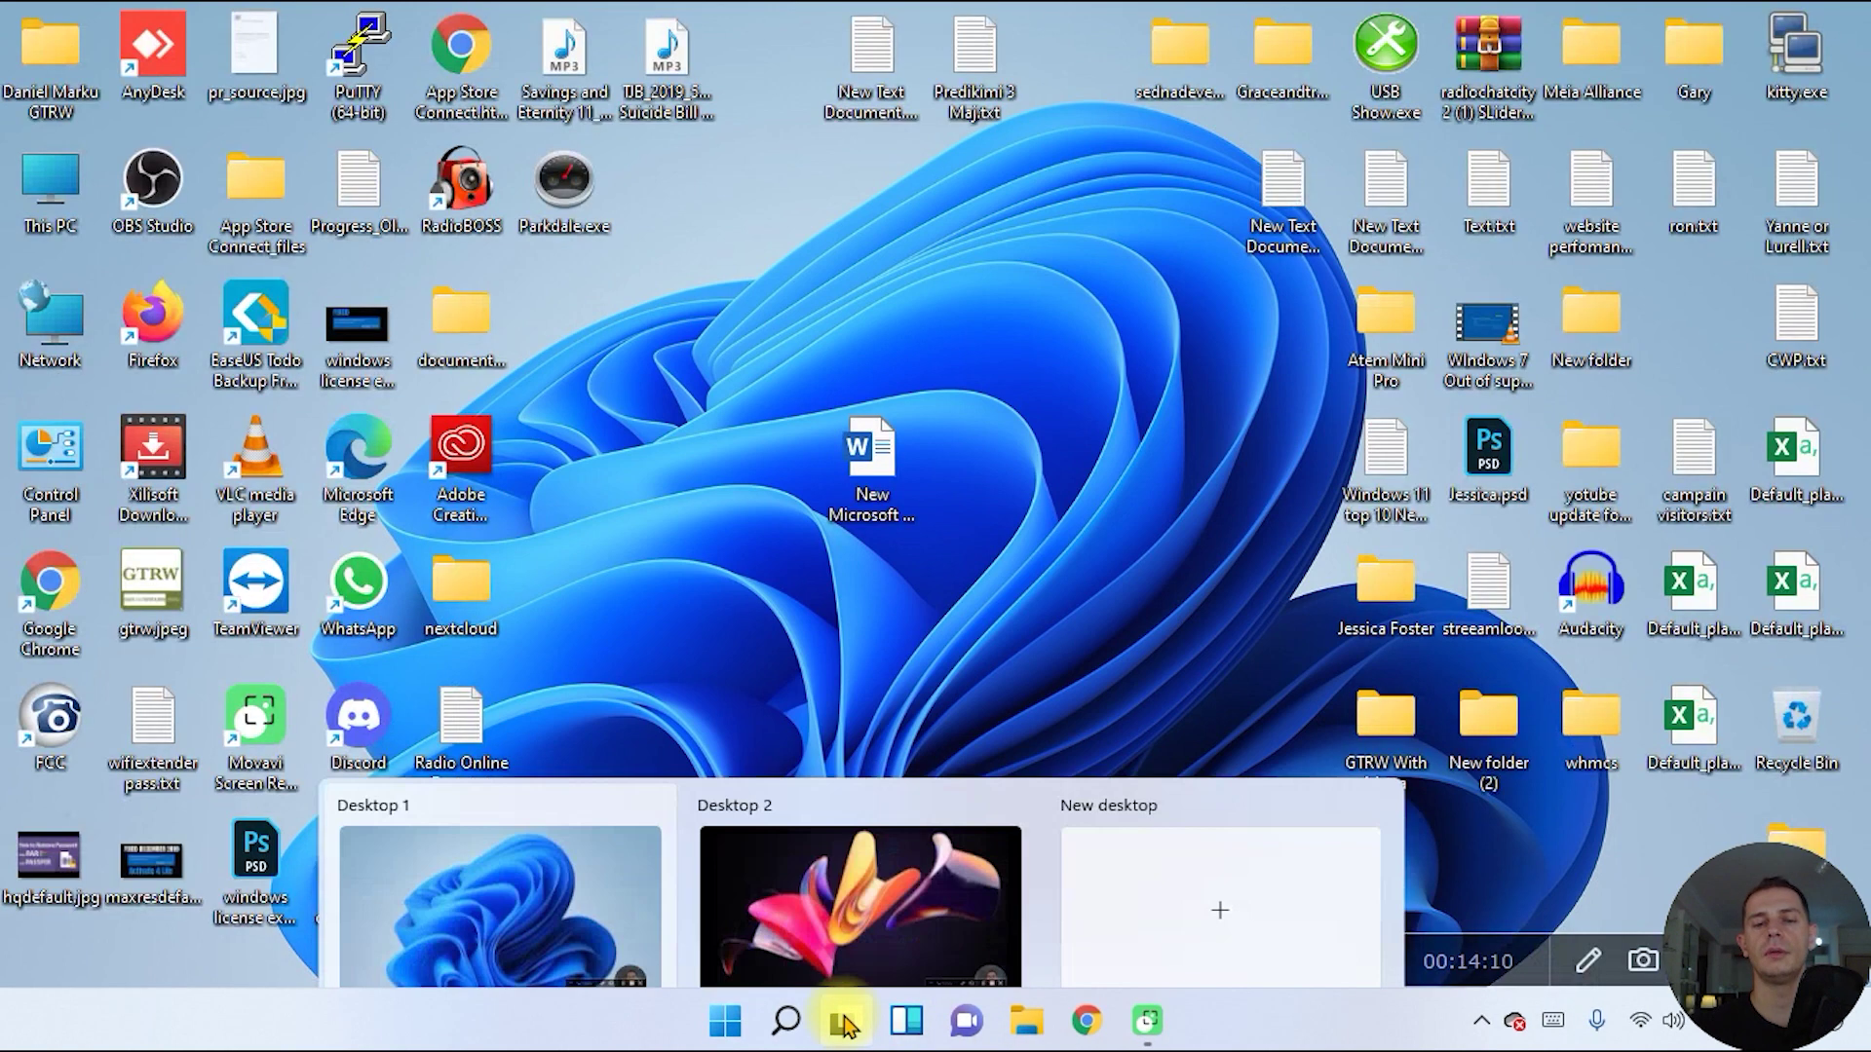
left_click(939, 871)
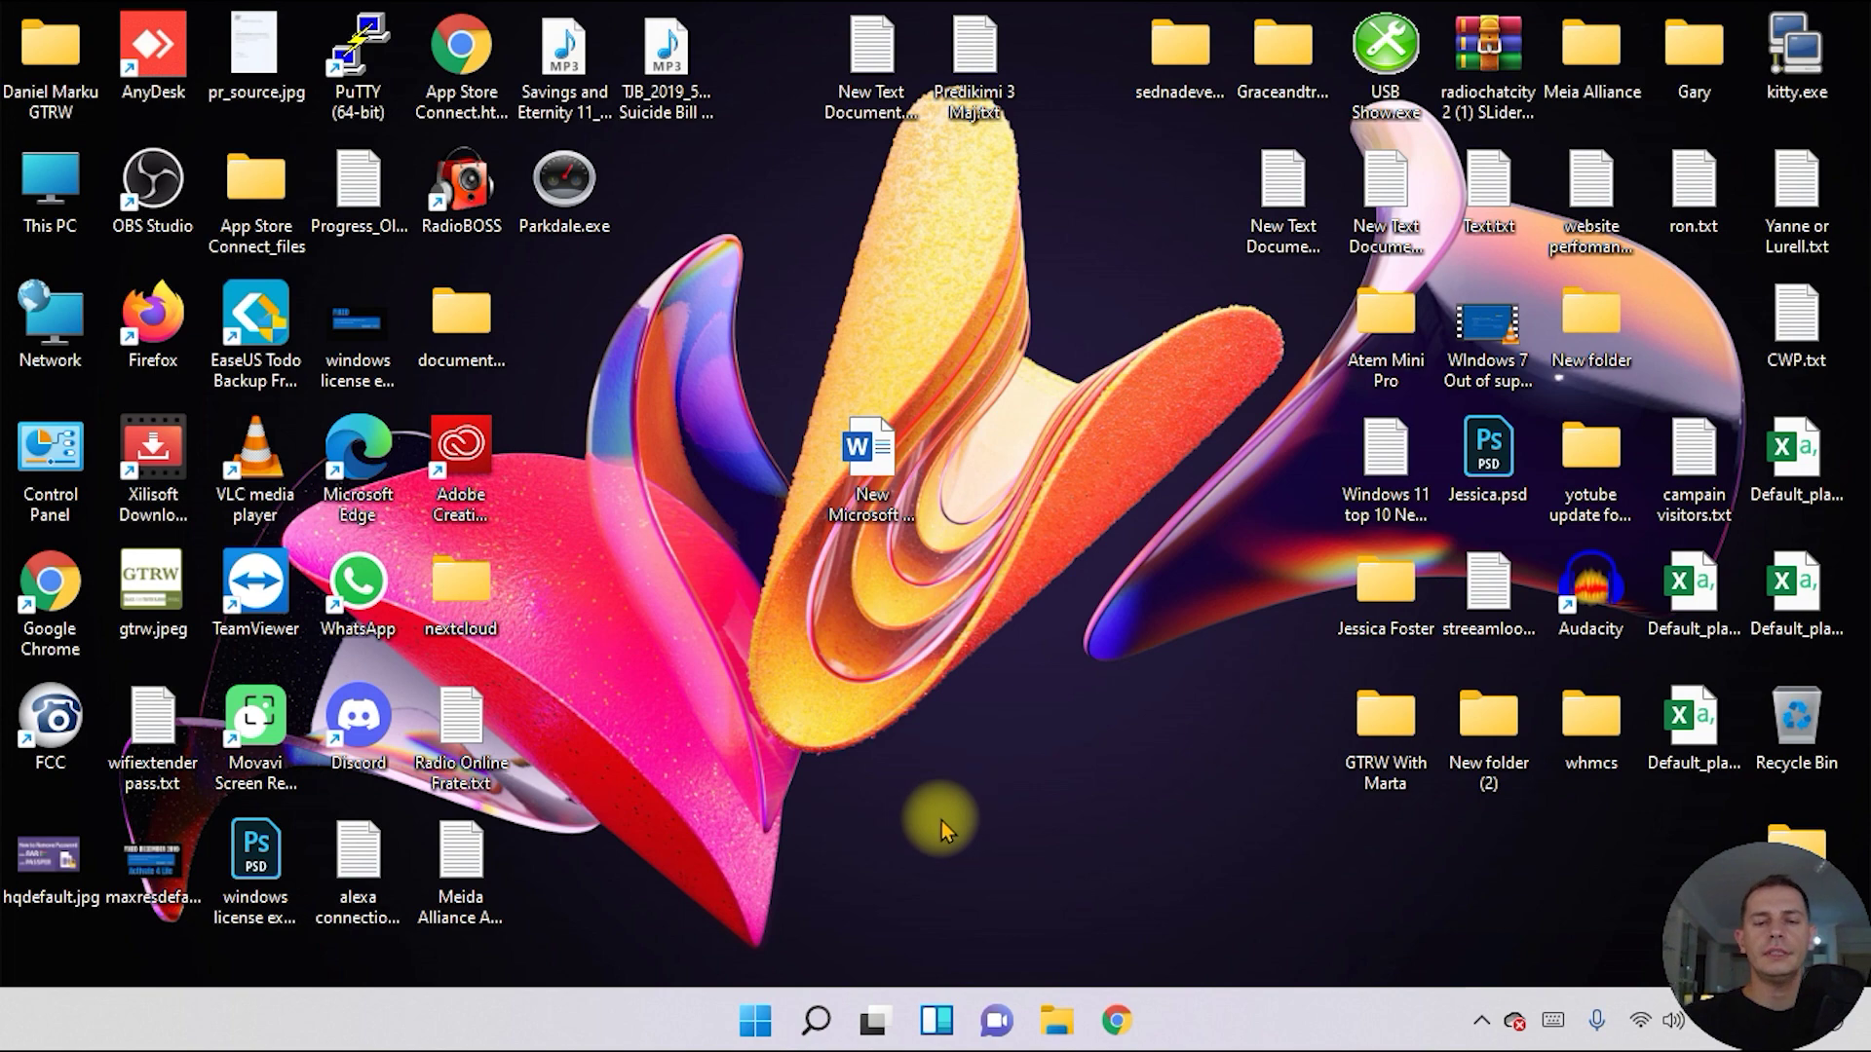
- Check the Start menu on Desktop 2 and remove Desktop 2 through Task view
left_click(769, 1007)
left_click(769, 1009)
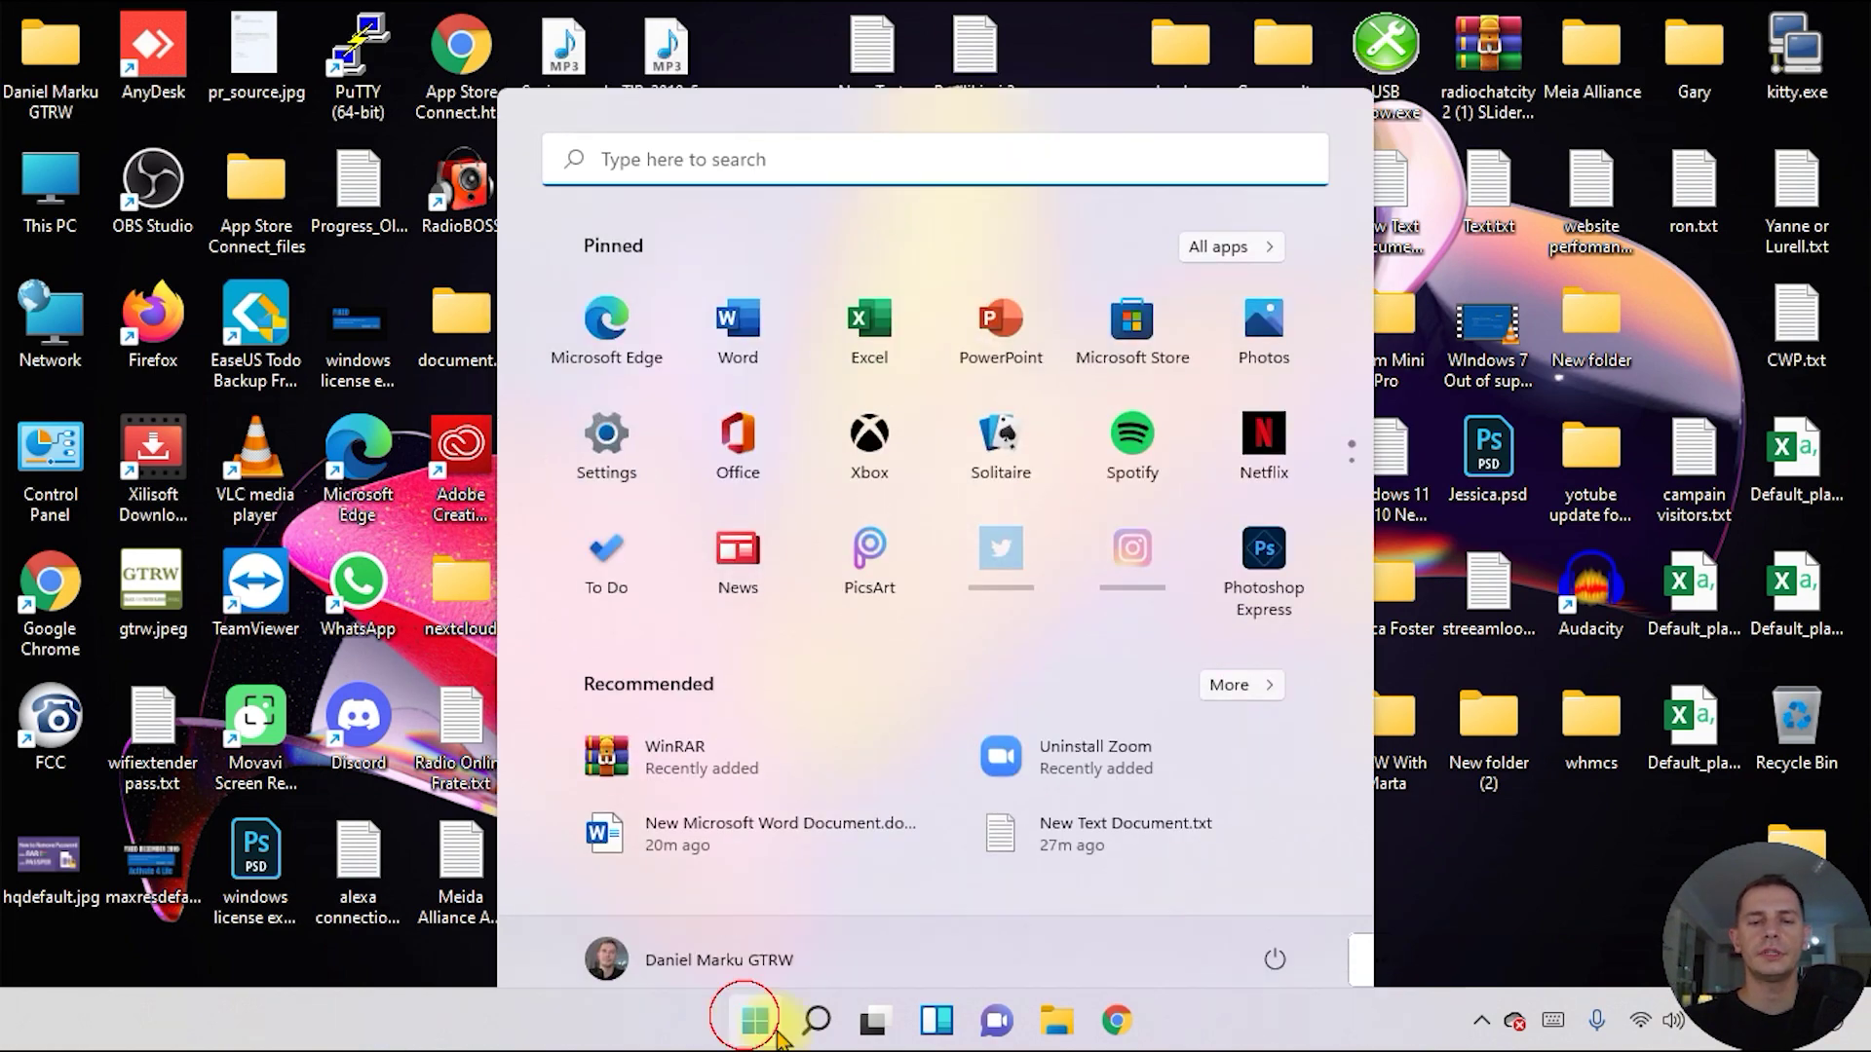
mouse_move(876, 1018)
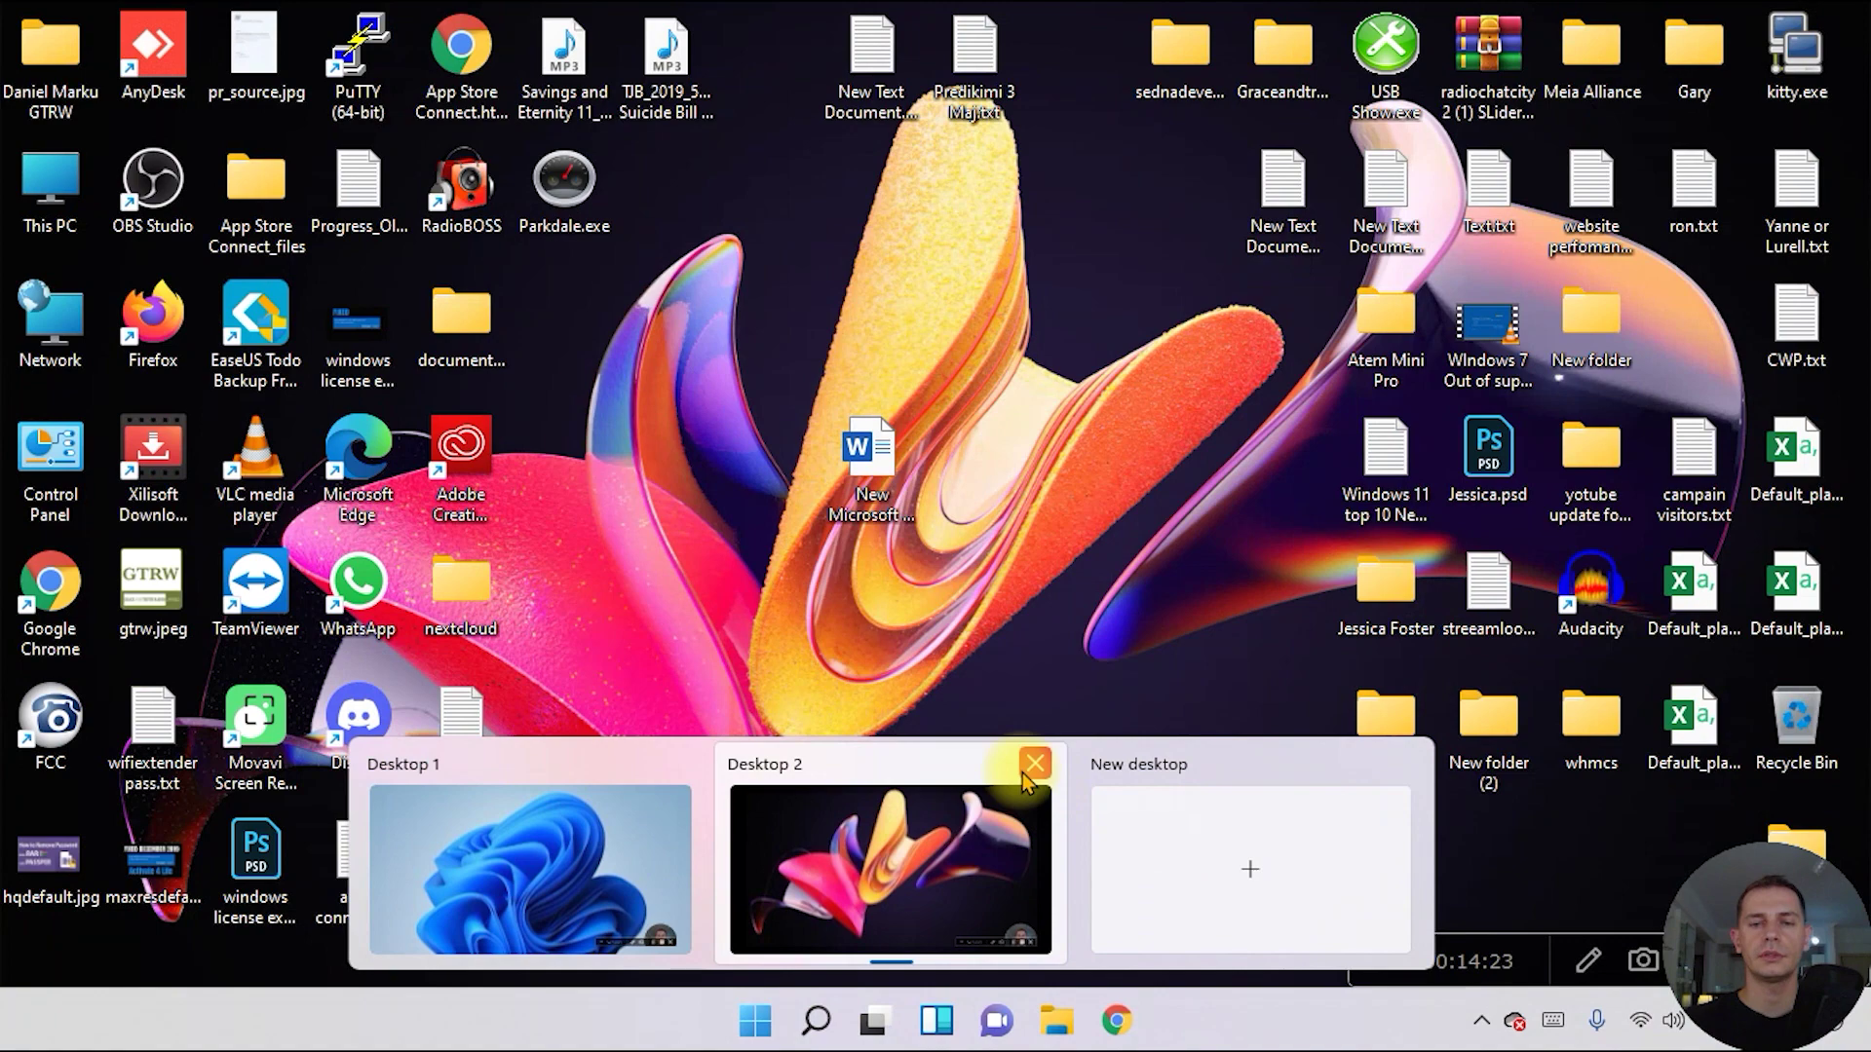
left_click(1031, 766)
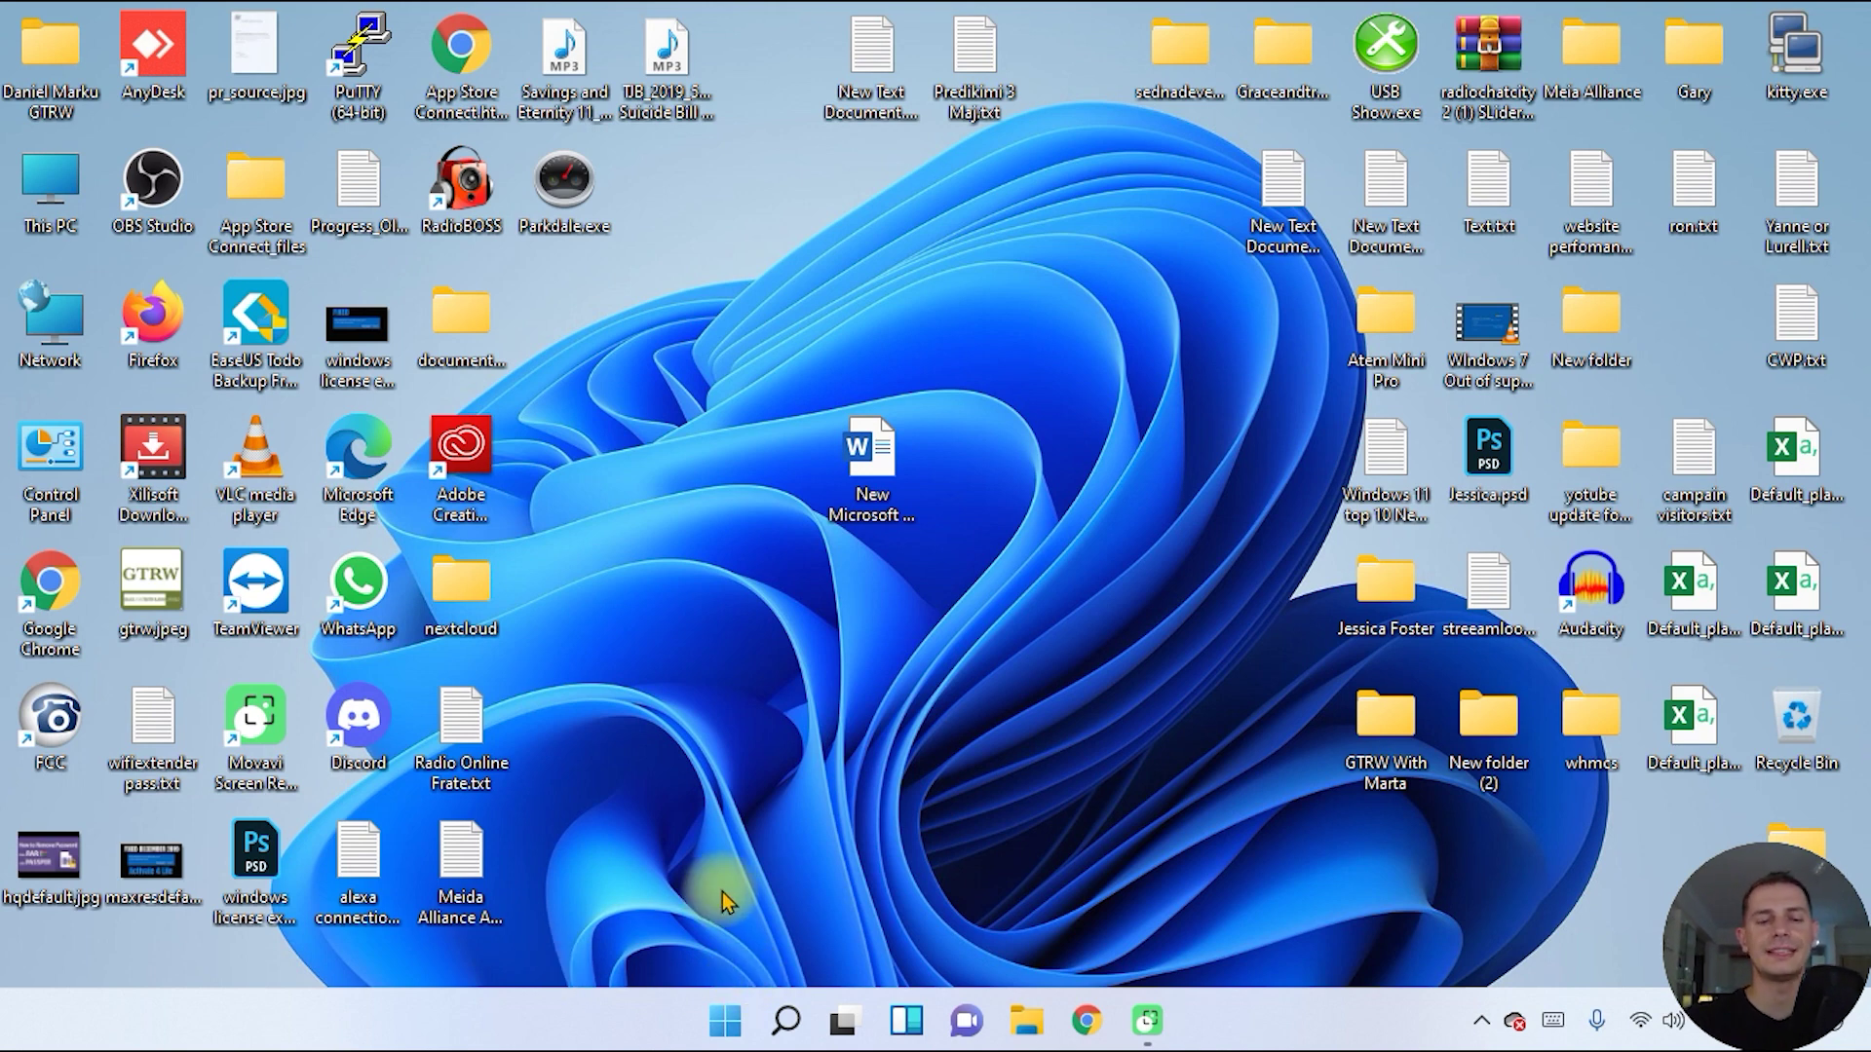
- Examine the Start button's quick-link menu, including its shut down and sign out options, and dismiss it
left_click(727, 1029)
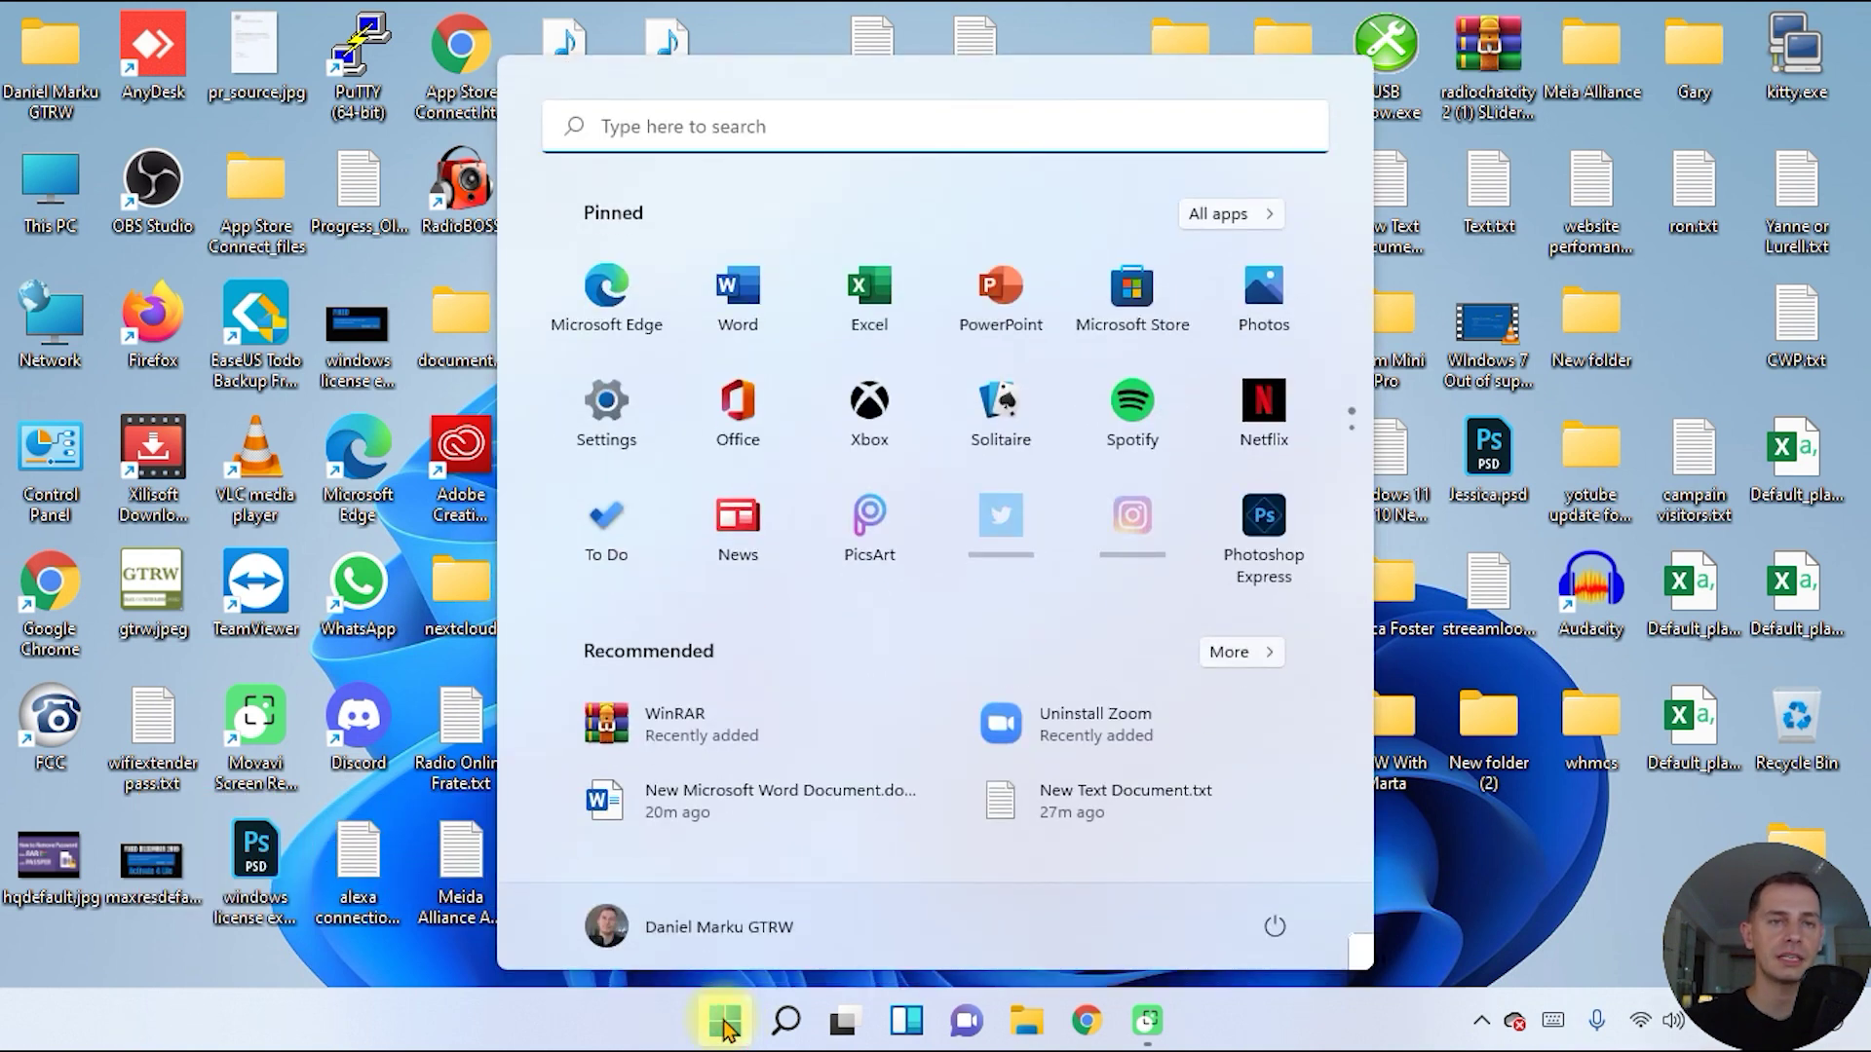
right_click(723, 1021)
key("Escape")
left_click(721, 1021)
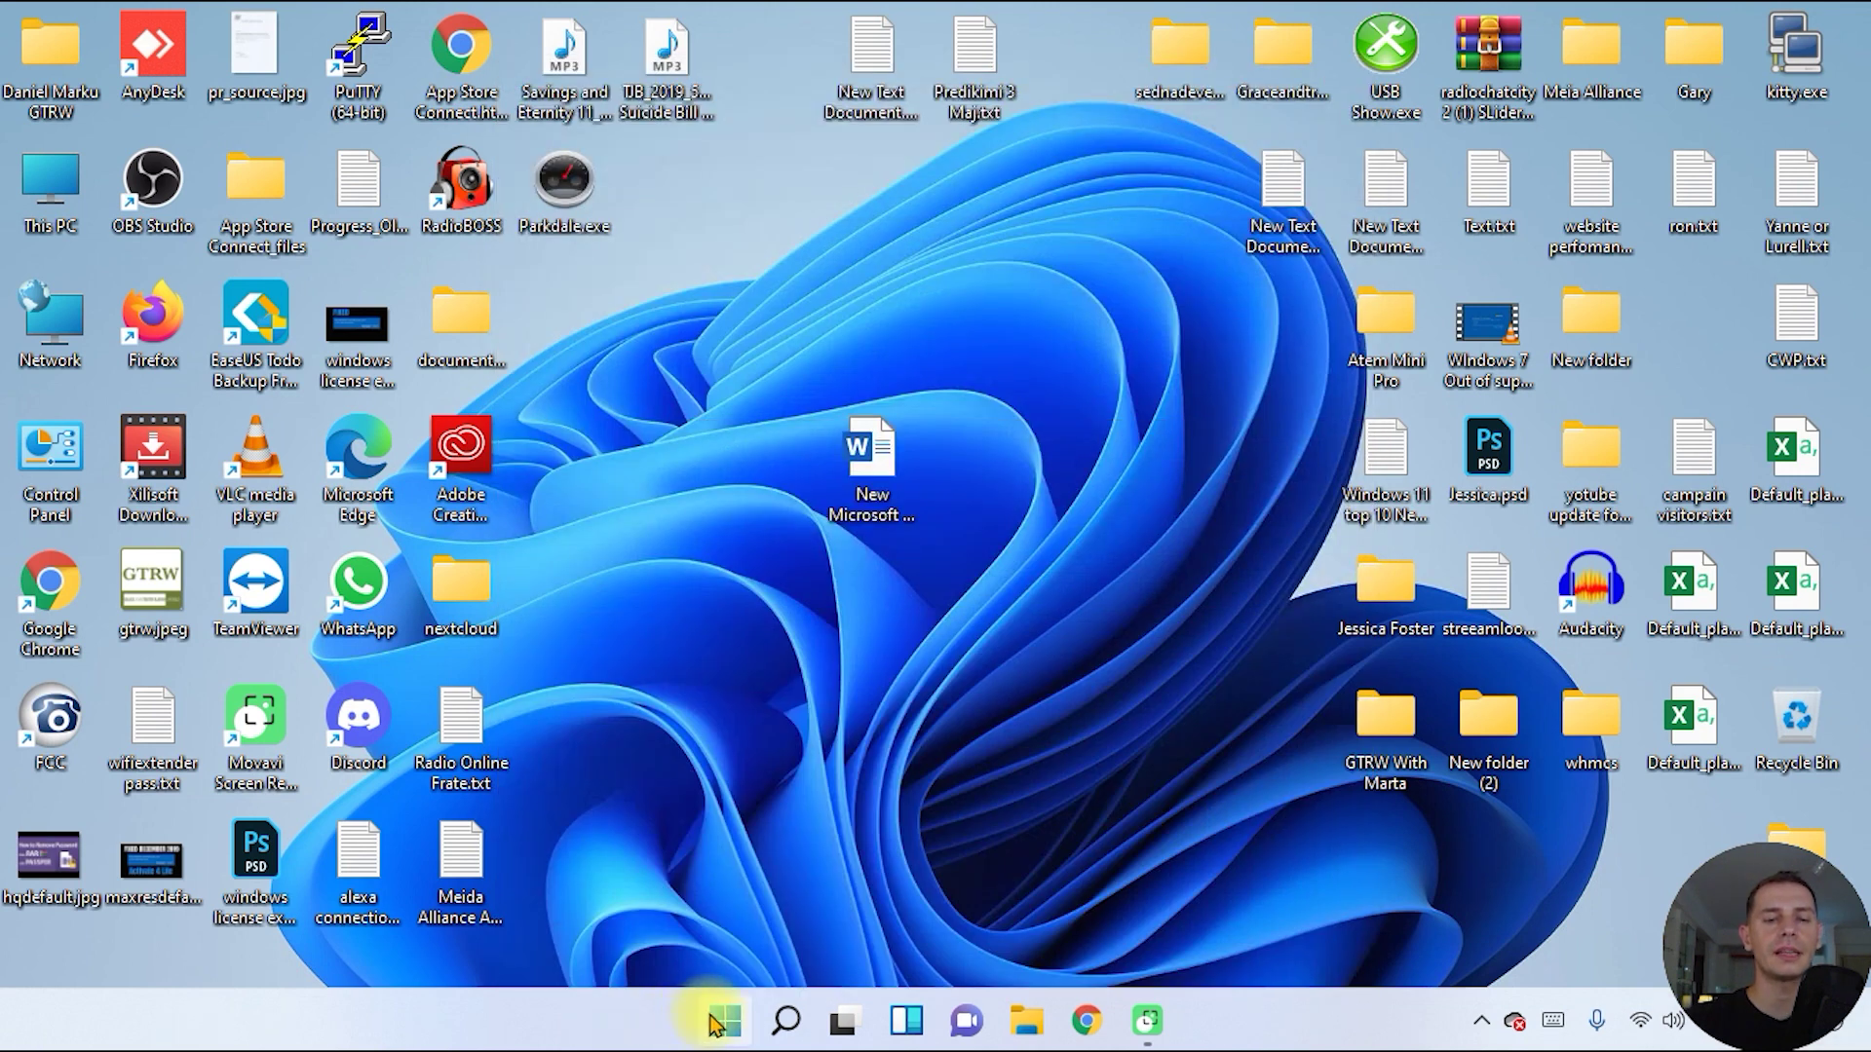
right_click(721, 1021)
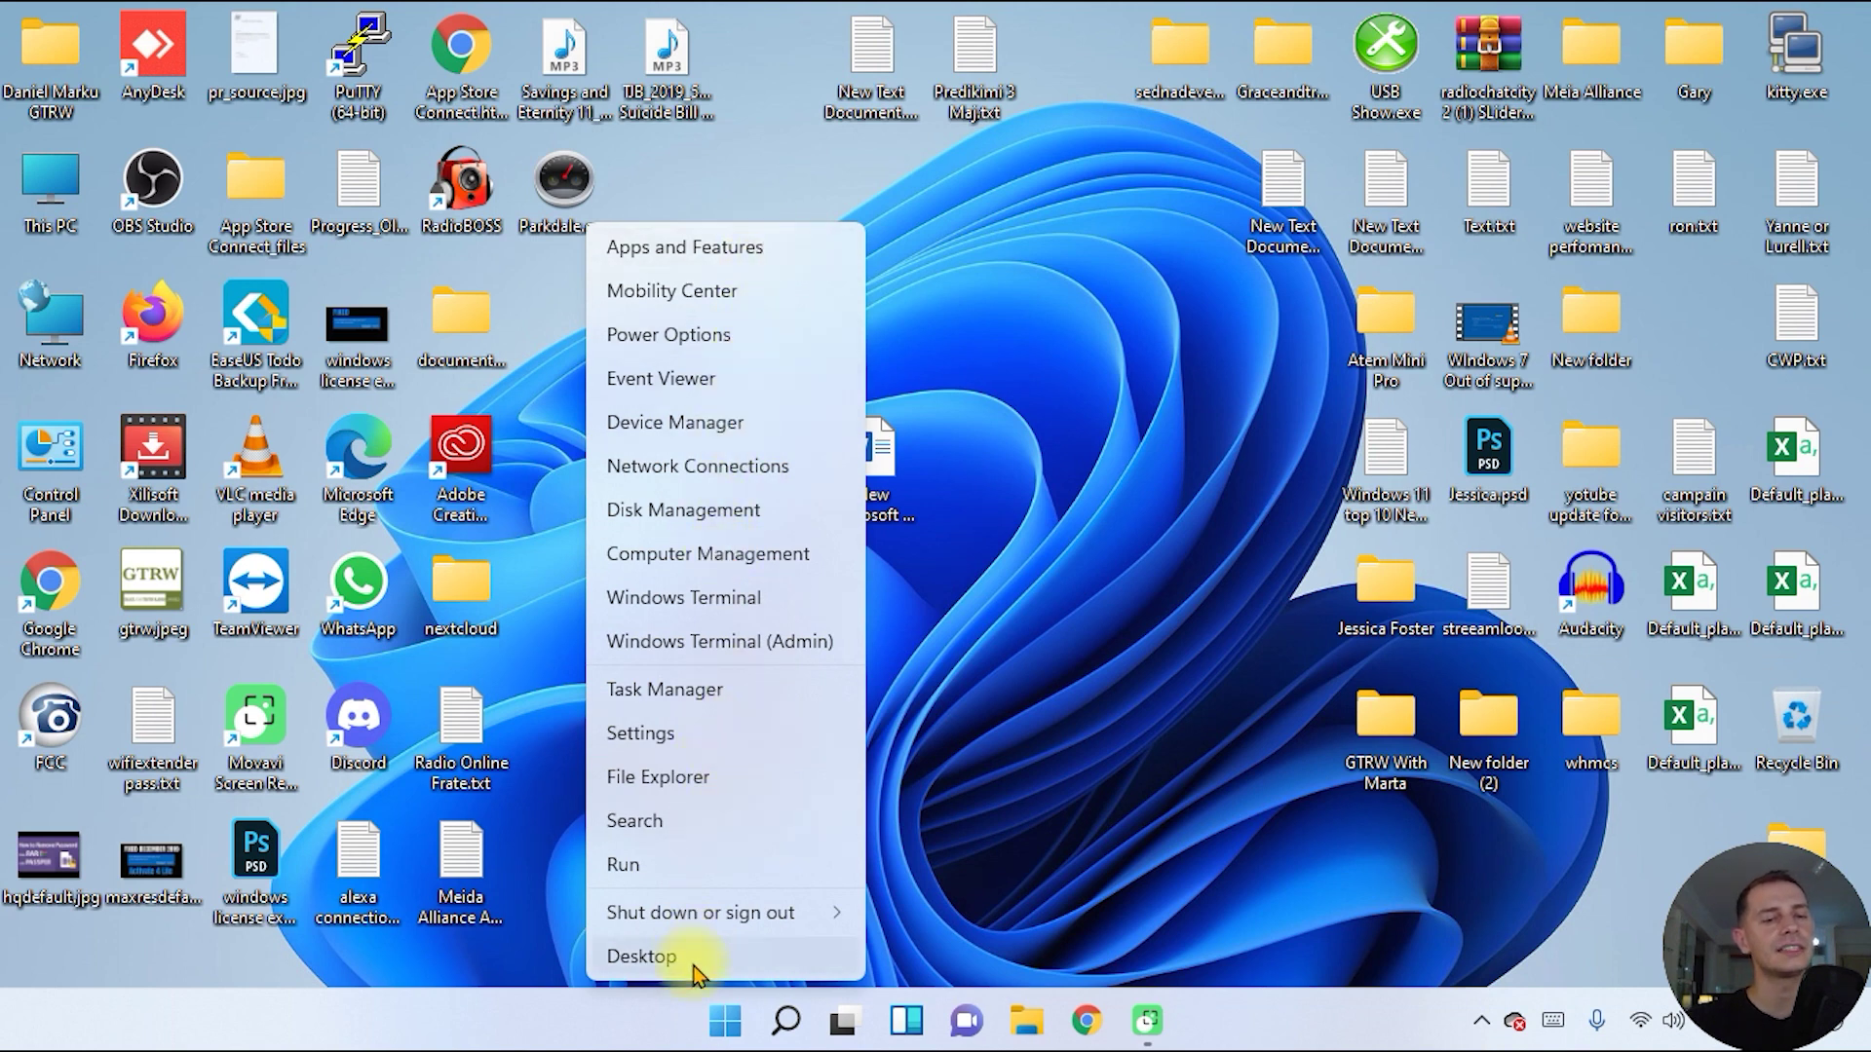
mouse_move(744, 930)
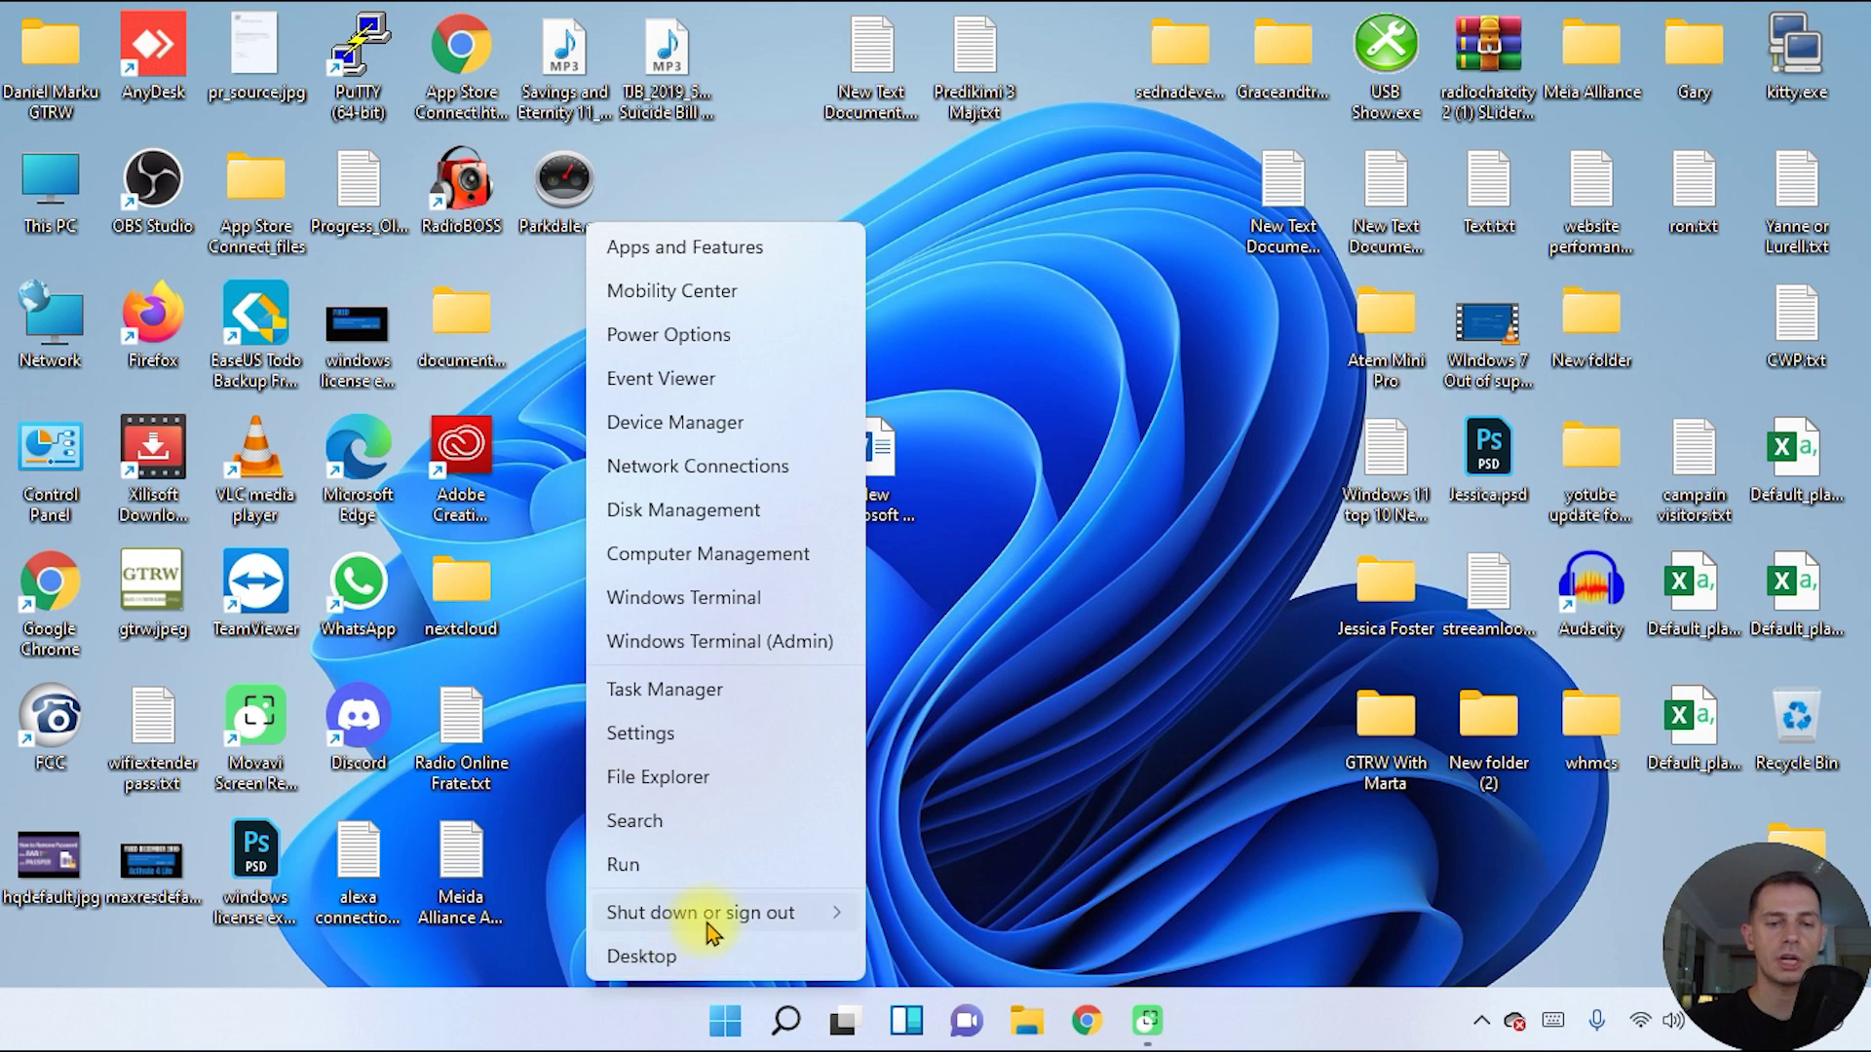
mouse_move(712, 929)
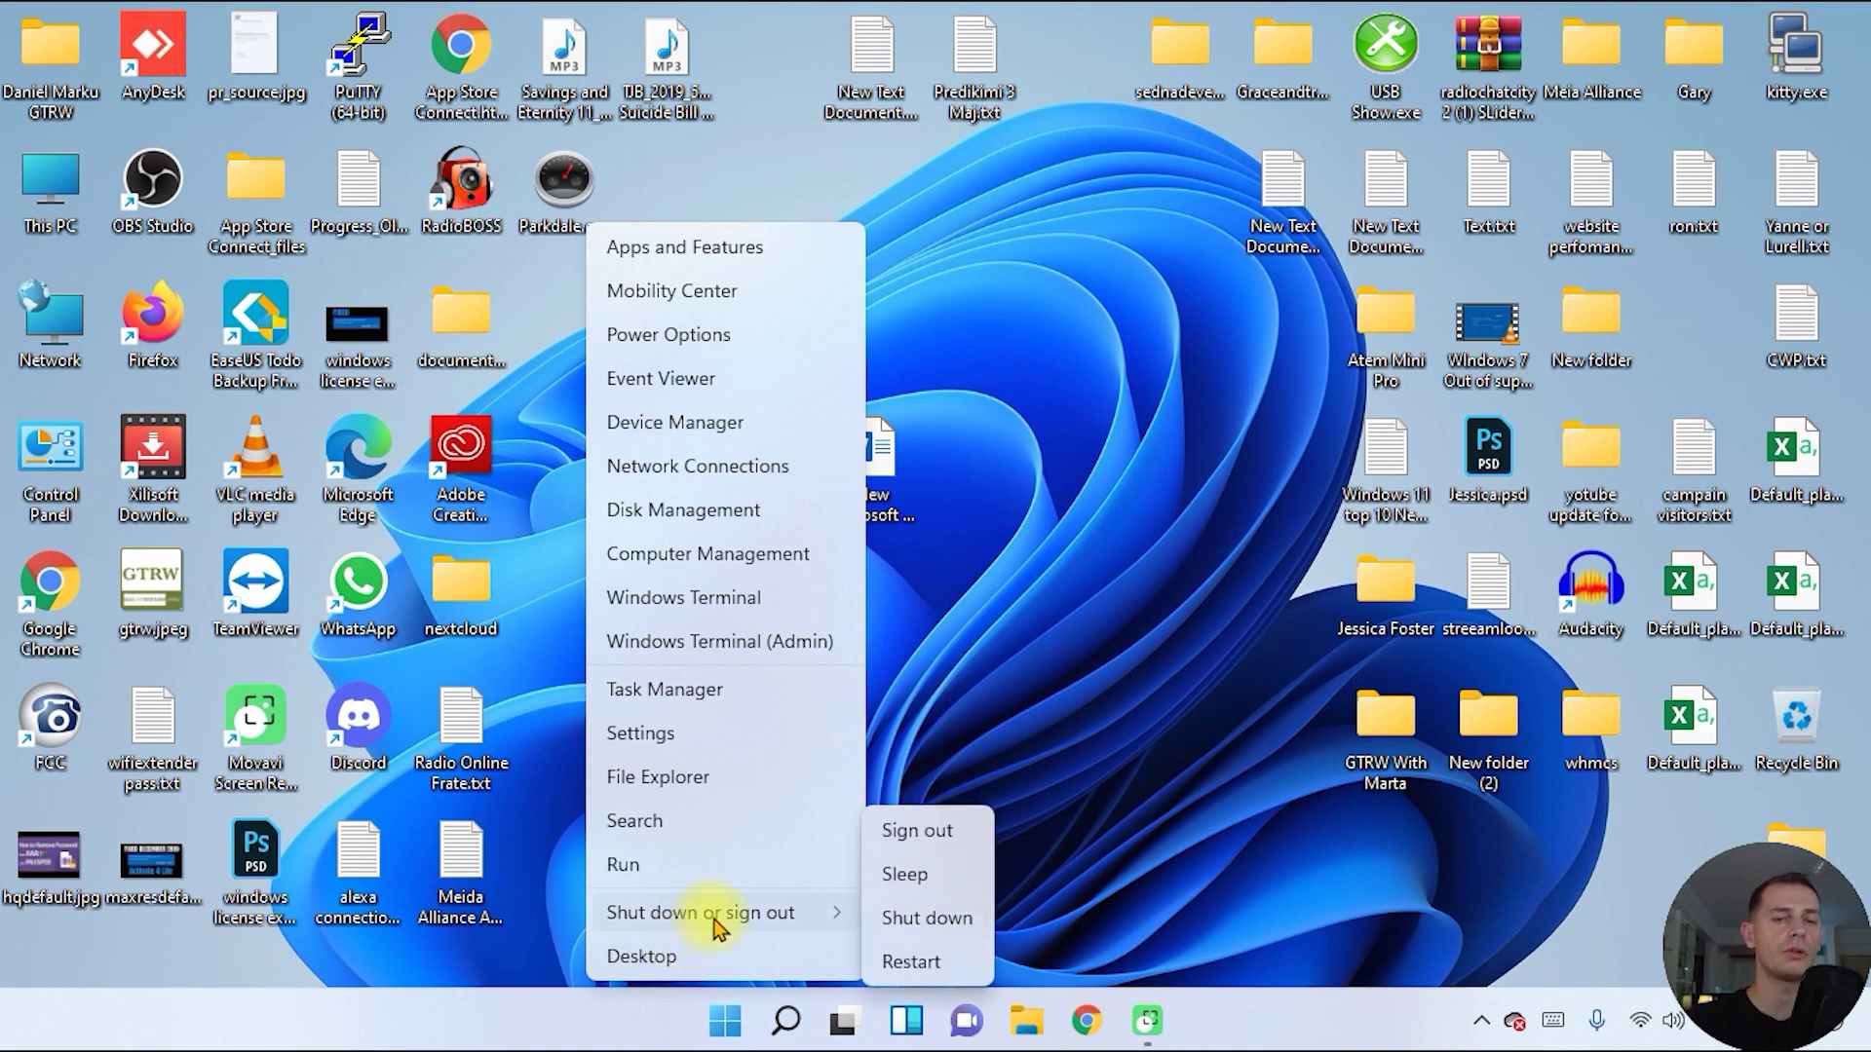
left_click(1035, 685)
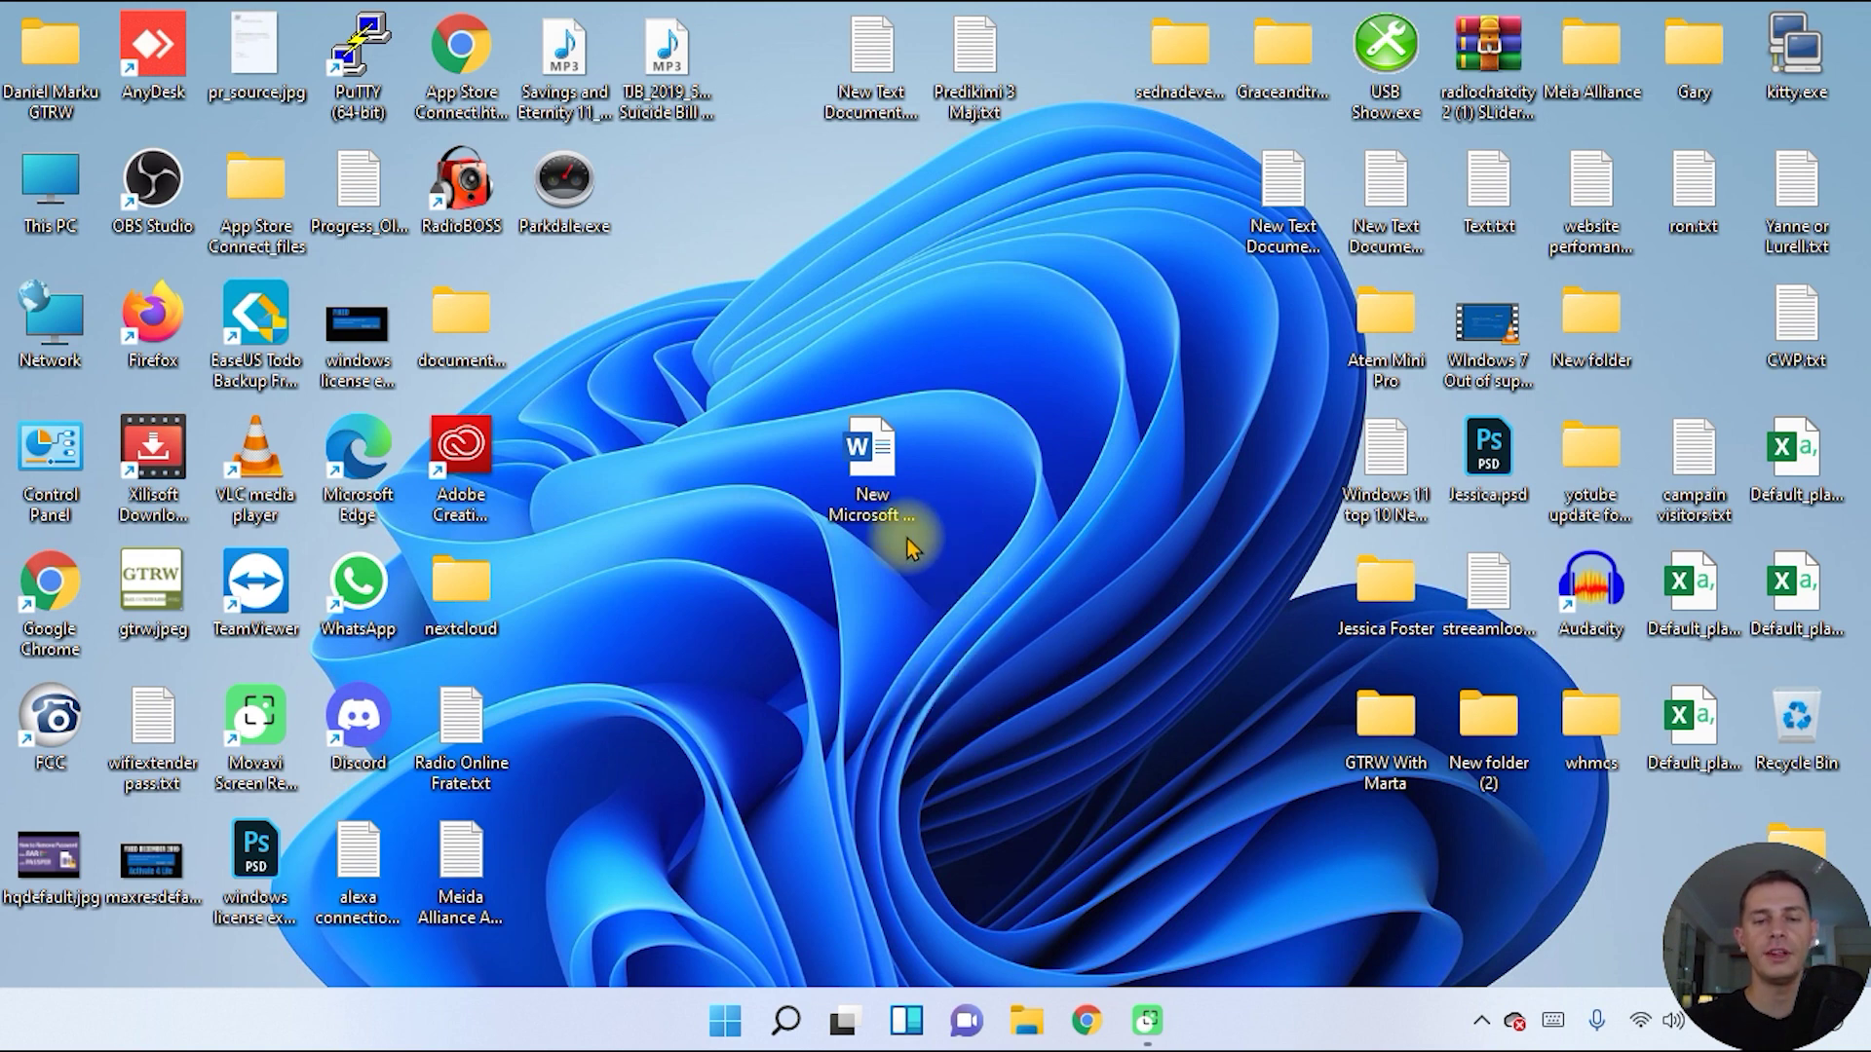
- Open the Start menu
left_click(719, 1020)
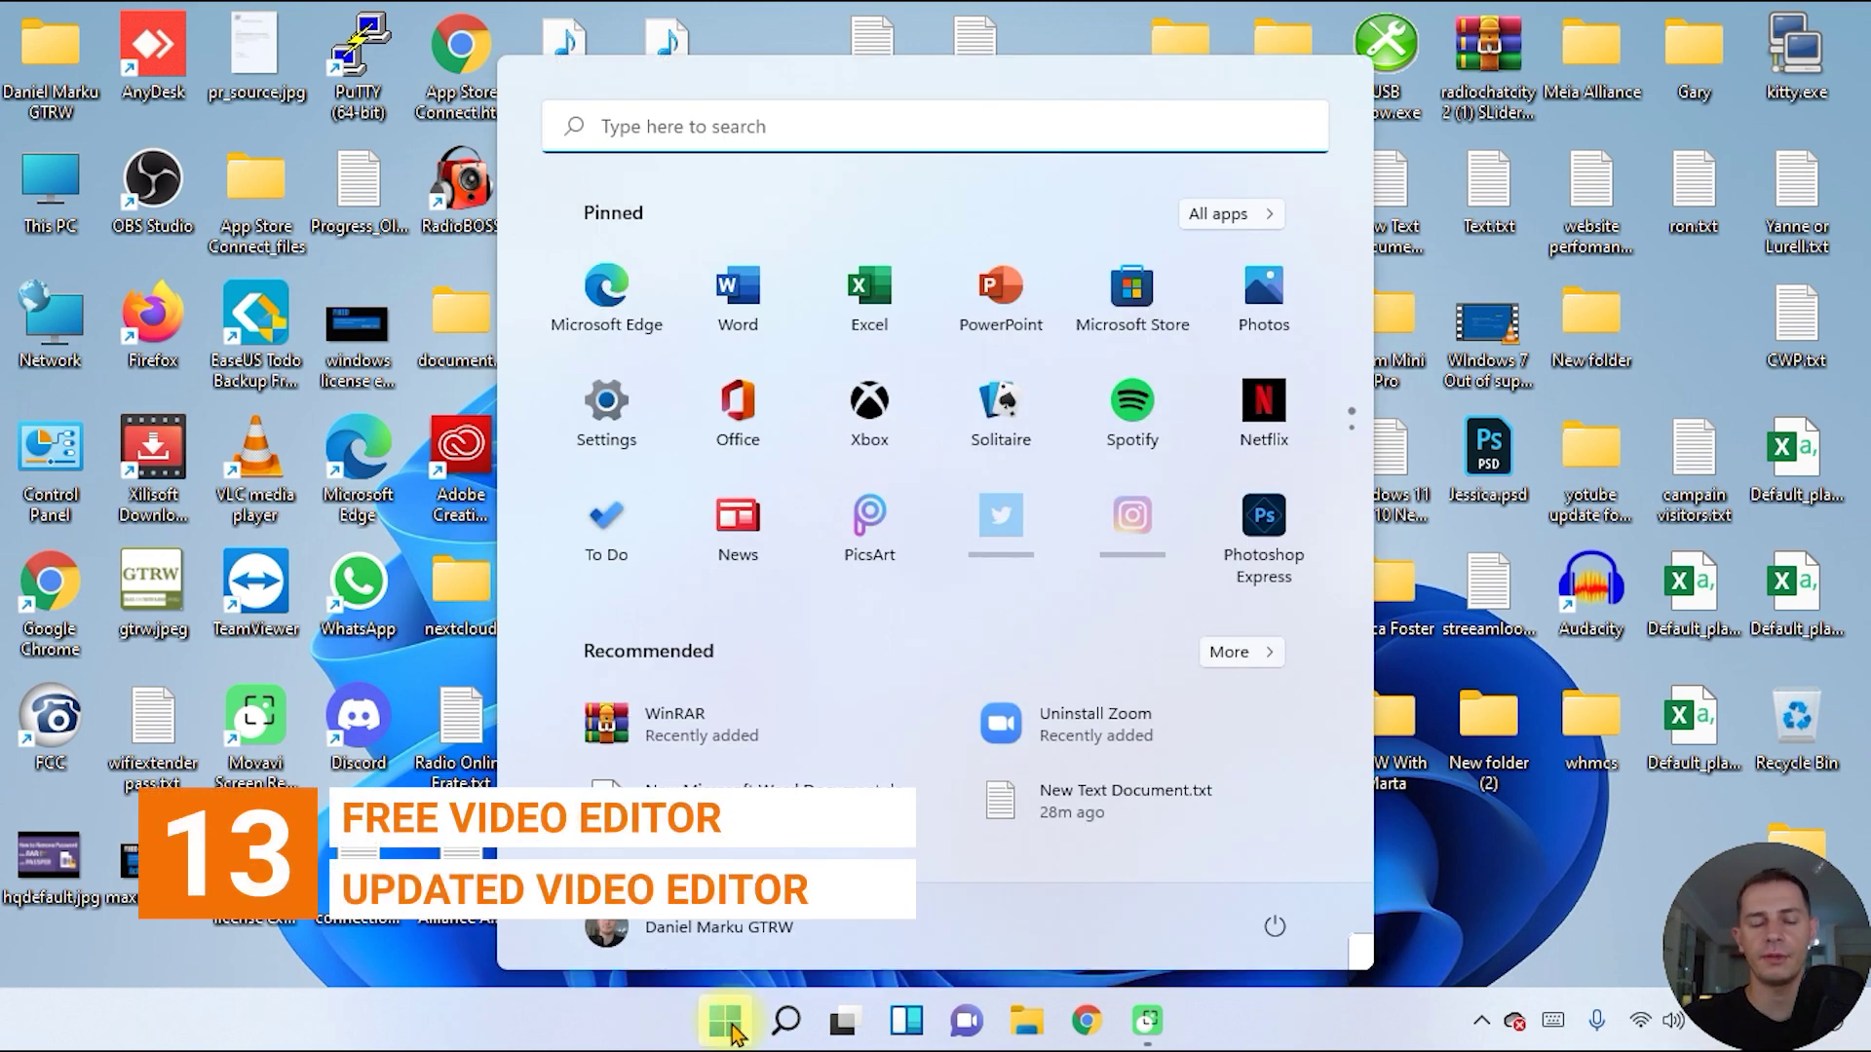
type("free")
key("BackSpace")
key("BackSpace")
key("BackSpace")
key("BackSpace")
key("BackSpace")
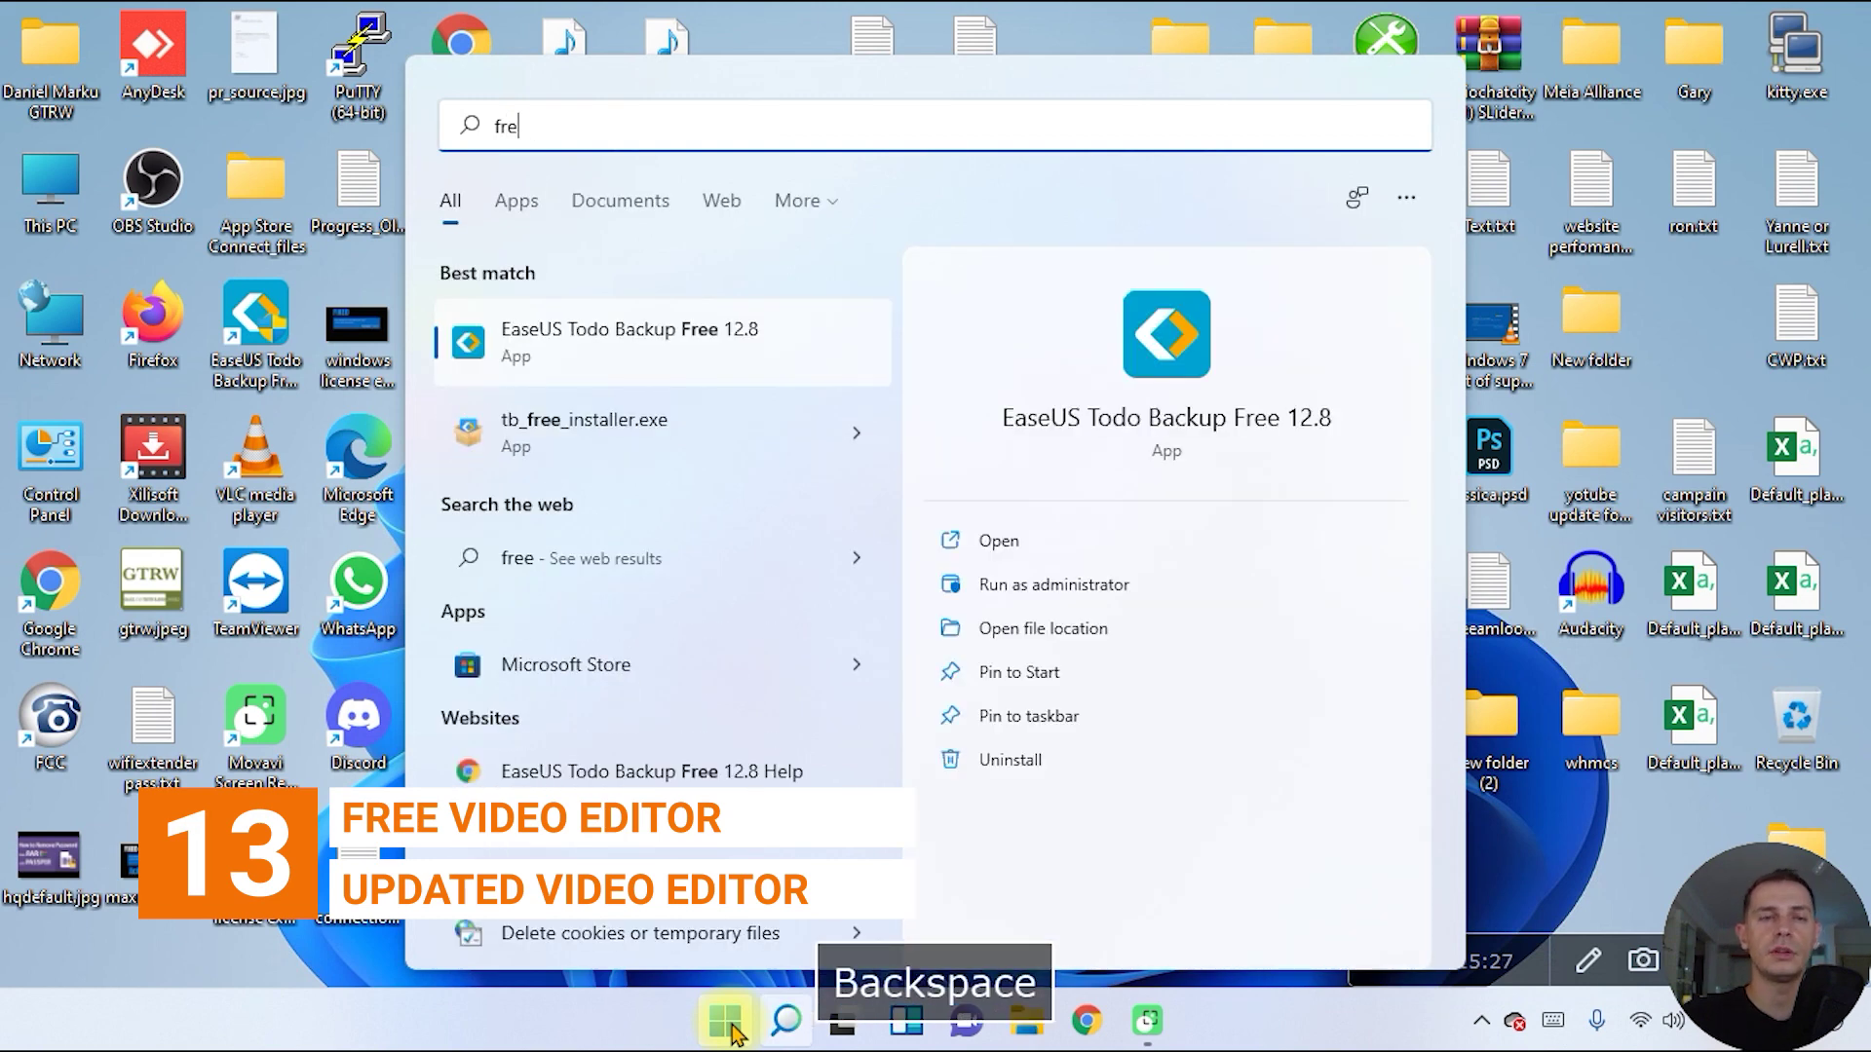
- Search for video, launch Video Editor and accept New video as the project name
type("video")
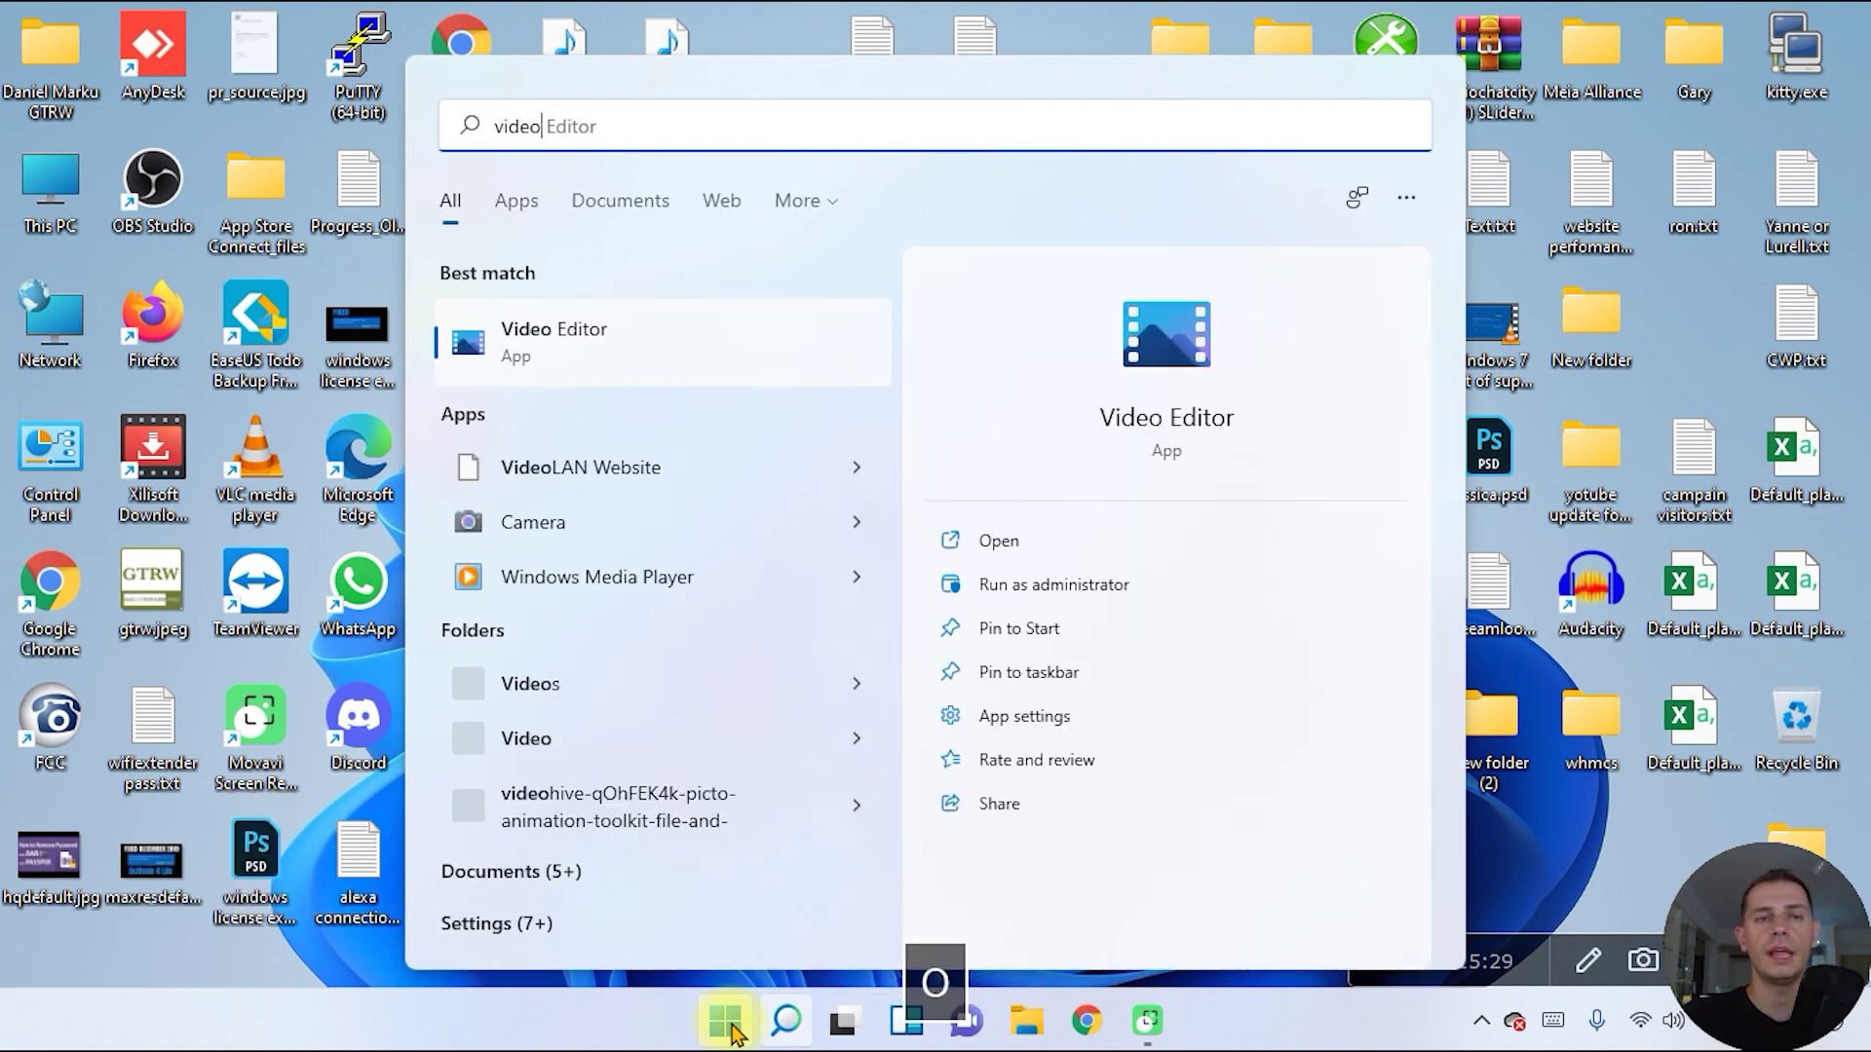
key("Return")
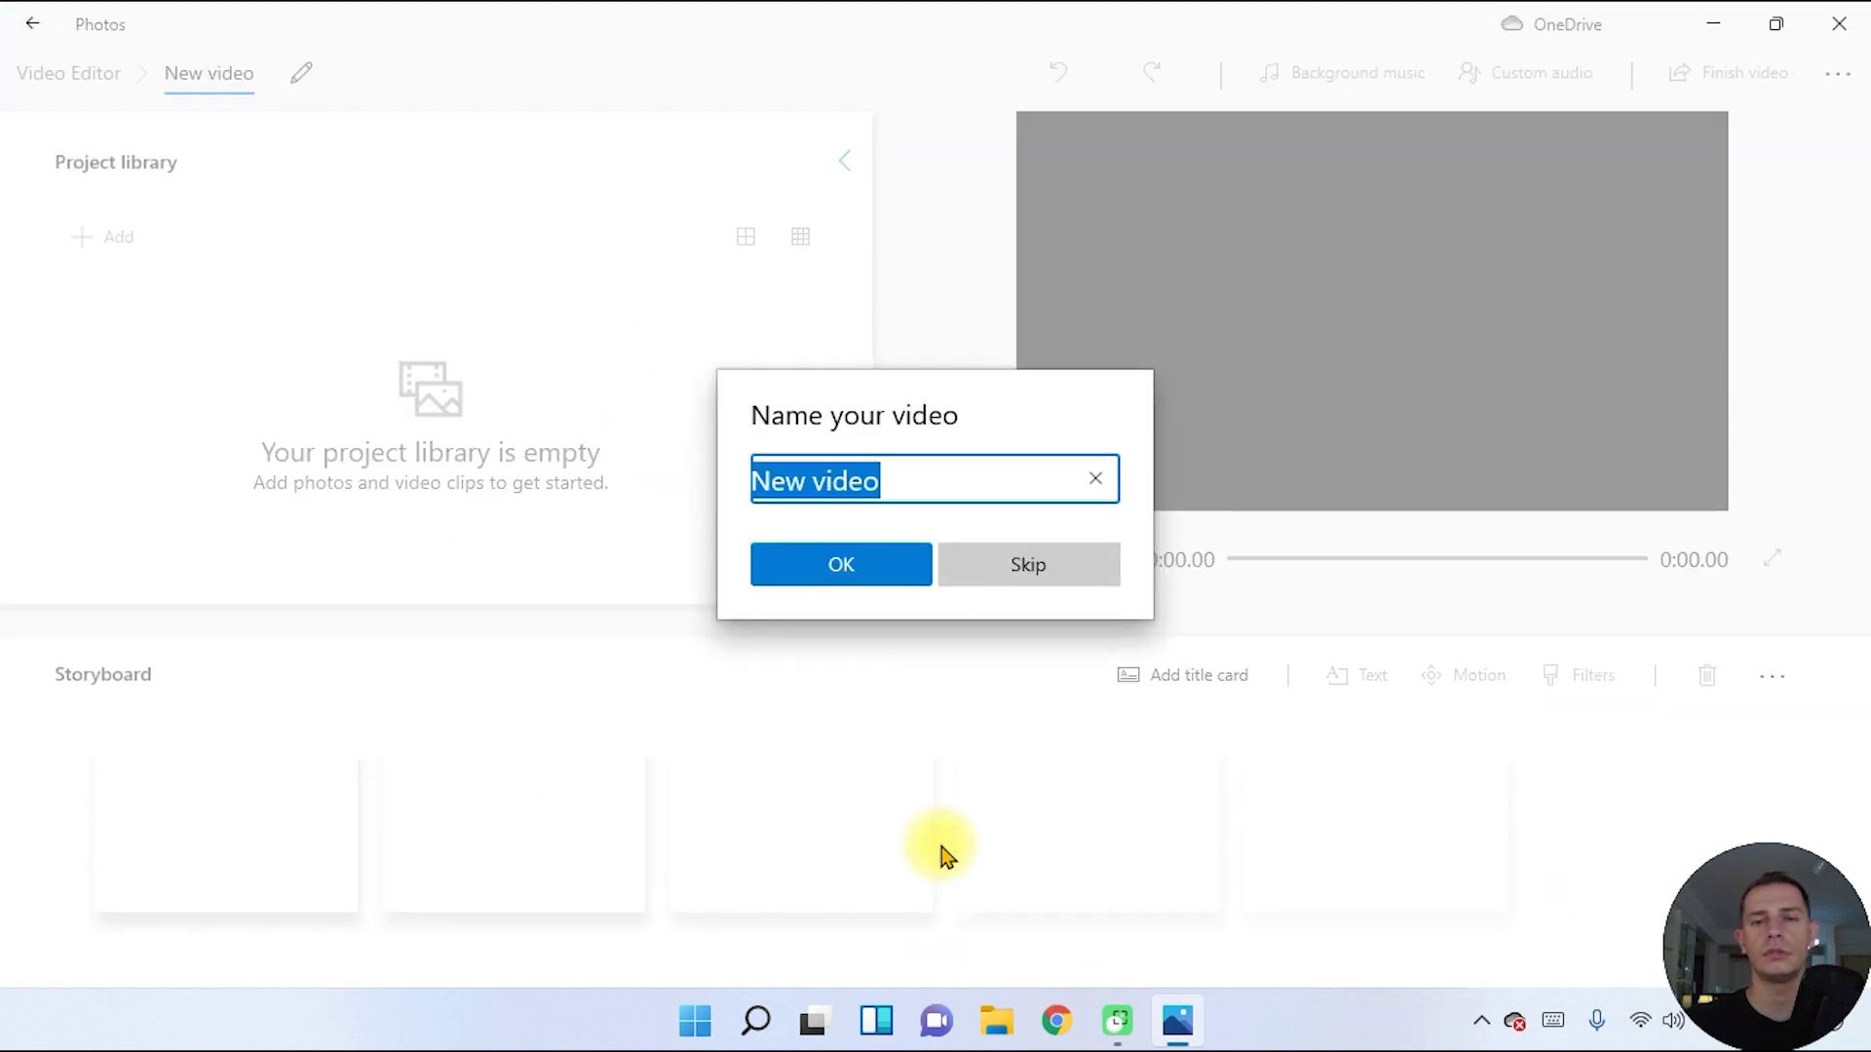
left_click(844, 561)
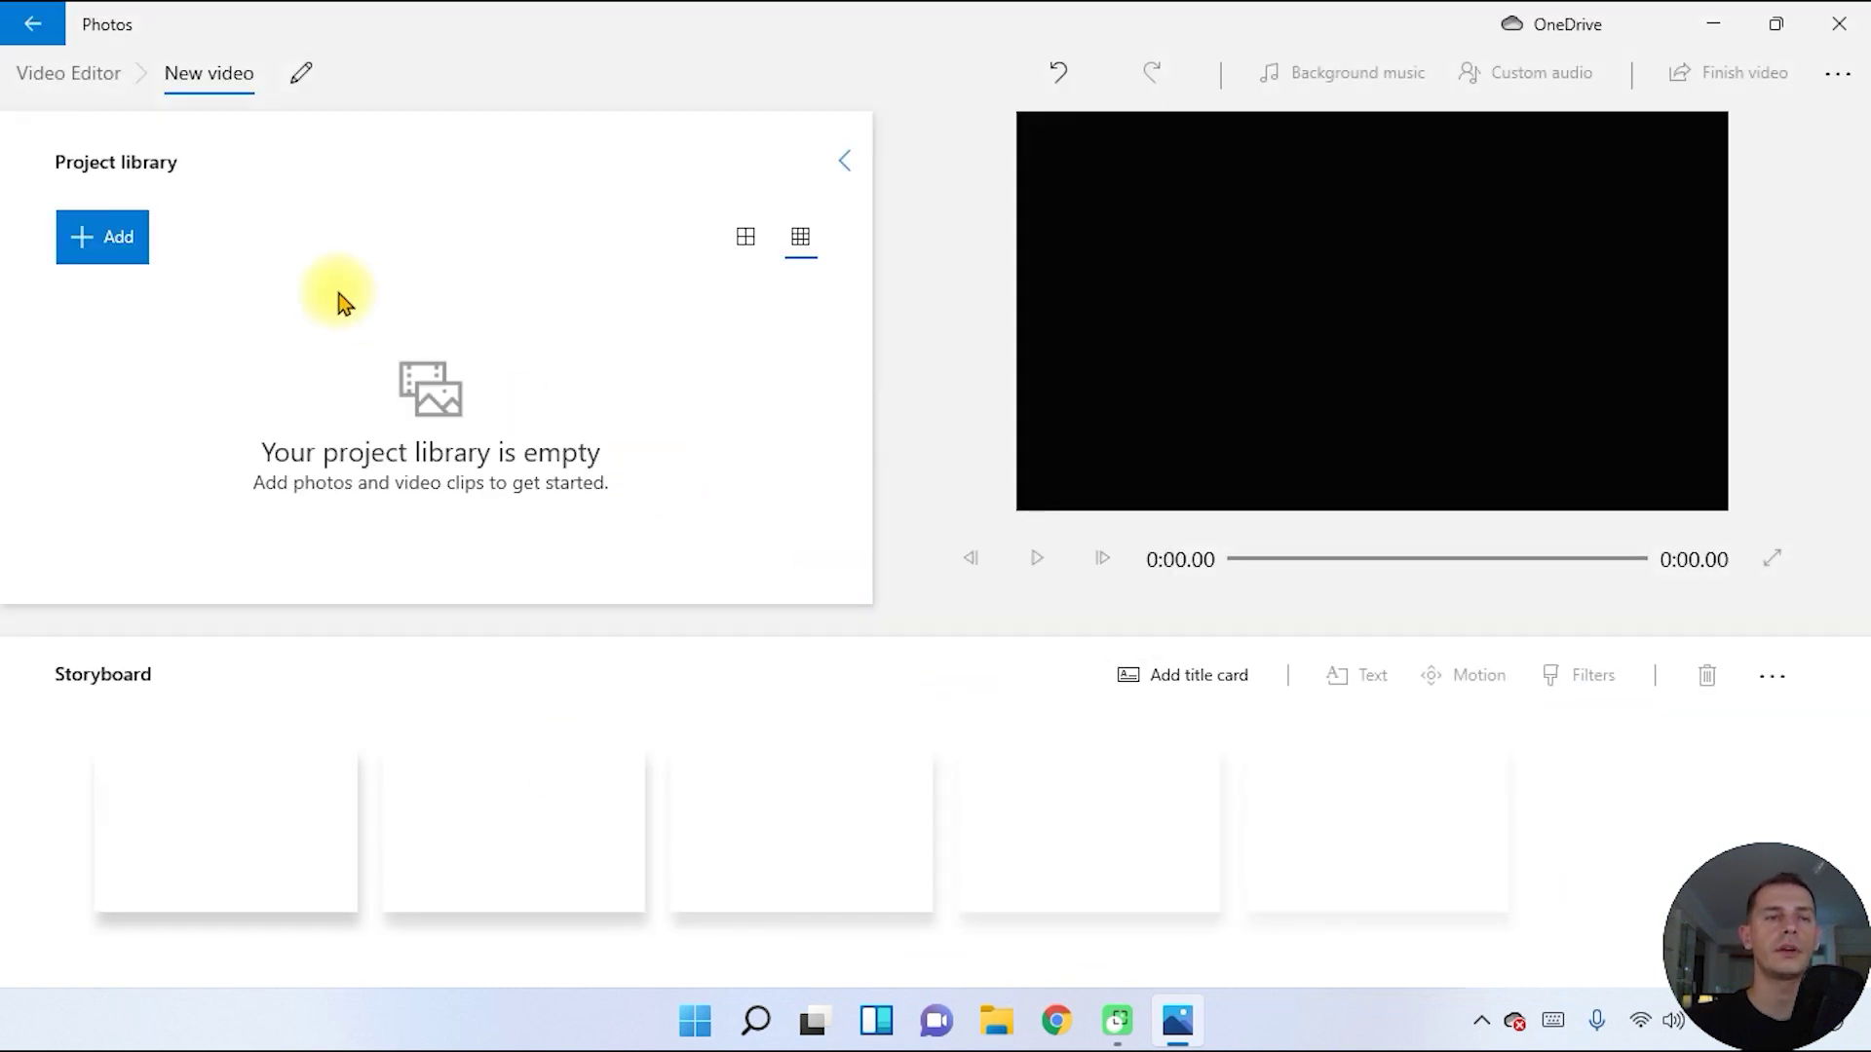
left_click(119, 261)
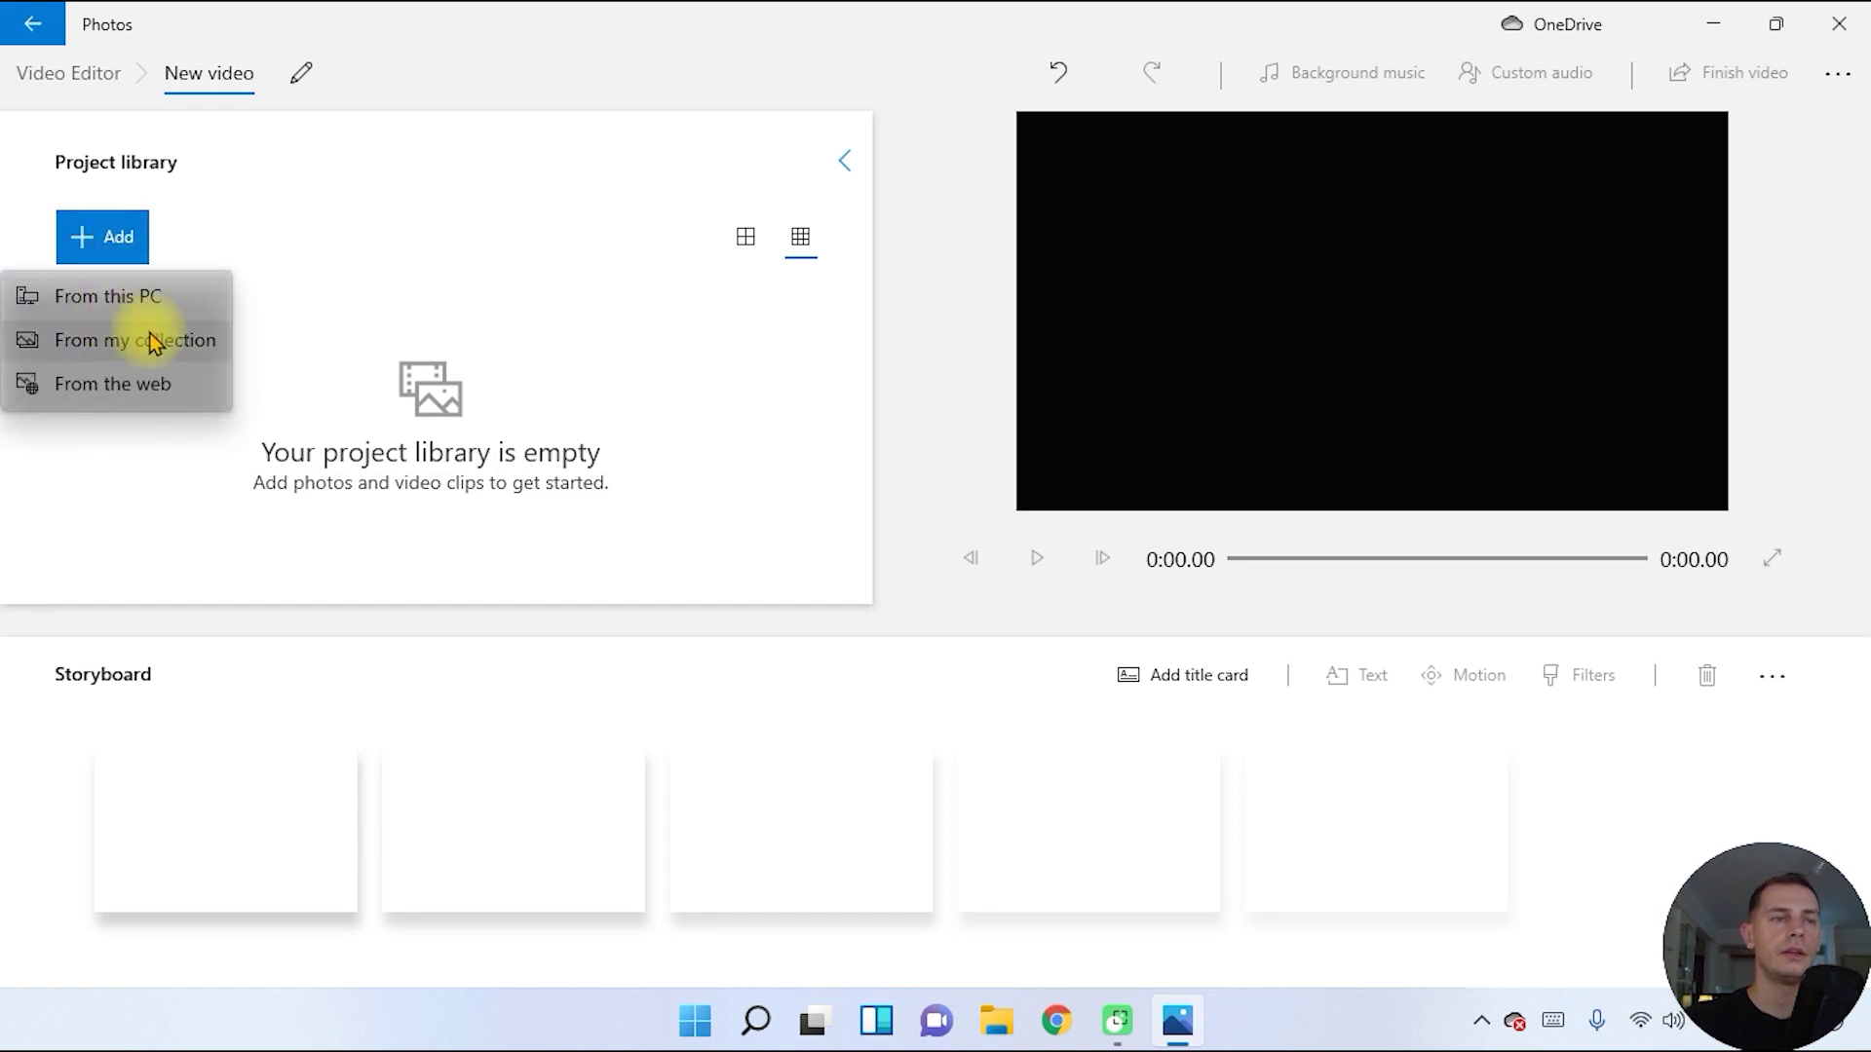
left_click(132, 312)
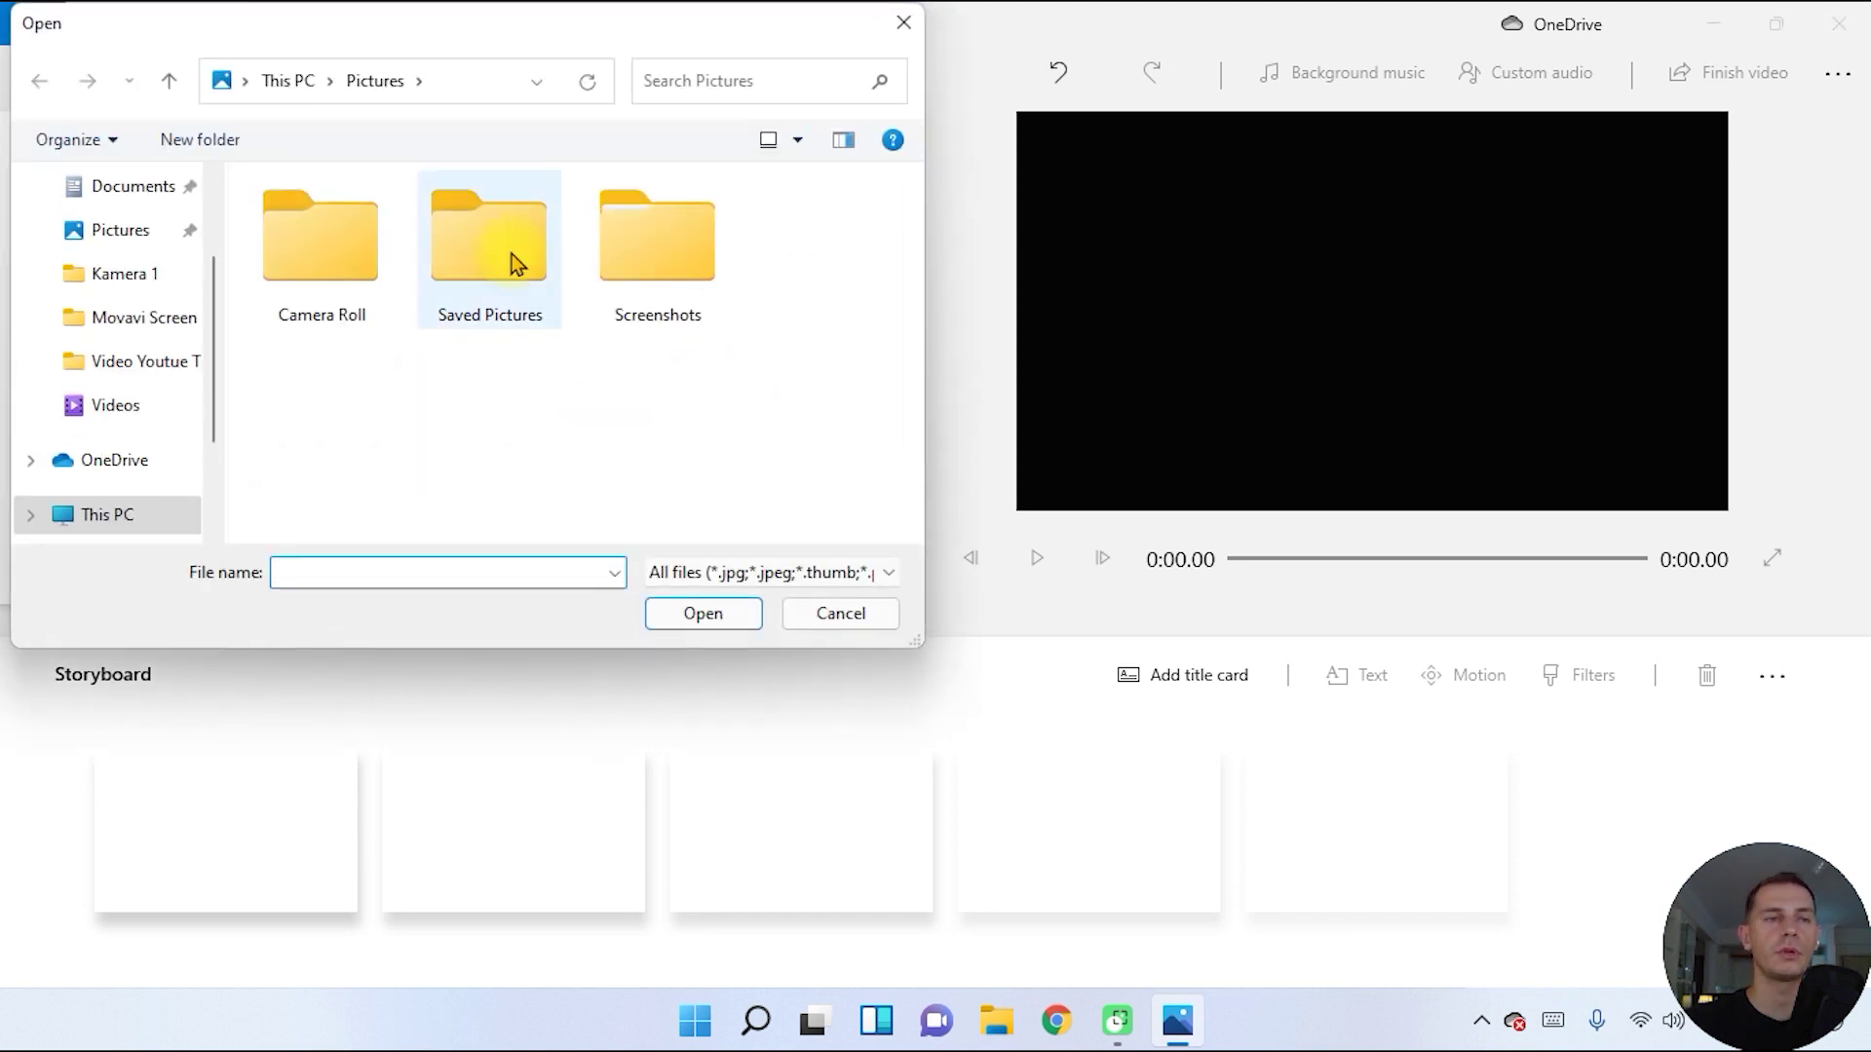
left_click(113, 404)
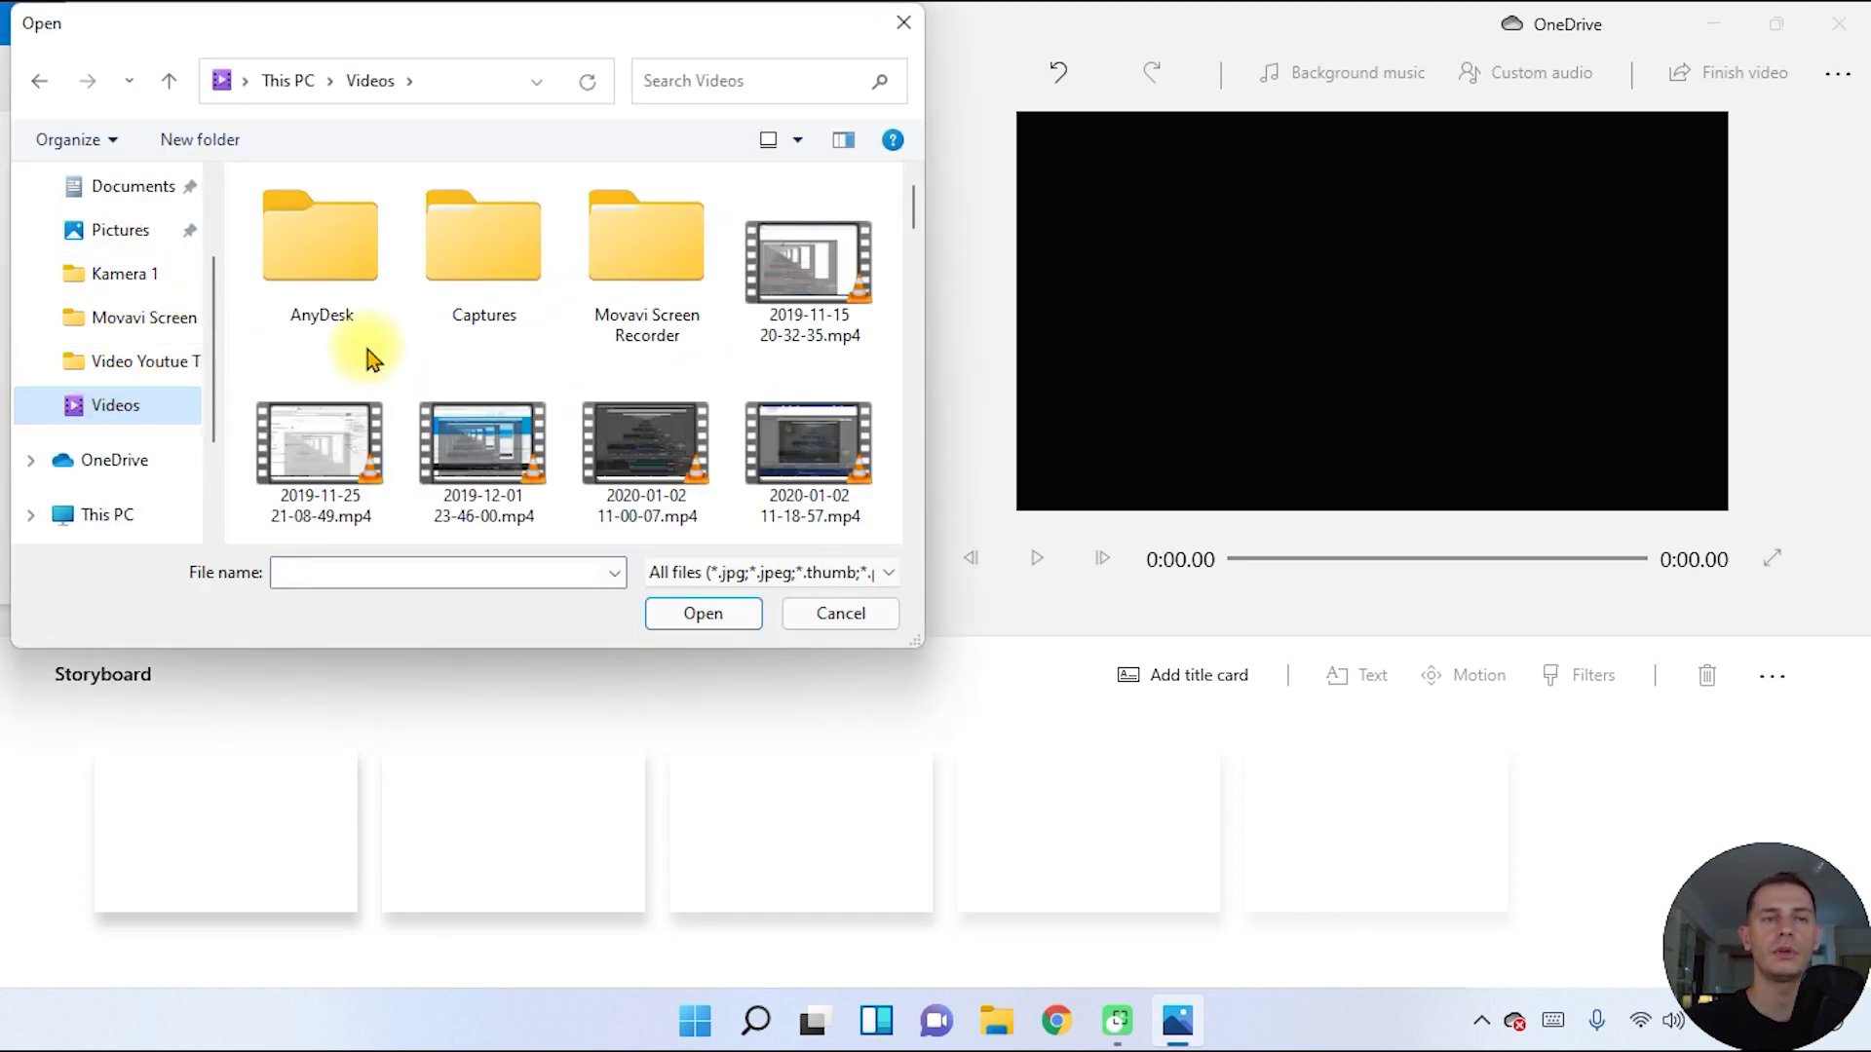
scroll(732, 312, "down", 5)
left_click(770, 444)
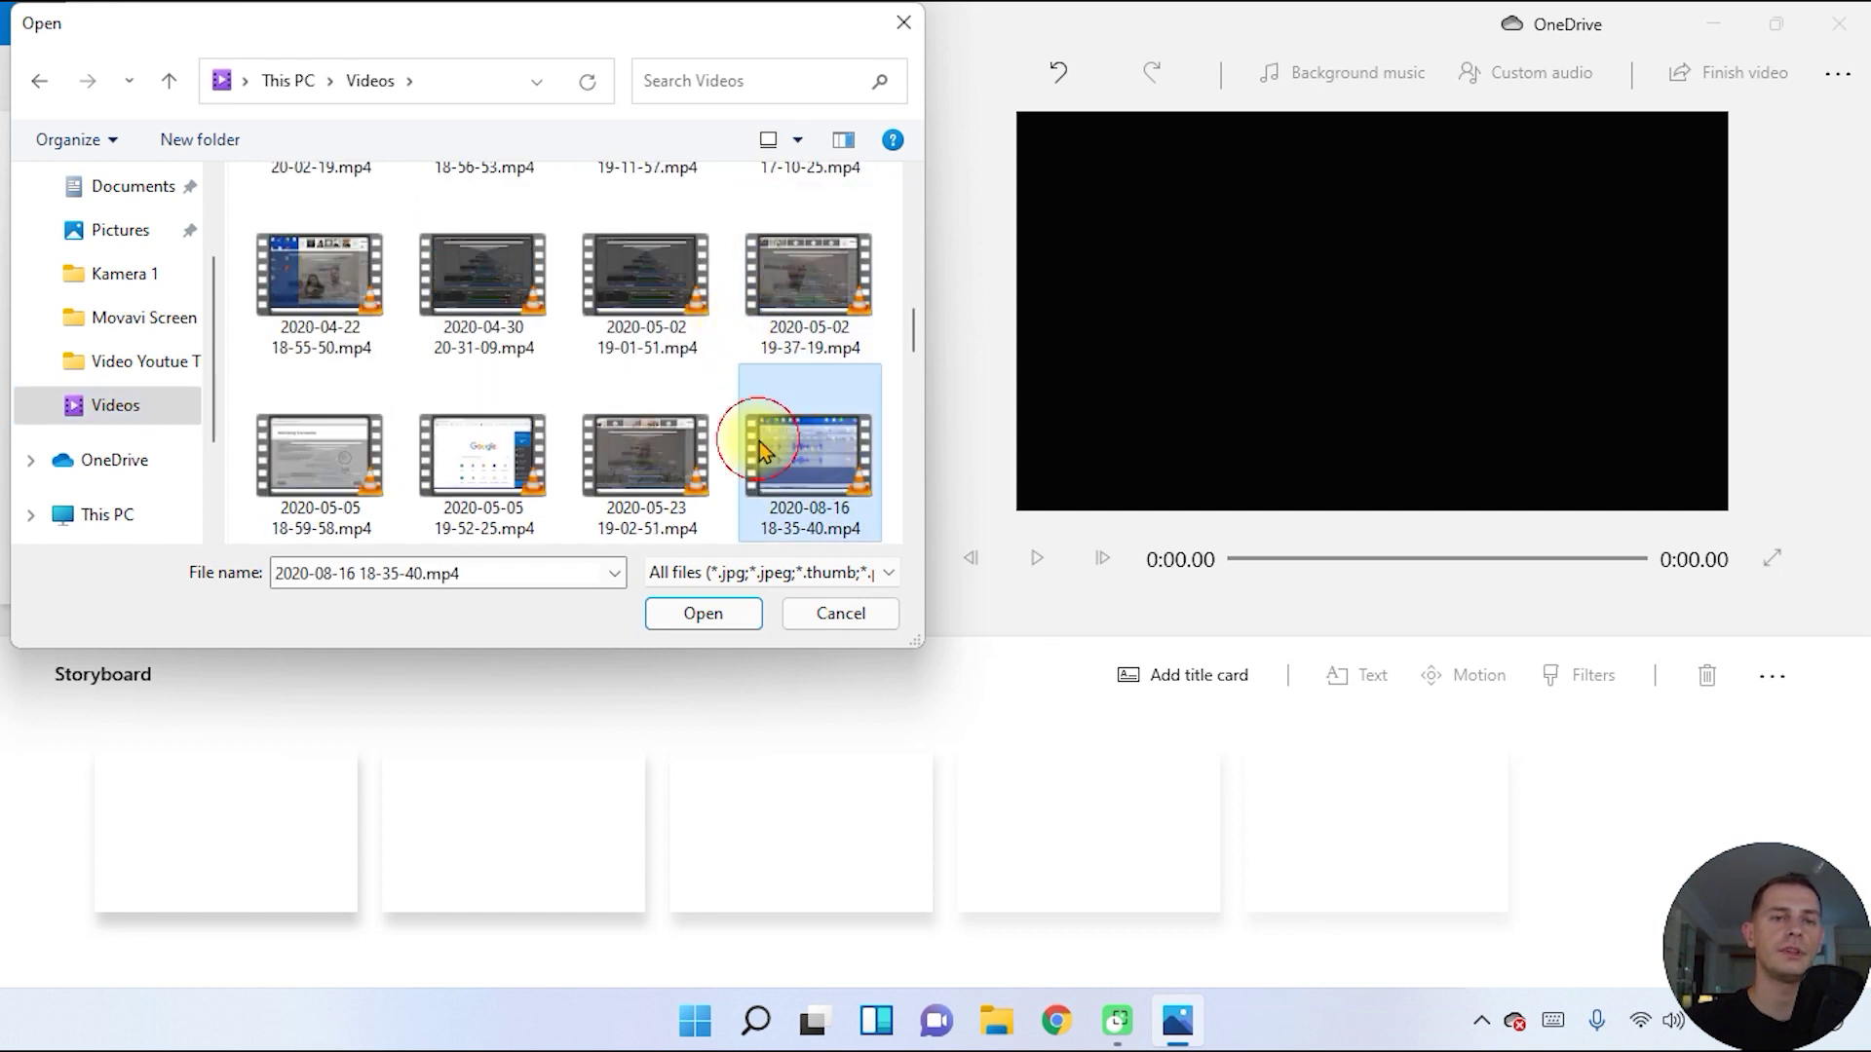
left_click(704, 614)
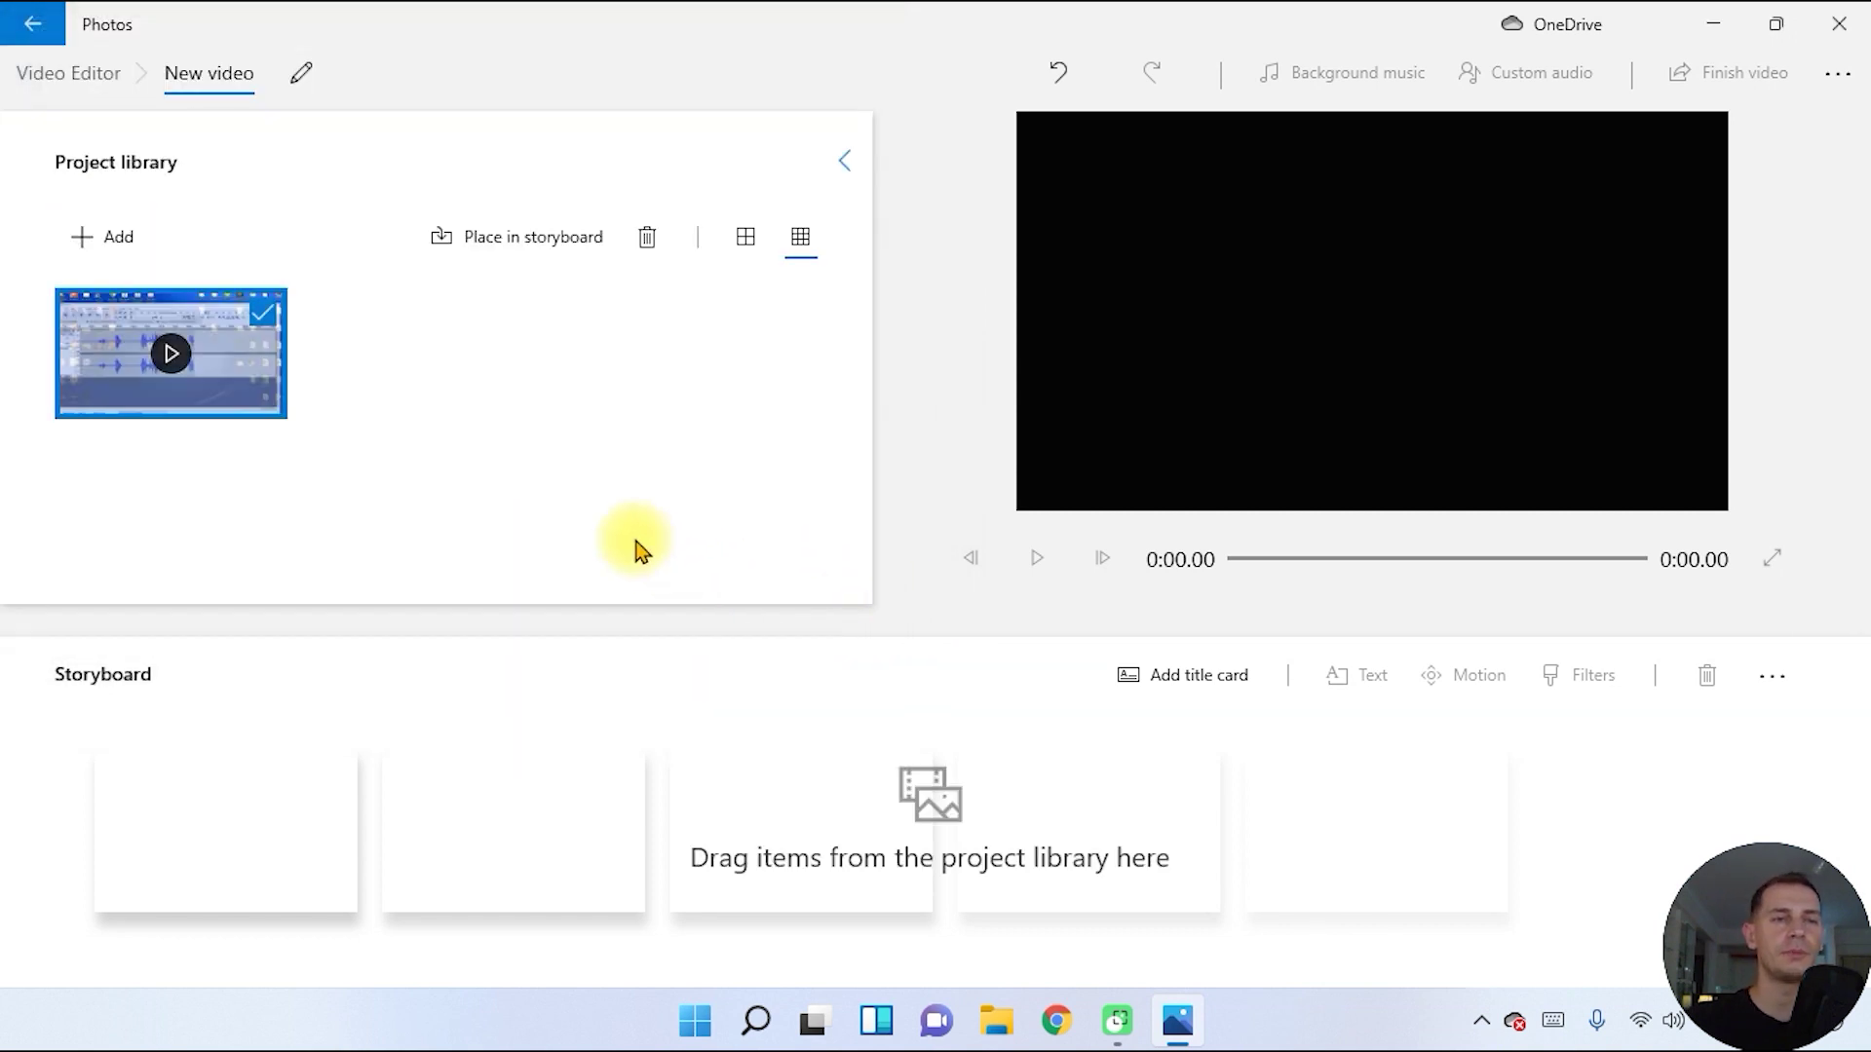
- Place the imported clip in the storyboard and move the preview position to about 2:53
left_click_drag(193, 361, 610, 786)
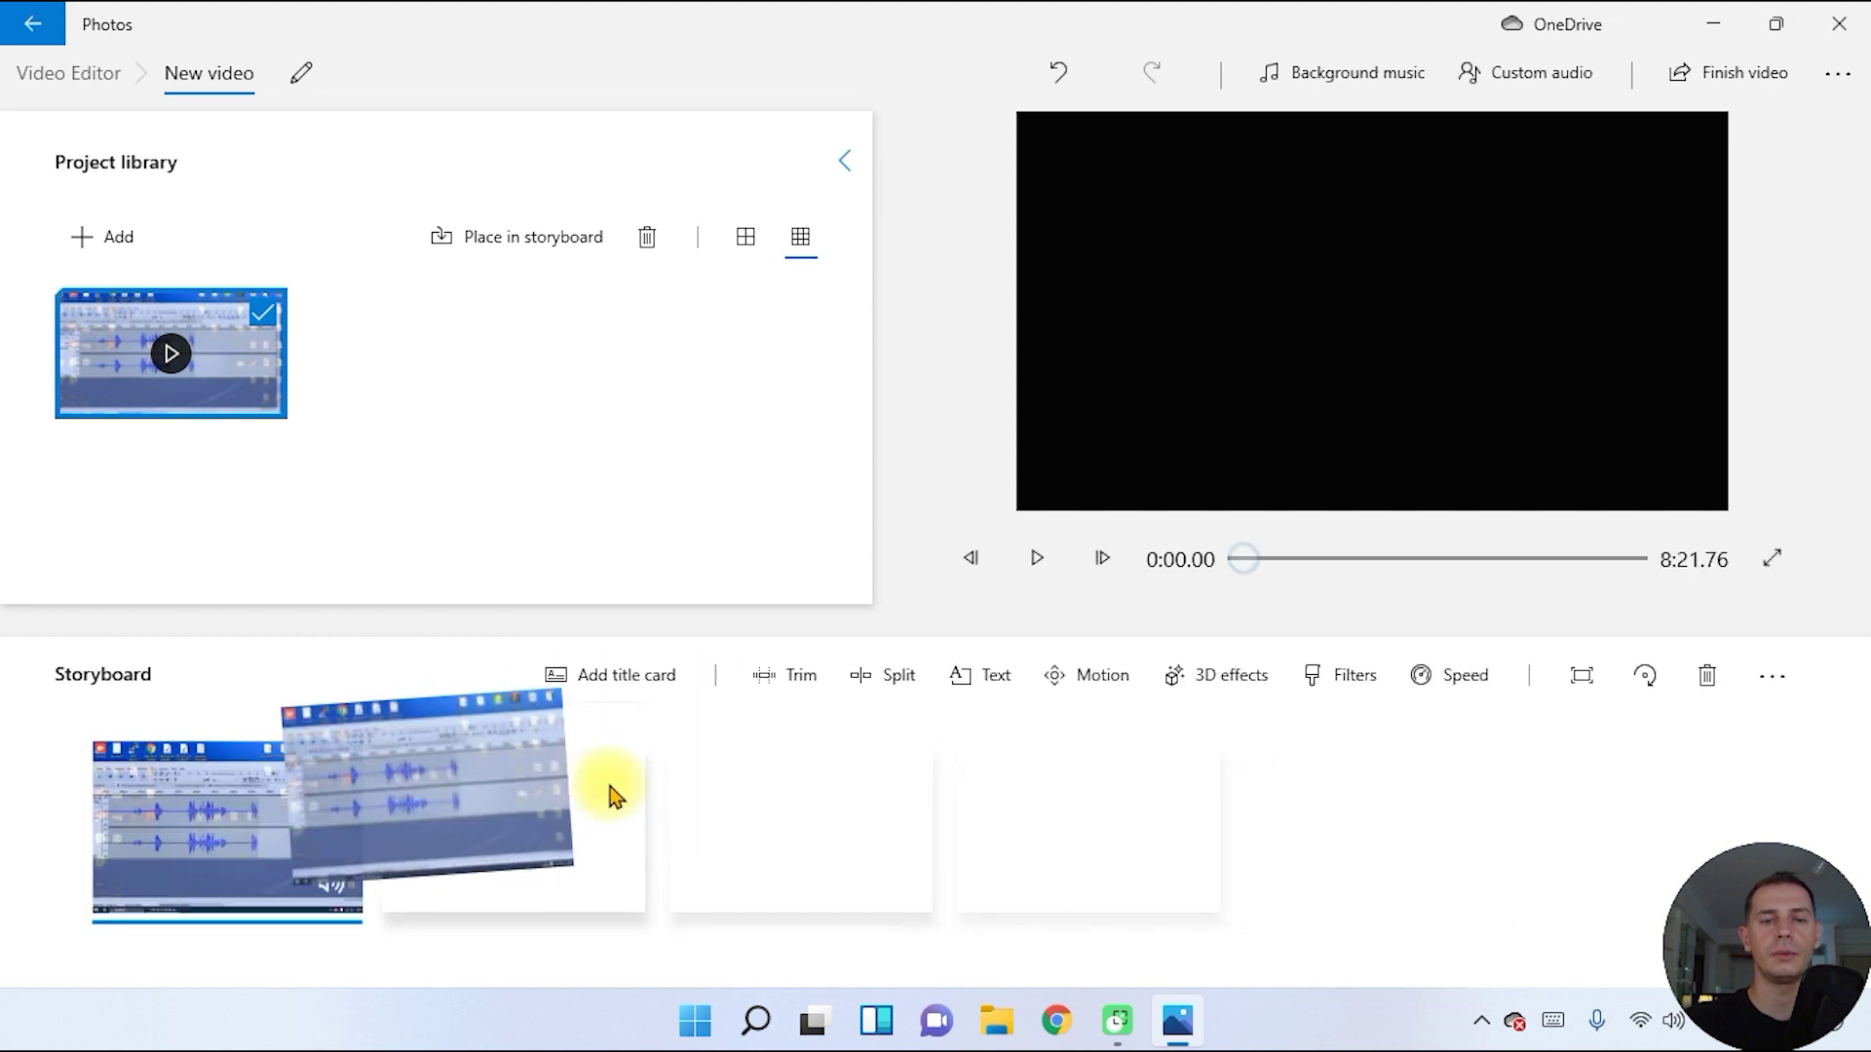
left_click_drag(319, 785, 280, 852)
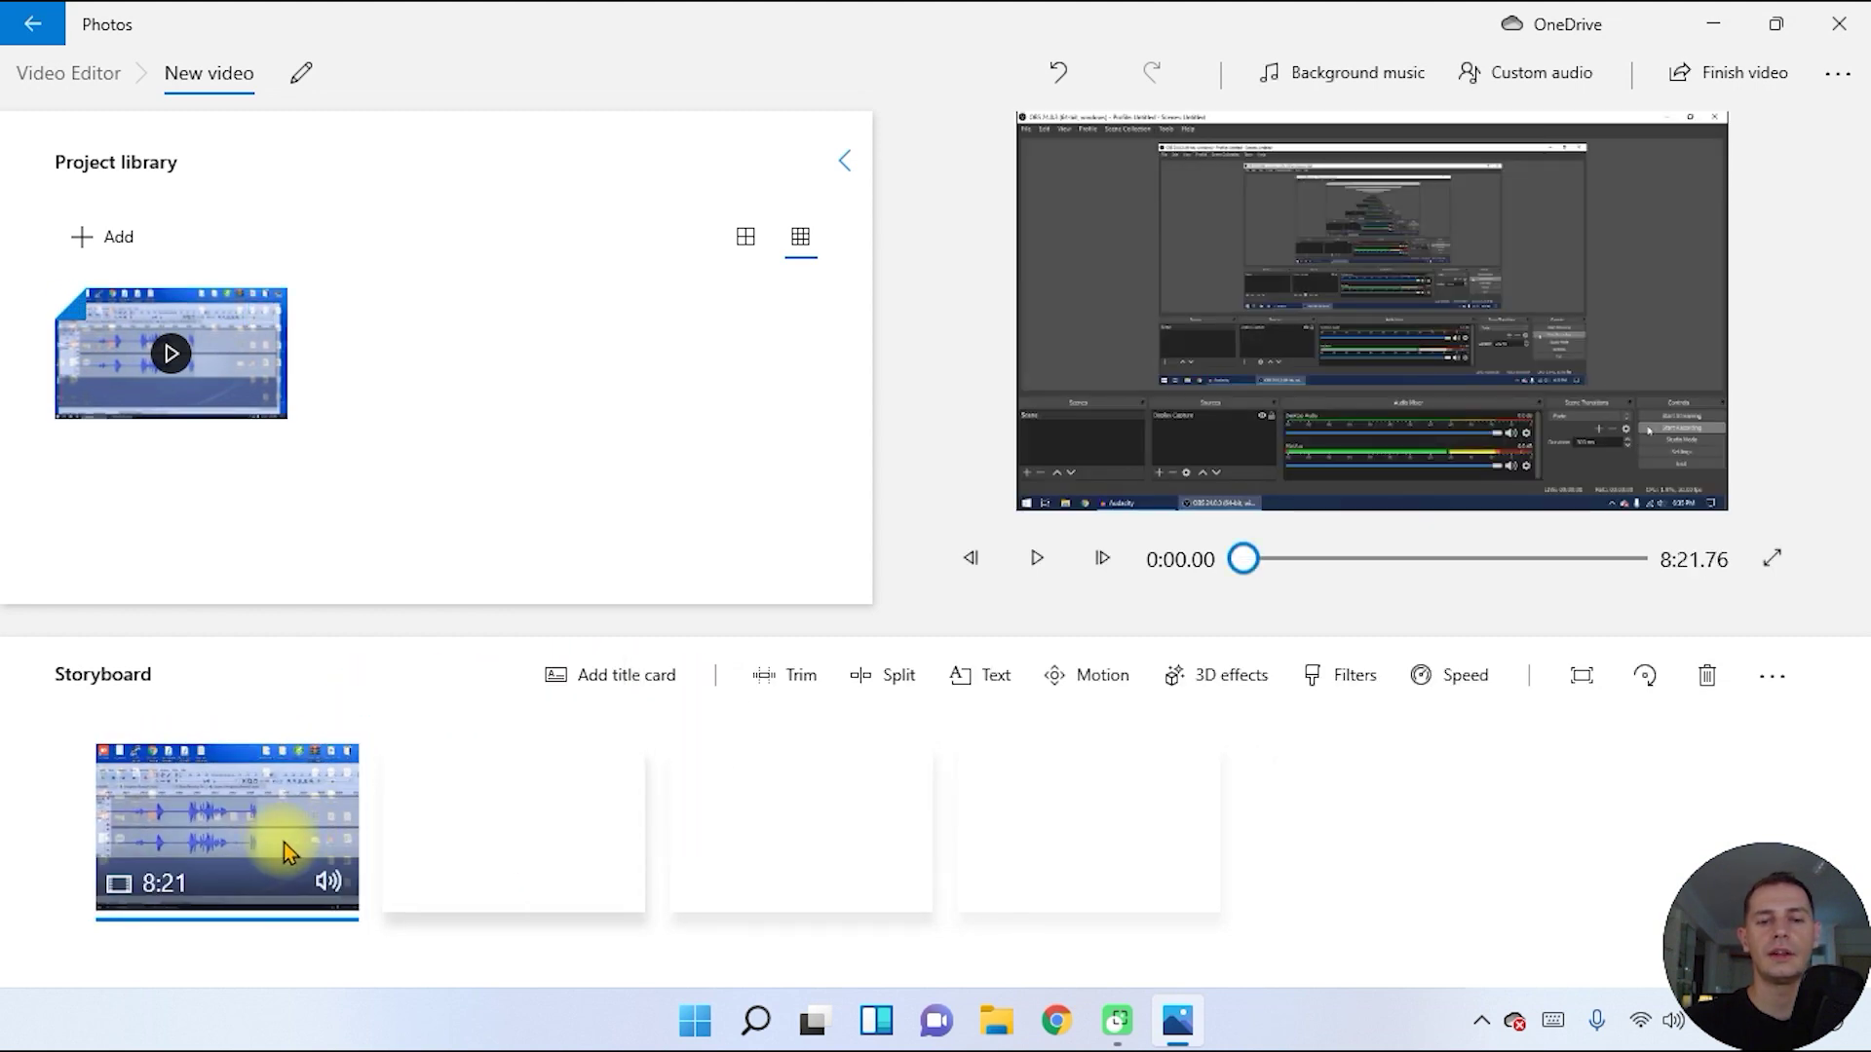
left_click_drag(1259, 546, 1383, 576)
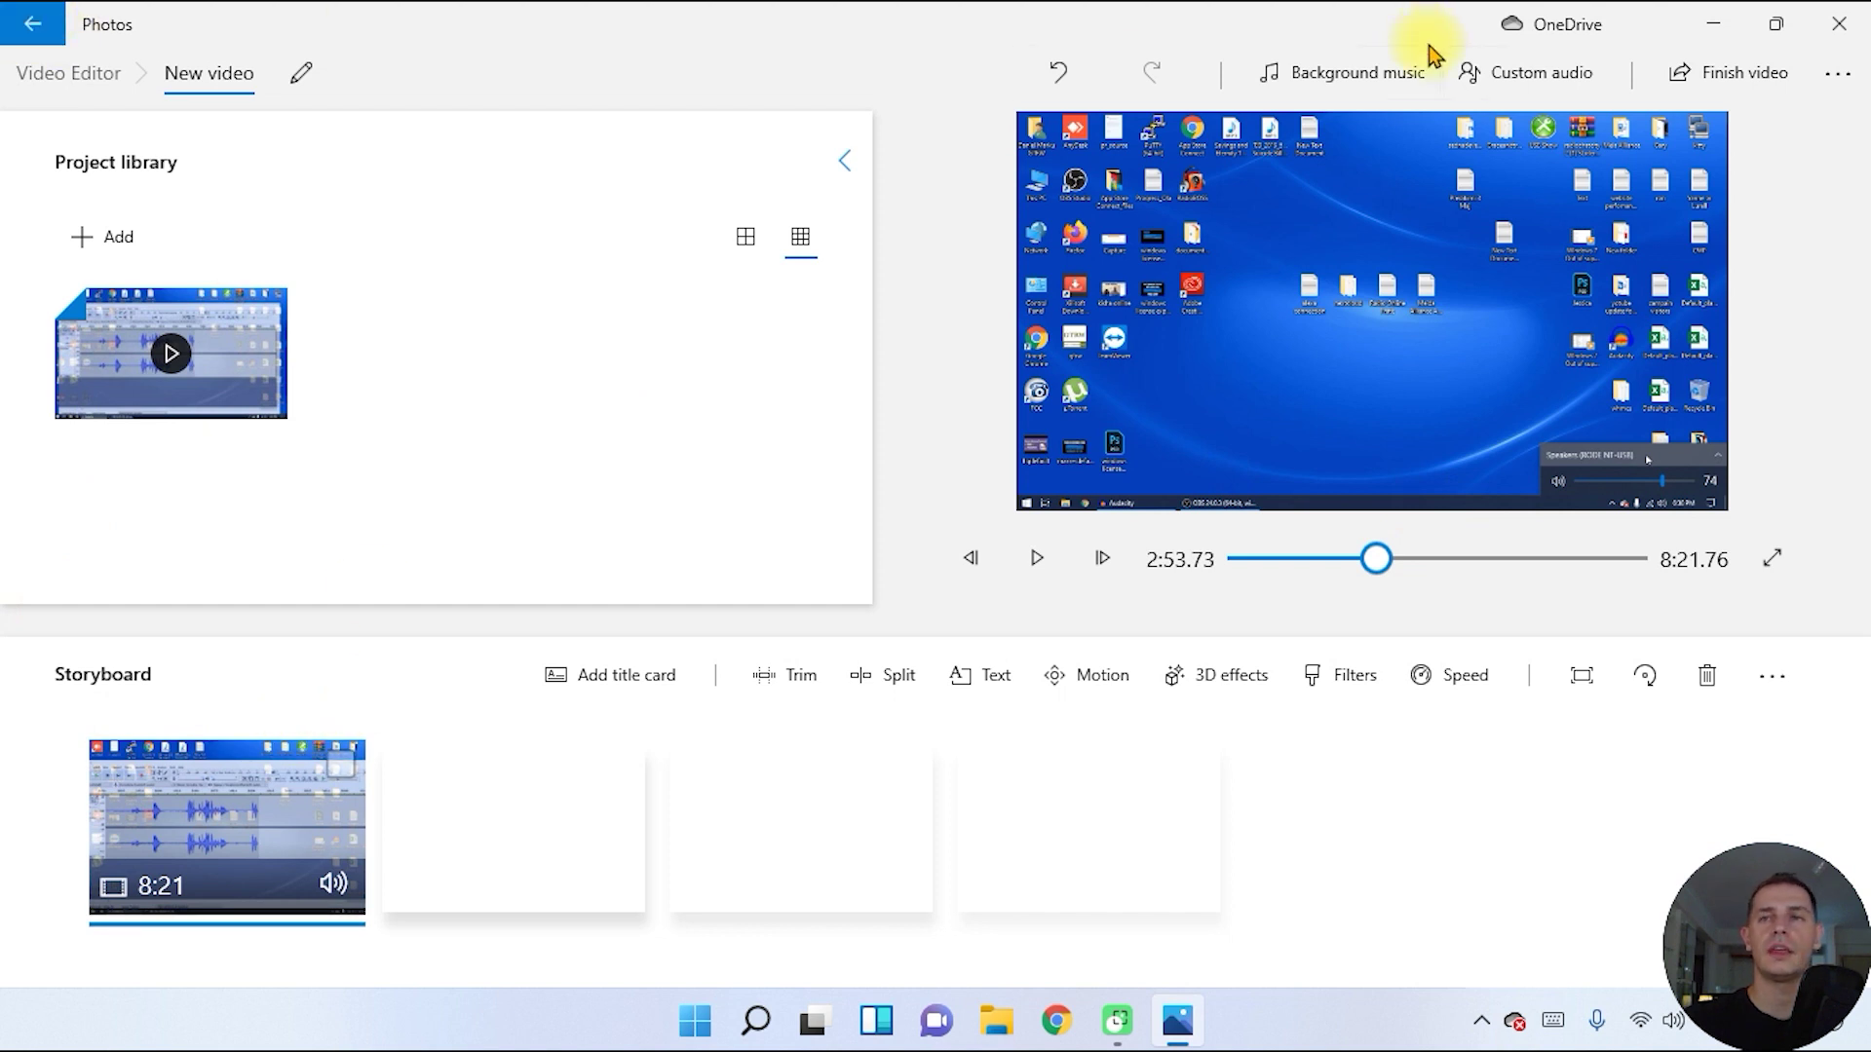
- View the project's additional options and close Video Editor
left_click(1838, 76)
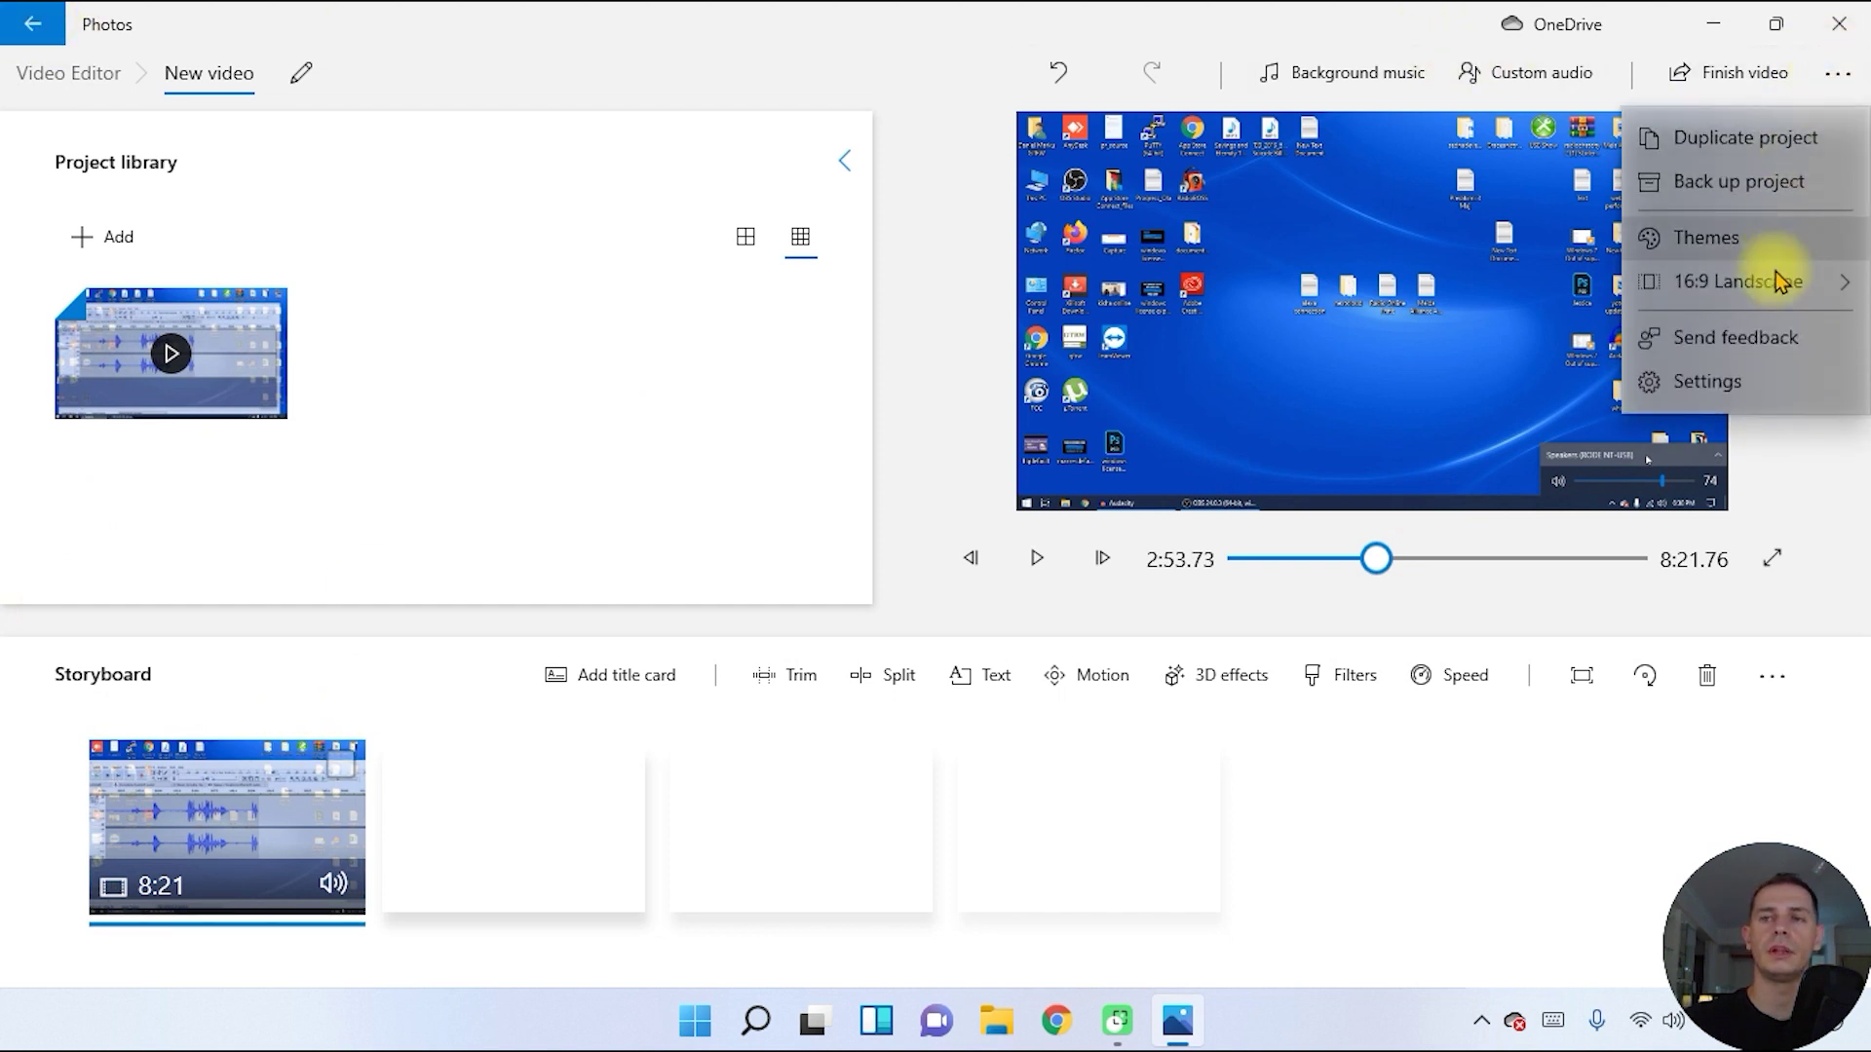
left_click(940, 21)
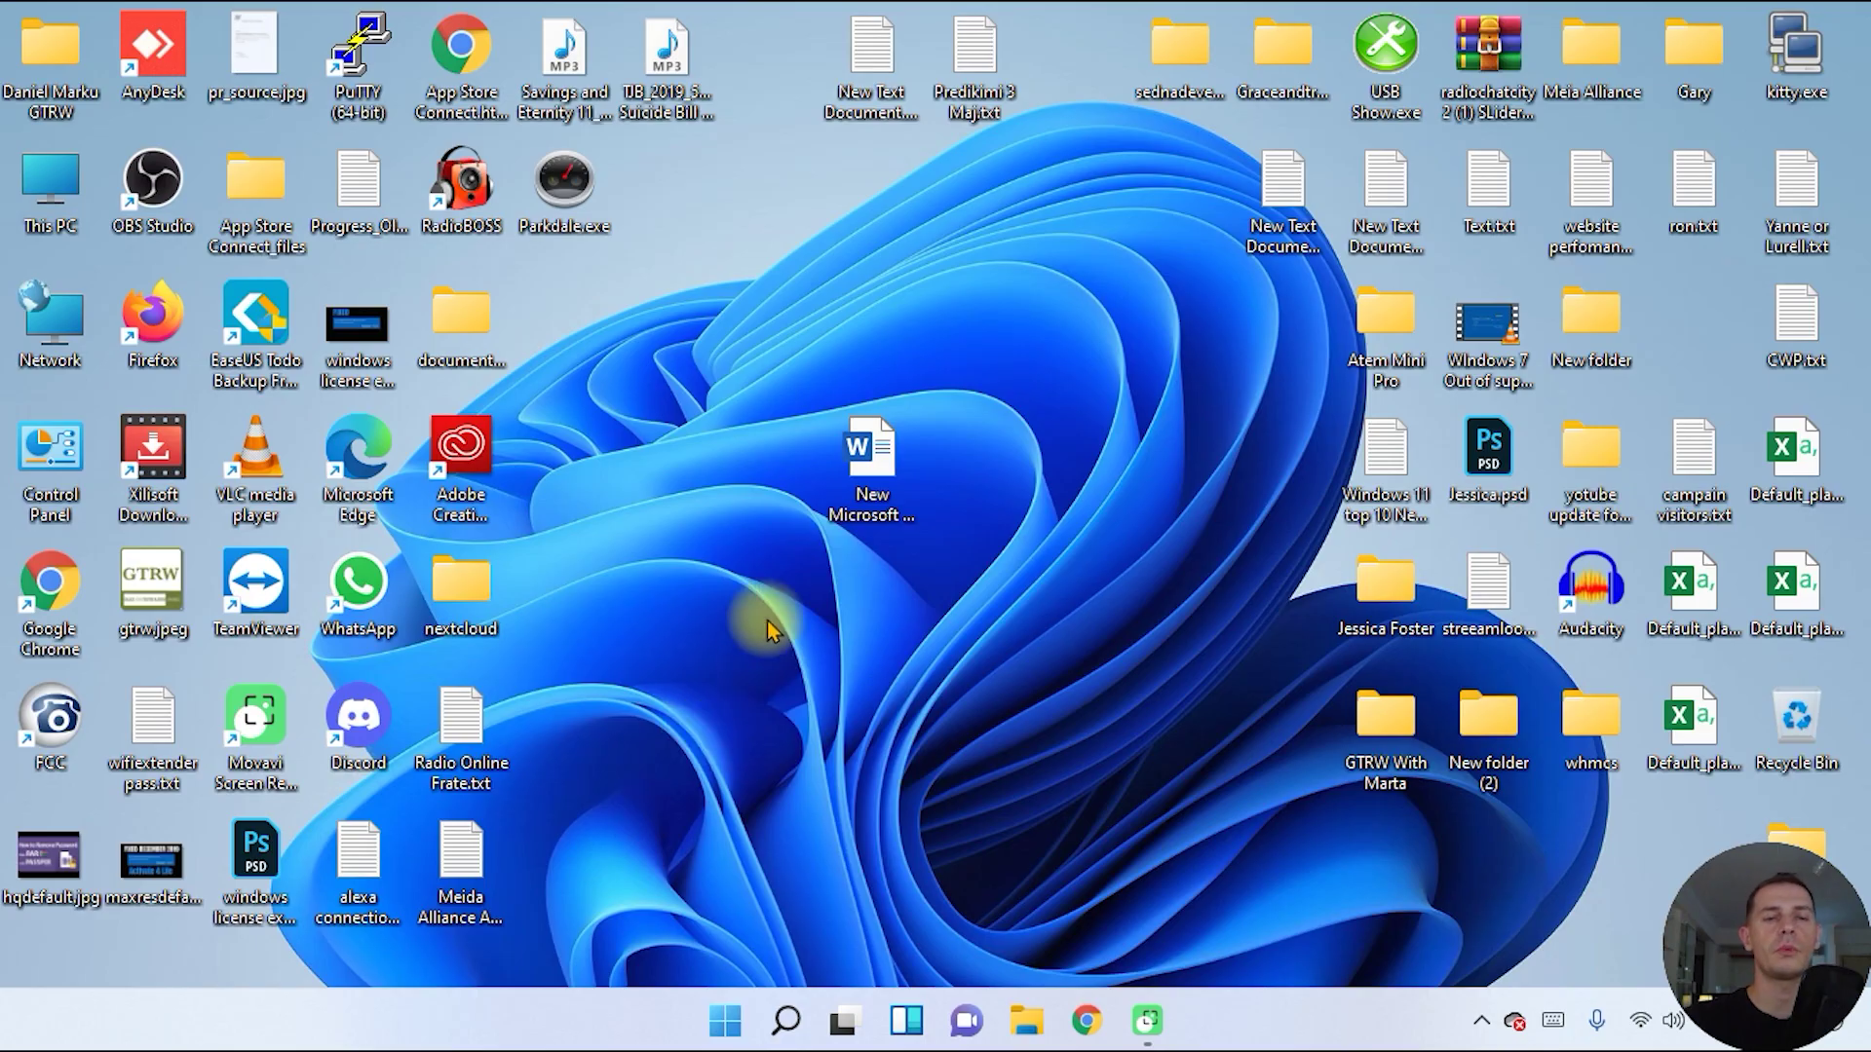
- Examine the desktop's new context menu and compare it with the classic one shown by its additional options
right_click(659, 470)
left_click(712, 783)
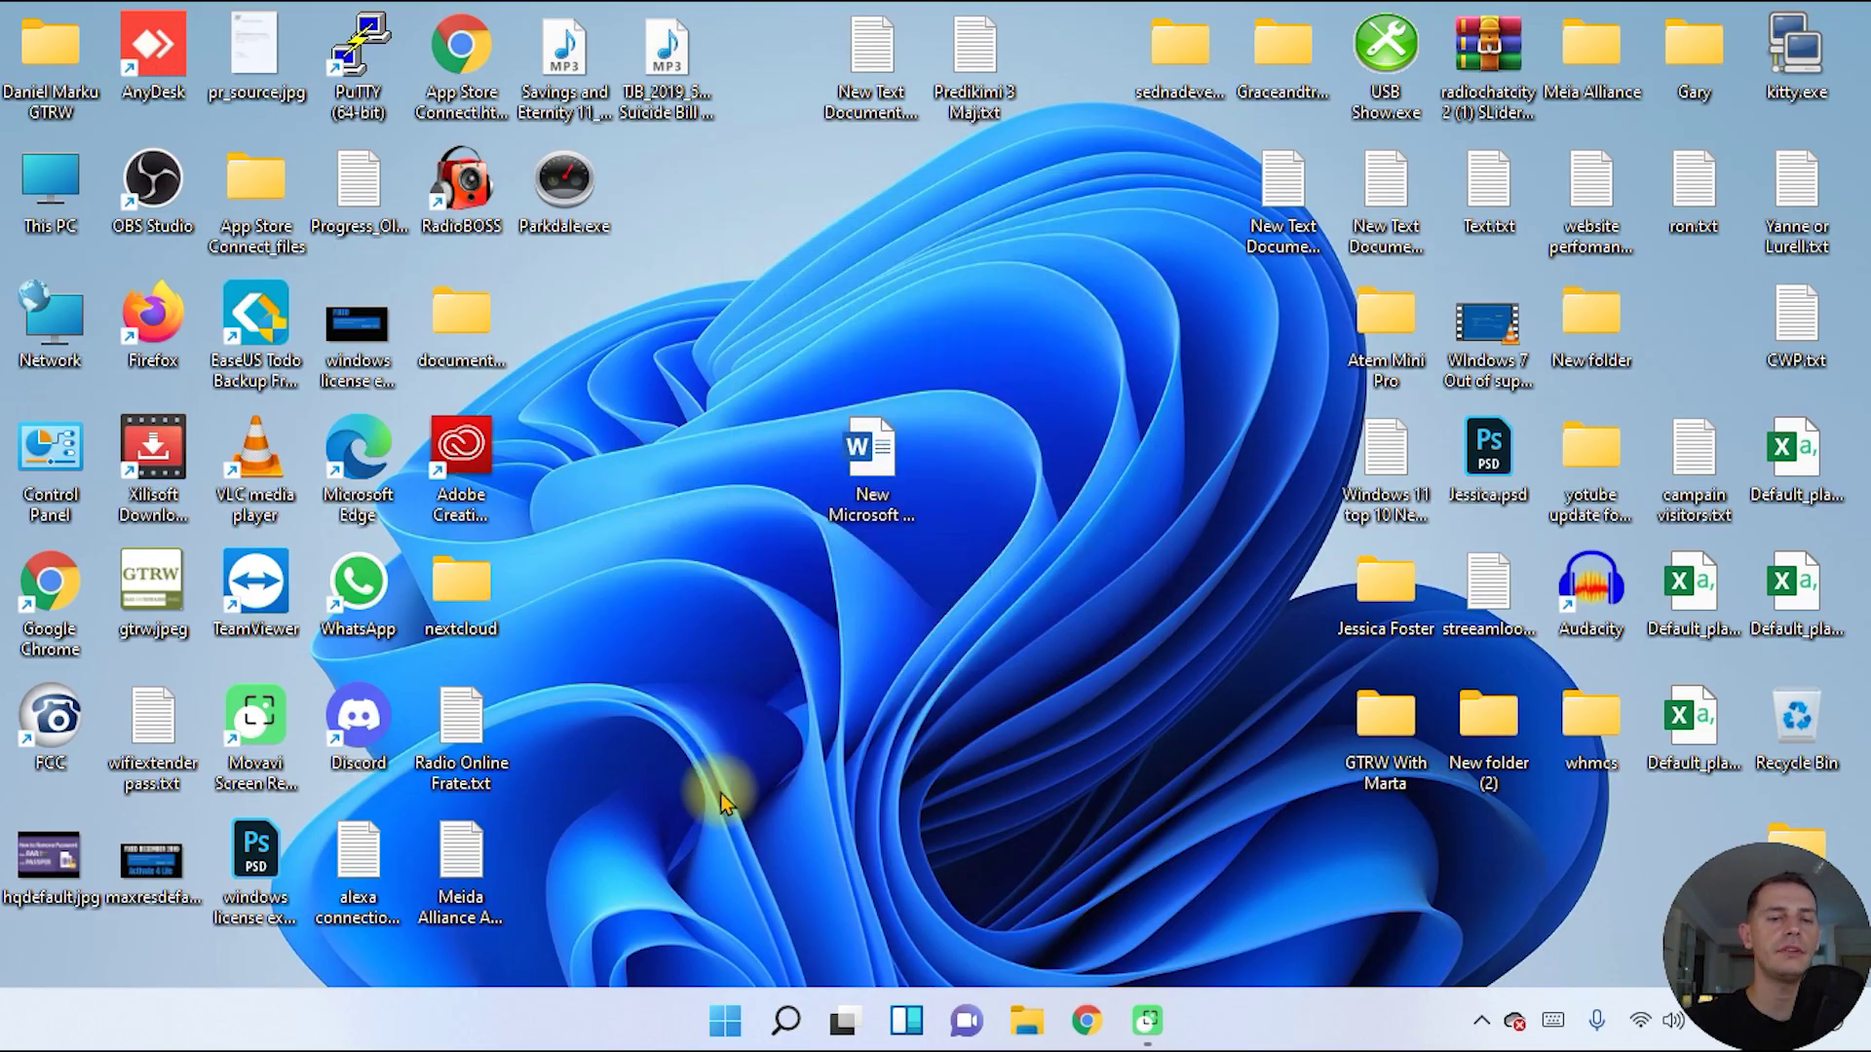
right_click(780, 189)
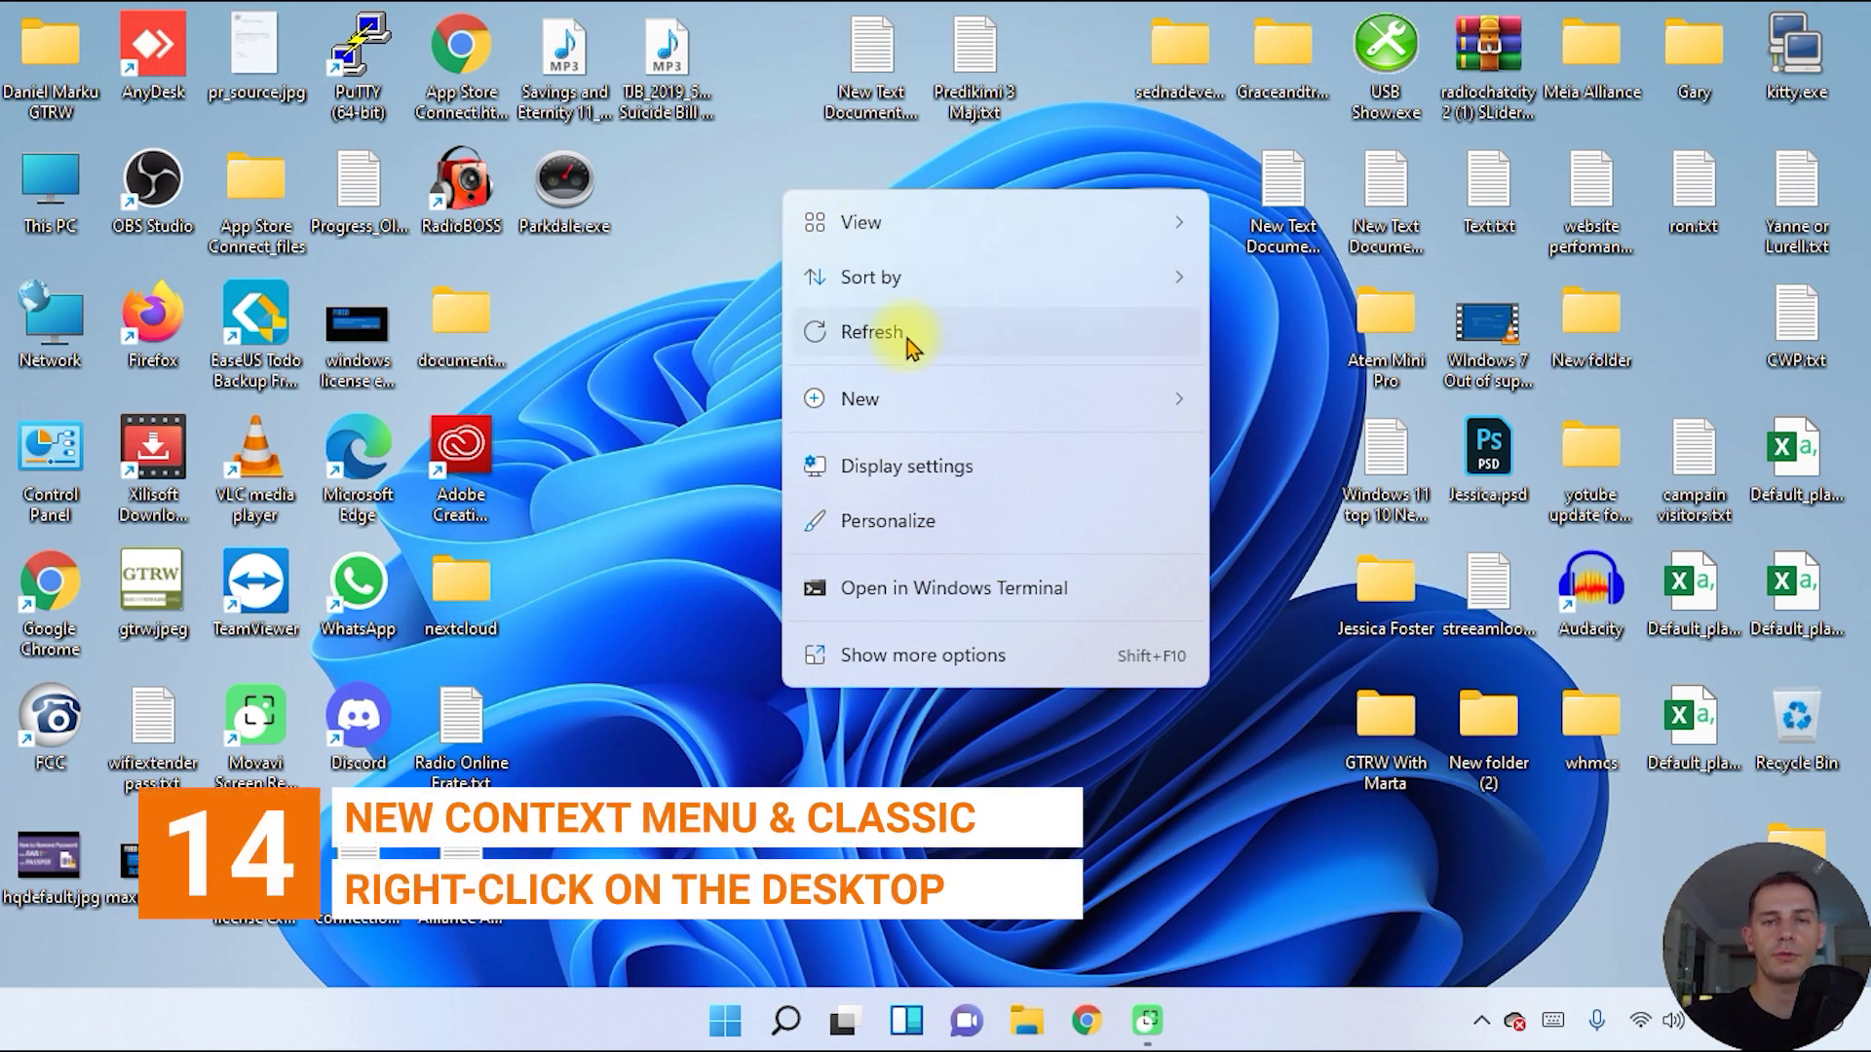
left_click(678, 366)
right_click(765, 241)
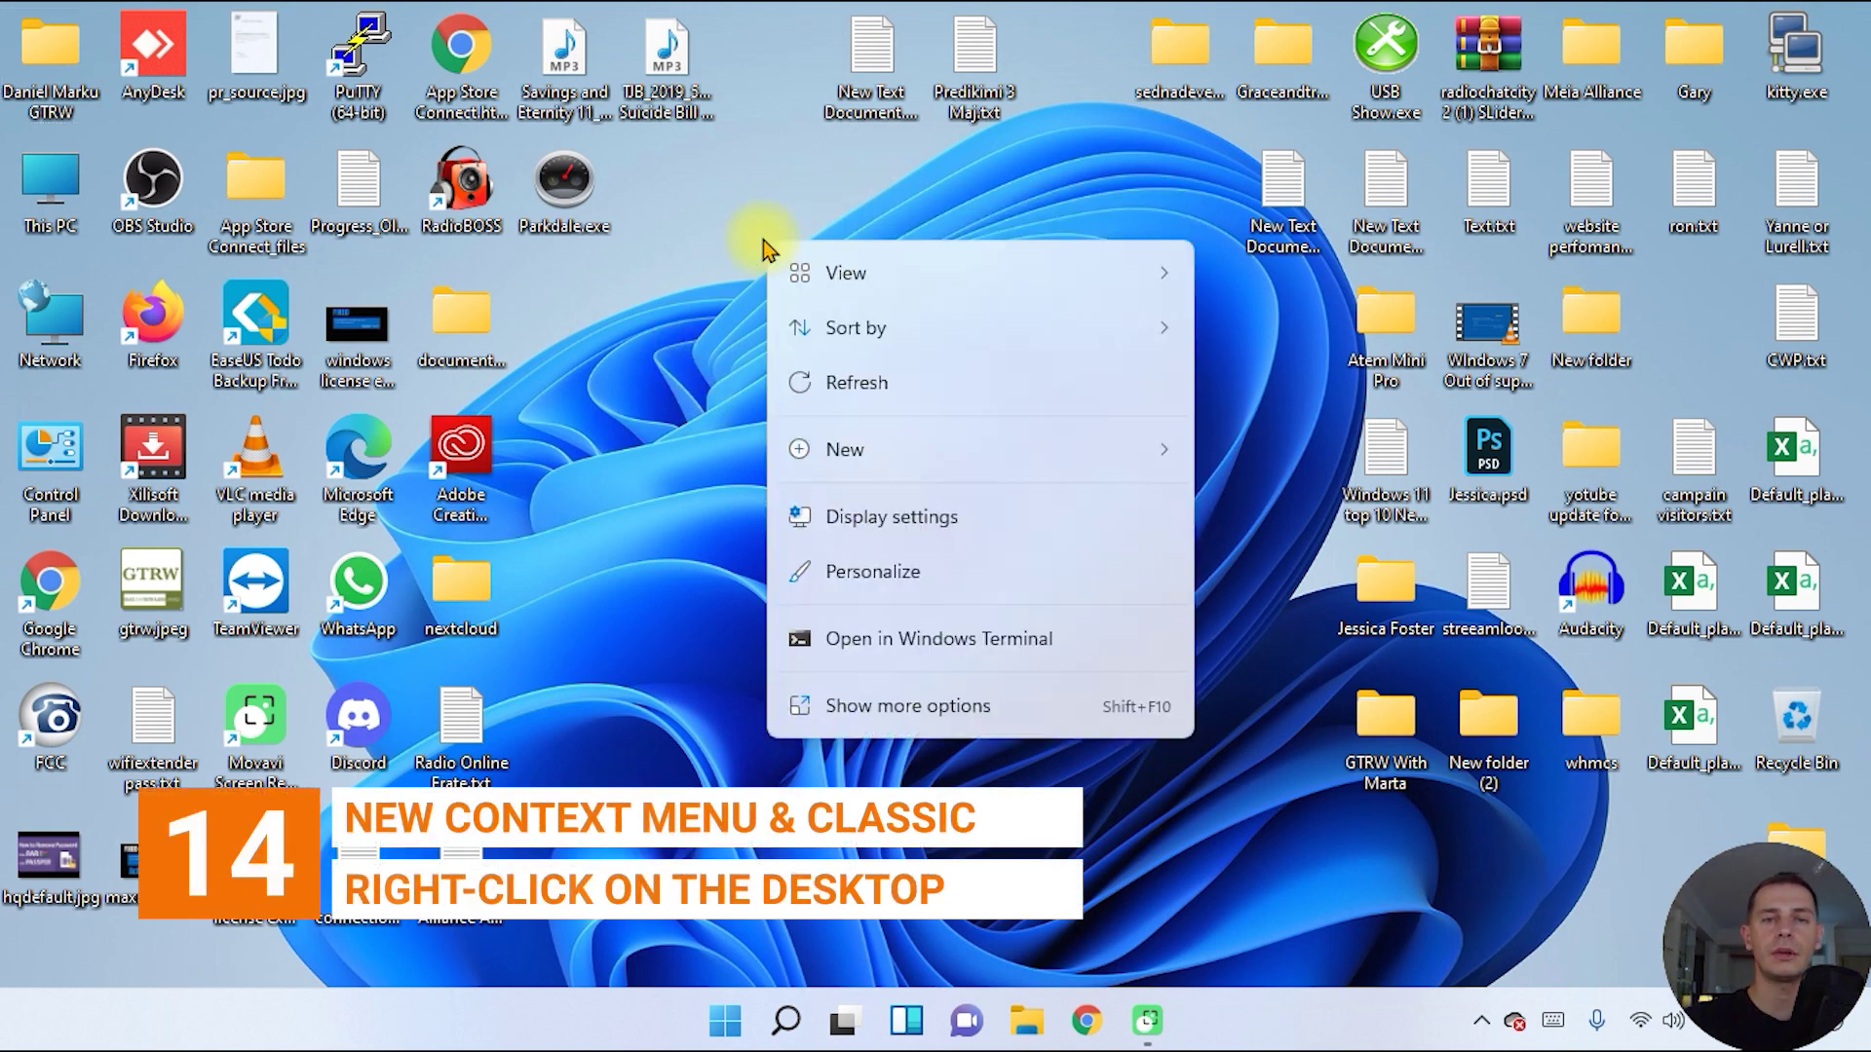
left_click(890, 712)
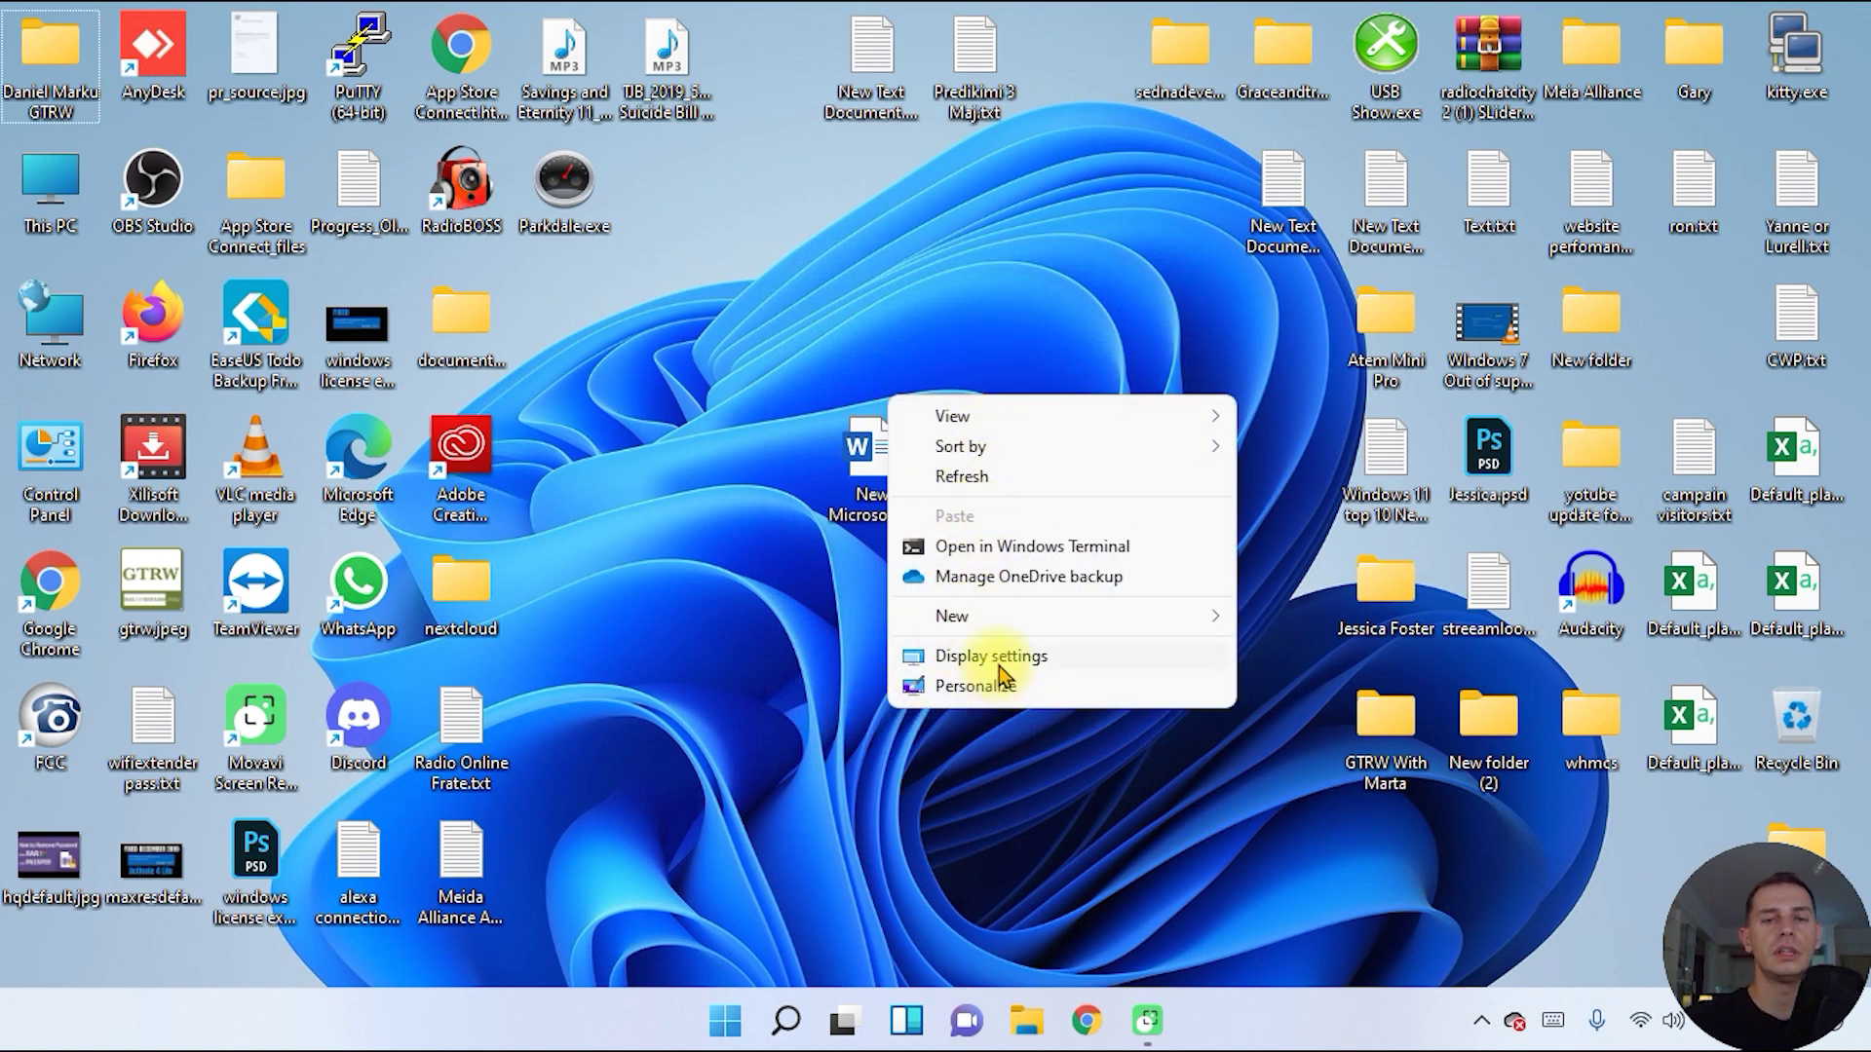
left_click(710, 208)
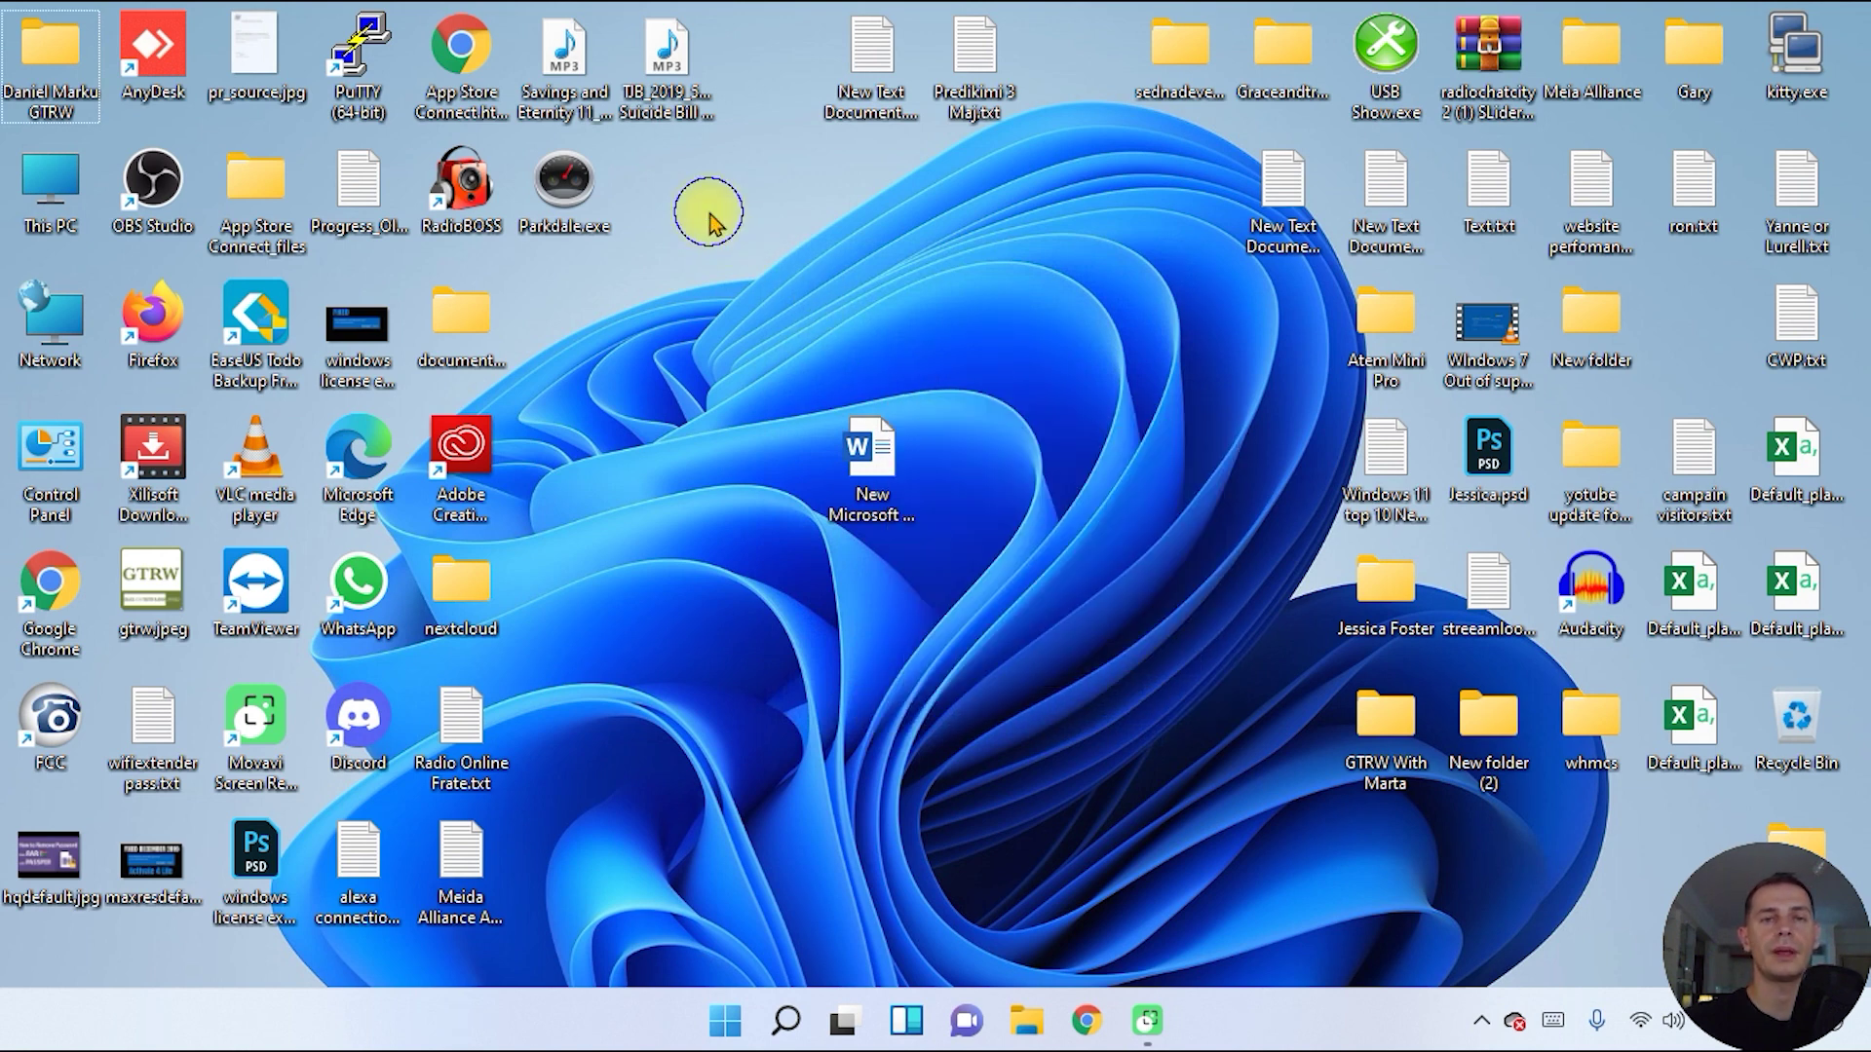
right_click(712, 210)
- Search Windows for tiktok, limit the results to apps and open the matching results in Microsoft Store
key("super+s")
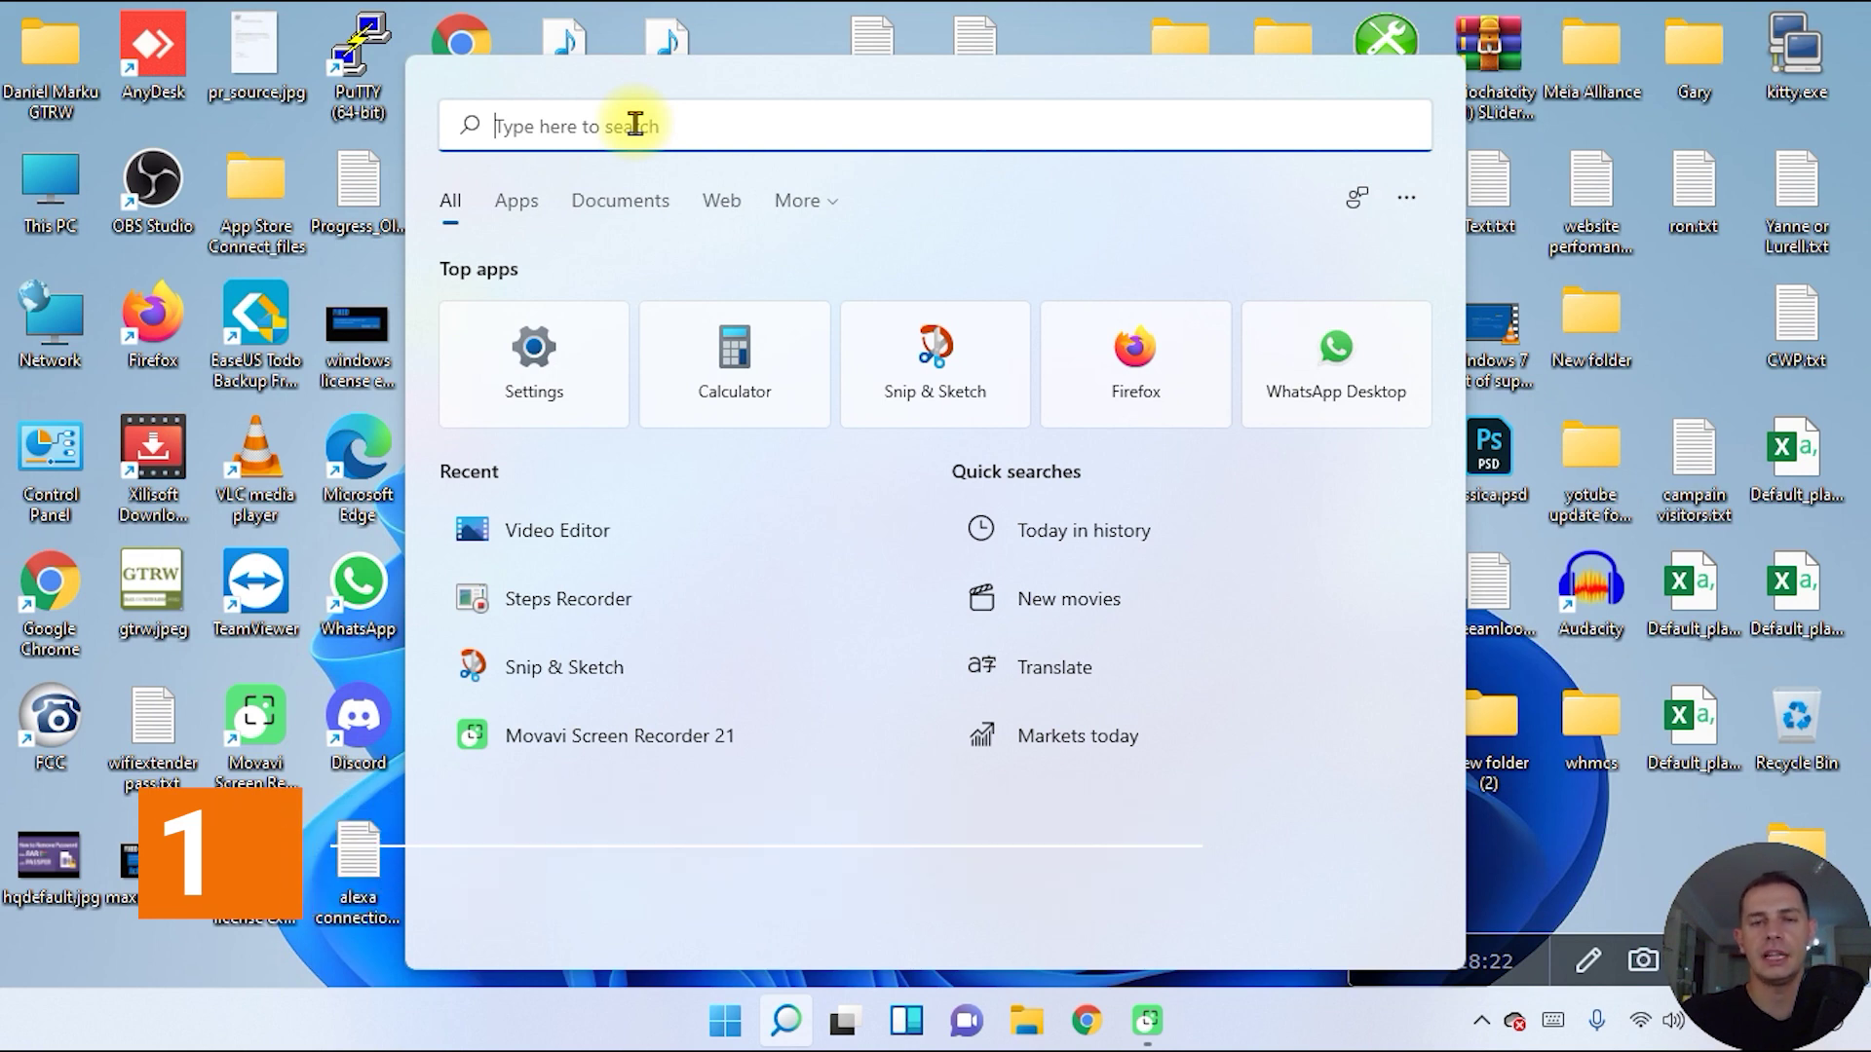
type("tiktok")
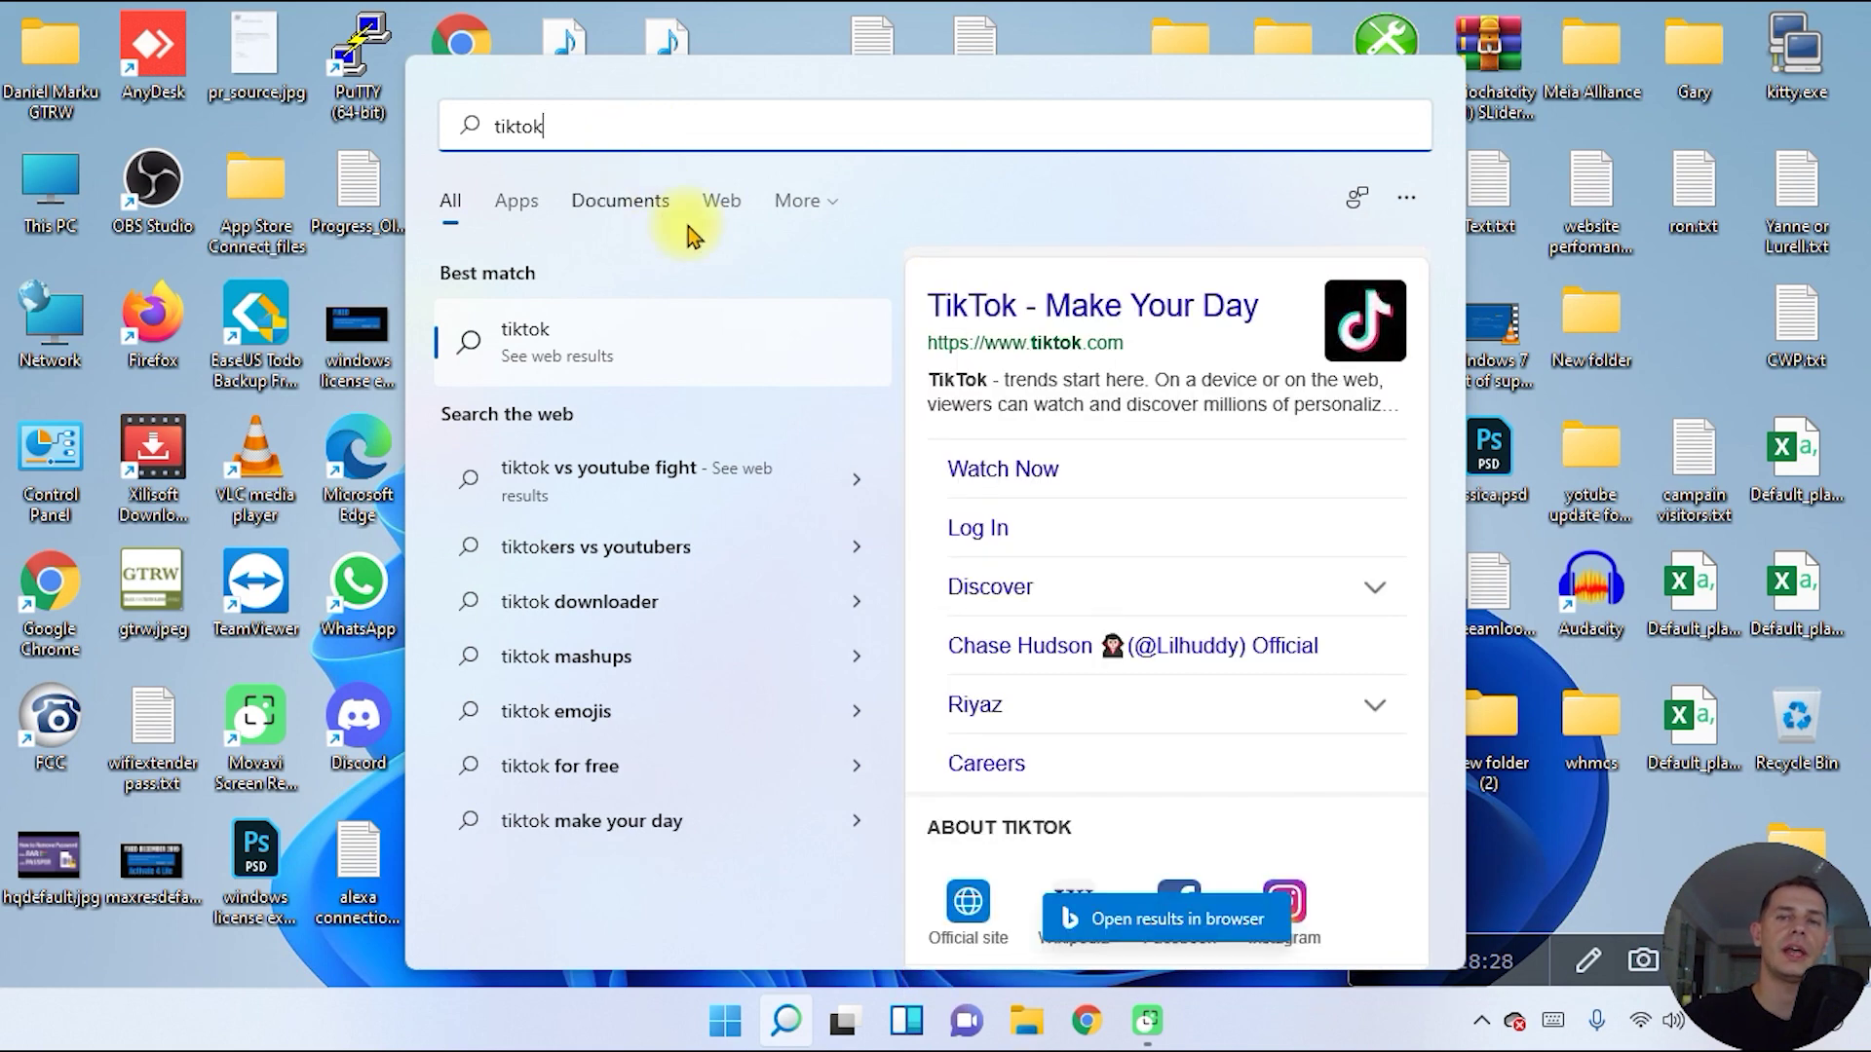
left_click(514, 201)
left_click(531, 355)
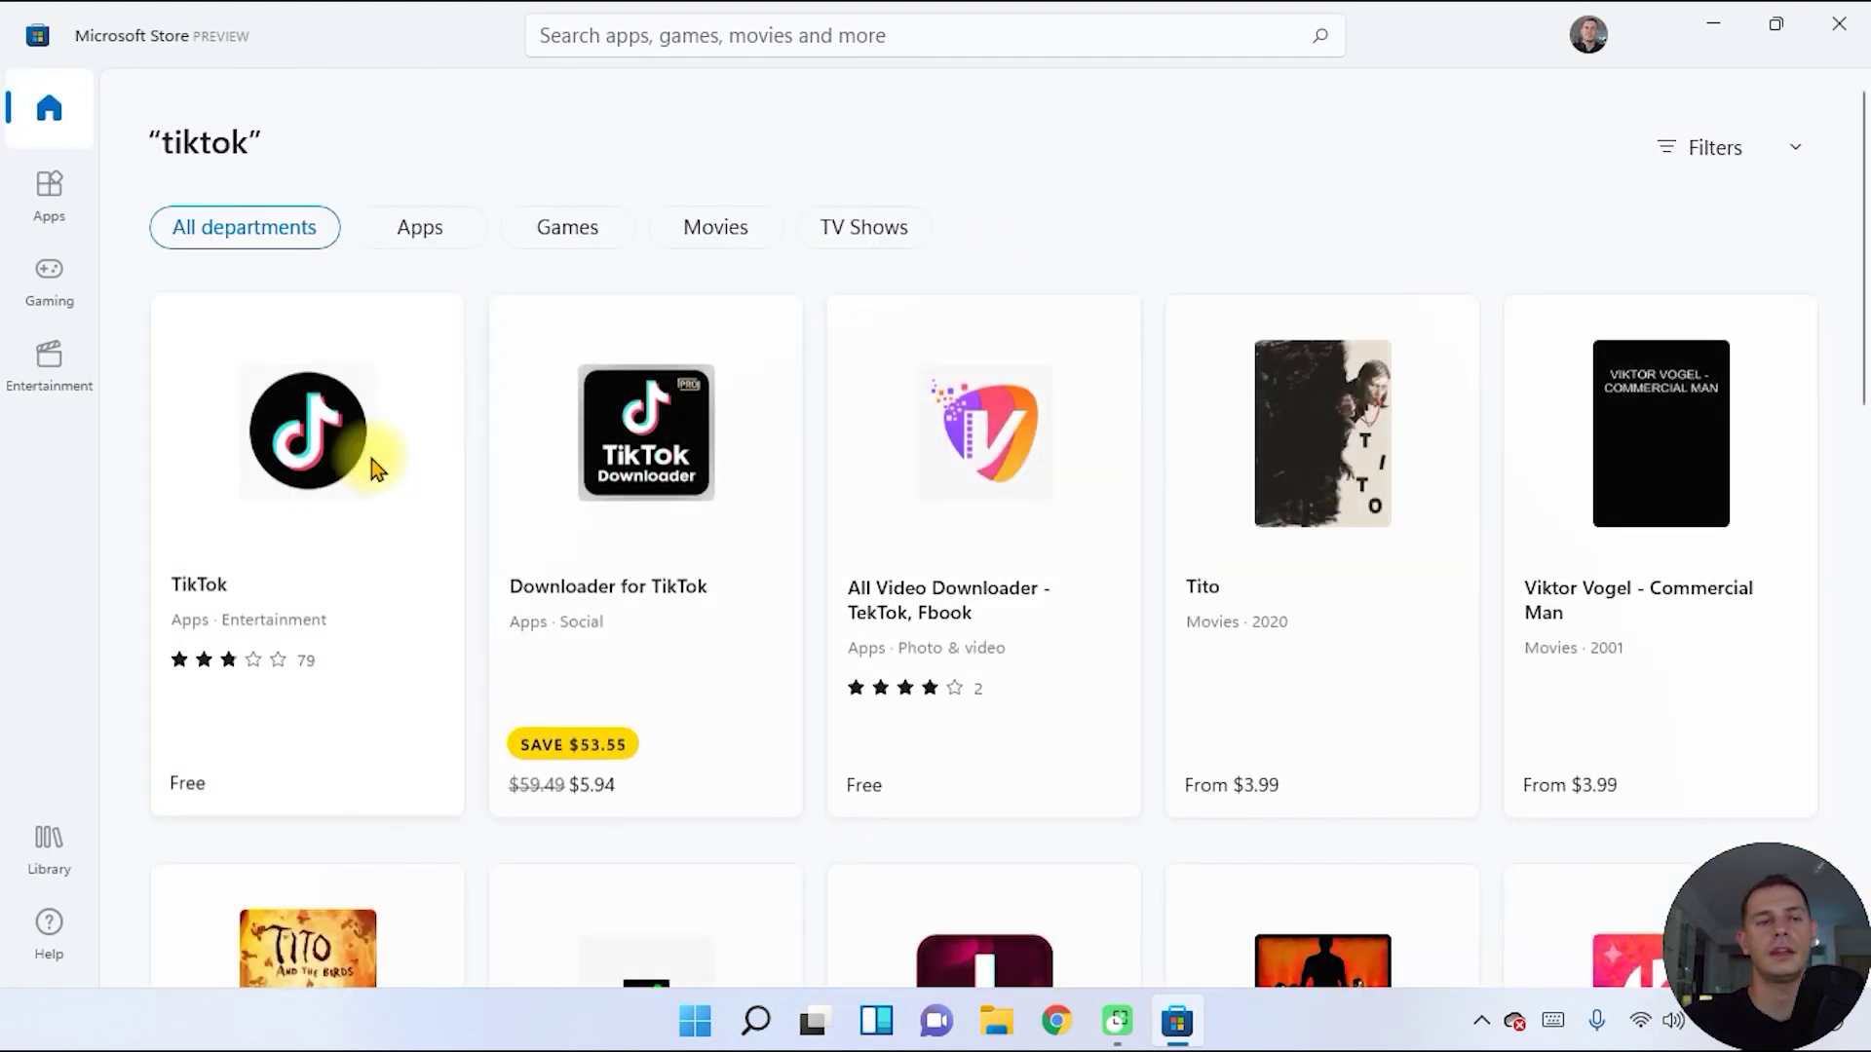
- Install the free TikTok app from its Microsoft Store page and launch it
left_click(375, 467)
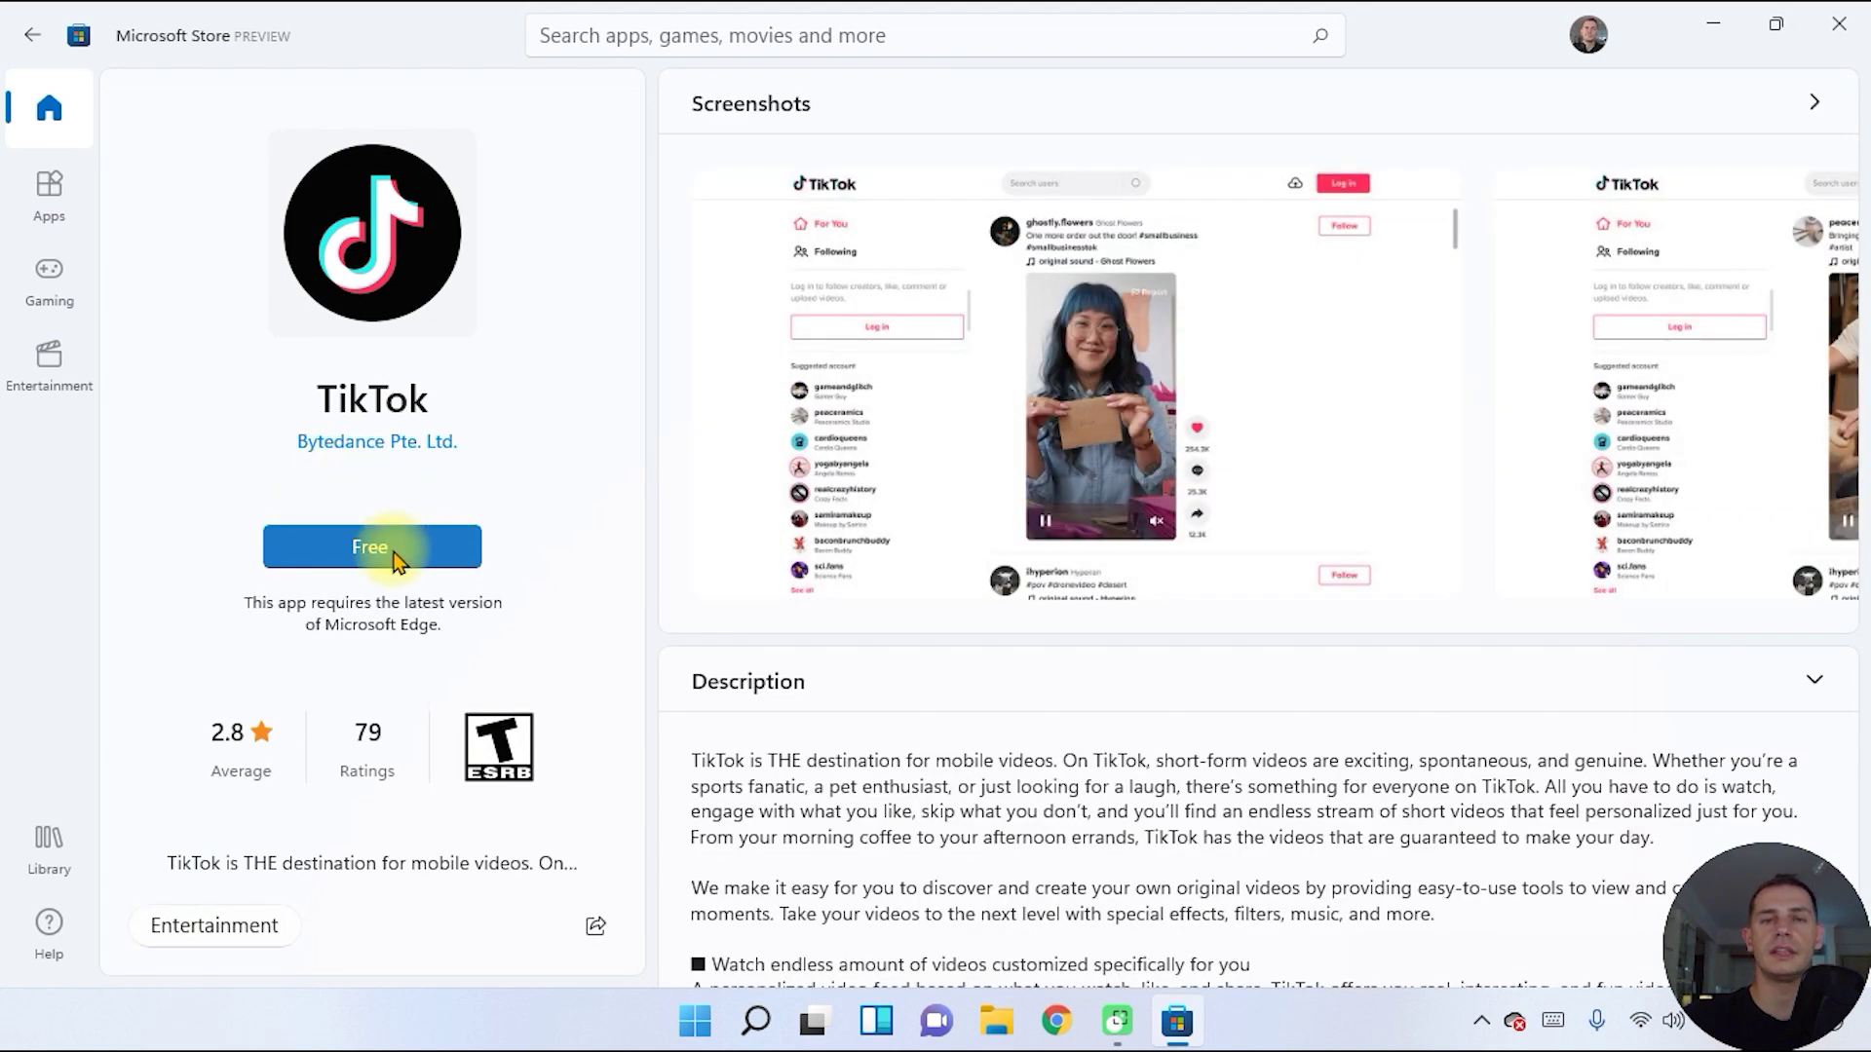
left_click(396, 557)
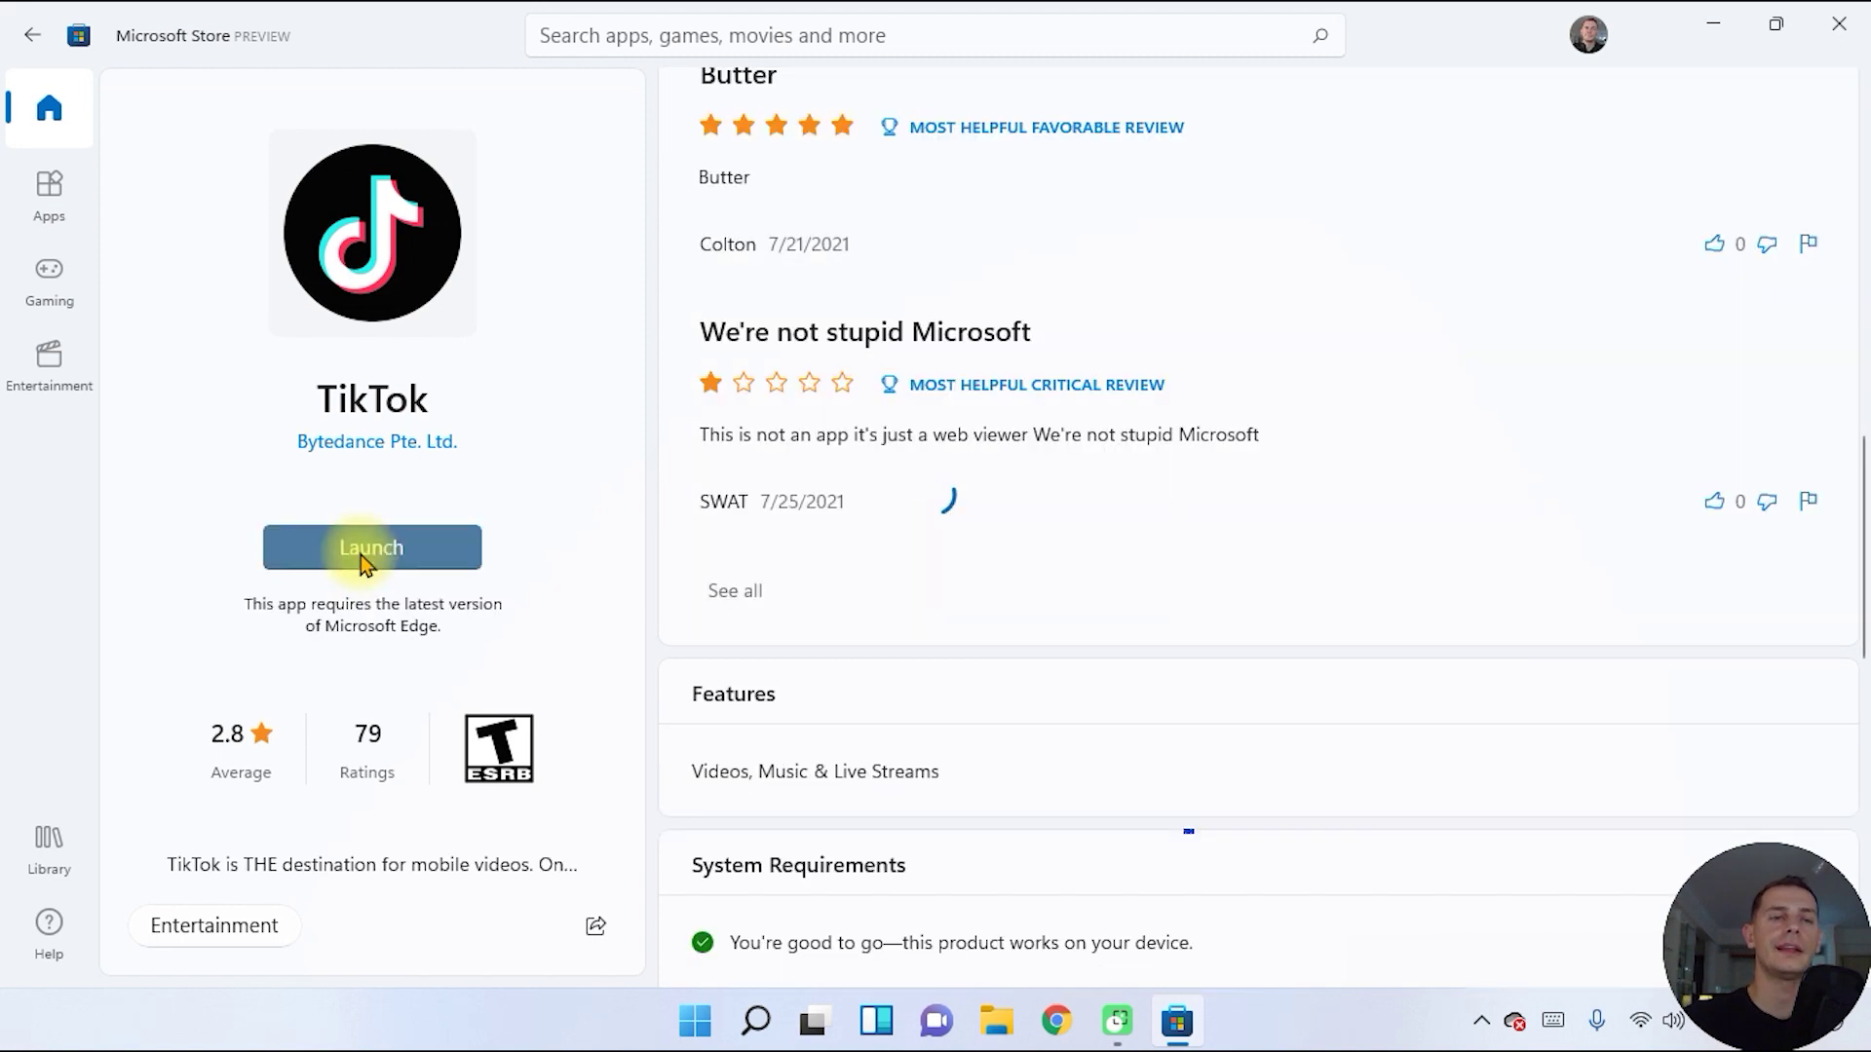
left_click(360, 553)
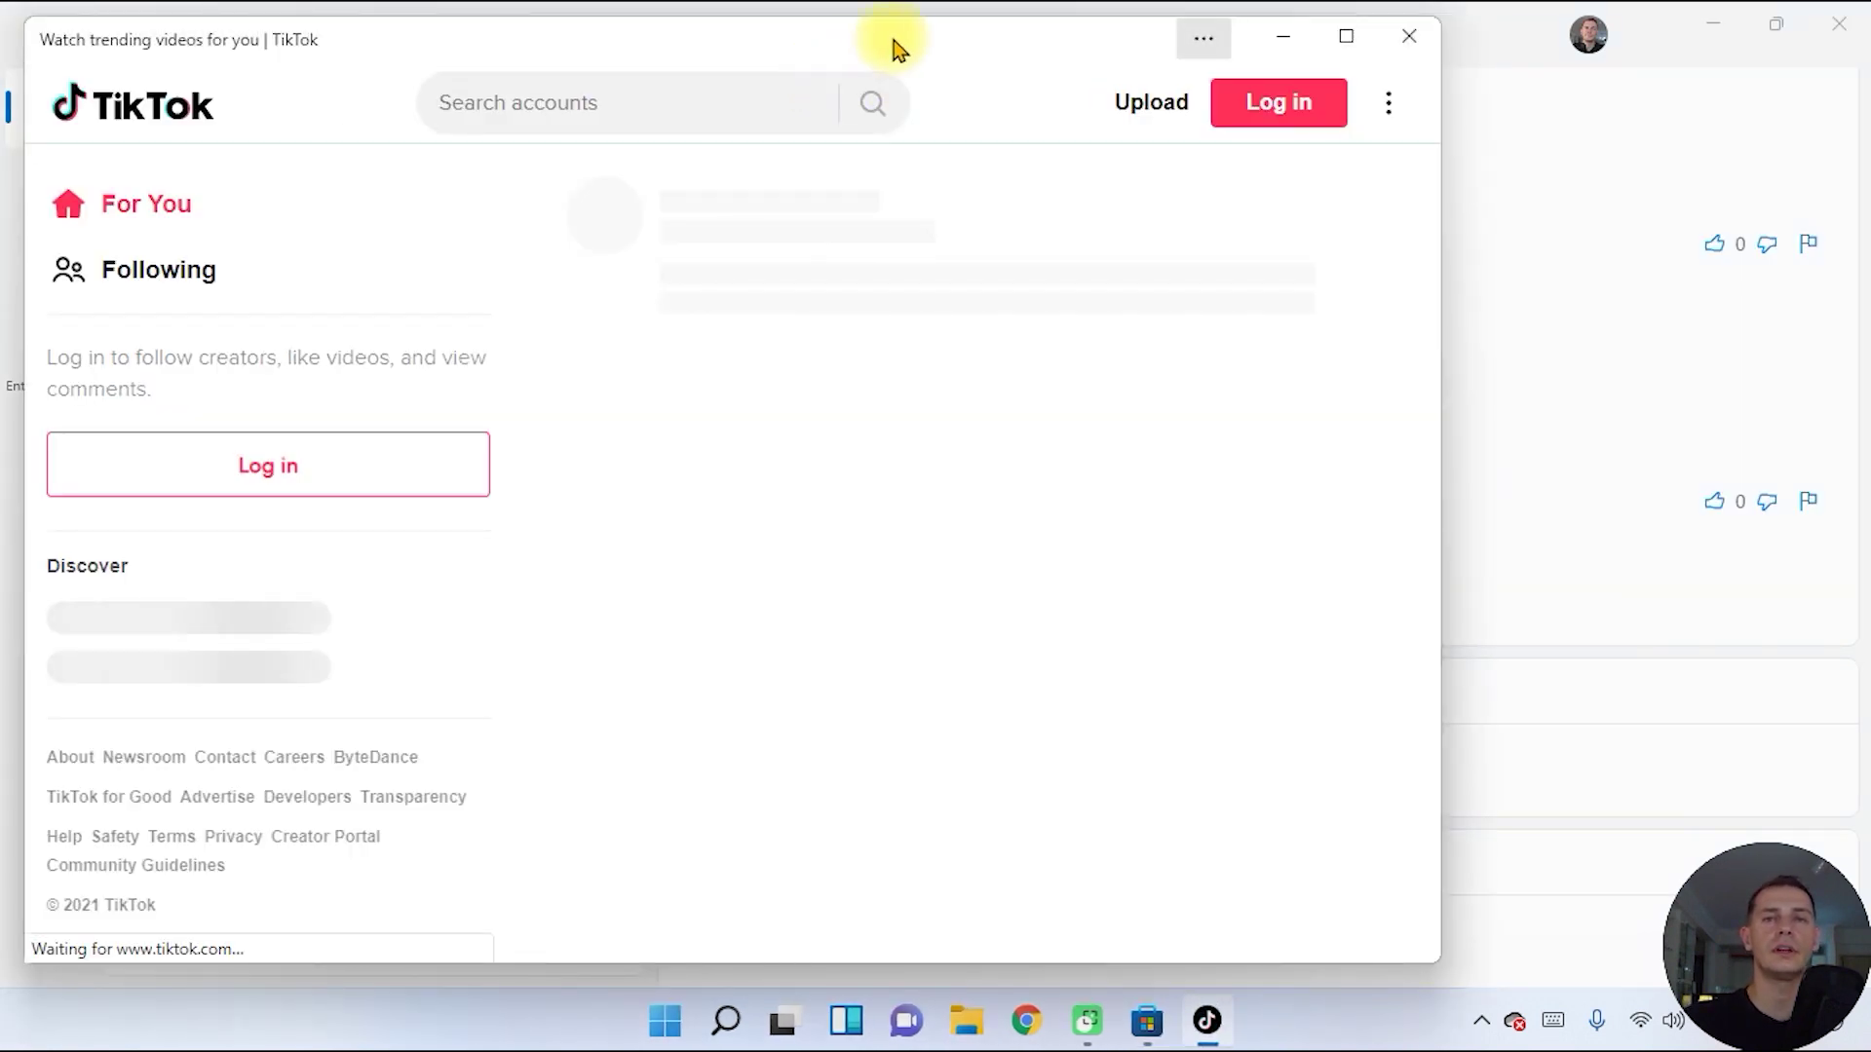
- Move the TikTok window closer to the middle of the desktop and make it narrower
left_click_drag(894, 48, 1041, 42)
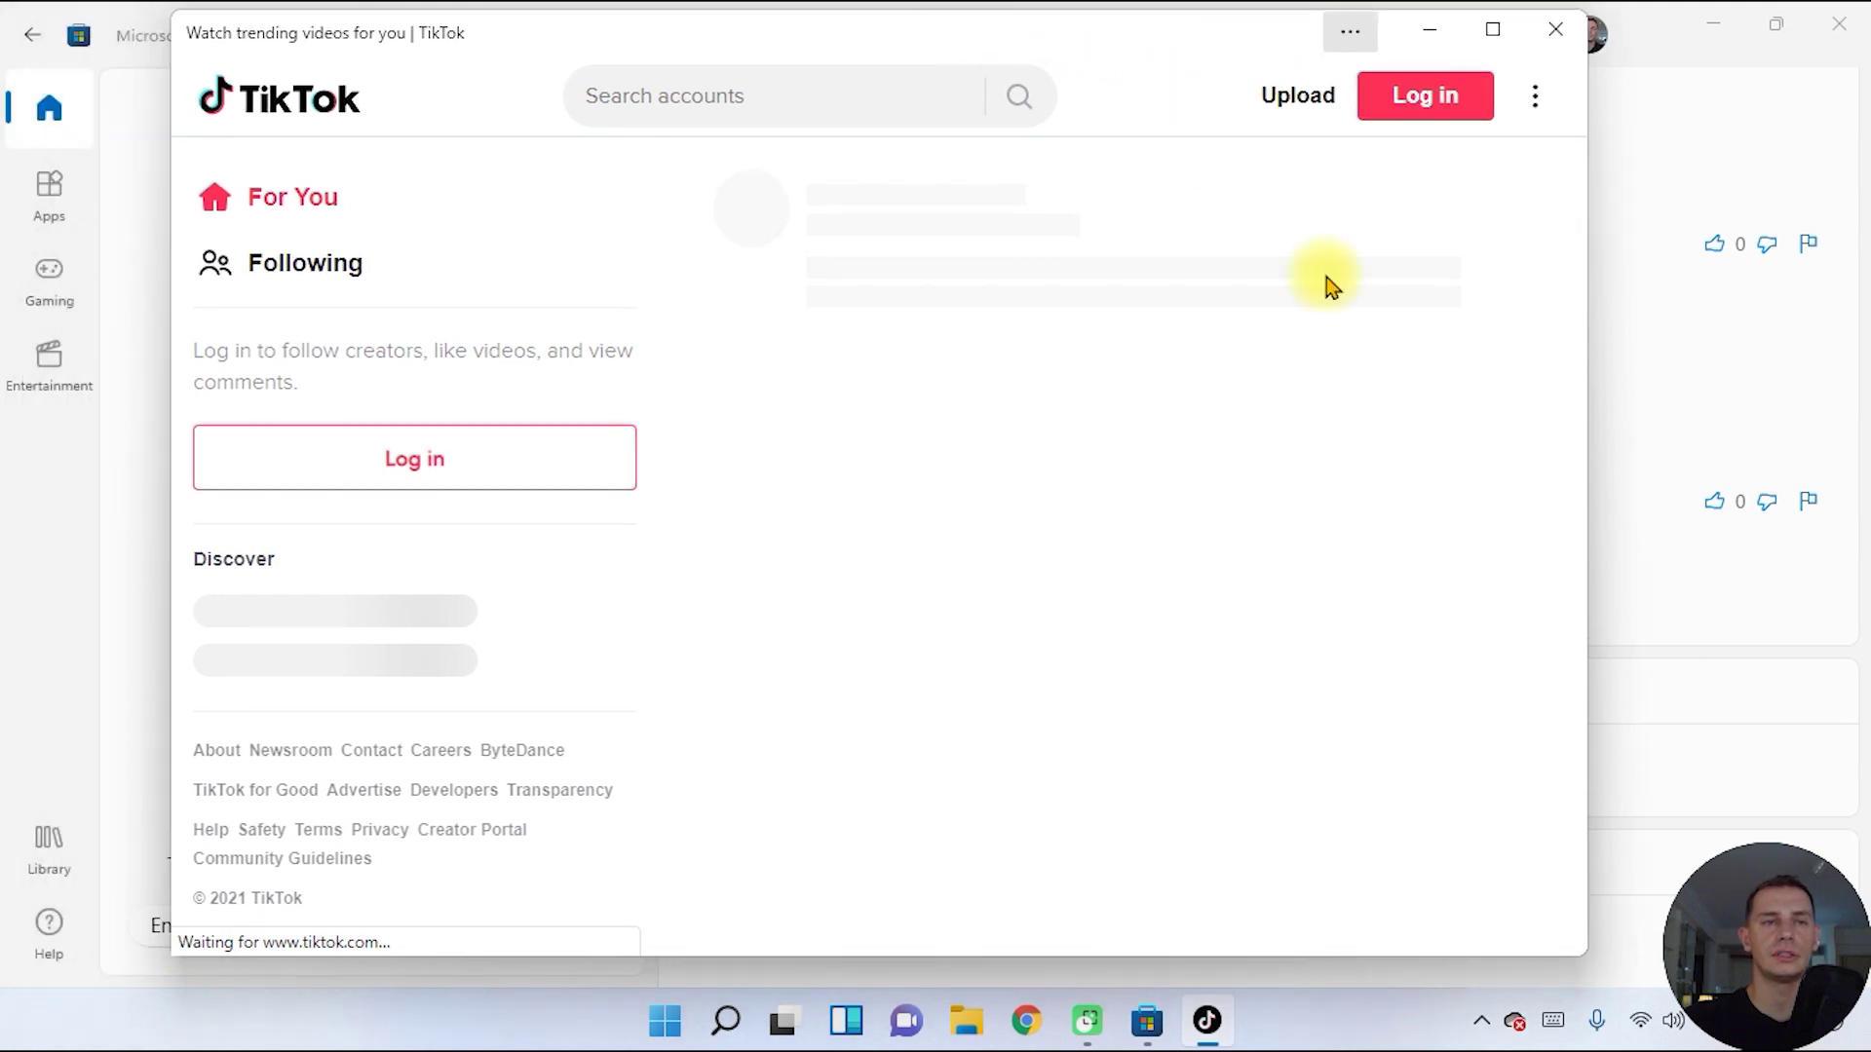
left_click_drag(1595, 365, 1283, 283)
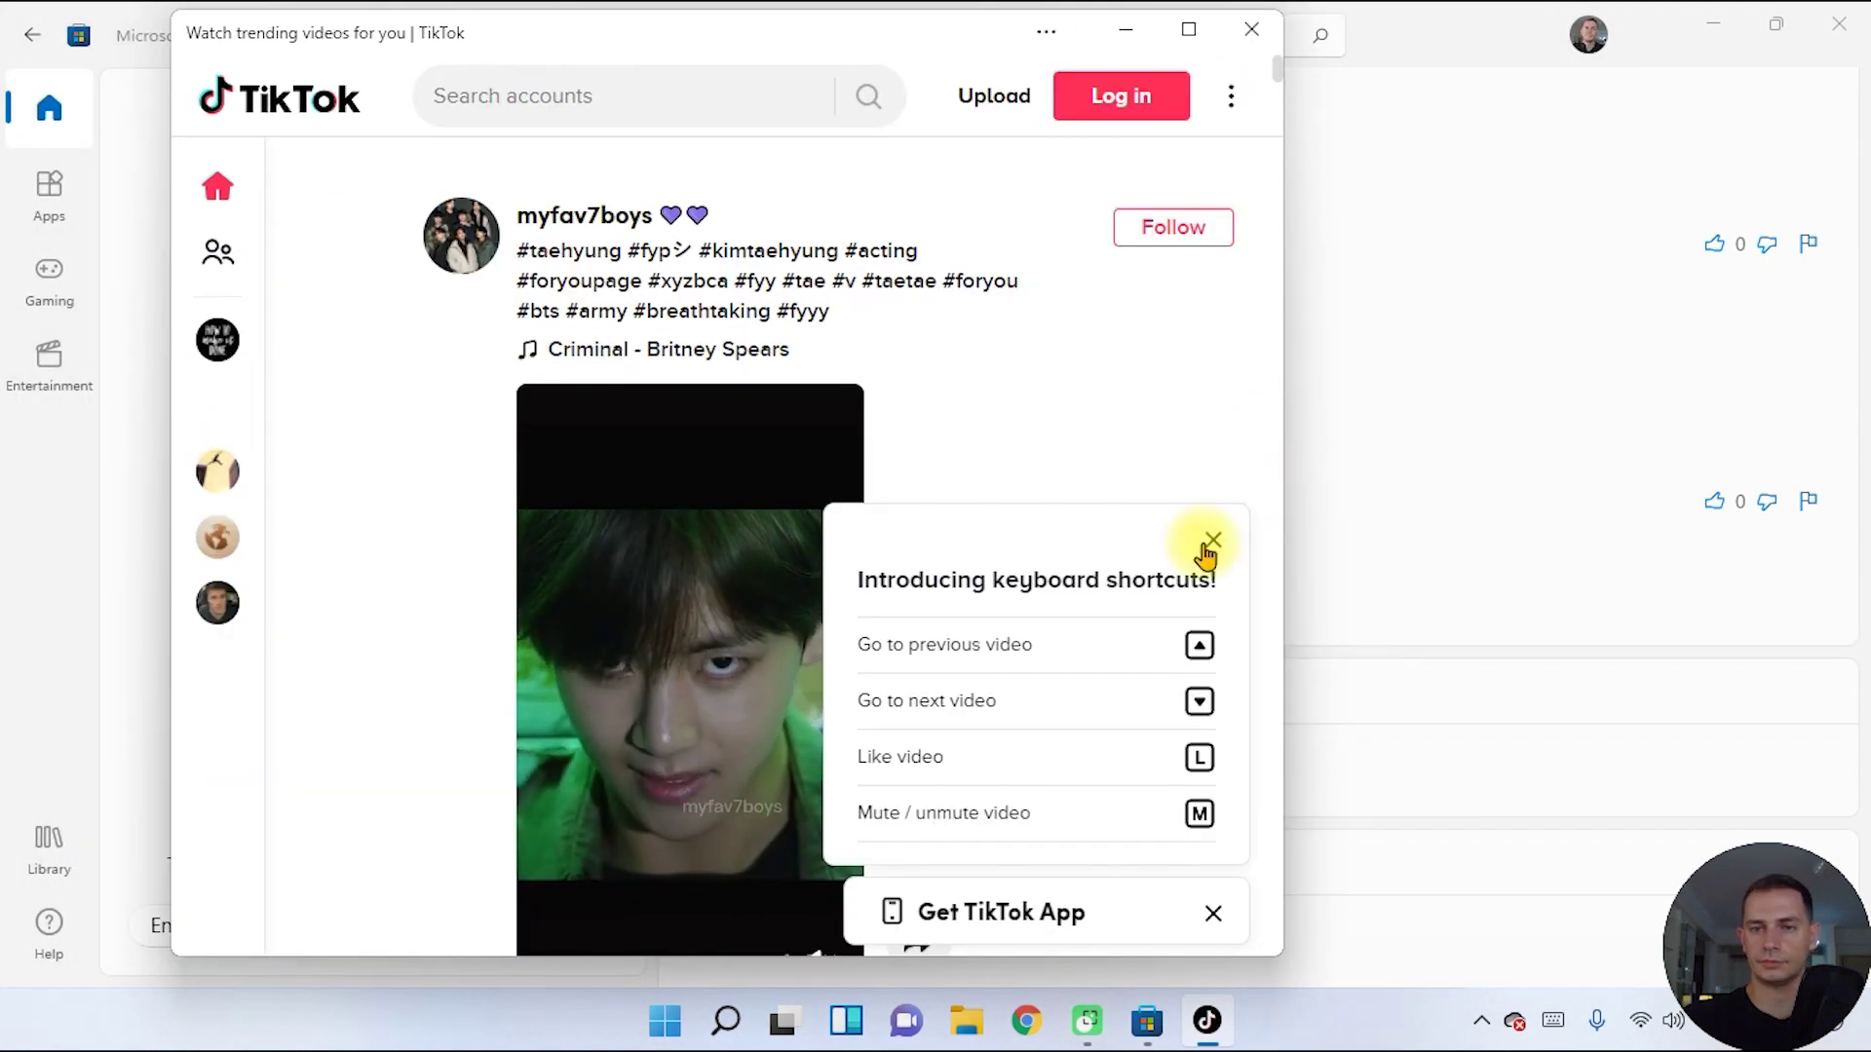
- Dismiss TikTok's keyboard shortcuts notice and browse the videos in the For You feed
left_click(1208, 538)
scroll(708, 497, "down", 2)
scroll(708, 497, "down", 10)
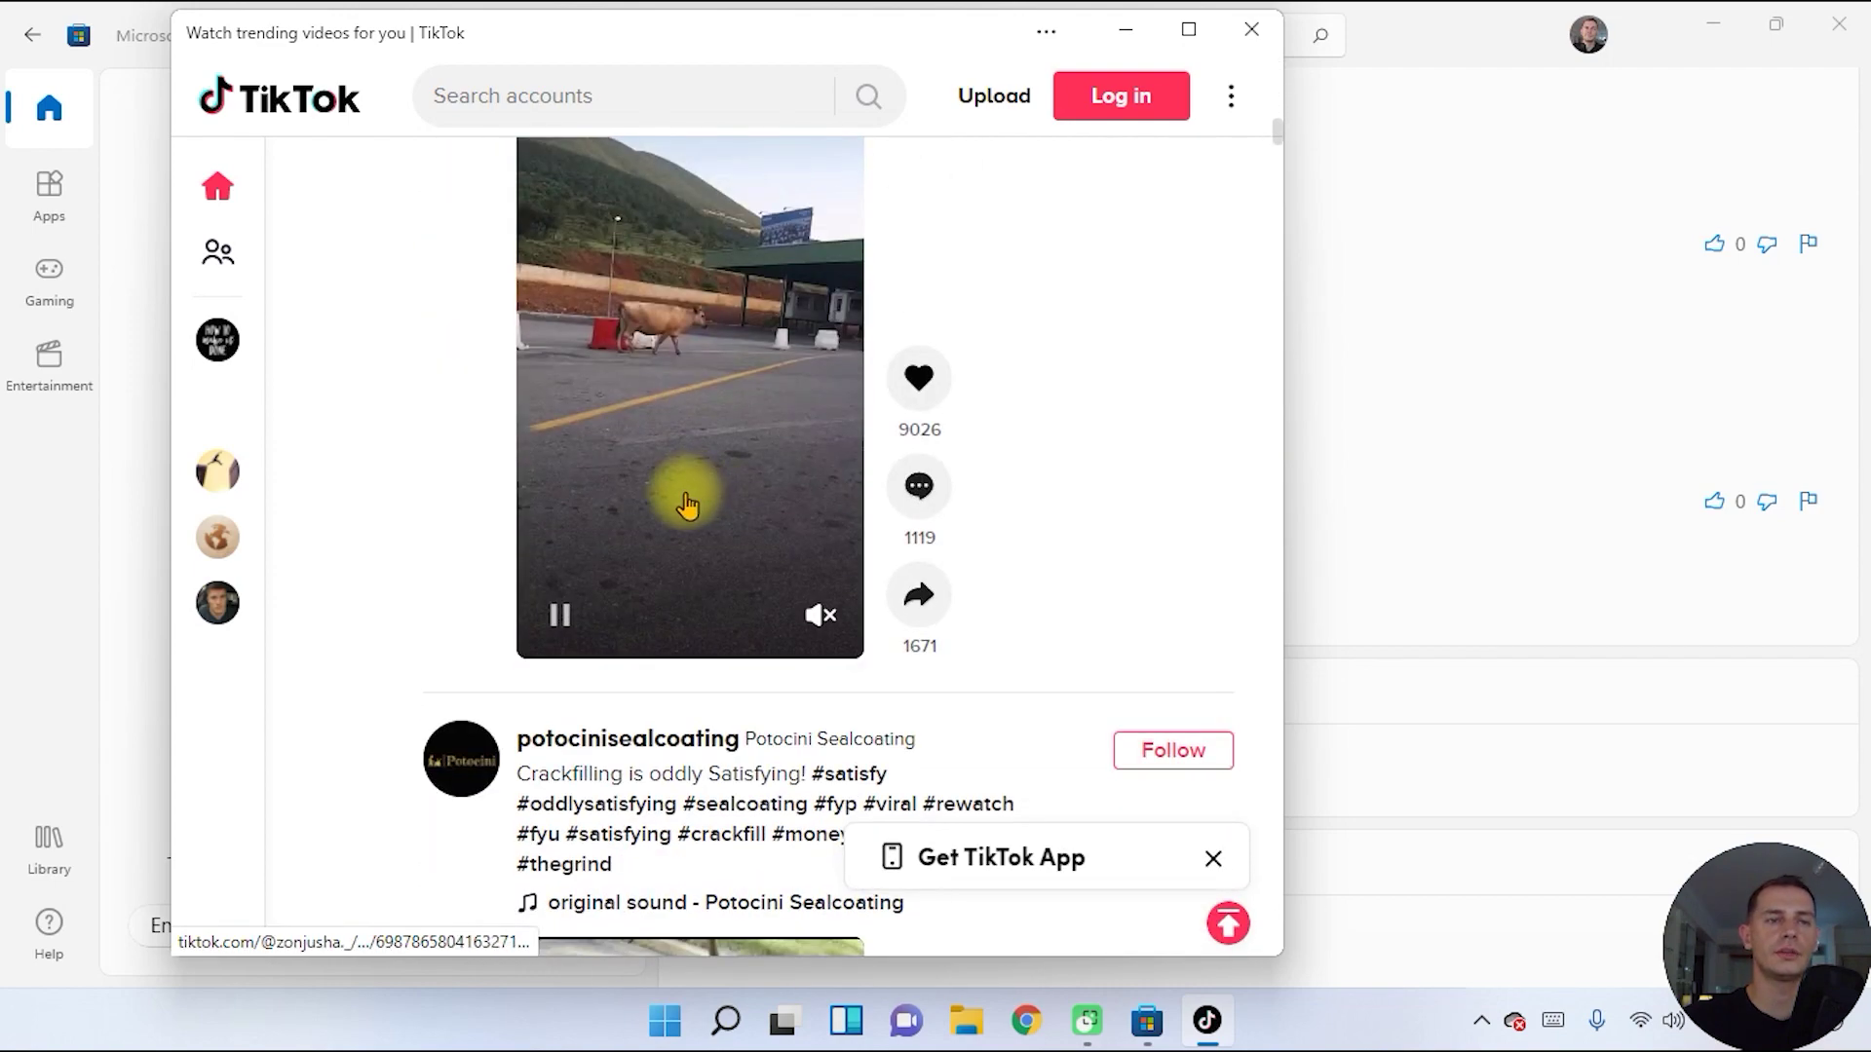
scroll(687, 505, "down", 10)
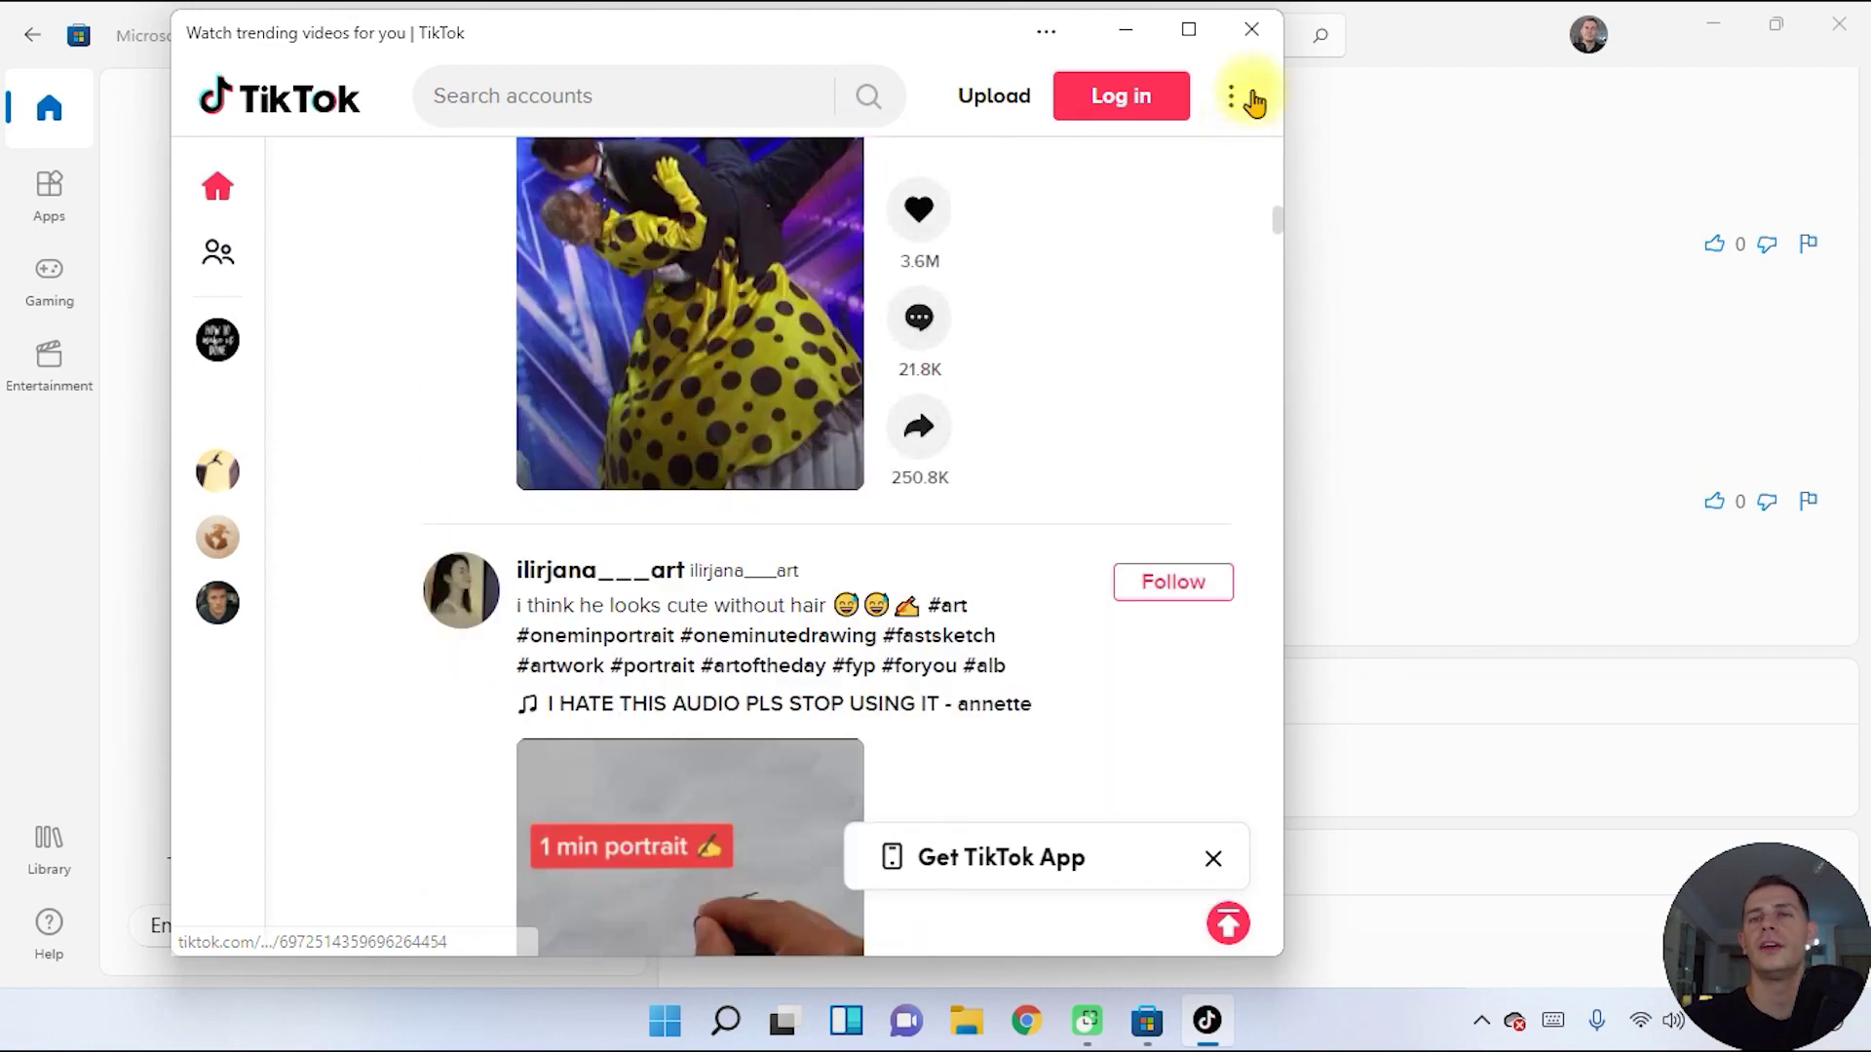
scroll(672, 602, "down", 1)
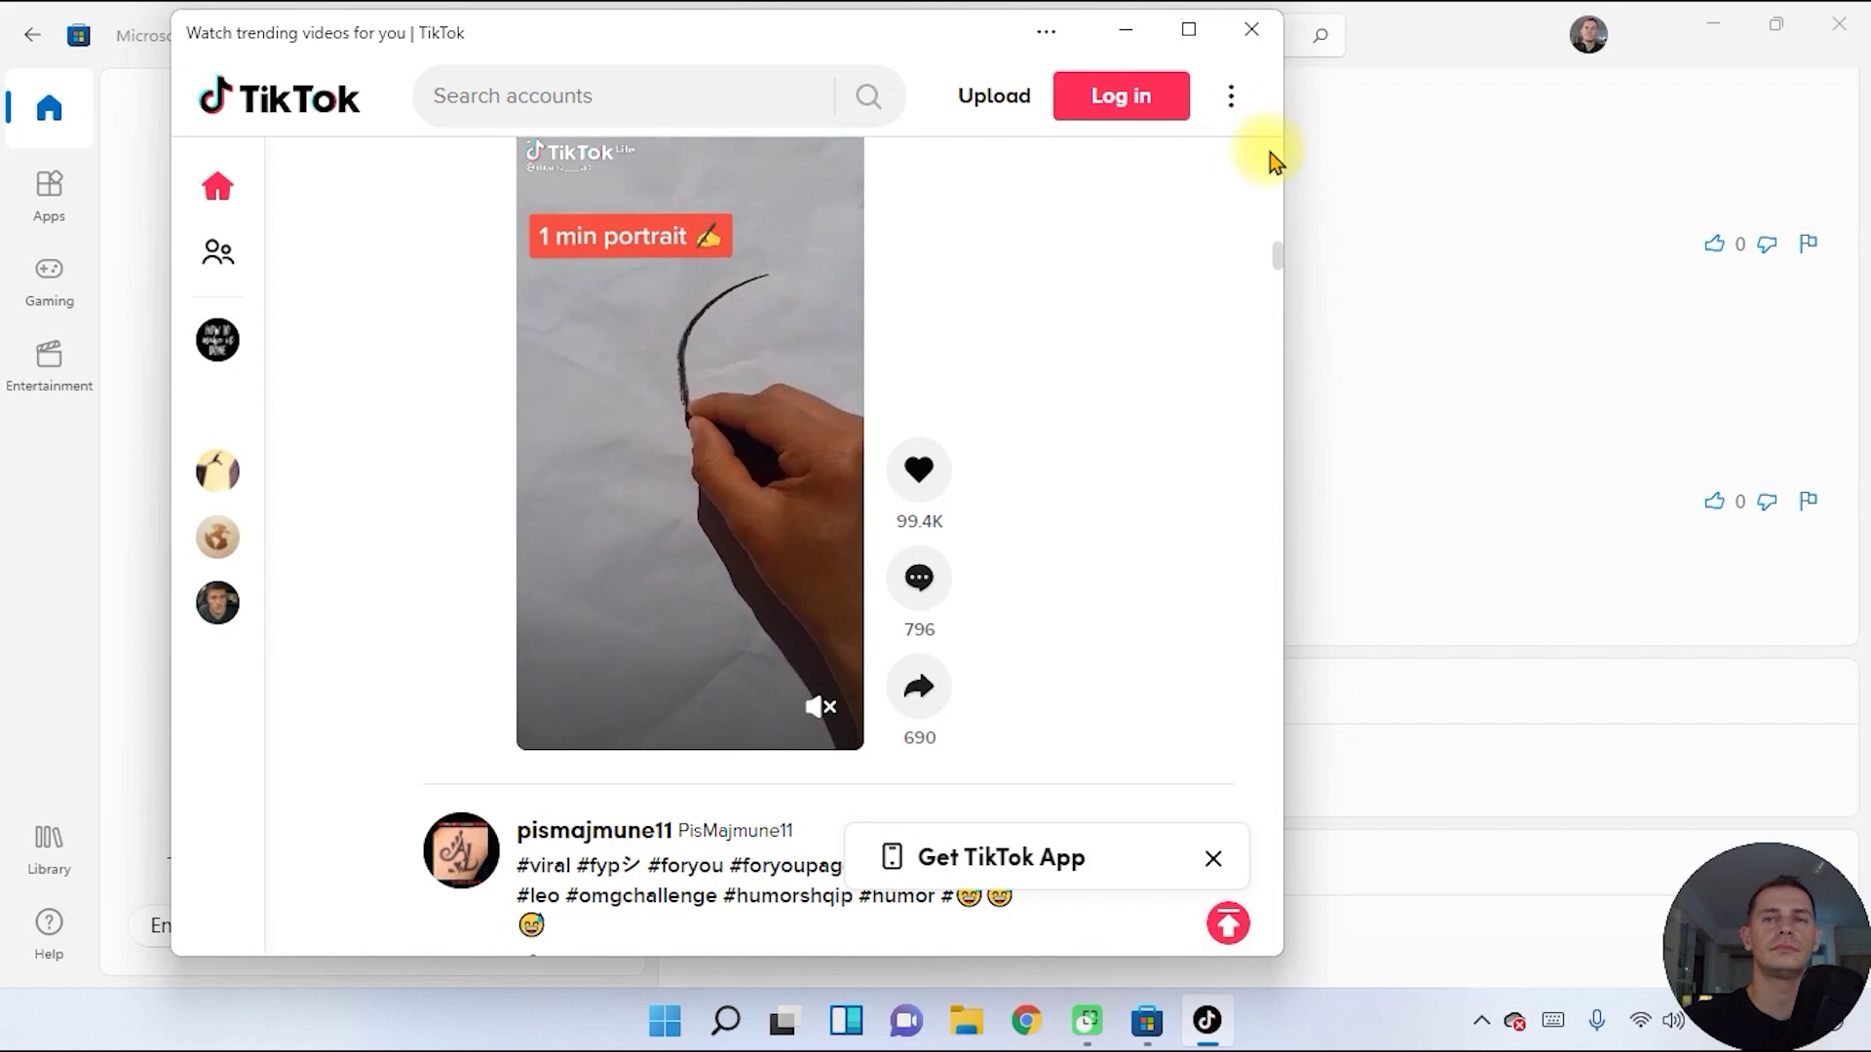
- Narrow the TikTok window further, and close both TikTok and Microsoft Store
mouse_move(1234, 93)
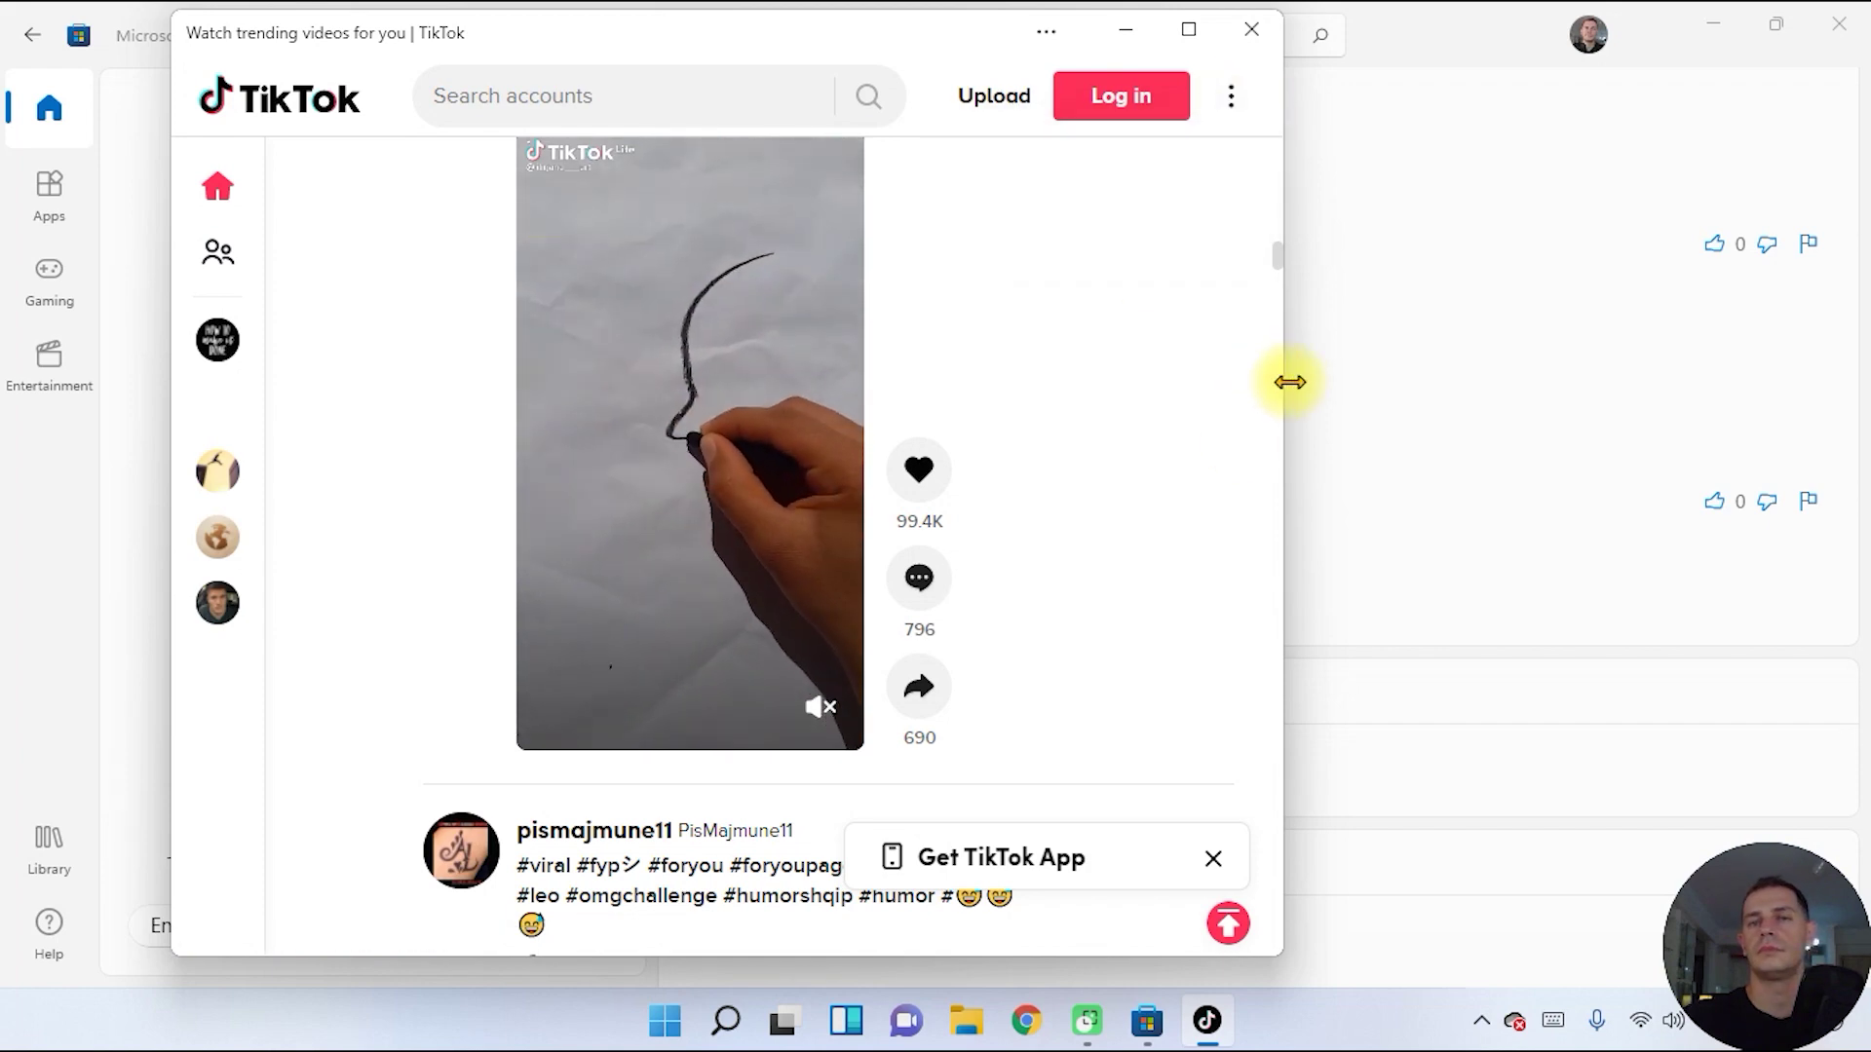
left_click_drag(1290, 380, 1174, 381)
left_click(1117, 35)
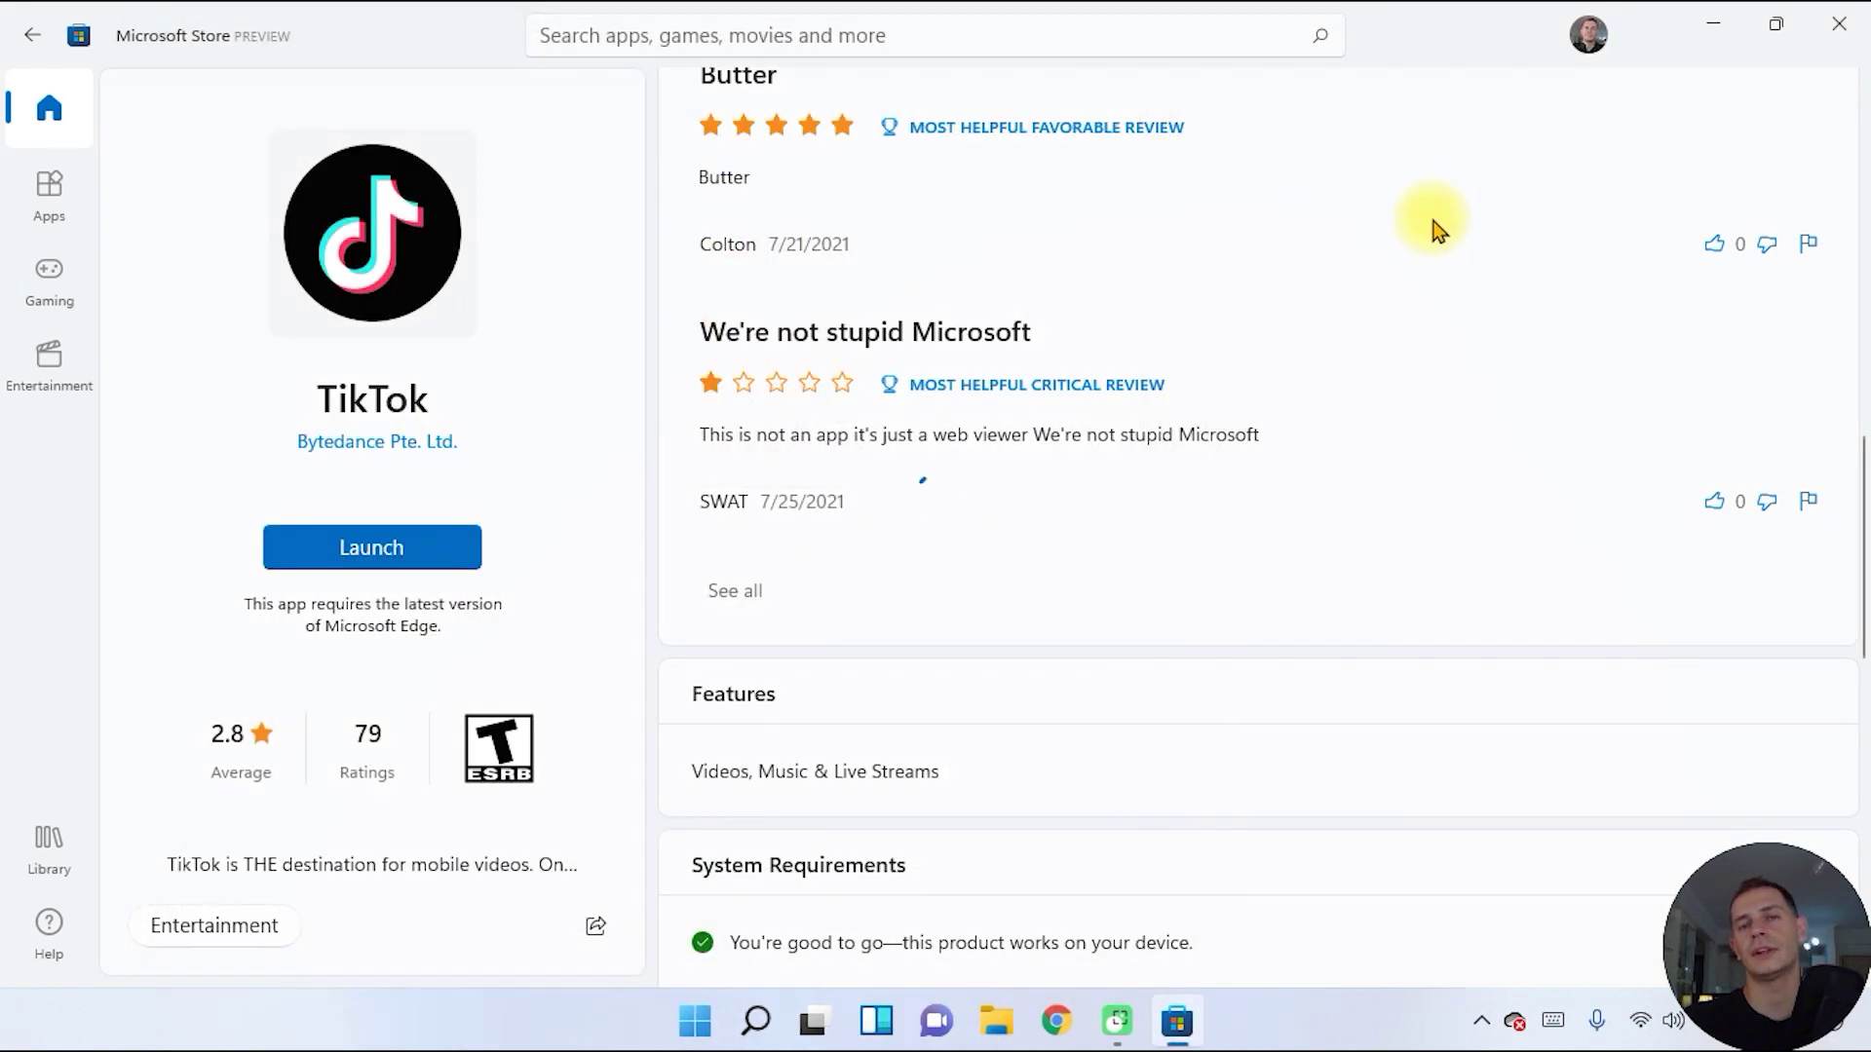
scroll(1364, 292, "down", 8)
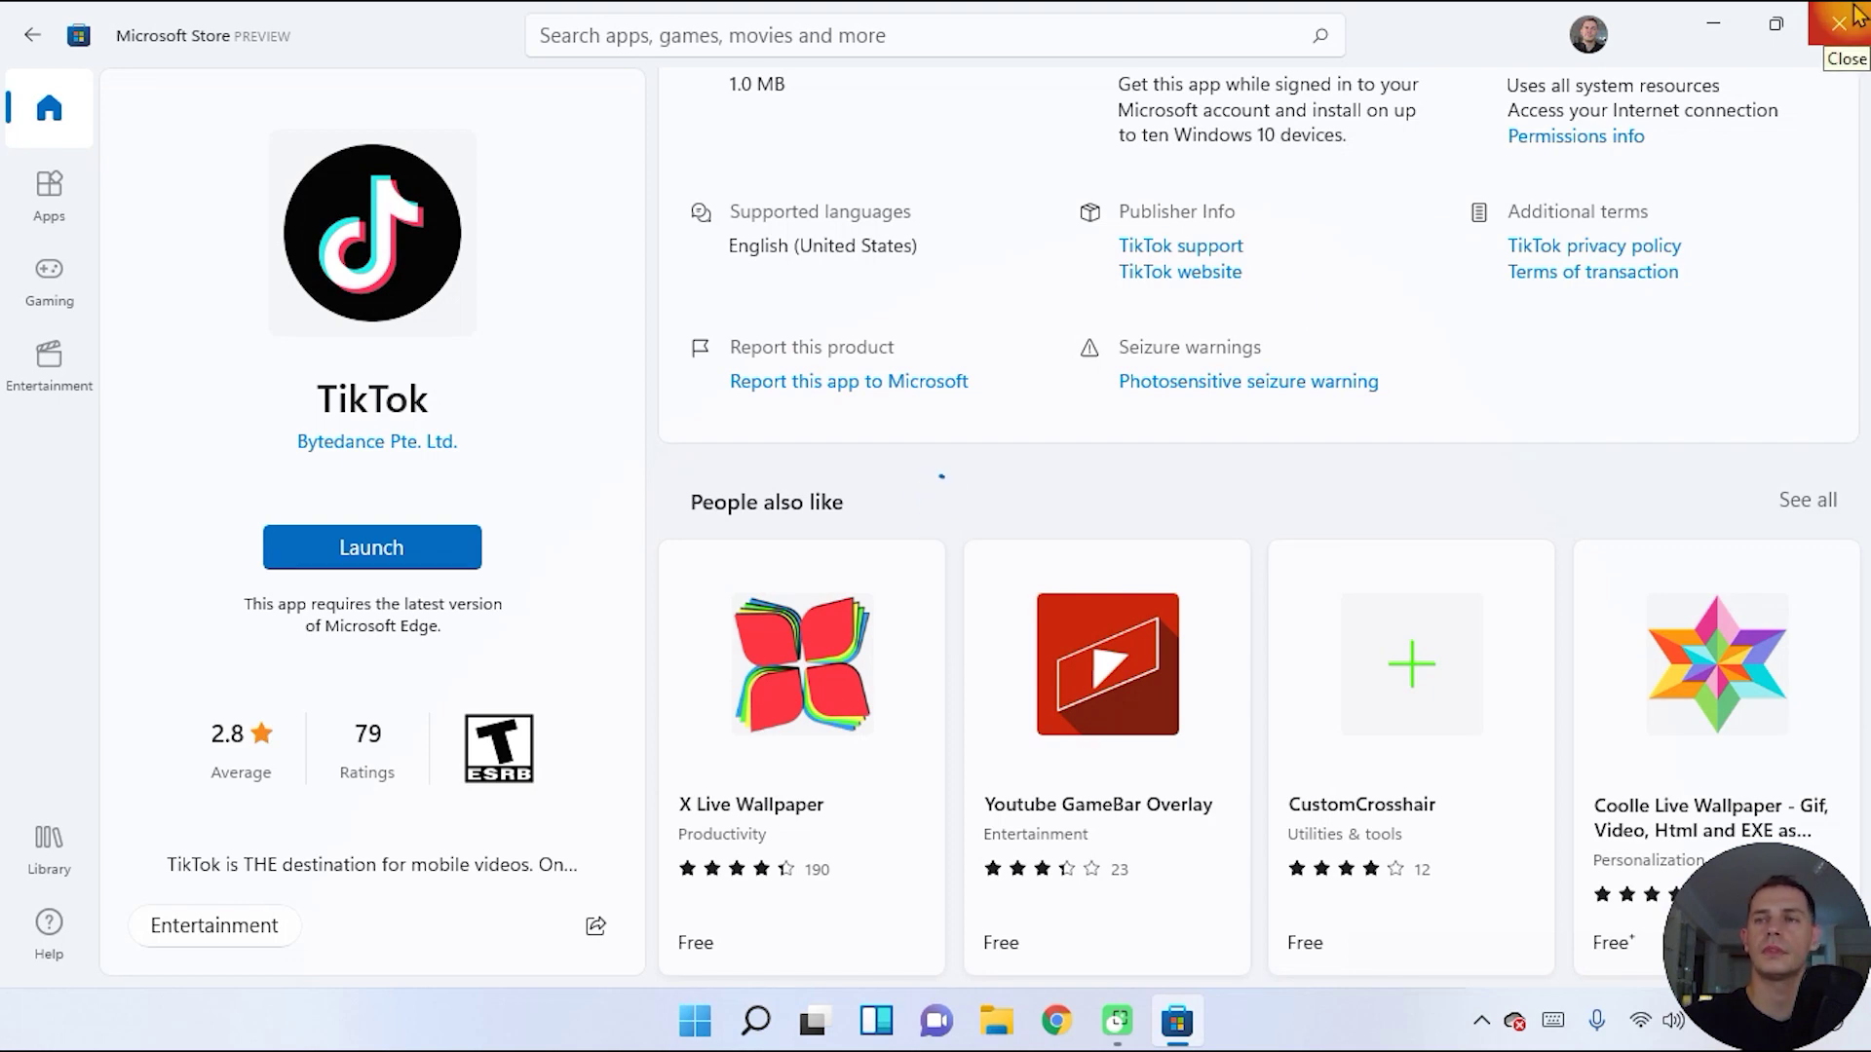
left_click(1838, 23)
- View the Widgets board and close it to return to the desktop
left_click(909, 1022)
left_click(911, 1023)
left_click(909, 1022)
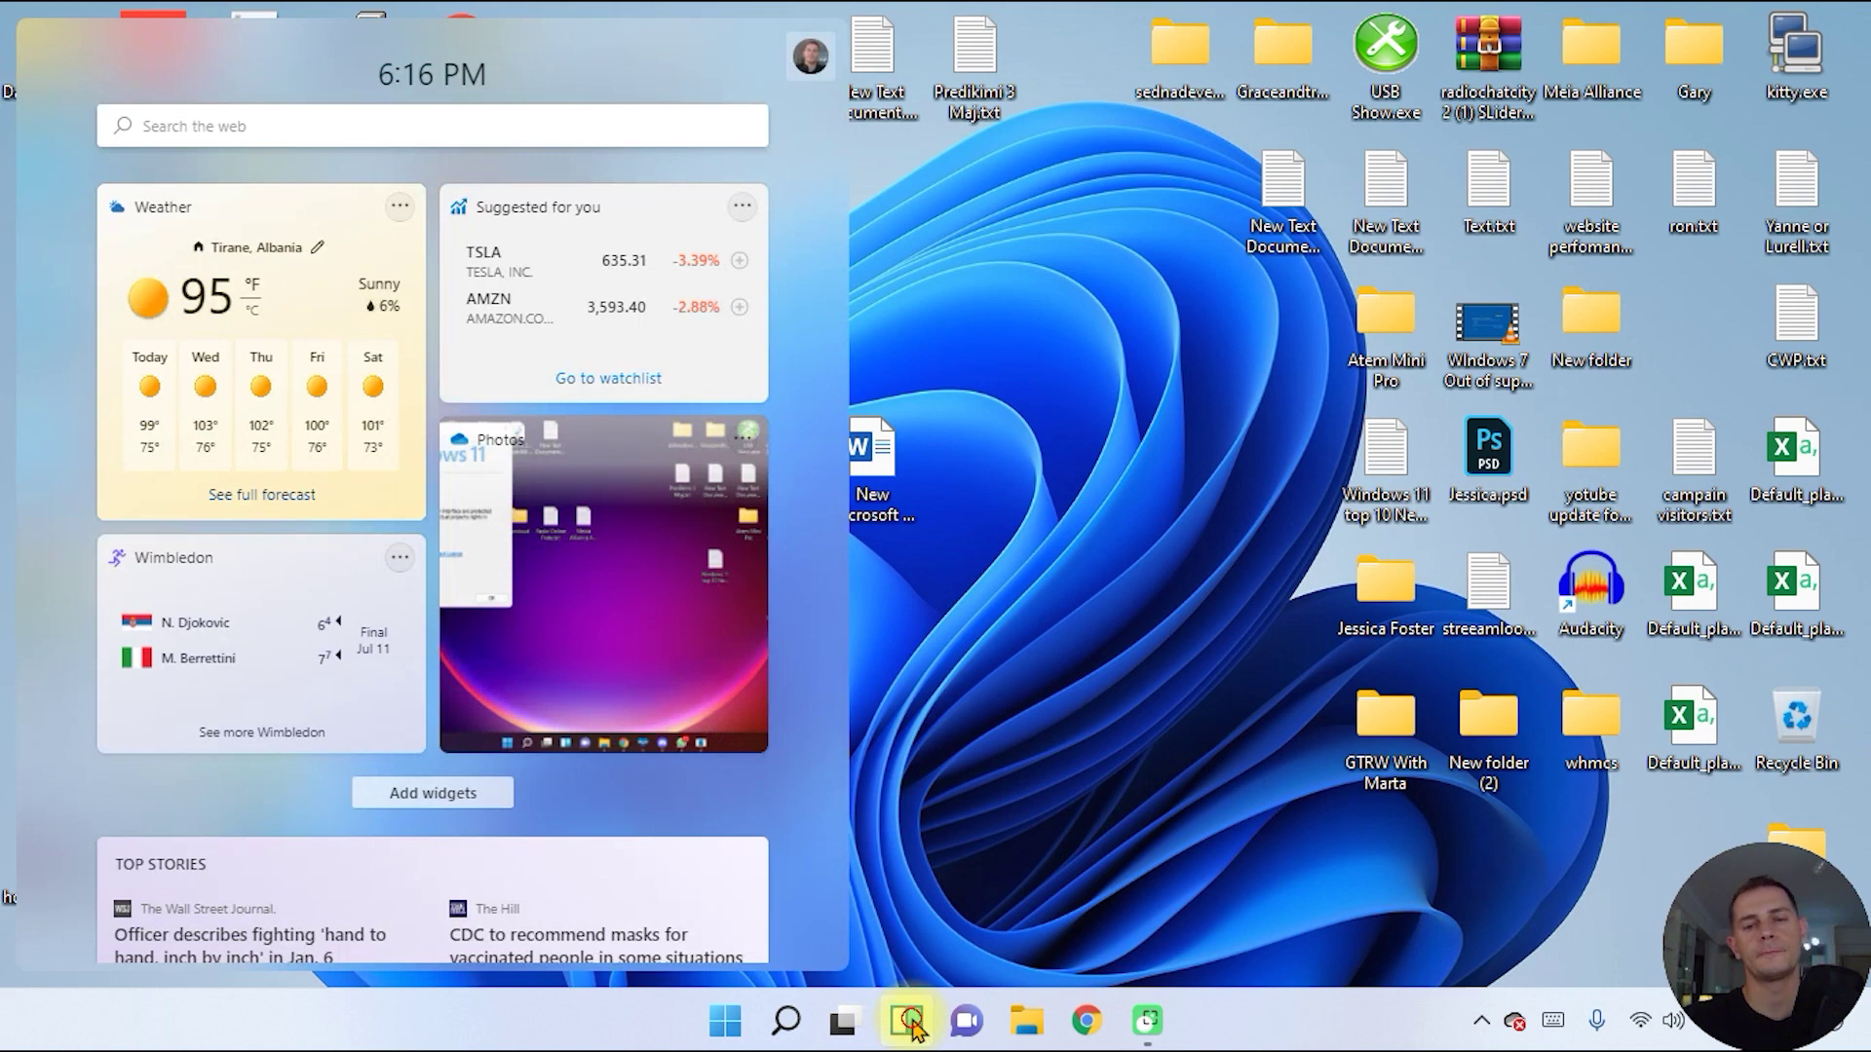
left_click(911, 1023)
right_click(1131, 202)
left_click(1232, 353)
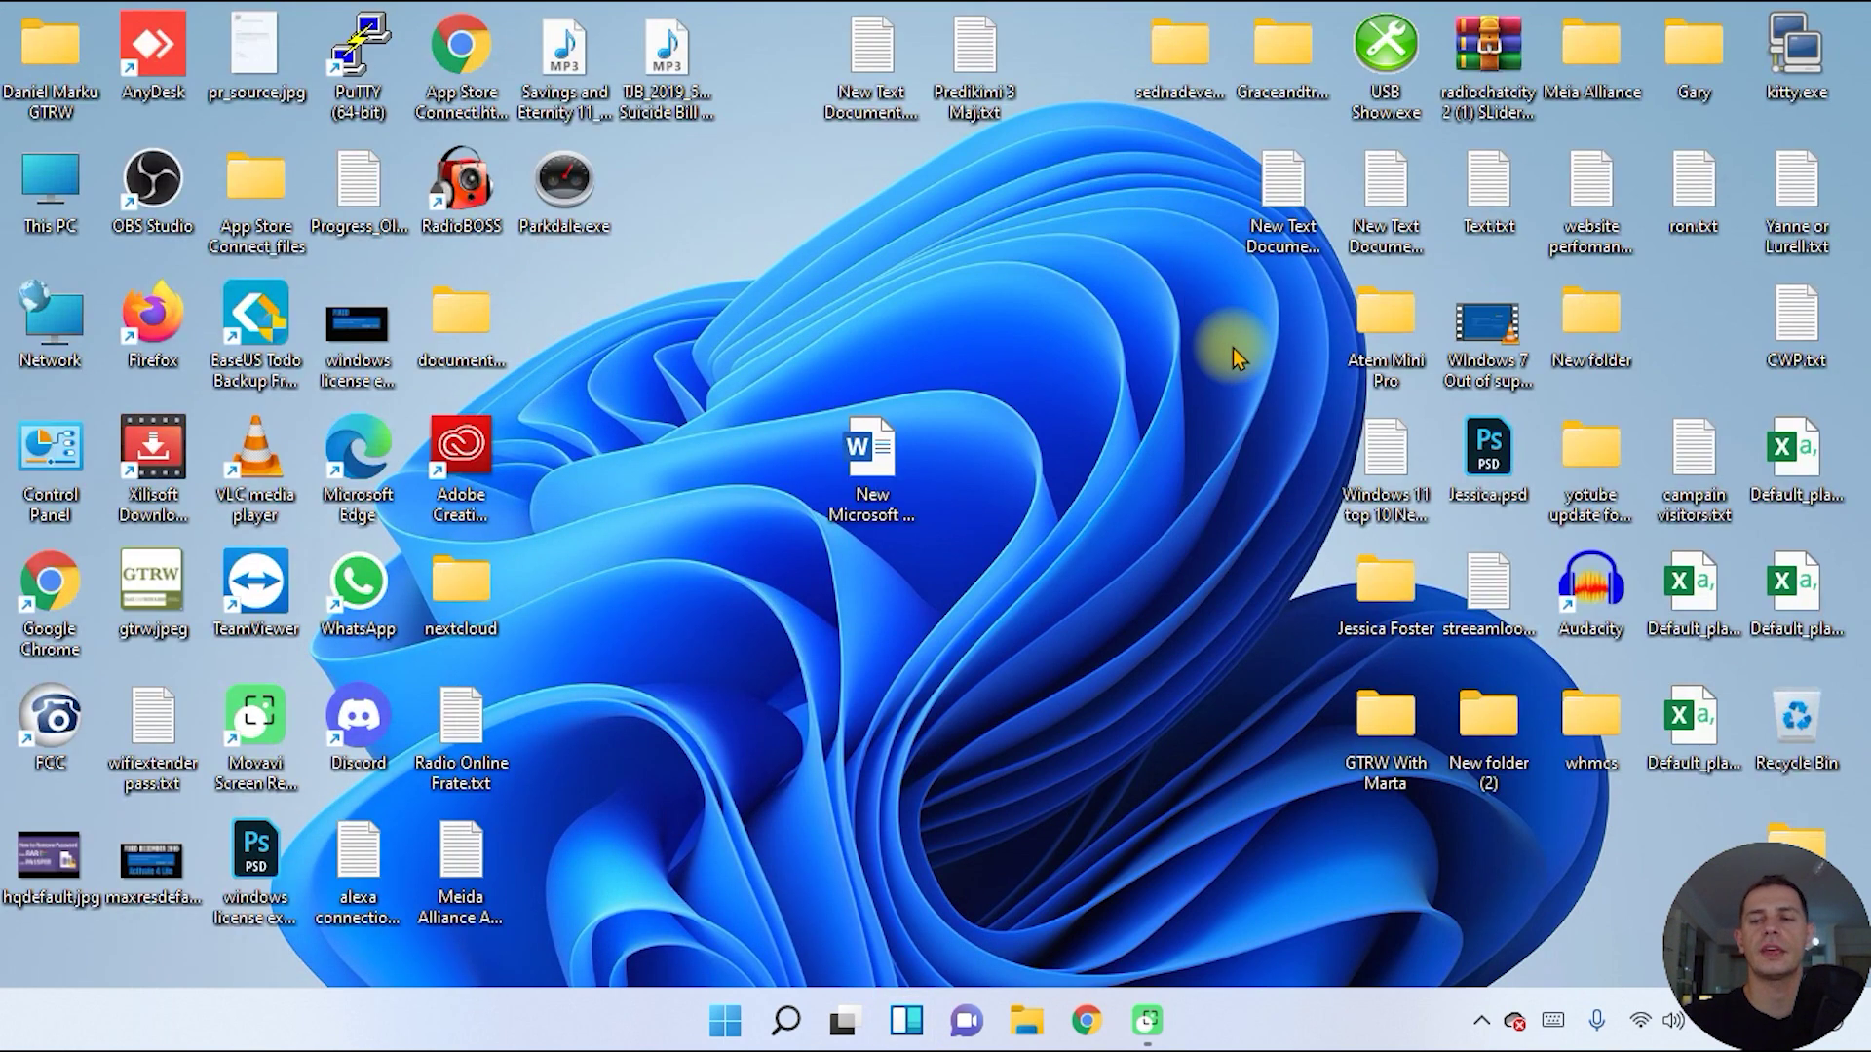